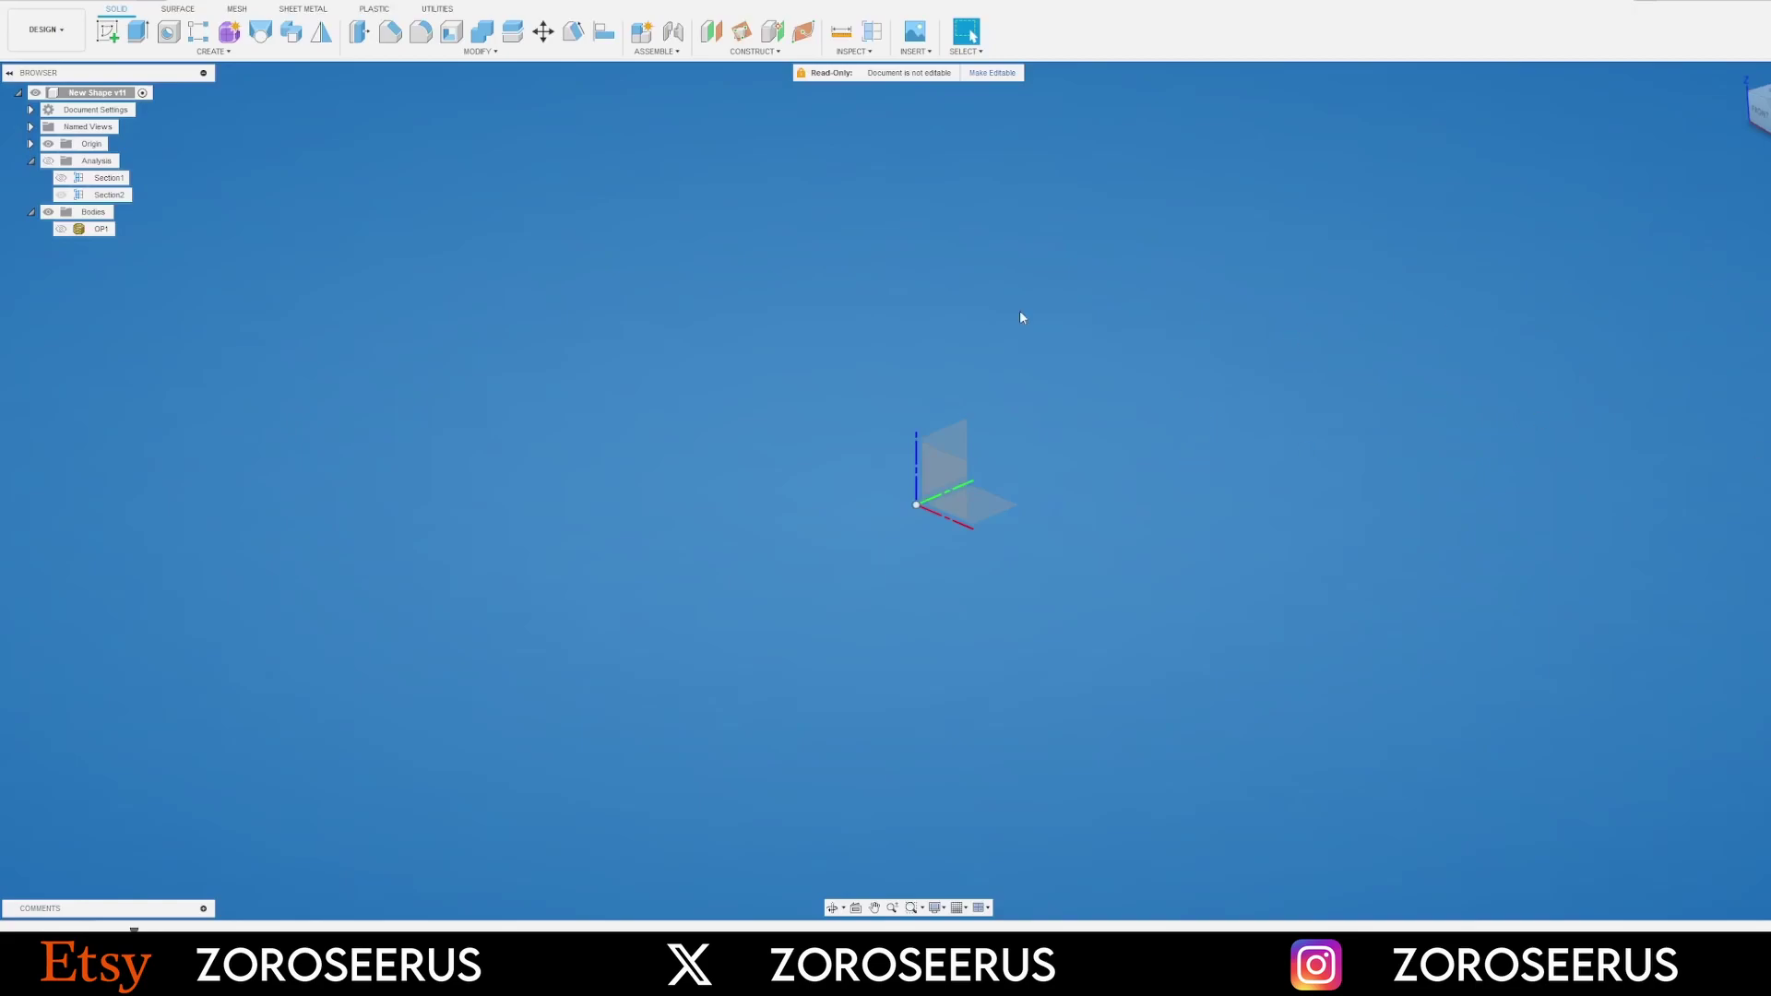
Make the OP1 mouse body visible and examine its shape
left_click(918, 54)
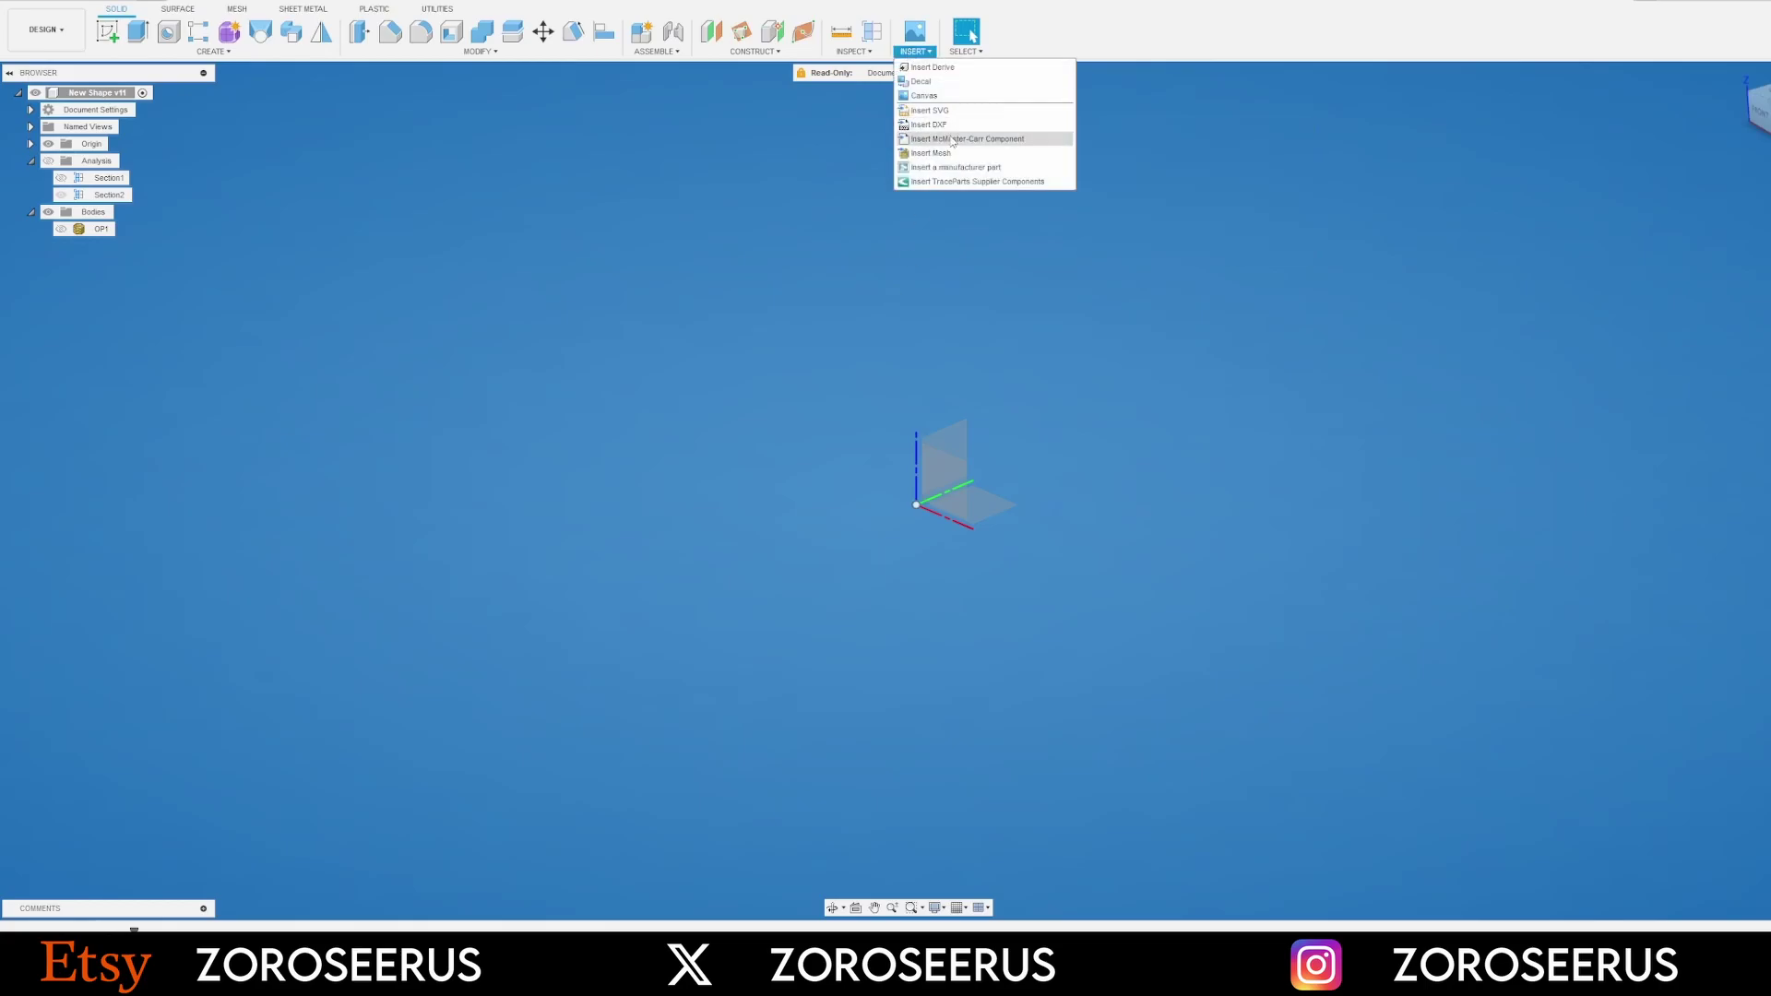
left_click(60, 228)
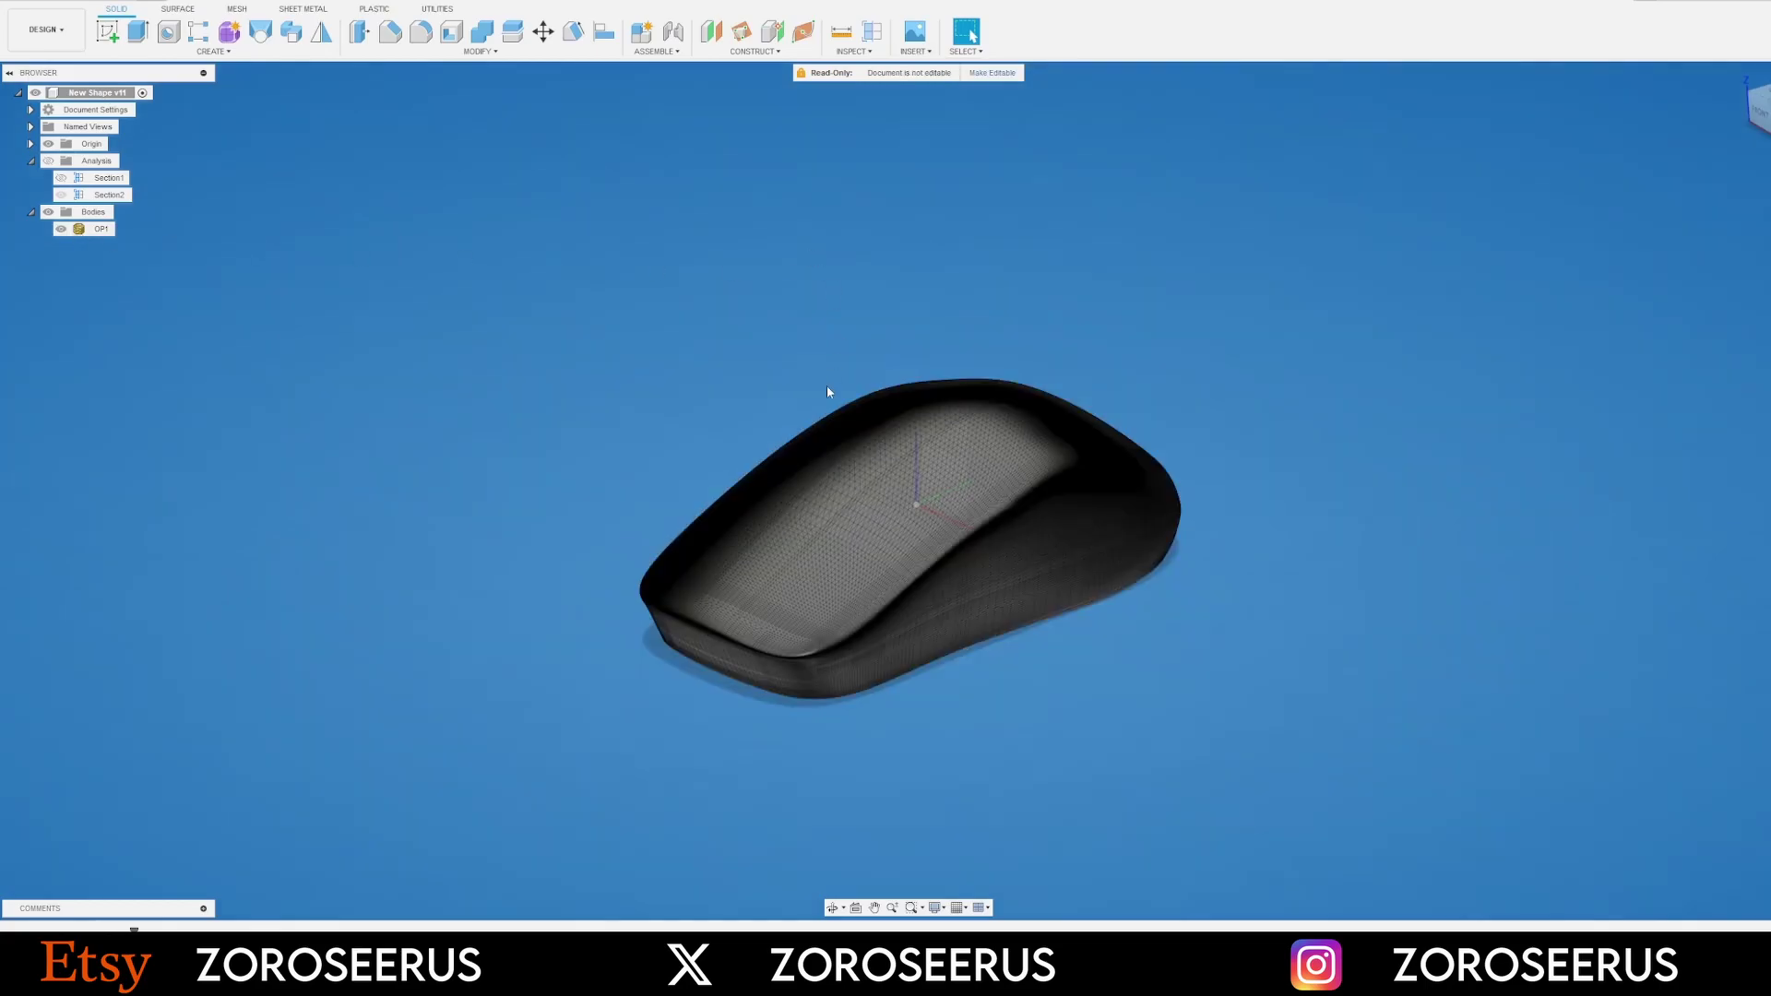
scroll(784, 406, "up", 3)
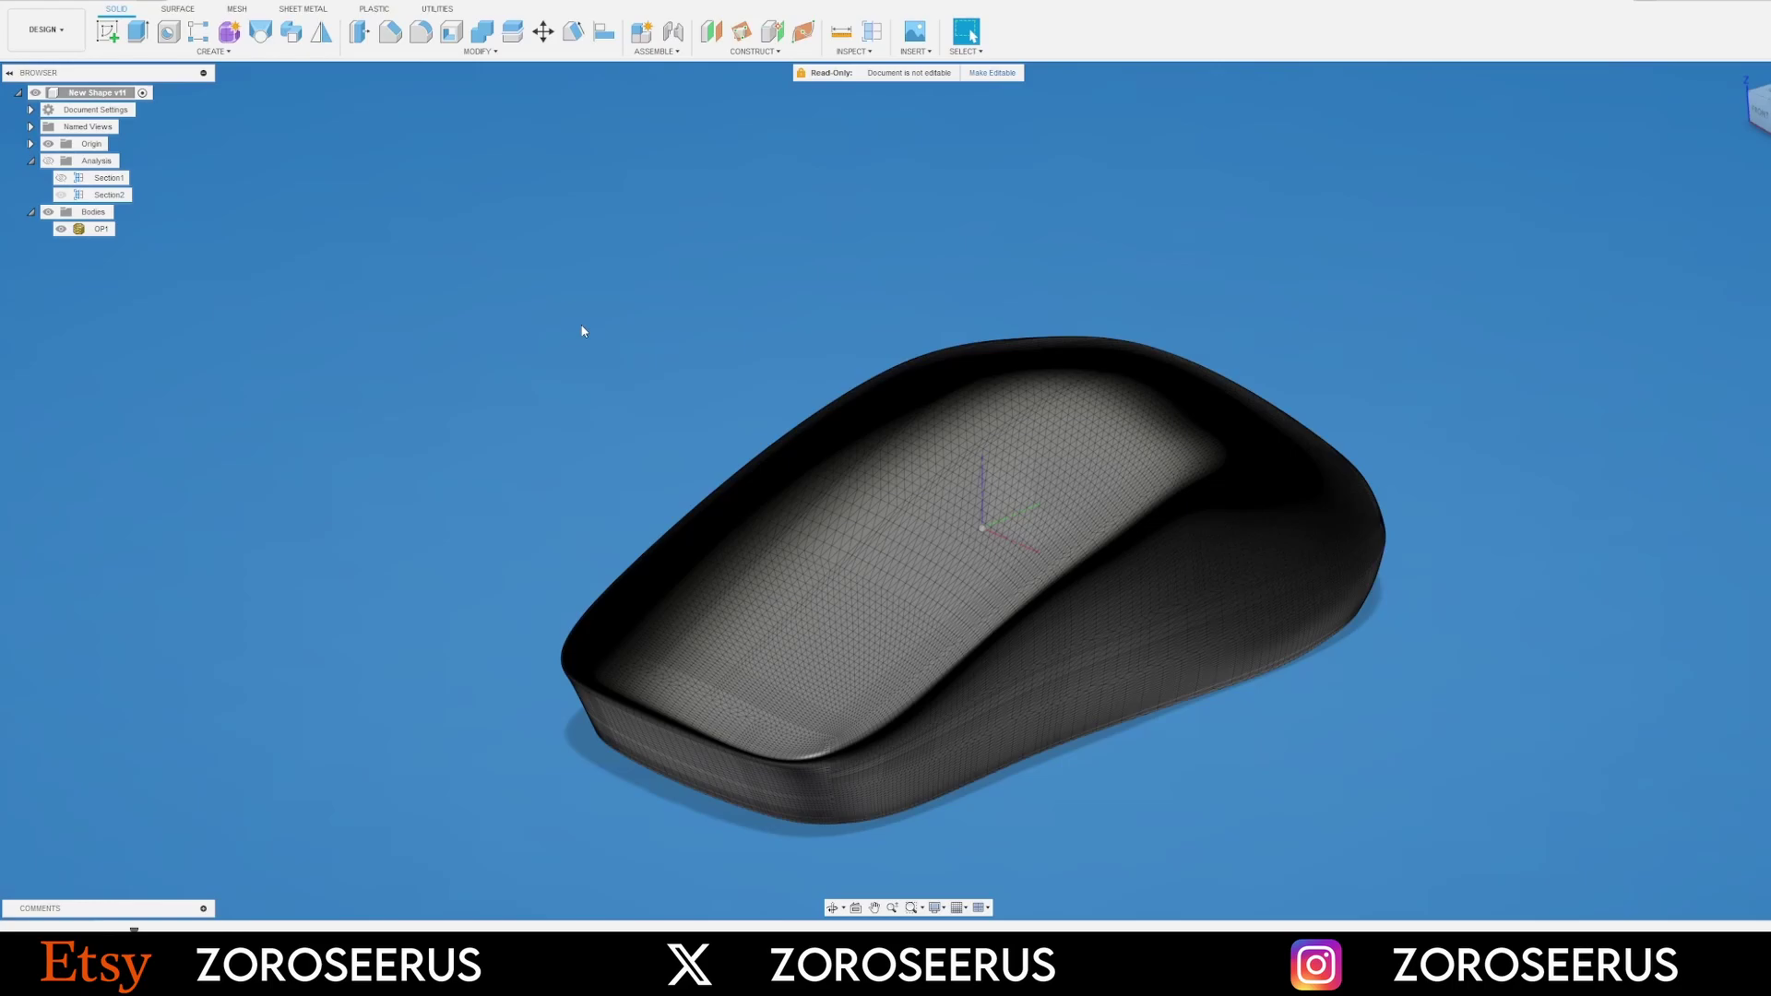
Switch to the browser and look through the Lamzu Thorn and ZS-O1 test shape pages on Printables
left_click(192, 977)
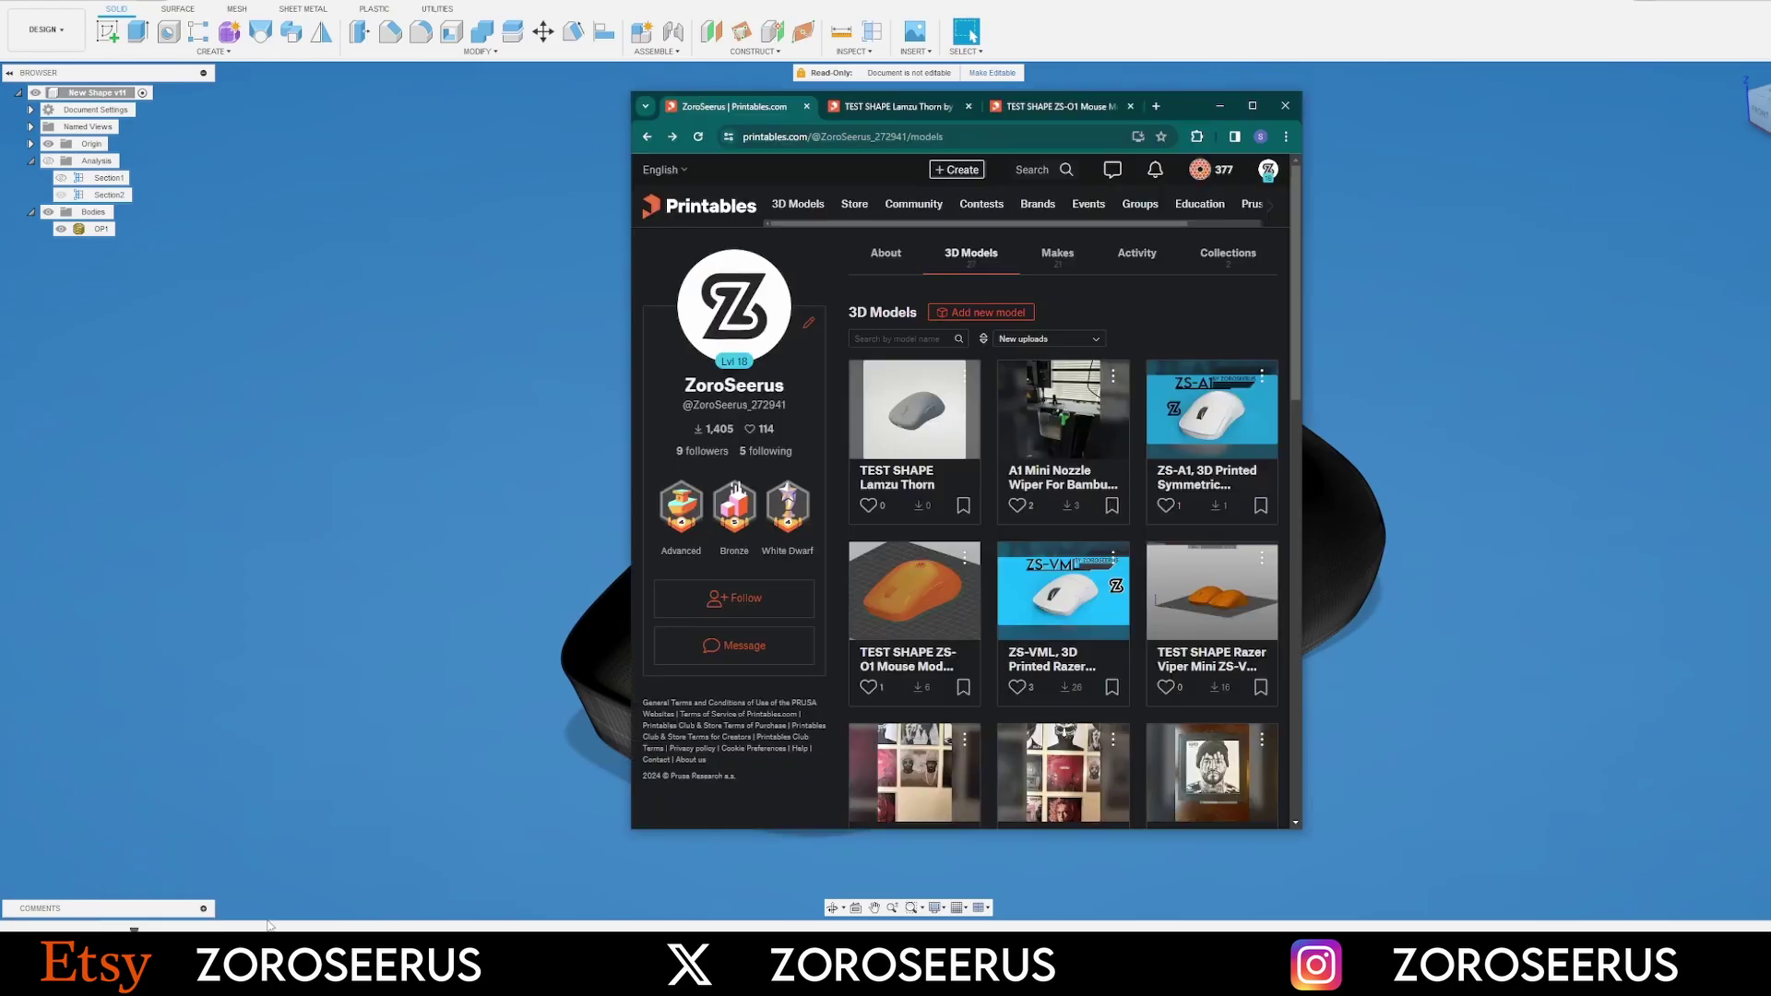
left_click(888, 108)
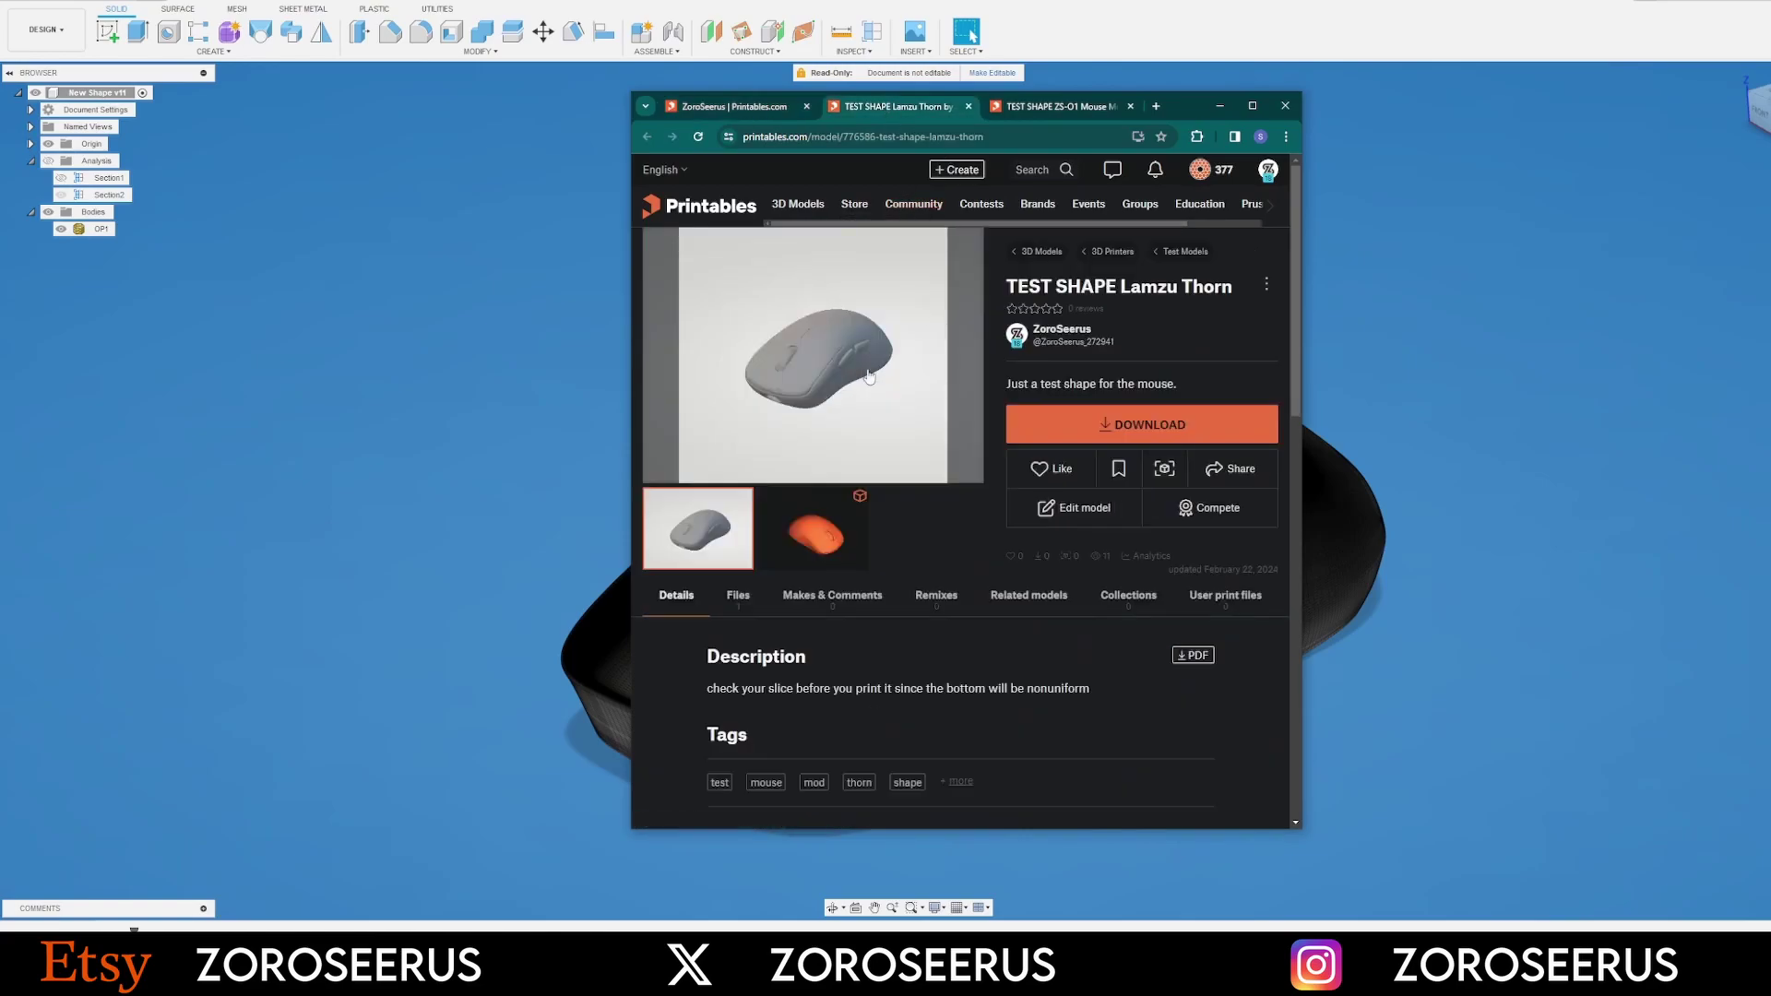
left_click(1039, 108)
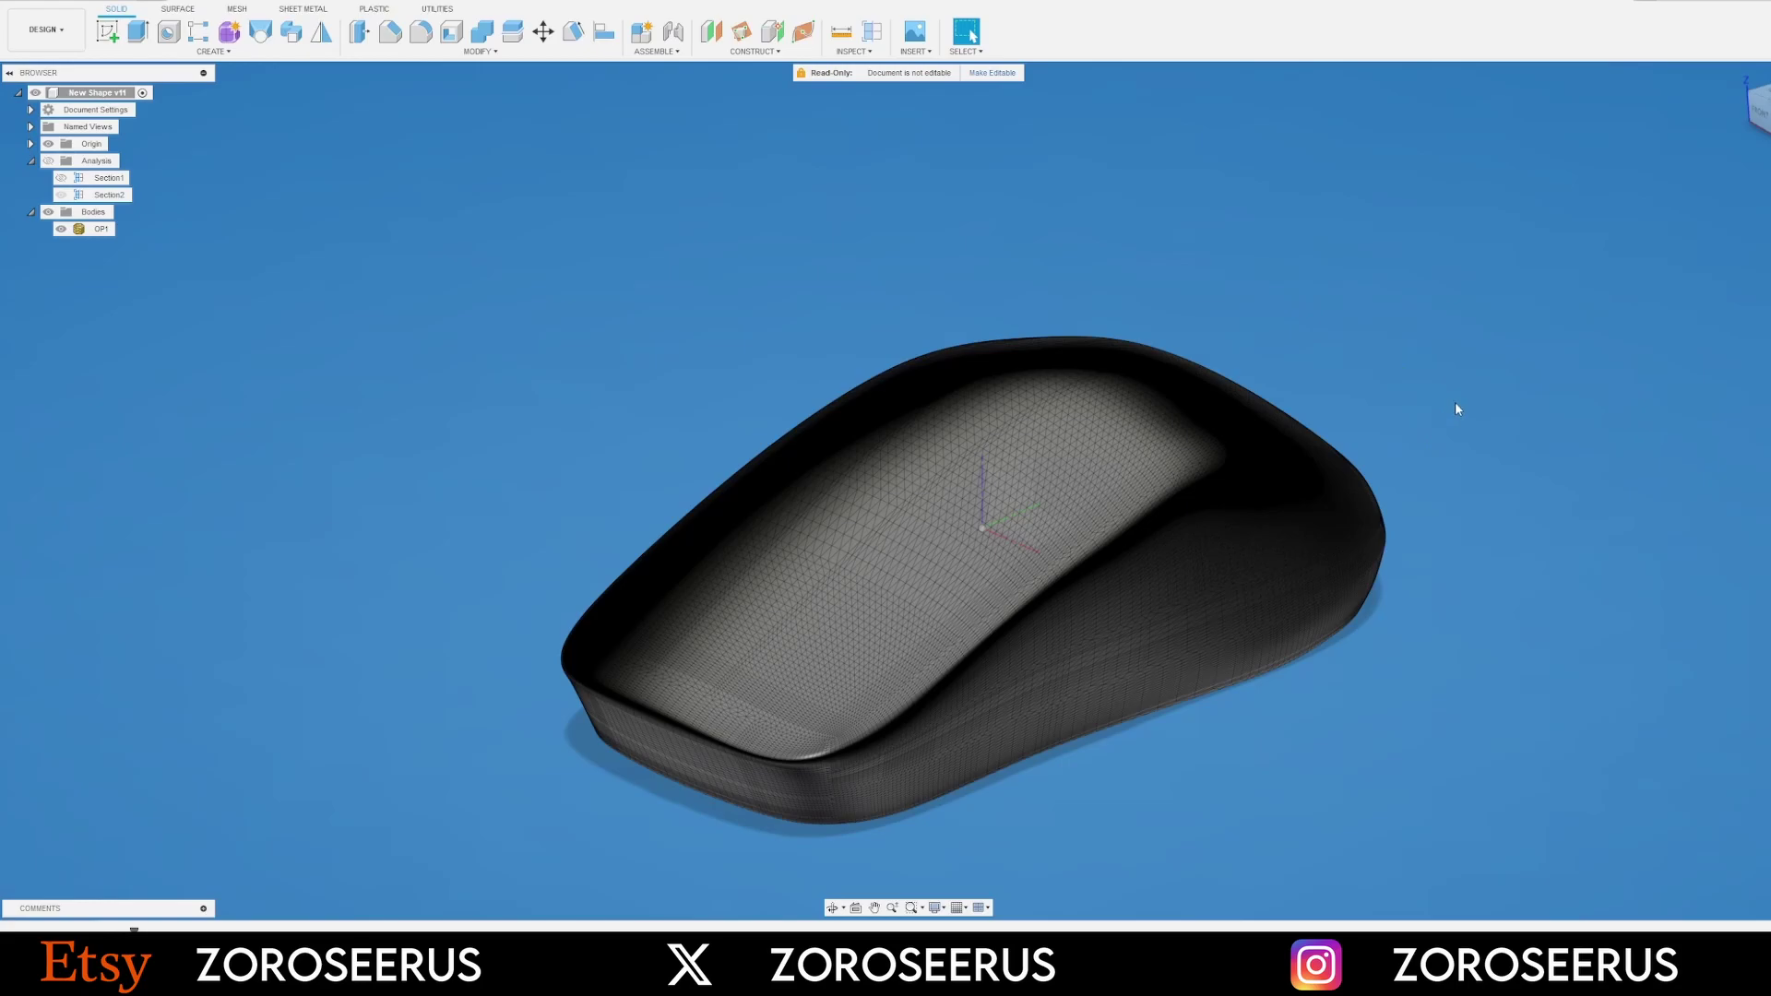
Hide the OP1 mouse body and start a new form in the design
middle_click_drag(1439, 375, 1421, 352, "shift")
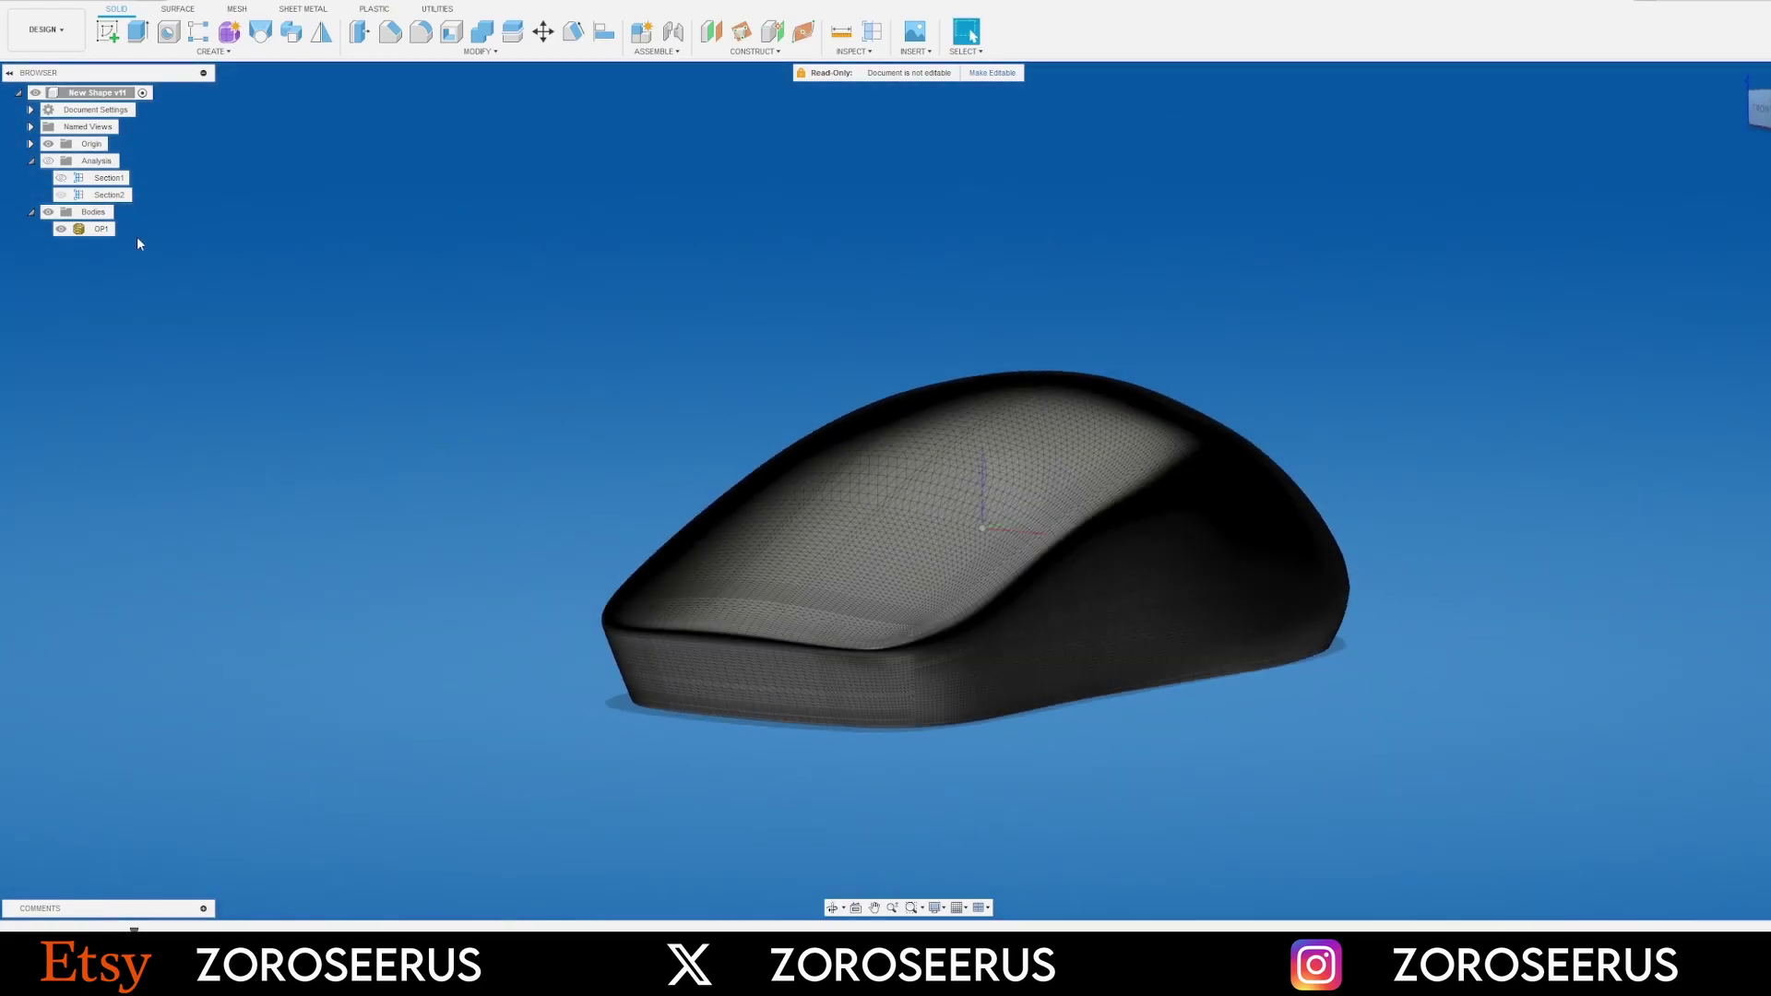
left_click(59, 229)
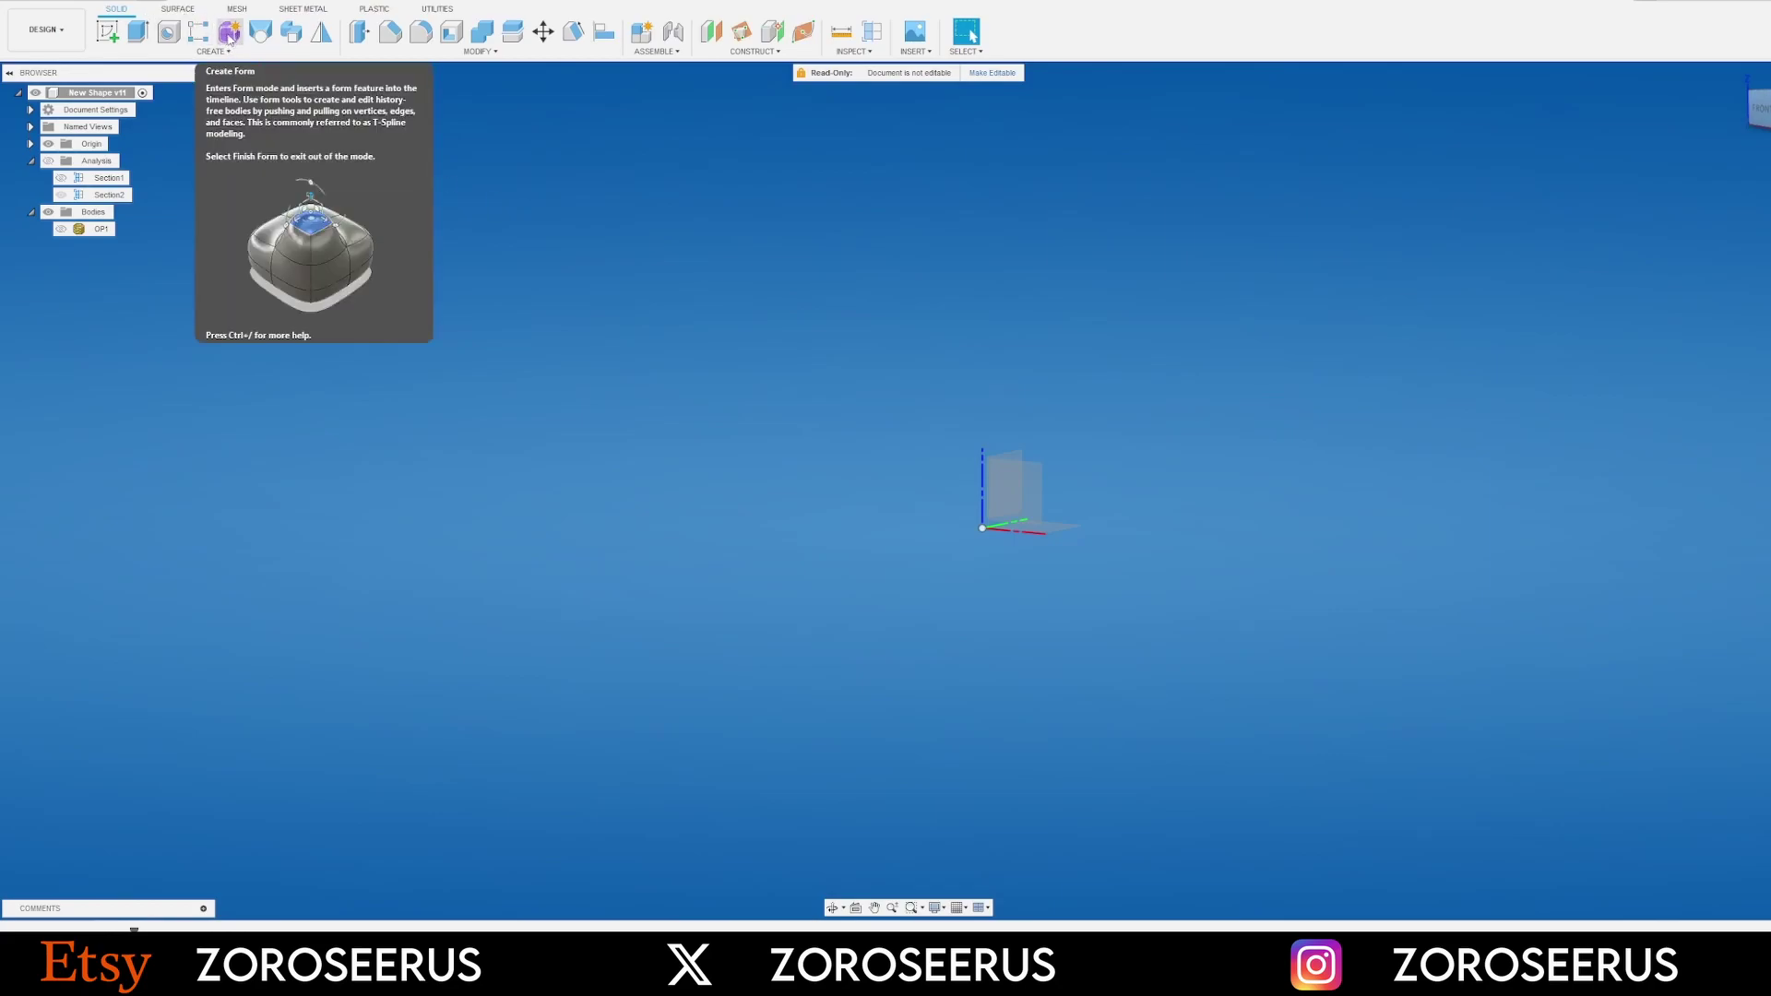
left_click(230, 34)
middle_click_drag(959, 365, 1057, 555, "shift")
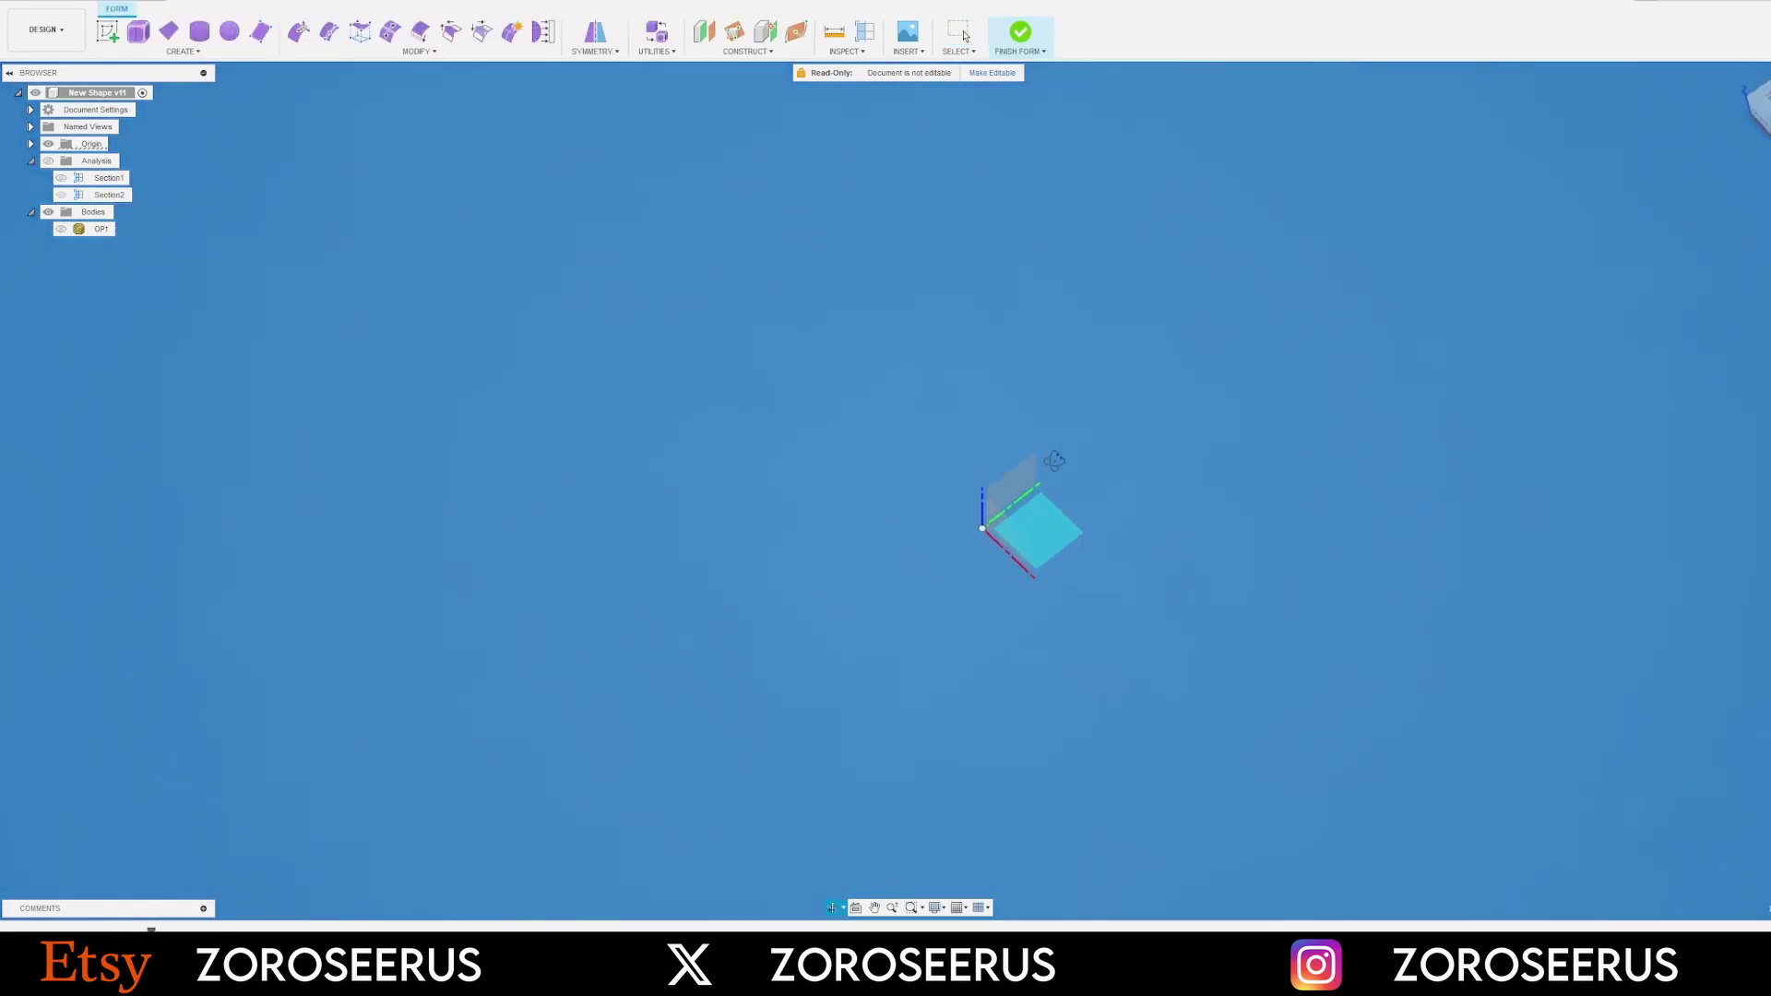
Show the OP1 body again and draw a centred form box from the origin around it, about 97 by 129 mm
left_click(140, 33)
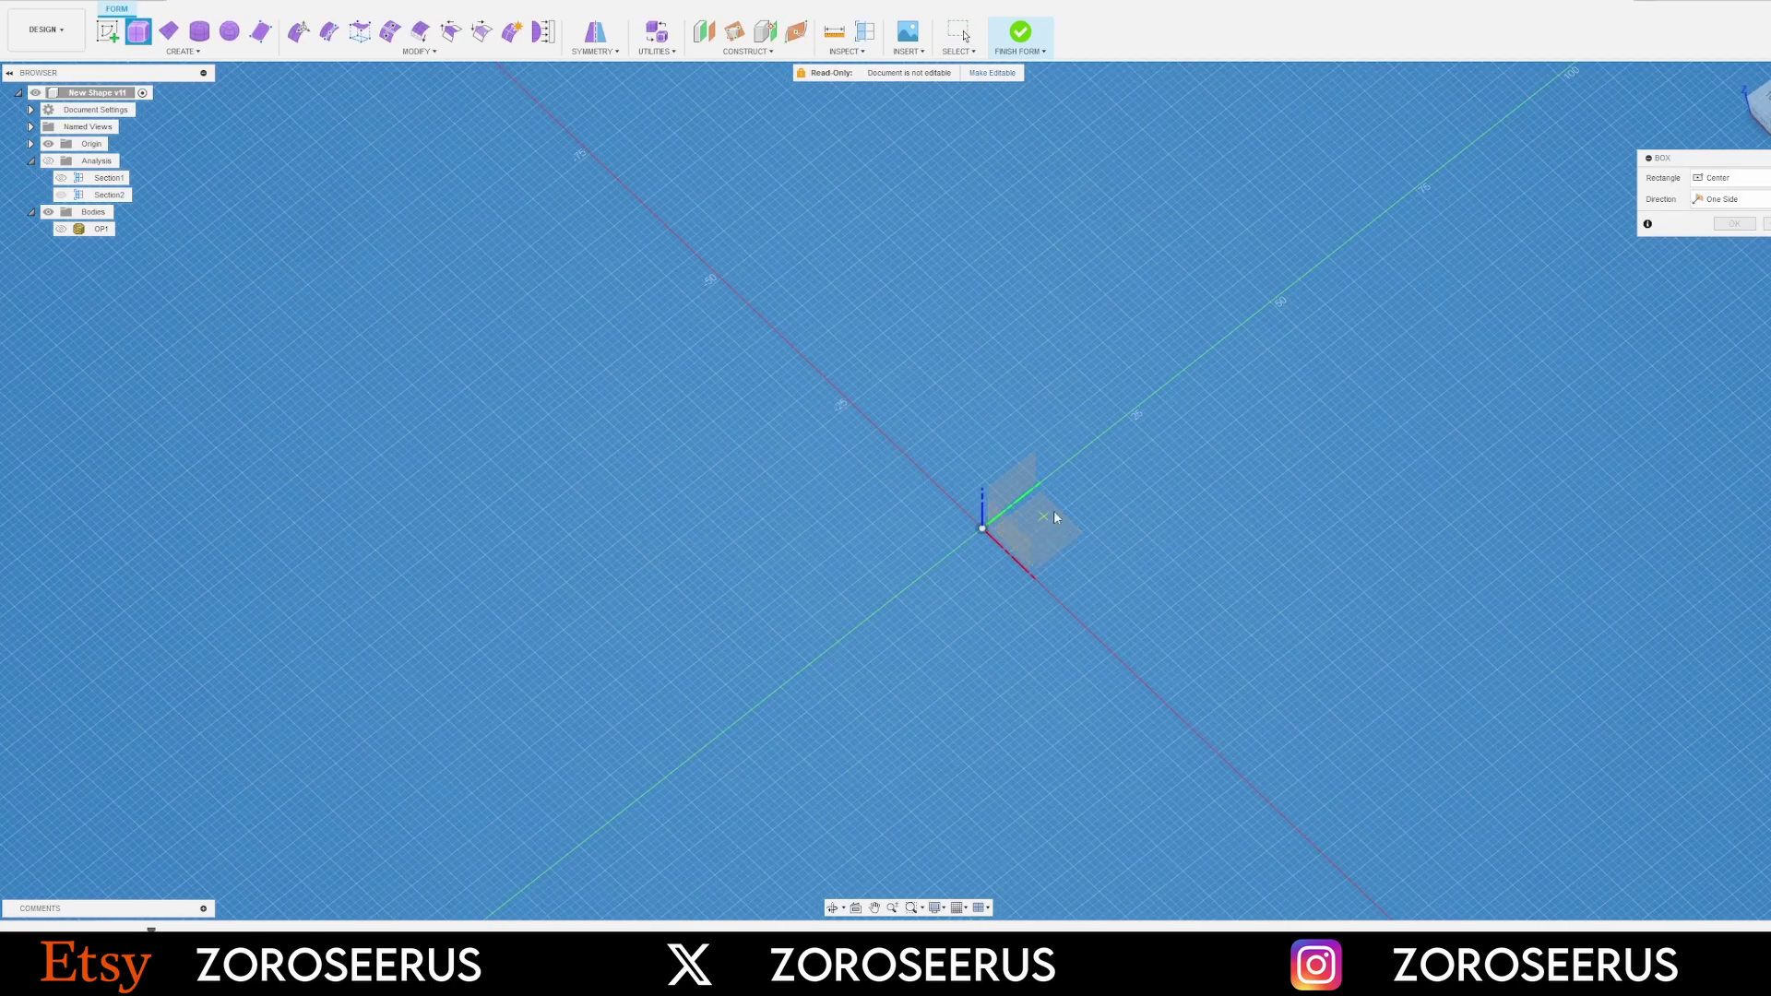
middle_click_drag(1015, 537, 1099, 412, "shift")
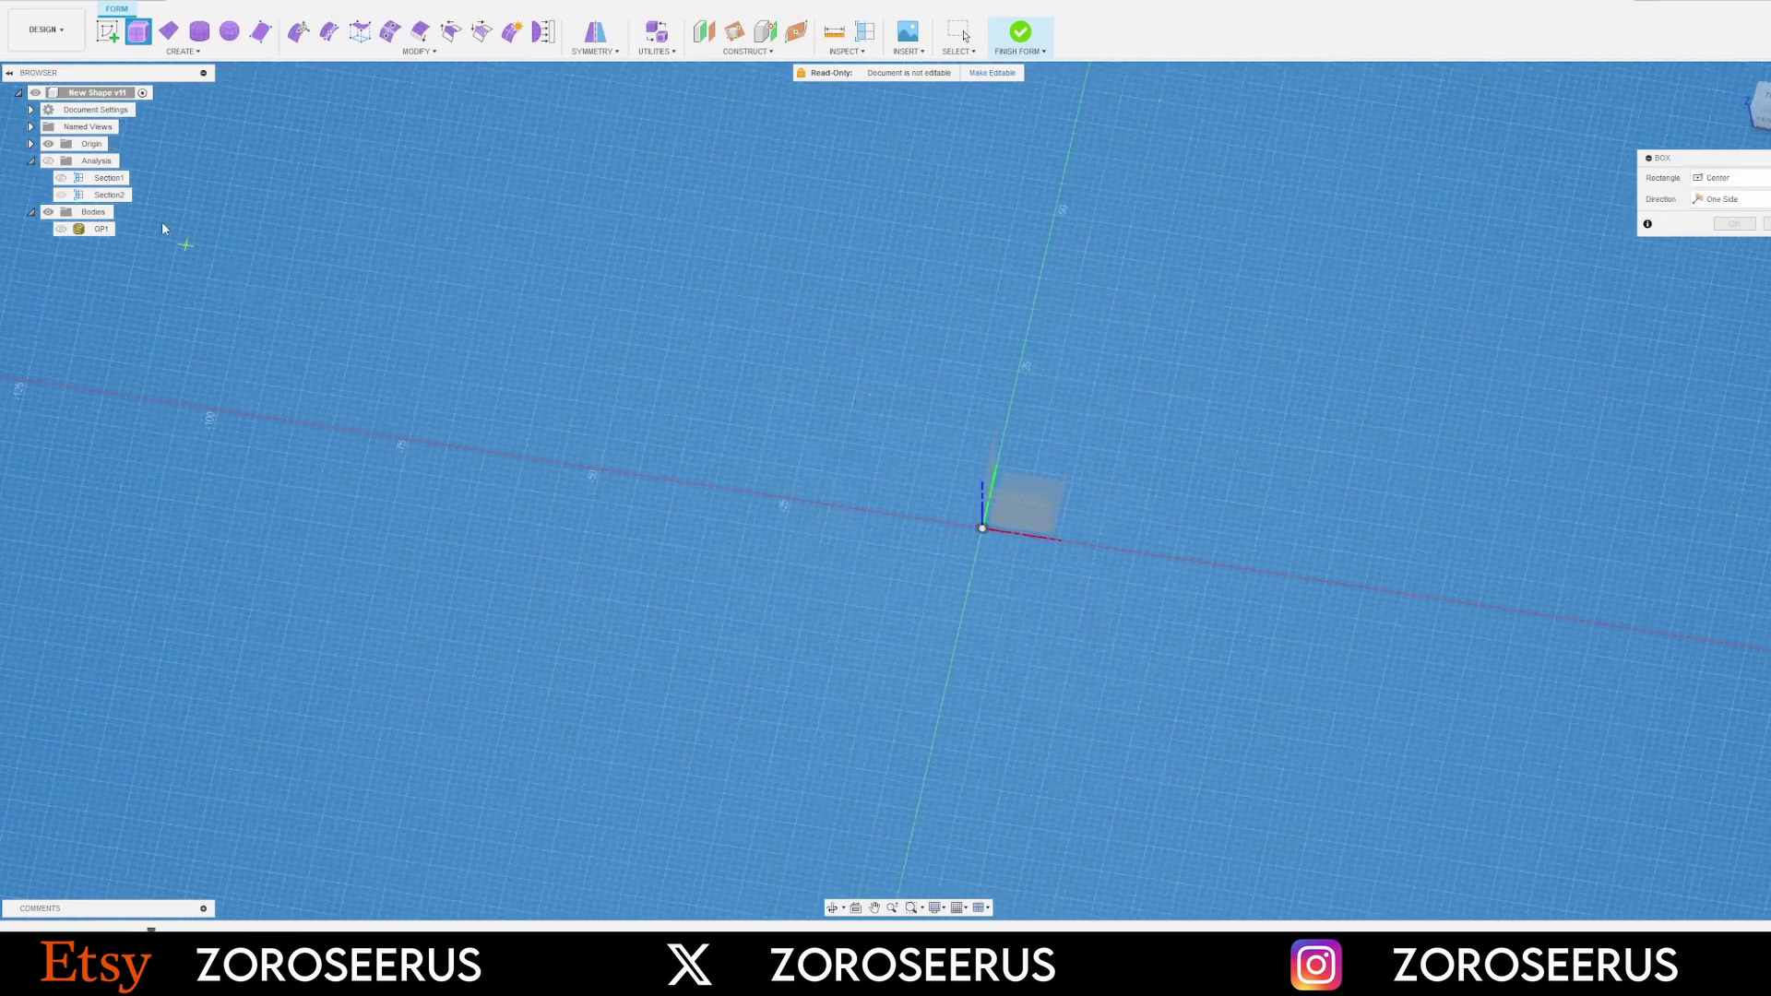
left_click(58, 230)
middle_click_drag(872, 313, 1006, 448, "shift")
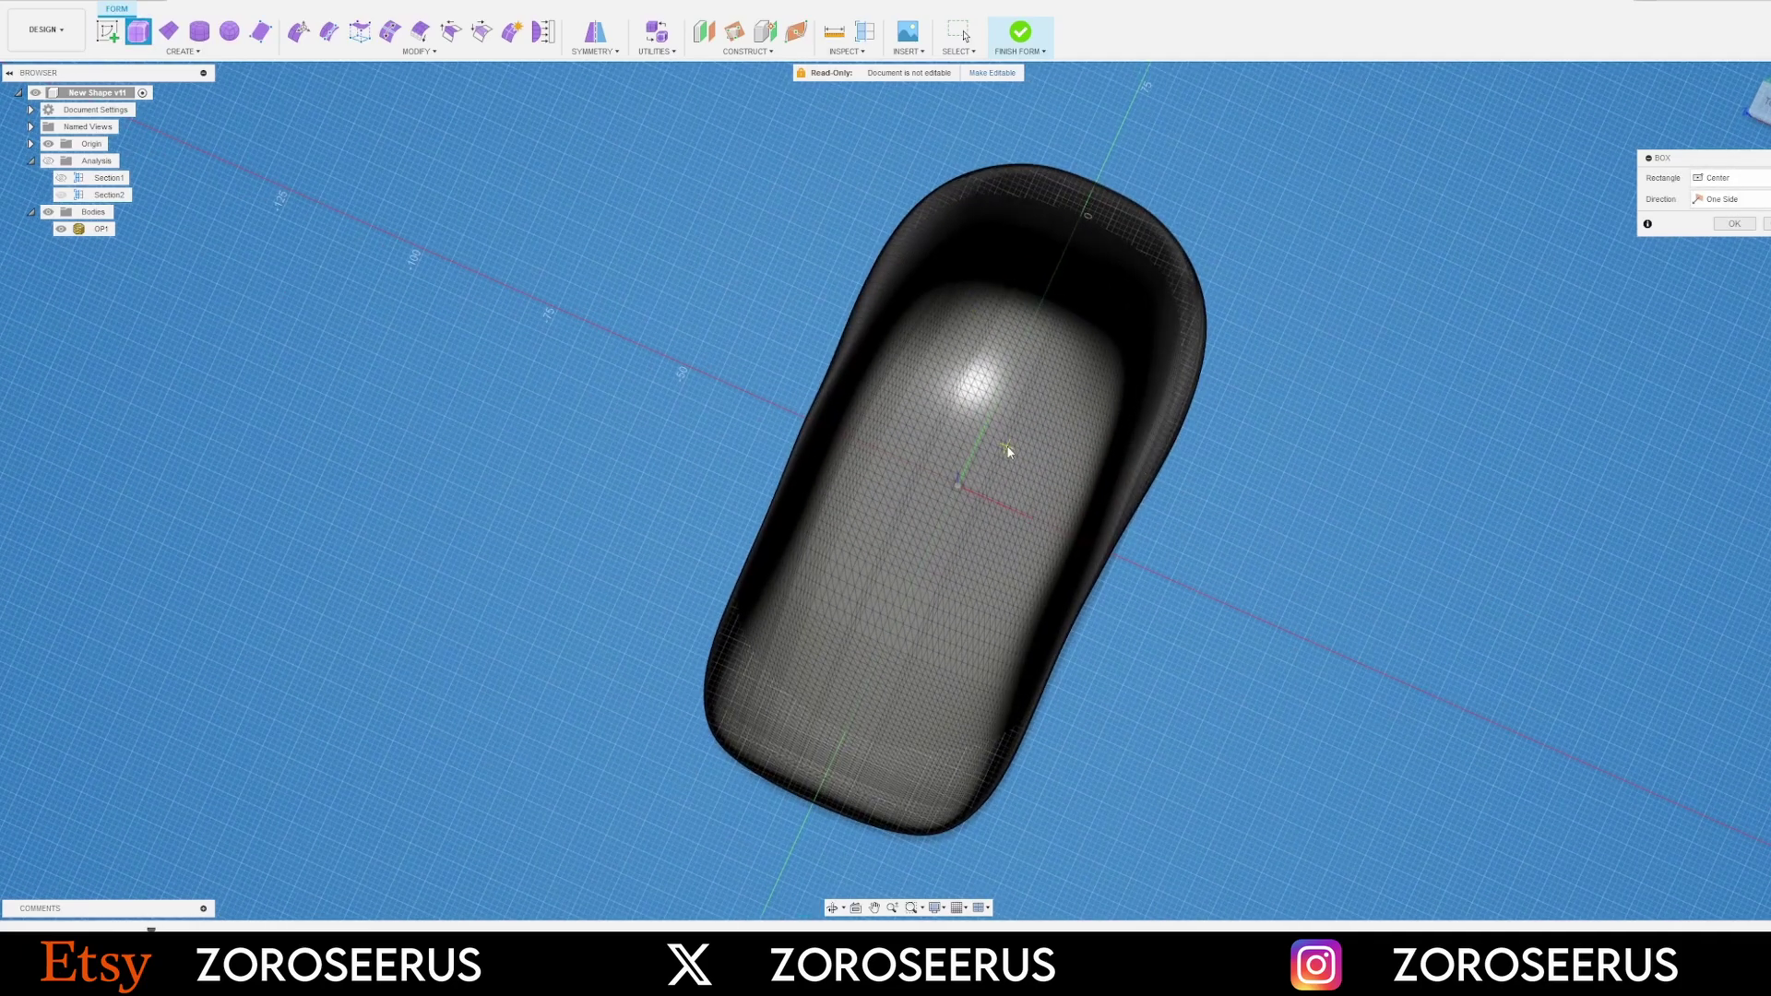
left_click(962, 488)
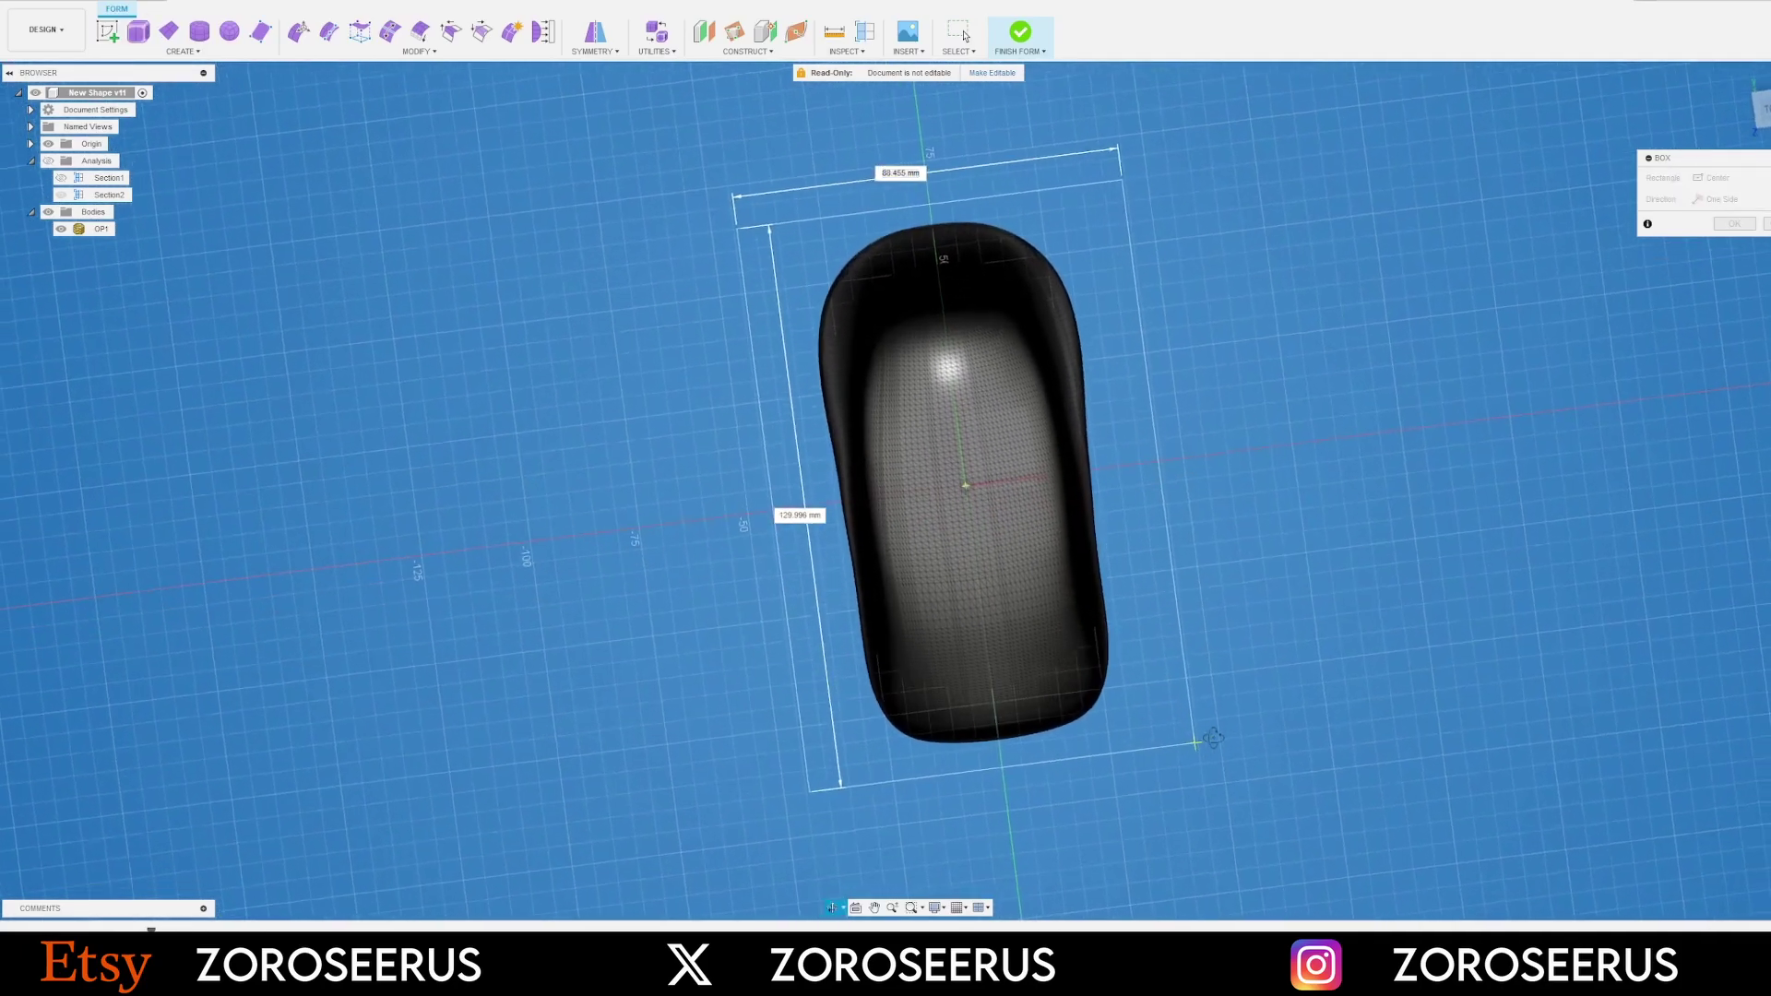
middle_click_drag(1213, 738, 1214, 738, "shift")
scroll(1214, 737, "down", 1)
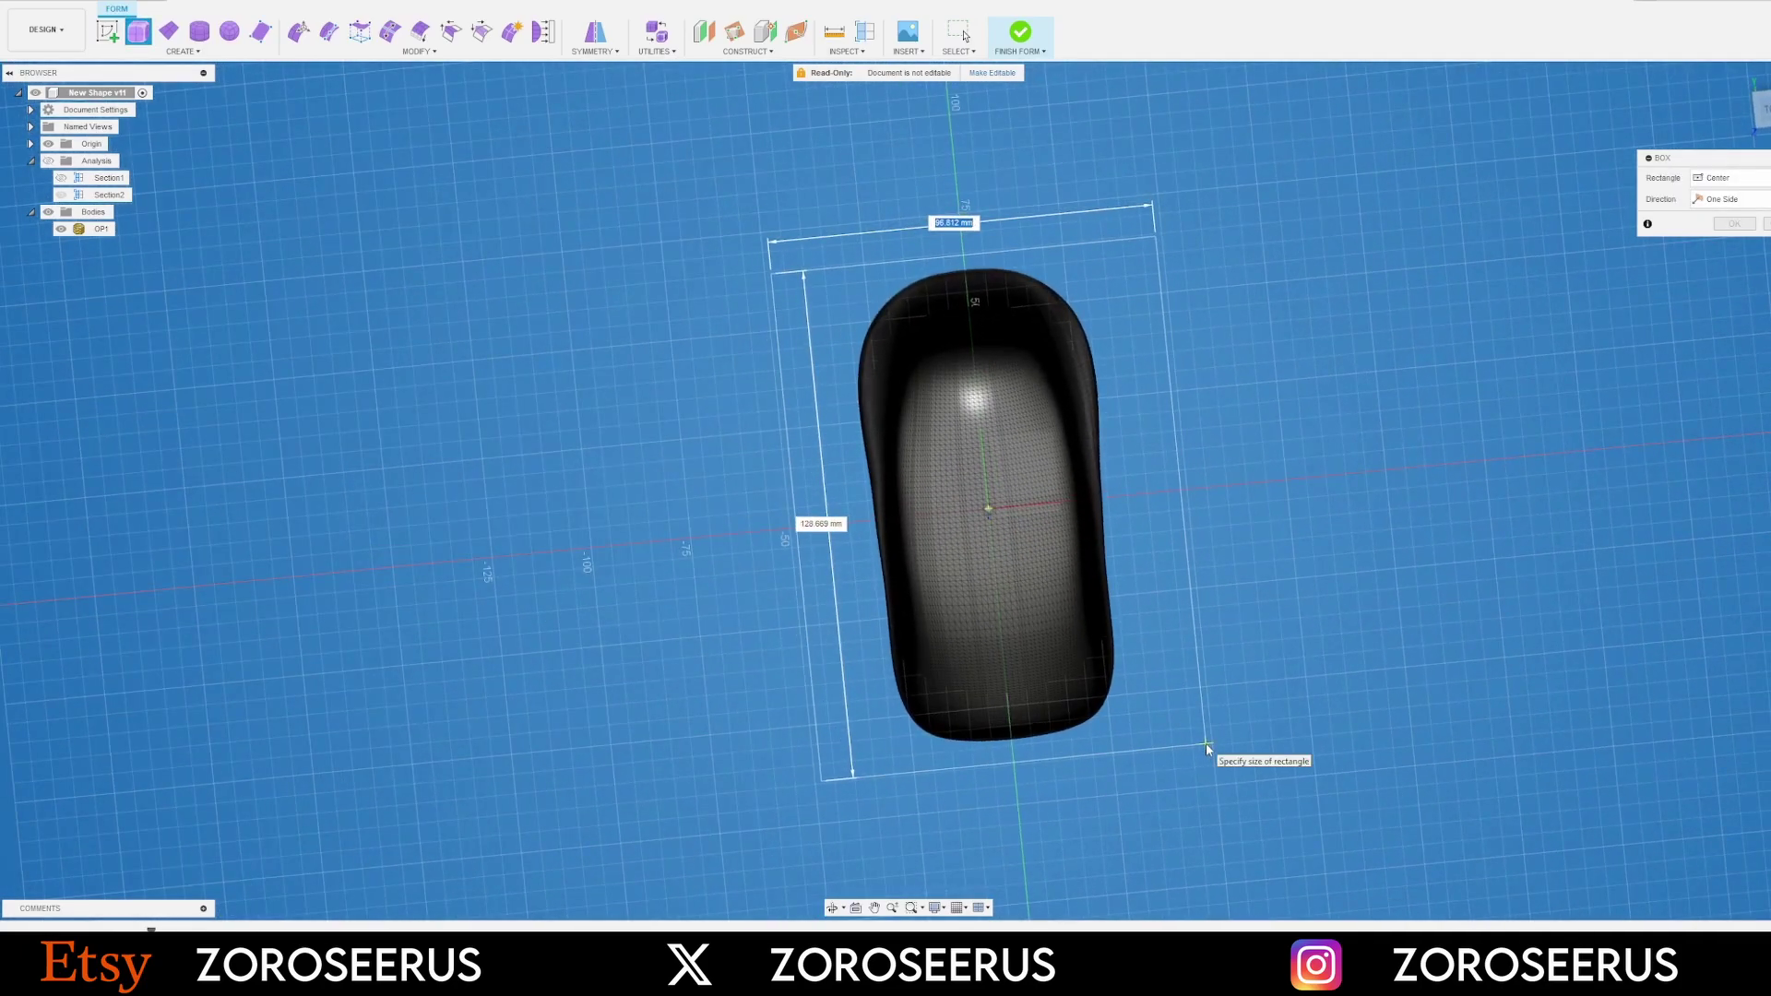
left_click(1205, 744)
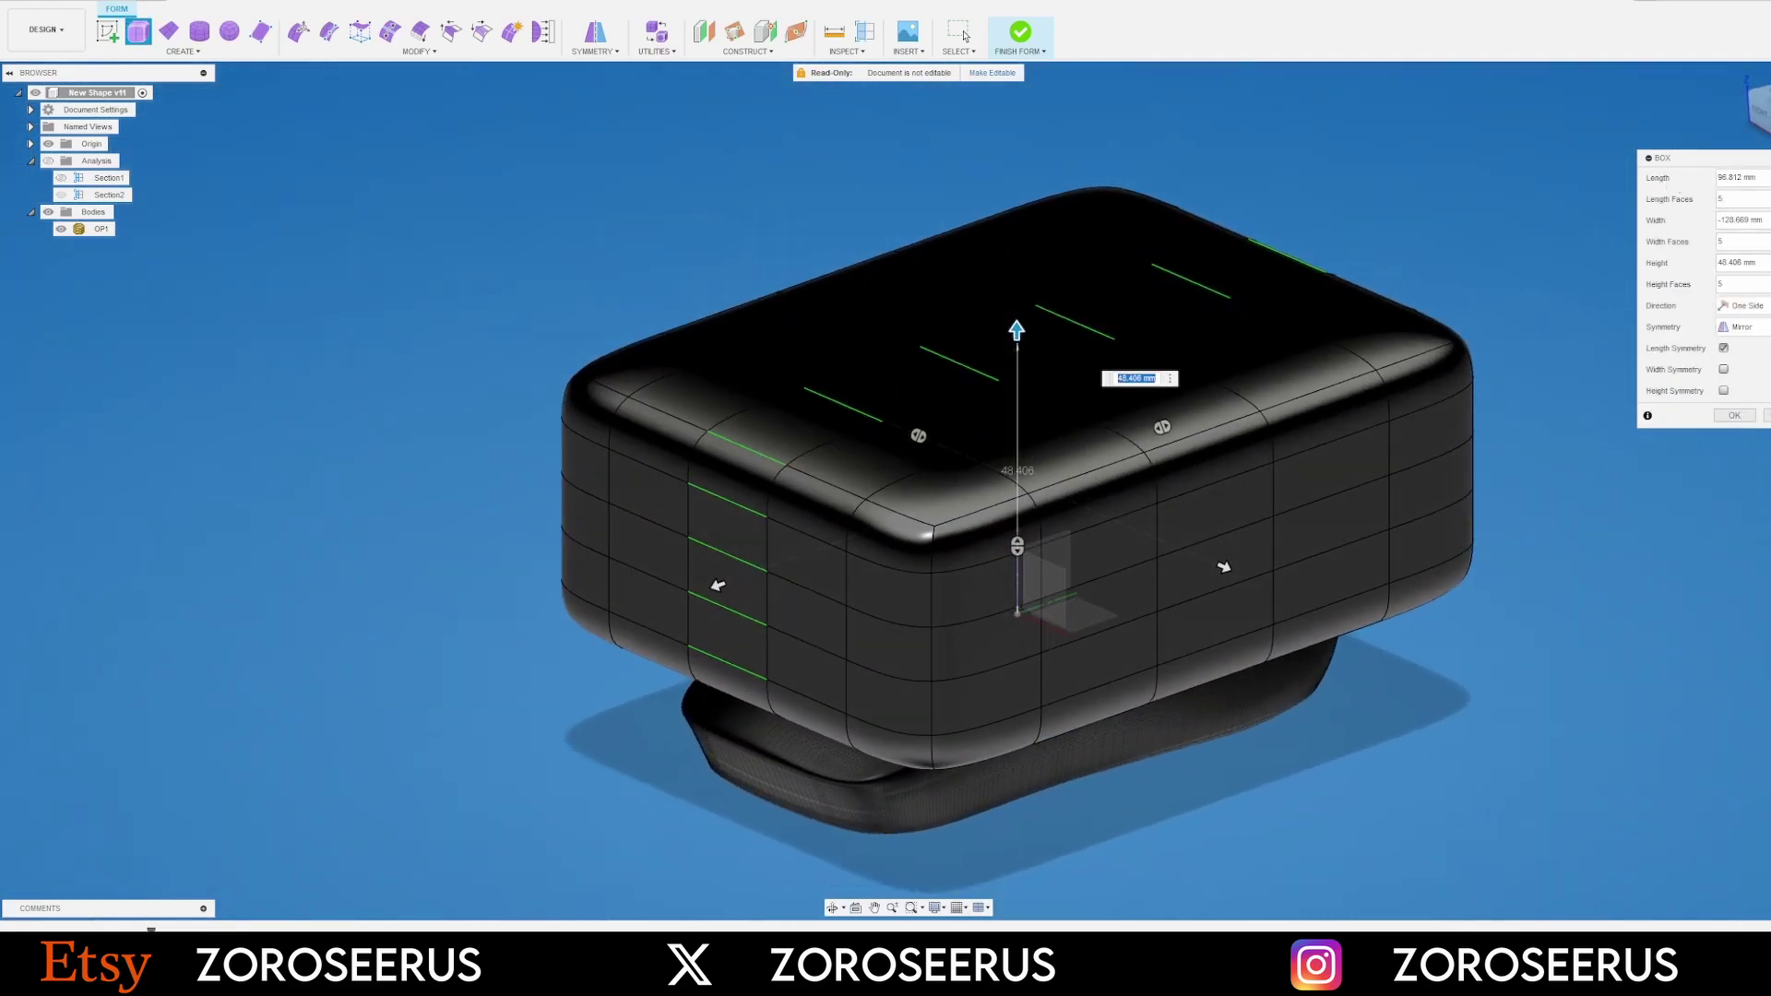
Set the box's length, width and height faces to 2 and its symmetry to None
double_click(1729, 198)
type("2")
key("Tab")
type("2")
key("Tab")
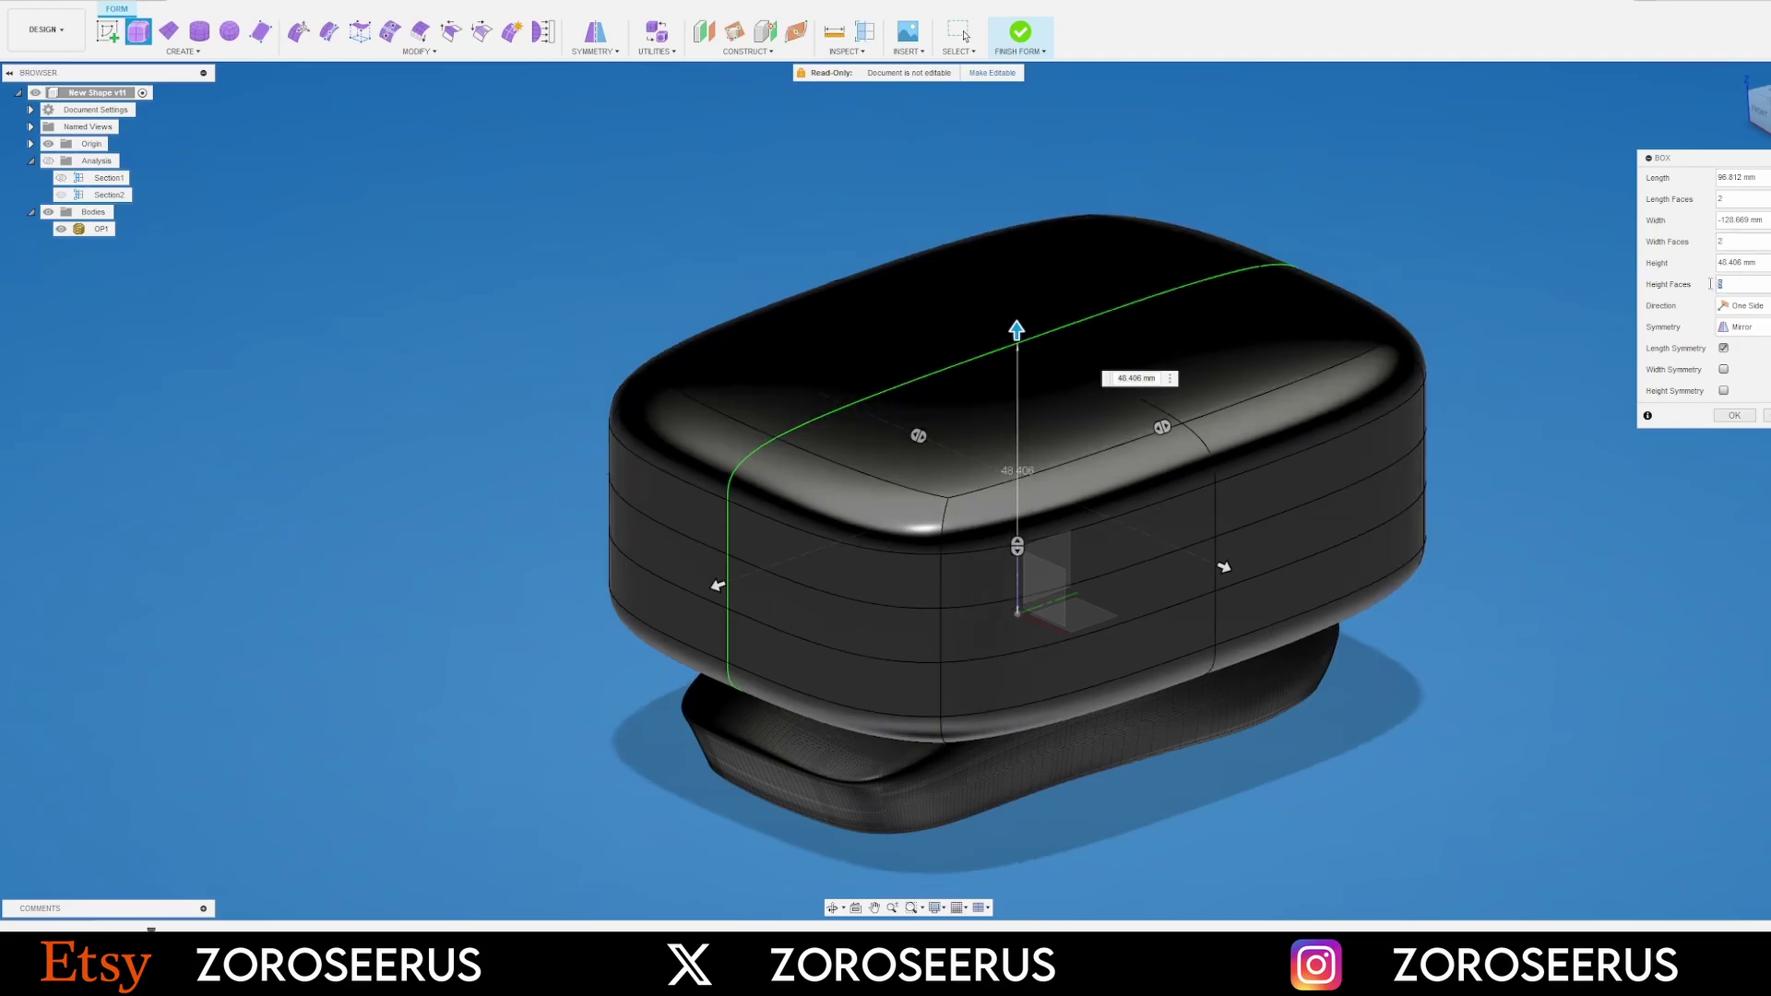
type("2")
key("Tab")
left_click(1739, 326)
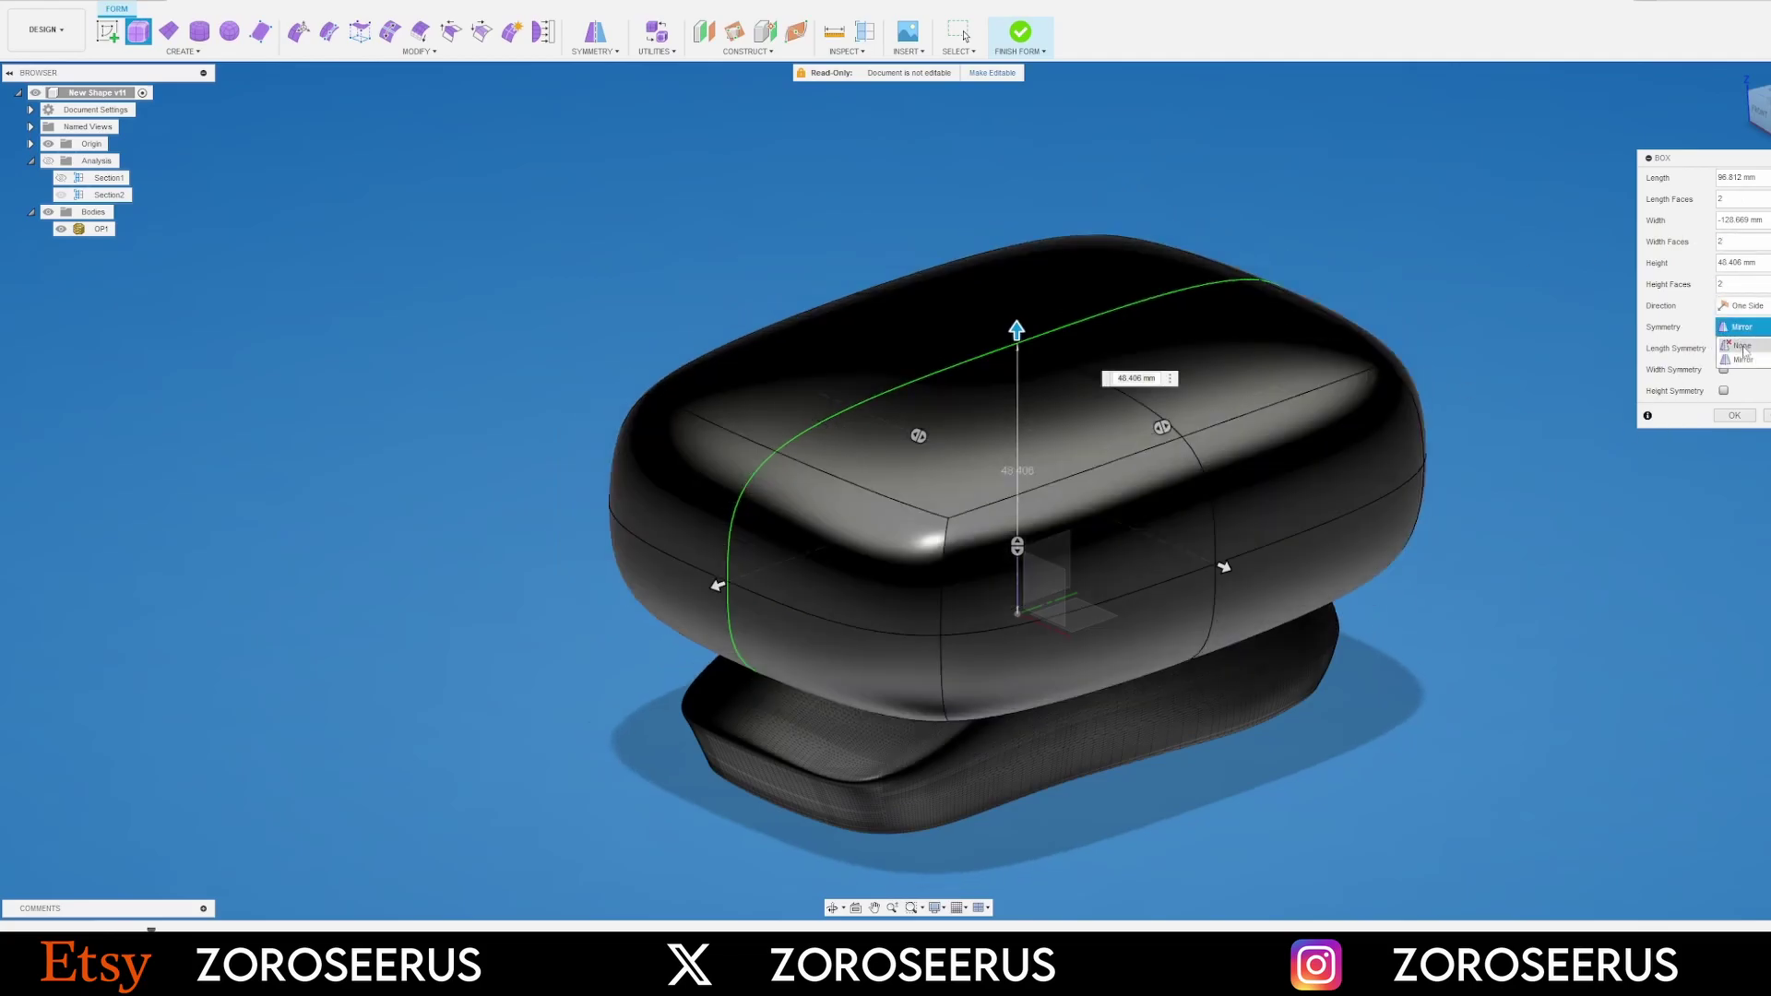
left_click(1734, 325)
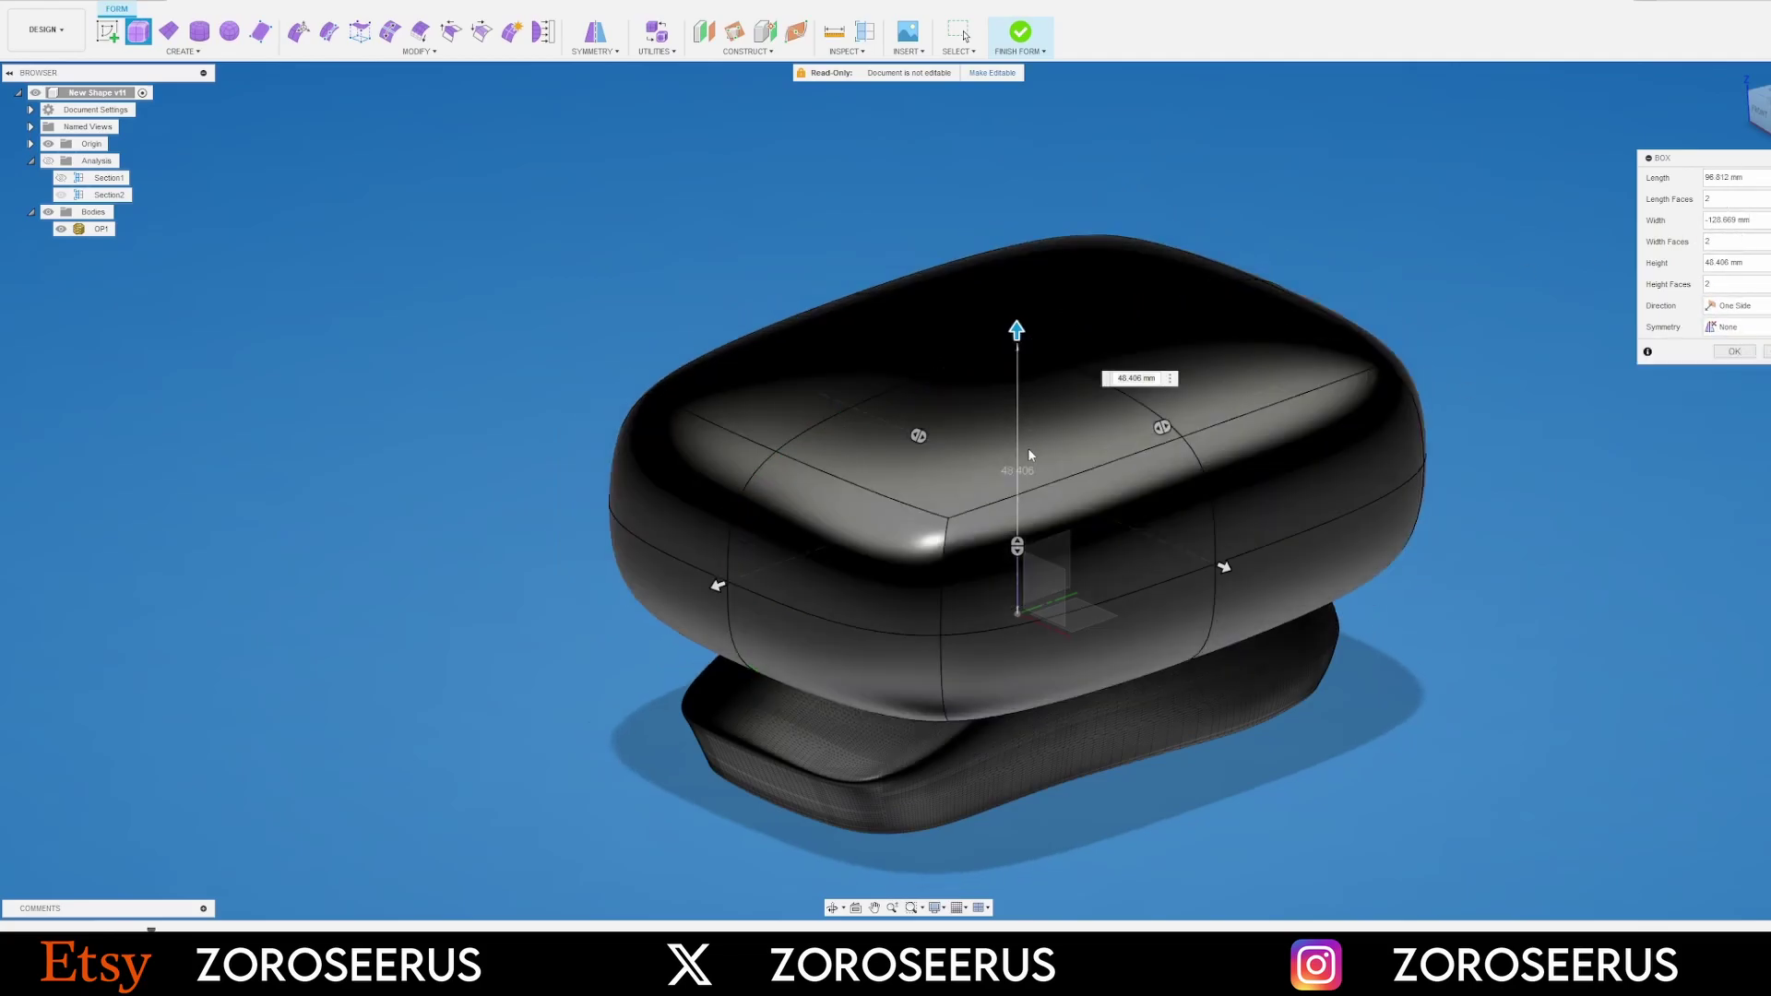
middle_click_drag(1068, 487, 1076, 476, "shift")
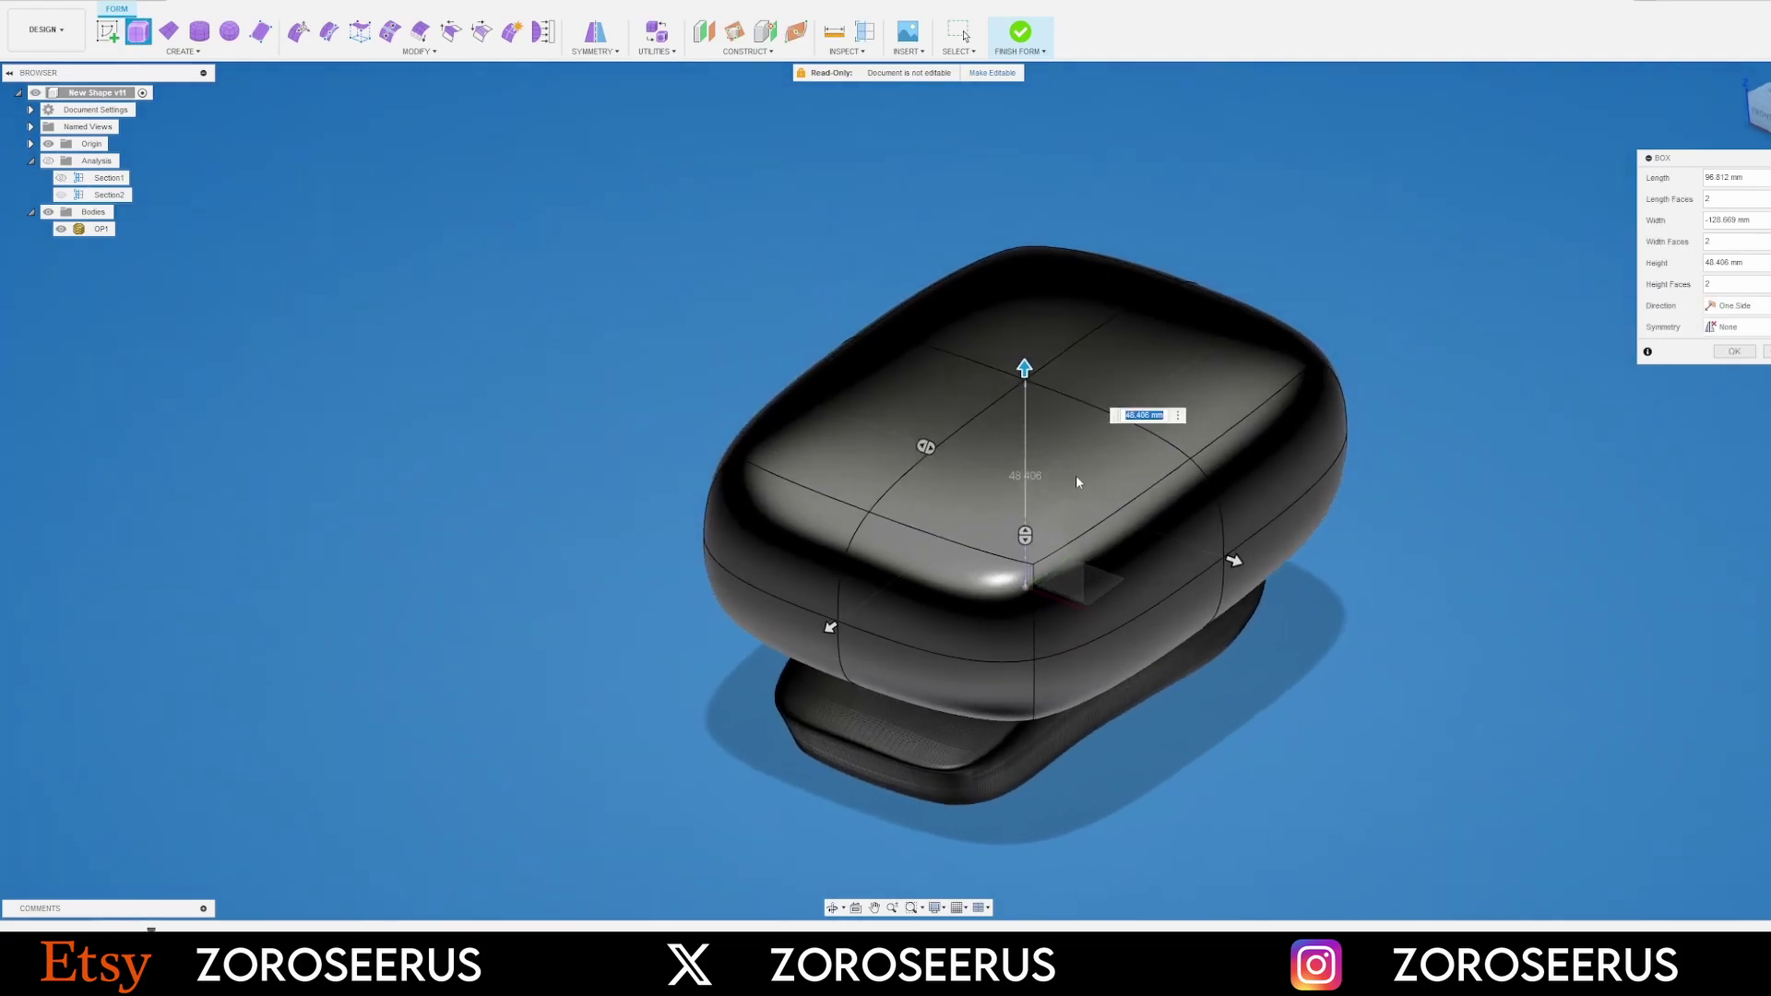
Increase the box's length, width and height faces to 4 each
double_click(1733, 197)
type("4")
key("Tab")
type("4")
key("Tab")
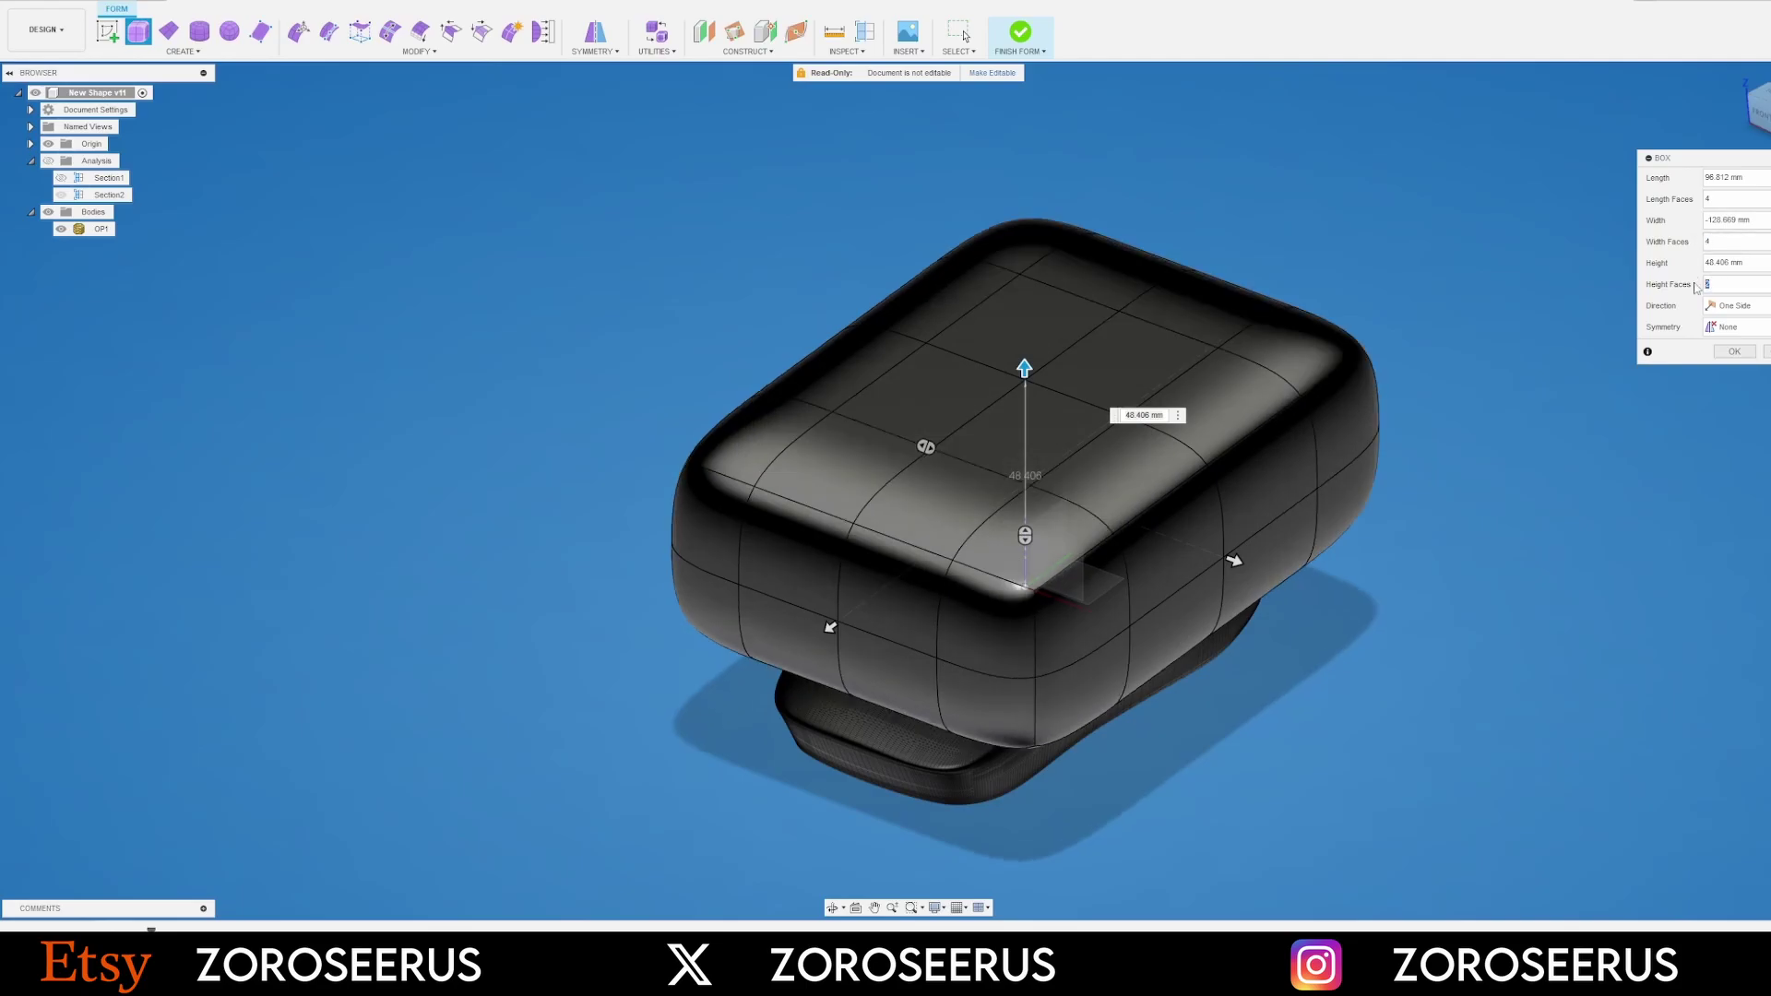
type("4")
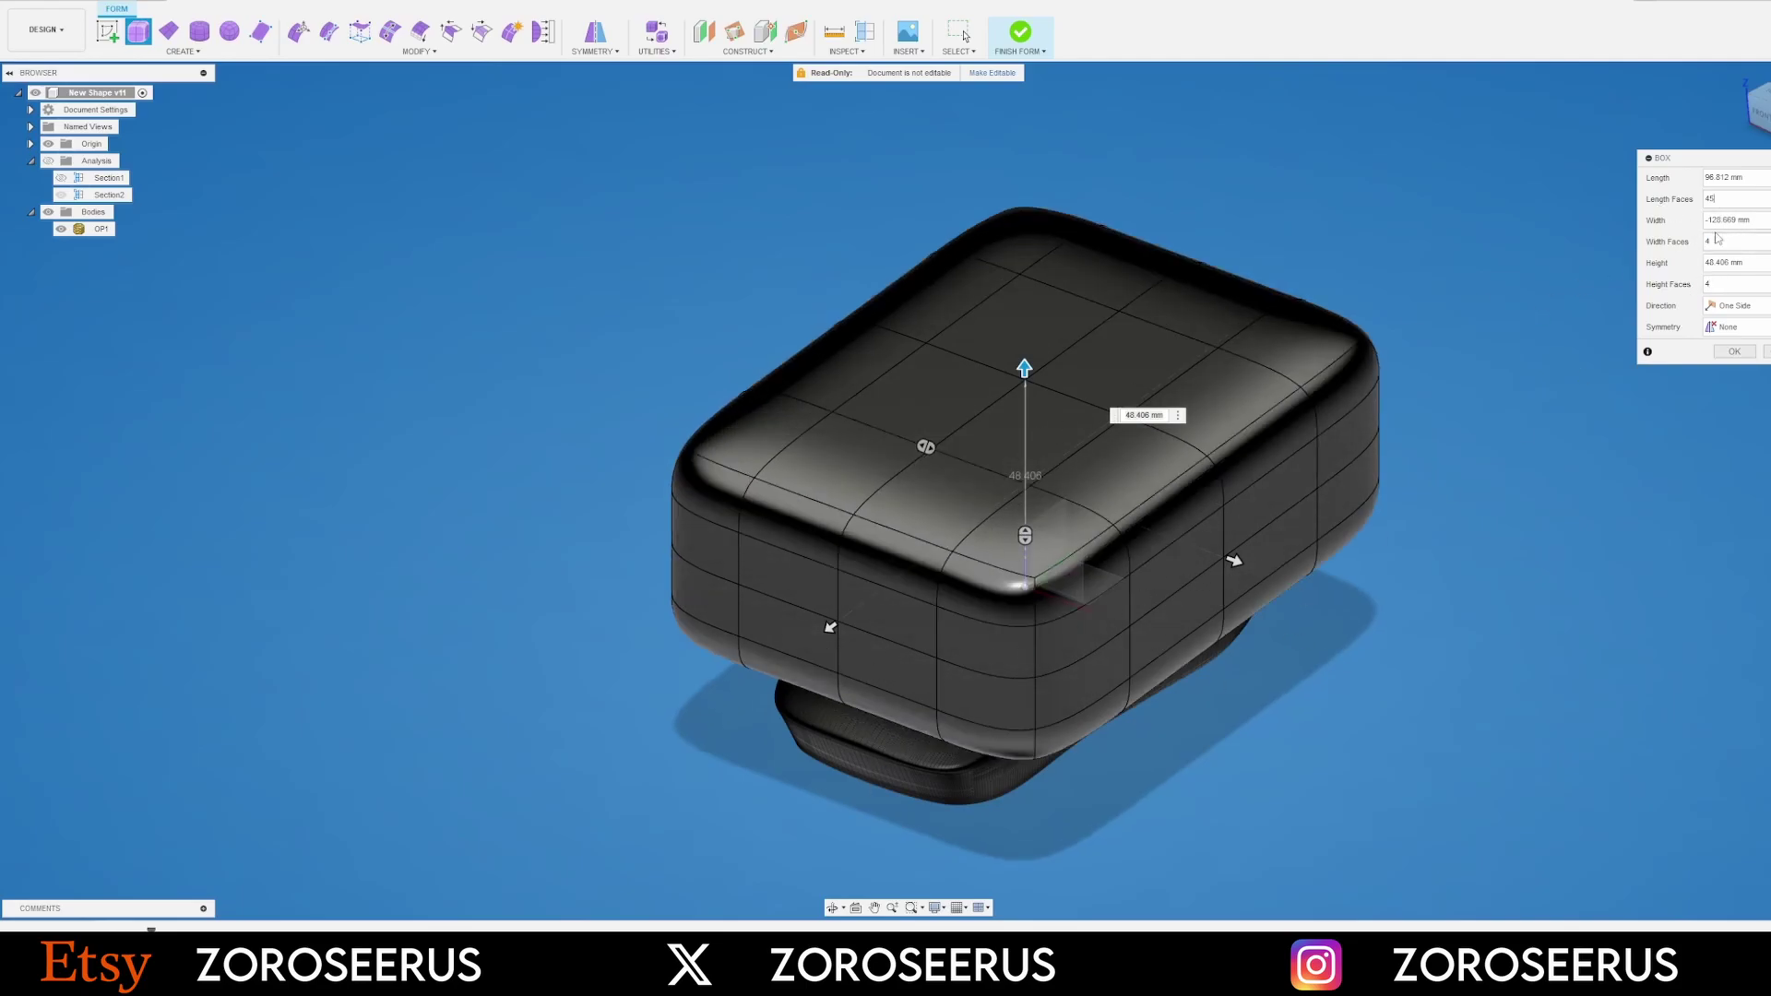
Set the box's length, width and height faces to 5 each
left_click_drag(1723, 199, 1687, 201)
type("5")
key("Tab")
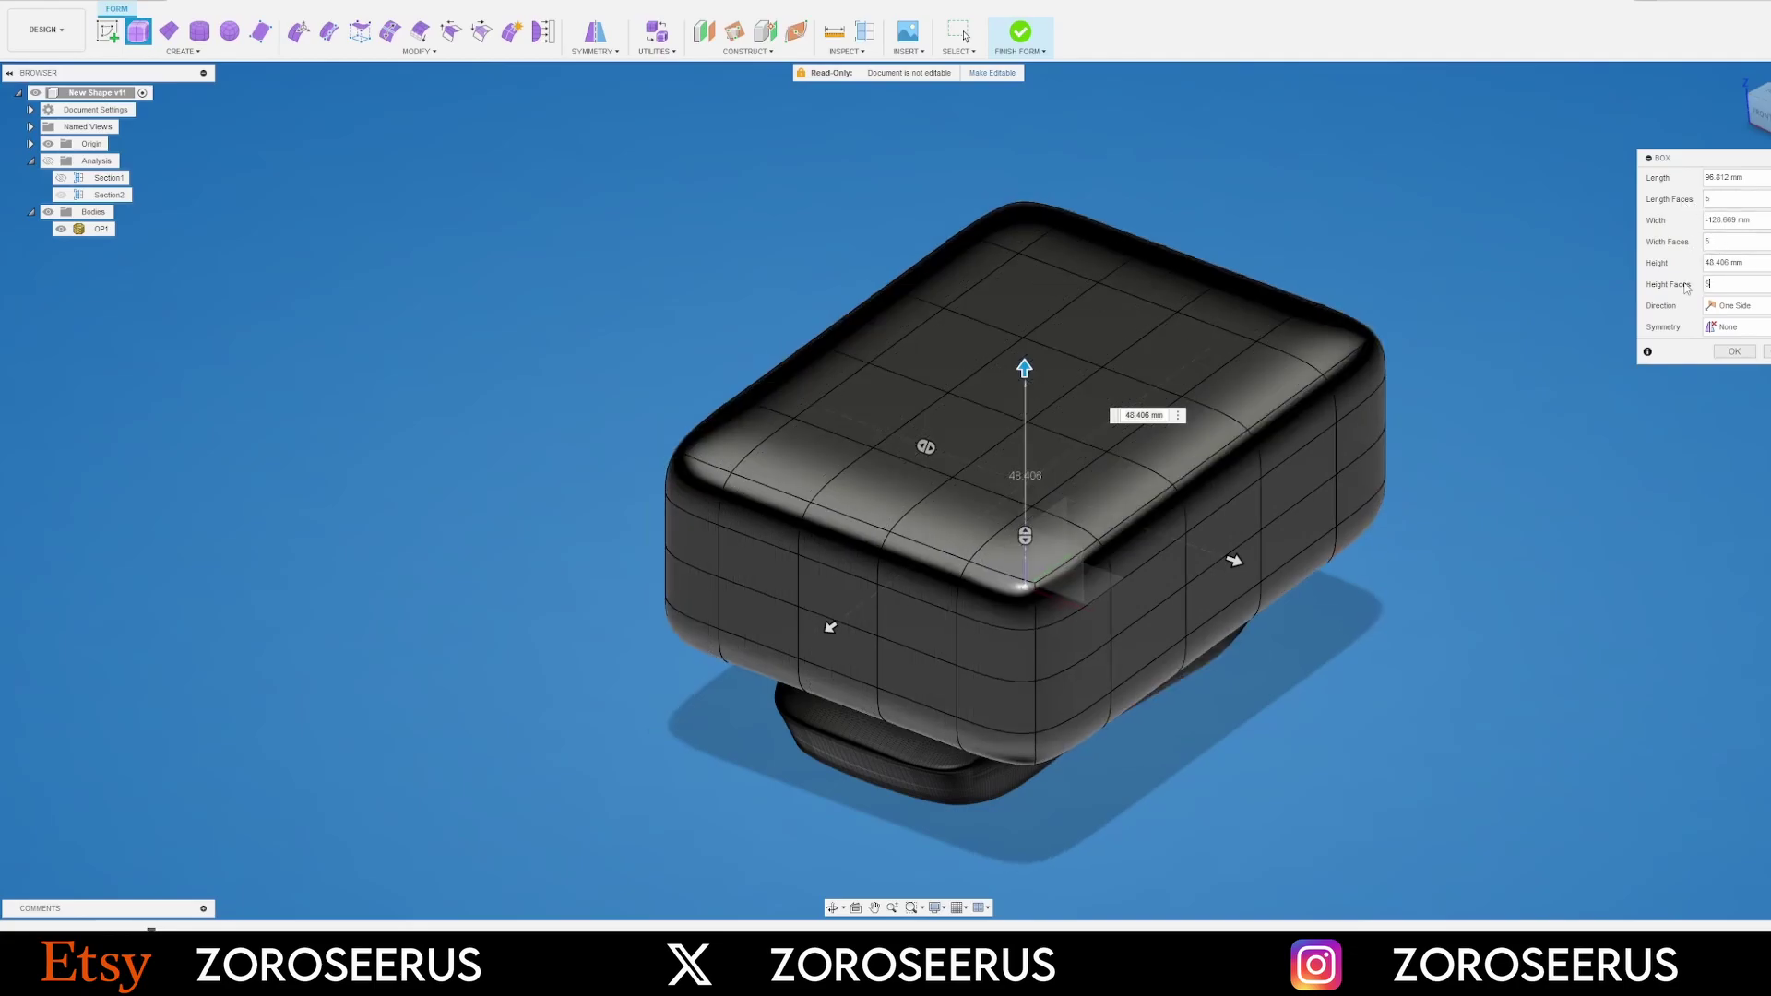
type("5")
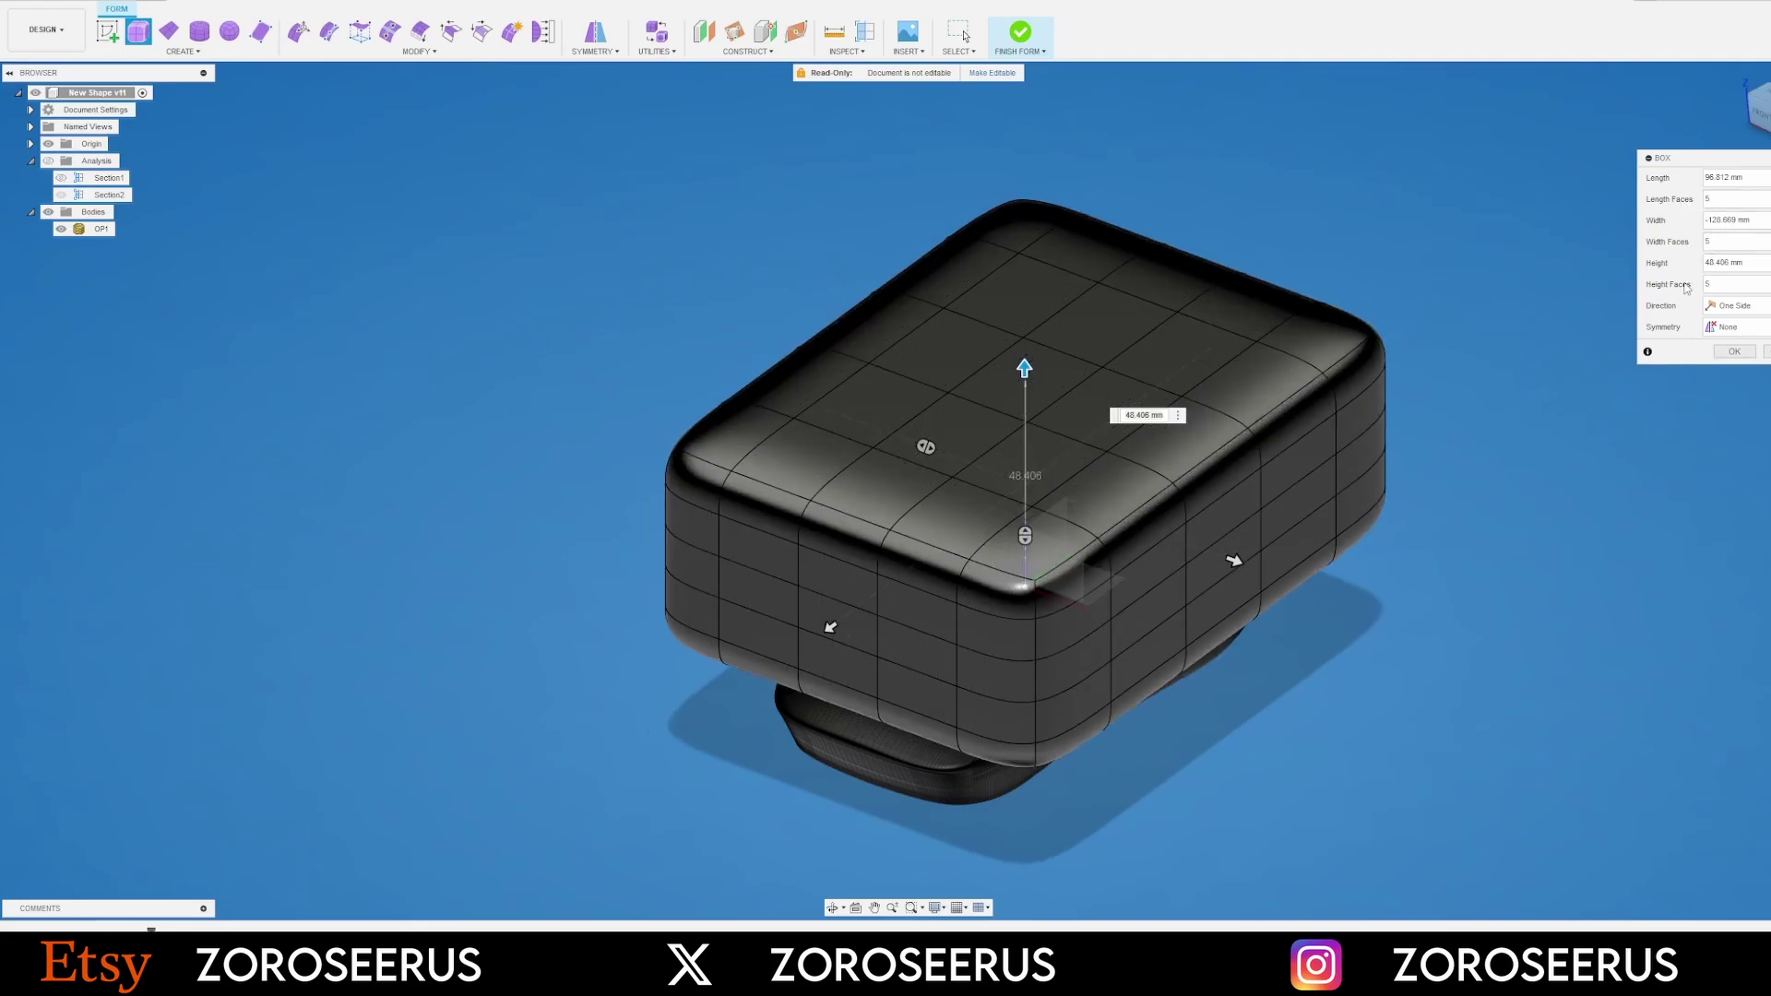
Give the box Mirror symmetry with length symmetry enabled and create it
left_click(1732, 326)
left_click(1725, 360)
left_click(1723, 349)
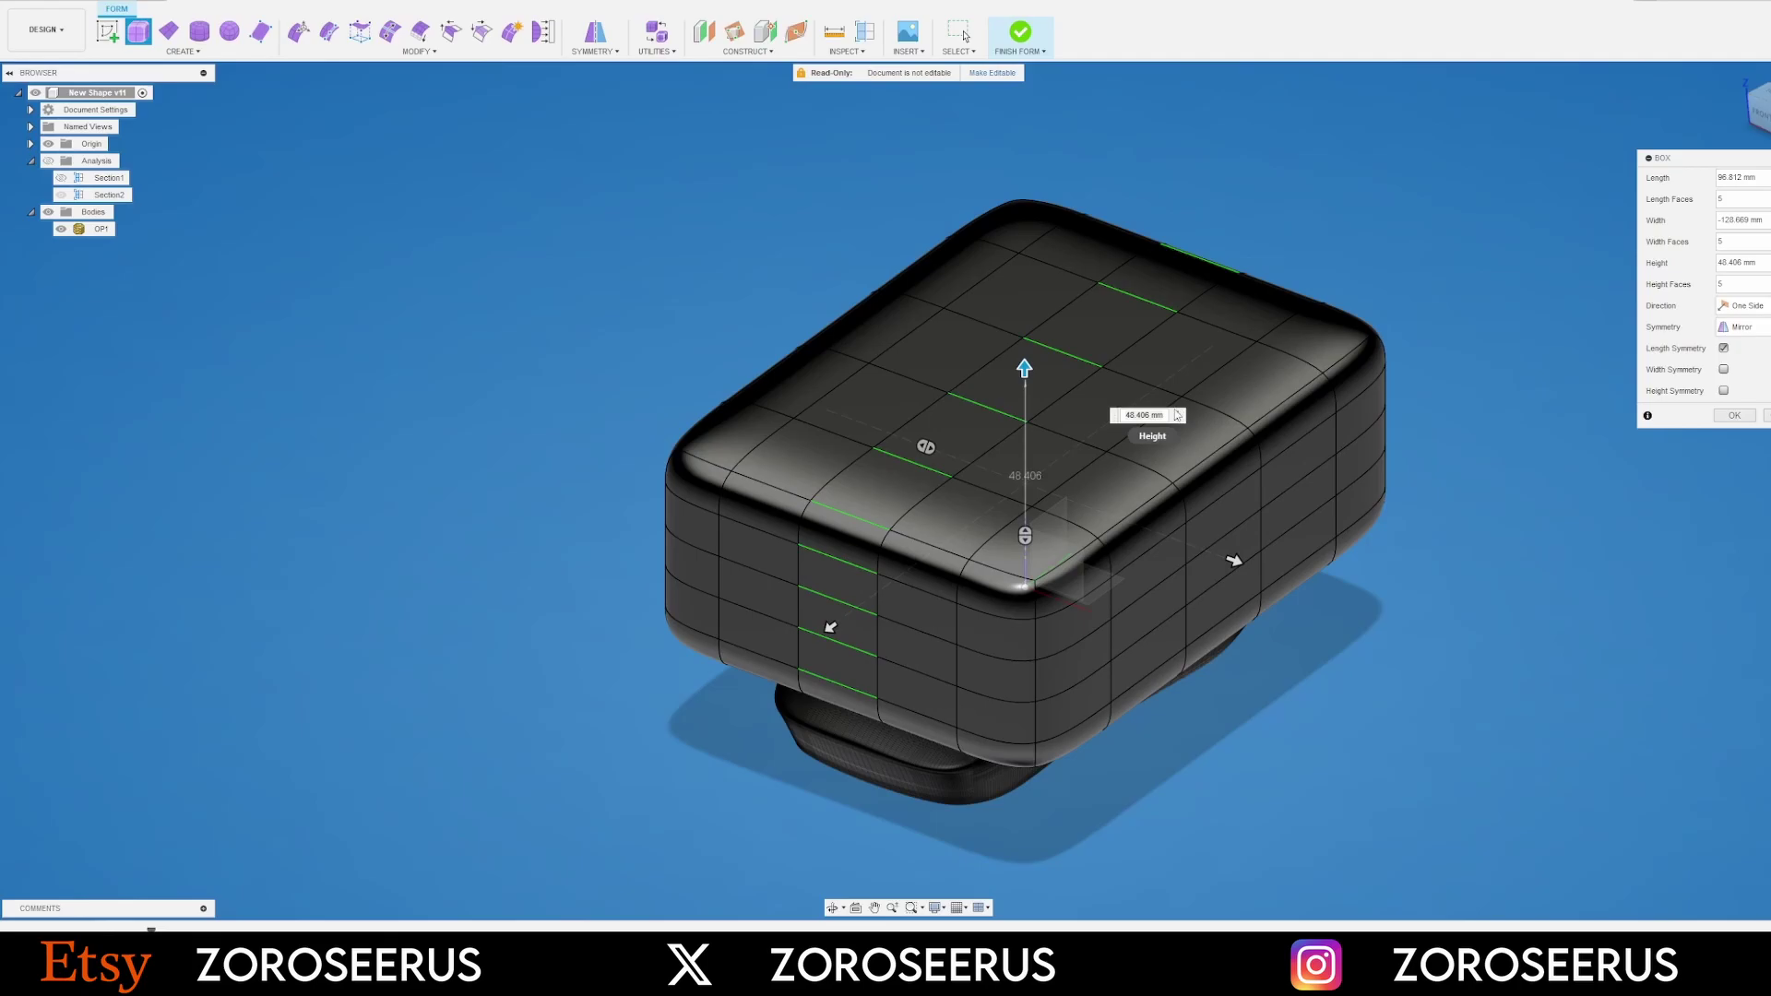
left_click(1734, 415)
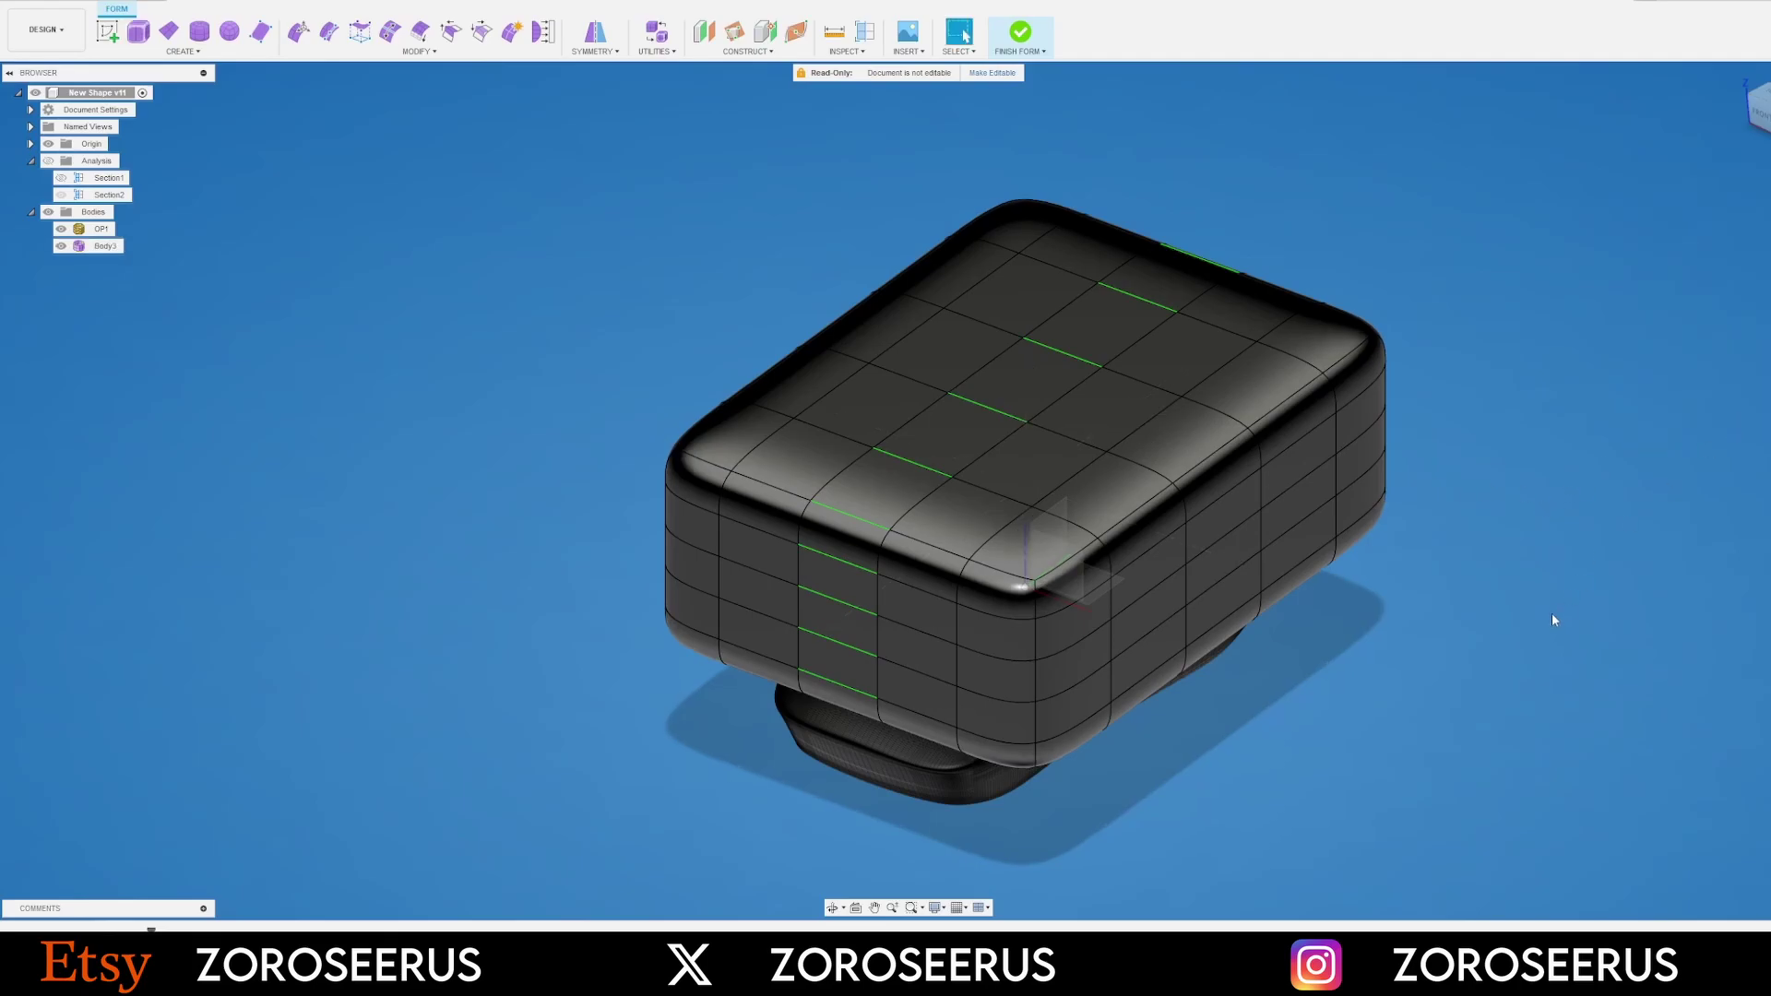
Examine from the side and at an angle how the form box sits over the OP1 mouse body
left_click(1762, 112)
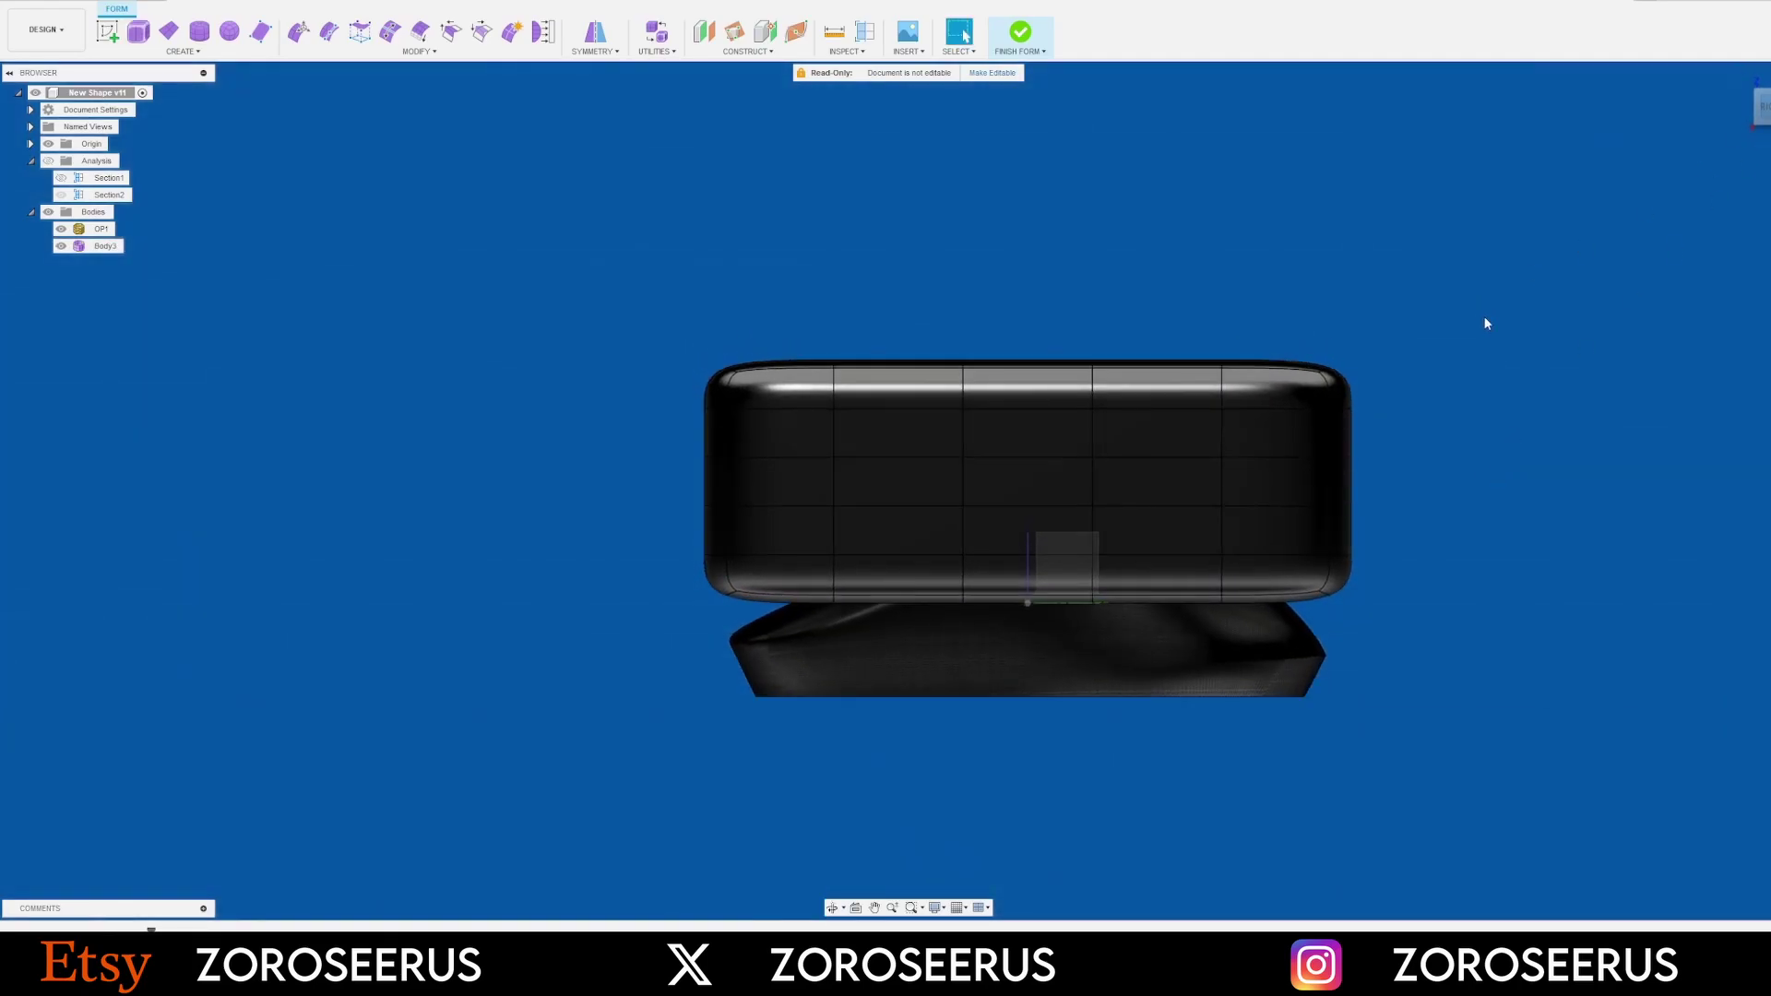
left_click(1048, 473)
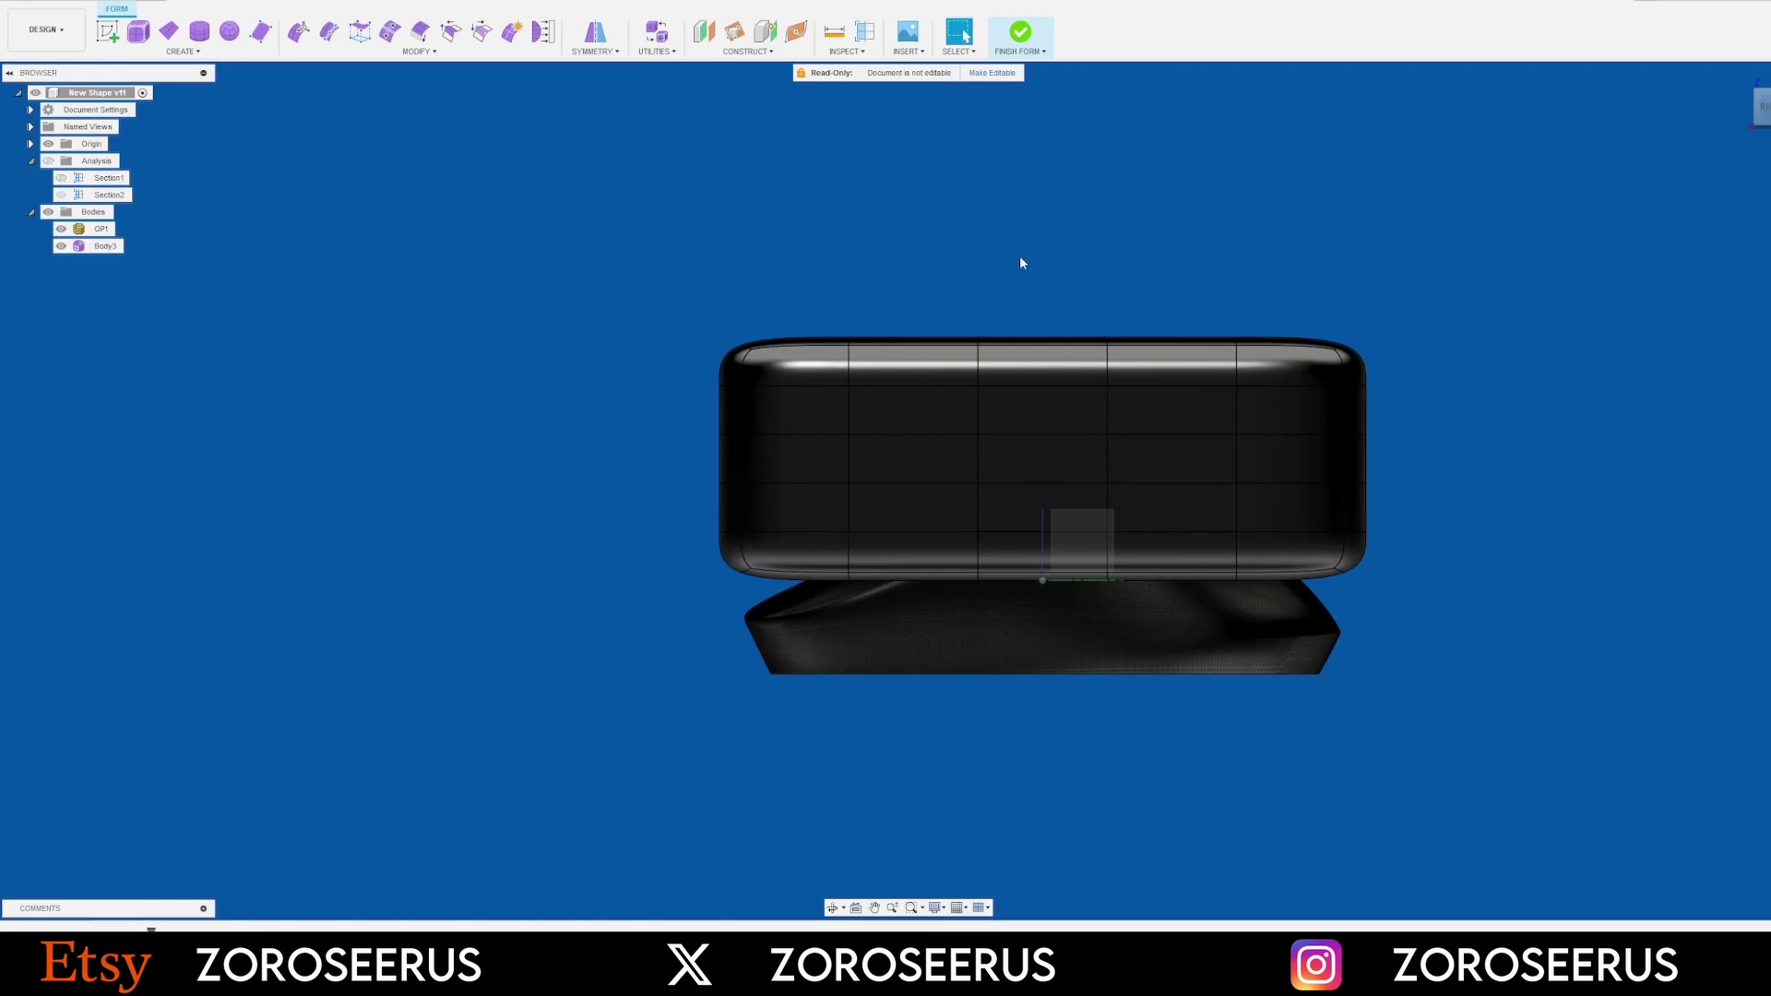
key("Escape")
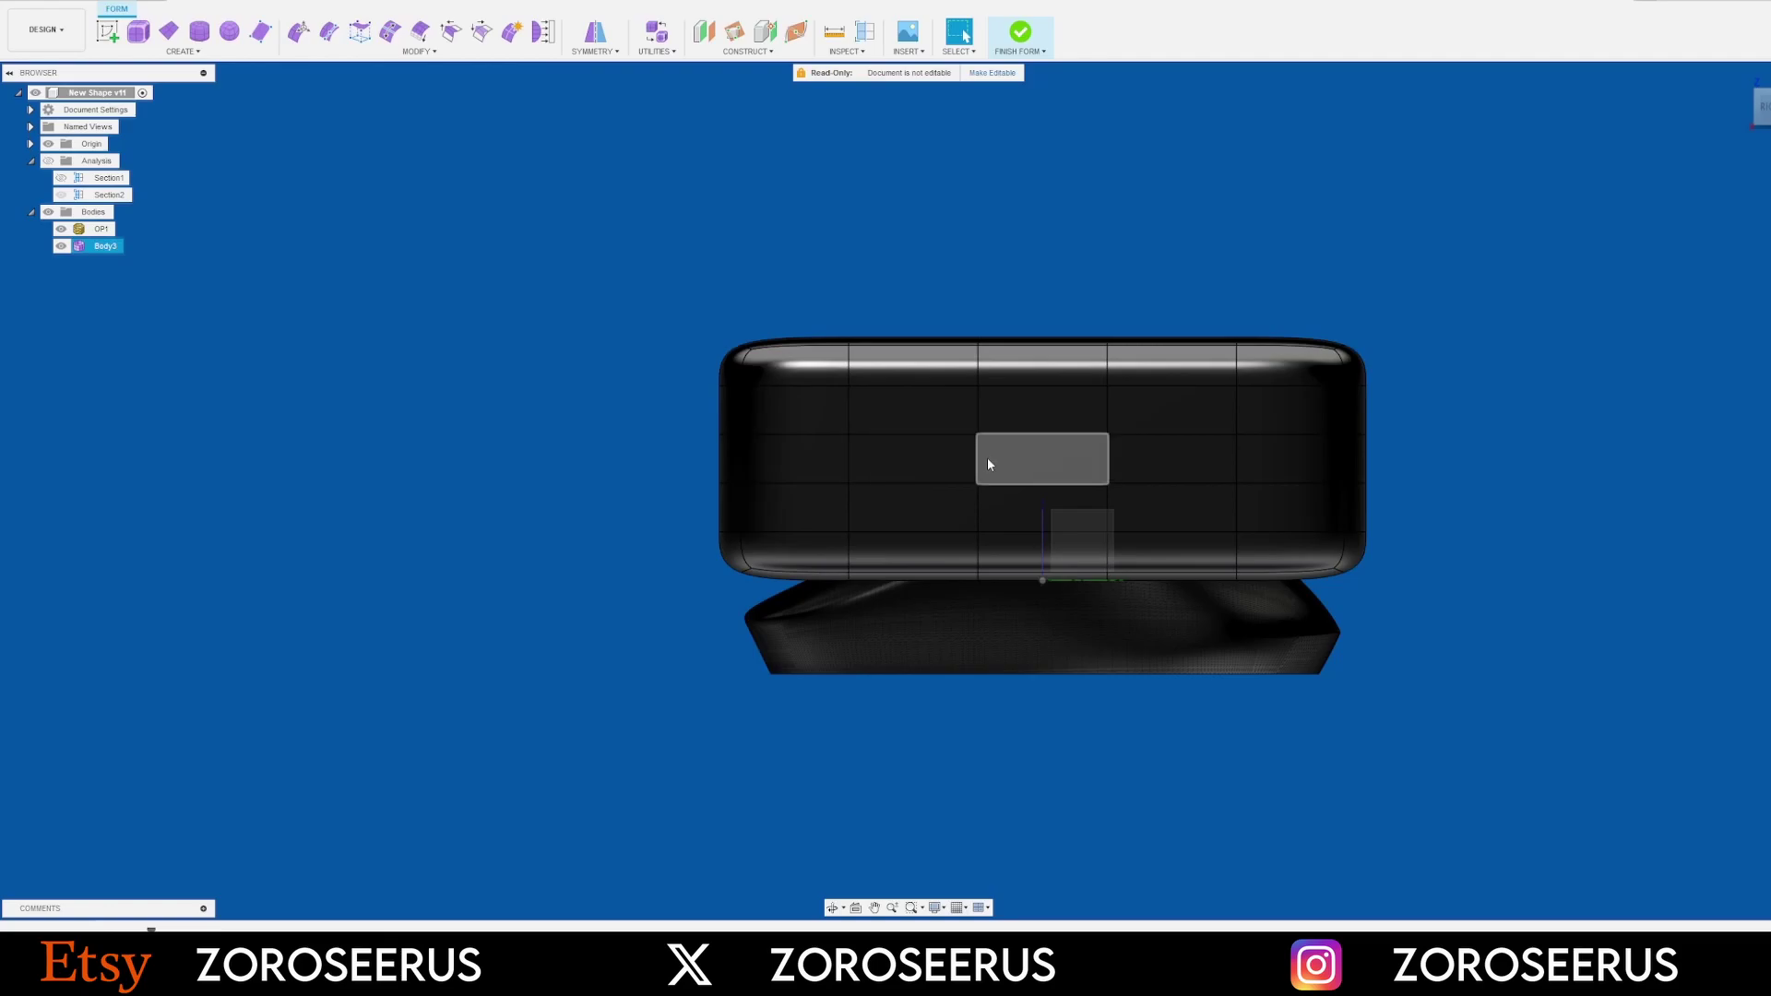
middle_click_drag(946, 279, 1000, 363, "shift")
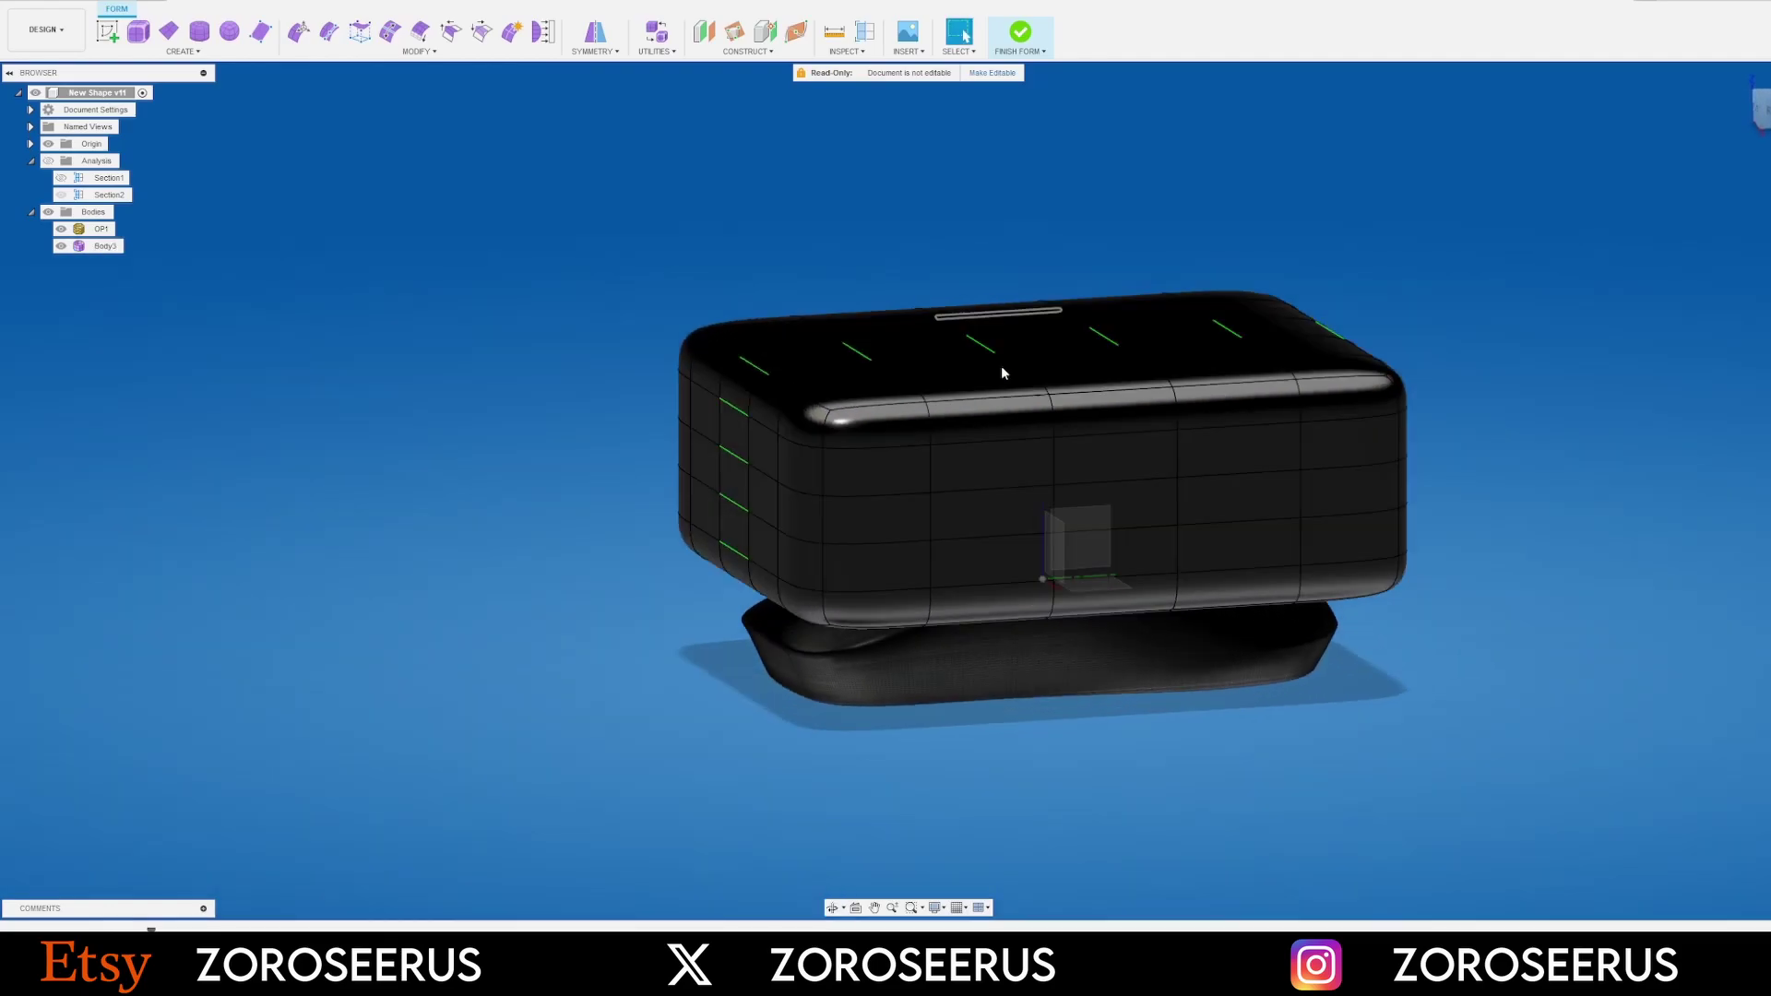
left_click(1120, 662)
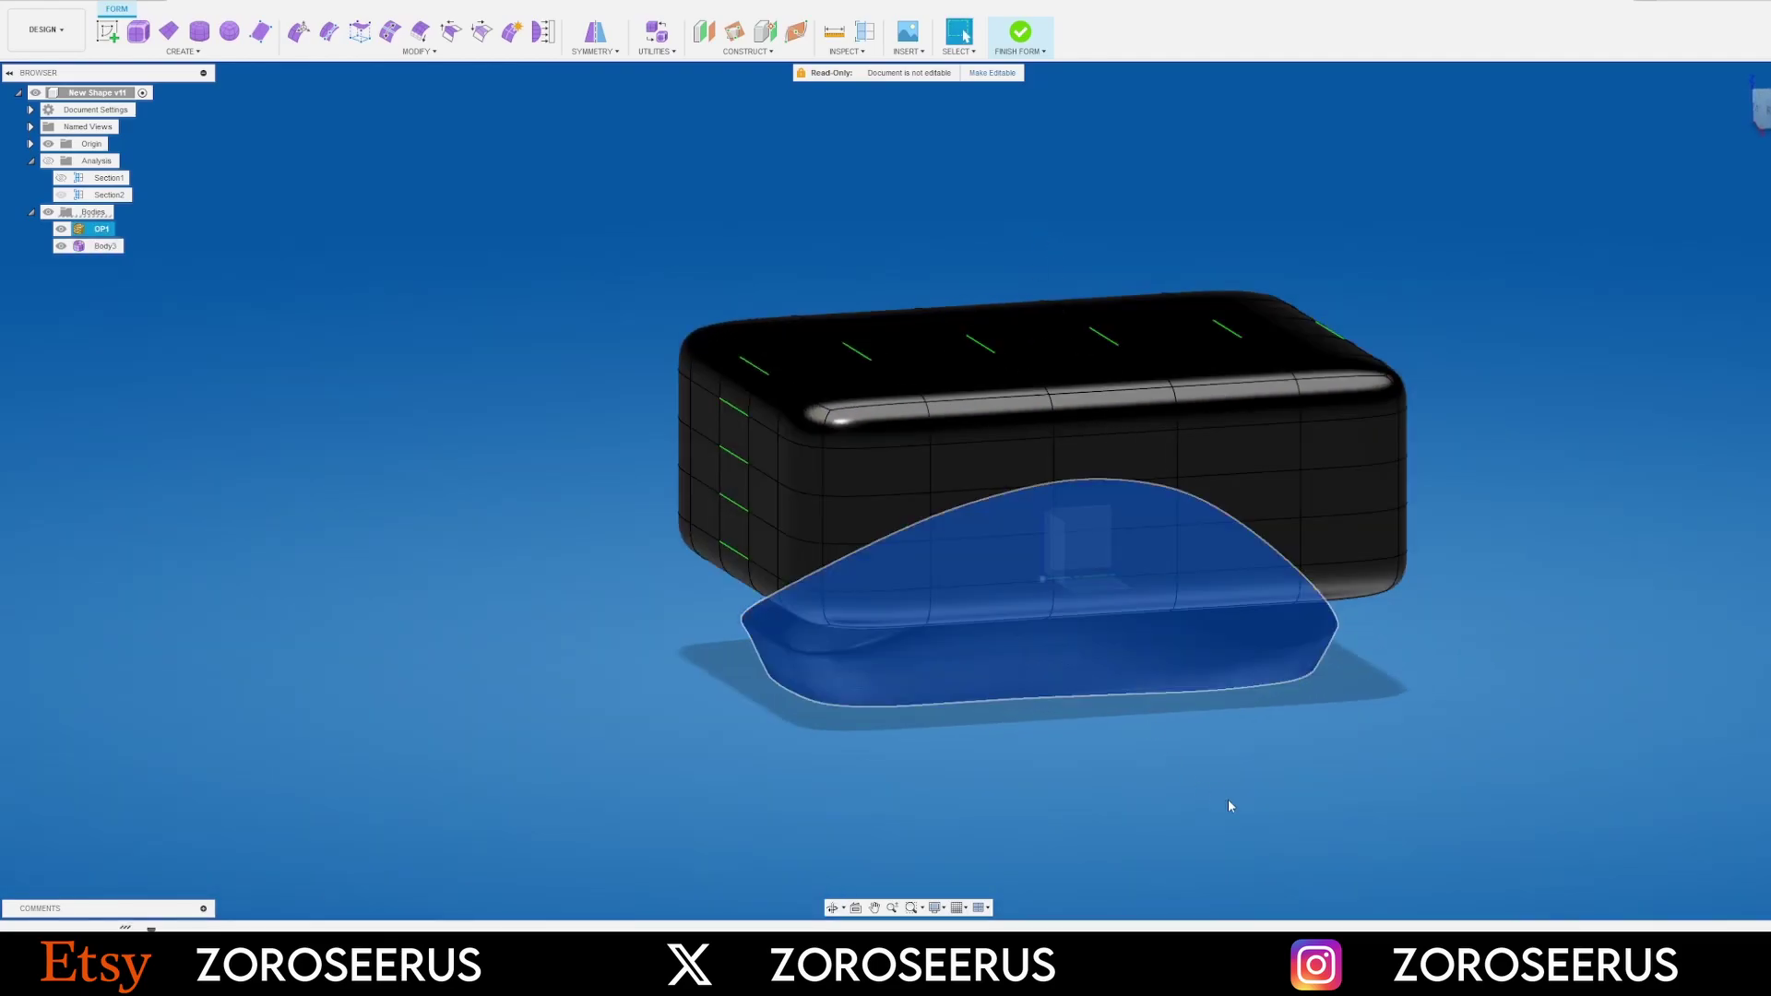
left_click(1227, 799)
scroll(1126, 540, "up", 3)
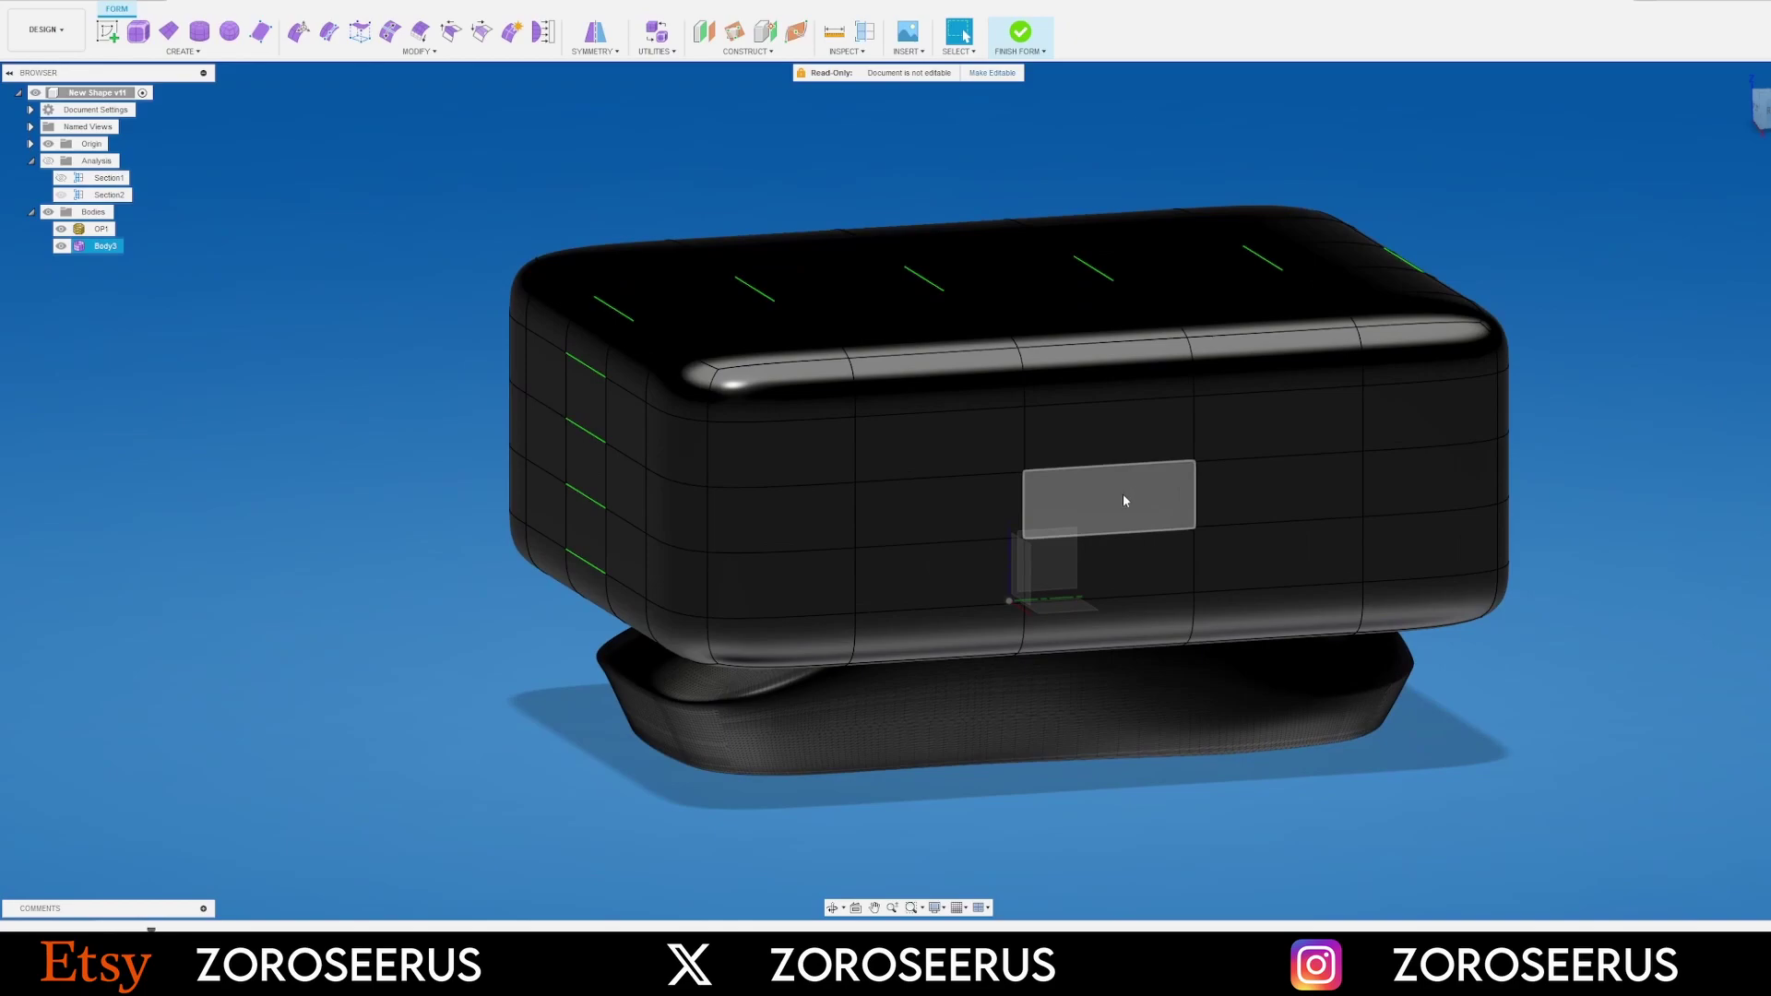
Try to pull all of the form box's vertices onto the OP1 body using the Surface Points pull type
left_click(1101, 487)
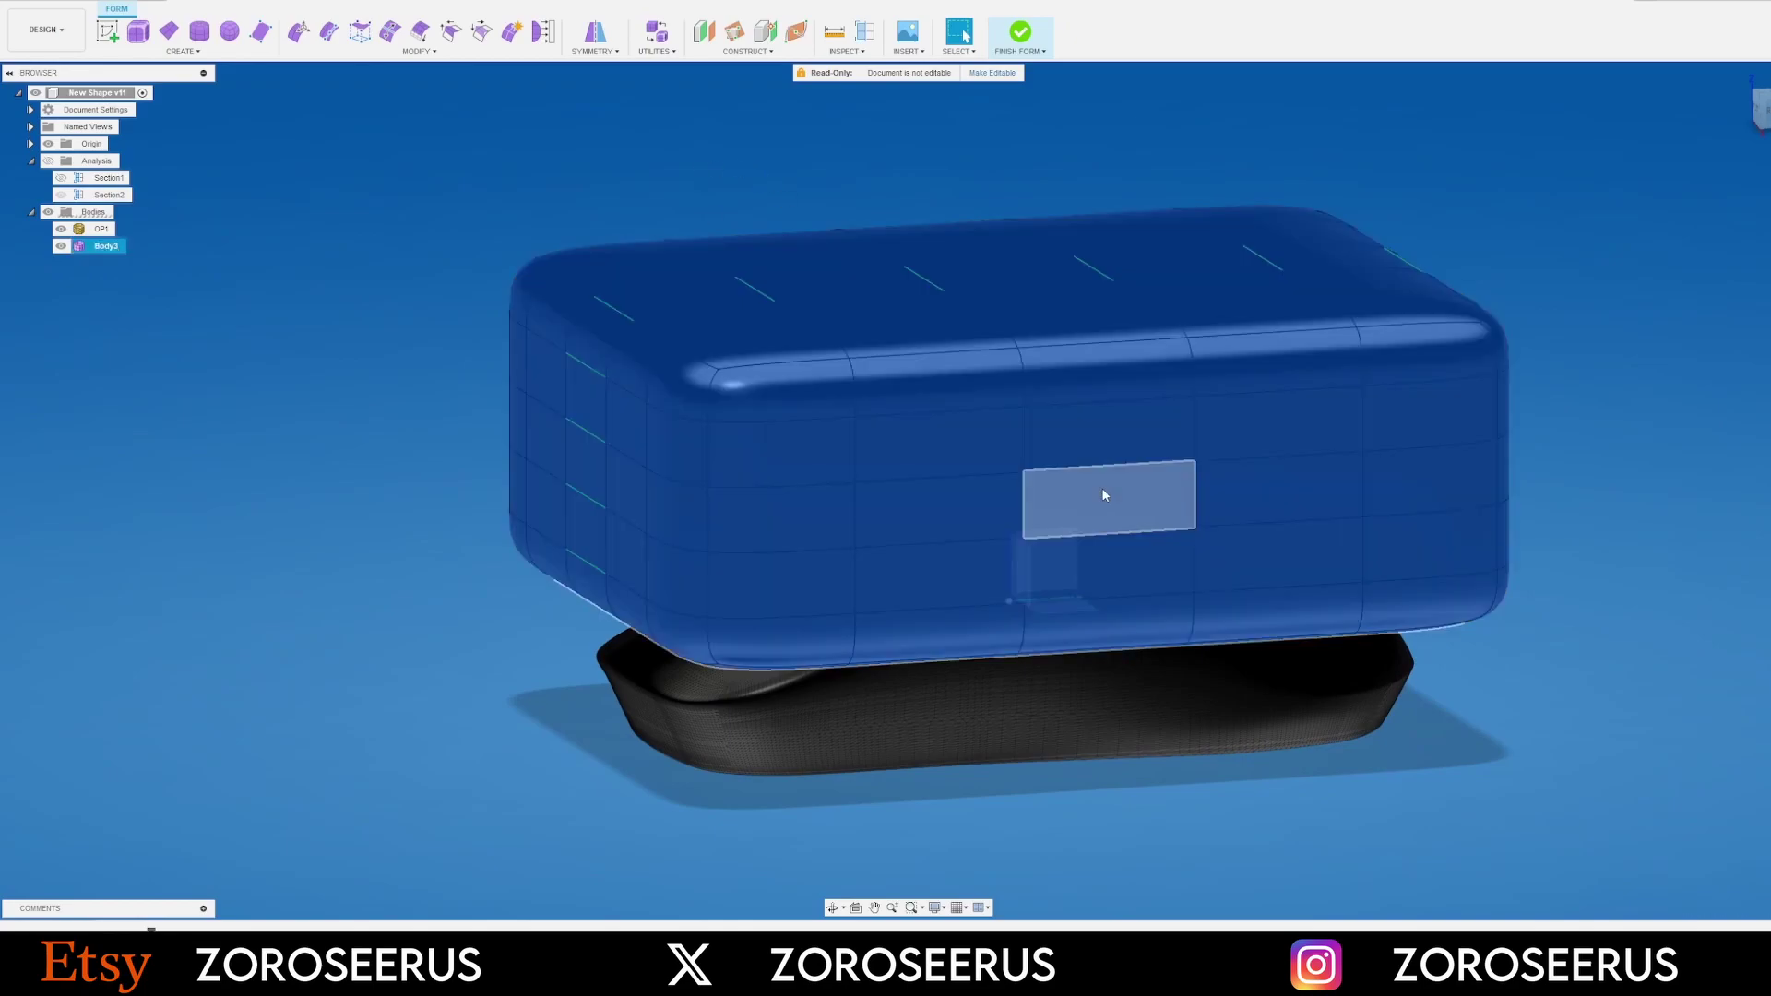
left_click(543, 34)
left_click(1743, 221)
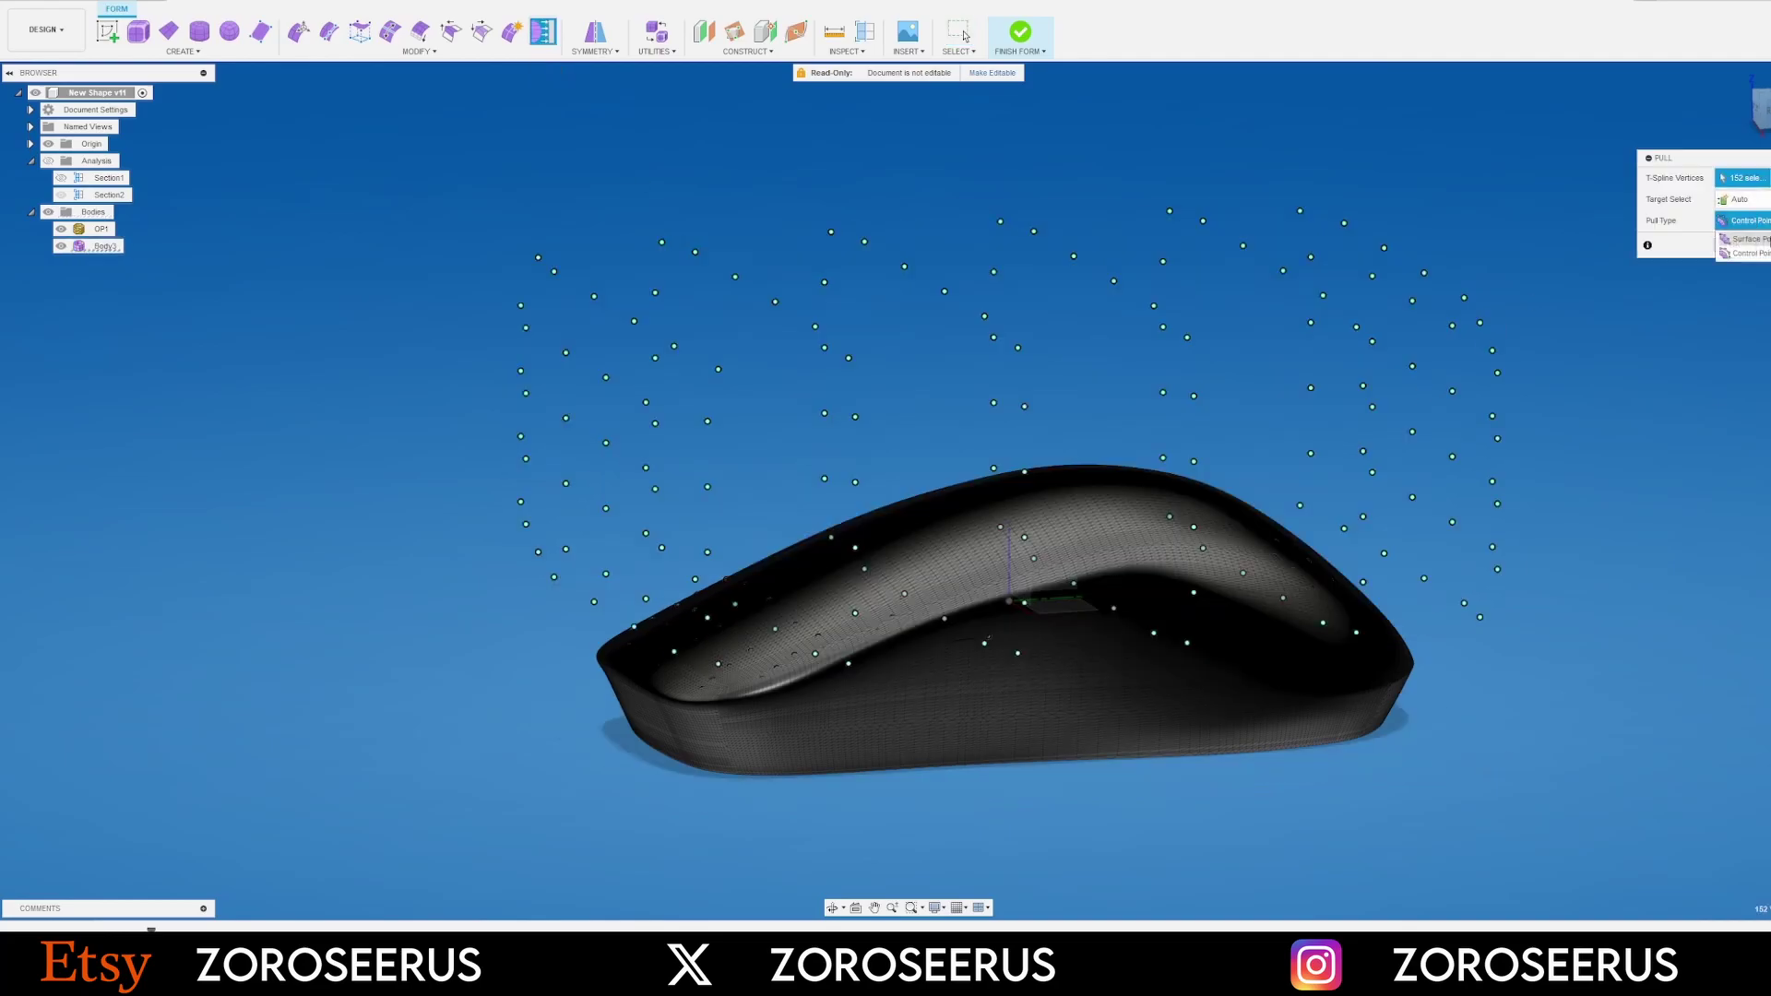
left_click(1764, 234)
middle_click_drag(968, 455, 688, 506, "shift")
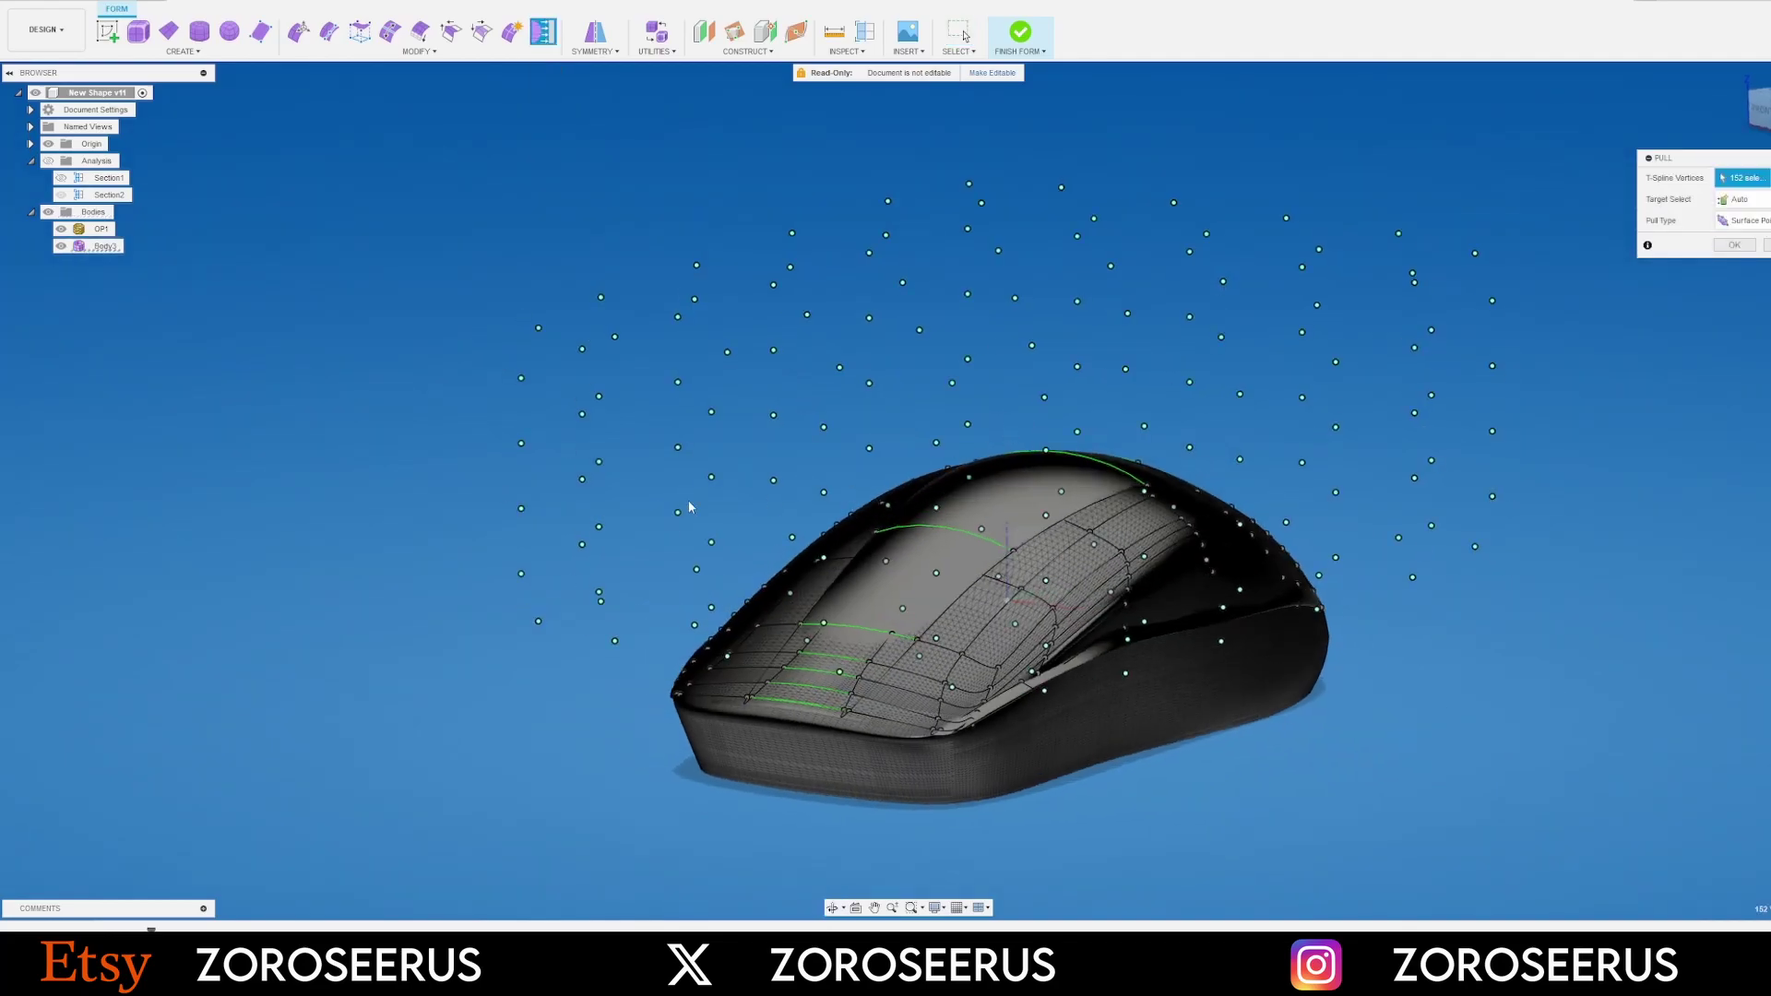
Show the Section2 analysis and examine how the previewed pull fits the OP1 body, closing Pull without applying it
left_click(61, 195)
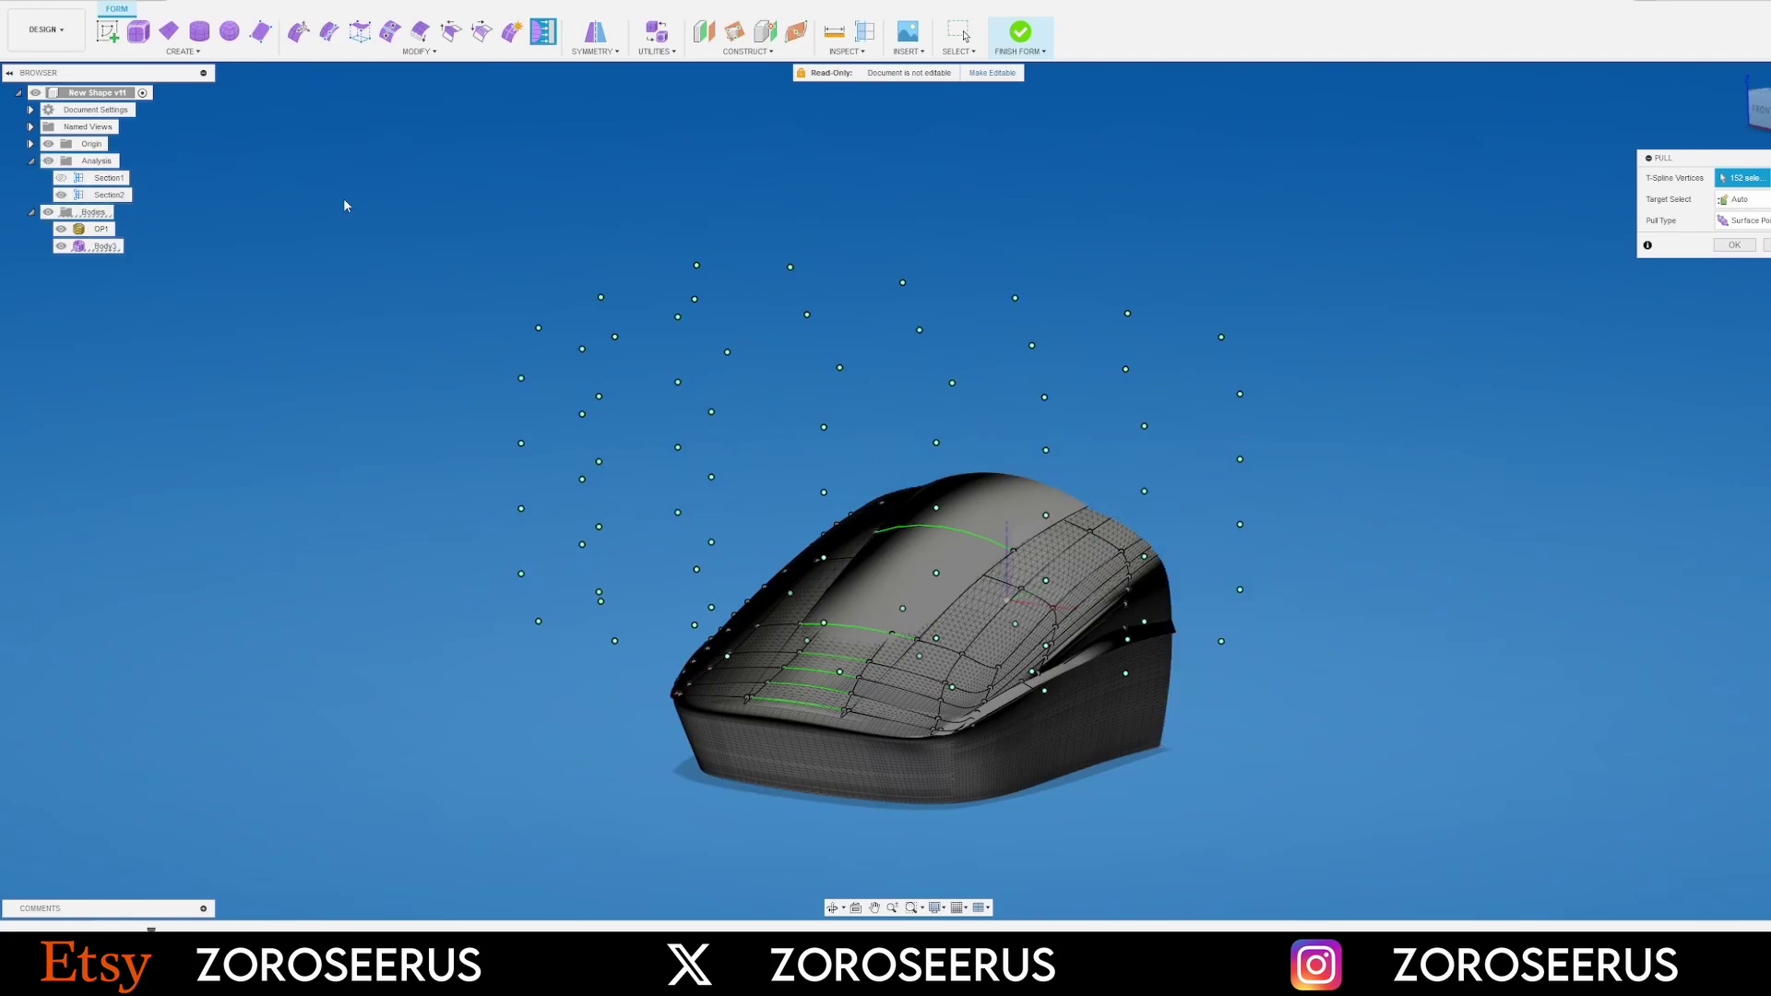
middle_click_drag(1185, 282, 1055, 352, "shift")
scroll(1082, 592, "up", 6)
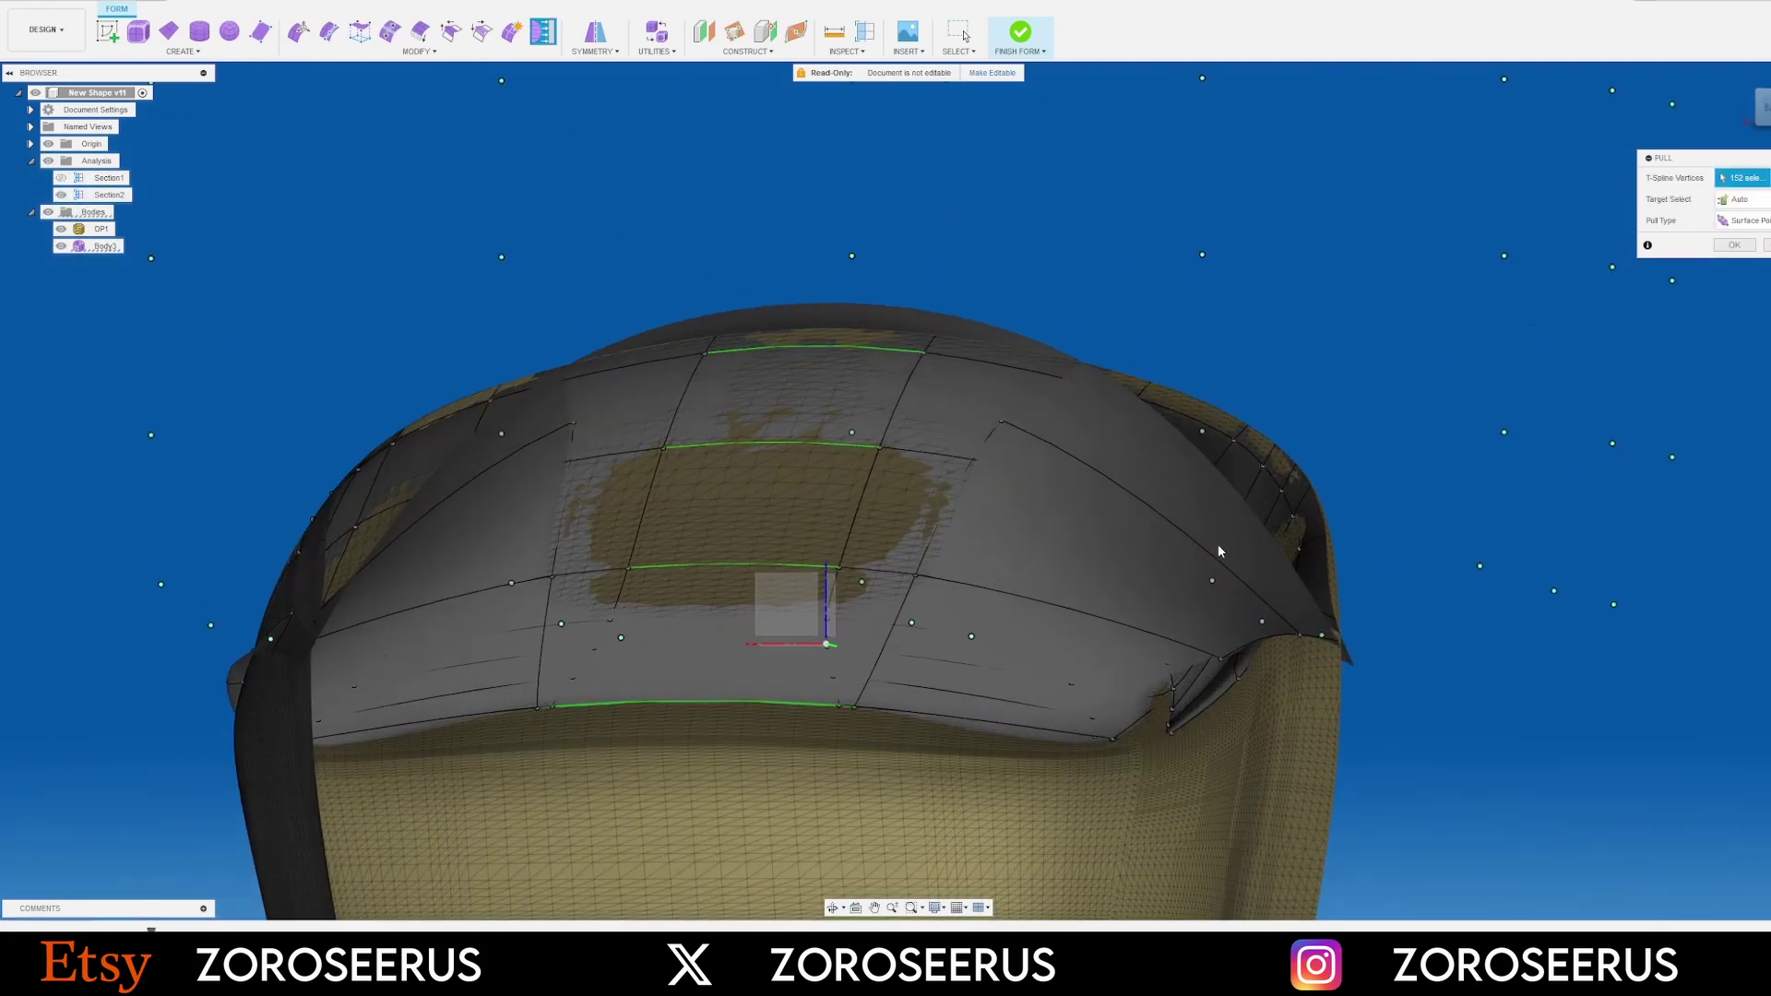
middle_click_drag(1217, 550, 1291, 512, "shift")
middle_click_drag(1082, 592, 1237, 554, "shift")
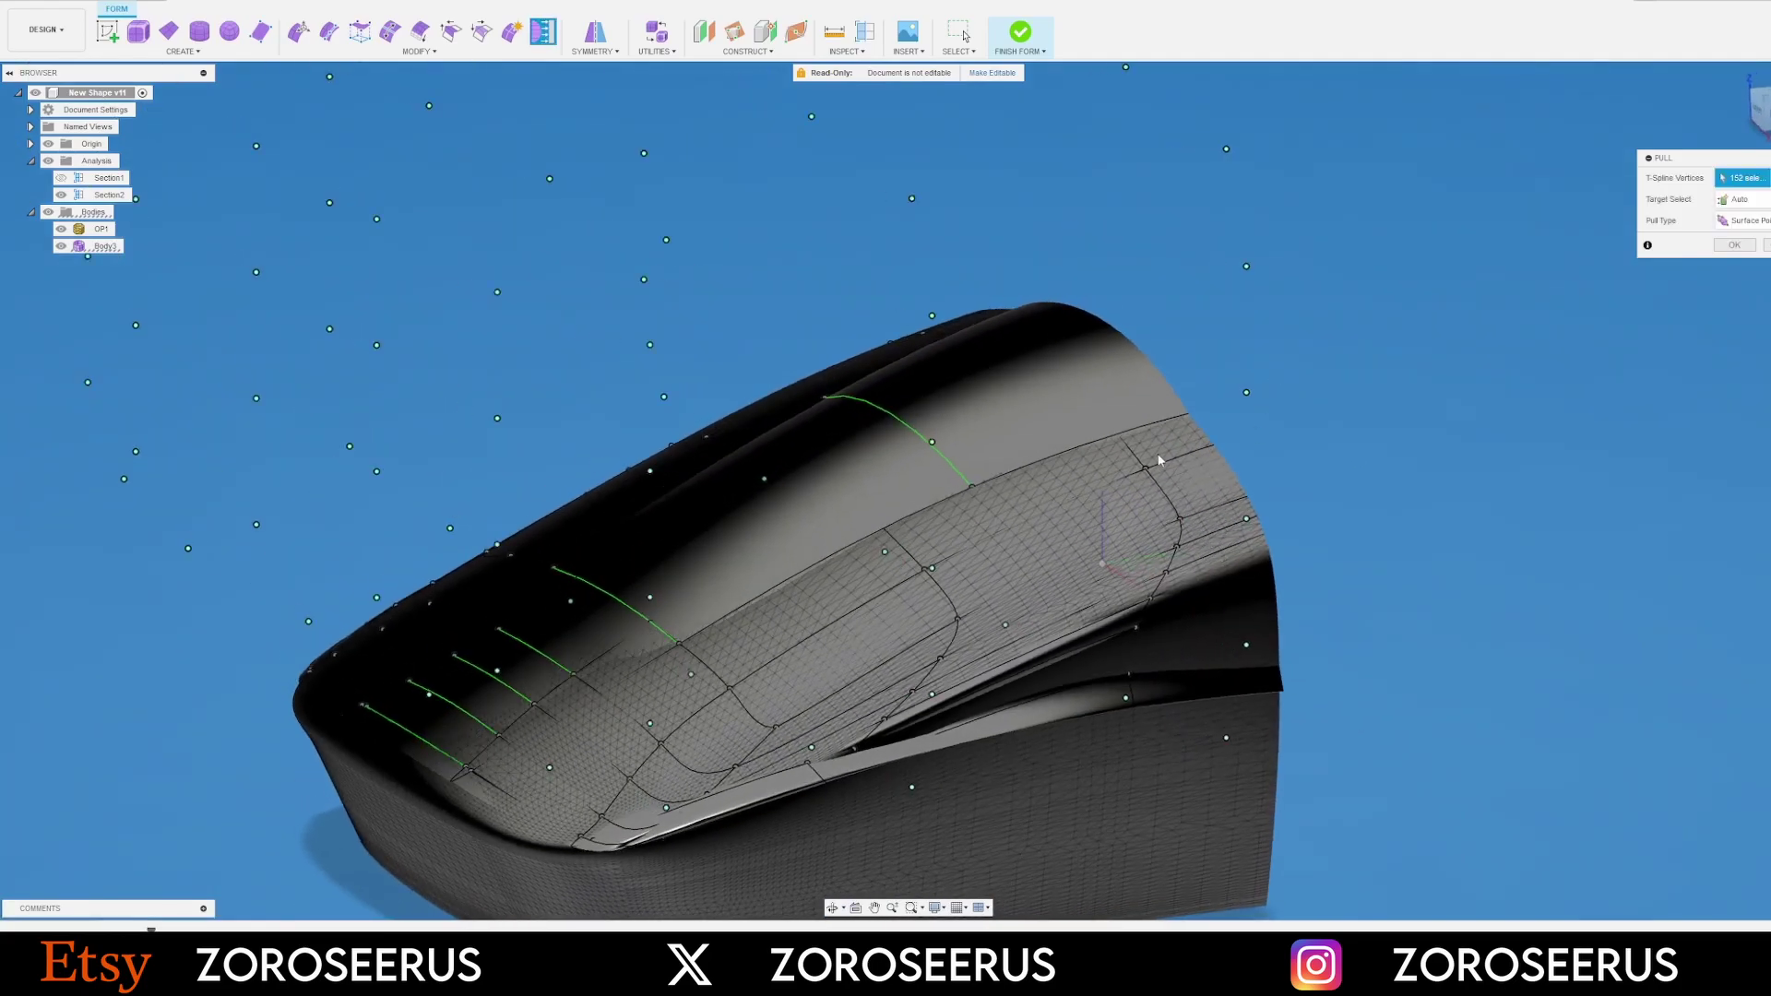
scroll(1252, 643, "down", 3)
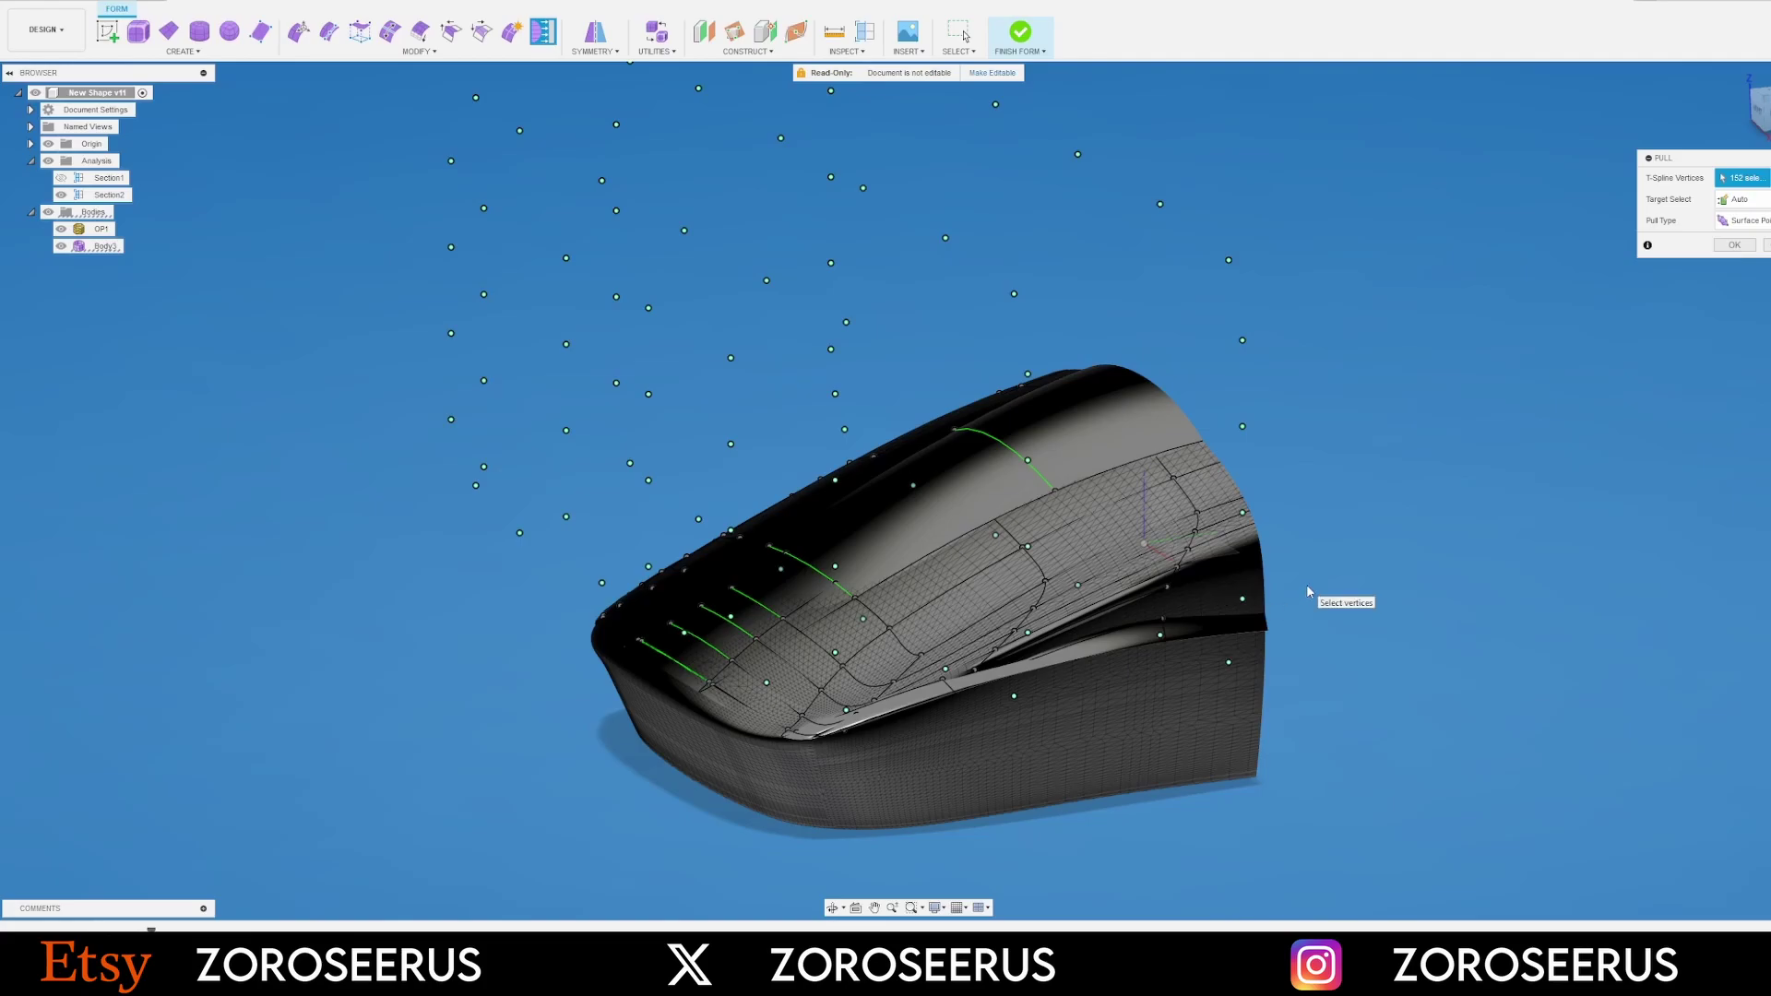
left_click(1767, 245)
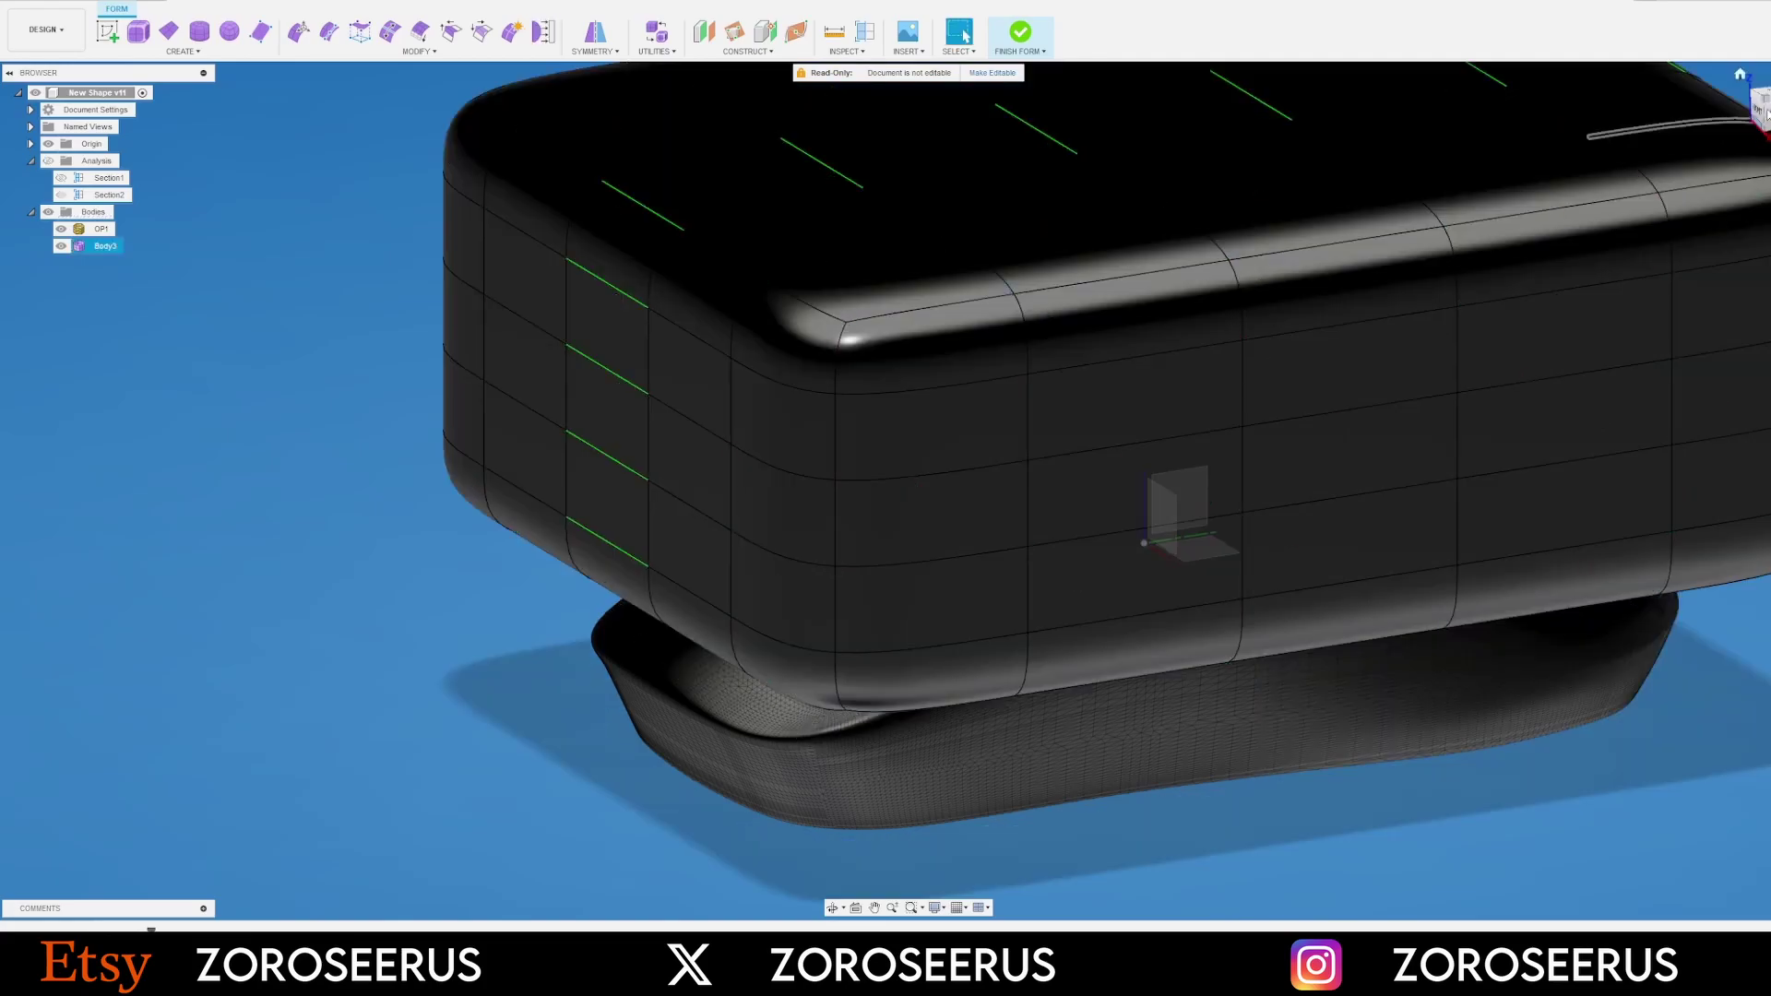
Move the whole form box -24 mm in Z so it encloses the OP1 body, checking the fit with the section analysis
left_click(1767, 109)
double_click(1245, 400)
middle_click_drag(1181, 400, 966, 398)
key("m")
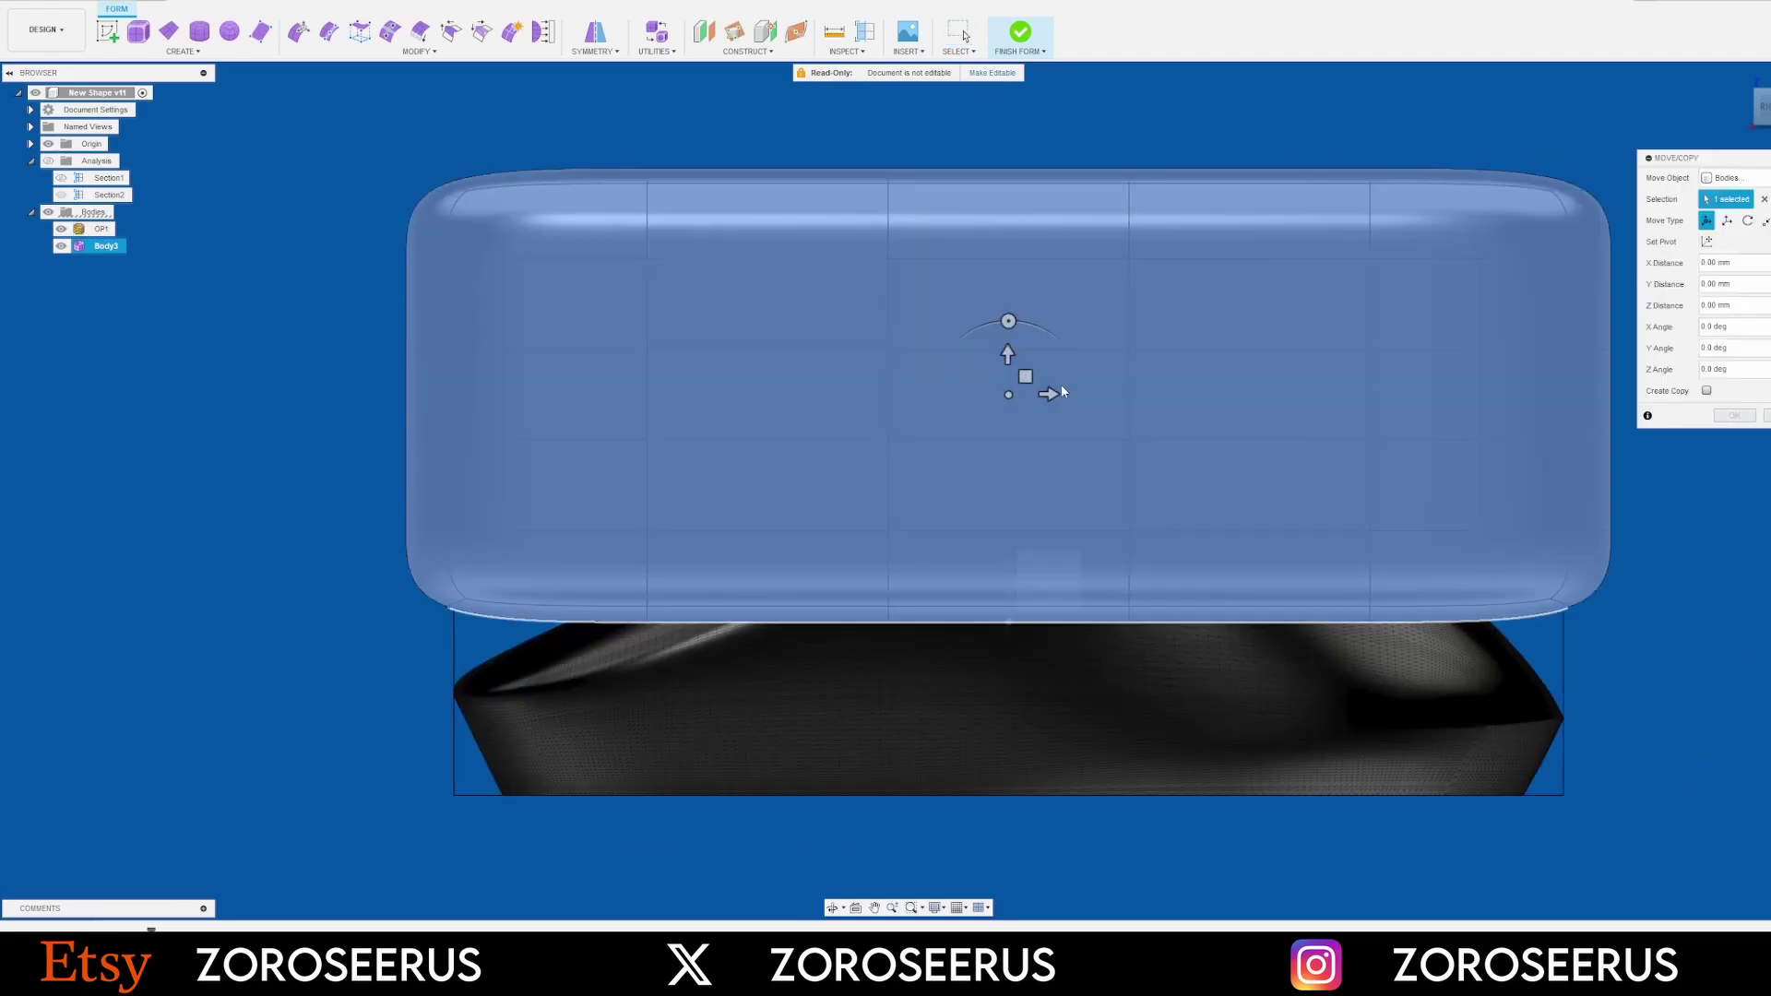
left_click_drag(1008, 354, 1008, 582)
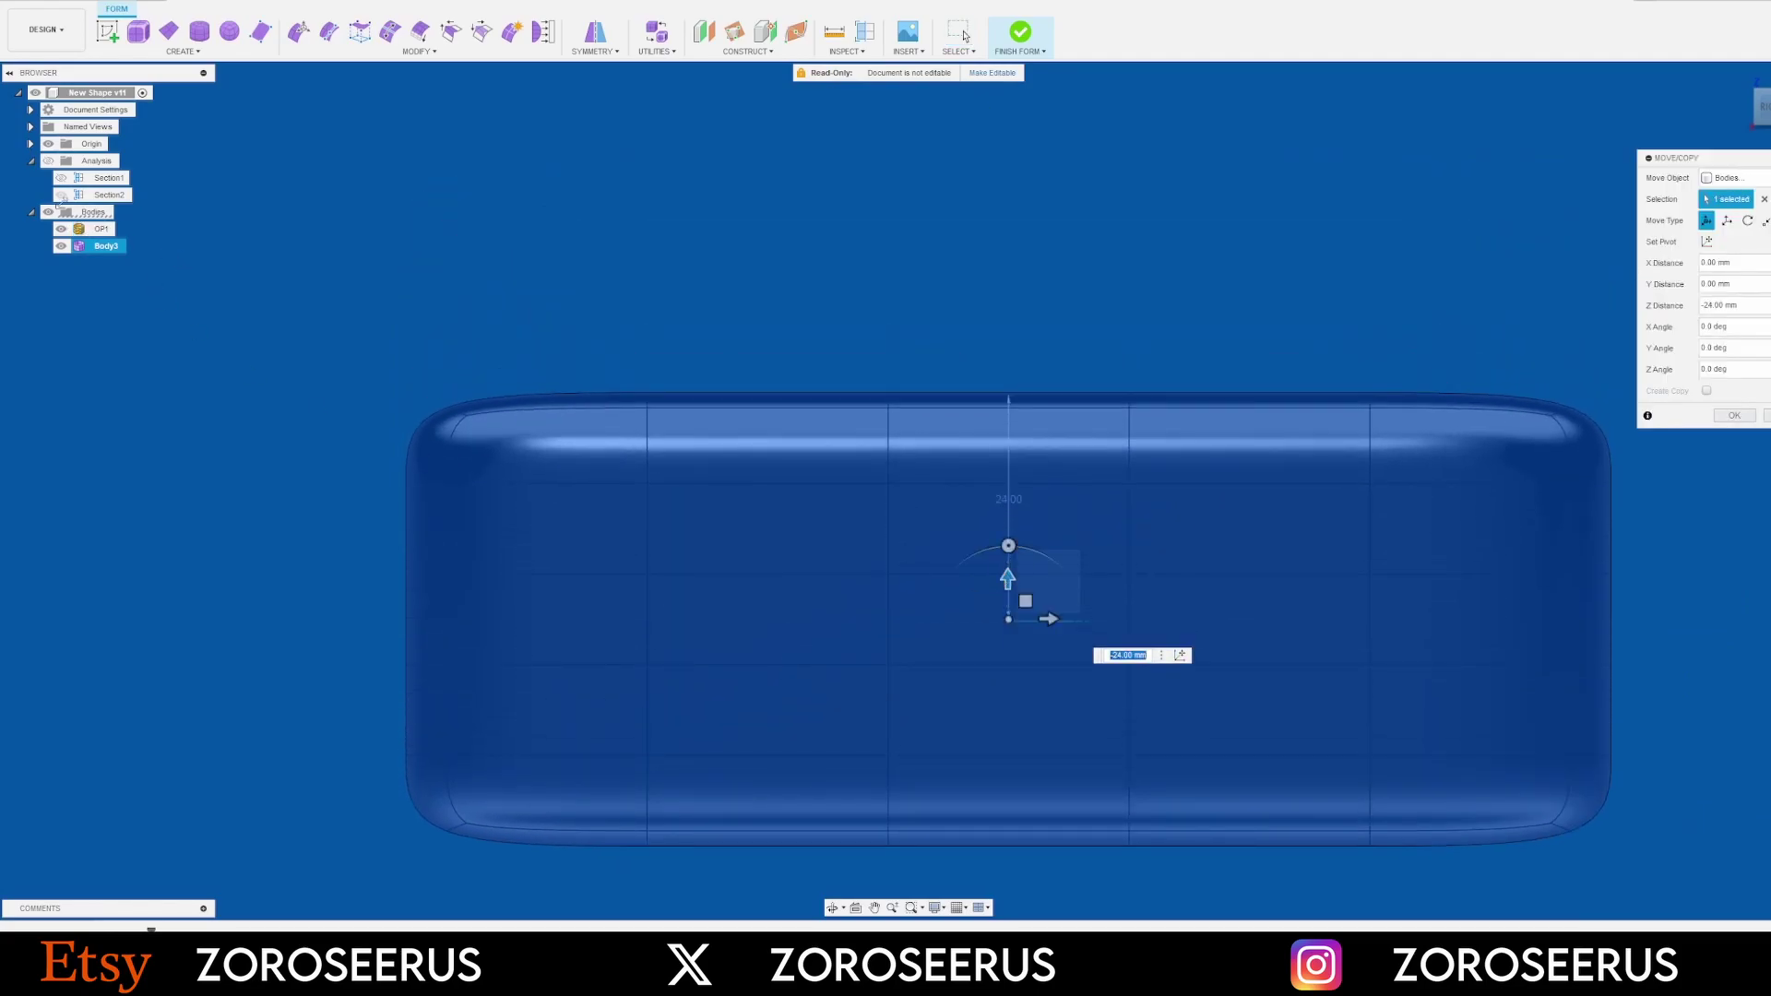
left_click(50, 160)
middle_click_drag(1095, 403, 1203, 323, "shift")
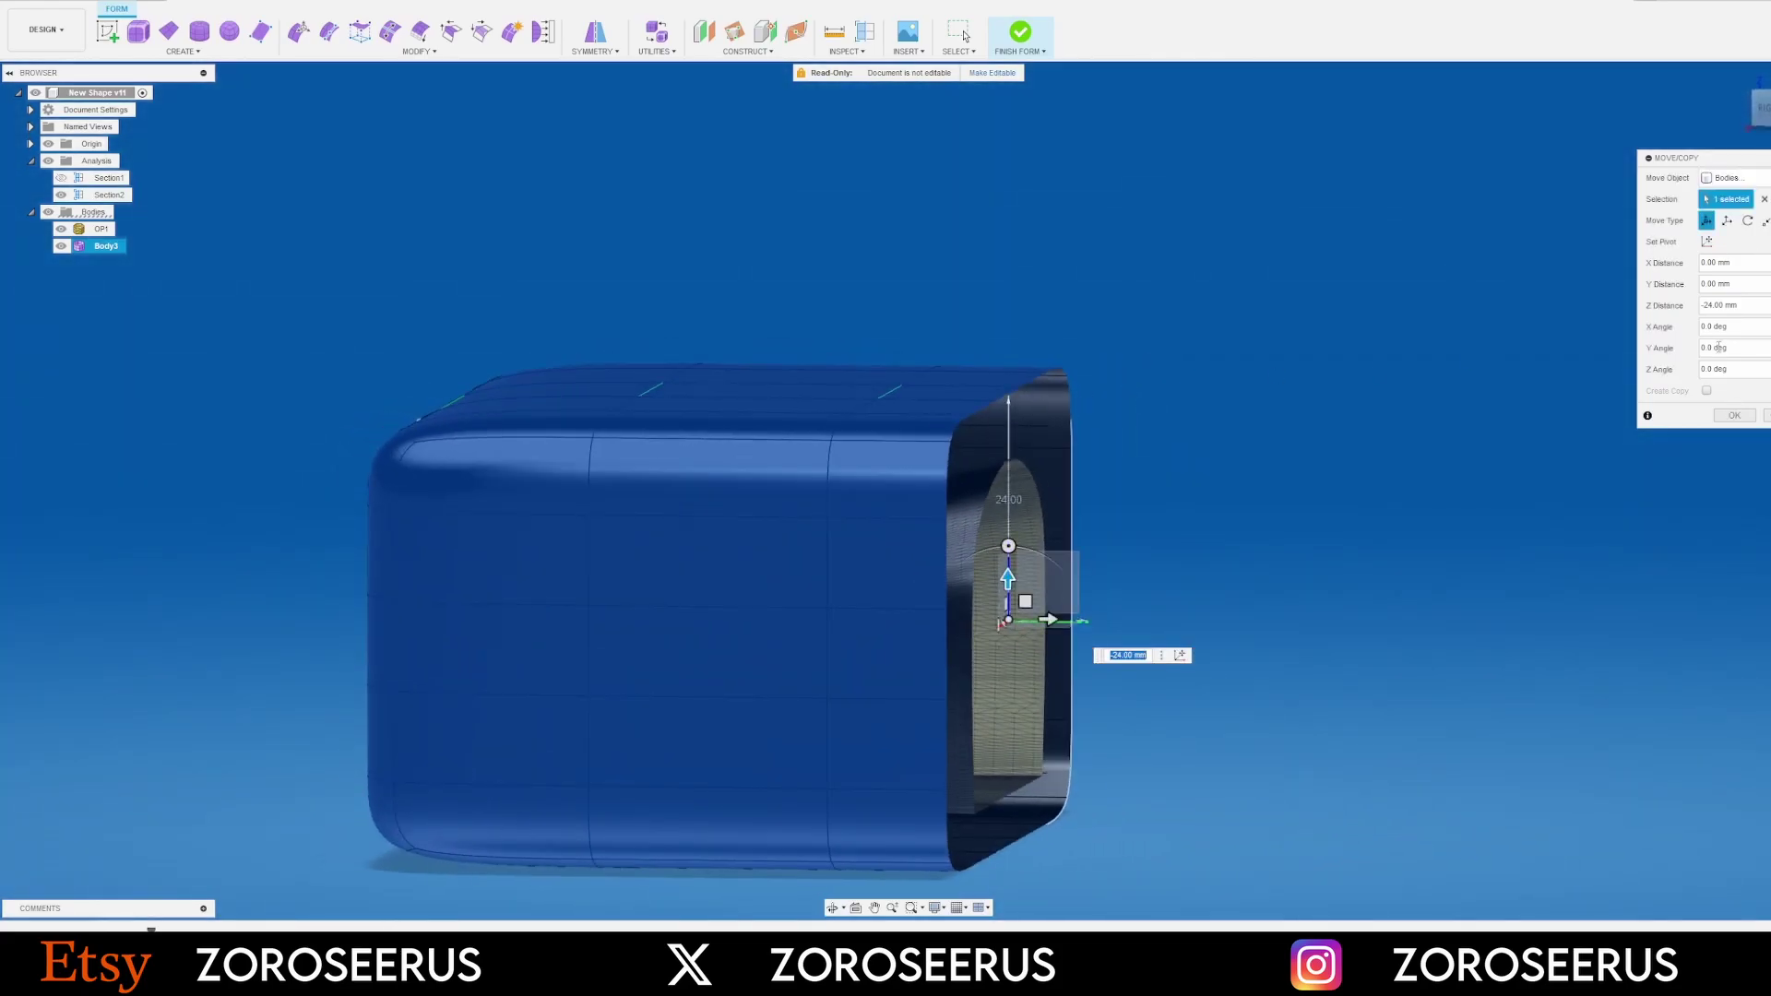
left_click(1734, 416)
Hide the section analysis and view the form box from its underside
middle_click_drag(1042, 443, 1216, 265, "shift")
scroll(870, 405, "down", 3)
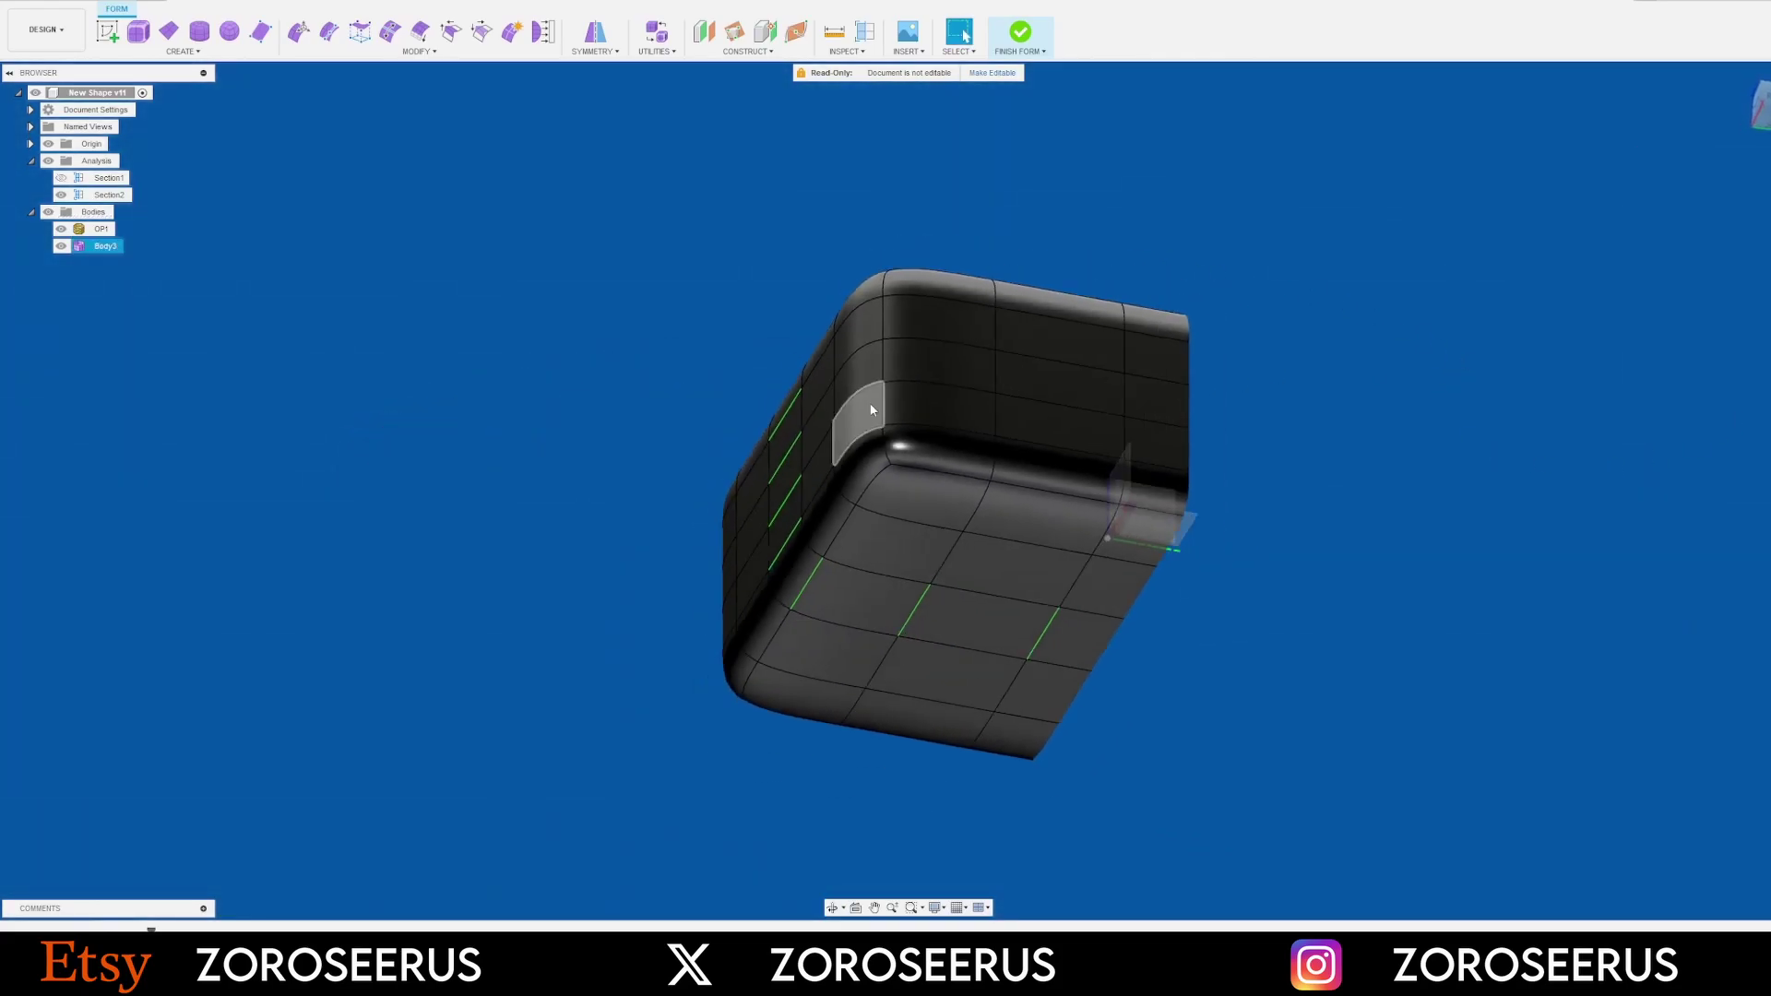
left_click(49, 160)
middle_click_drag(886, 470, 1171, 341, "shift")
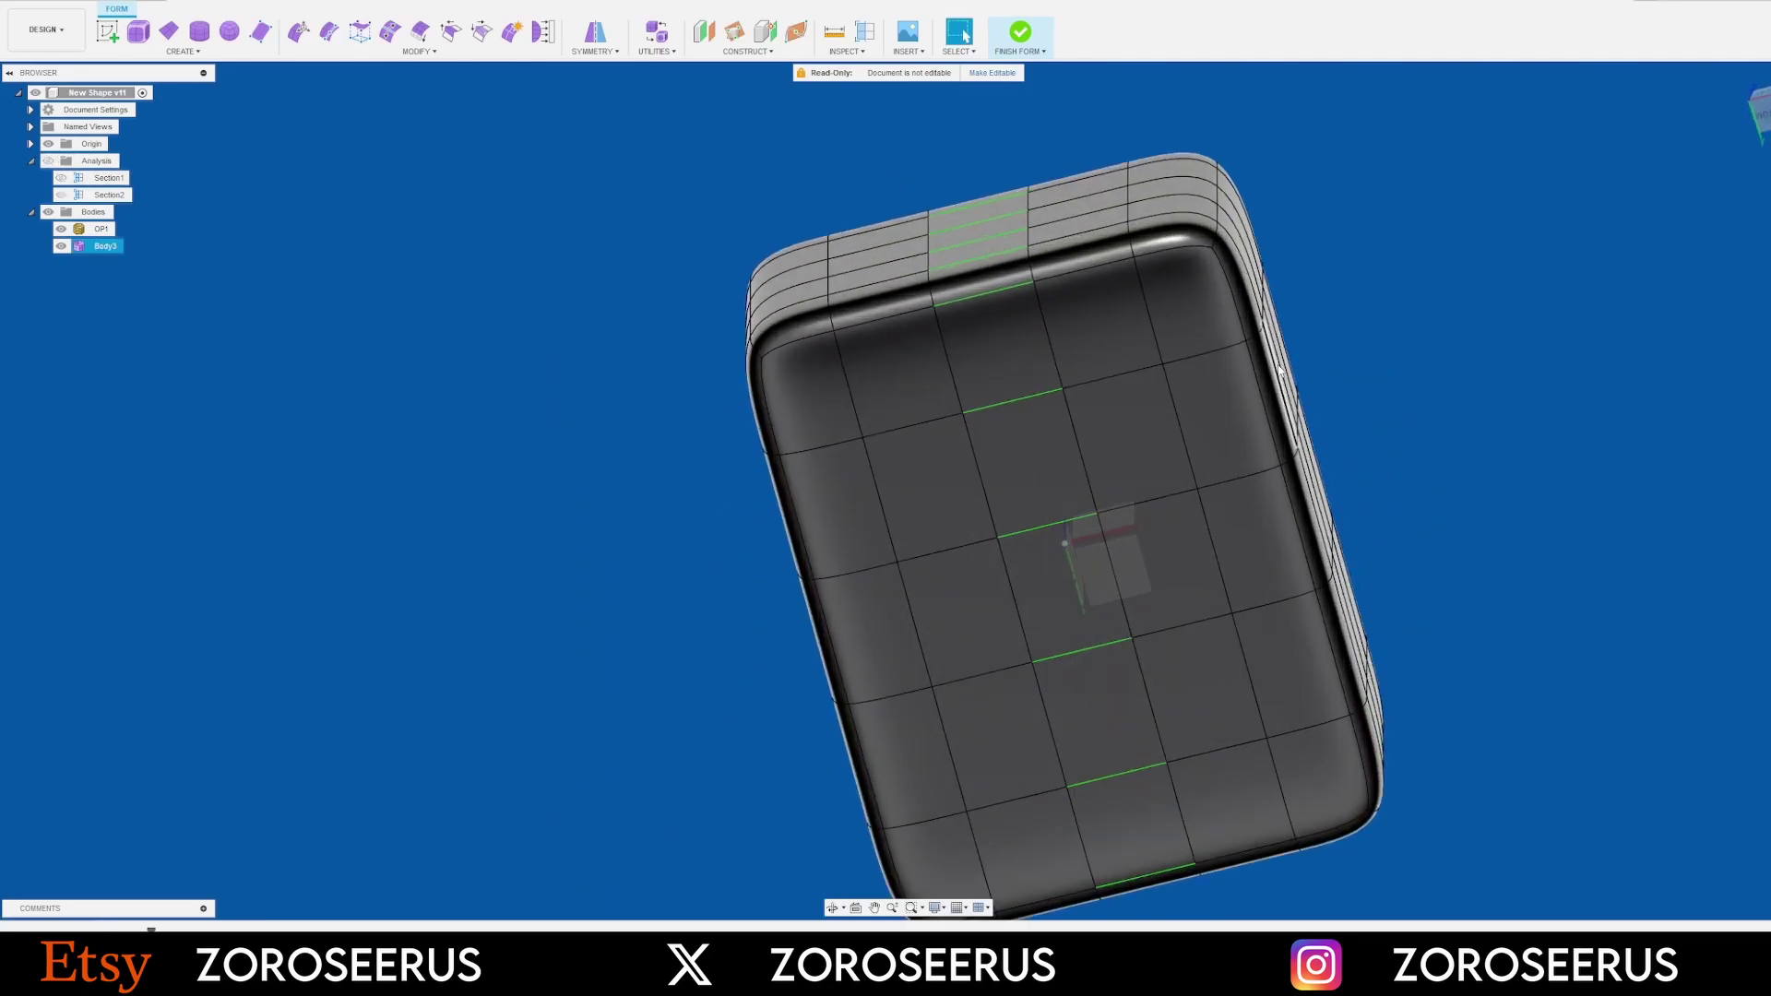
scroll(1190, 341, "up", 3)
scroll(756, 370, "down", 2)
middle_click_drag(934, 362, 1019, 344)
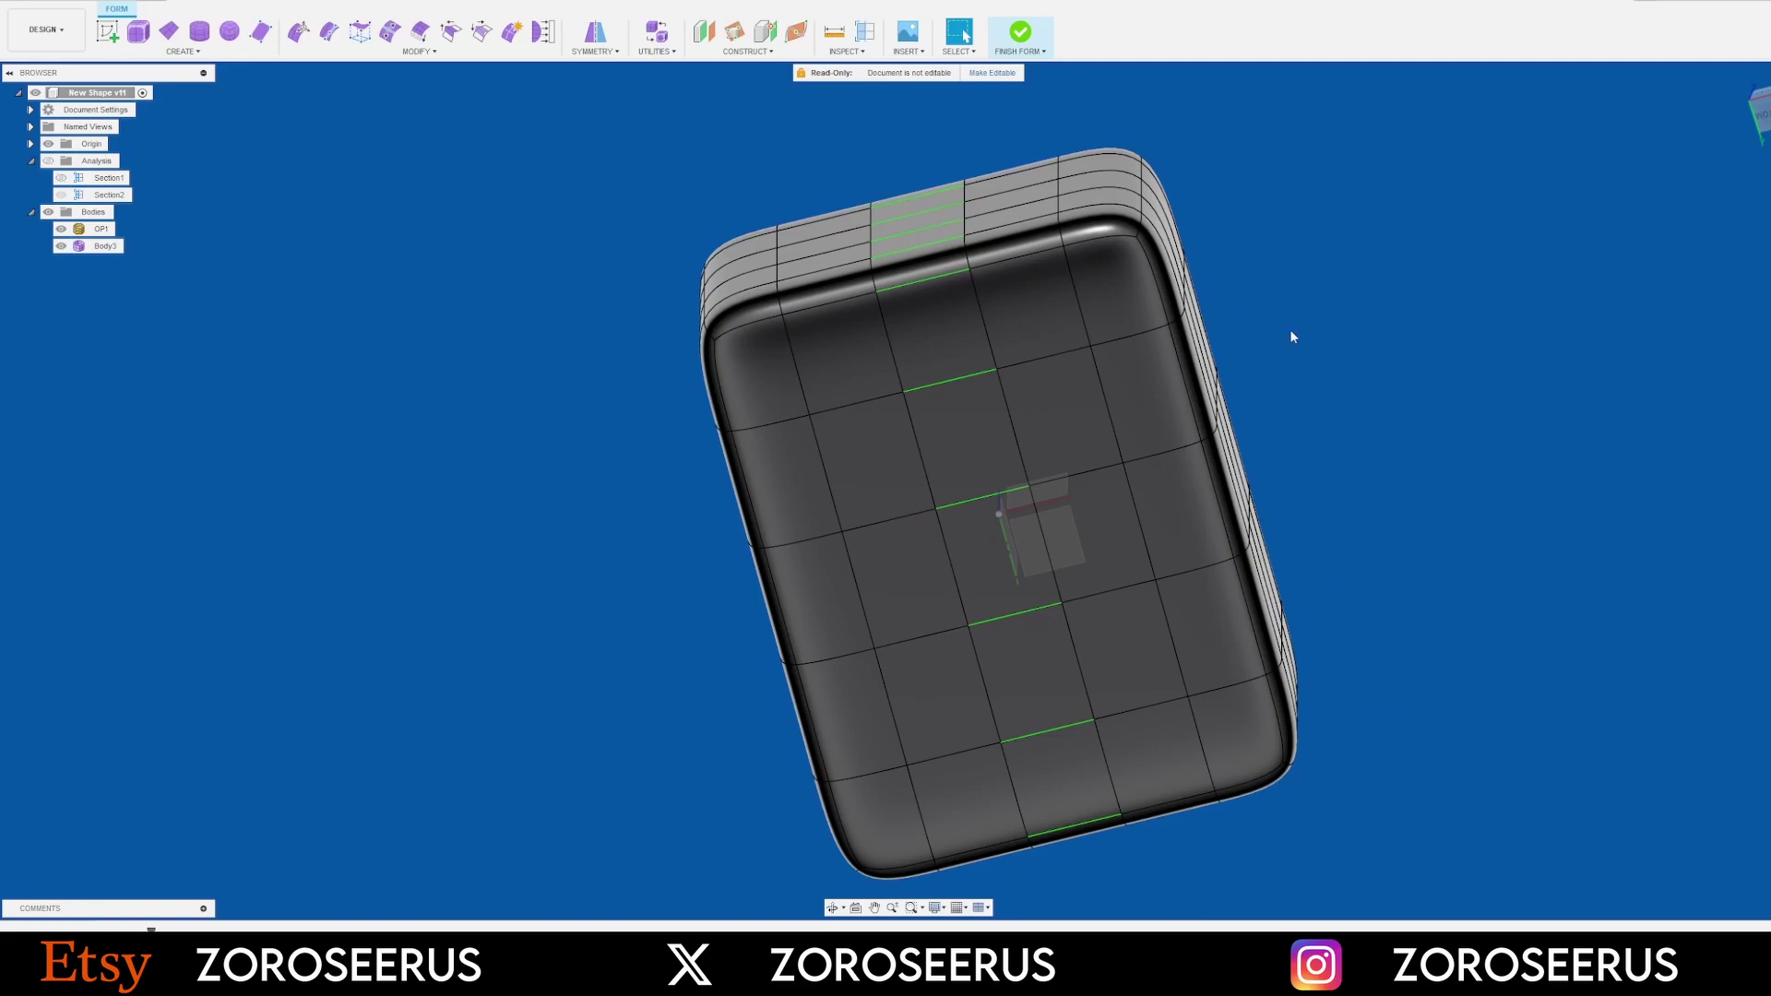
Select the bottom faces of the form box across one side and the centre column, and save them as a selection set
left_click(775, 362)
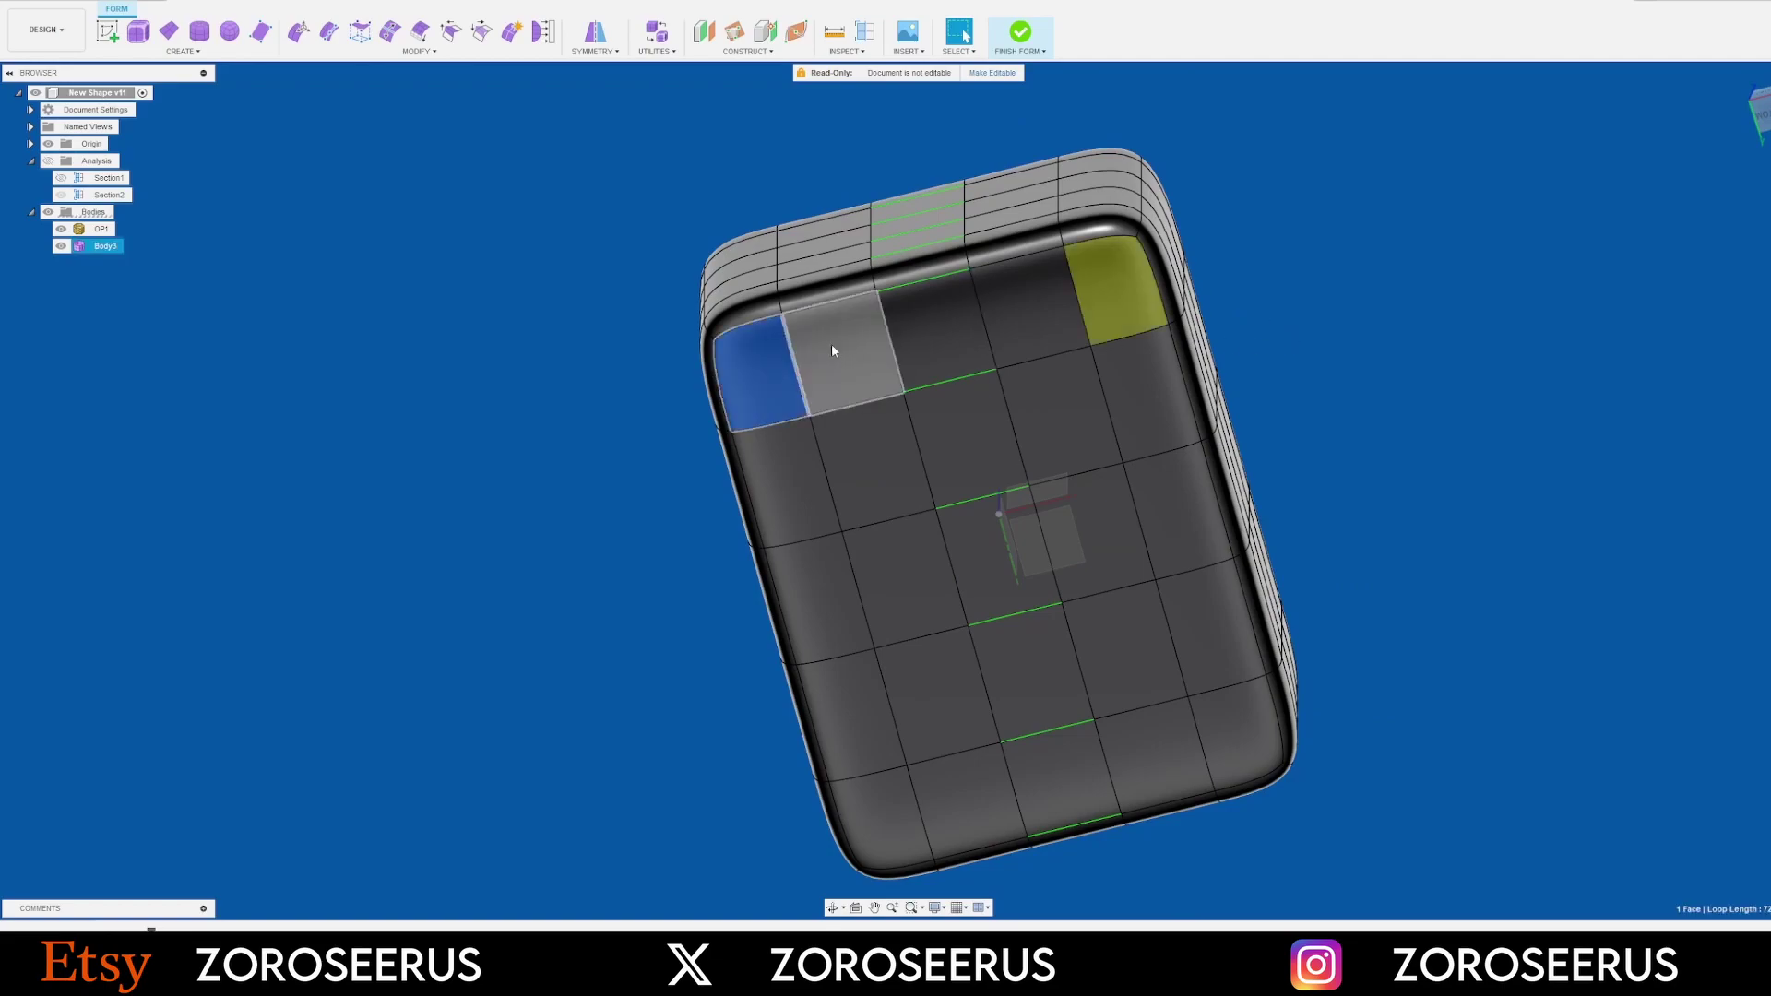
left_click(836, 344, "ctrl")
left_click(933, 330, "ctrl")
left_click(790, 473, "ctrl")
left_click(865, 464, "ctrl")
left_click(959, 441, "ctrl")
left_click(829, 603, "shift")
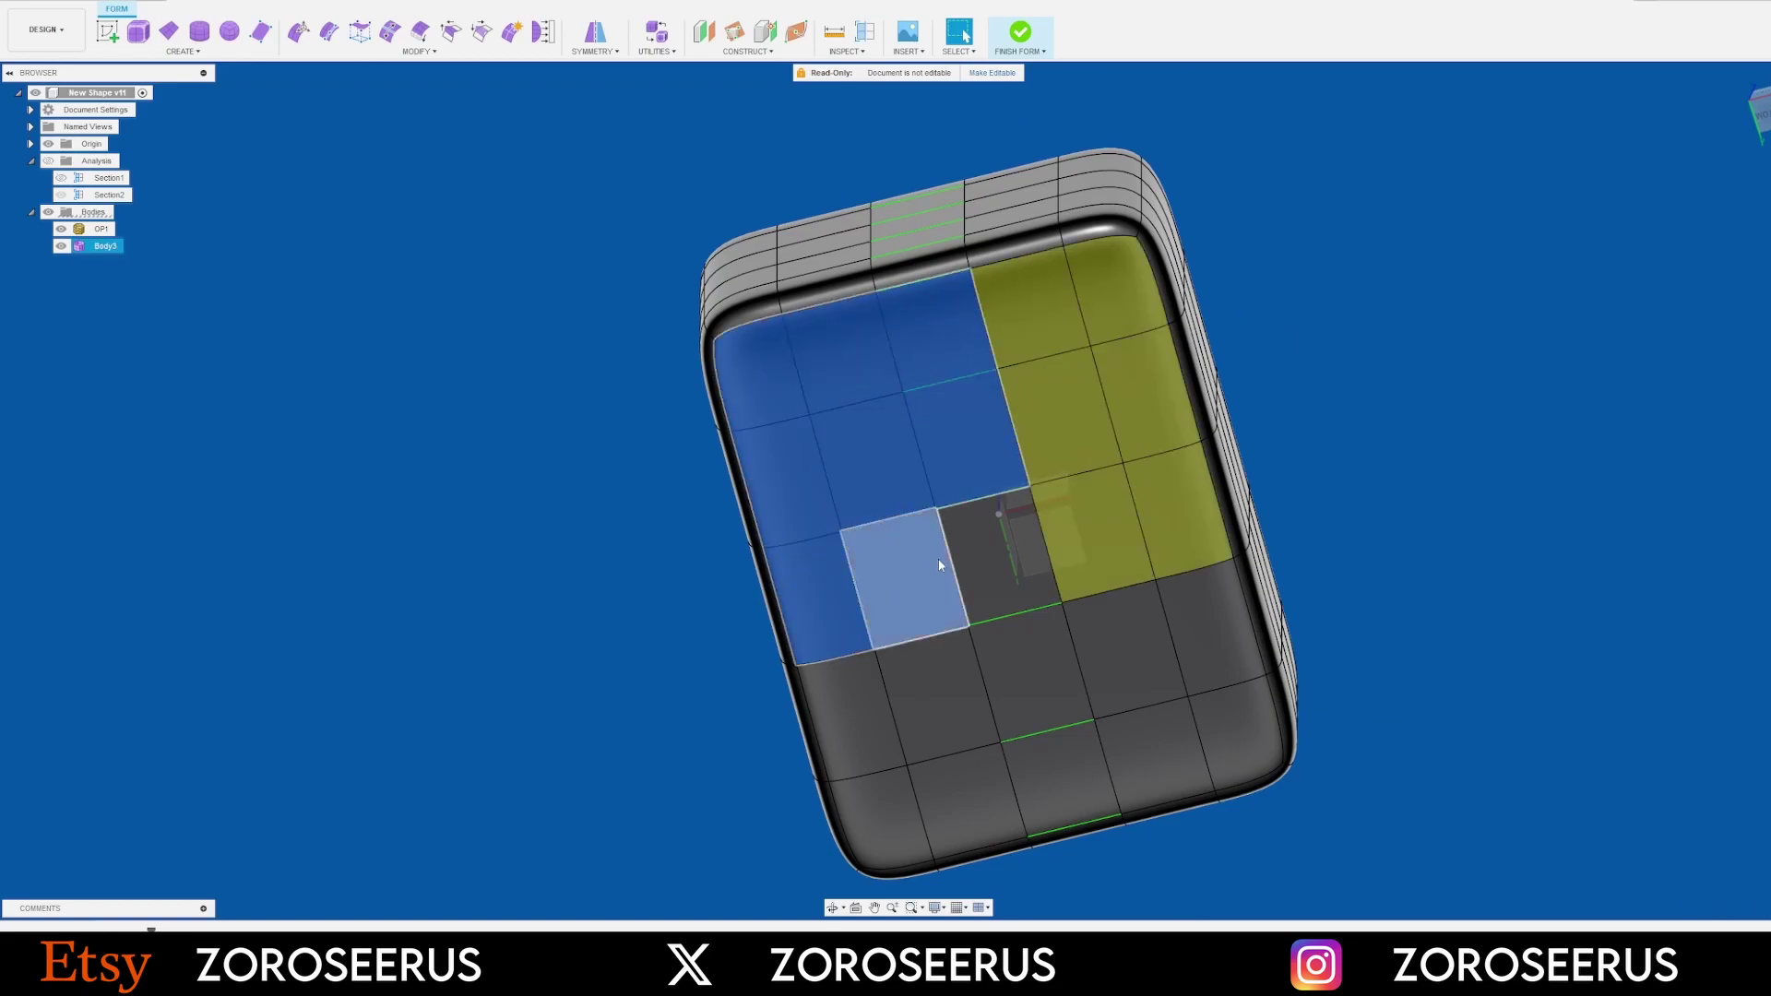
left_click(938, 557, "shift")
left_click(1010, 544, "shift")
left_click(866, 729, "shift")
left_click(936, 692, "shift")
left_click(1013, 671, "shift")
left_click(915, 813, "shift")
left_click(963, 798, "shift")
left_click(1053, 771, "shift")
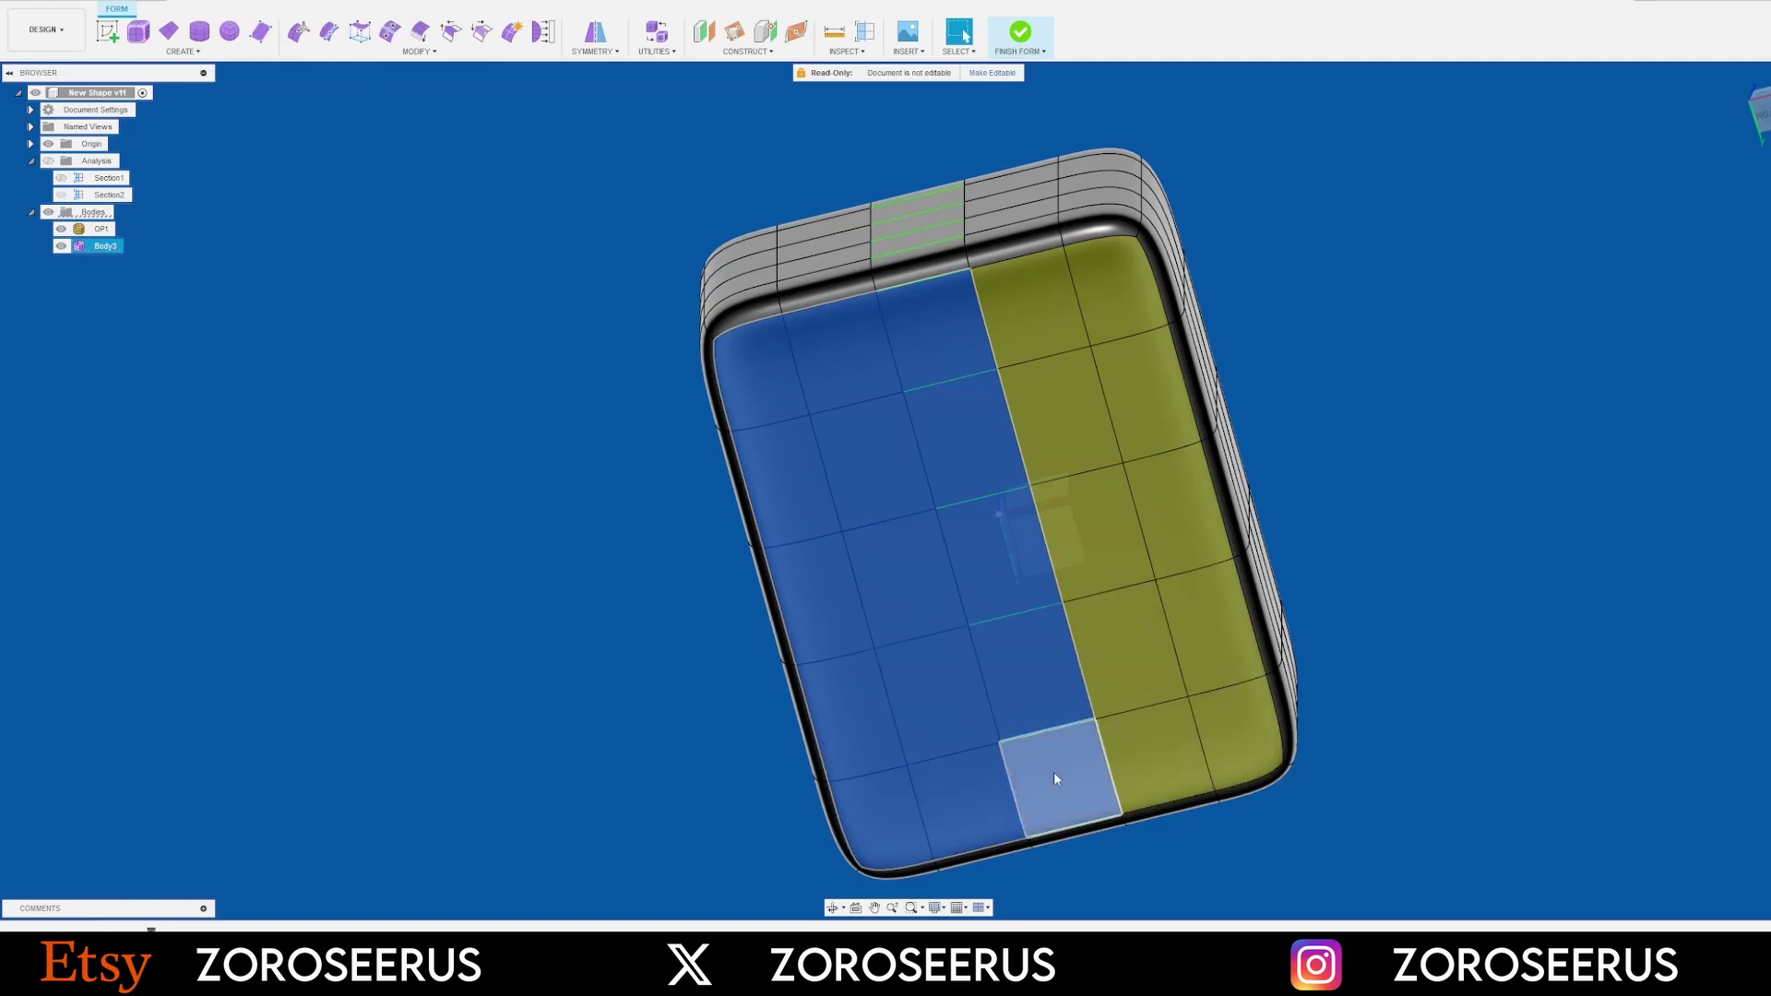
right_click(928, 334)
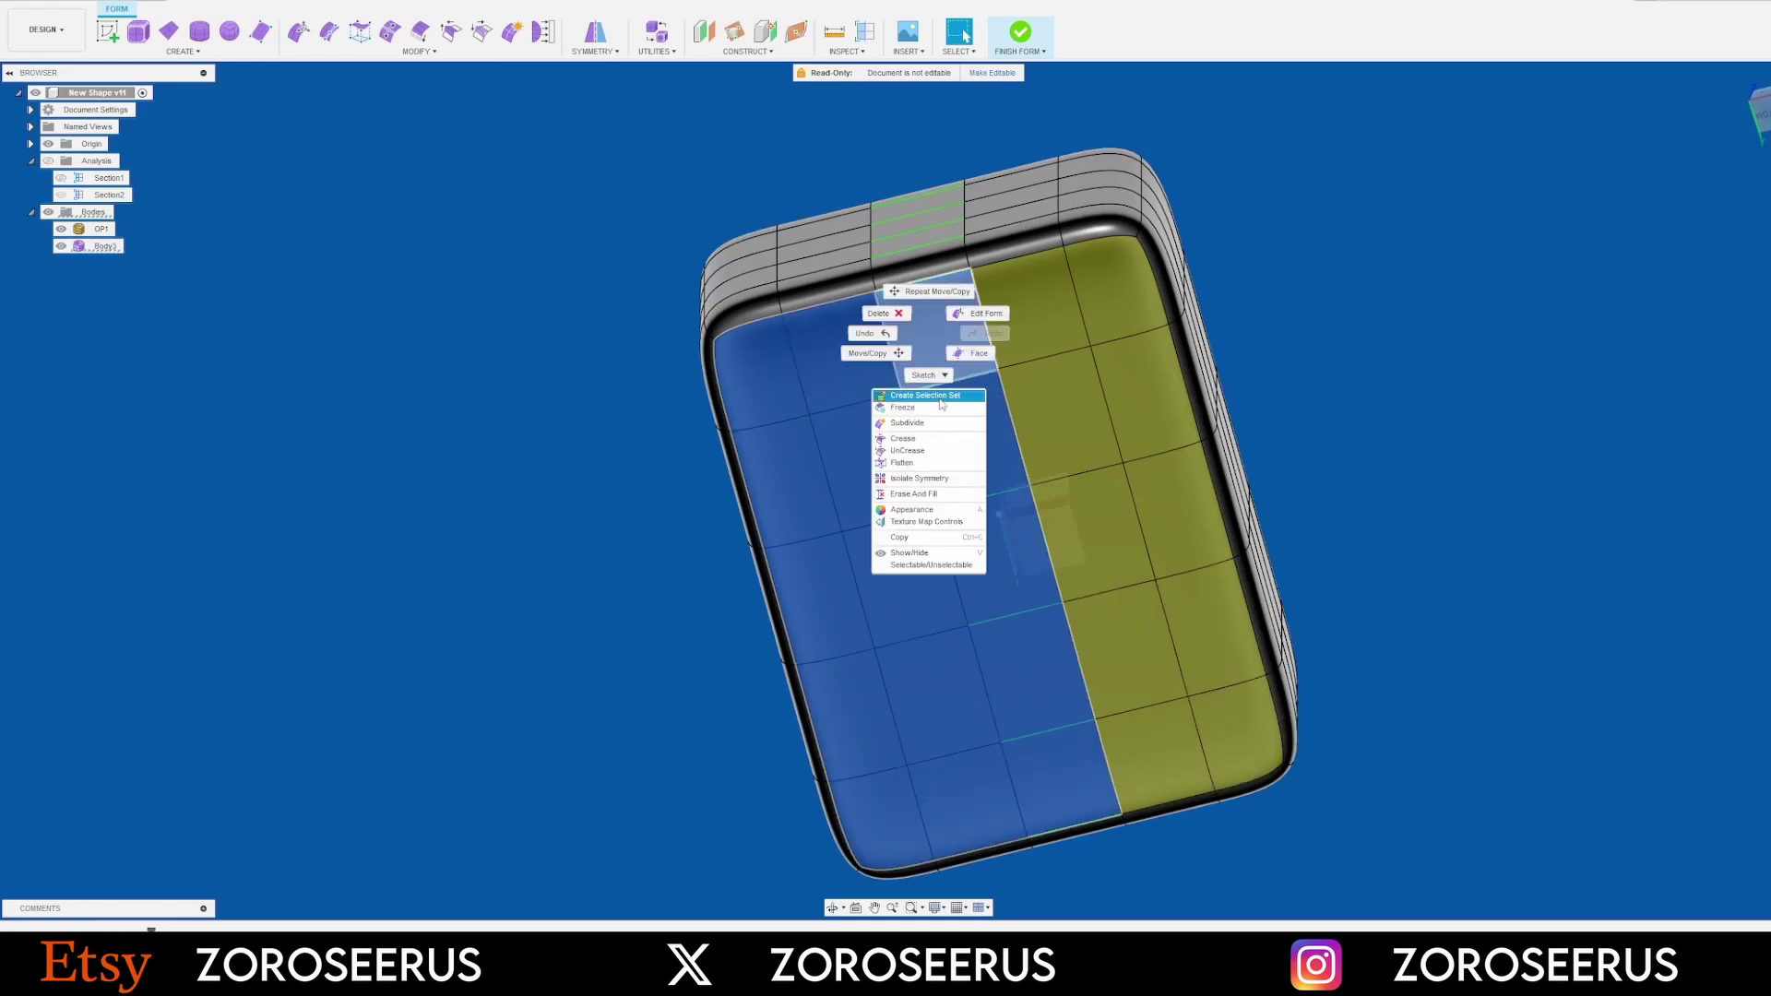
left_click(939, 397)
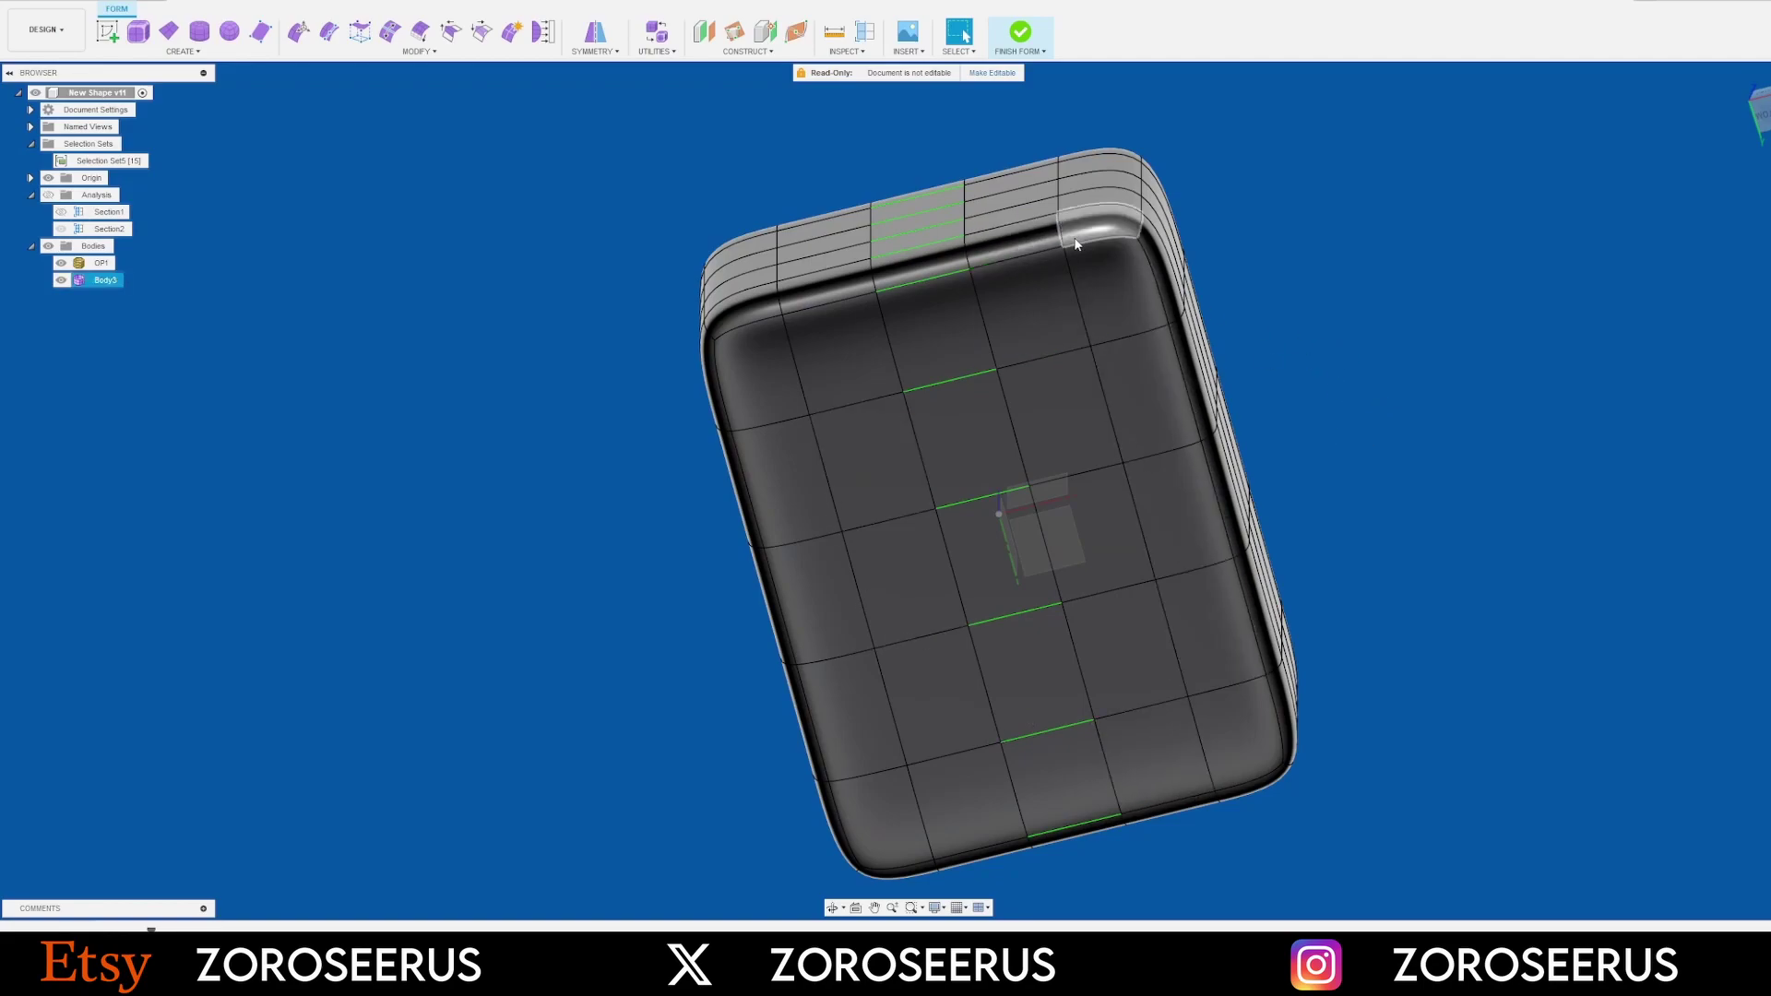
Crease the complete edge loop around the form box's bottom perimeter
double_click(1009, 262)
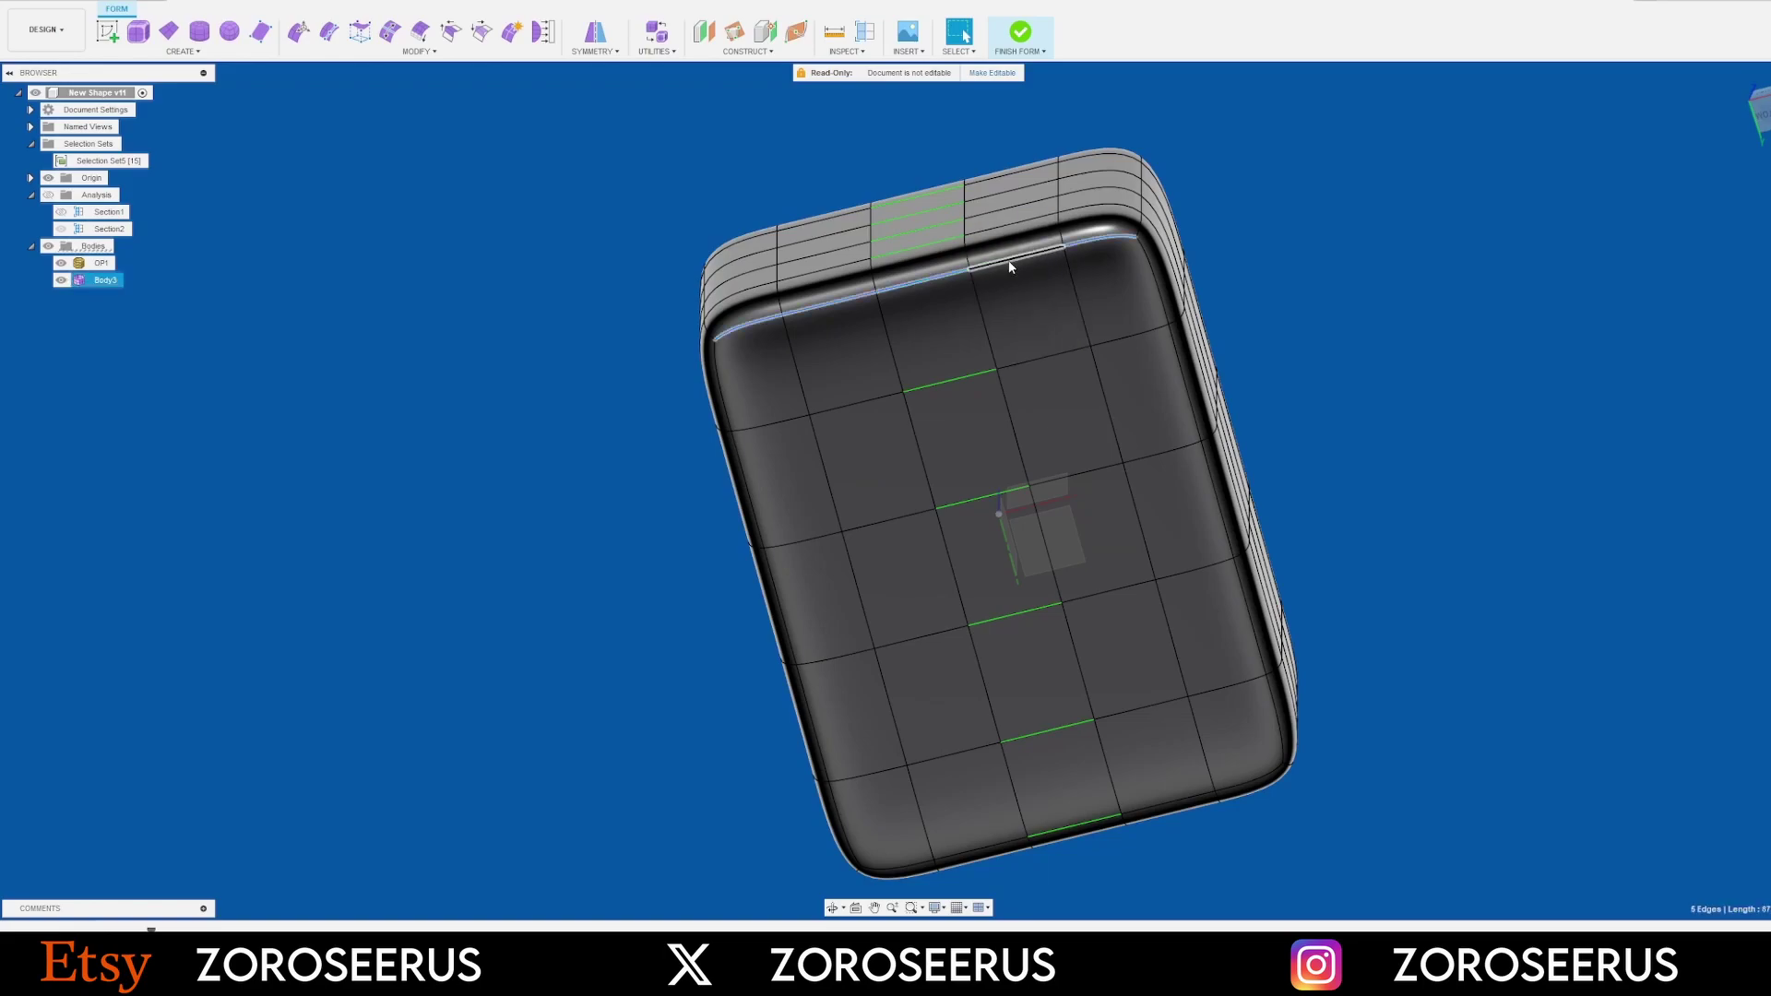
double_click(1158, 287, "shift")
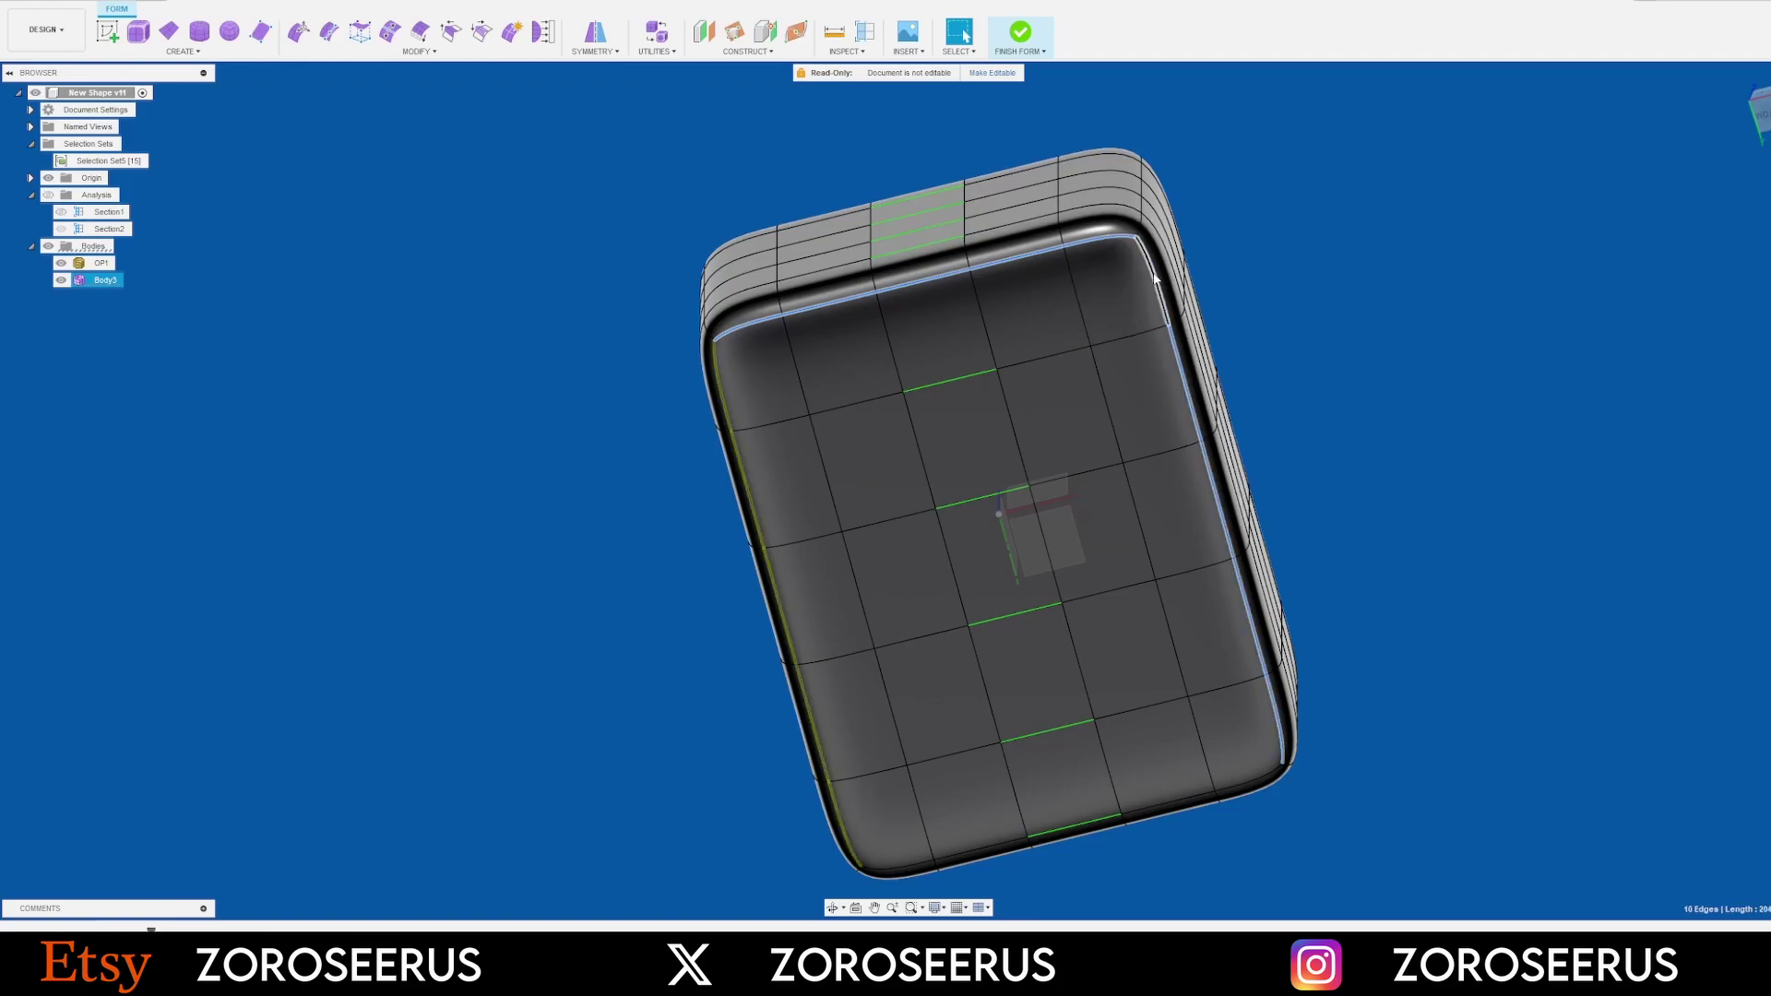
middle_click_drag(1157, 417, 1094, 400, "shift")
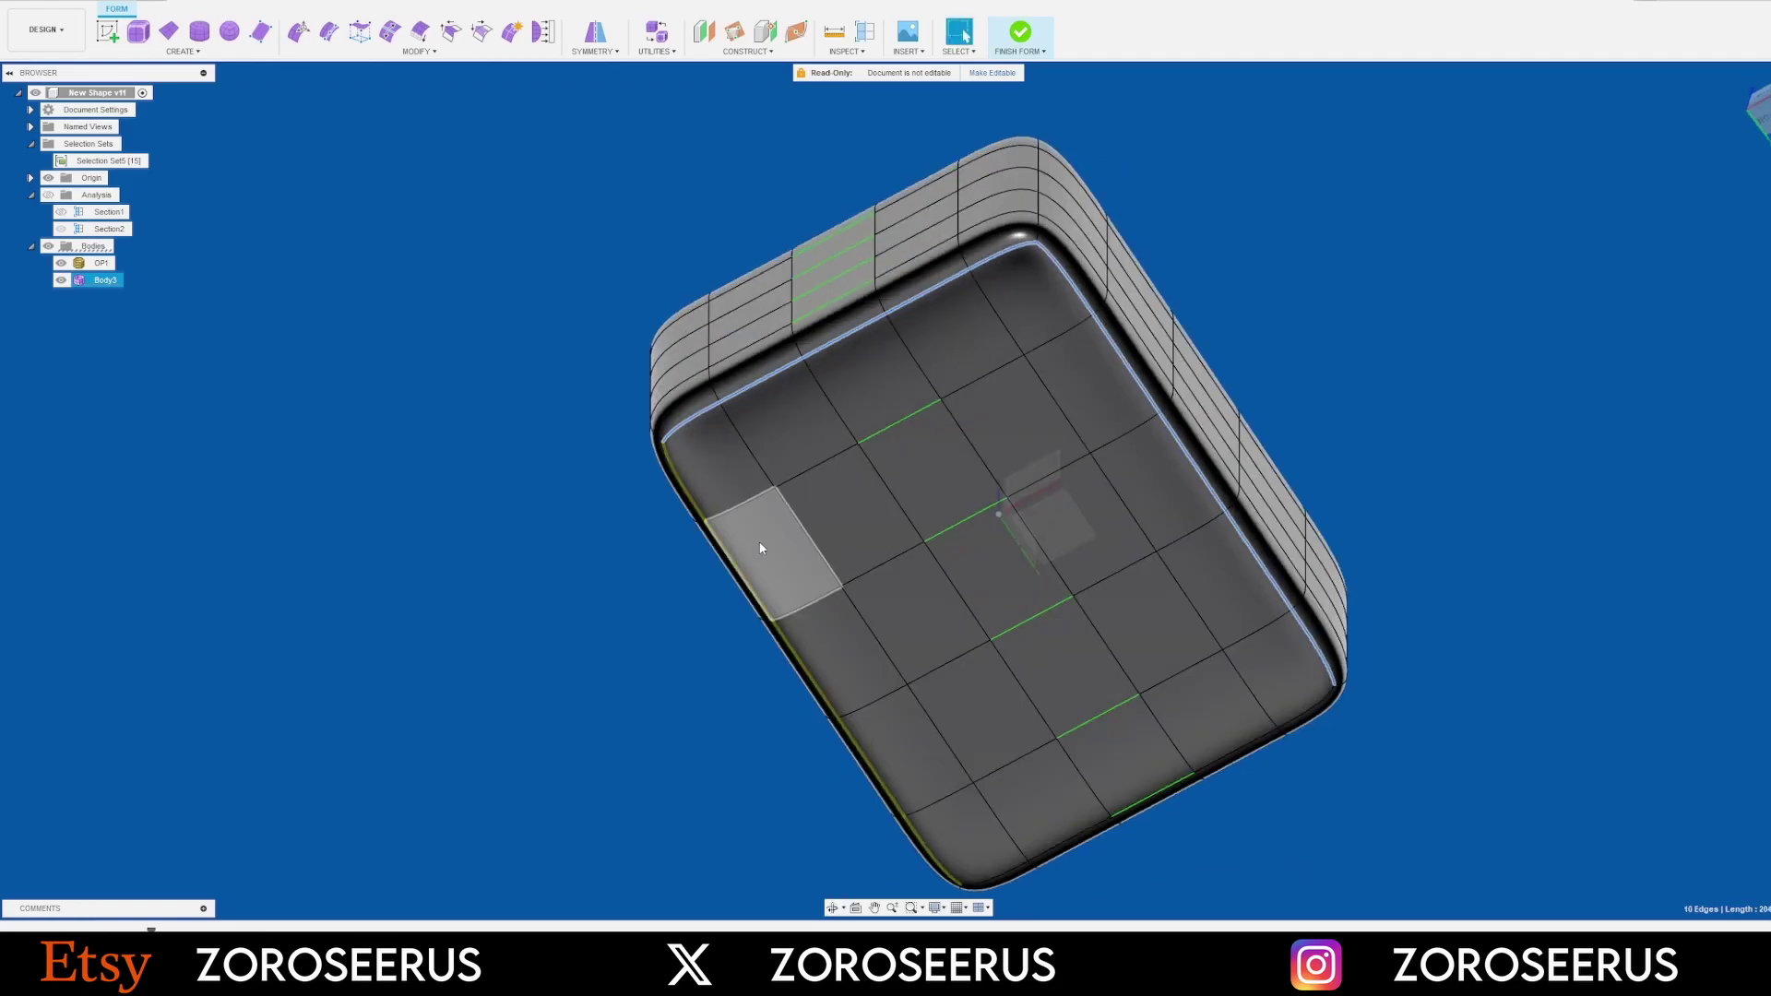
double_click(1303, 716, "shift")
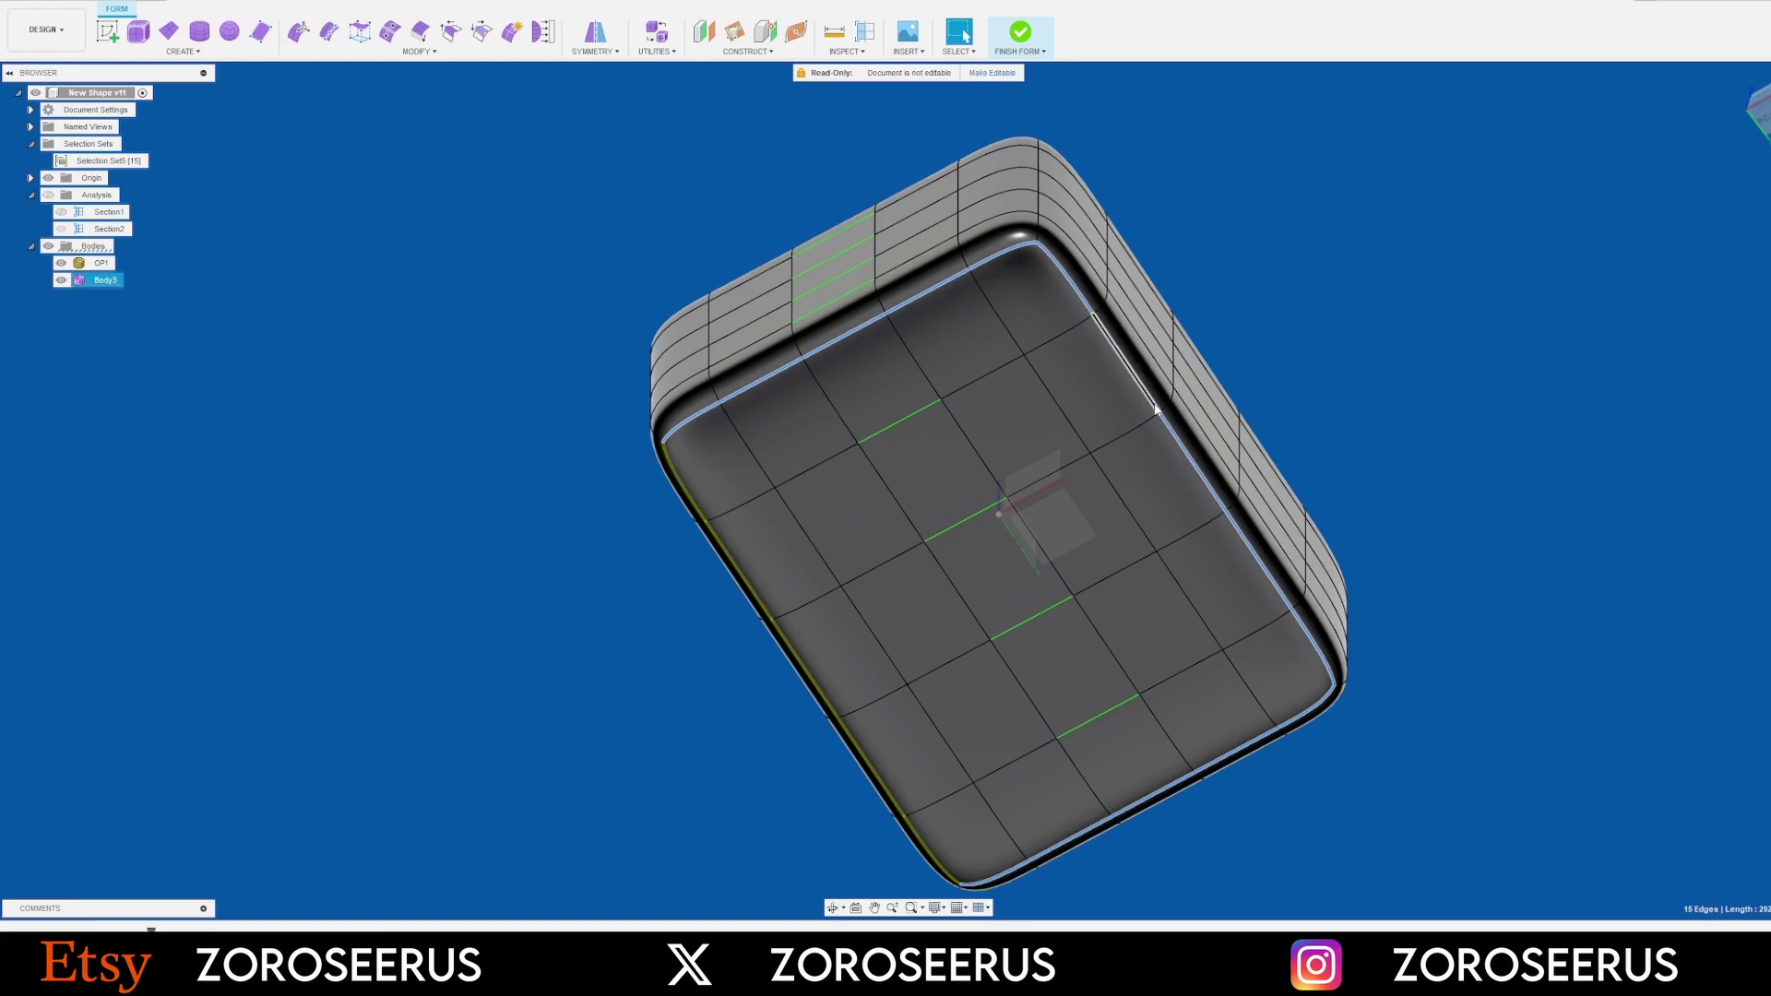
left_click(451, 32)
left_click(1734, 202)
Show the OP1 body without the form box to examine its flat underside, and bring the box back
middle_click_drag(922, 433, 894, 526, "shift")
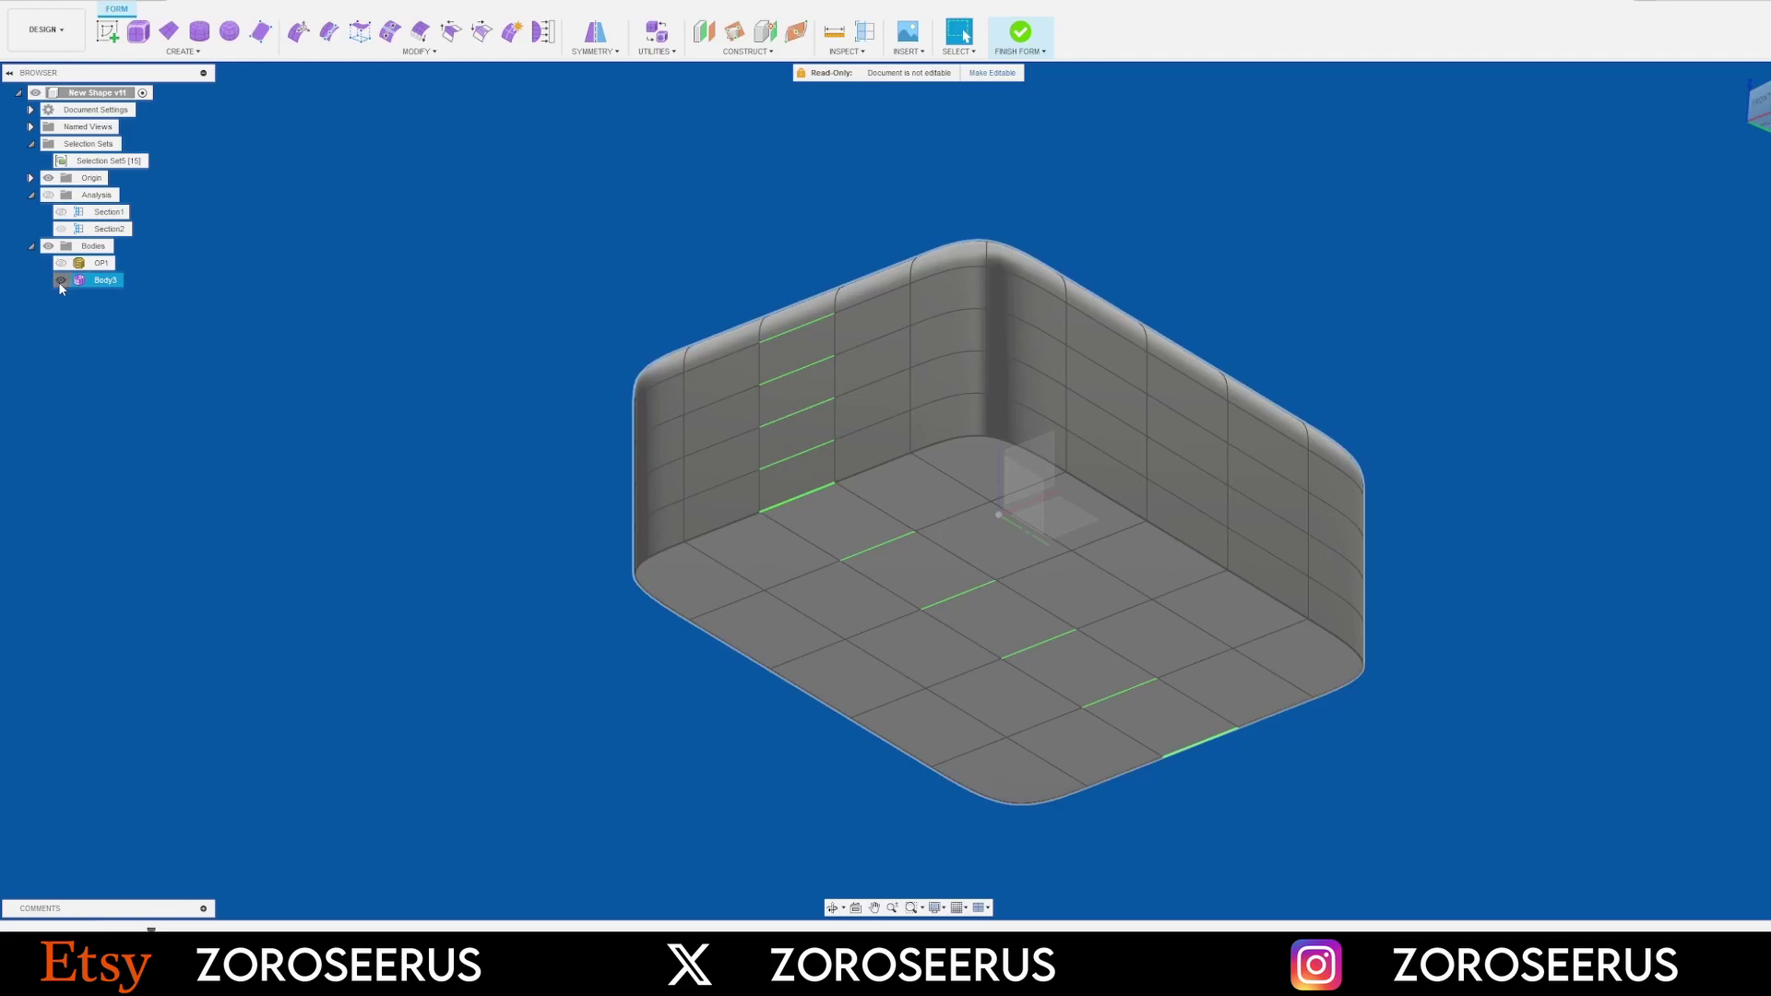
left_click(61, 281)
scroll(883, 553, "up", 3)
left_click(1136, 706)
scroll(977, 521, "down", 4)
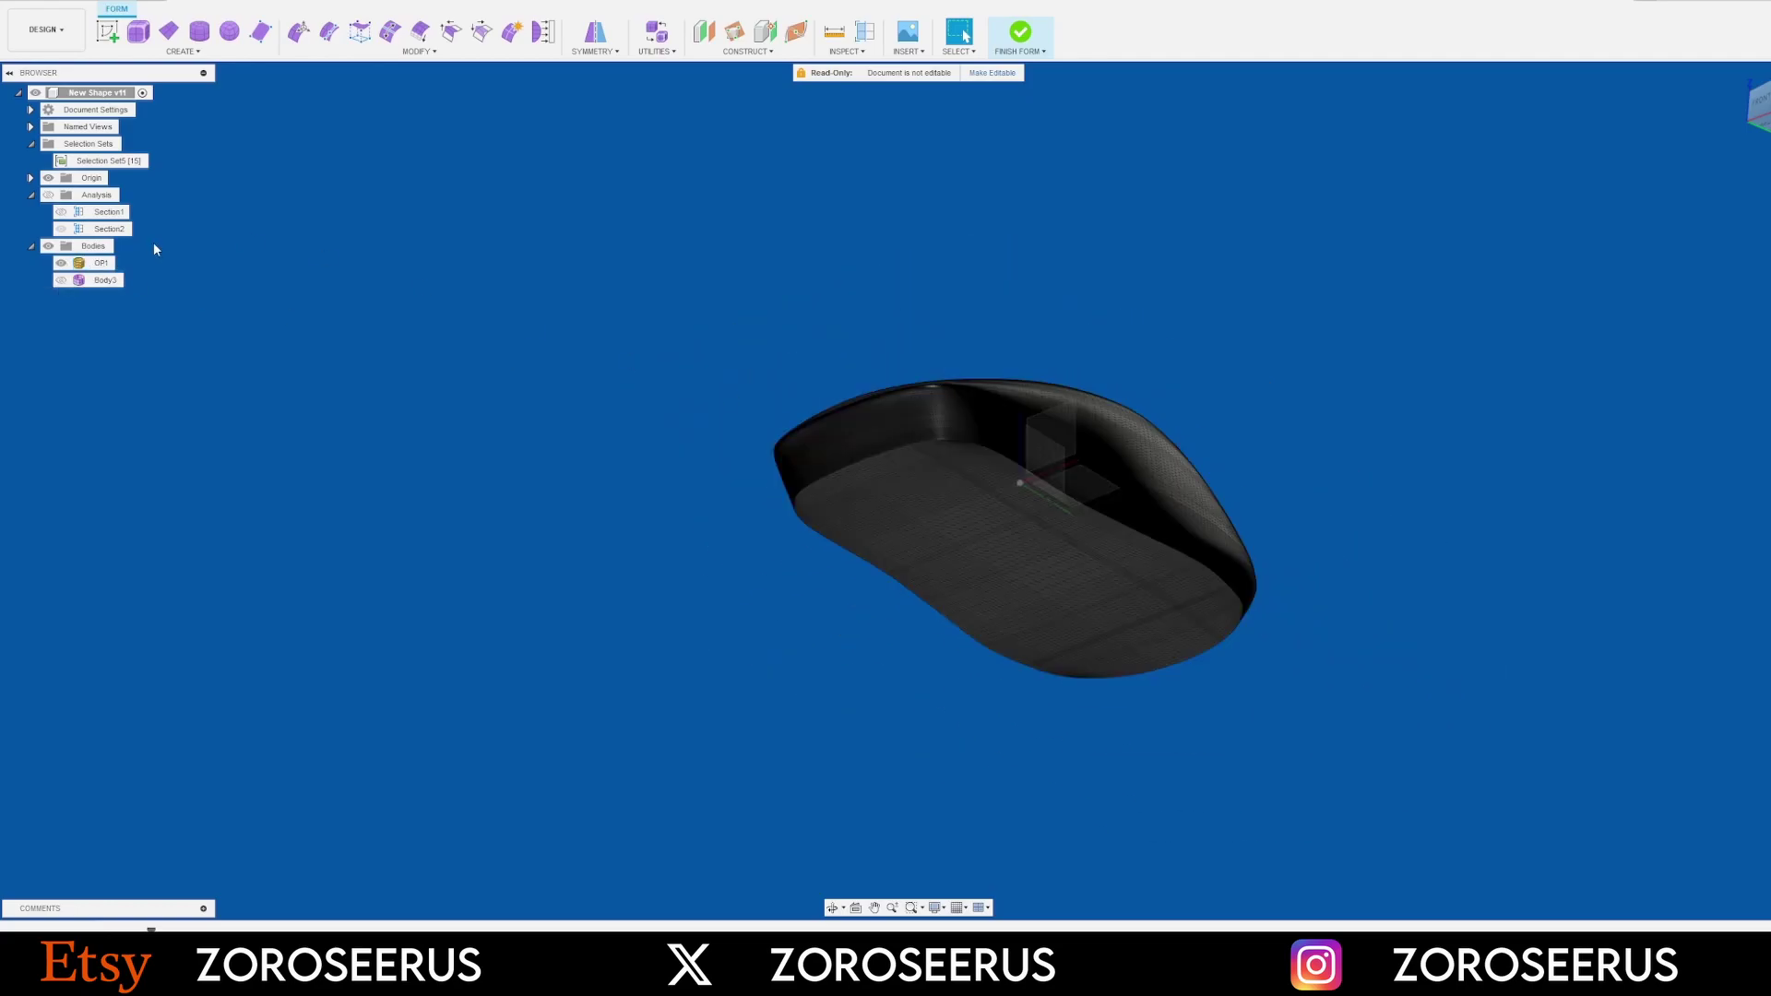
left_click(60, 281)
Undo the recent visibility changes and the crease to compare the form box's bottom edge without and with creasing
key("ctrl+z")
key("ctrl+z")
key("ctrl+z")
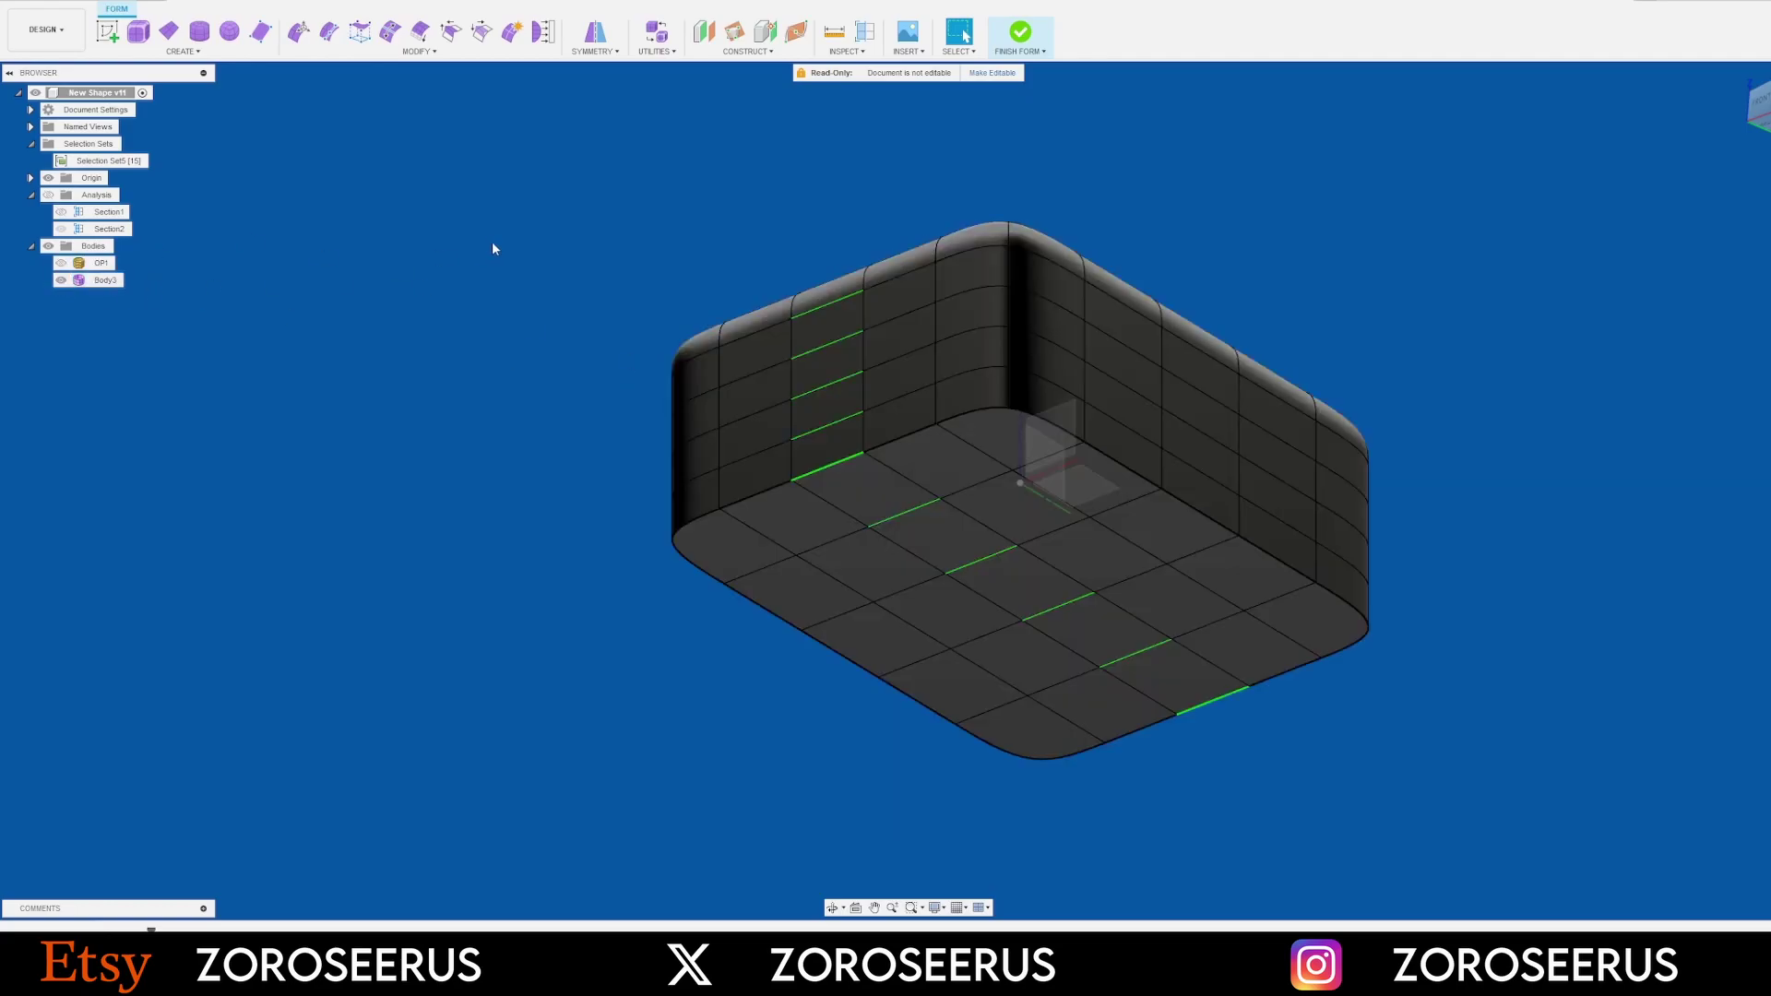
key("ctrl+z")
scroll(952, 406, "up", 3)
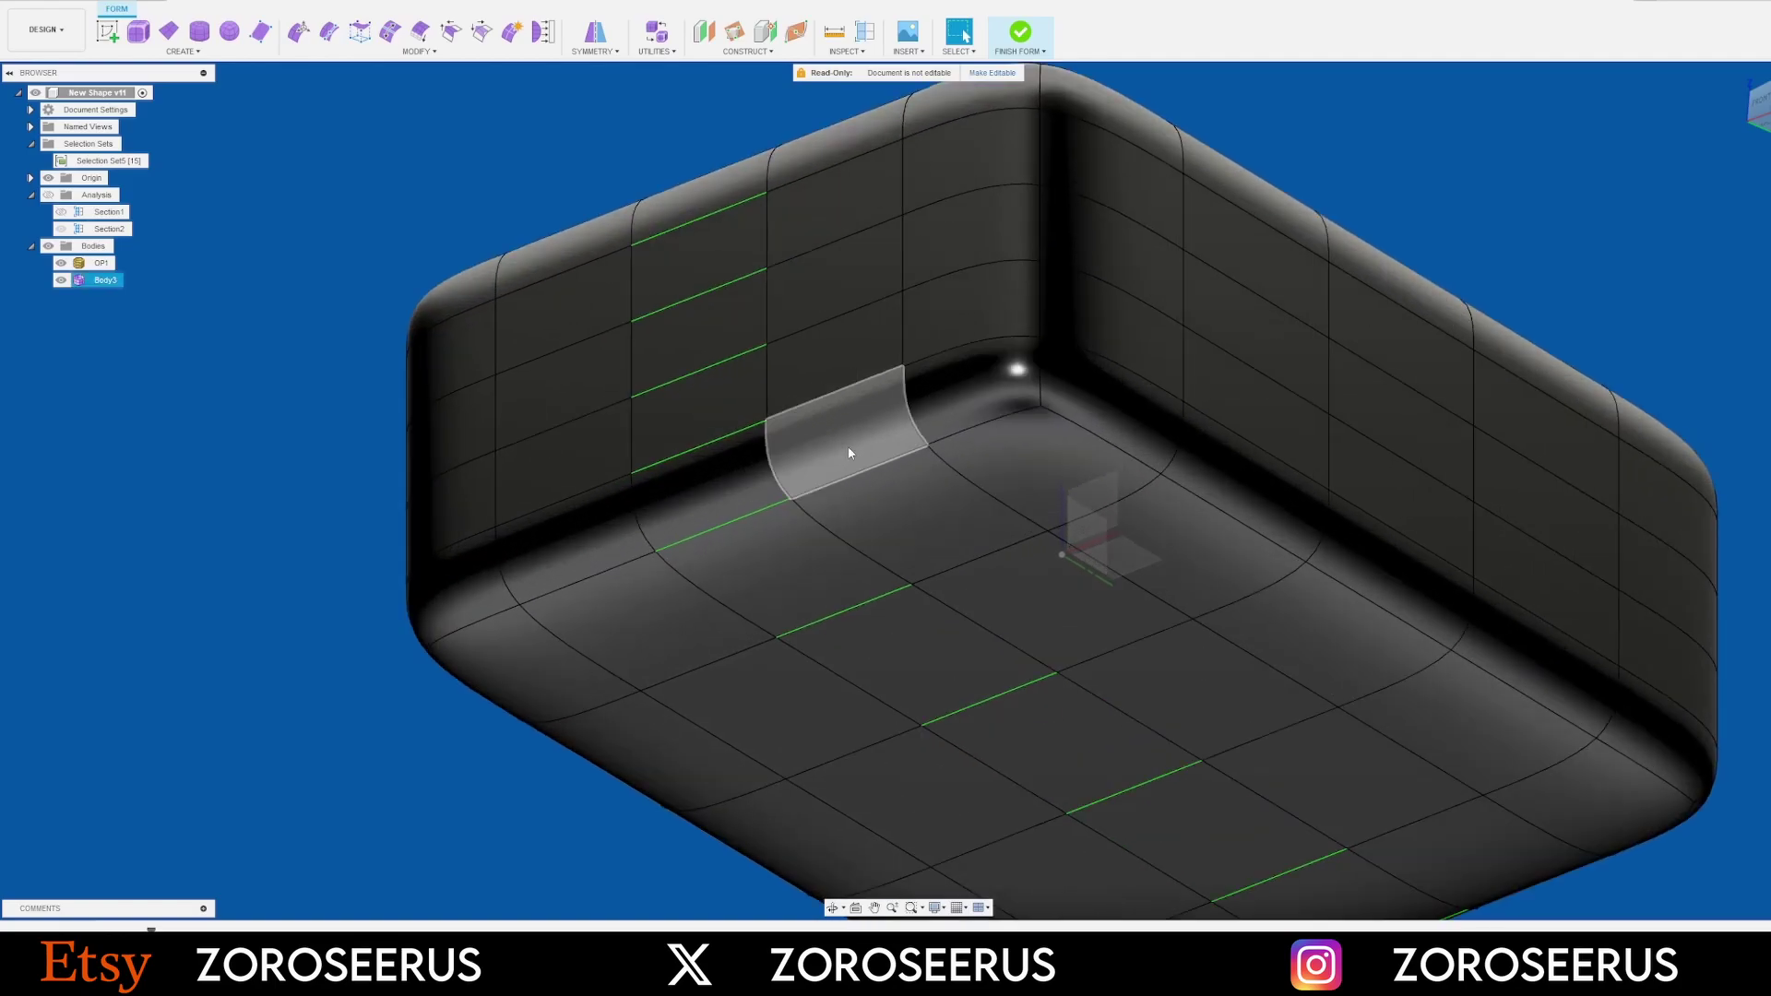
scroll(883, 384, "down", 3)
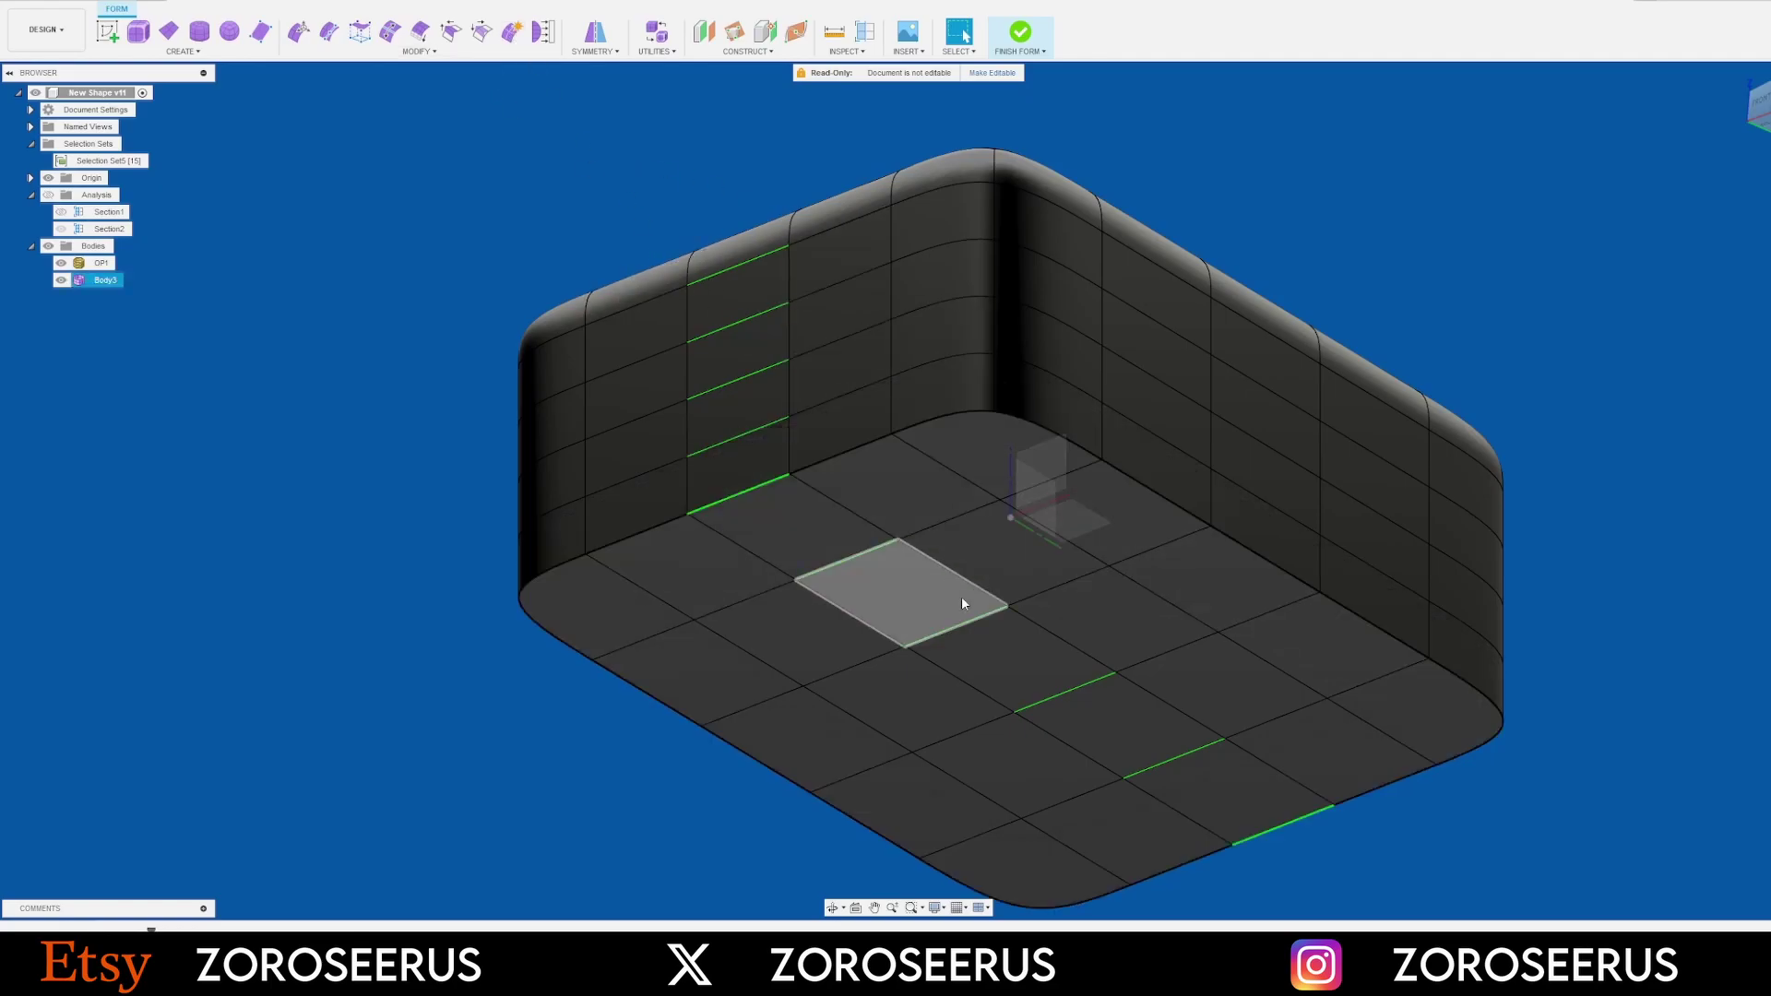
Pull all vertices of the creased form box toward the OP1 body with Surface Points and inspect the front corner
double_click(838, 413)
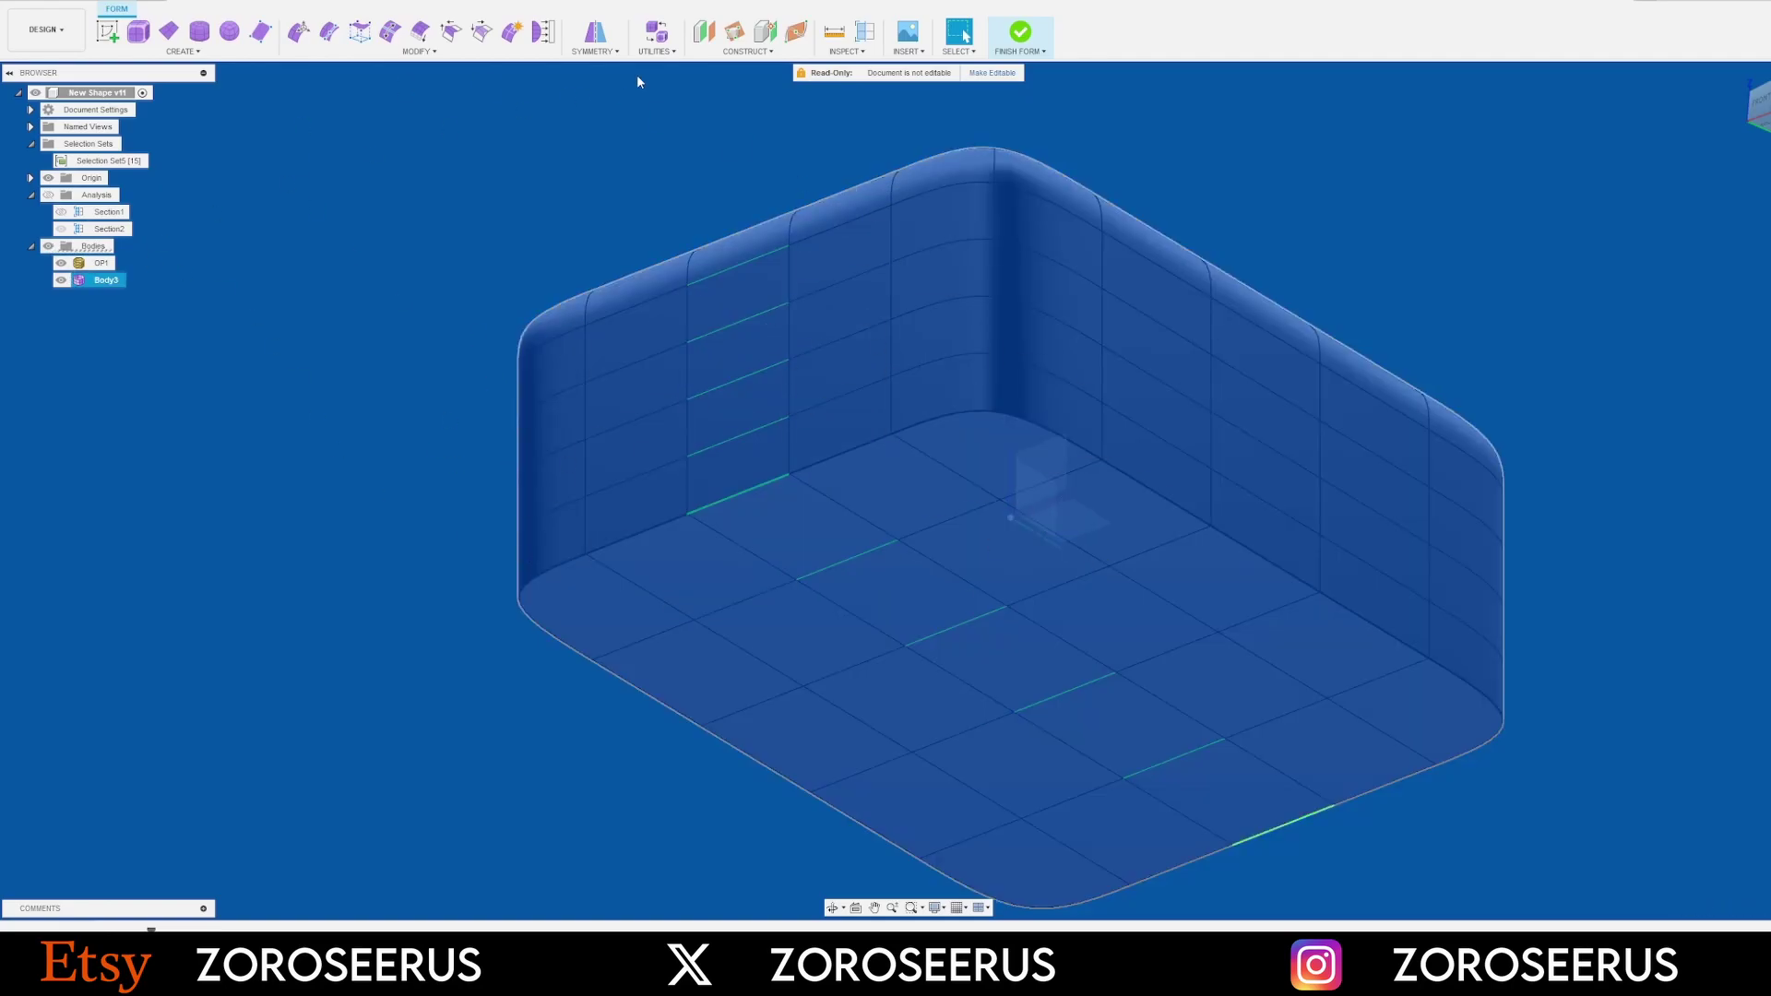
left_click(544, 33)
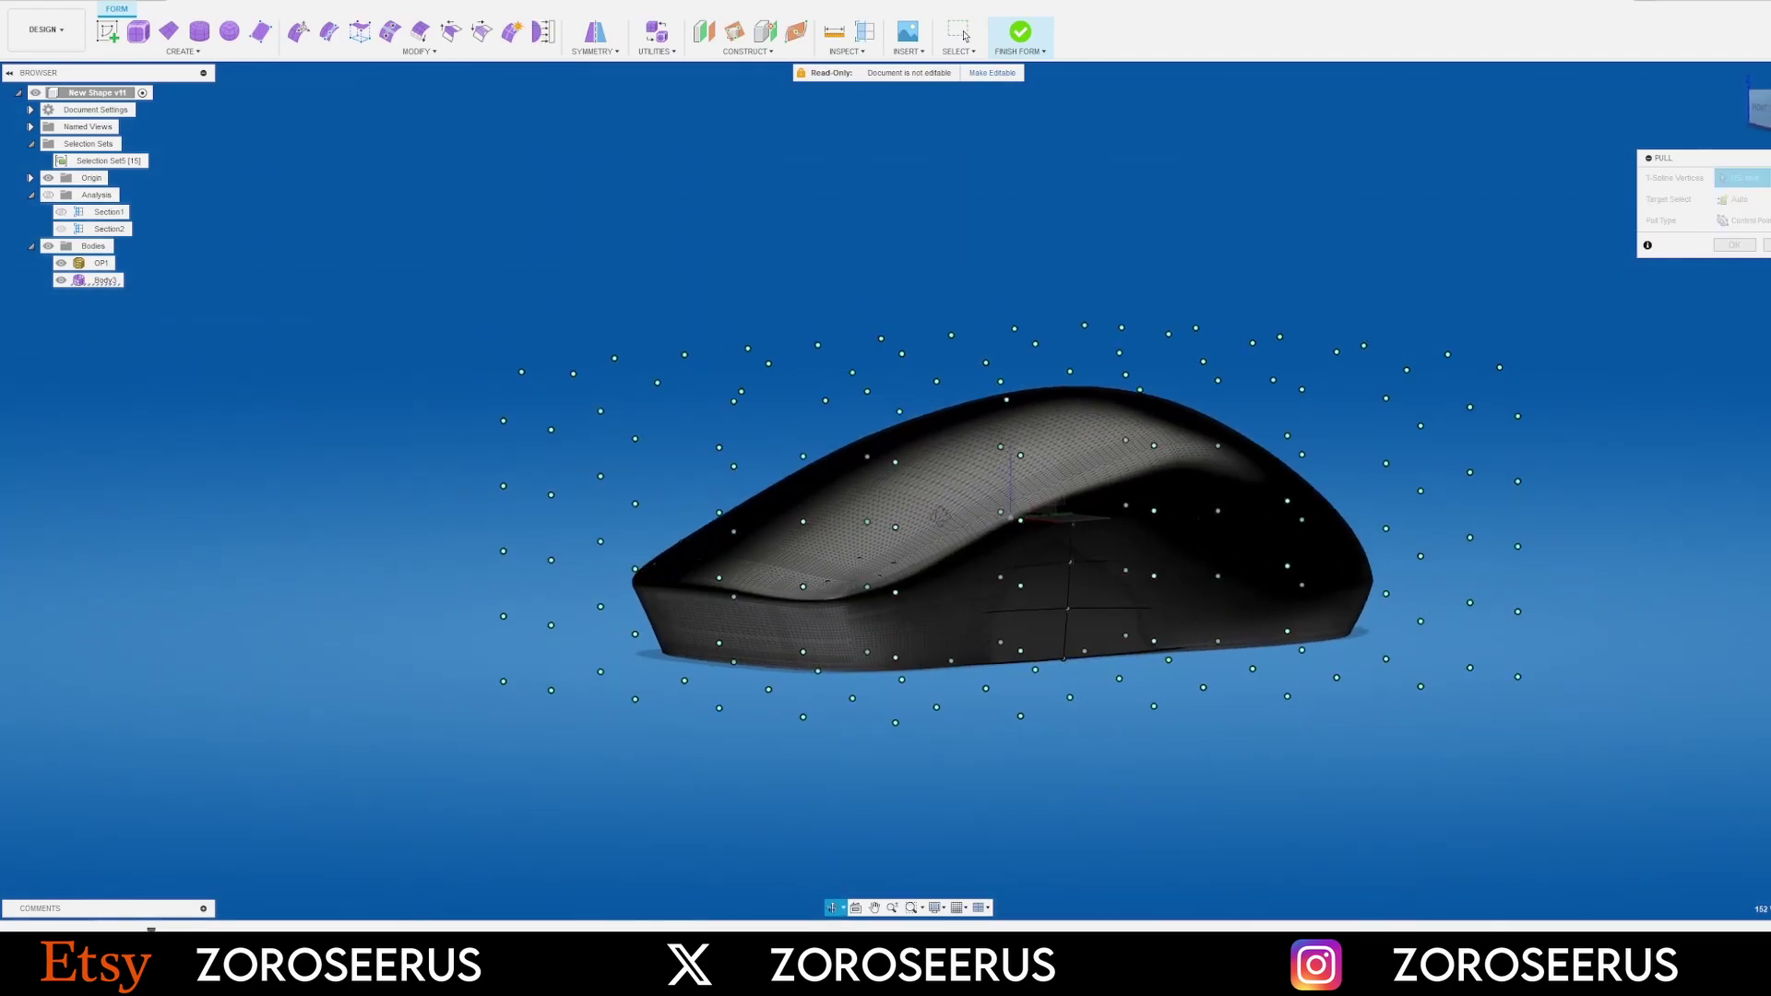
middle_click_drag(940, 516, 1511, 351, "shift")
scroll(1059, 592, "up", 5)
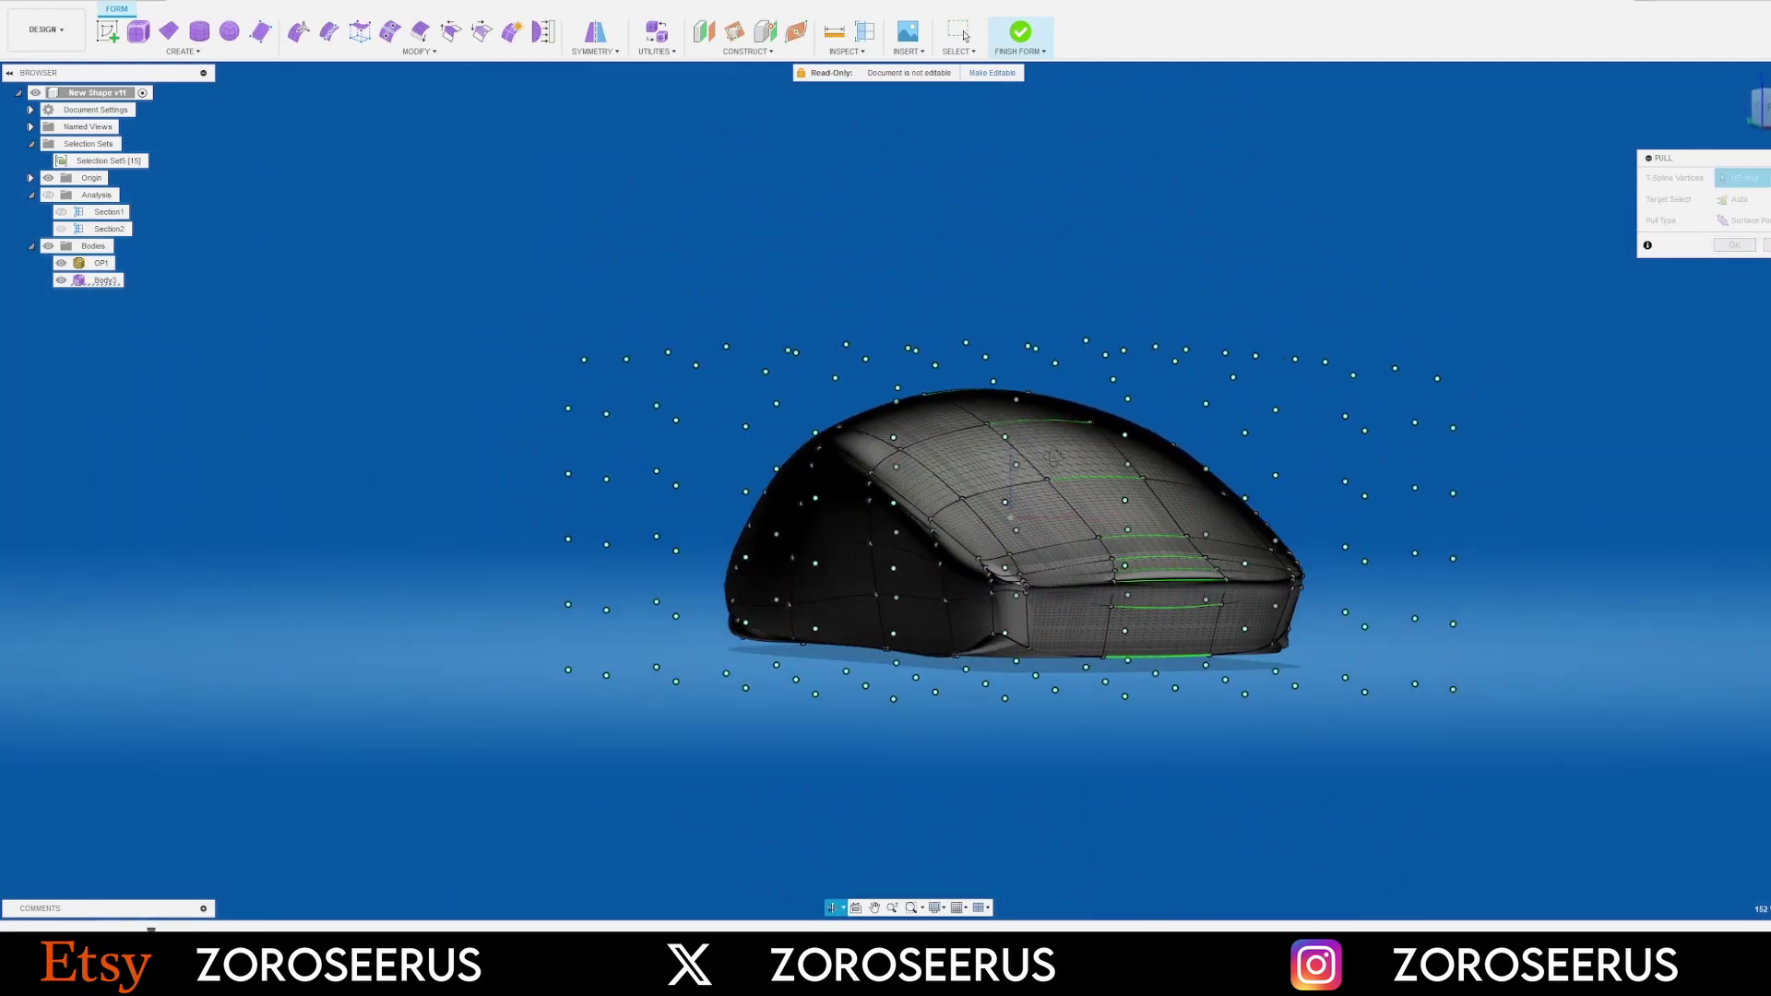
scroll(987, 679, "up", 8)
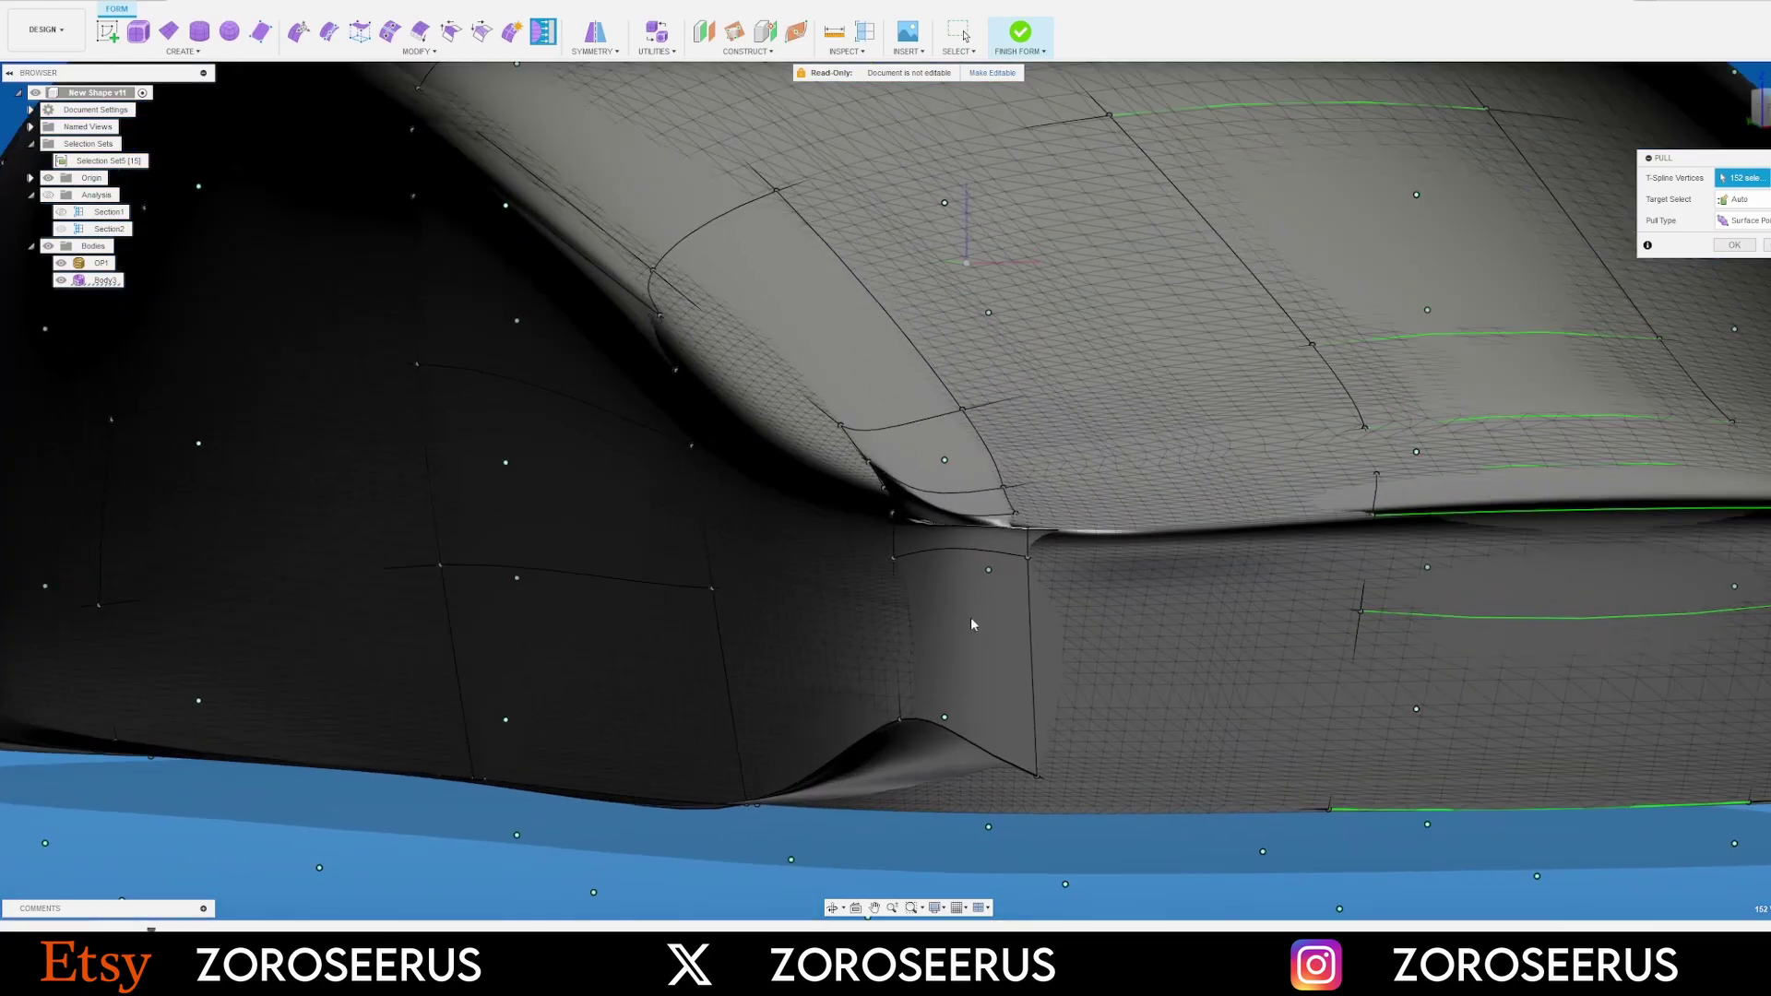
Hide the OP1 body and assign it as the pull's specific target through Select Targets
left_click(61, 265)
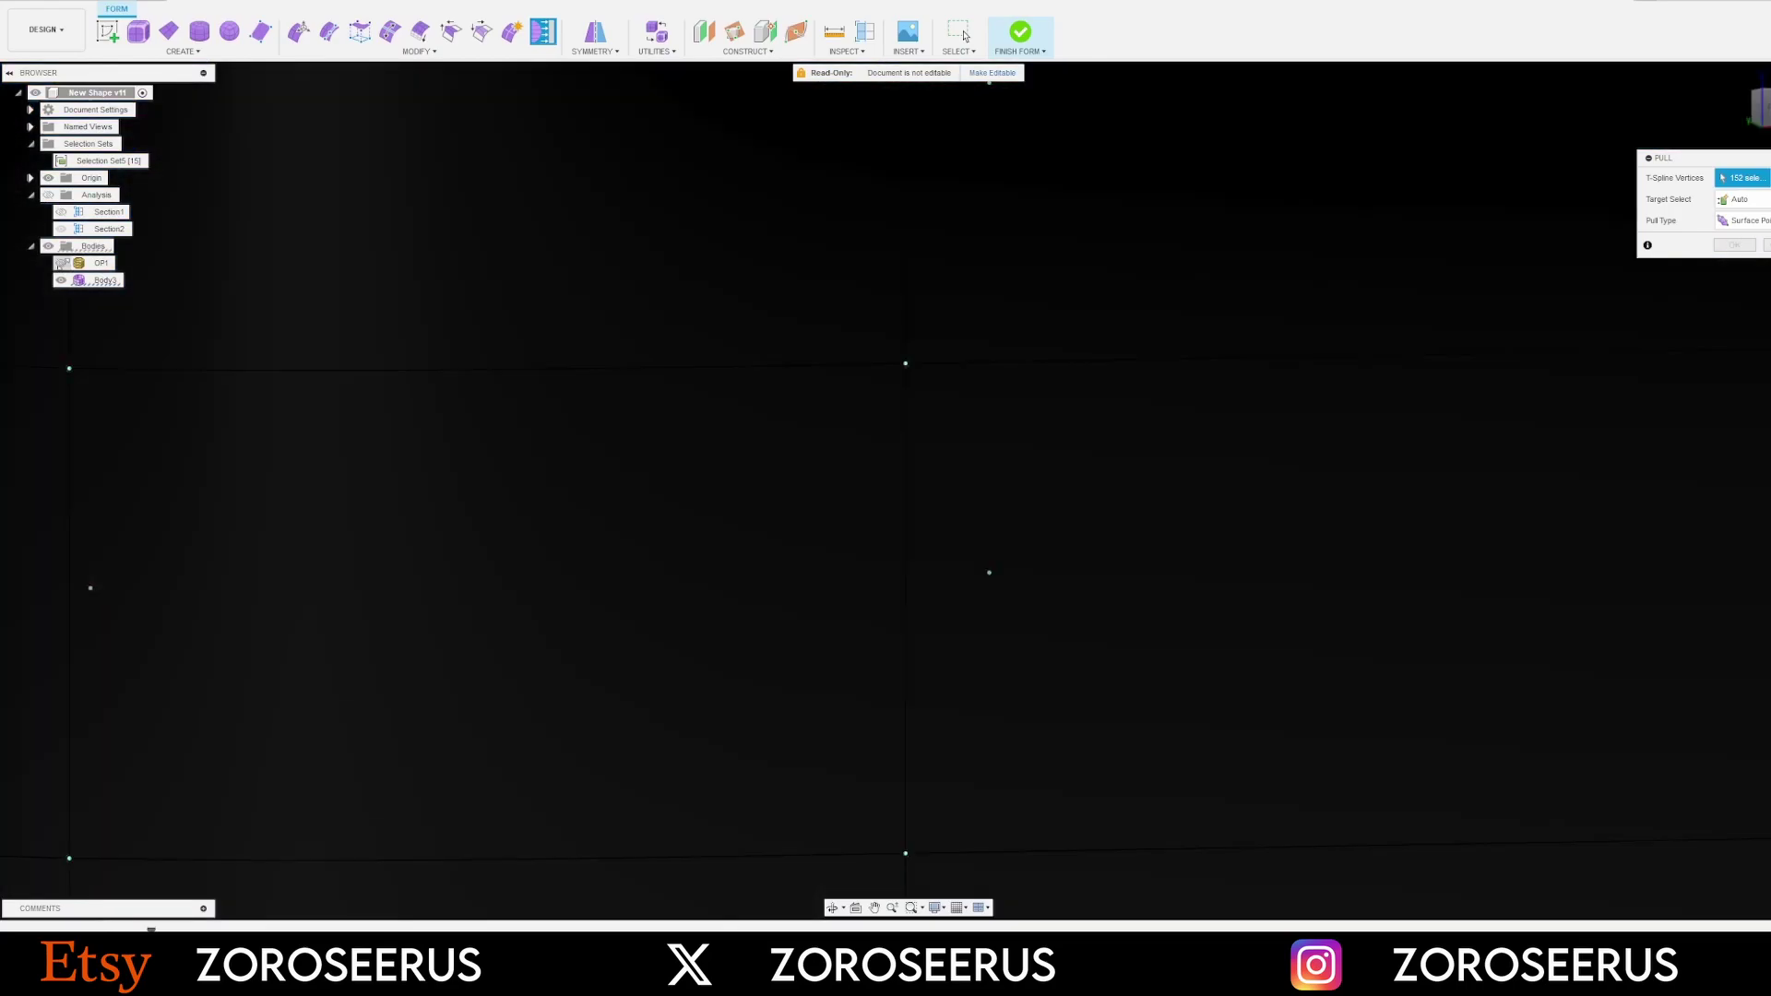
left_click(1760, 234)
scroll(1027, 596, "down", 3)
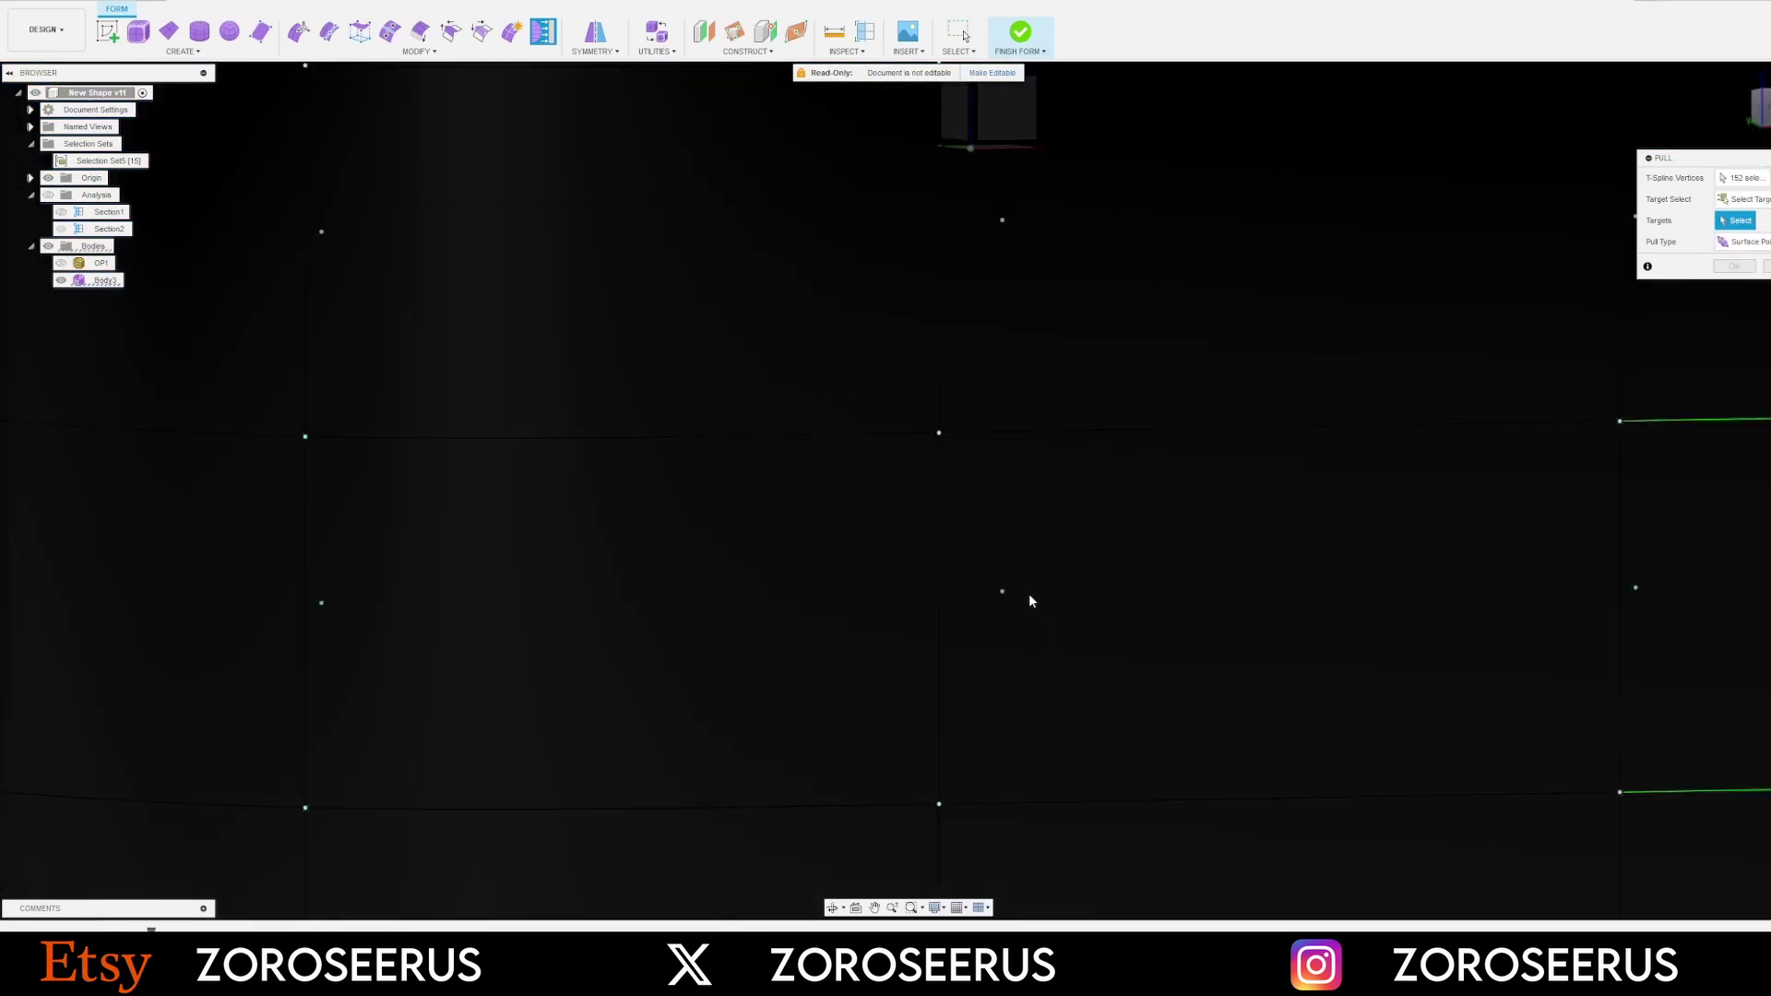
left_click(101, 264)
scroll(955, 799, "down", 8)
scroll(1070, 553, "up", 10)
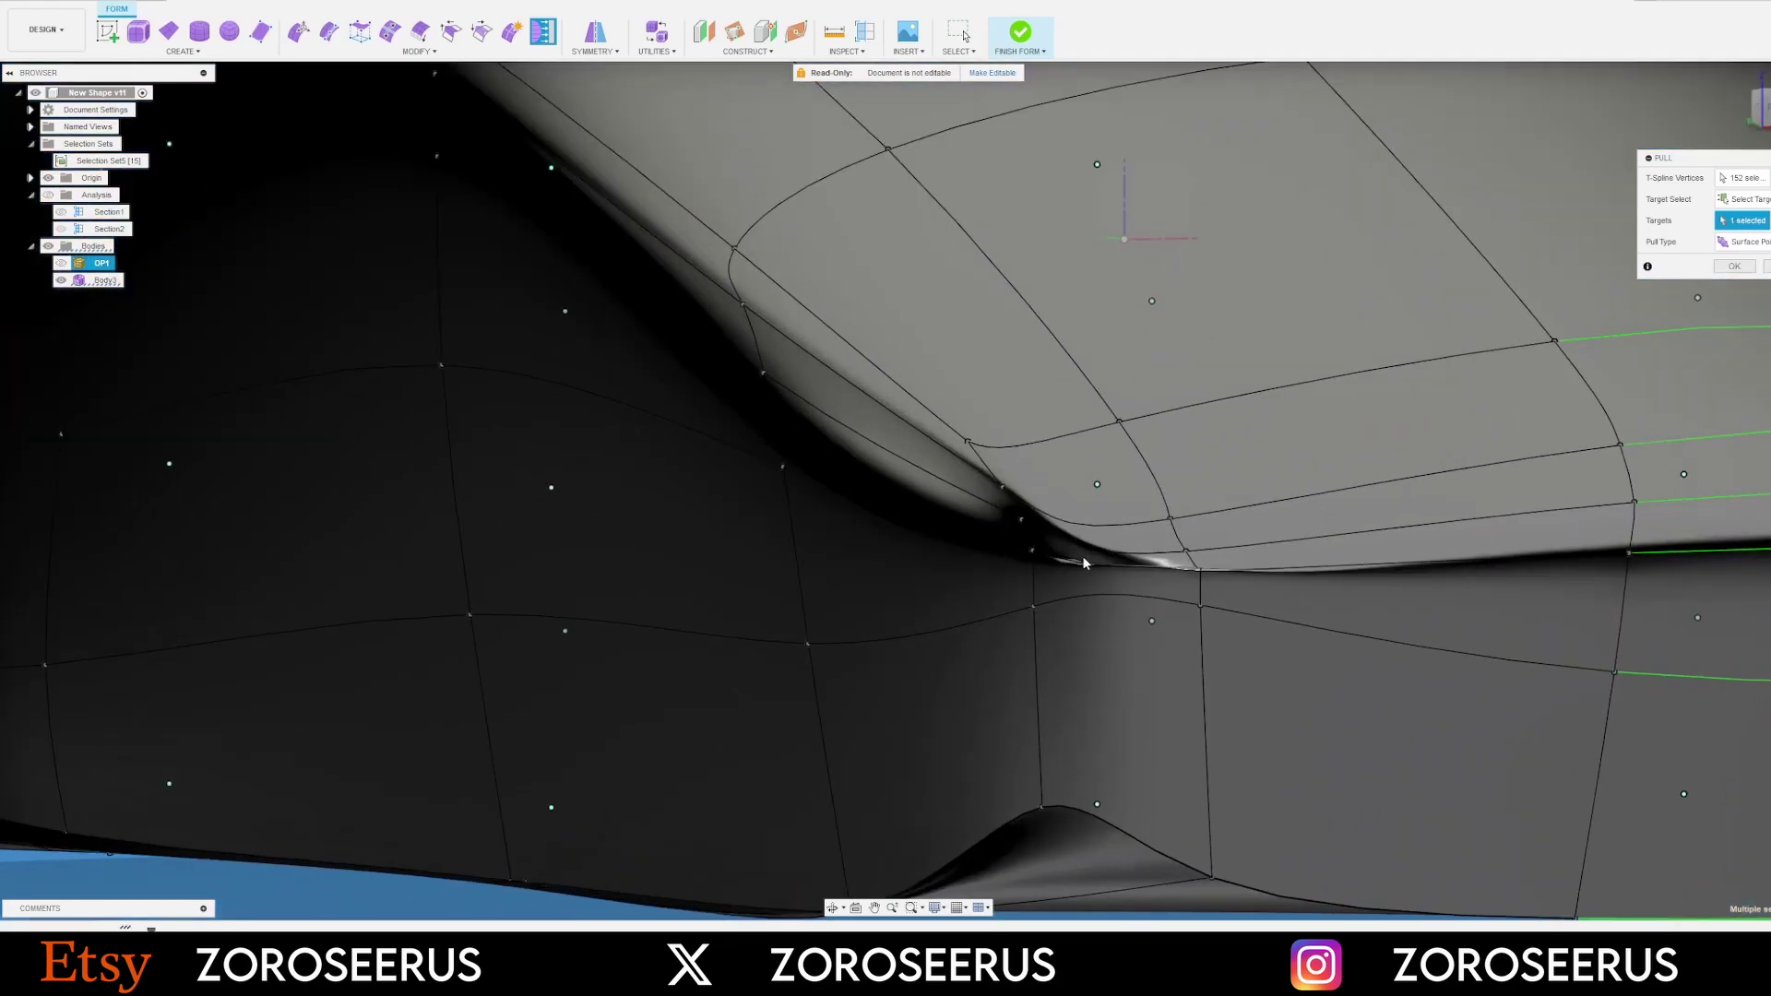
Inspect the front corner and bottom edge of the Surface Points pull preview from several angles for distortion
scroll(1054, 539, "down", 2)
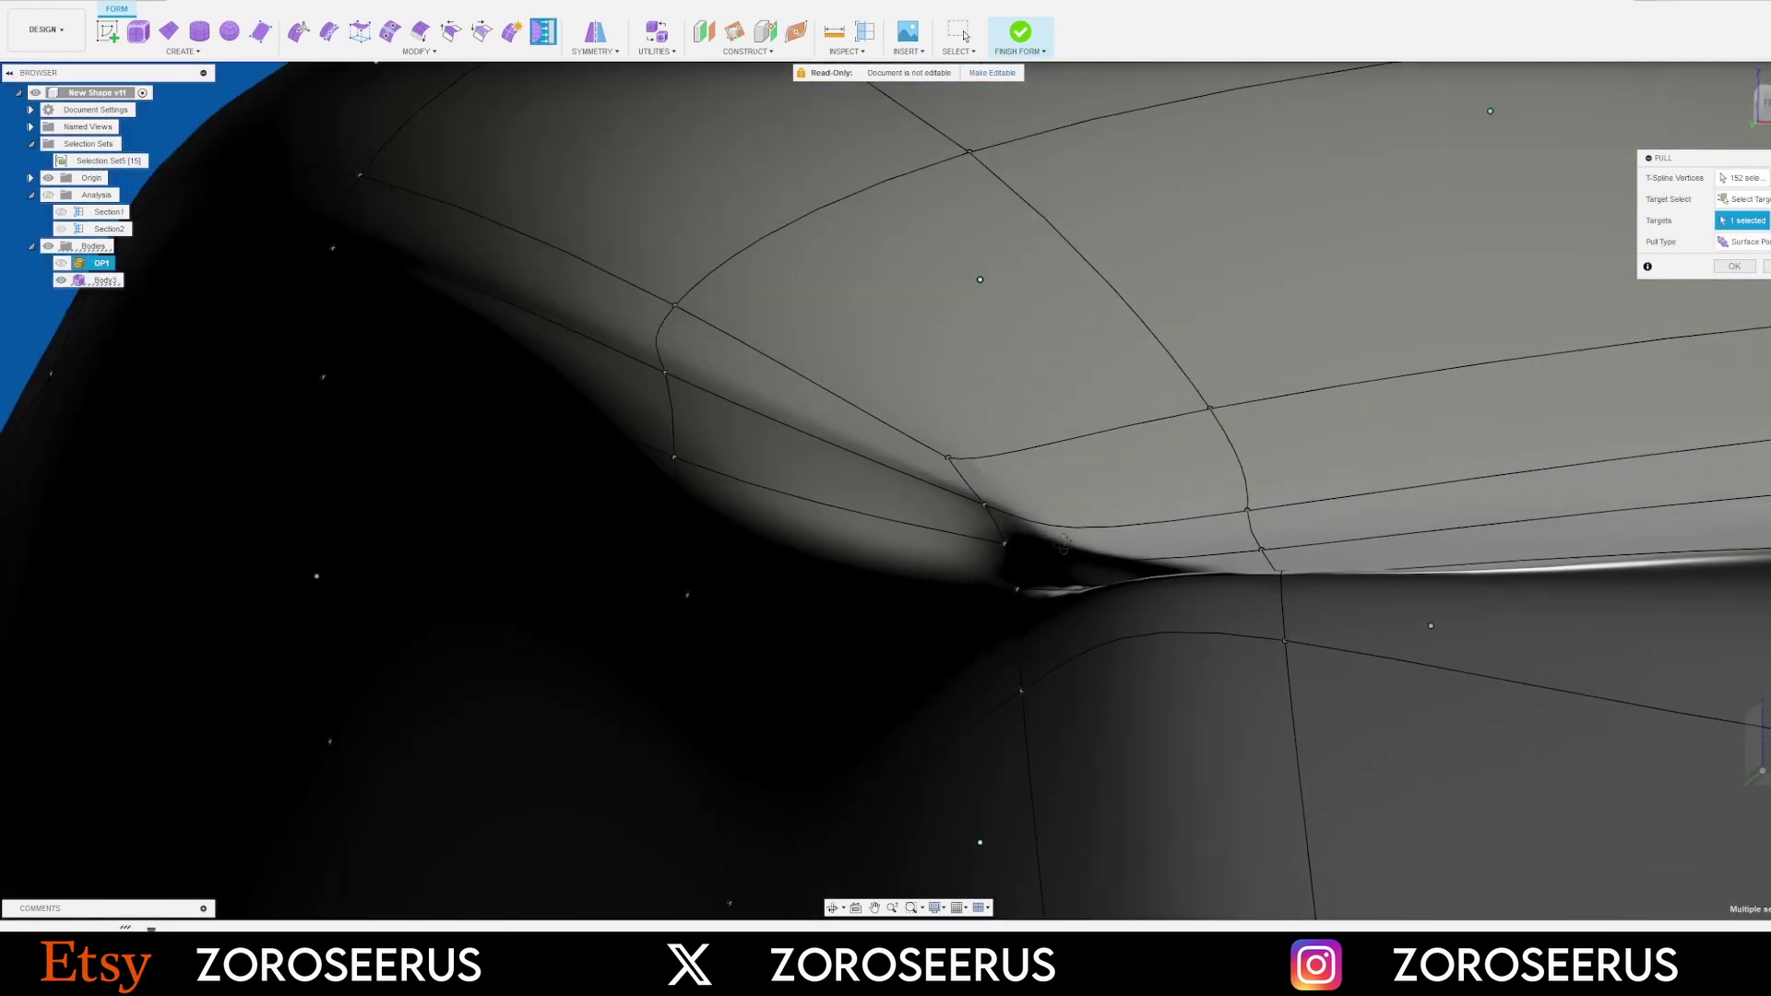
middle_click_drag(1063, 544, 1085, 498, "shift")
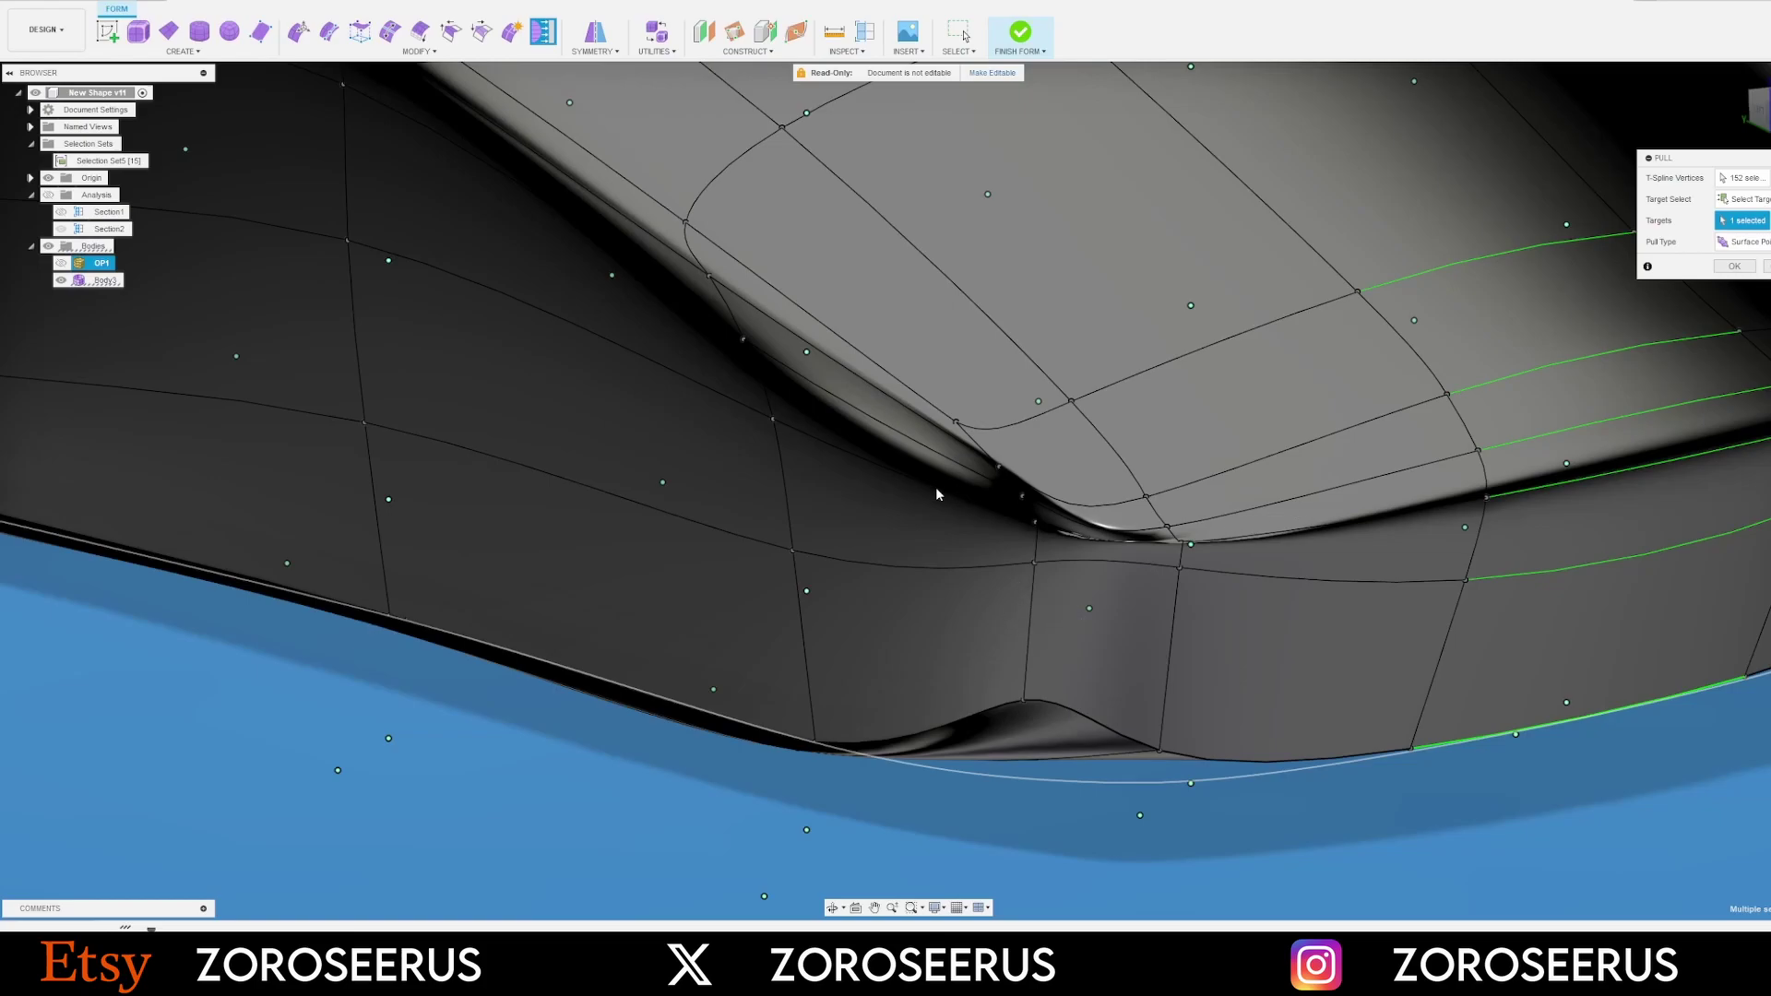
scroll(982, 687, "down", 4)
mouse_move(1000, 677)
middle_mouse_down("shift")
mouse_move(1025, 567)
mouse_move(1019, 650)
mouse_move(999, 645)
middle_mouse_up("shift")
scroll(997, 631, "up", 5)
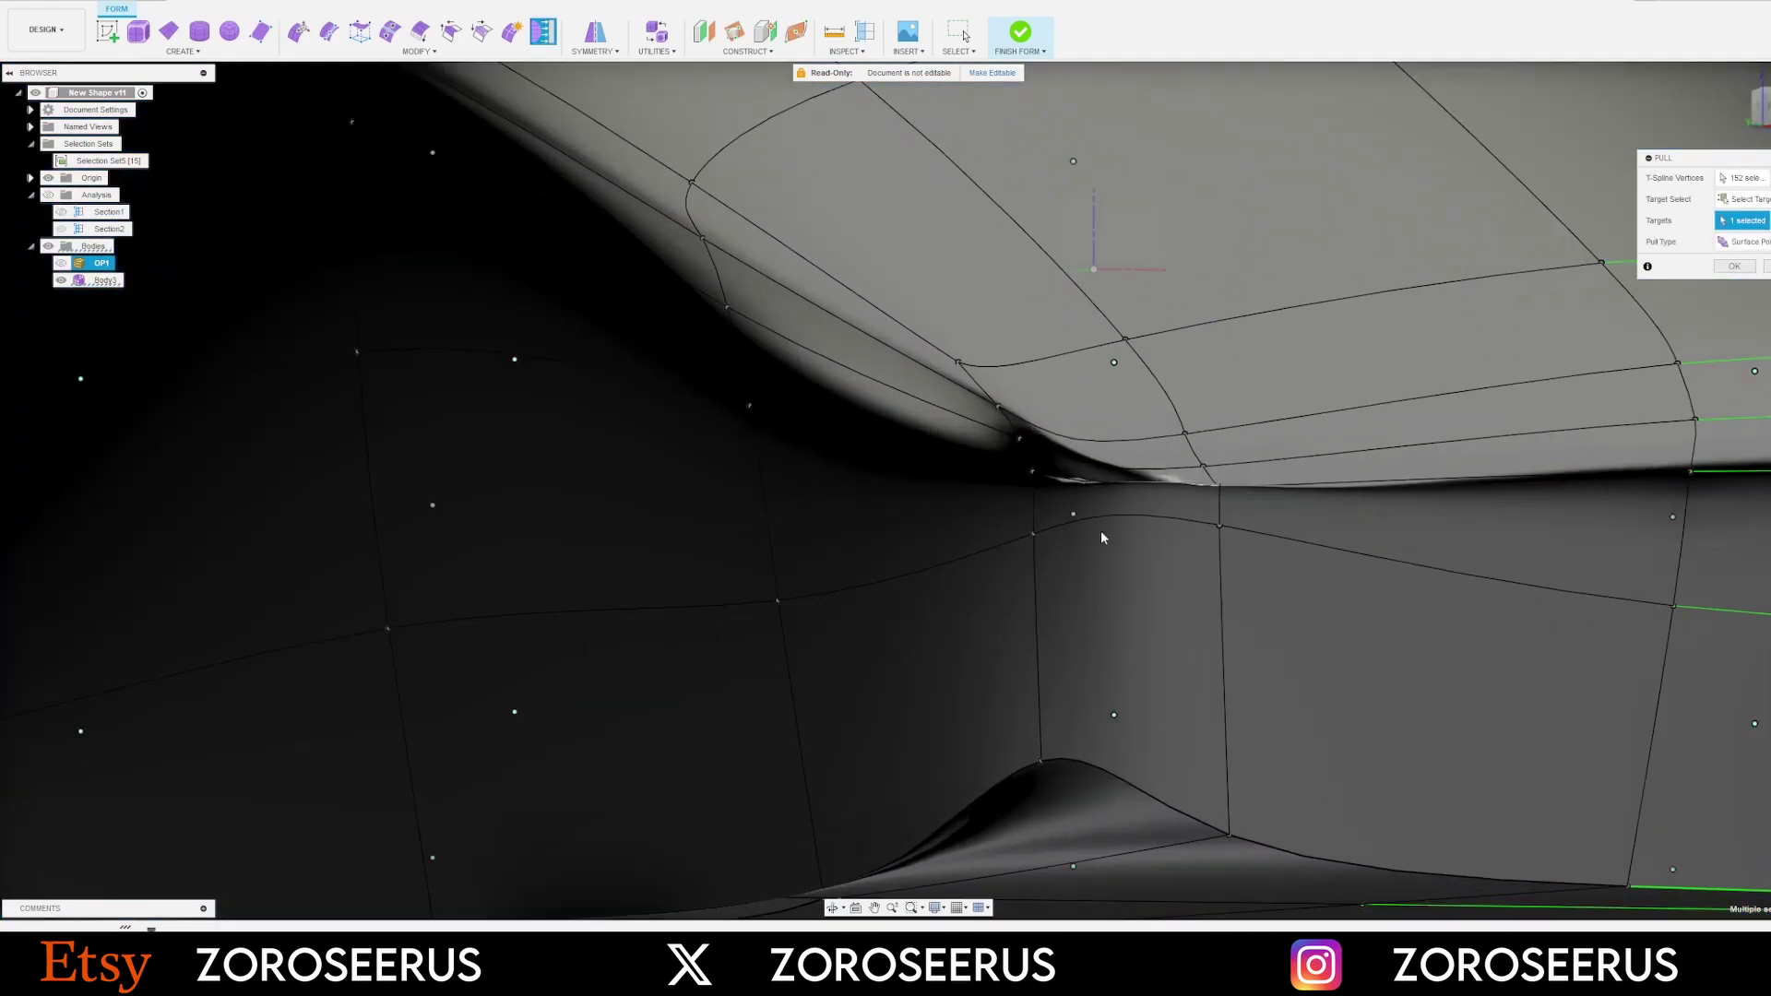
middle_click_drag(1100, 530, 983, 451, "shift")
scroll(991, 650, "down", 3)
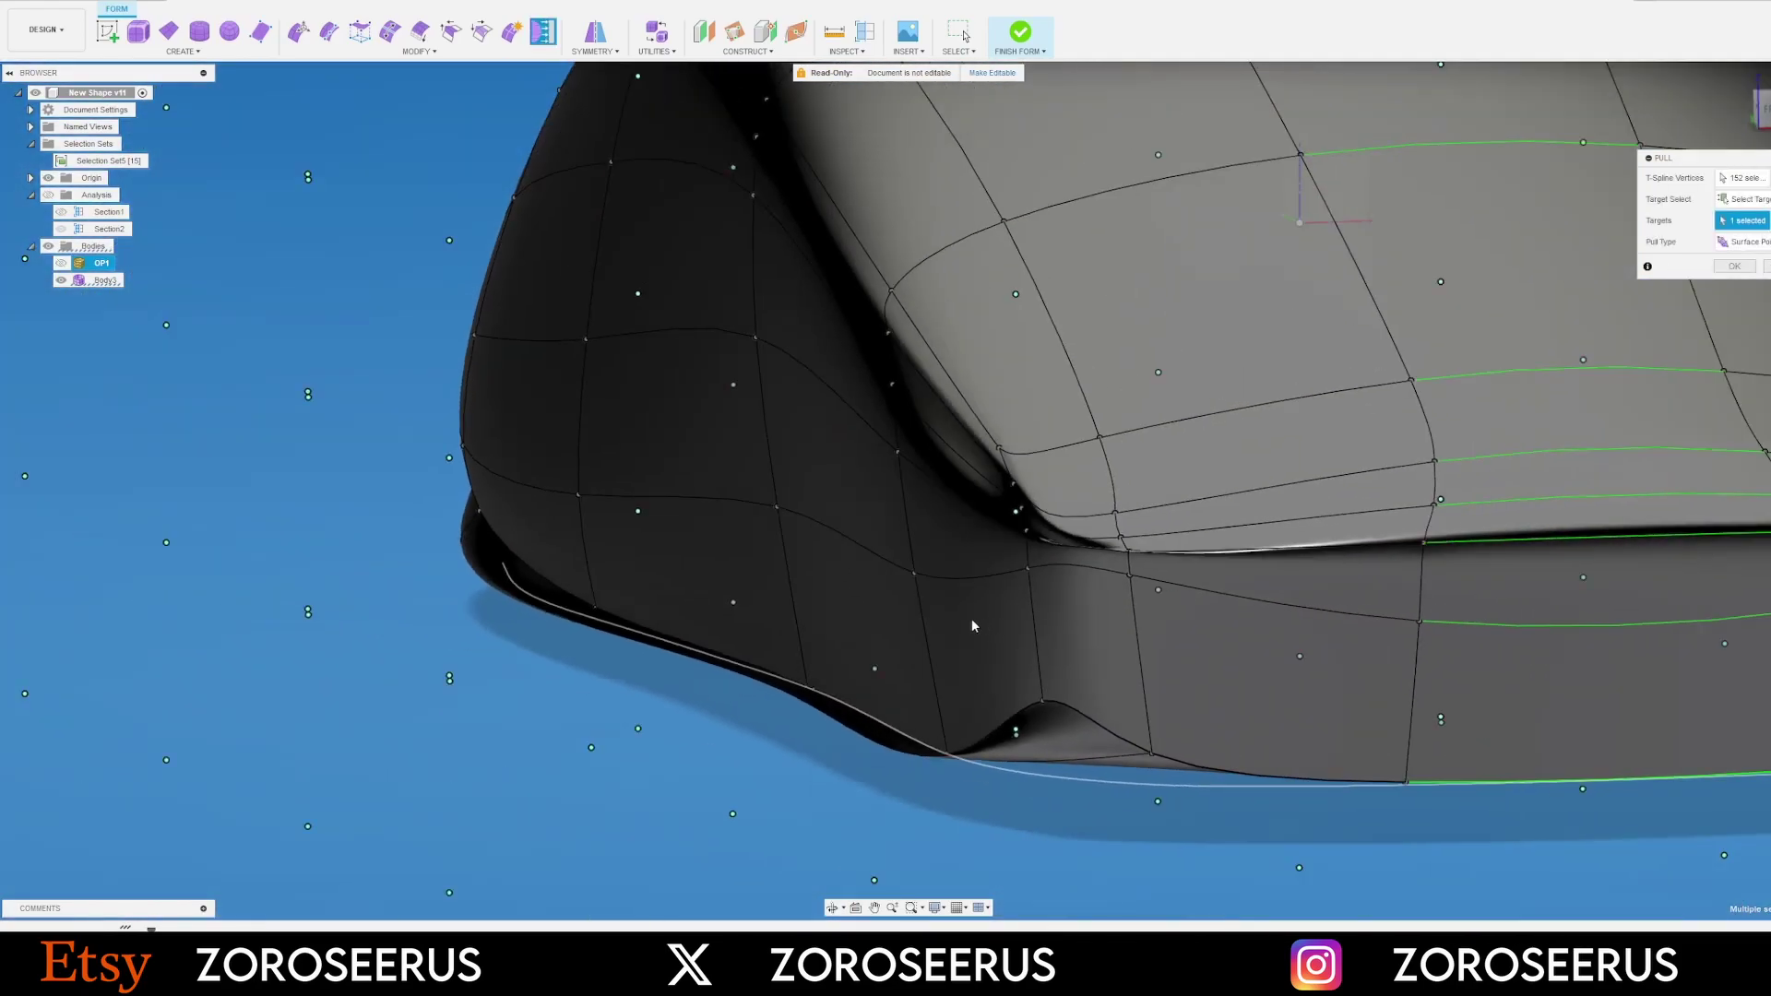
middle_click_drag(981, 602, 961, 606, "shift")
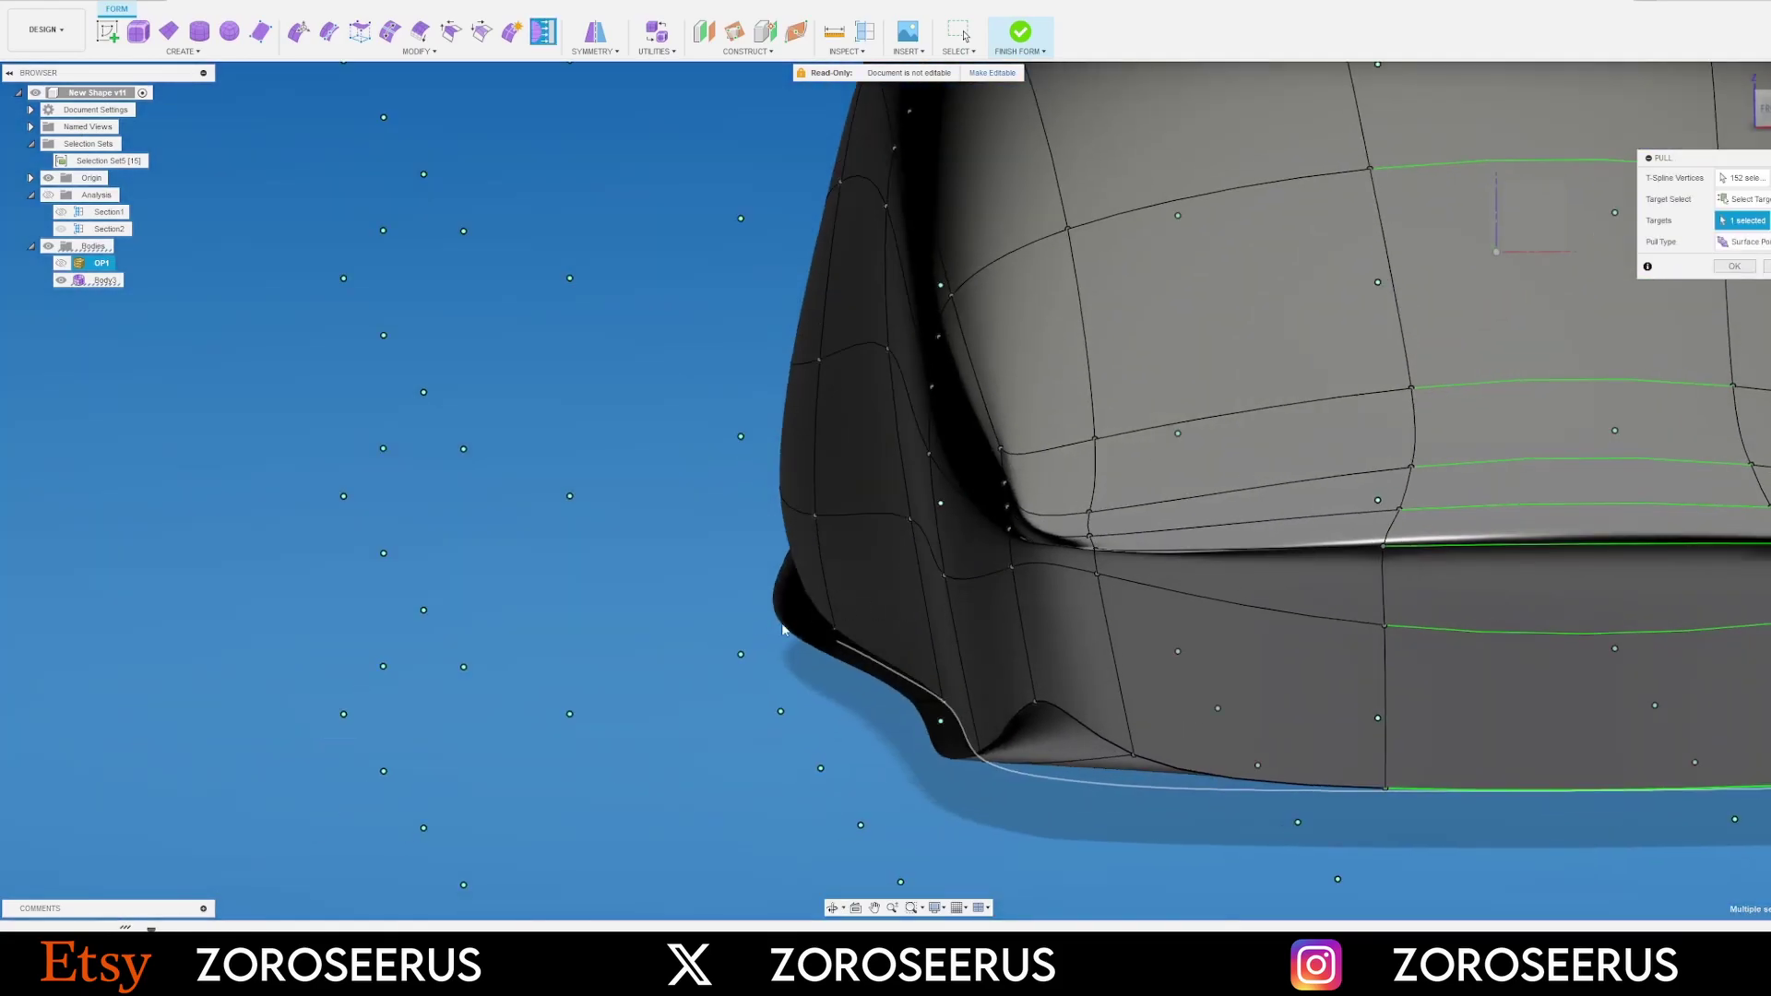
scroll(763, 717, "down", 3)
middle_click_drag(764, 716, 1073, 554, "shift")
scroll(950, 586, "up", 5)
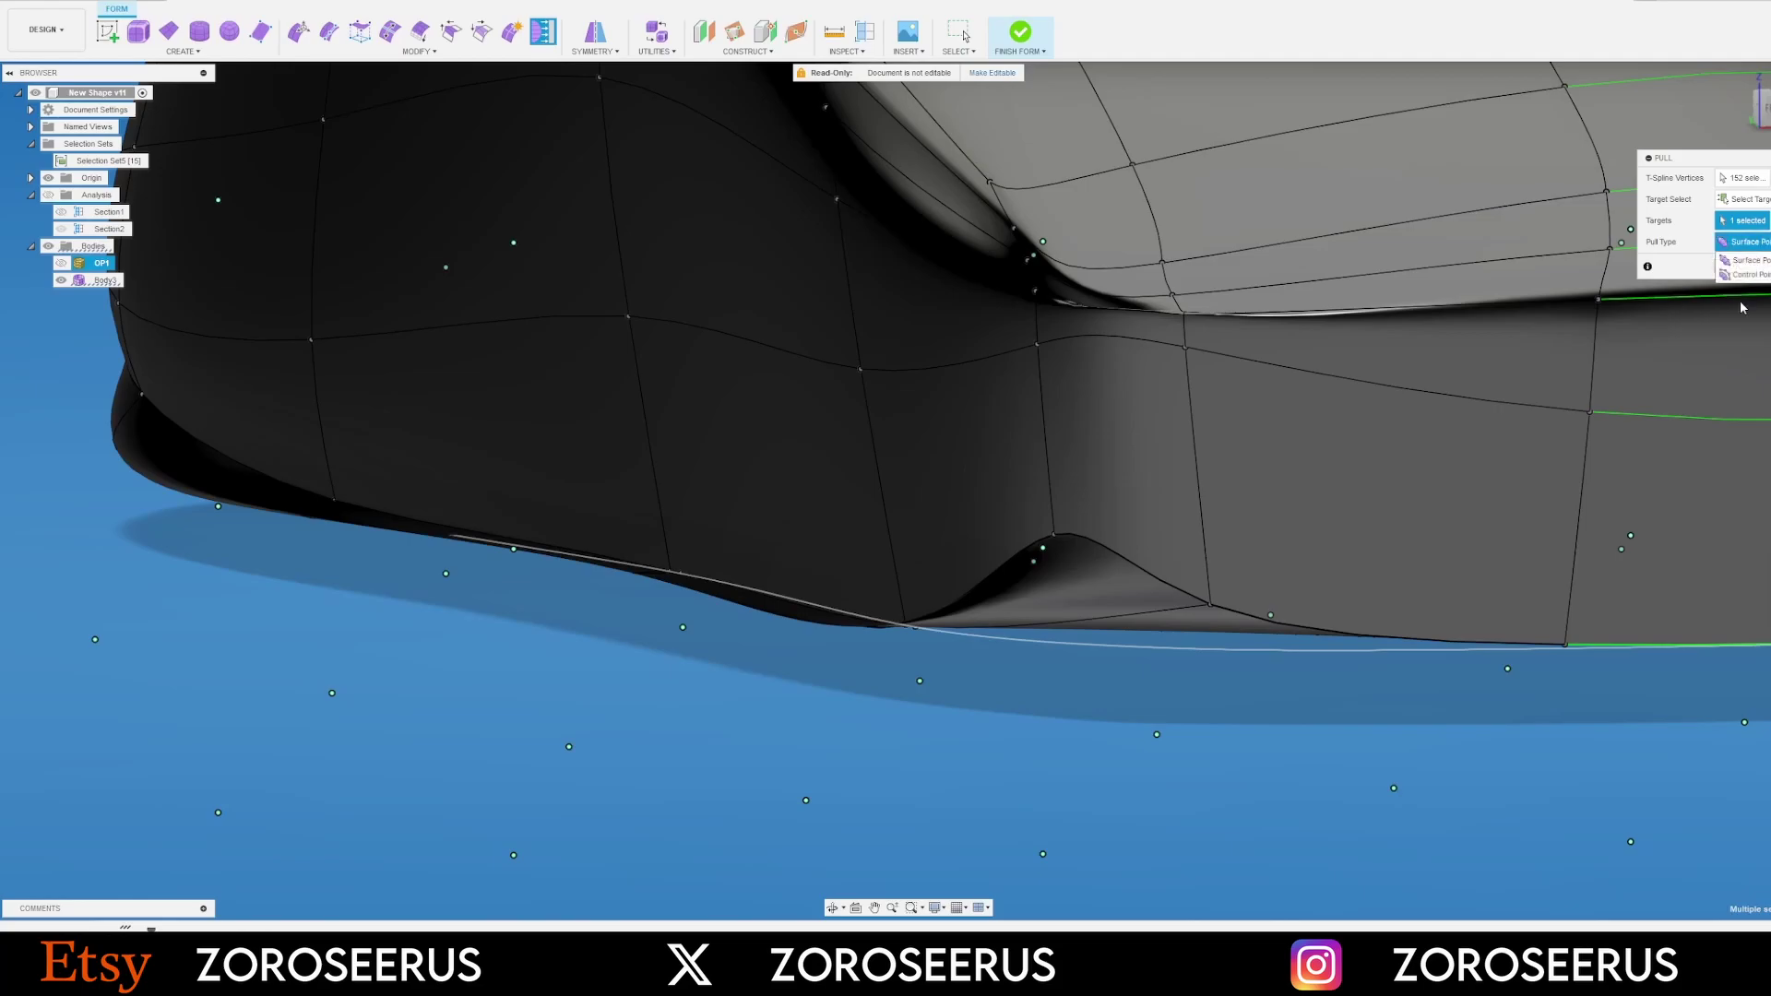
Switch the pull type to Control Points and apply the pull to the OP1 body
left_click(1743, 275)
scroll(992, 559, "down", 5)
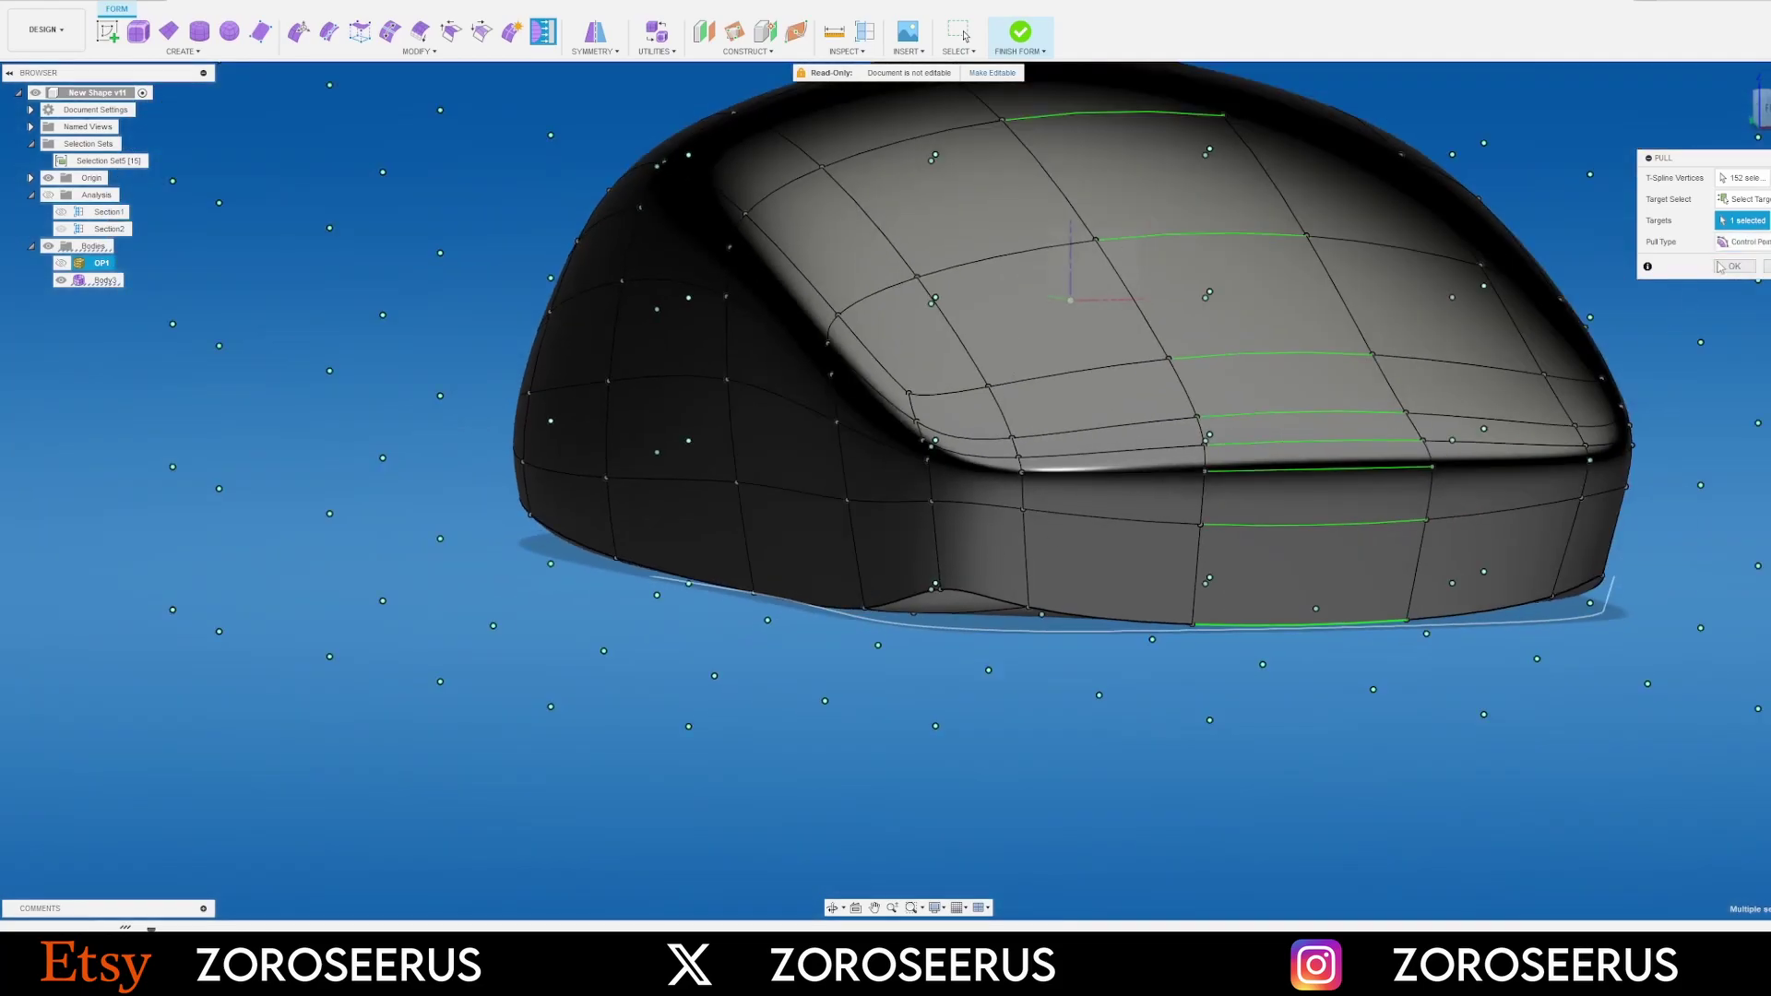
left_click(1734, 269)
Flatten the bottom faces stored in the selection set parallel to the horizontal origin plane, using Control Points
middle_click_drag(1337, 432, 1139, 373, "shift")
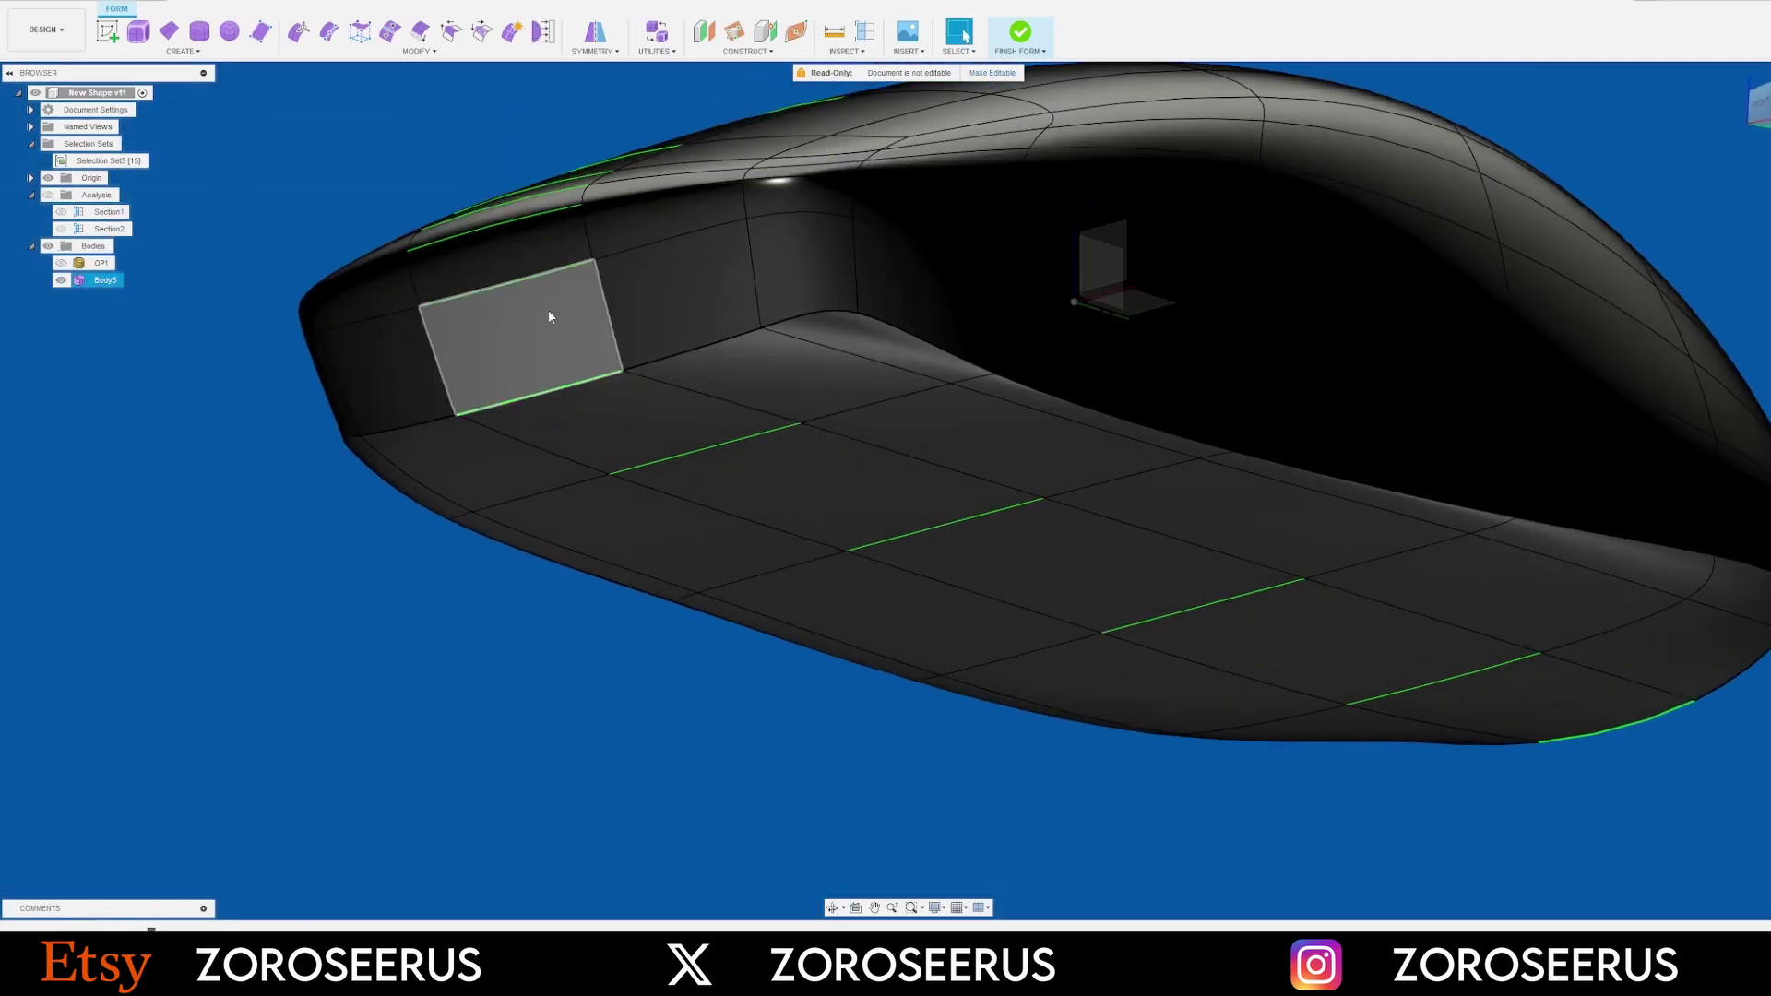
left_click(164, 161)
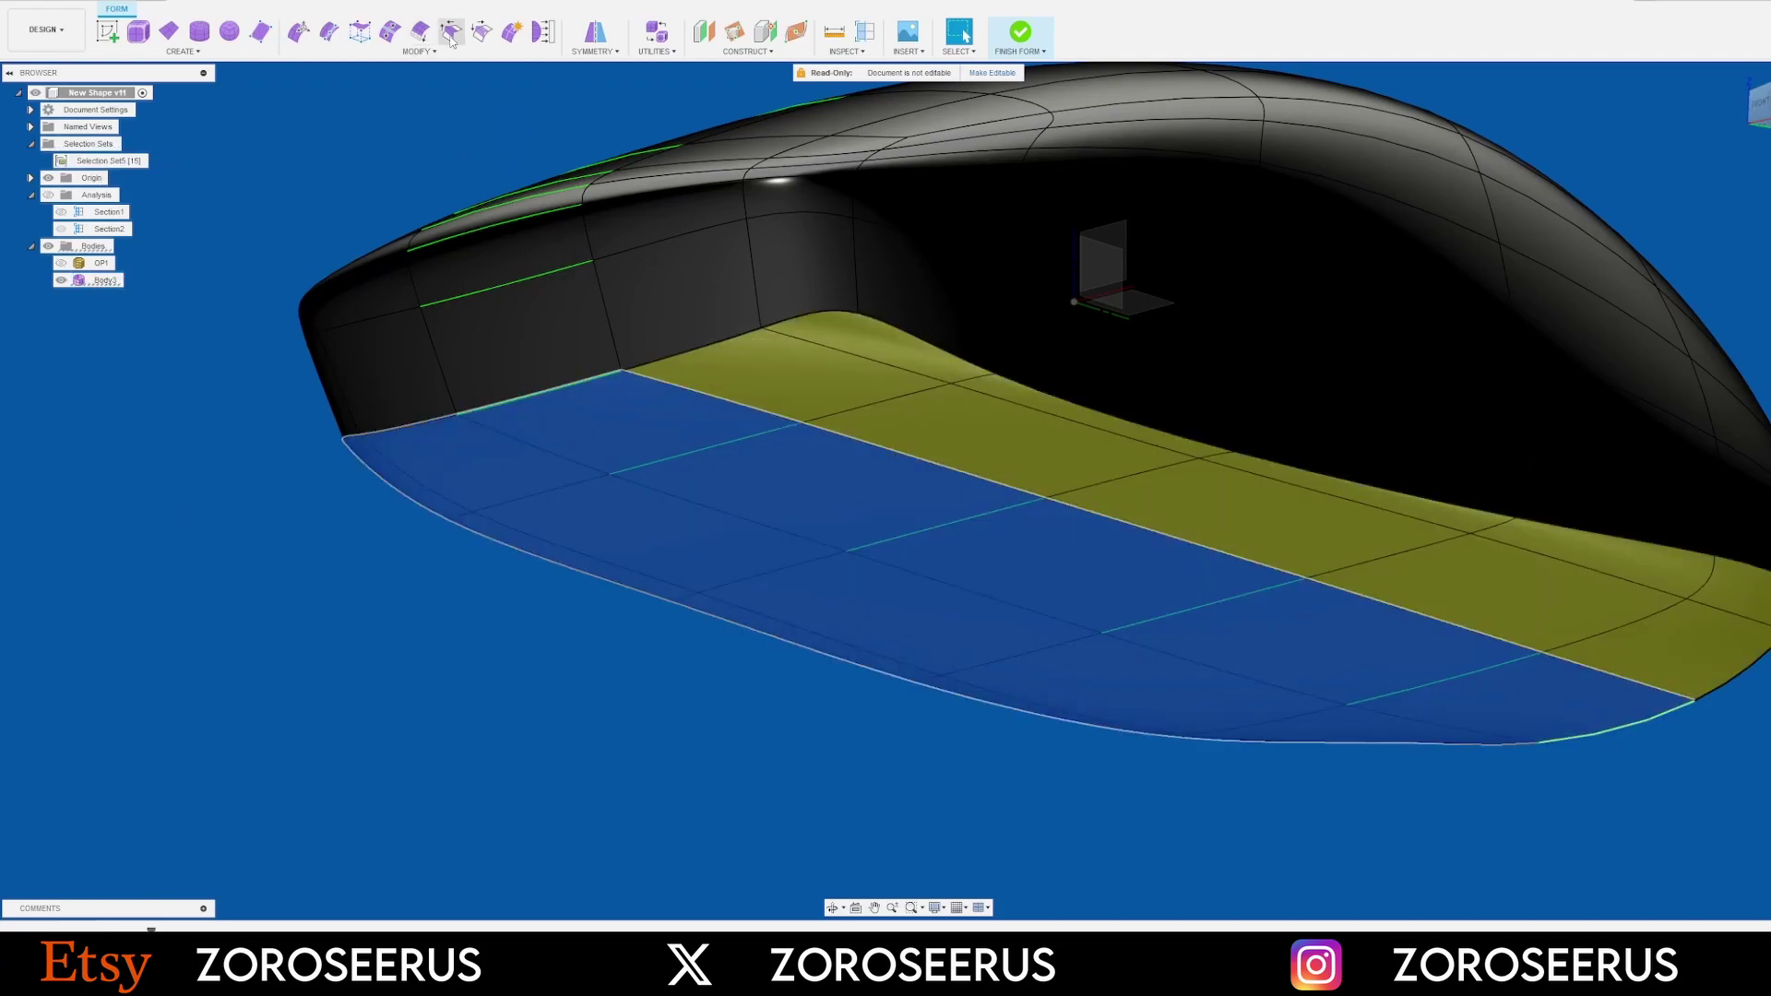
left_click(361, 33)
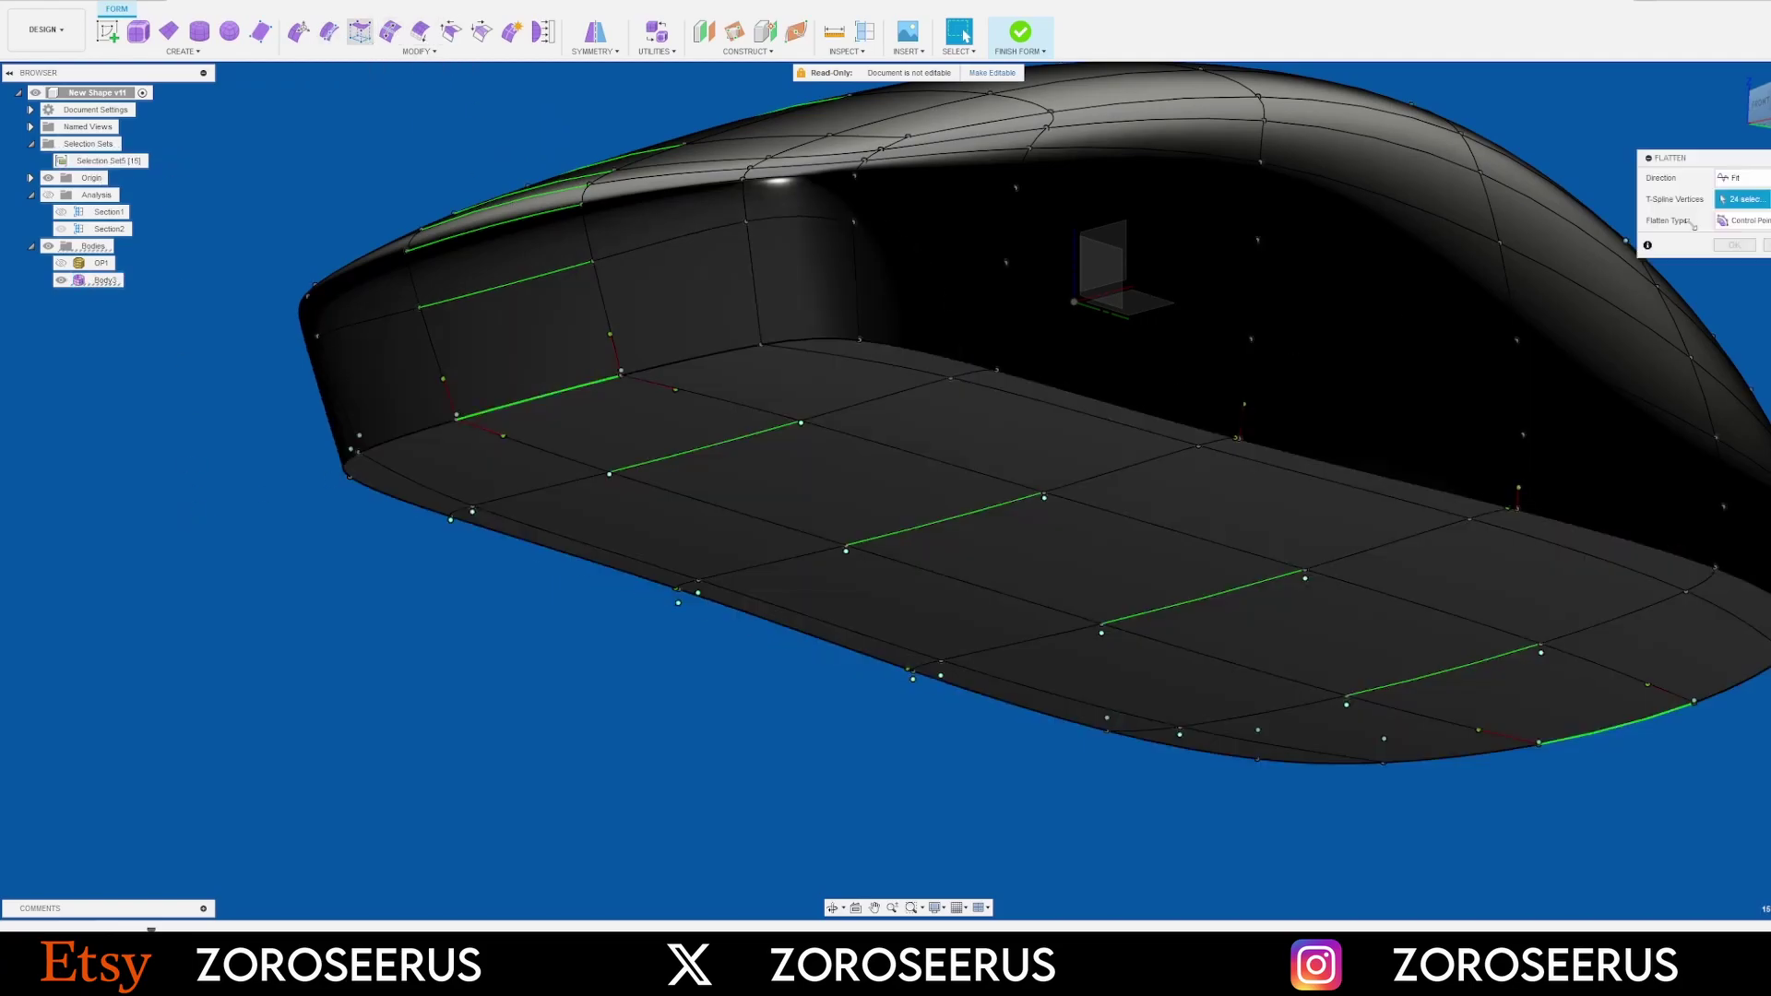
scroll(1198, 605, "down", 4)
mouse_move(1103, 438)
middle_mouse_down("shift")
mouse_move(1098, 539)
mouse_move(1090, 456)
middle_mouse_up("shift")
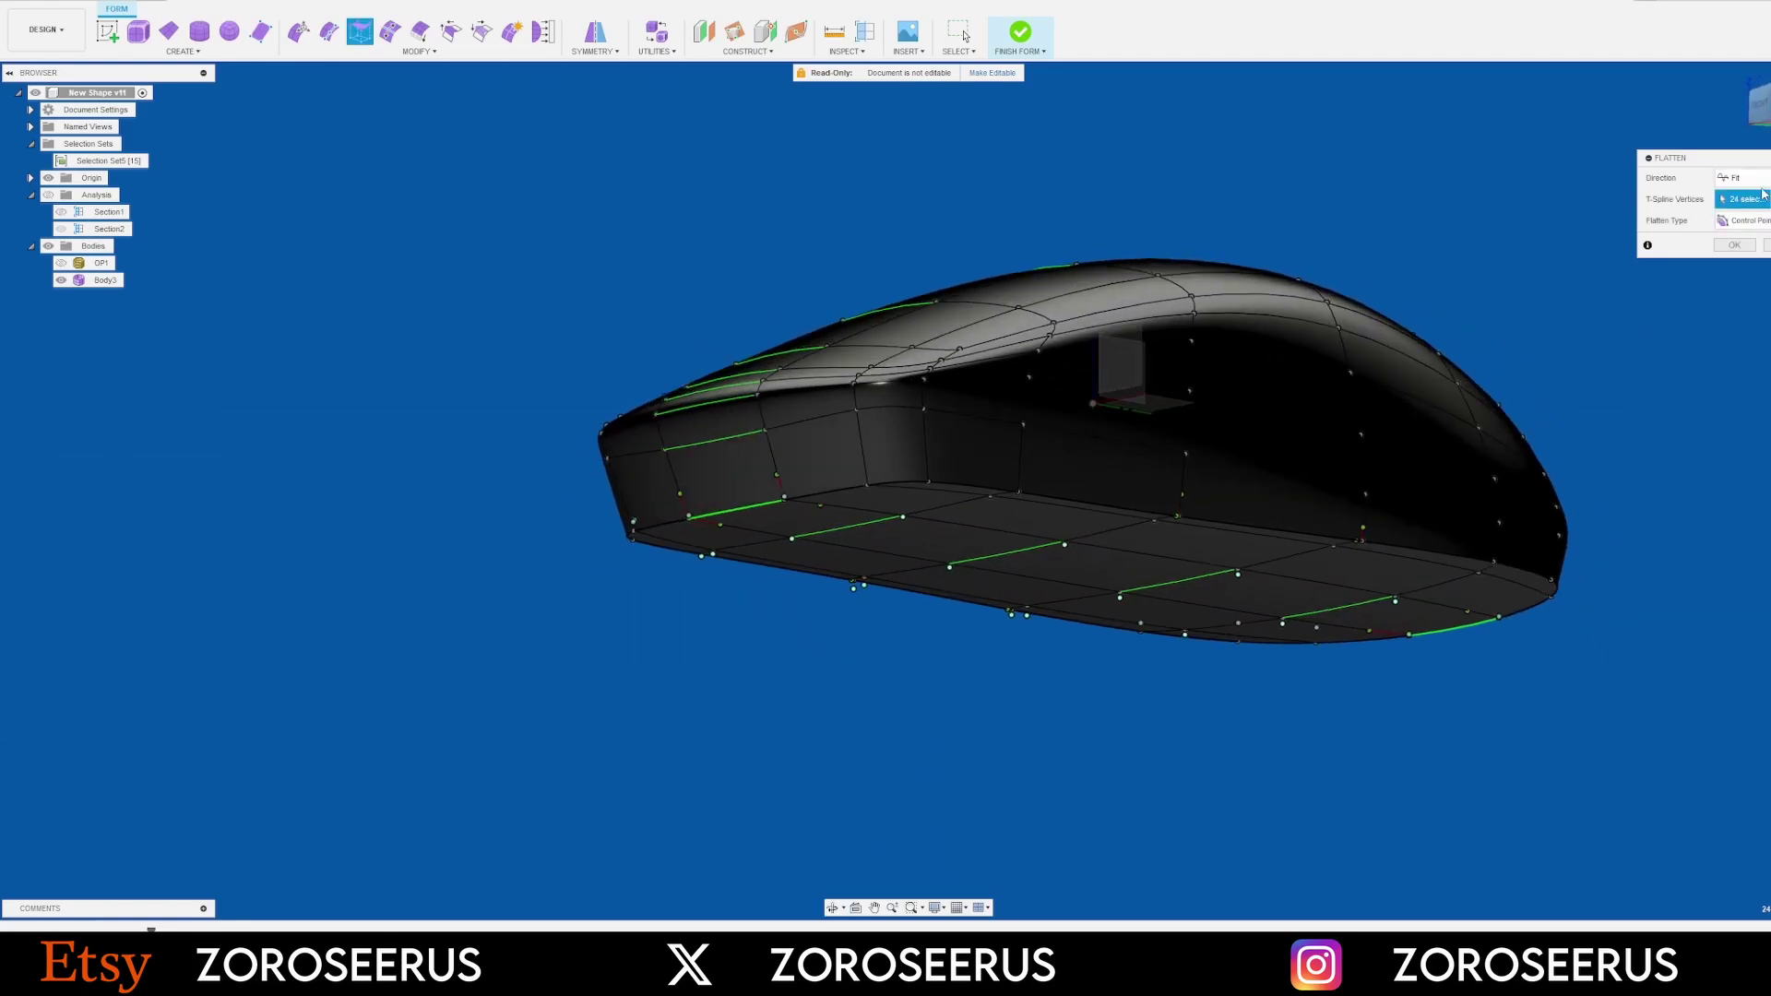
left_click(1749, 226)
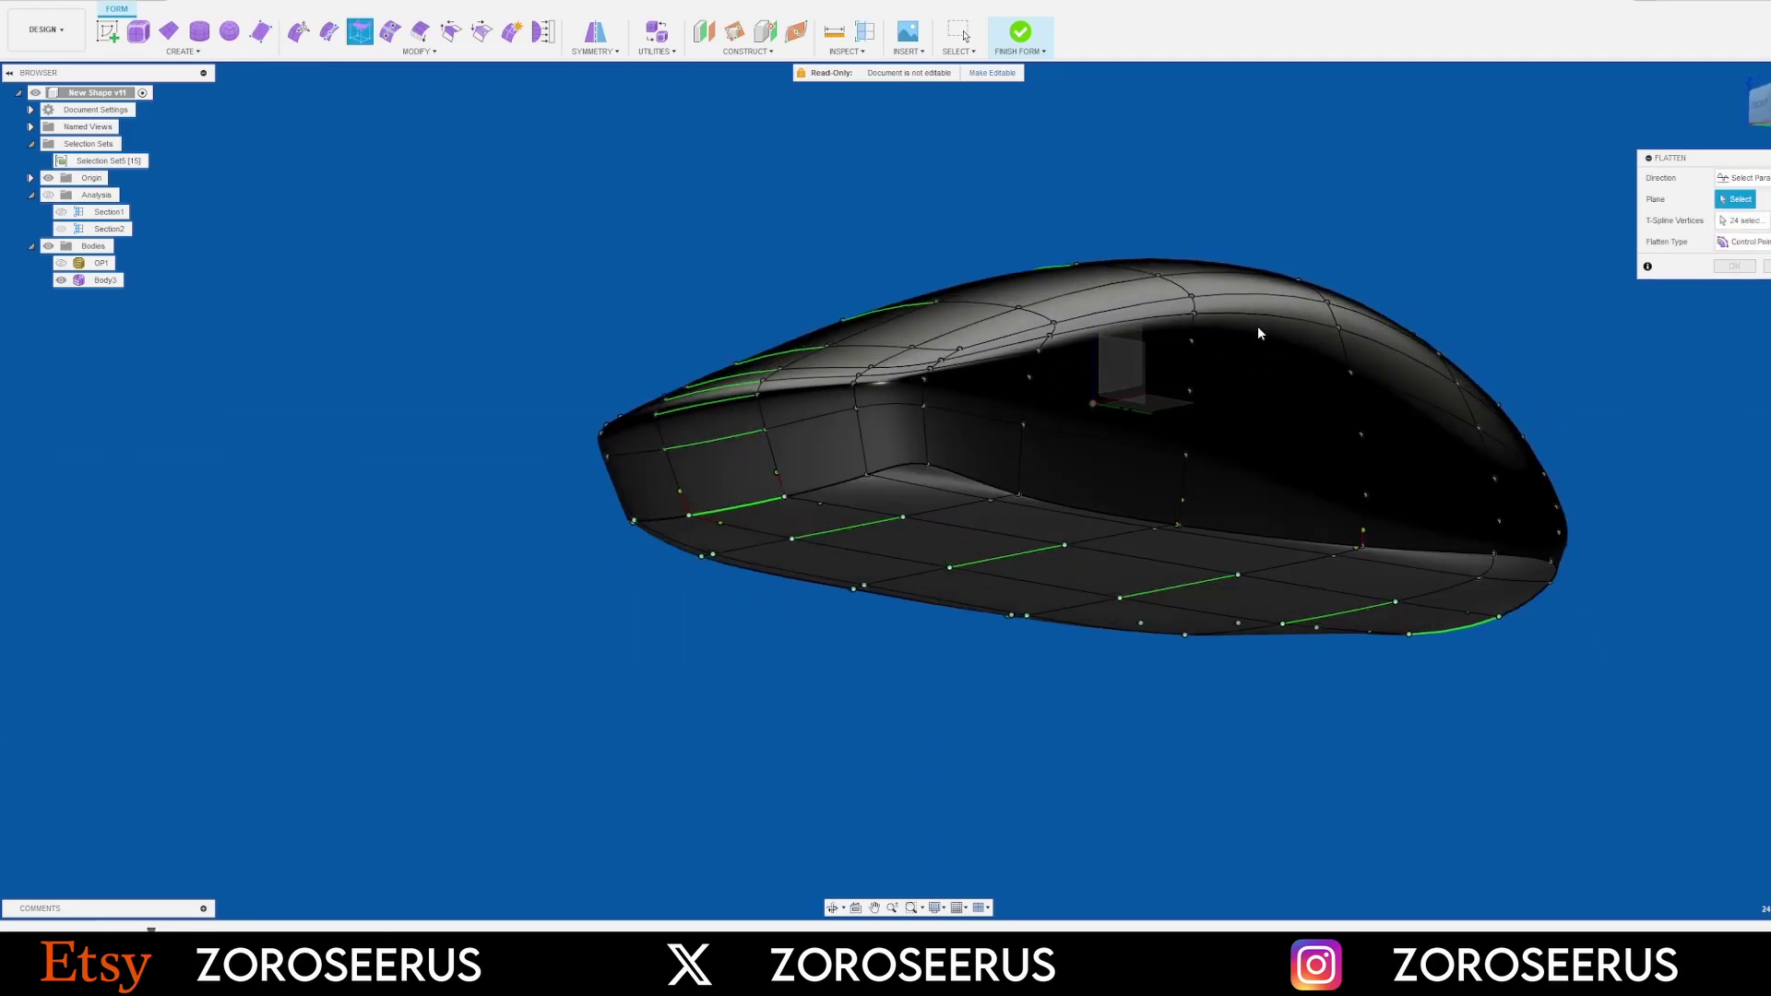
left_click(1160, 406)
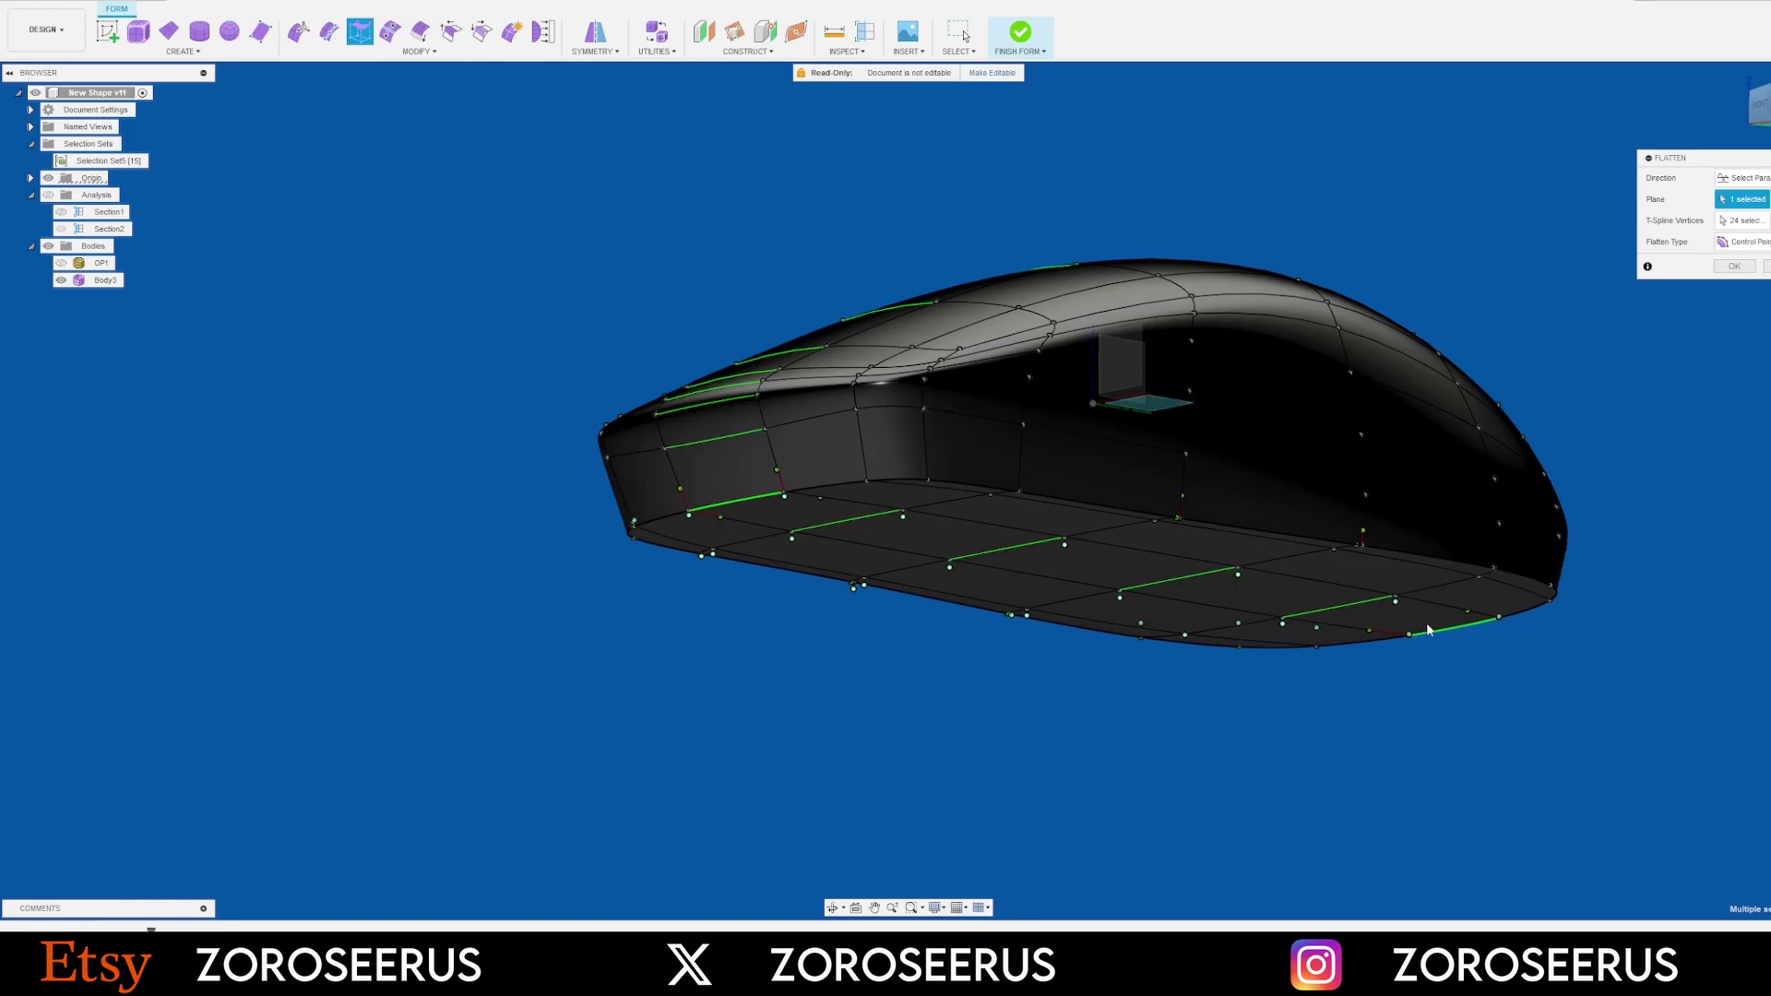
middle_click_drag(1483, 590, 1384, 626, "shift")
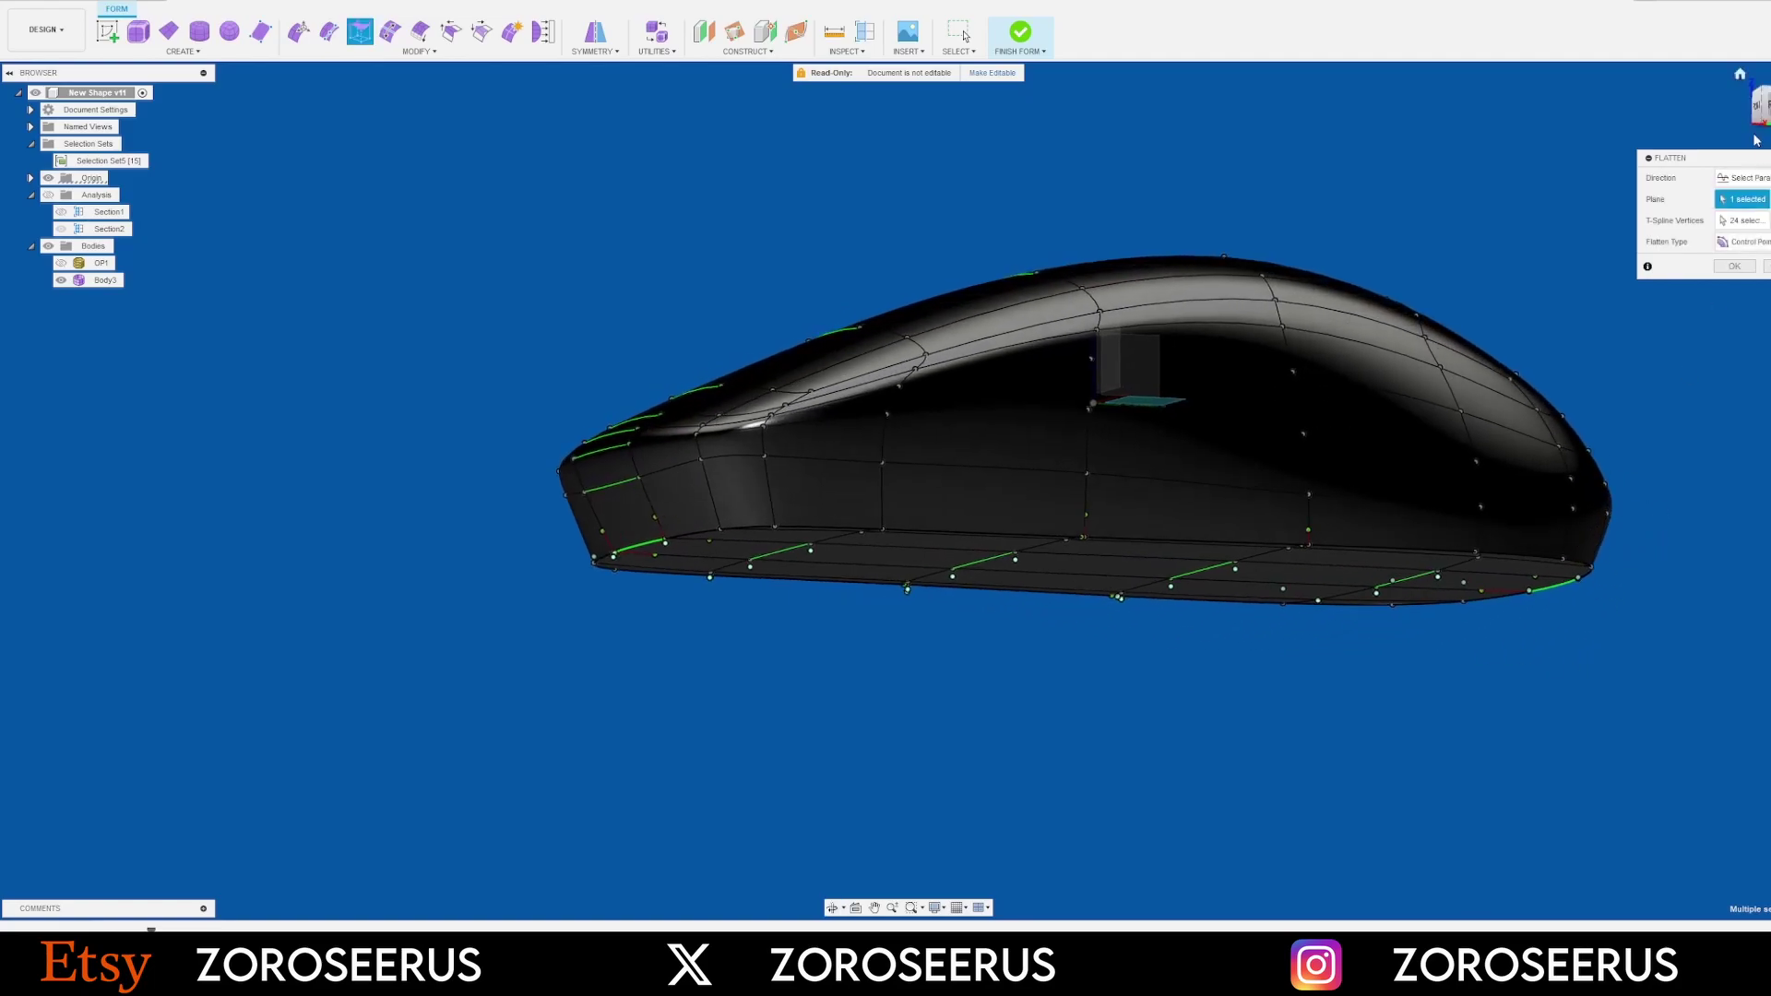
middle_click_drag(1178, 412, 1169, 411, "shift")
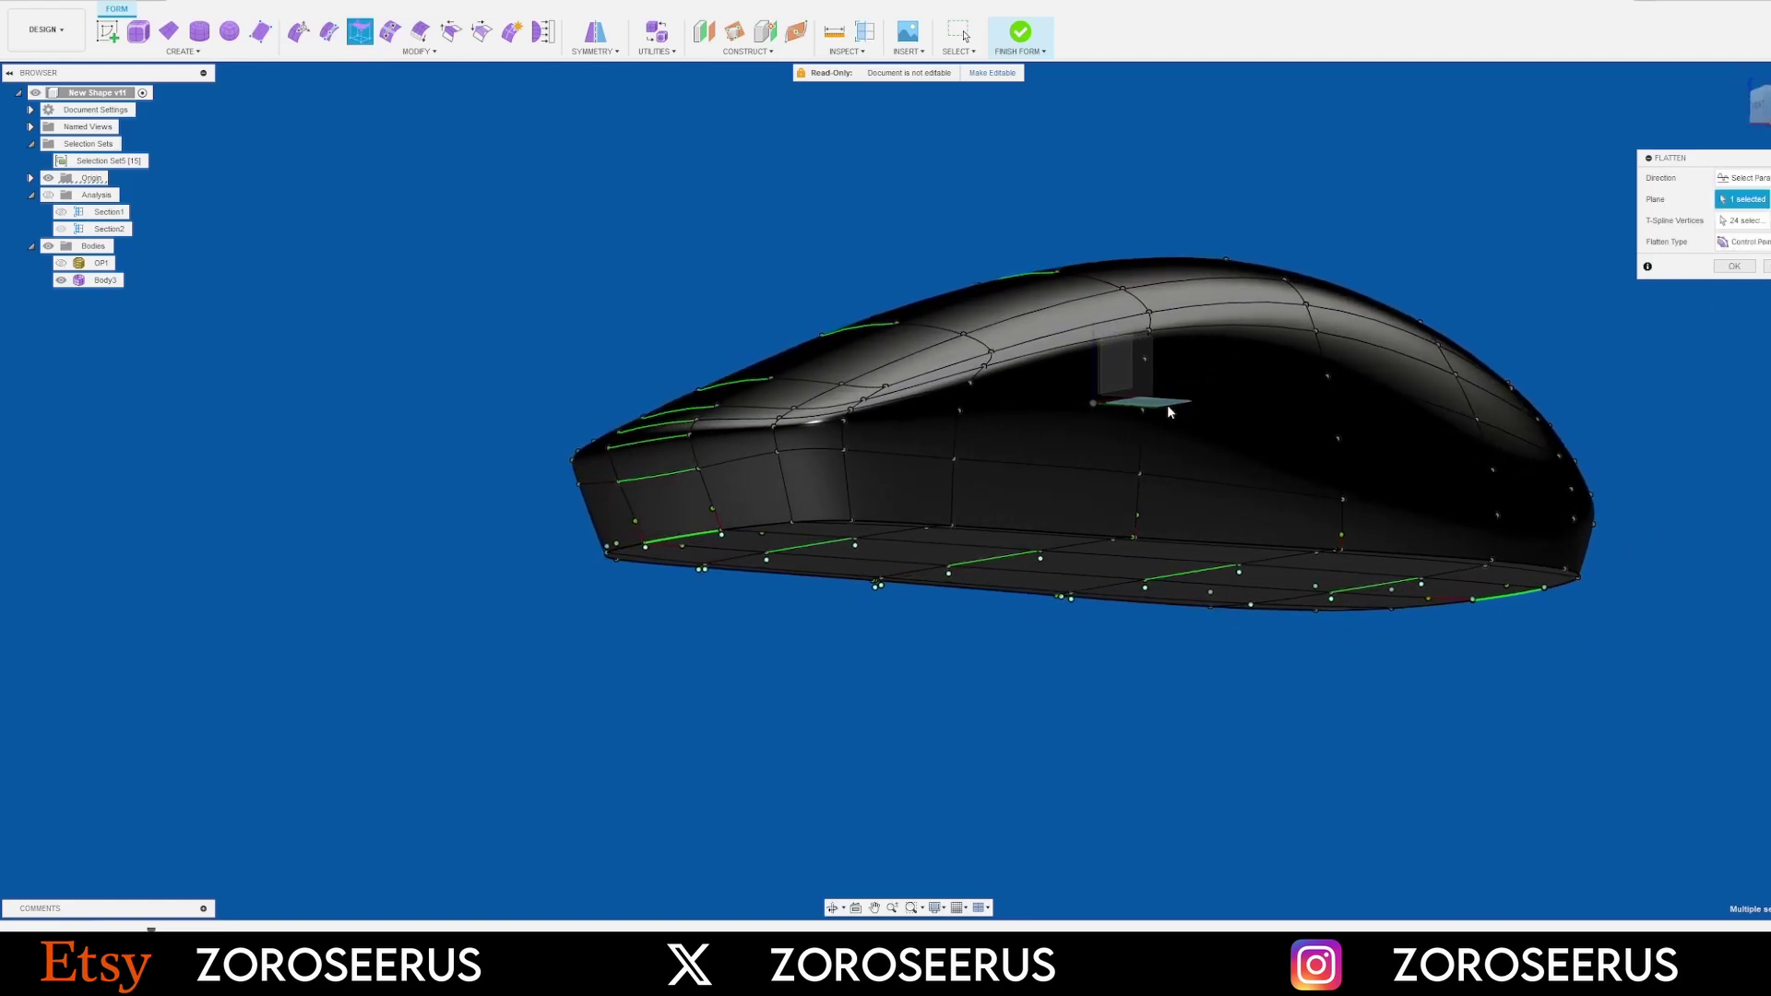
left_click(1733, 266)
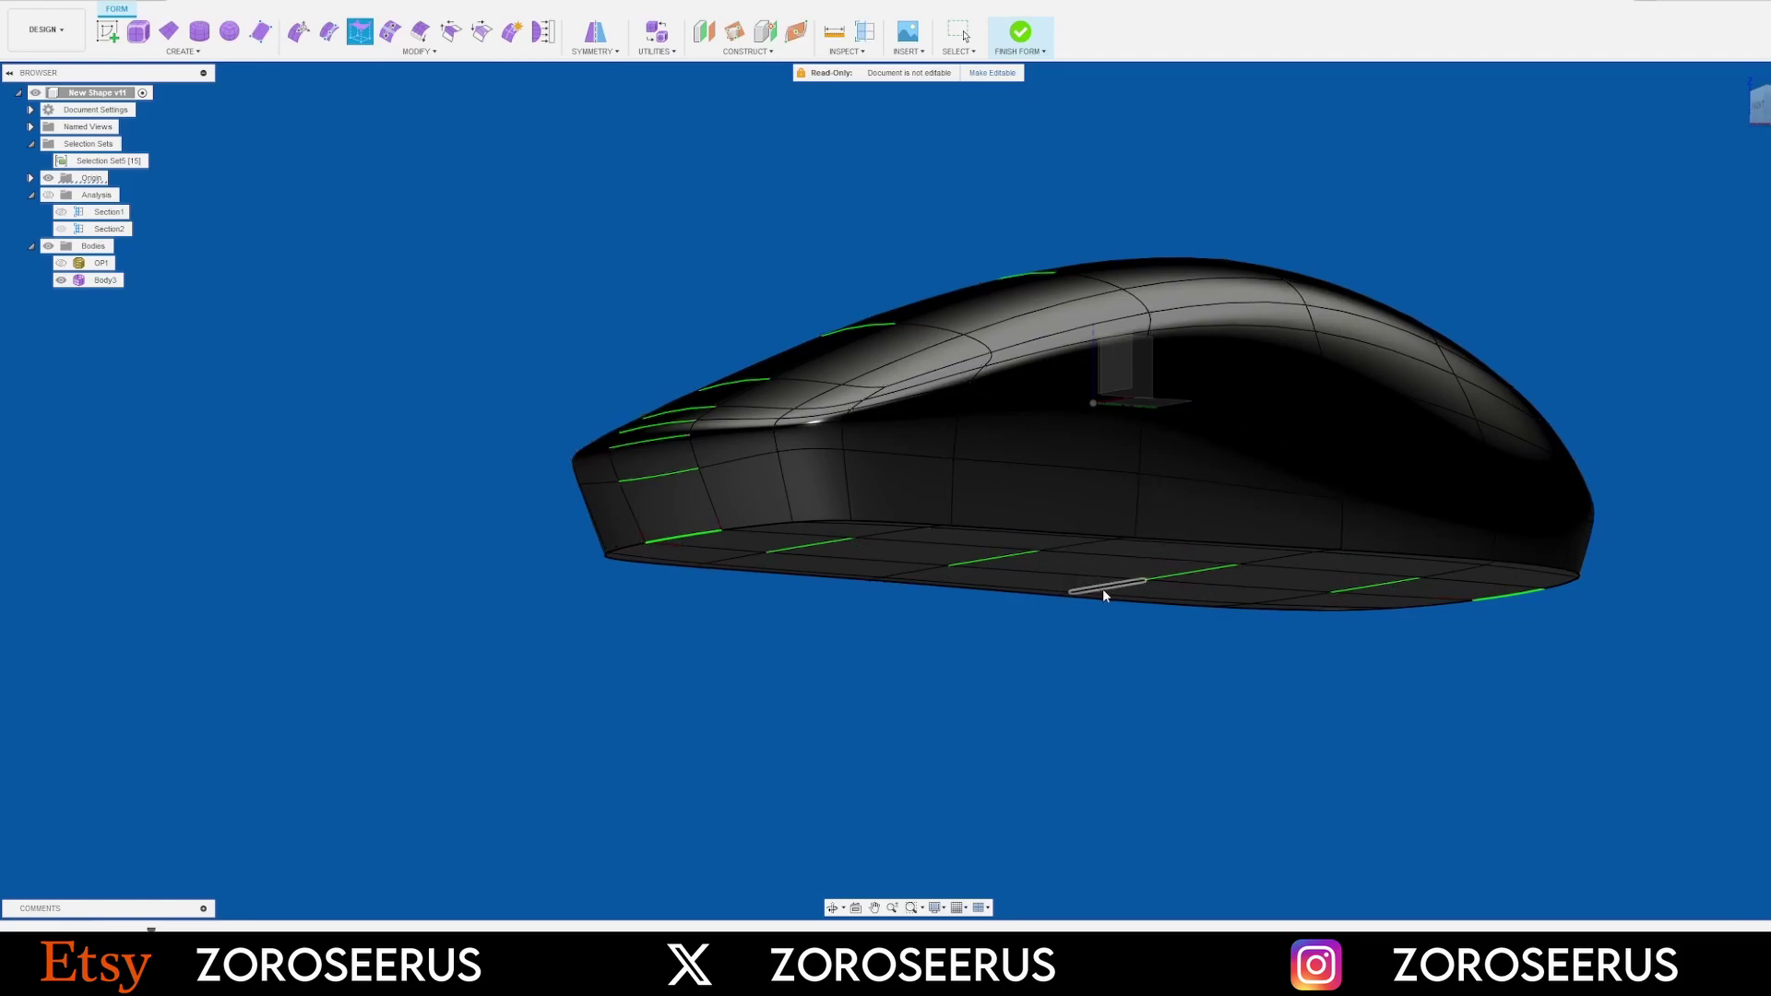
Reselect the saved bottom faces and move them 1 mm downward with Edit Form
scroll(1103, 589, "up", 10)
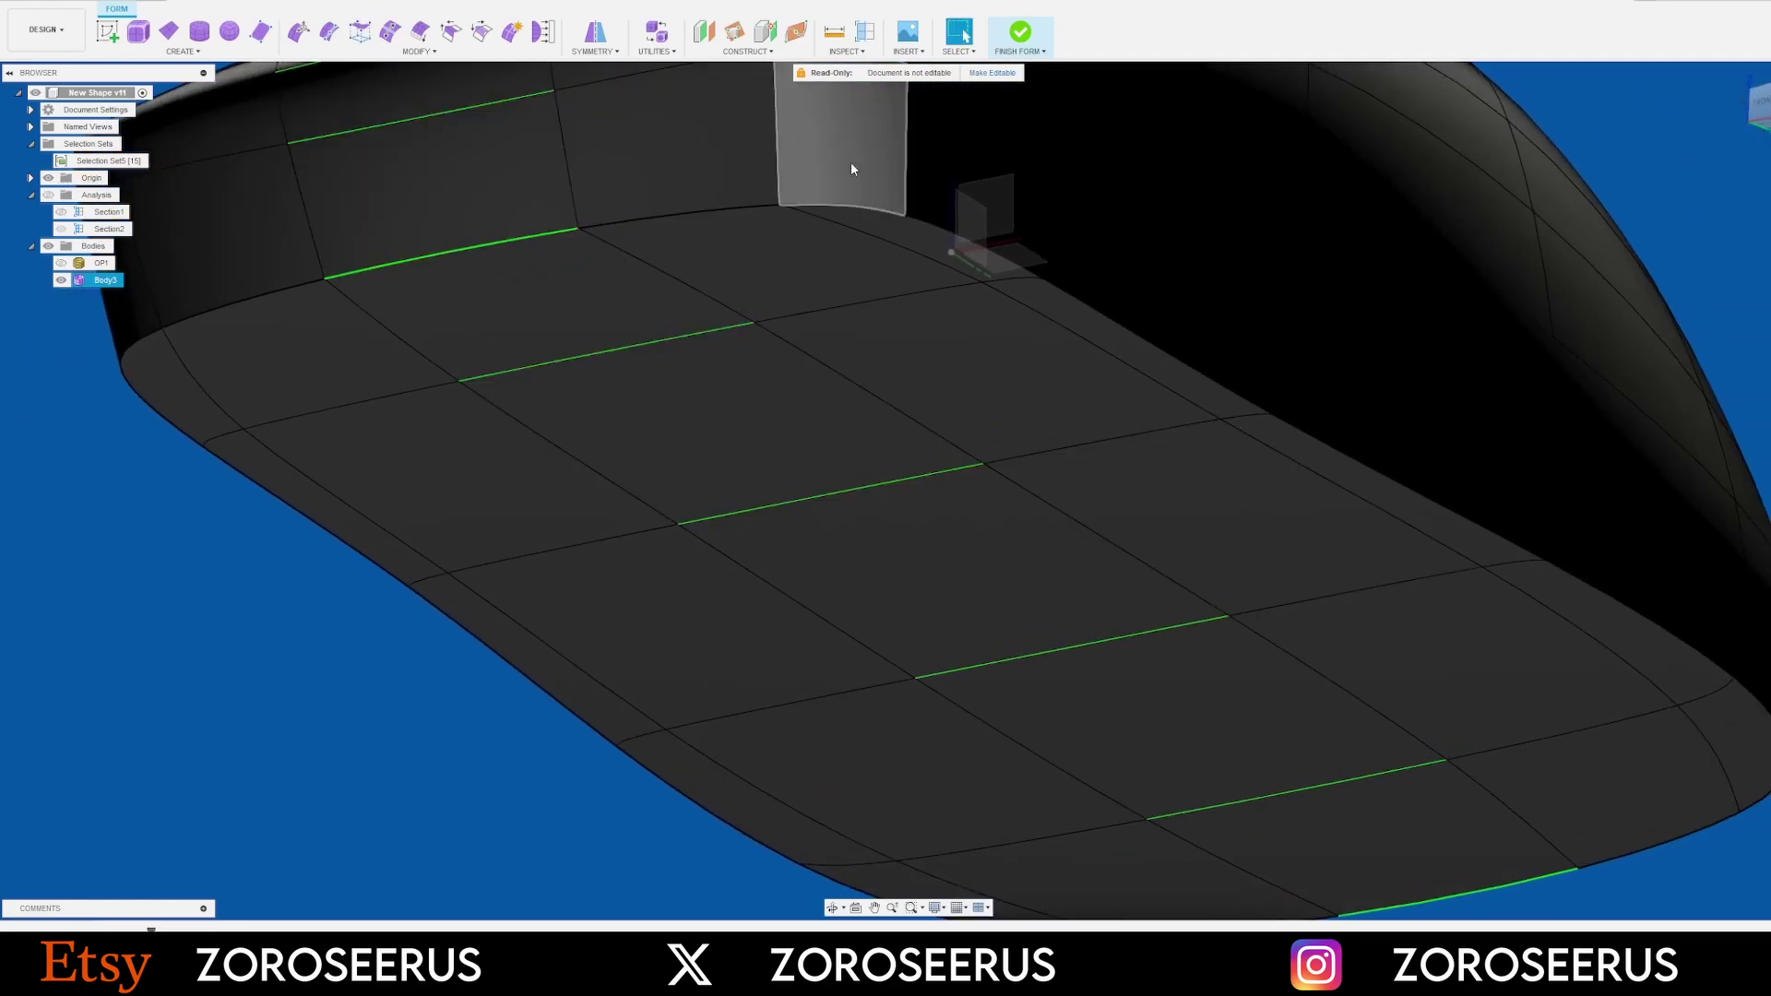
scroll(943, 251, "up", 2)
scroll(931, 238, "down", 4)
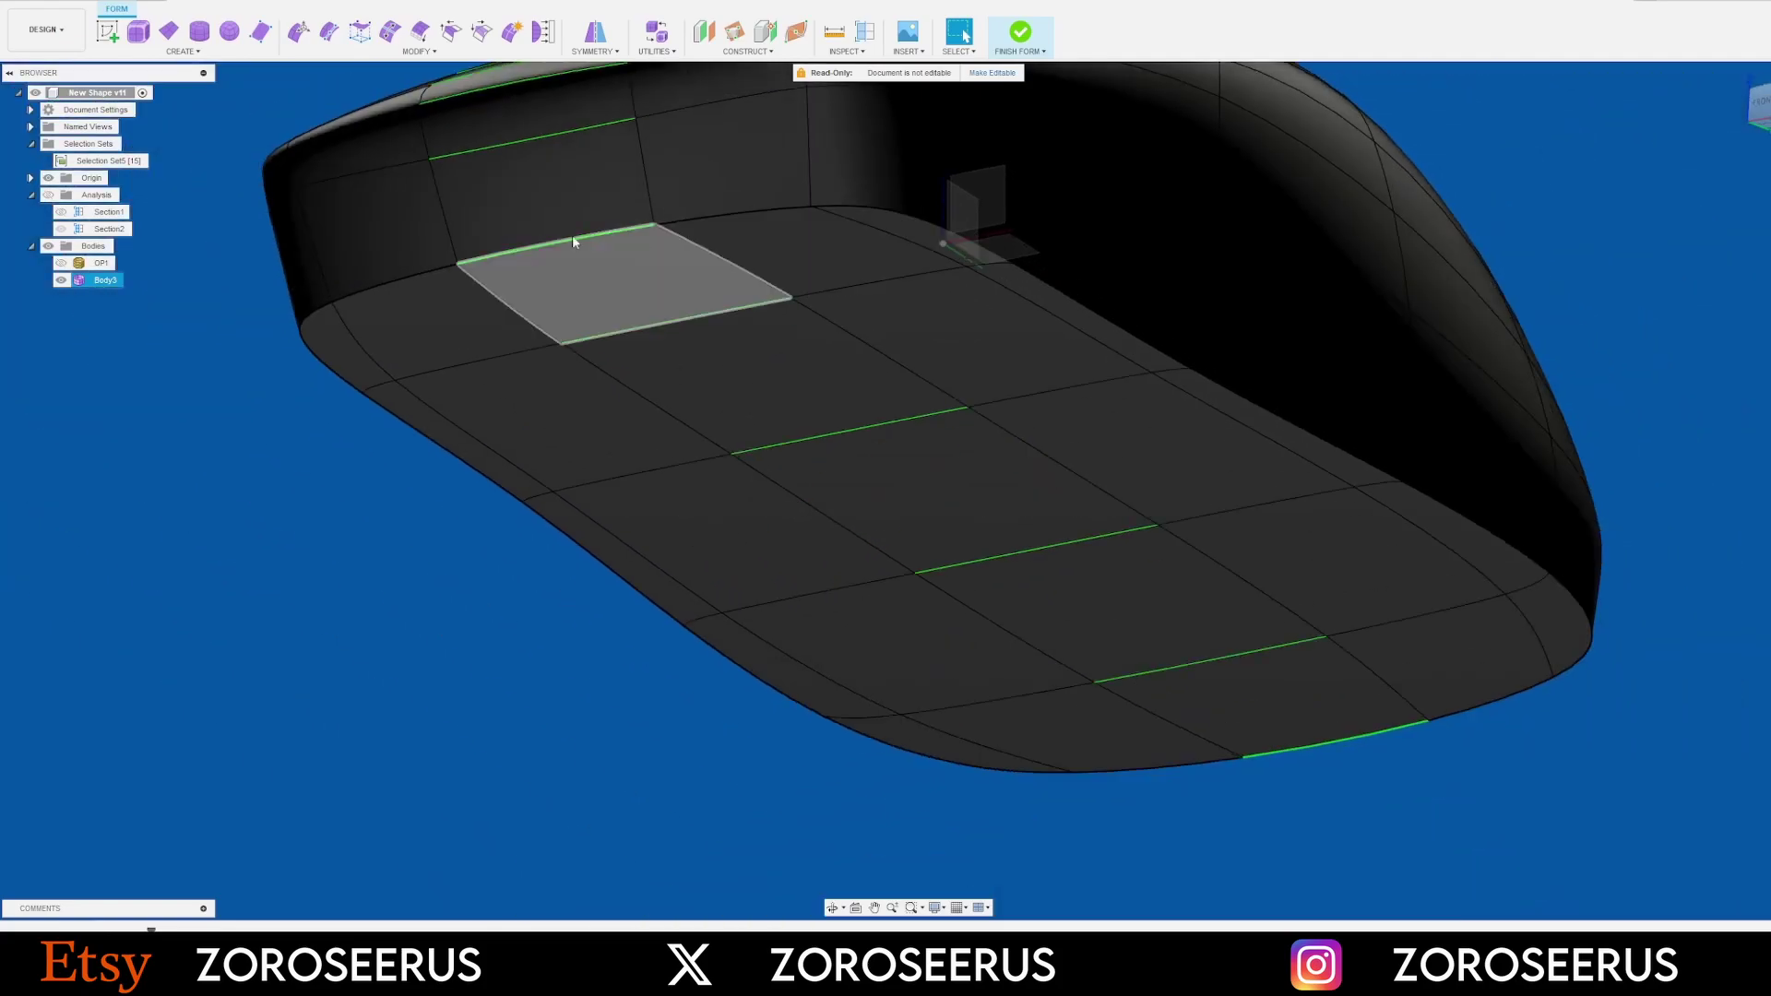
left_click(102, 160)
middle_click_drag(1149, 412, 1158, 572)
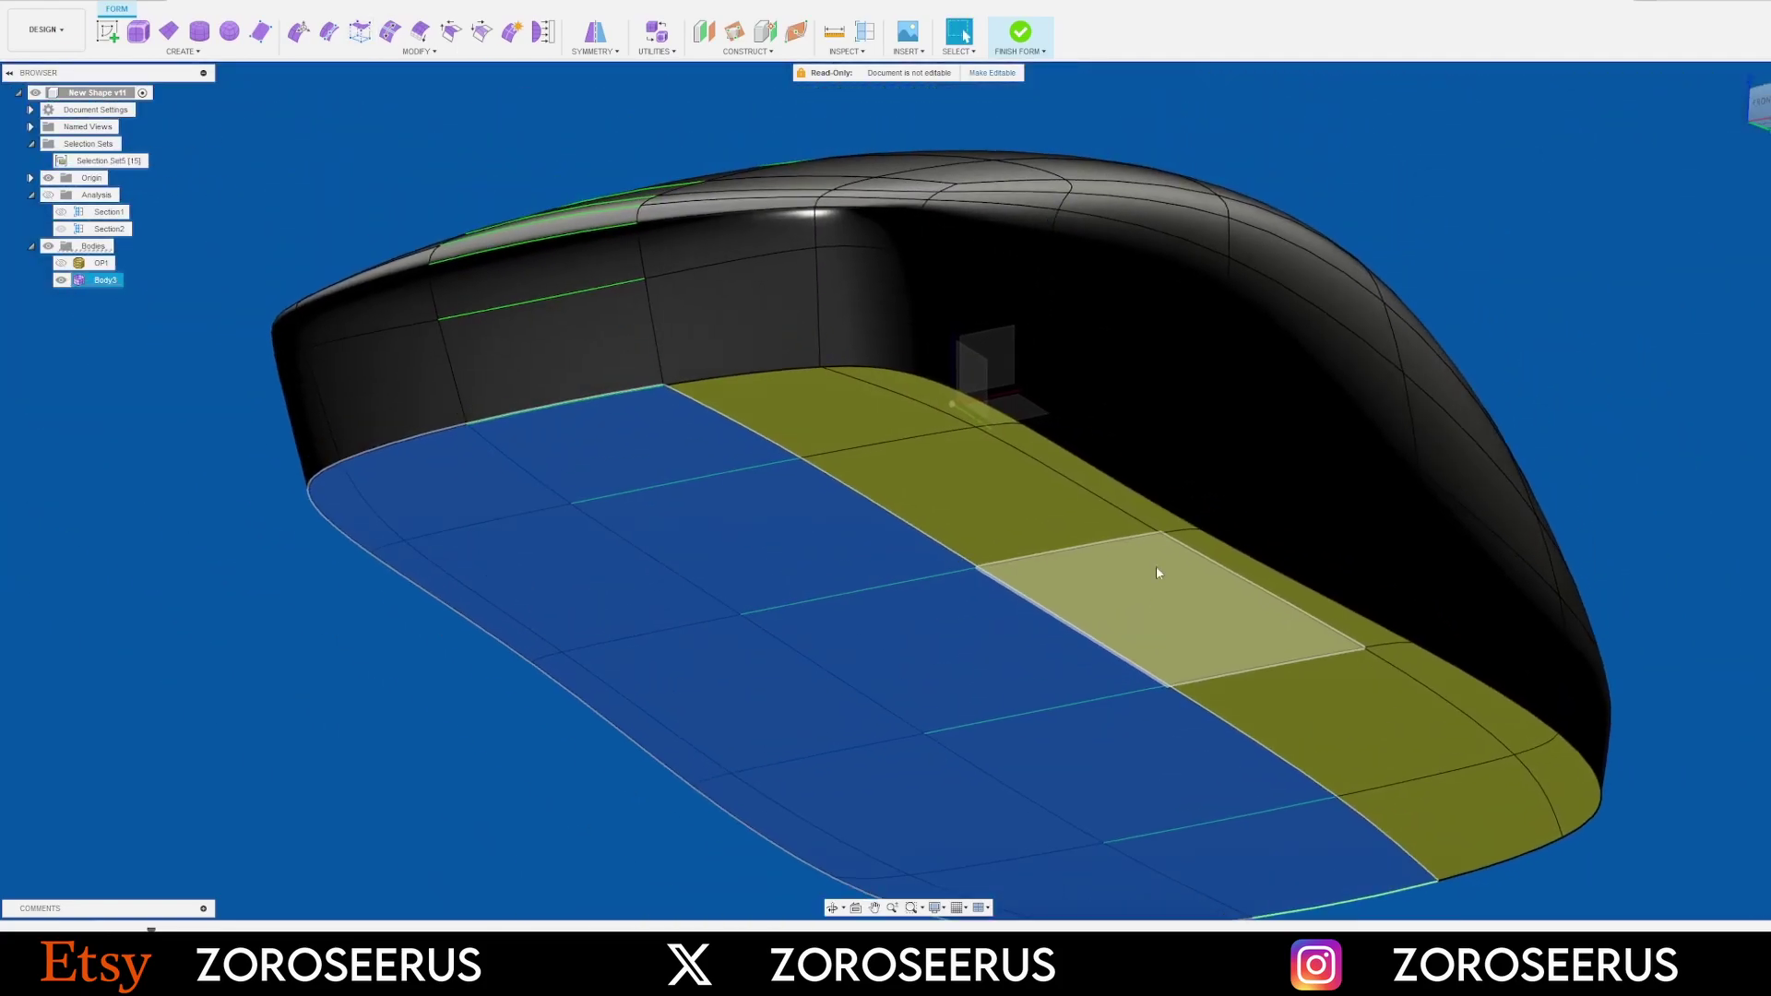
left_click(299, 33)
left_click_drag(799, 639, 799, 653)
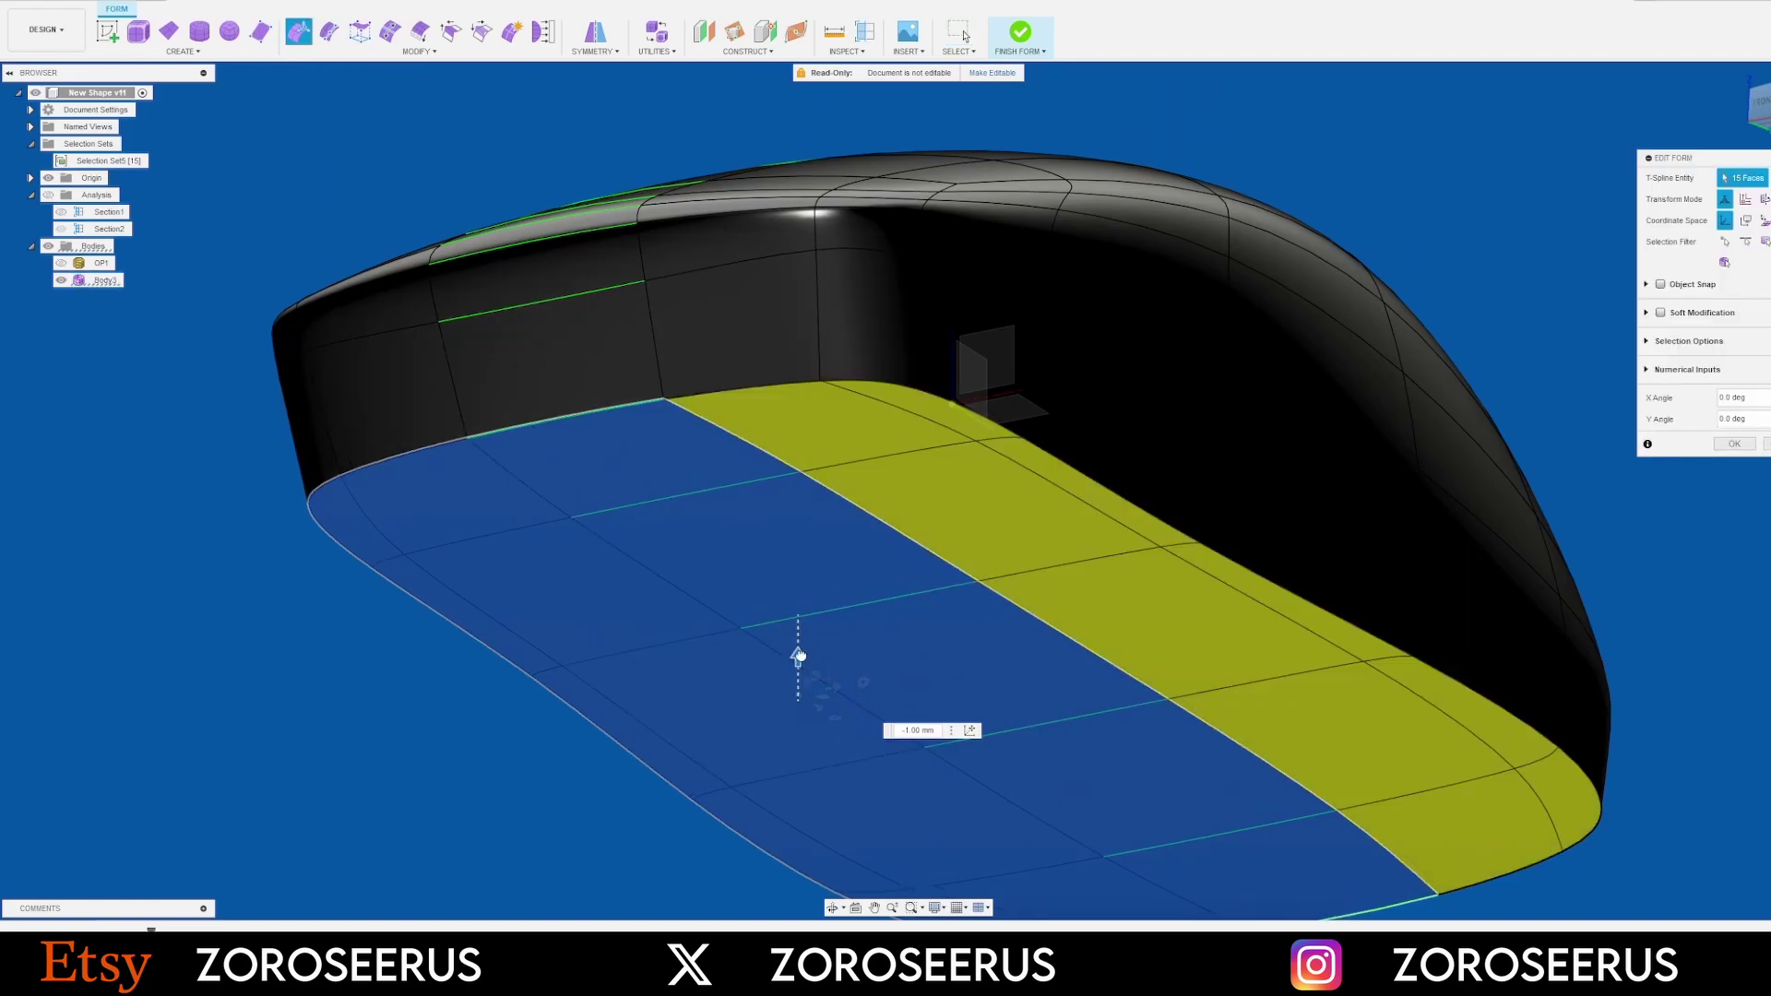
key("Return")
left_click(1583, 411)
Examine the form's side profile and flattened base in a straight side view
middle_click_drag(1583, 411, 1384, 480, "shift")
scroll(1264, 507, "down", 3)
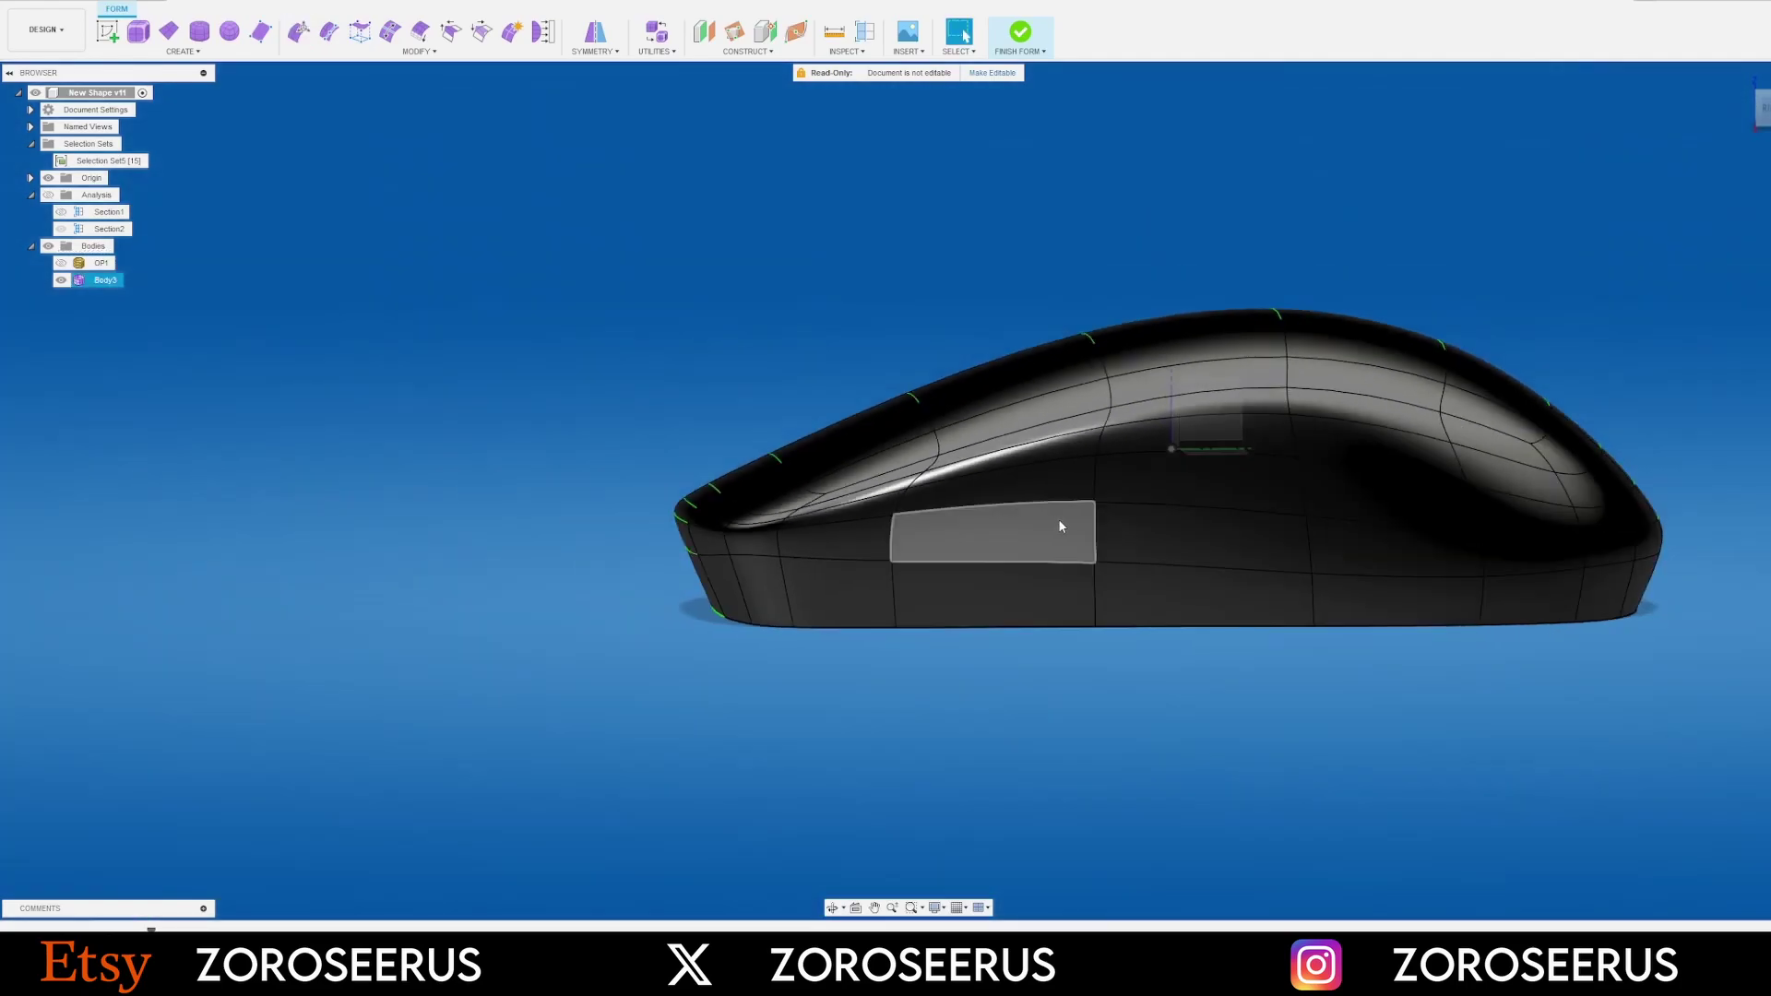
mouse_move(1059, 525)
middle_mouse_down("shift")
mouse_move(987, 526)
mouse_move(1061, 513)
middle_mouse_up("shift")
middle_click_drag(1162, 455, 1209, 453, "shift")
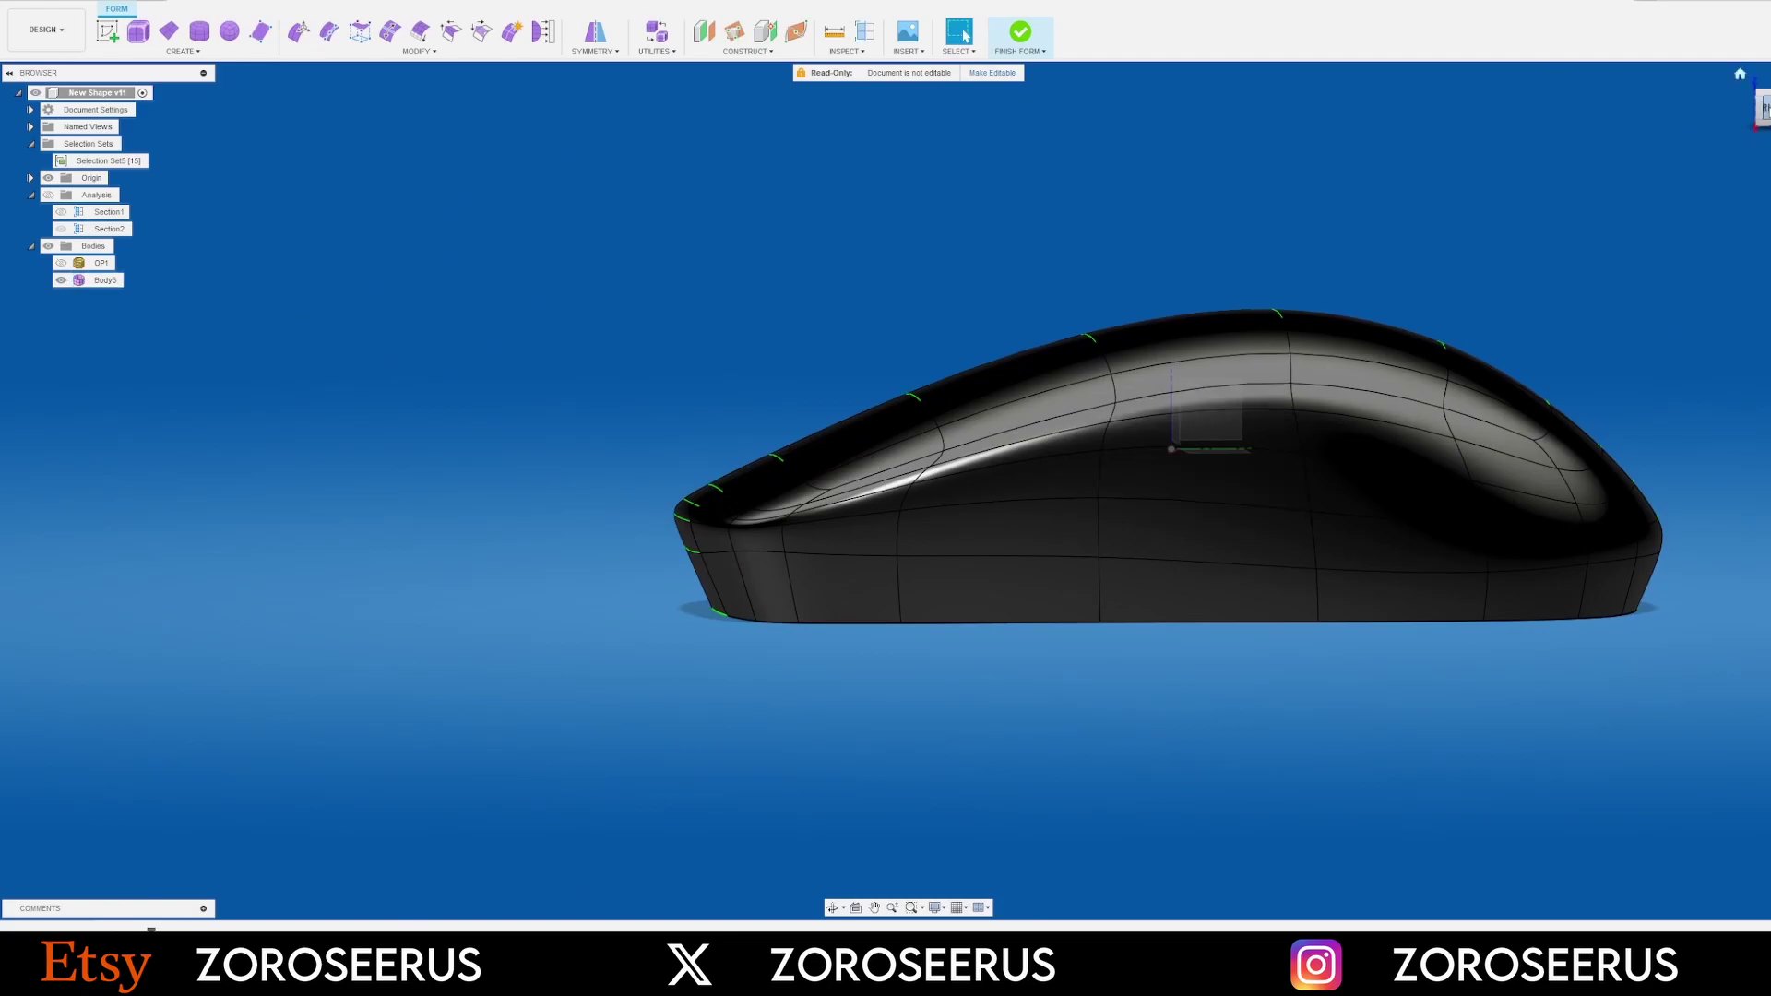
left_click(1767, 108)
scroll(1422, 241, "up", 1)
middle_click_drag(1422, 242, 1140, 208)
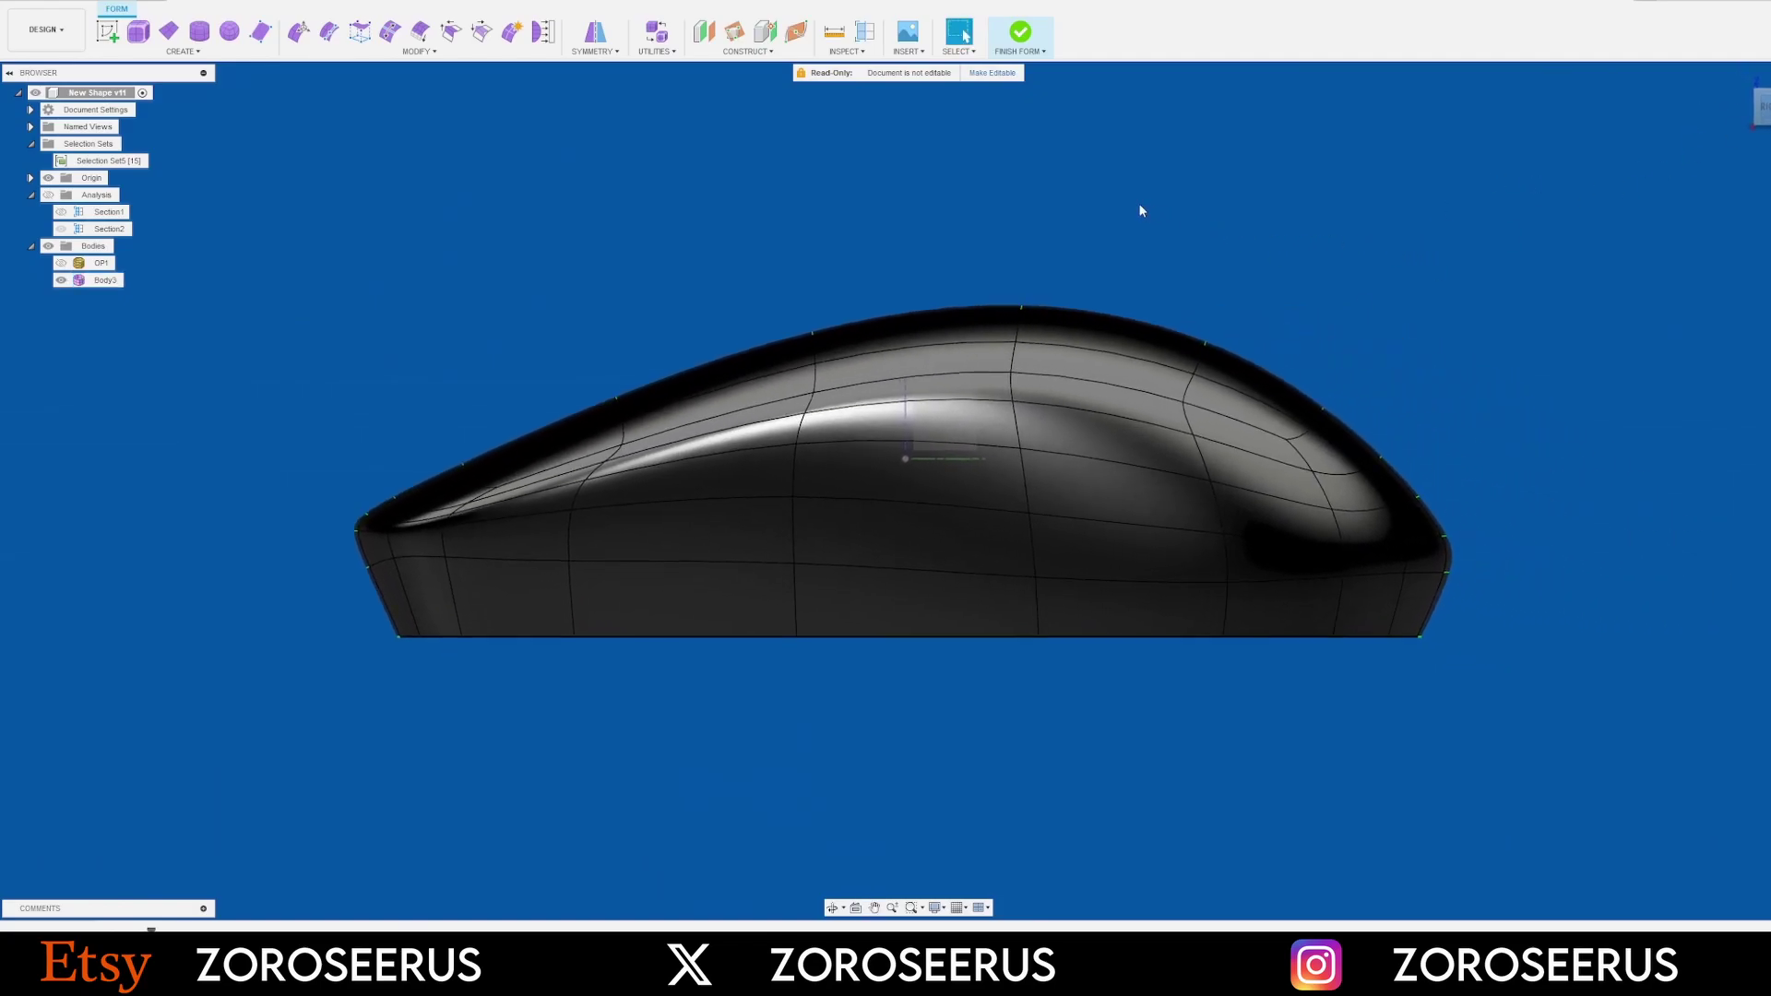
Show the OP1 body over the form to compare the shapes, hide it again, and examine the form's top and front
left_click(61, 263)
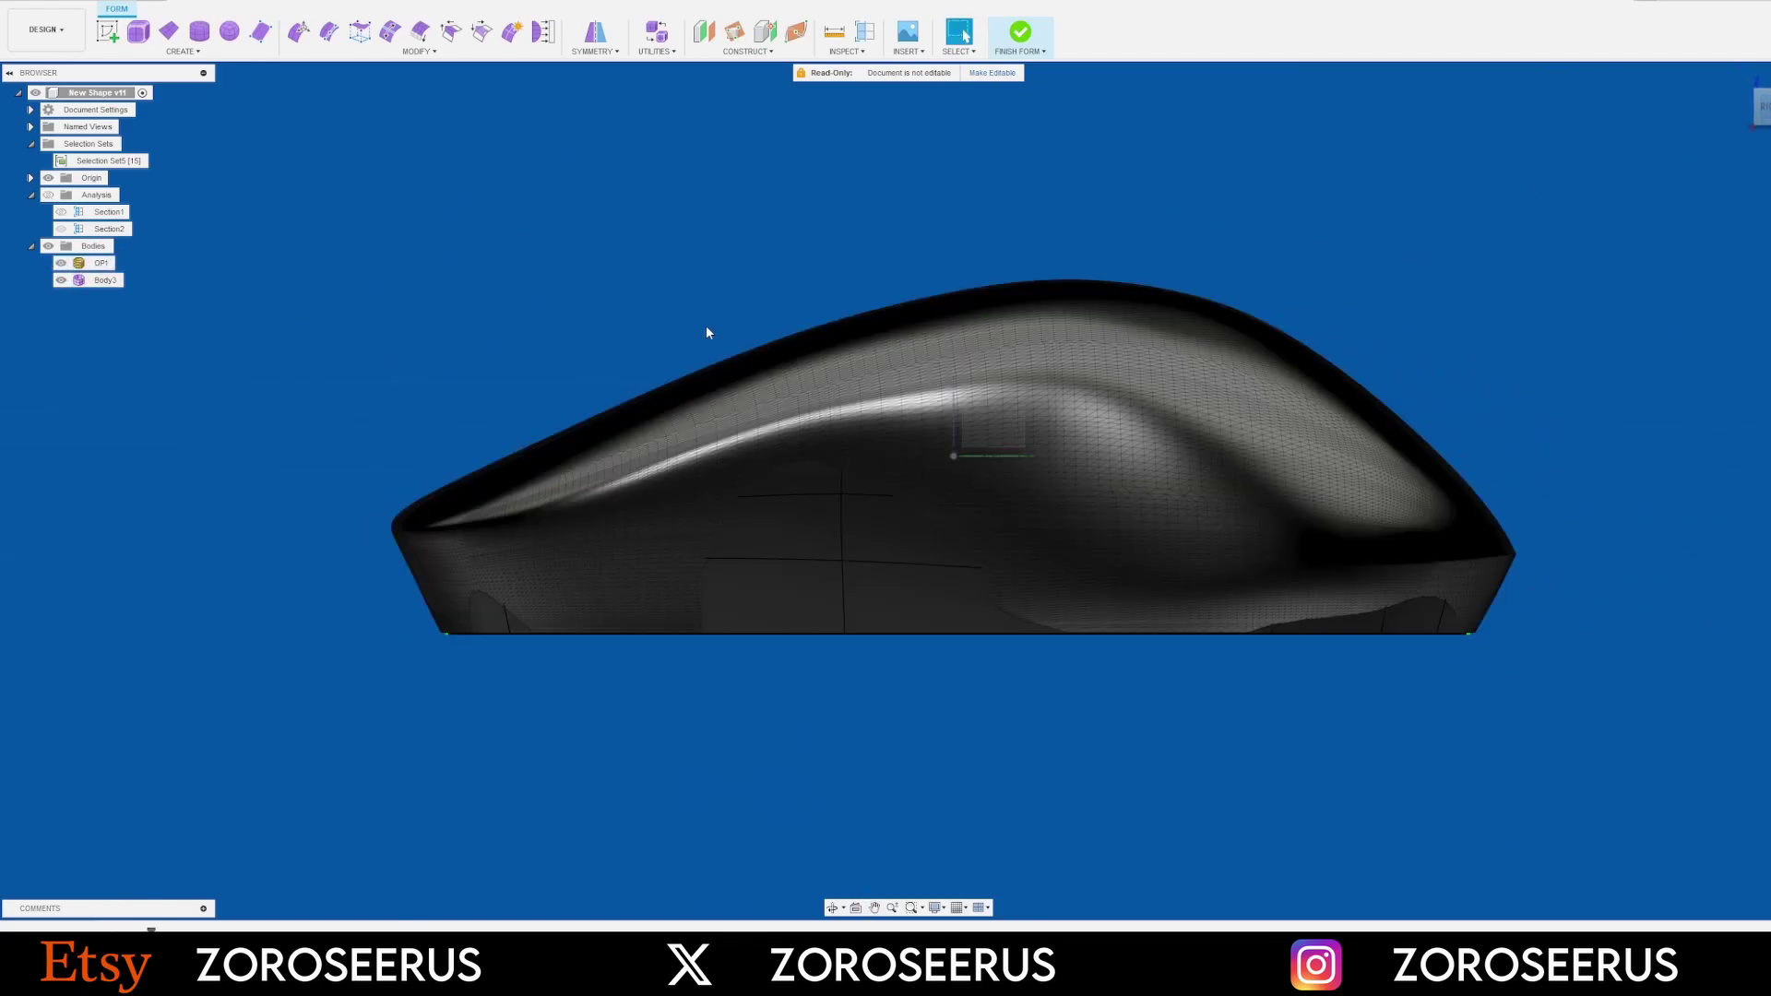
left_click(556, 428)
left_click(707, 305)
left_click(61, 263)
middle_click_drag(616, 232, 728, 282, "shift")
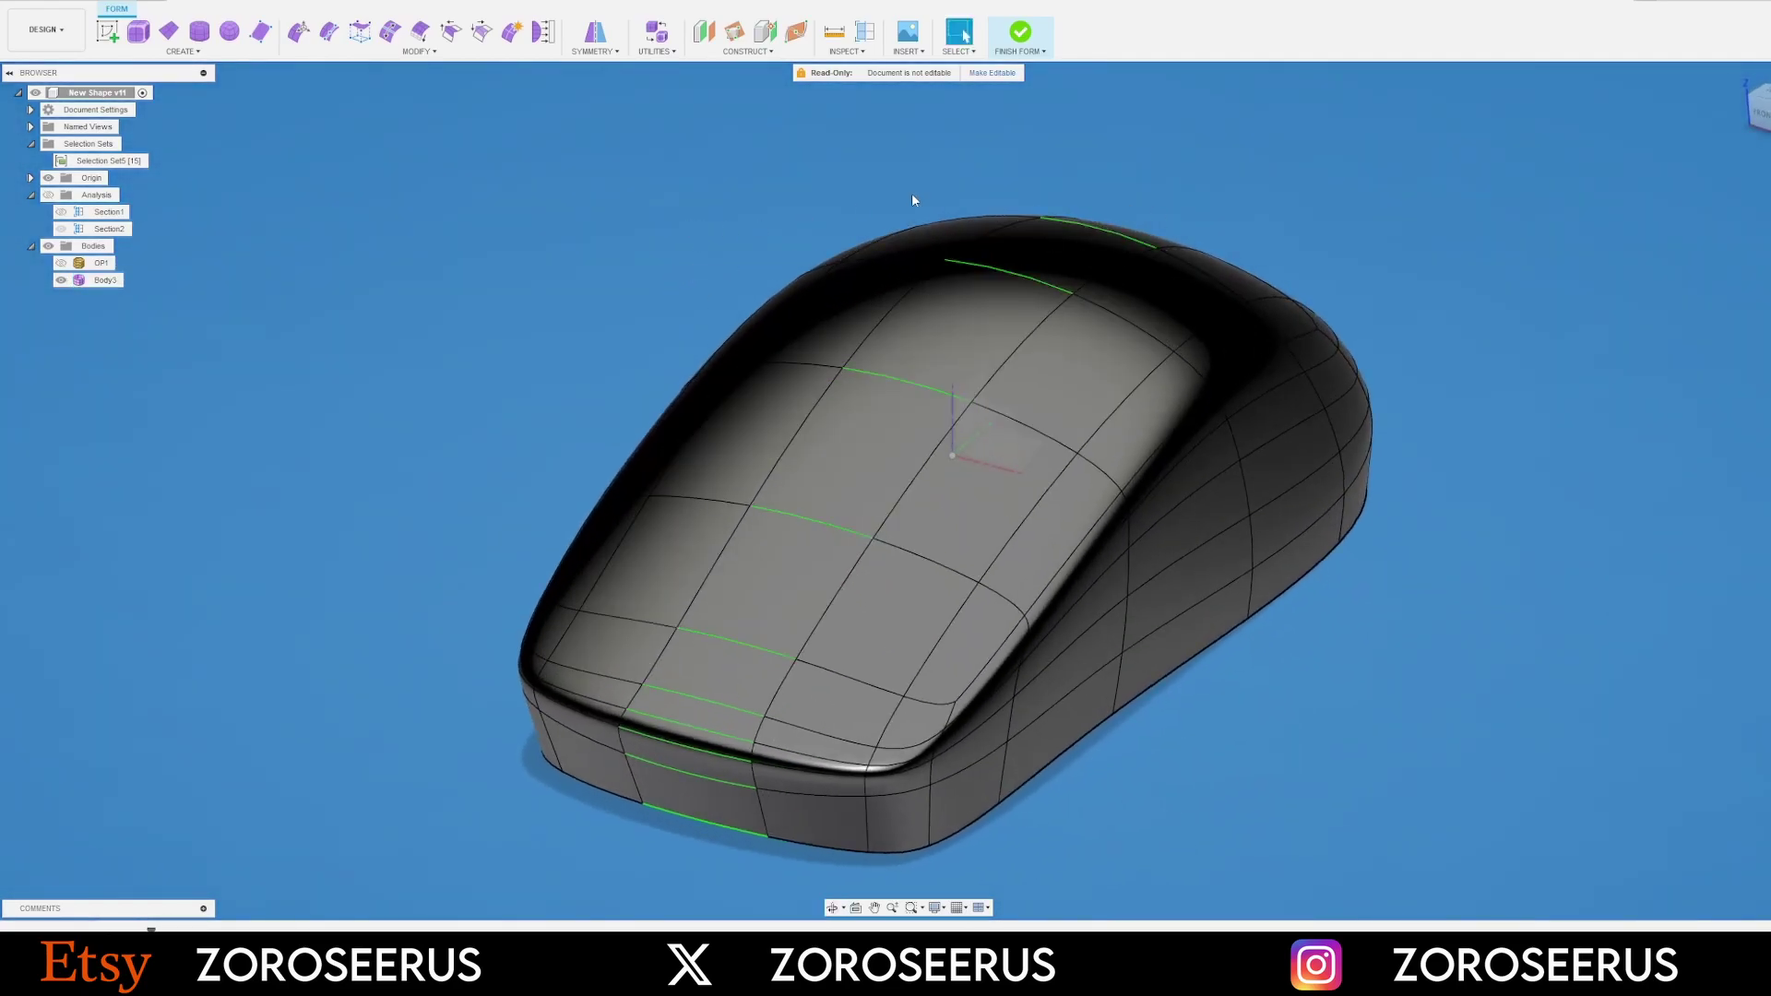
middle_click_drag(1418, 420, 1485, 409, "shift")
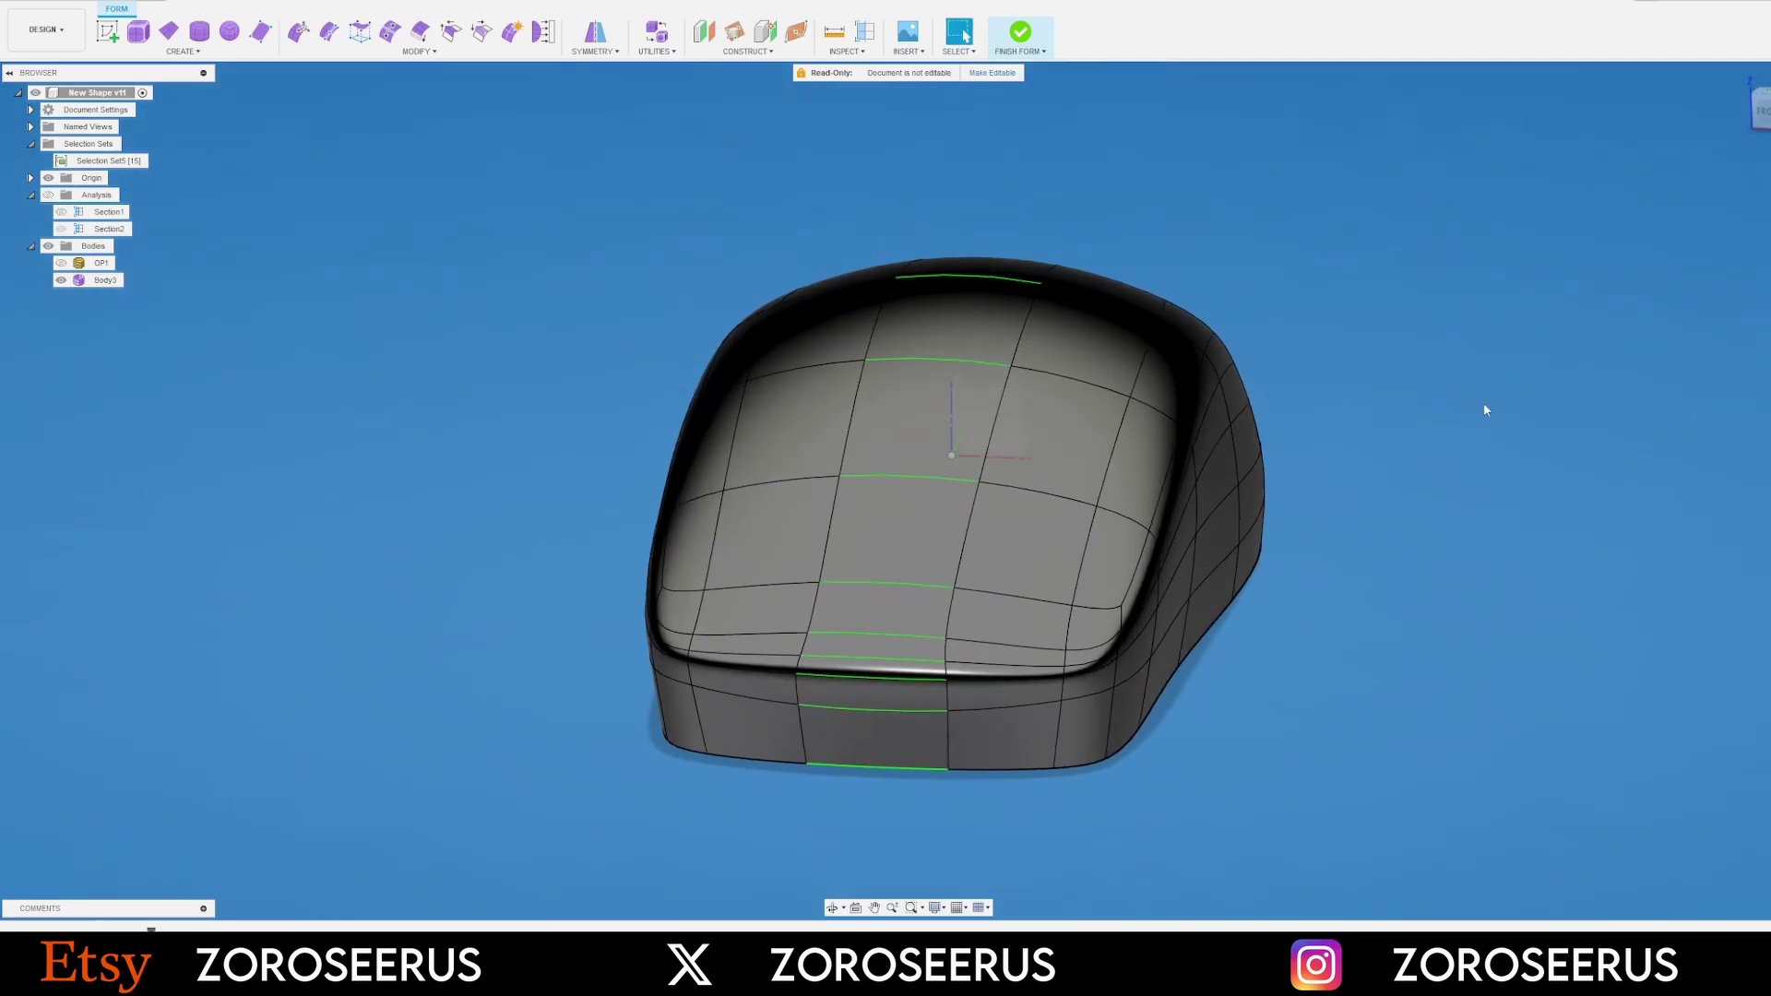
middle_click_drag(1331, 252, 1348, 259, "shift")
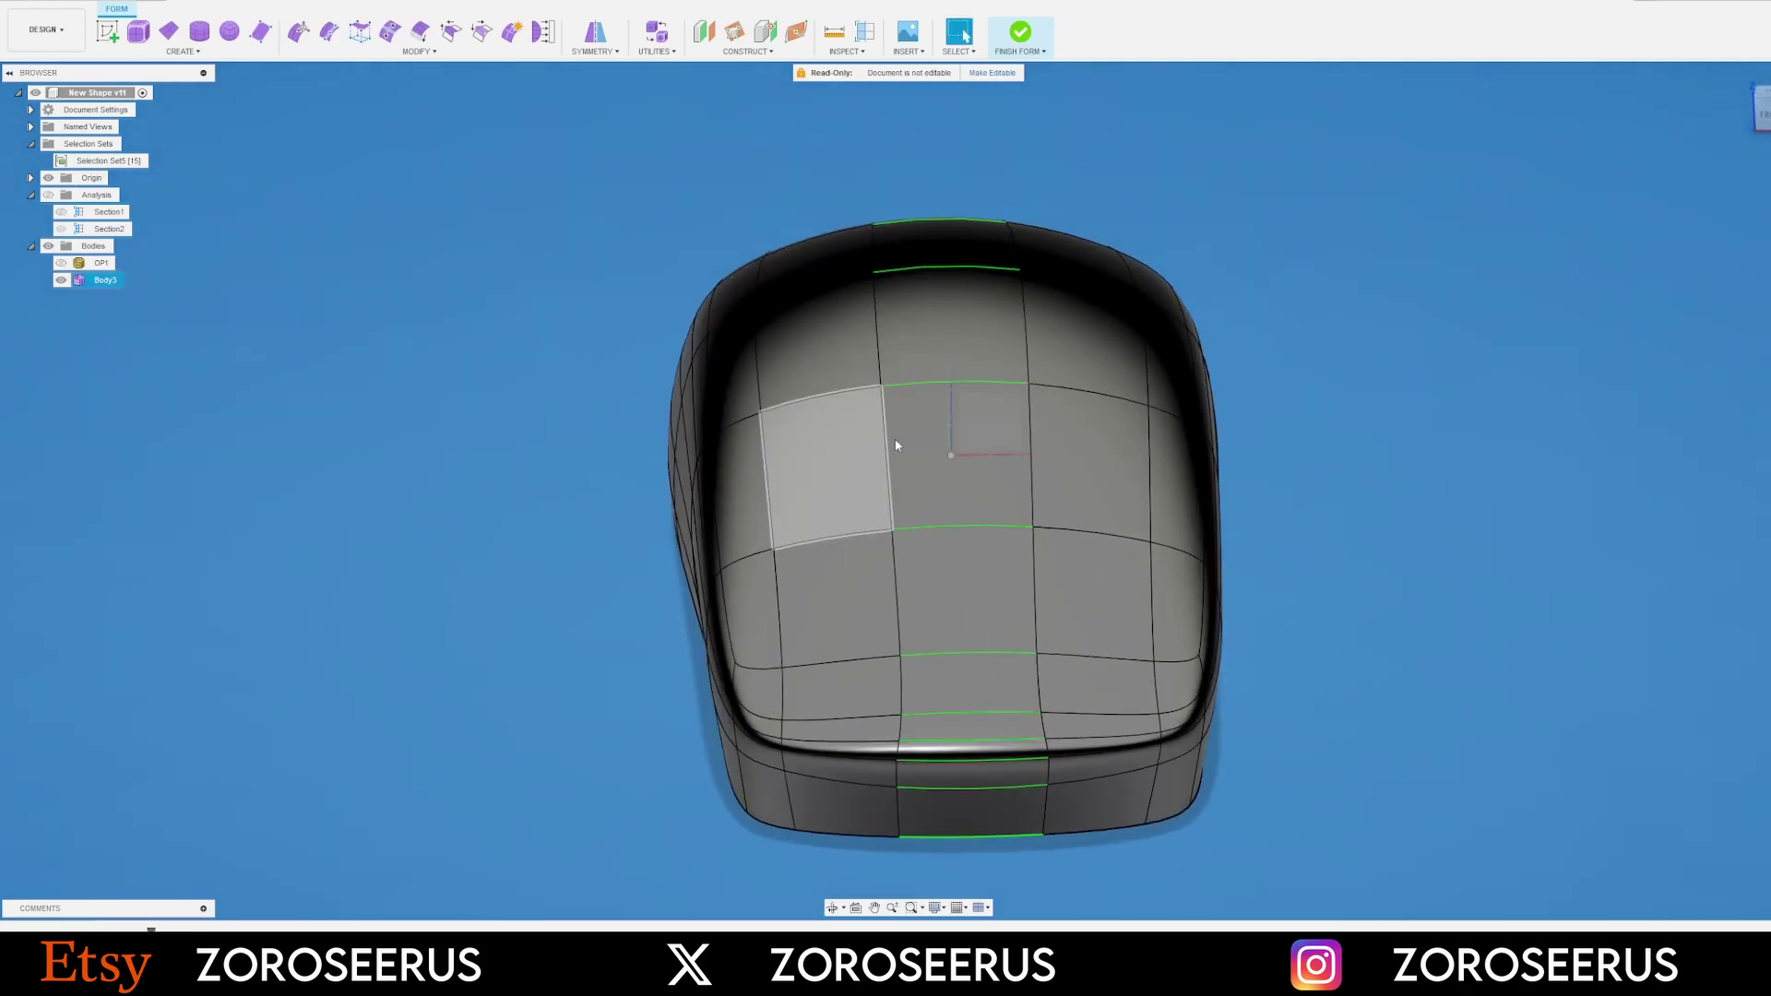
Clear the symmetry of the mouse form body
scroll(1073, 604, "down", 3)
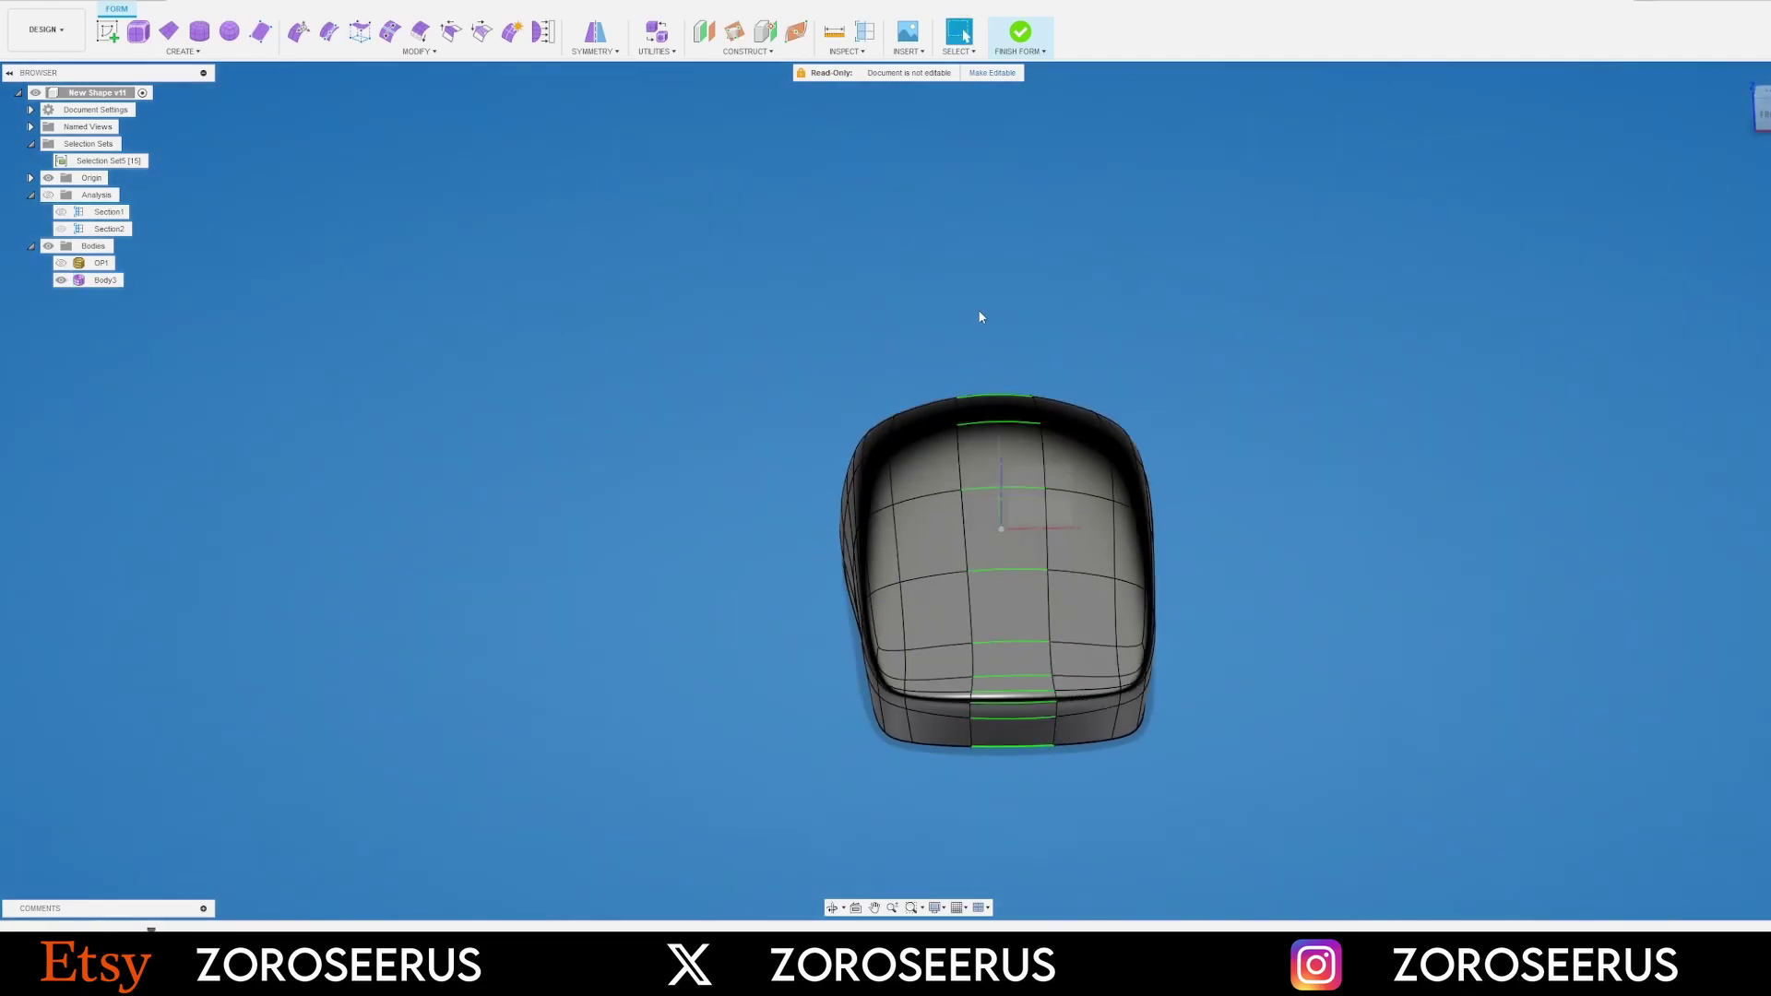
left_click(617, 51)
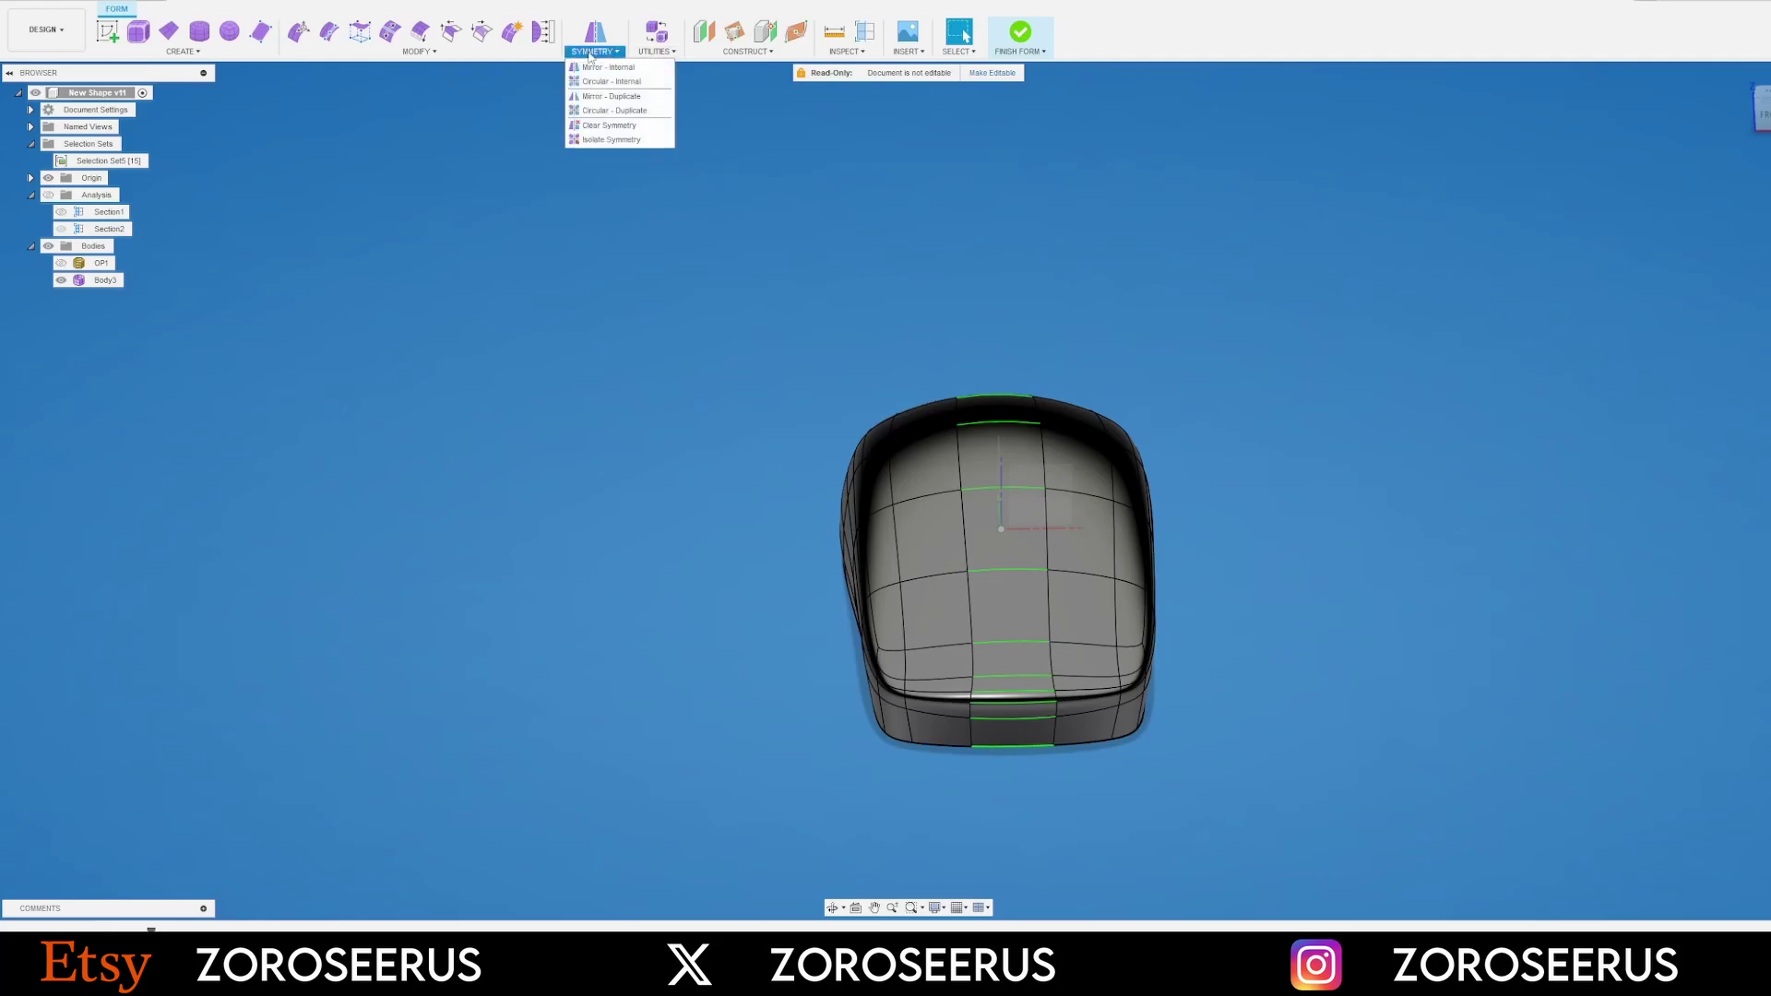
left_click(604, 138)
middle_click_drag(1083, 837, 1034, 745)
left_click(950, 387)
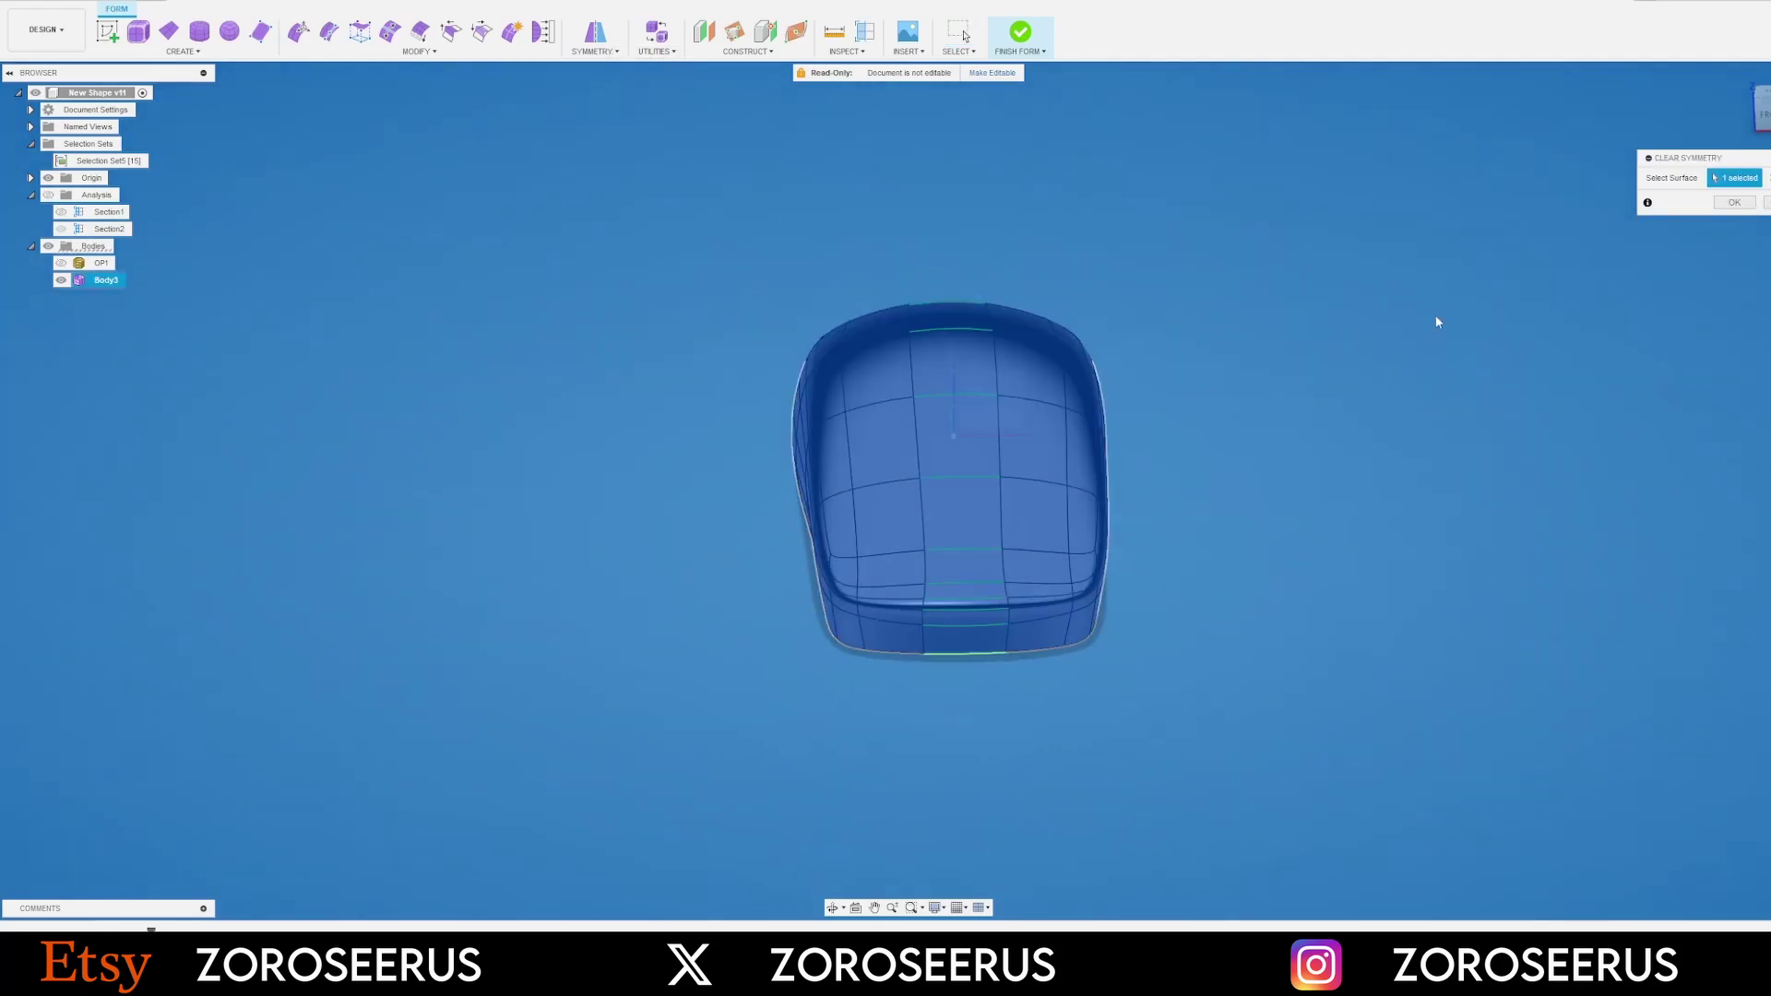
left_click(1734, 203)
middle_click_drag(1229, 462, 904, 489, "shift")
Undo the symmetry clearing and select a top face beside the centre row to check its mirrored counterpart
scroll(959, 470, "up", 5)
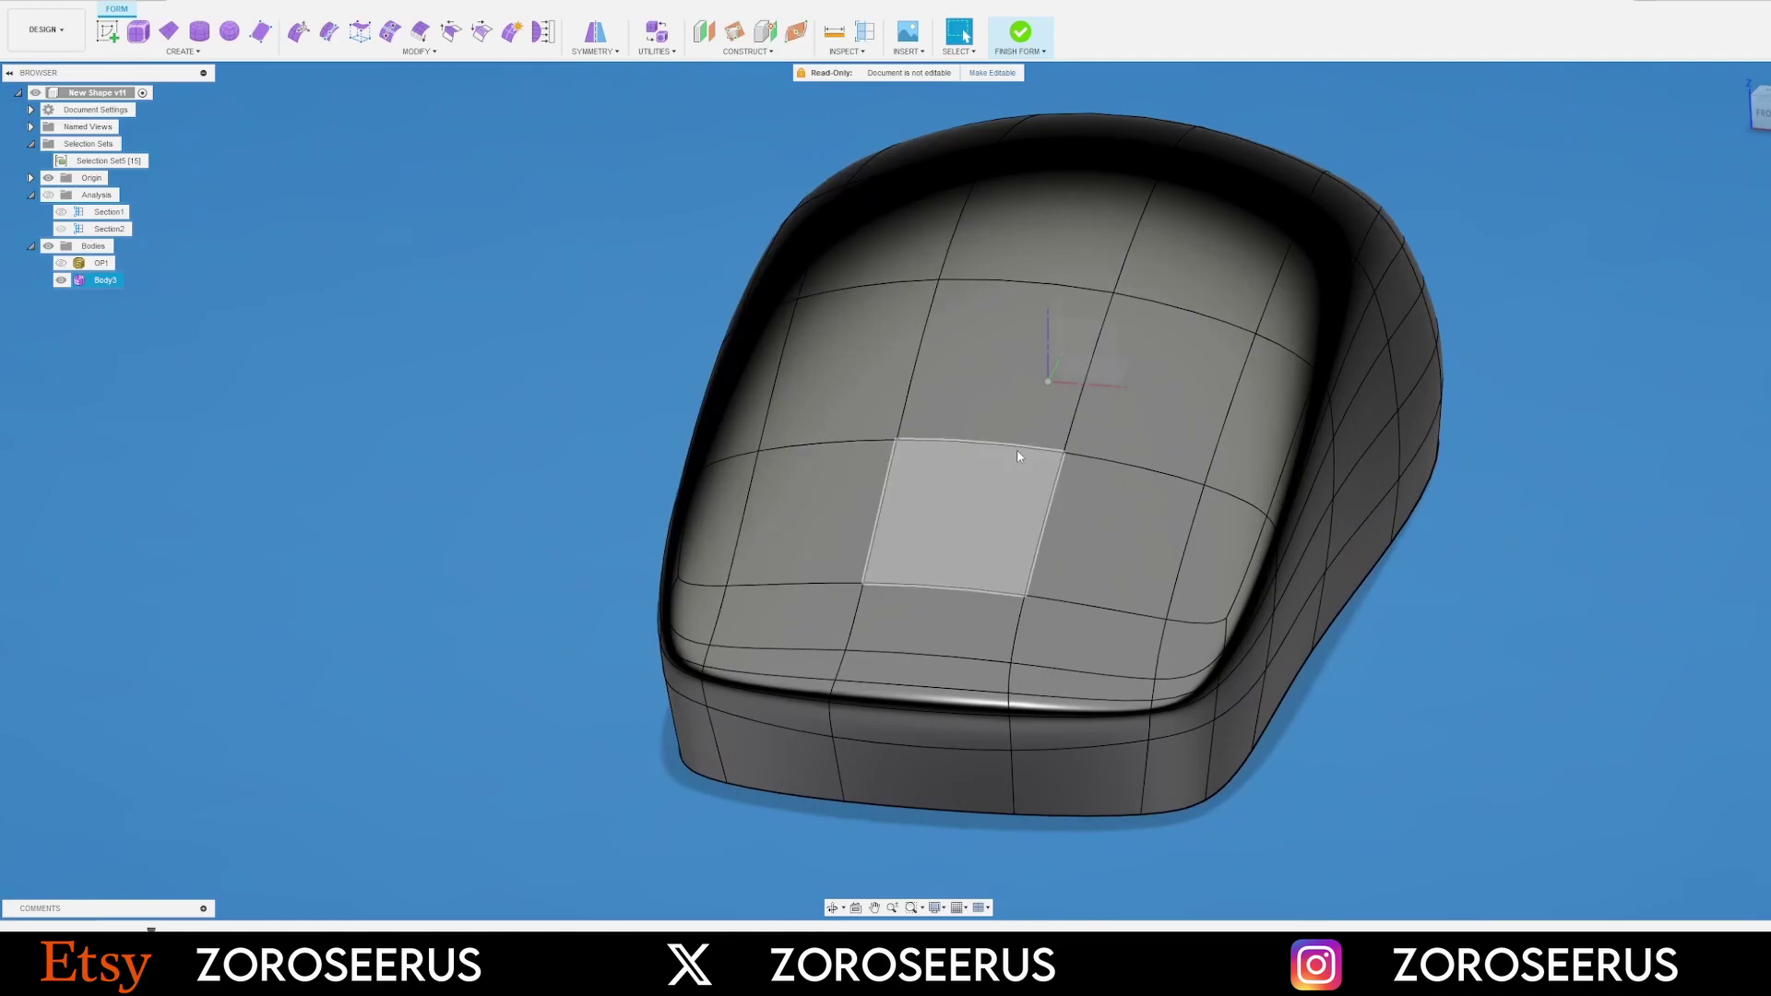
scroll(1046, 591, "down", 1)
left_click(1138, 399)
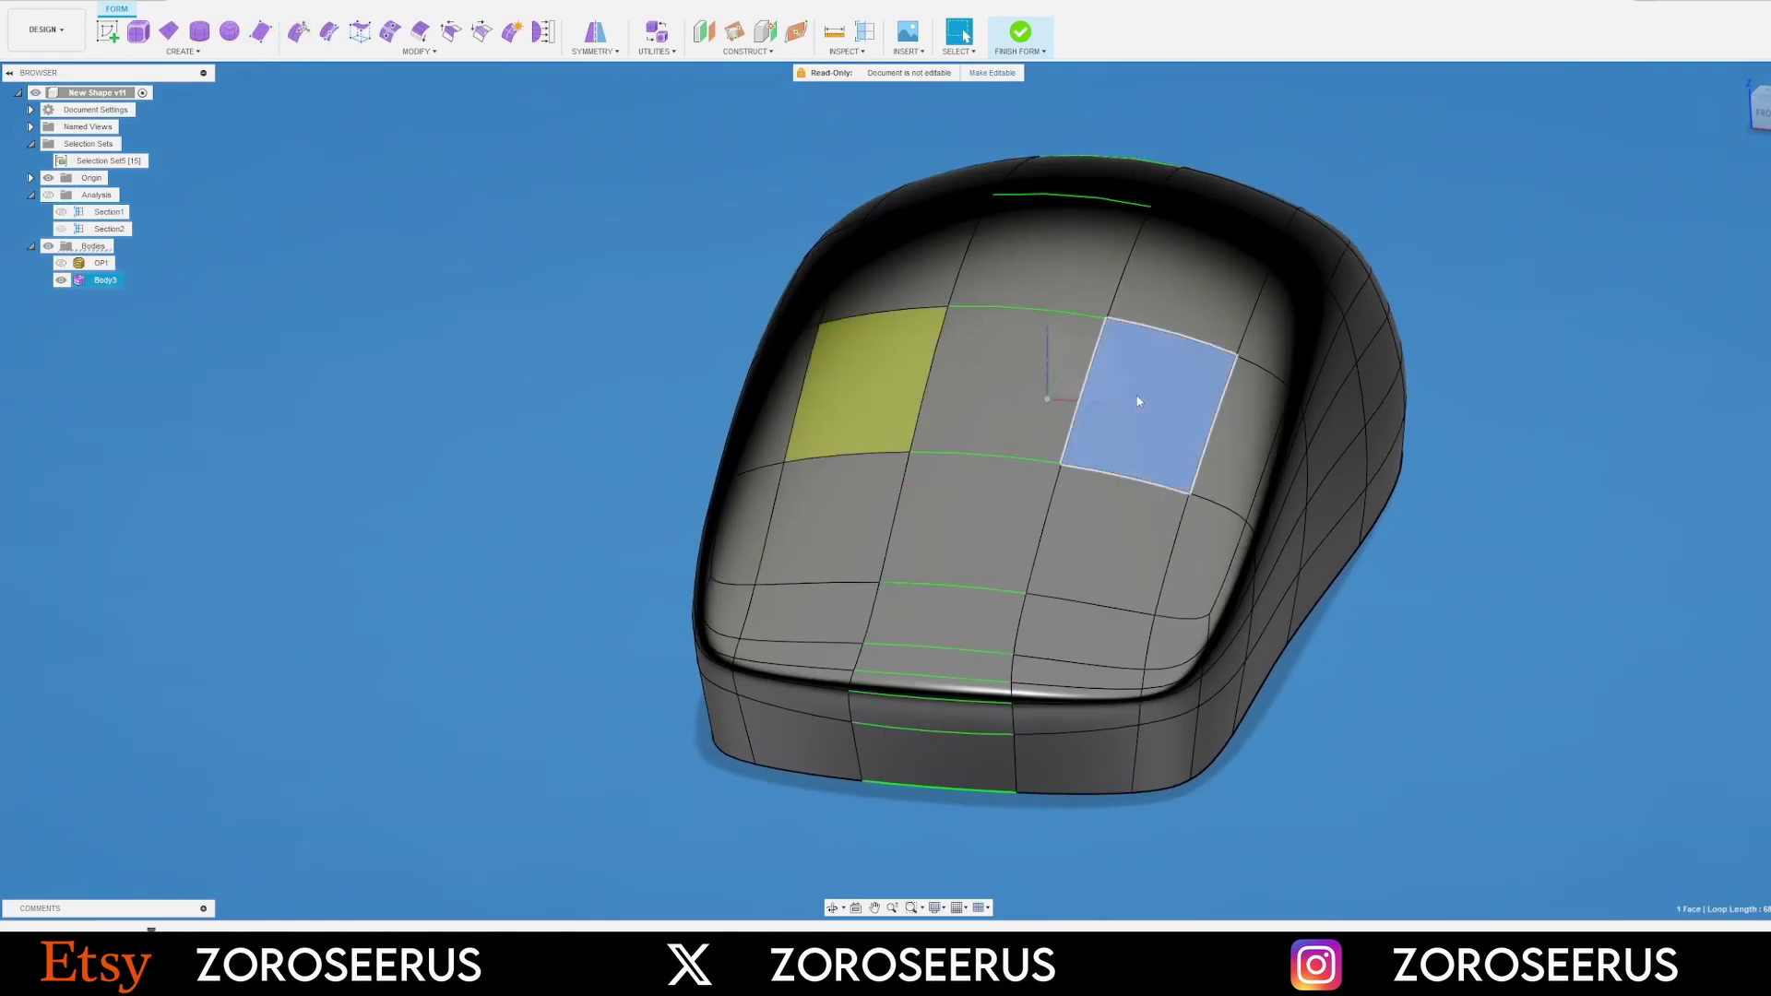
Clear the face selection and finish the form so the mouse becomes a solid body
left_click(1507, 615)
middle_click_drag(1506, 614, 1485, 538, "shift")
middle_click_drag(881, 412, 867, 162, "shift")
scroll(867, 162, "down", 3)
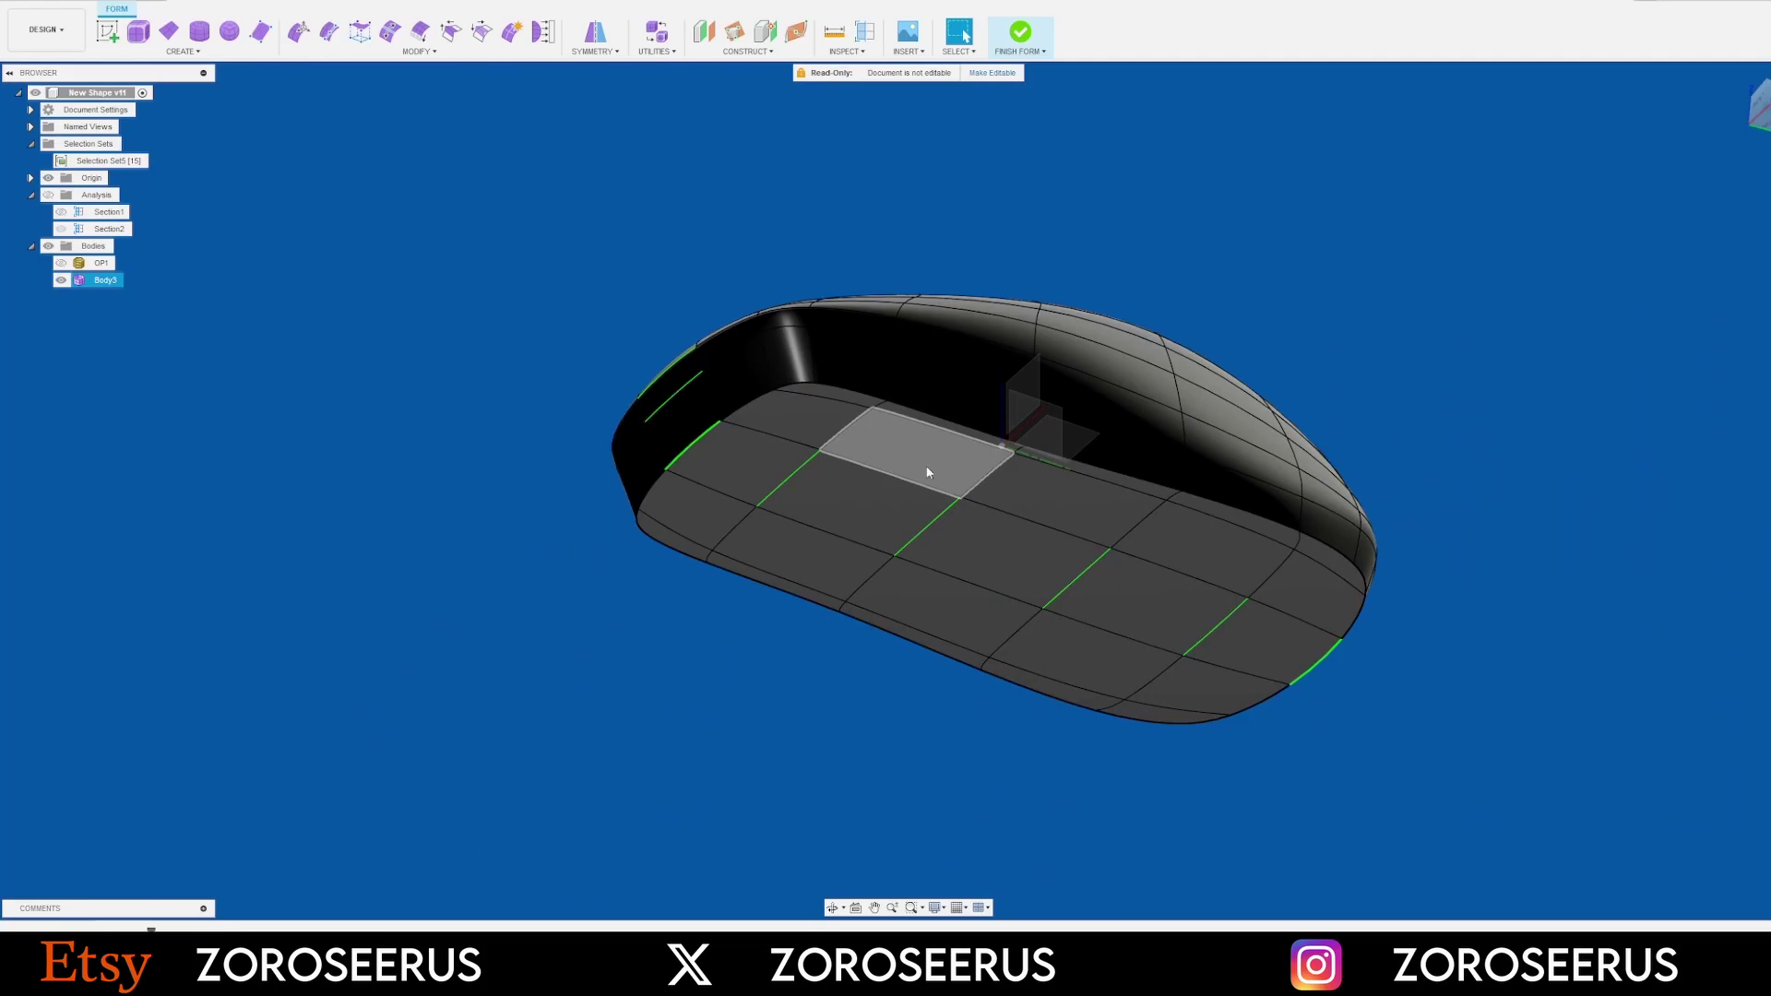
middle_click_drag(940, 539, 1412, 252, "shift")
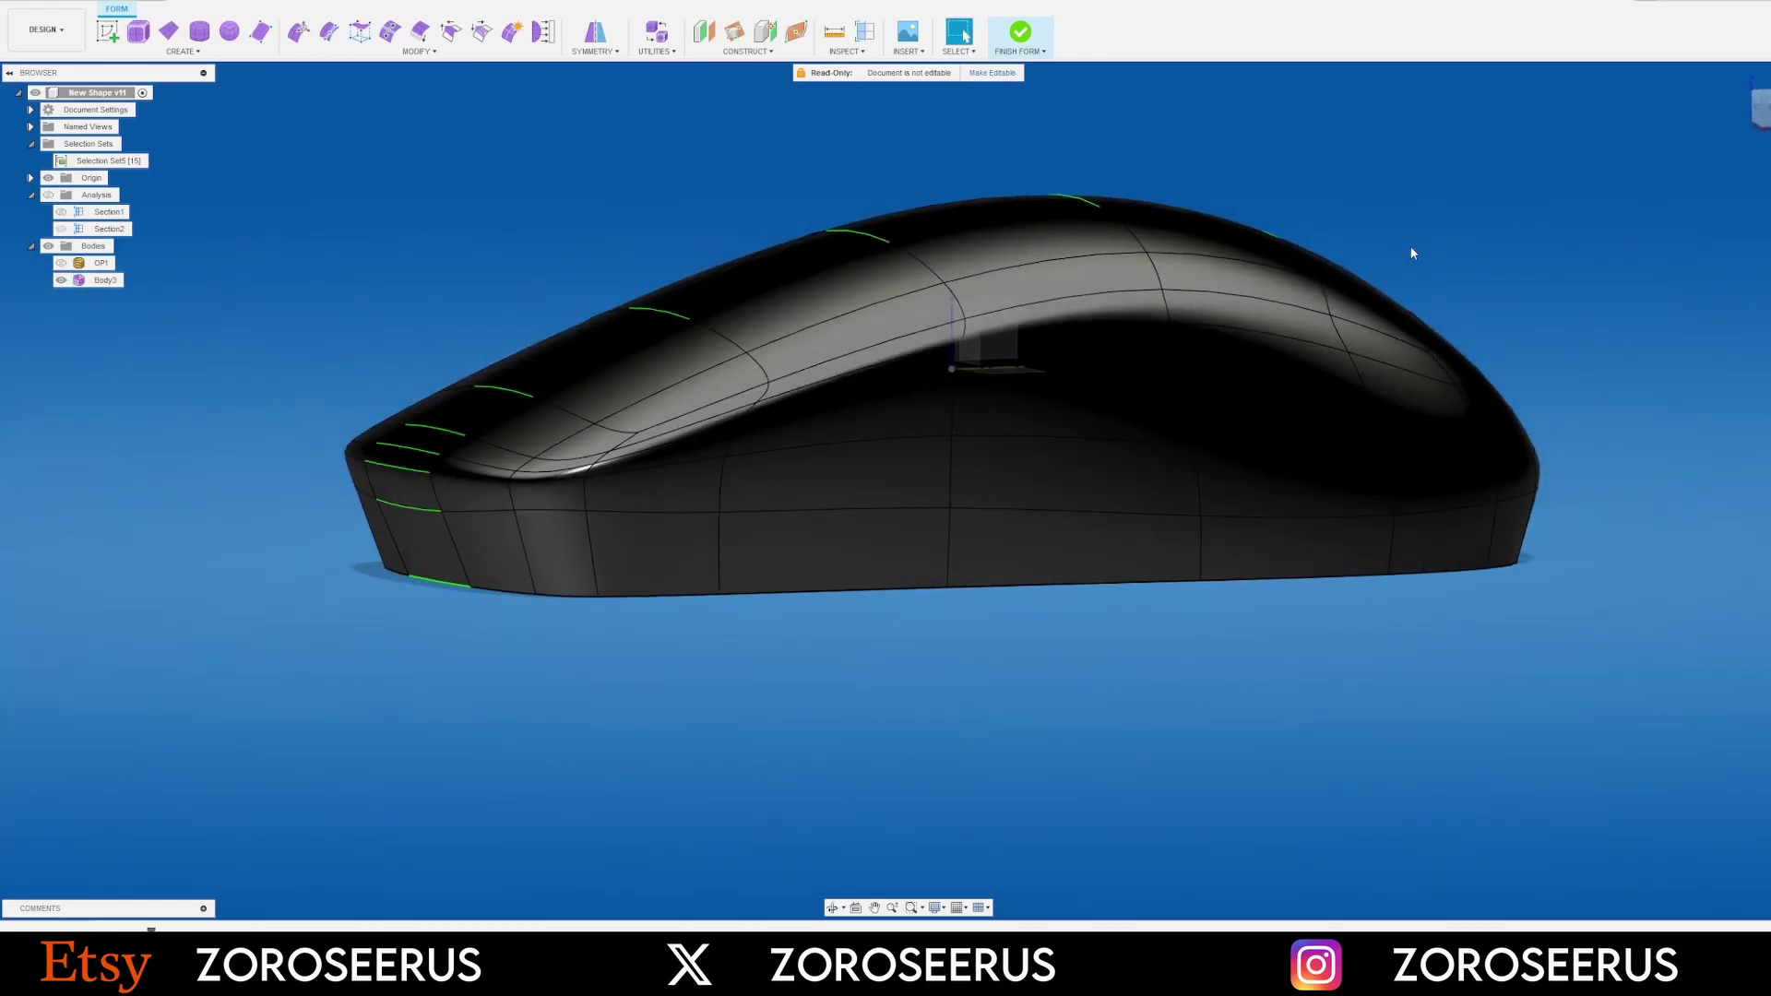
left_click(1020, 33)
scroll(1104, 350, "down", 3)
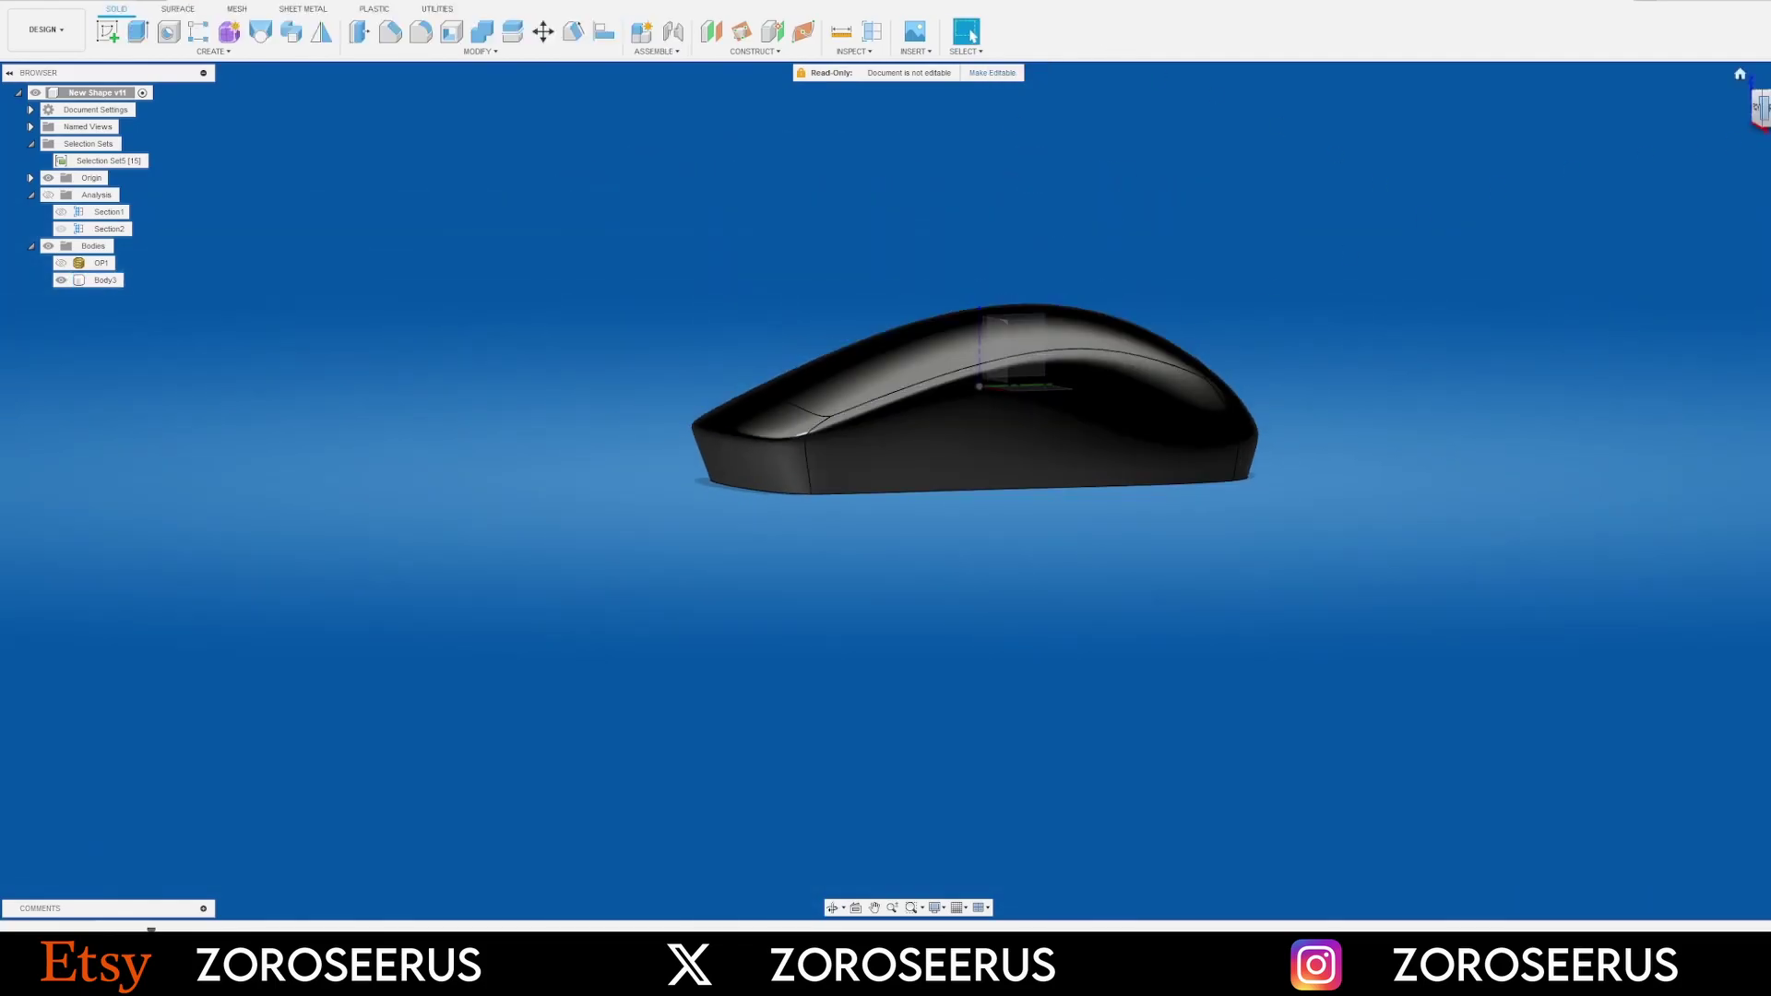
Sketch a rectangle on the vertical lengthwise origin plane, beneath the mouse and with its upper edge along the base
middle_click_drag(854, 270, 662, 323, "shift")
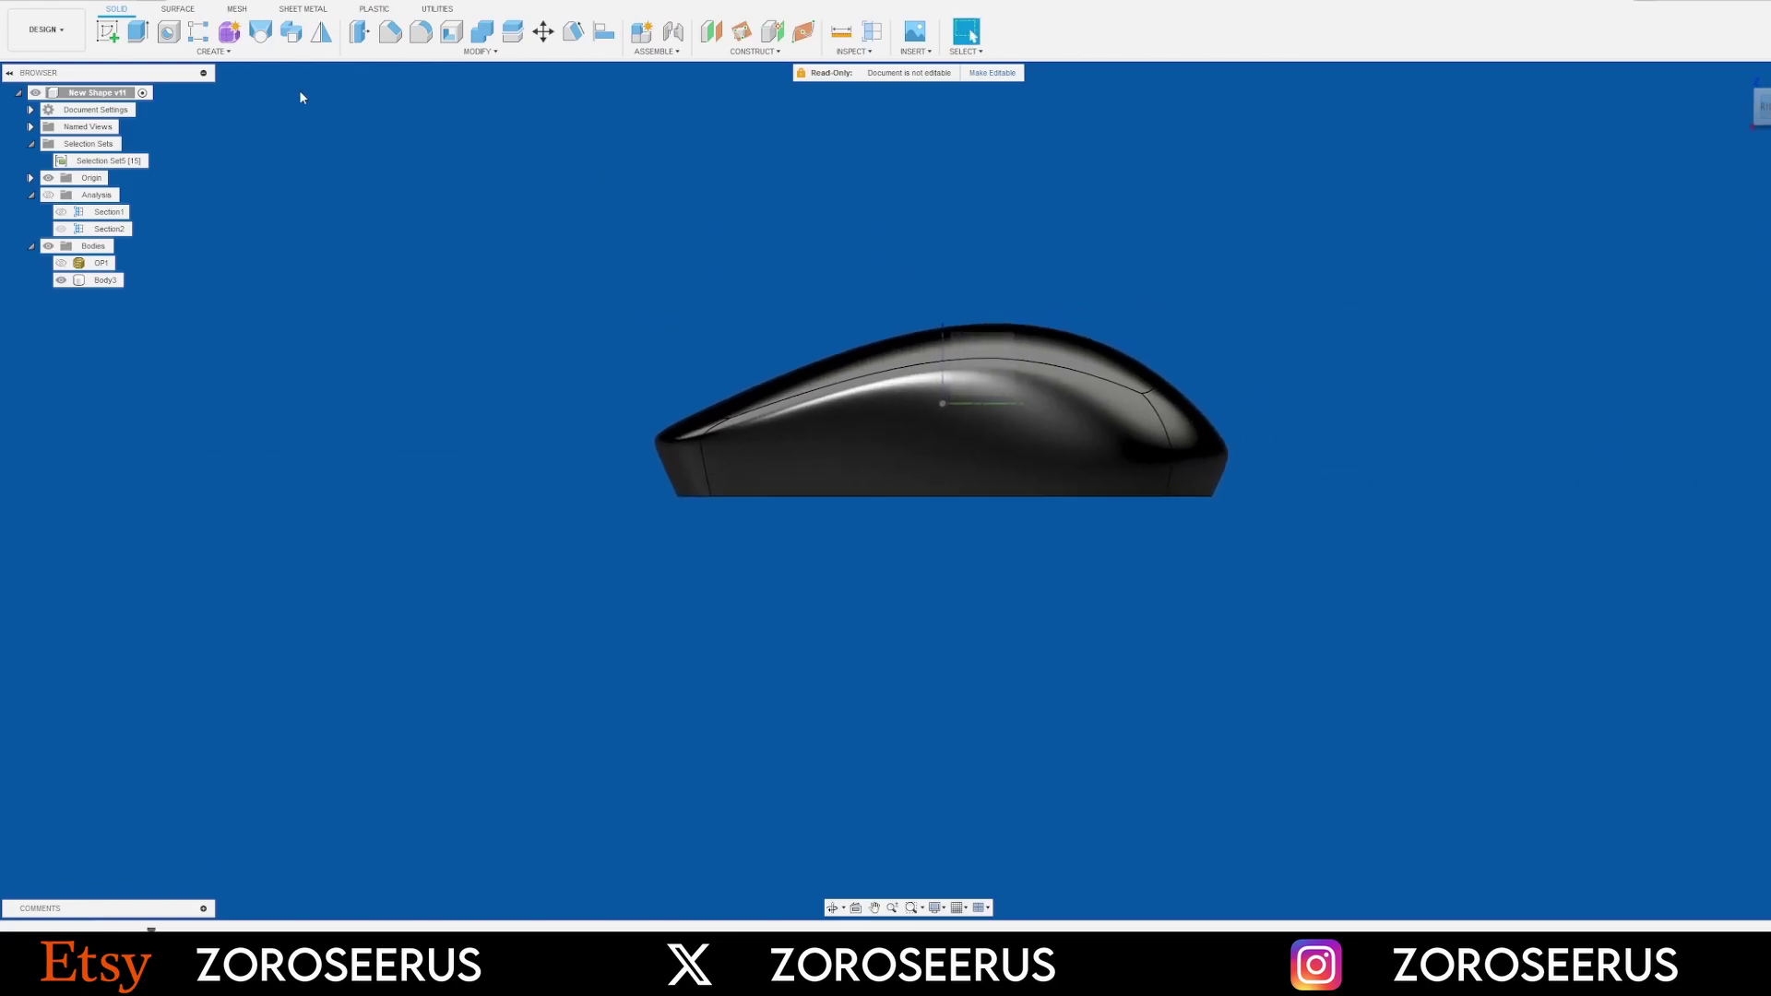
left_click(108, 34)
left_click(982, 365)
middle_click_drag(550, 569, 667, 466)
key("r")
left_click(570, 639)
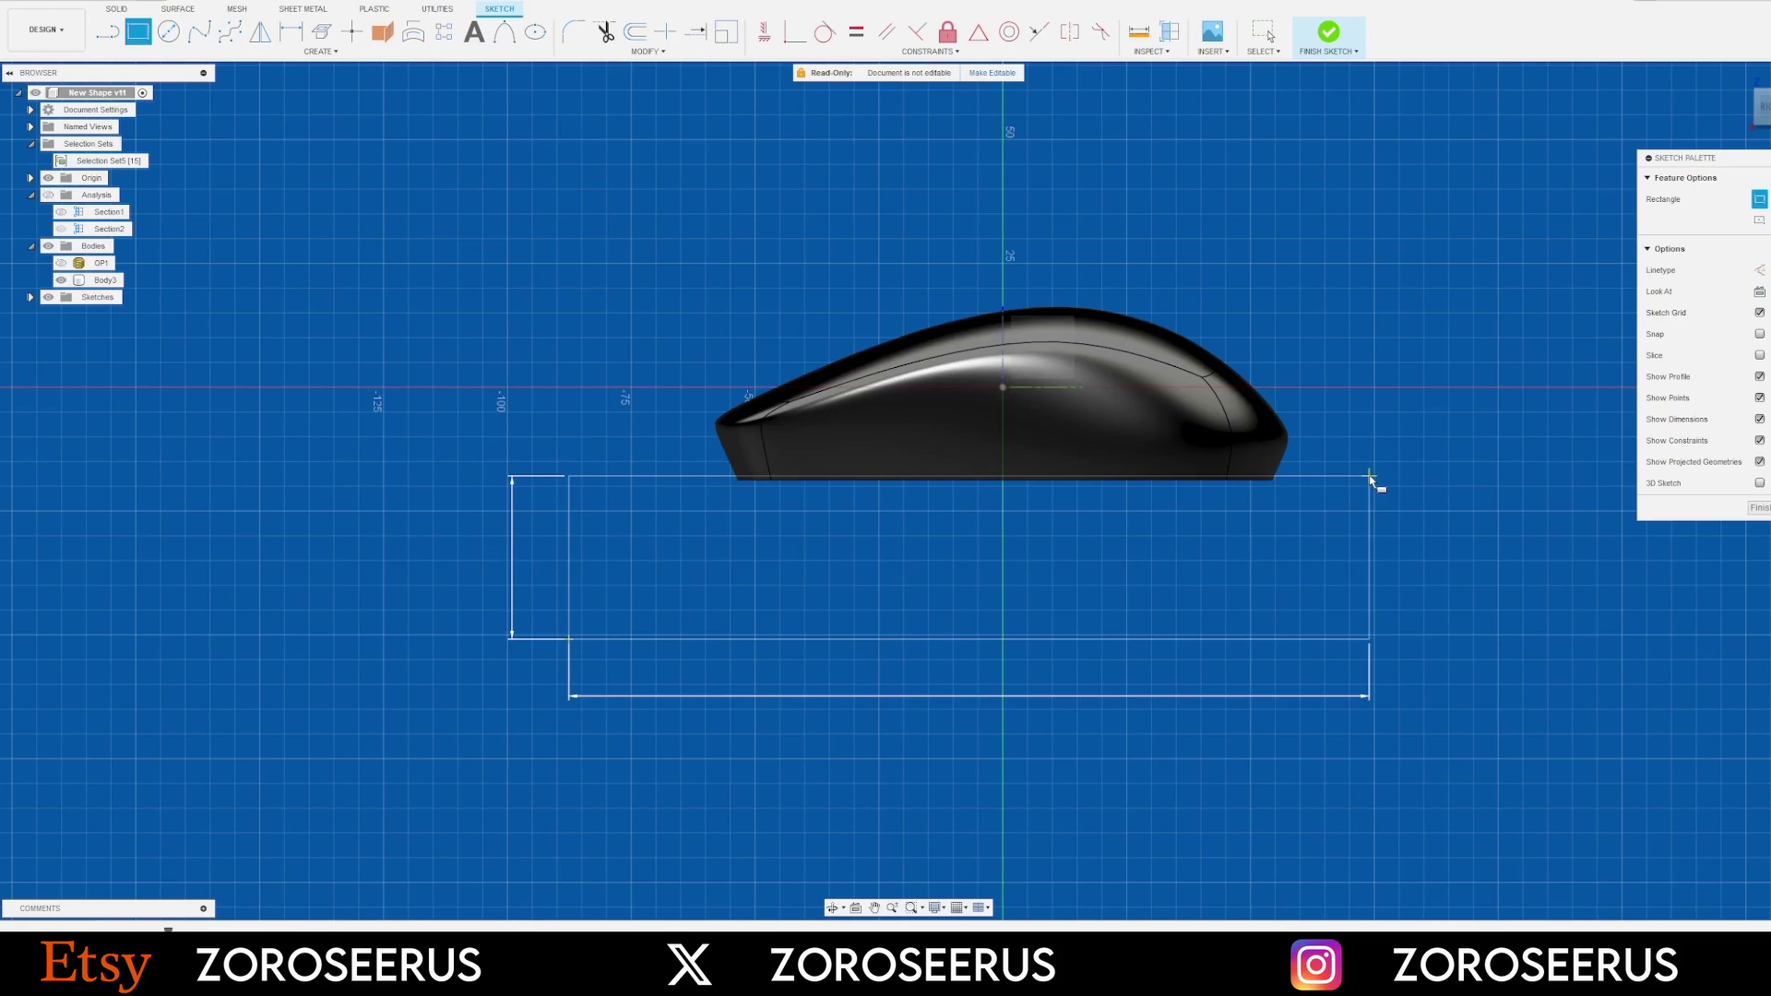
left_click(1371, 477)
Try a symmetric 185 mm extruded cut of the rectangle to trim the underside of the mouse body
key("e")
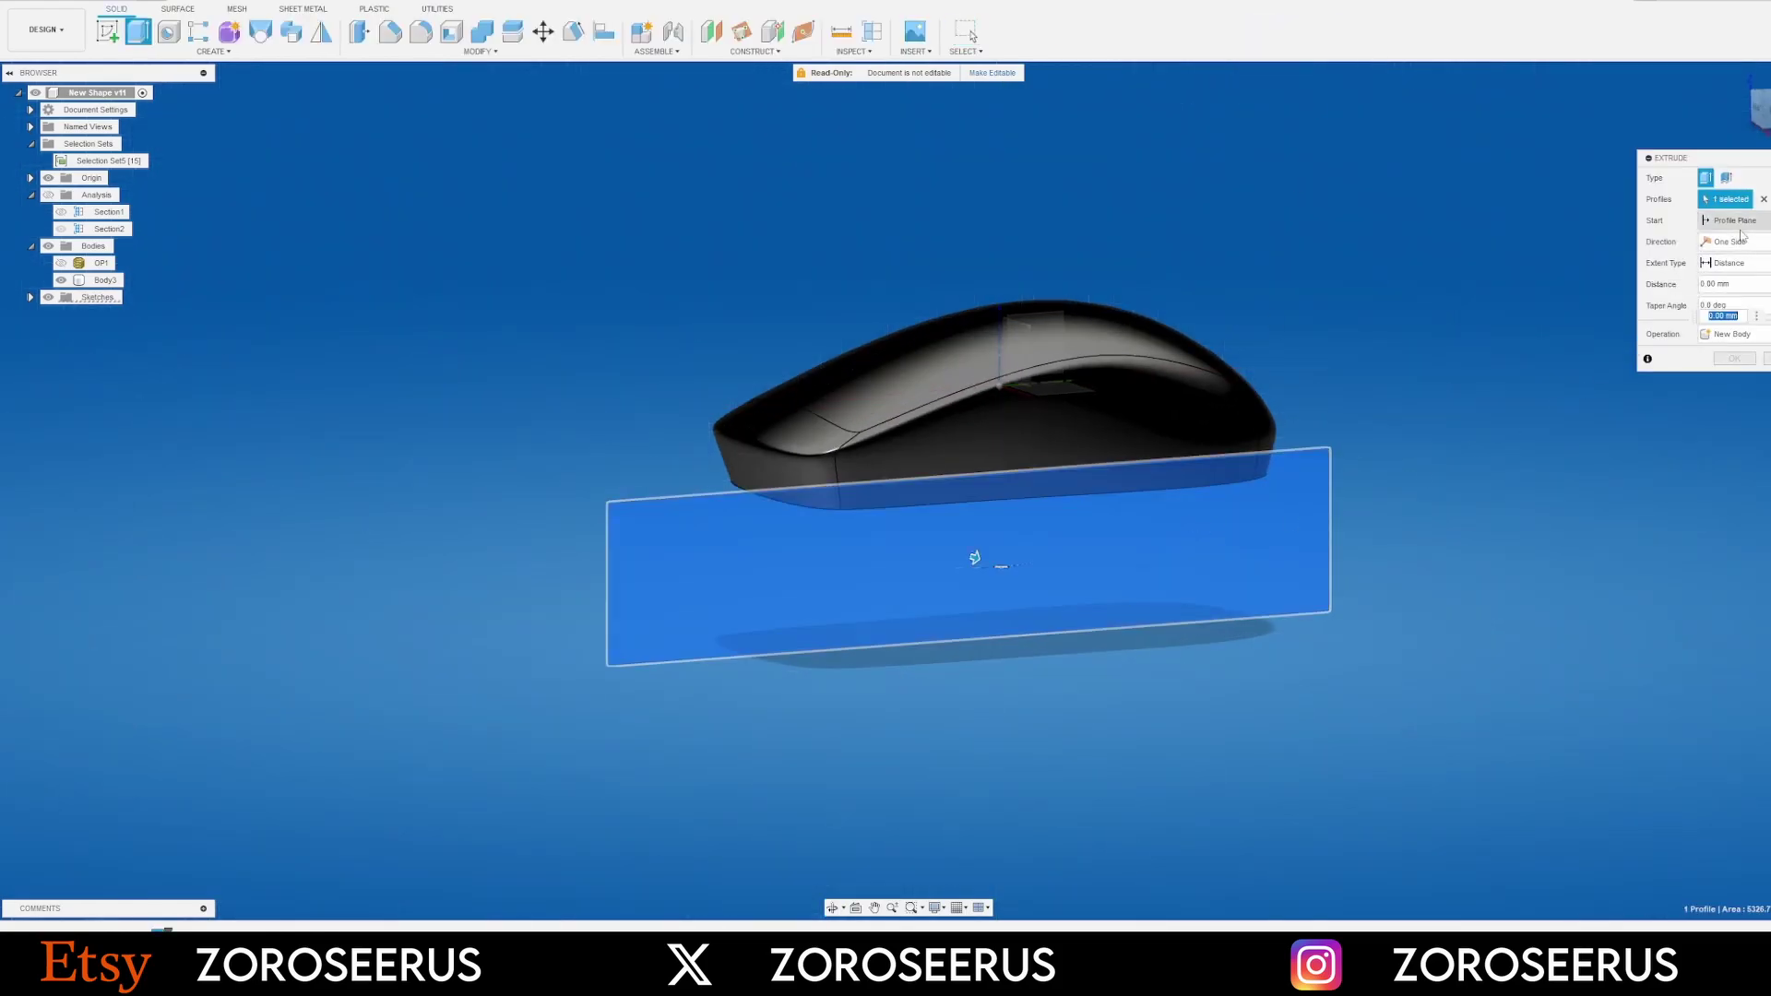
left_click(1745, 293)
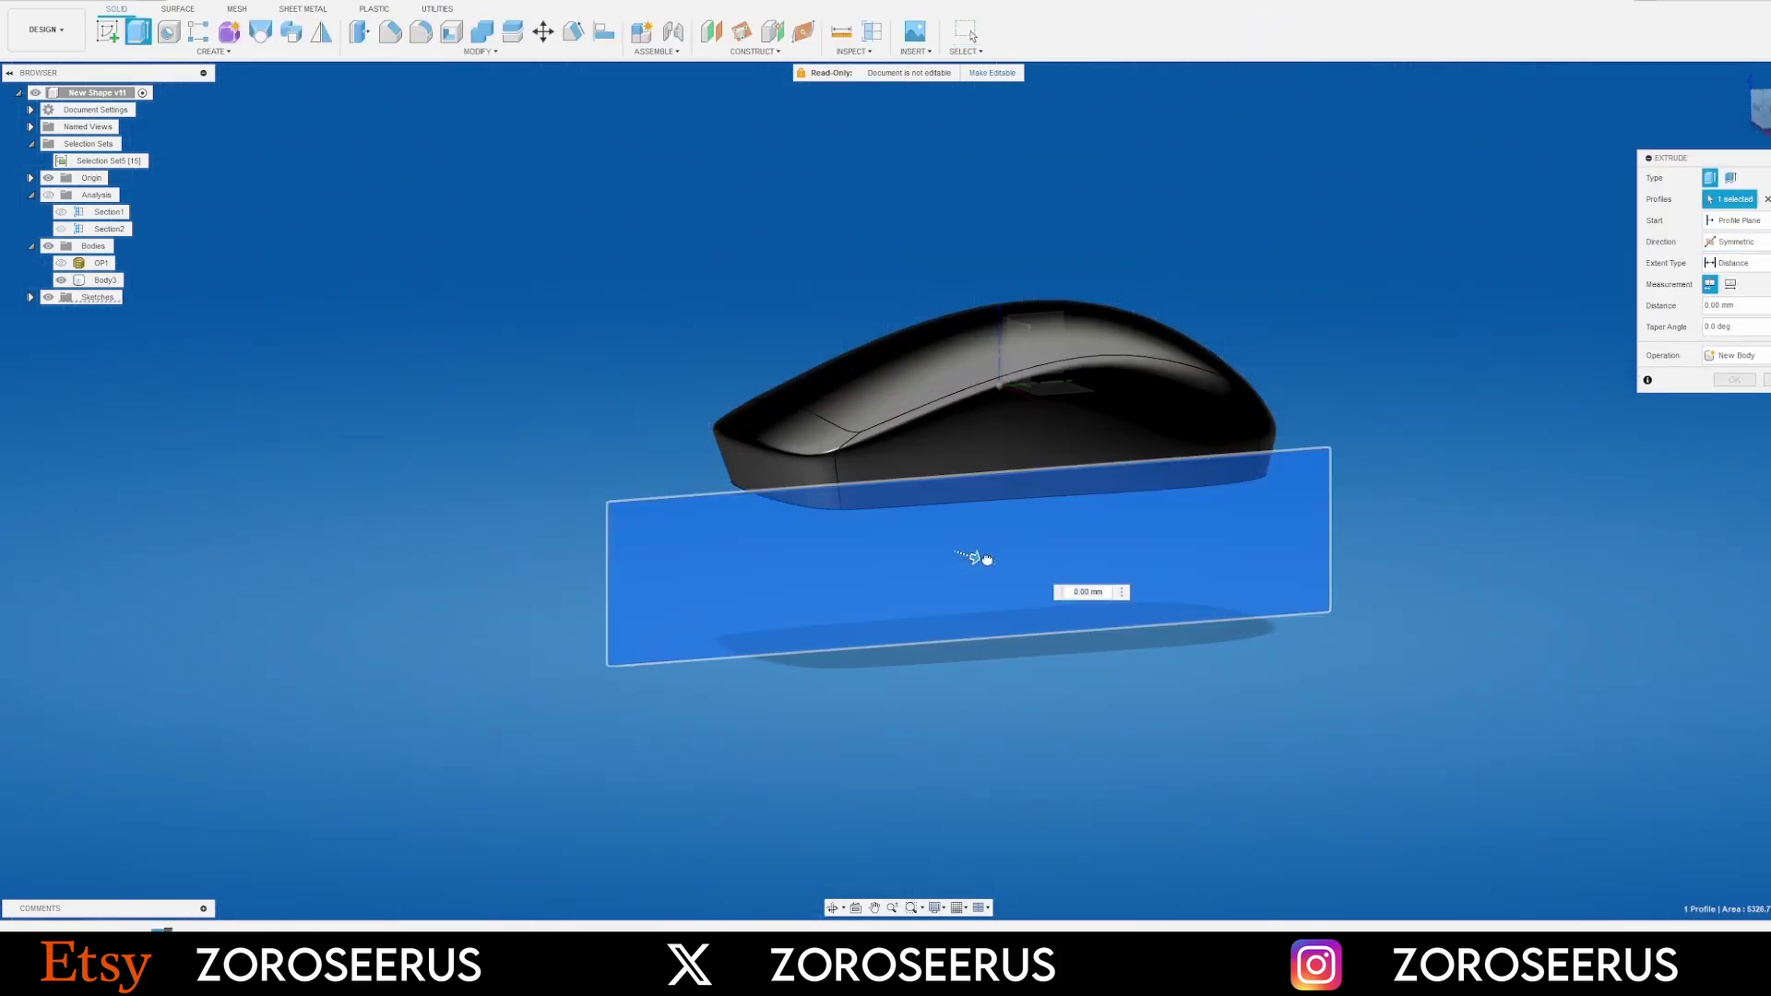
left_click_drag(981, 558, 1394, 630)
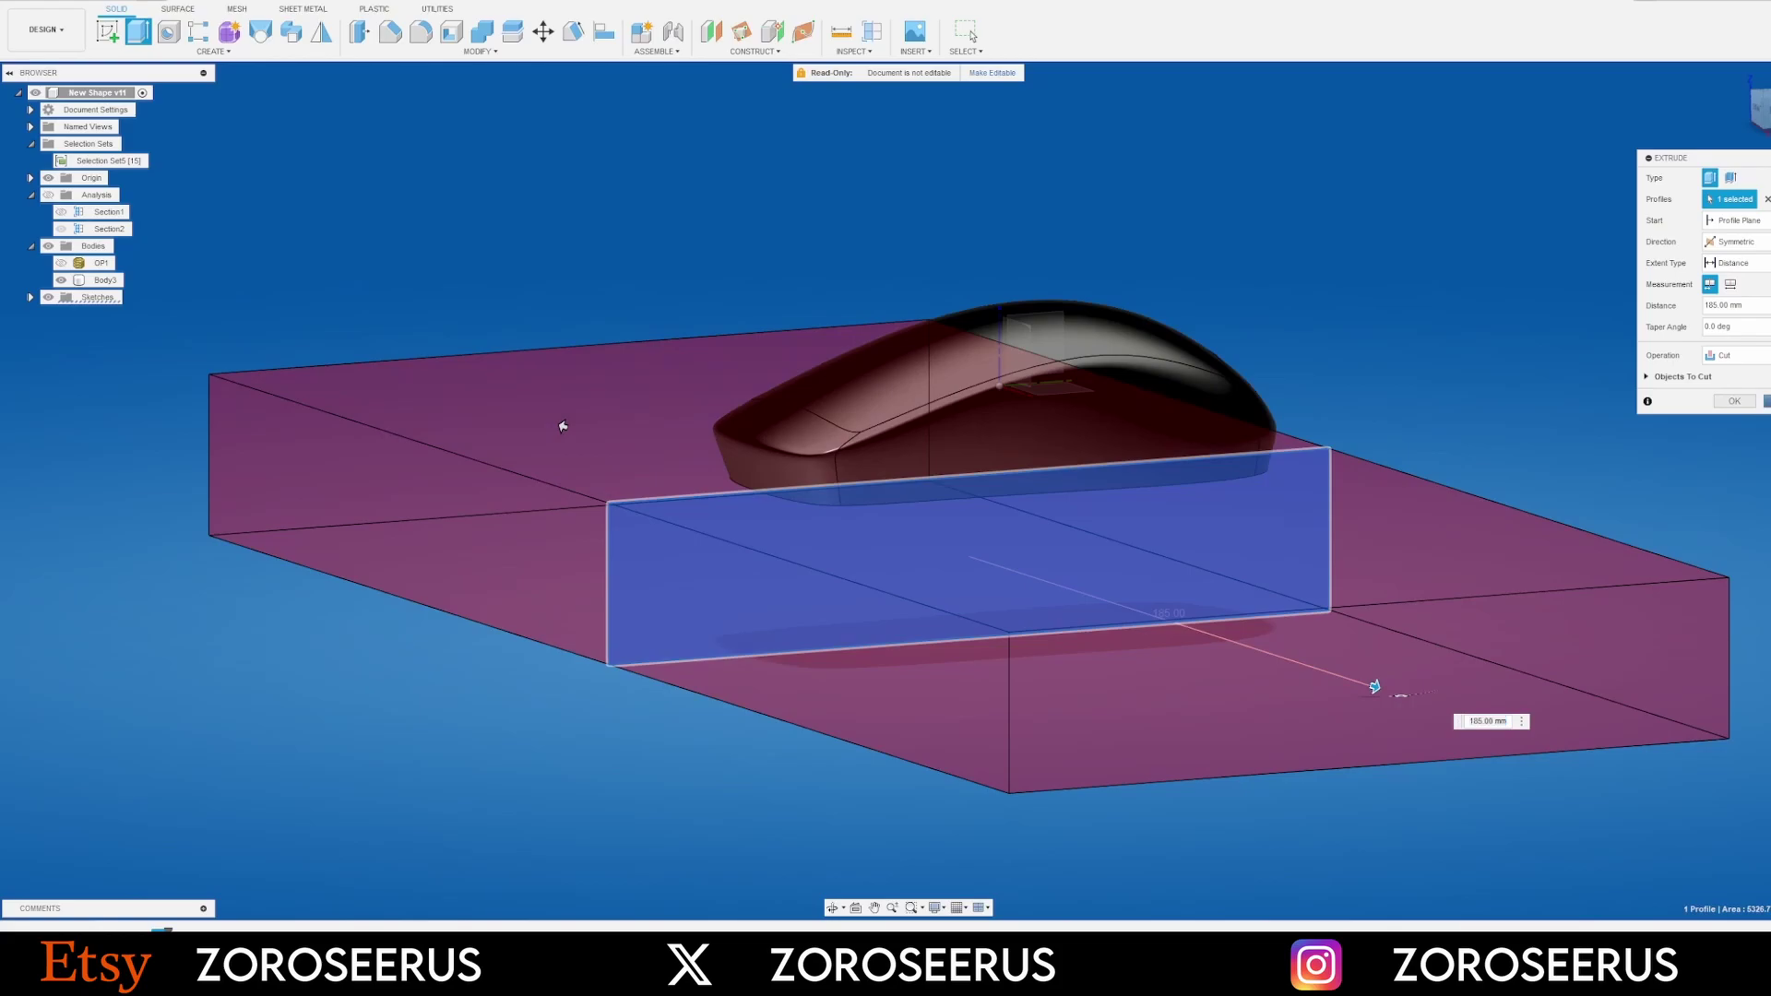
left_click(1768, 401)
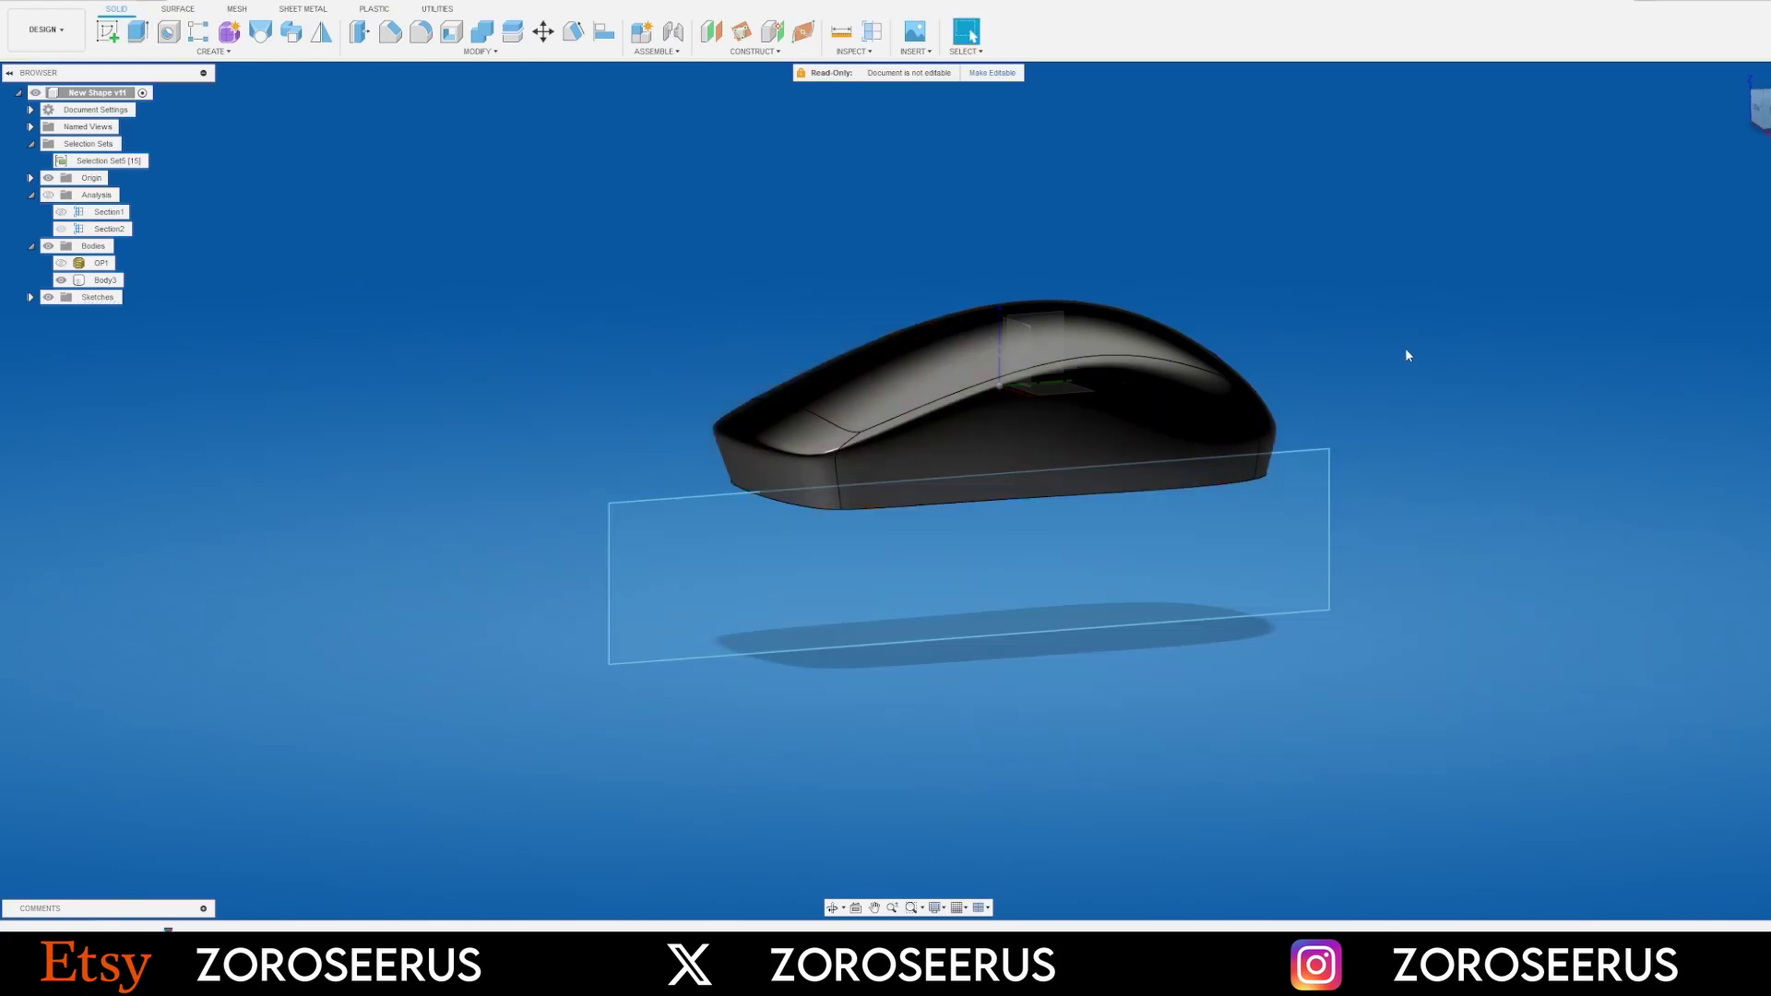
Undo the rectangle sketch and reopen the mouse body's form for editing
key("ctrl+z")
key("ctrl+z")
key("ctrl+z")
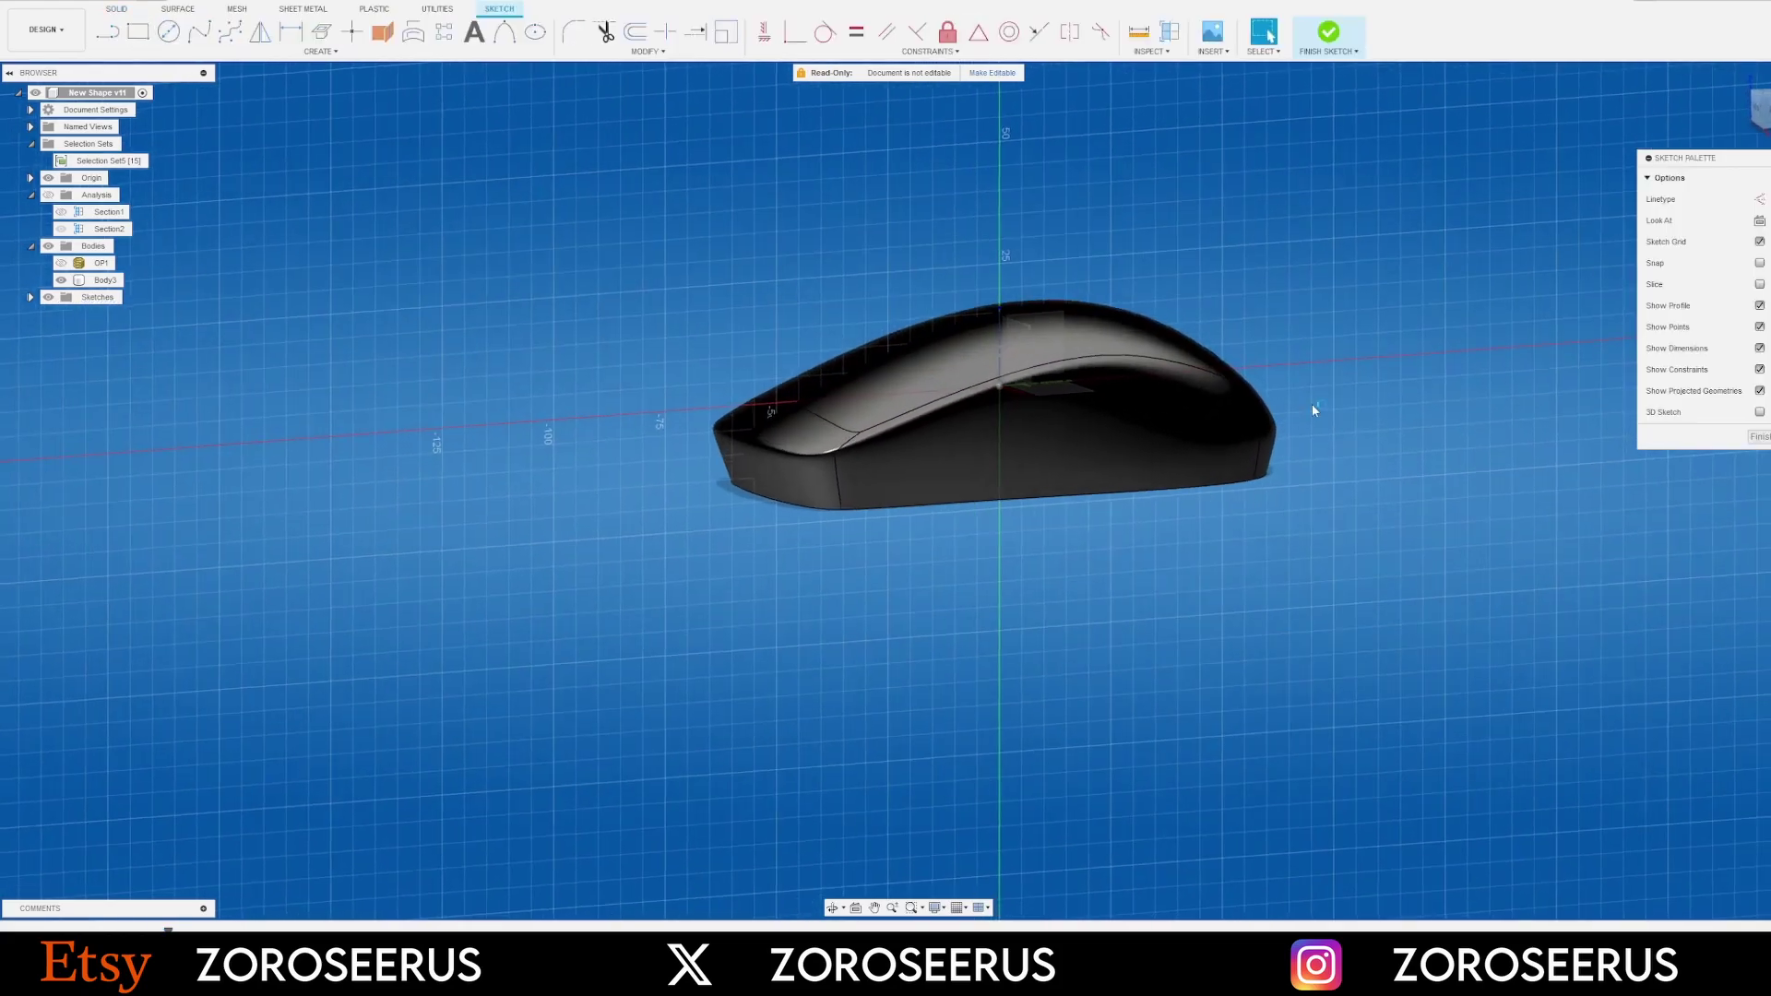
double_click(1044, 445)
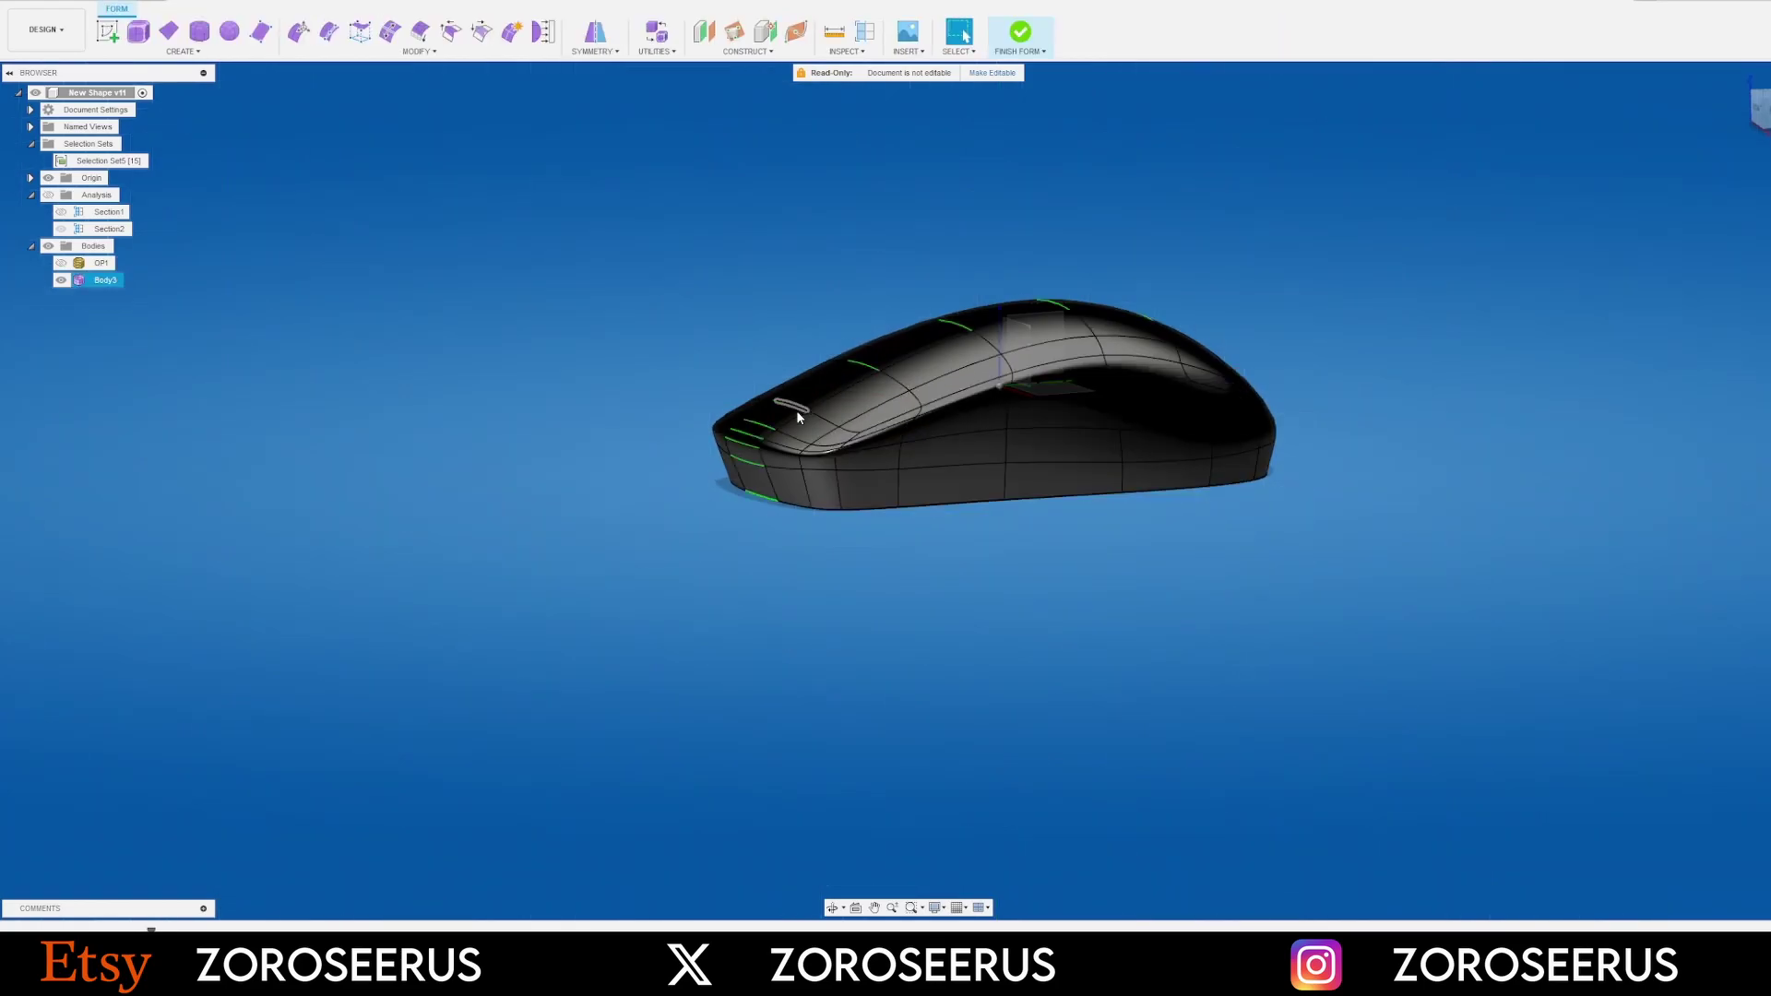
Use Edit Form to nudge the centre face on top of the mouse slightly within the side-view plane
scroll(795, 409, "up", 5)
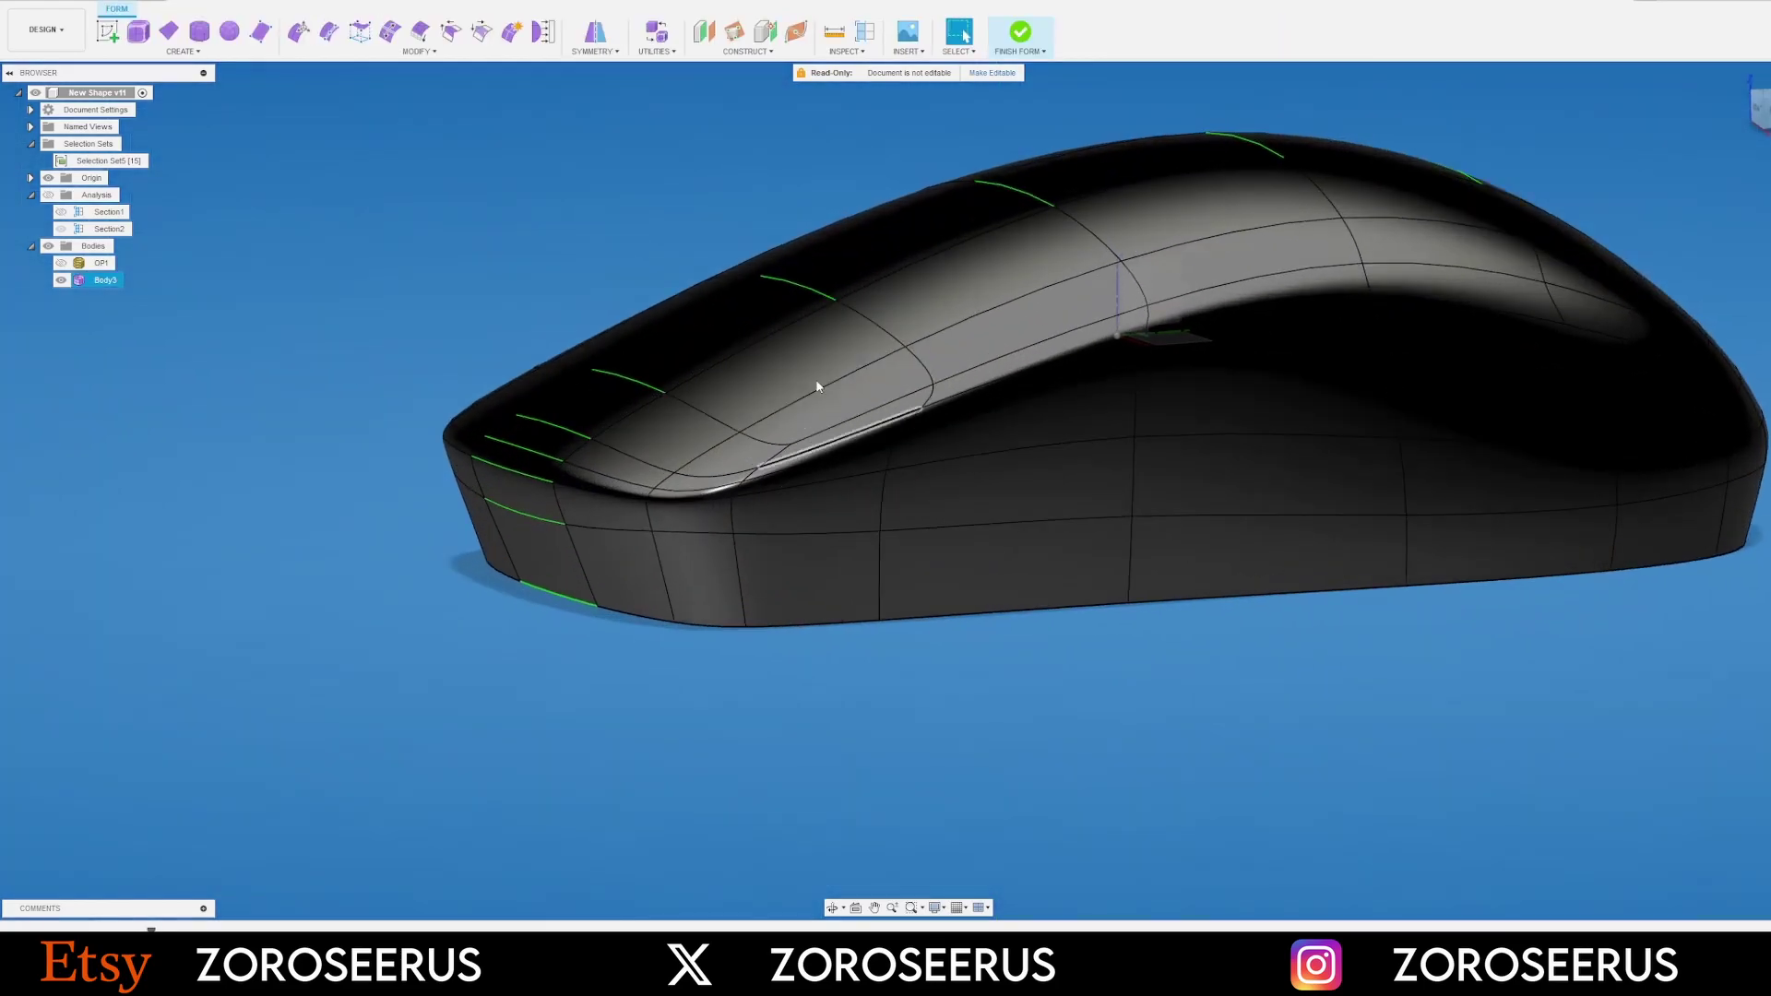
left_click(302, 41)
middle_click_drag(458, 219, 430, 277, "shift")
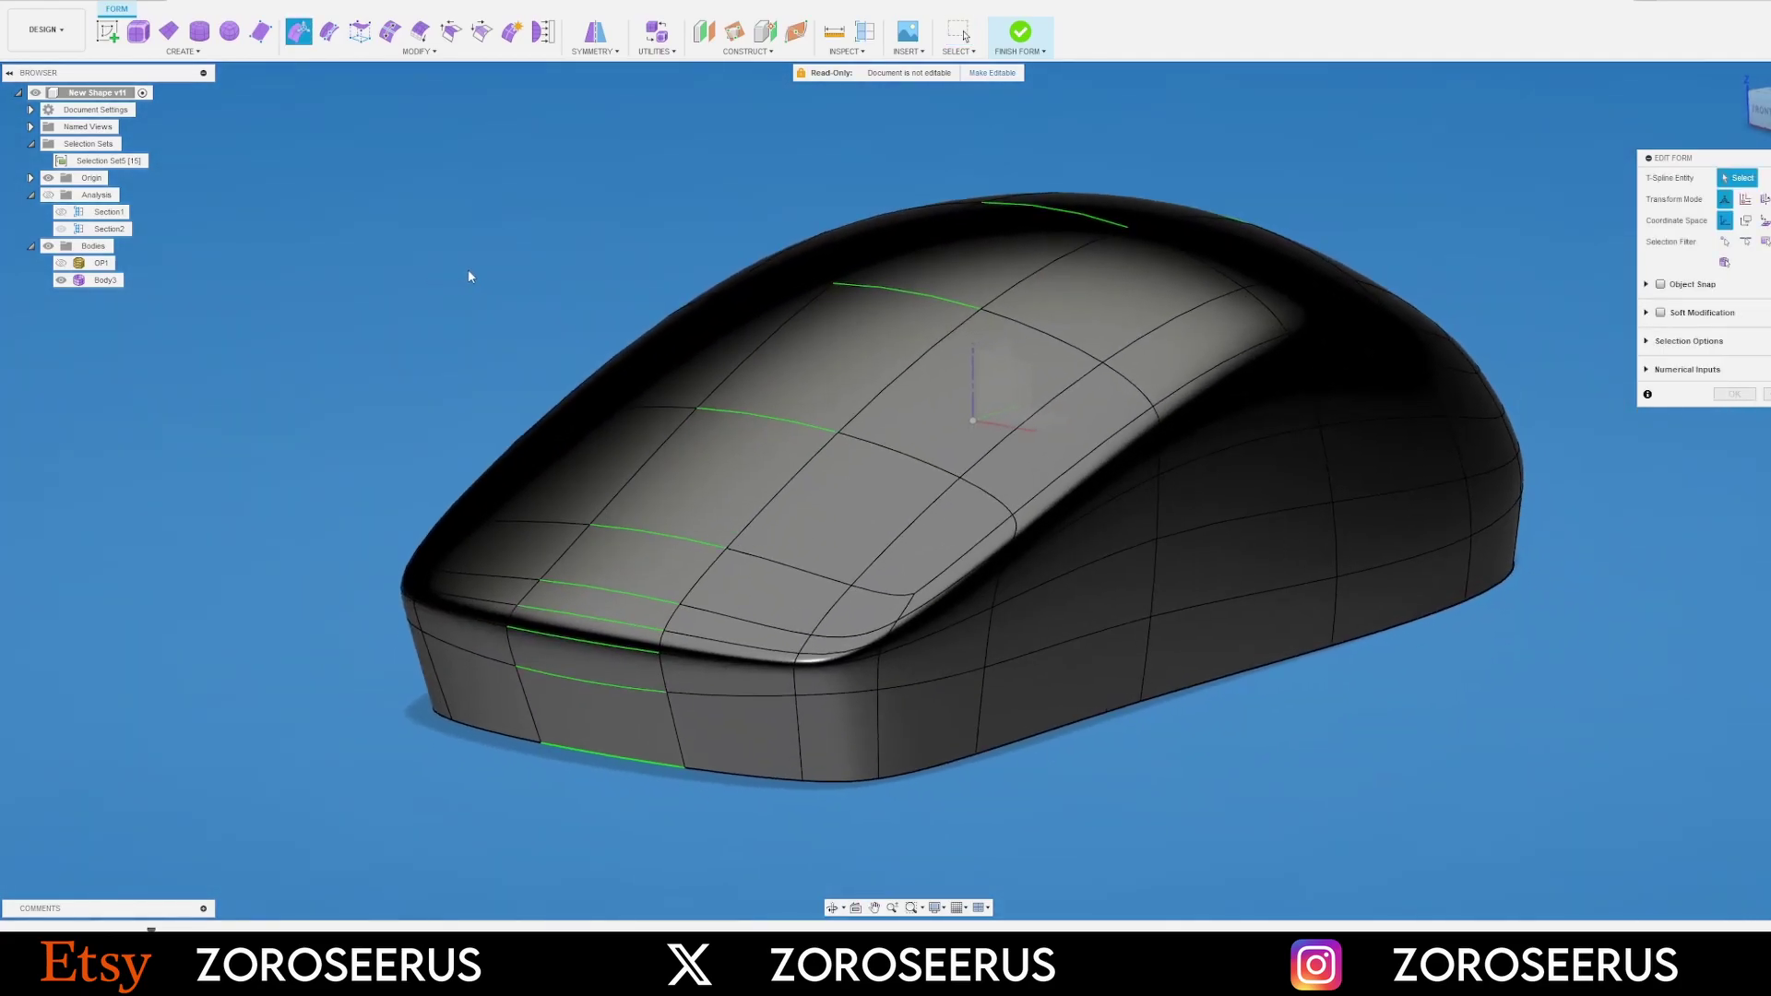
left_click(808, 522)
scroll(830, 360, "up", 5)
middle_click_drag(819, 360, 928, 522, "shift")
scroll(928, 522, "up", 2)
left_click(1016, 429)
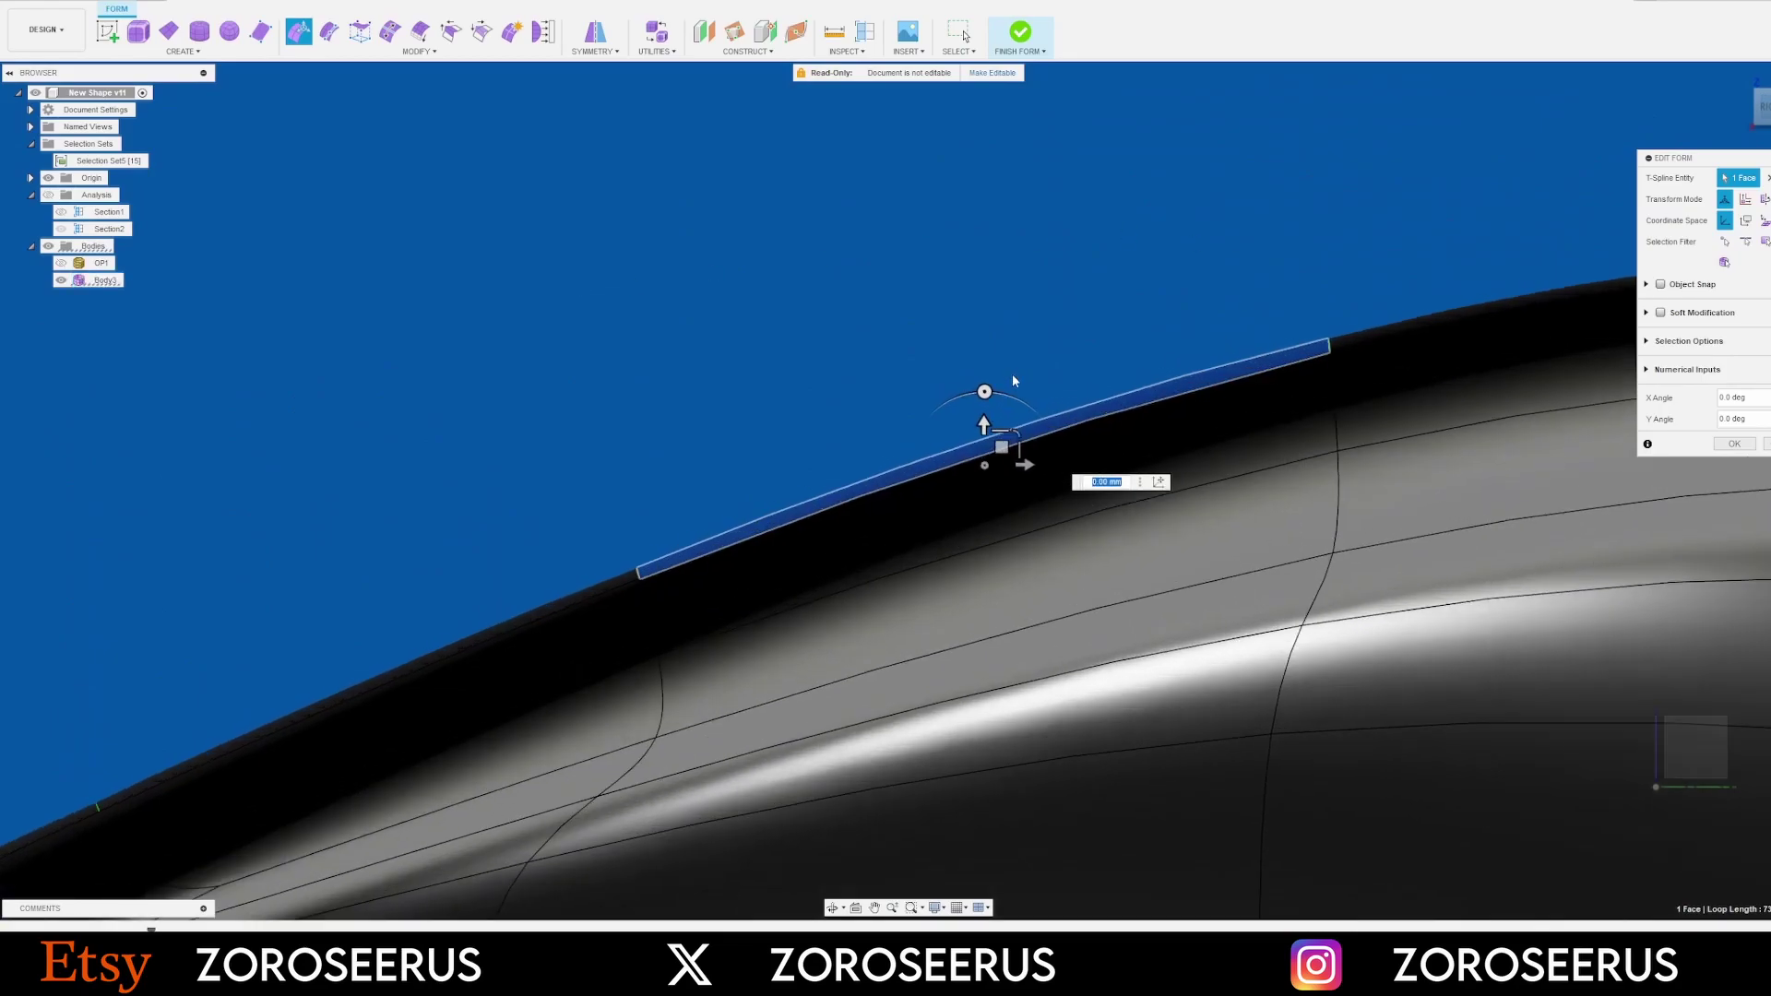
scroll(985, 467, "up", 2)
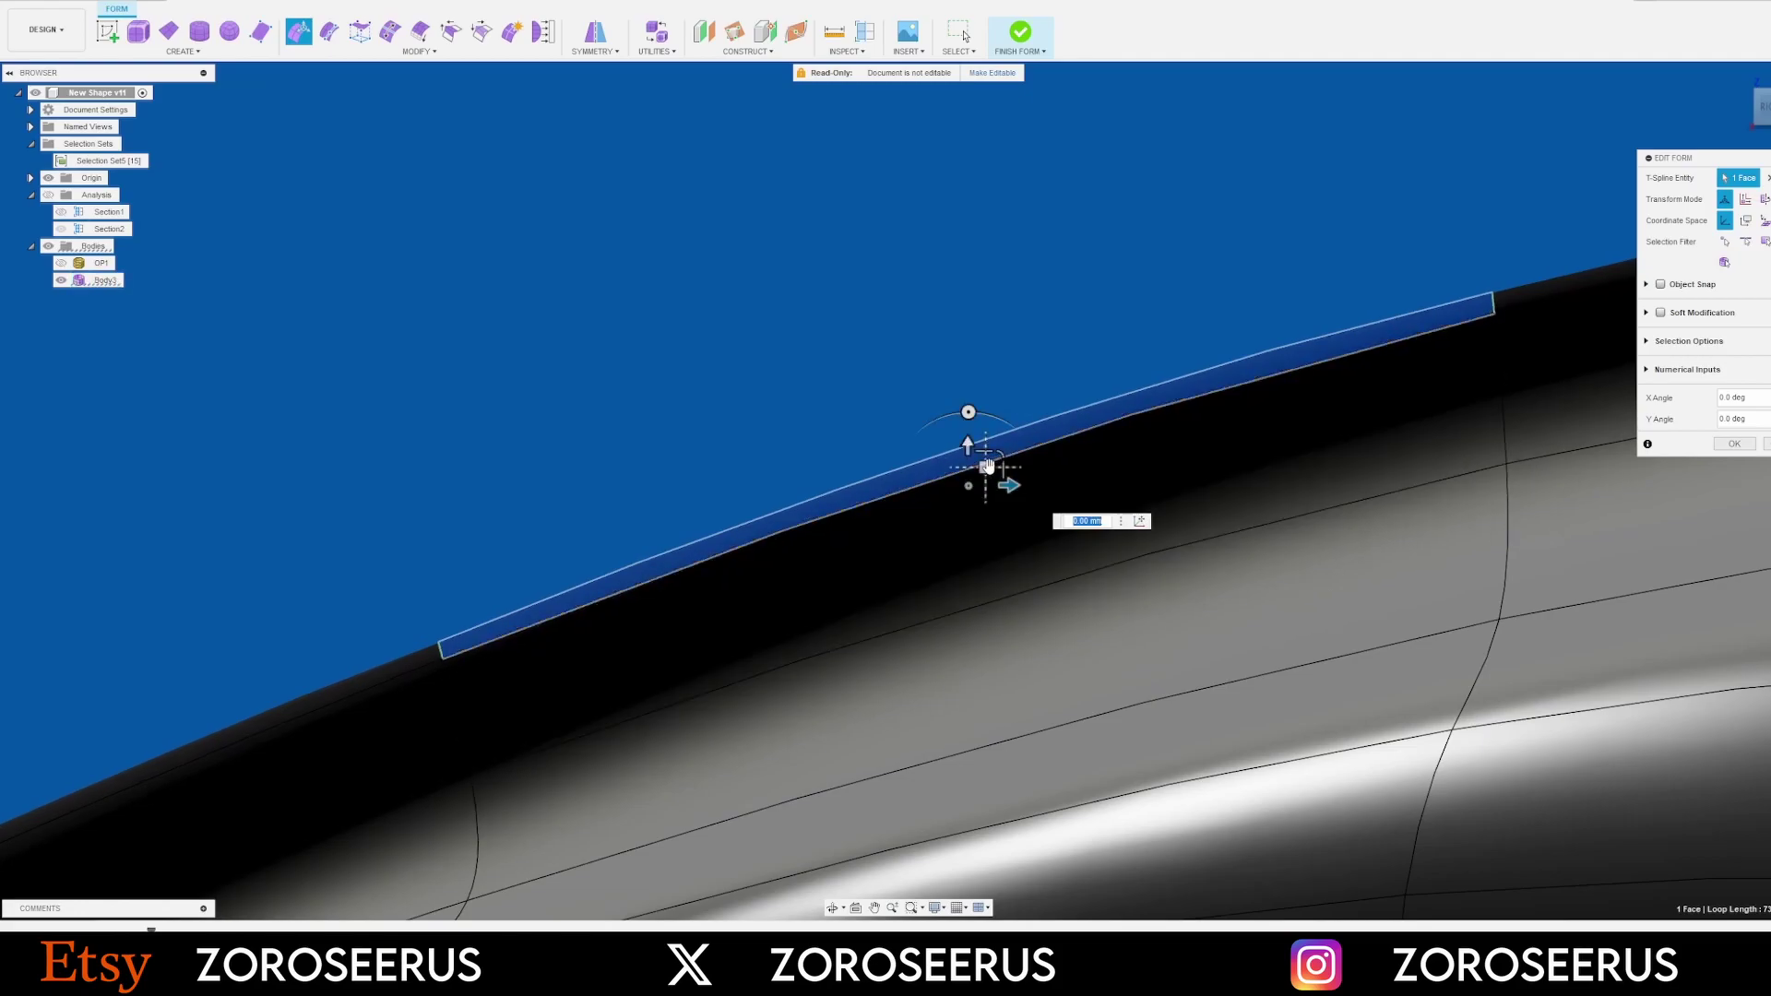
mouse_move(986, 471)
left_mouse_down()
mouse_move(957, 464)
mouse_move(994, 437)
mouse_move(976, 468)
left_mouse_up()
Move the same centre top face about 2.2 mm sideways and 0.15 mm vertically, and apply the form edit
scroll(1034, 434, "down", 2)
middle_click_drag(987, 451, 1074, 475, "shift")
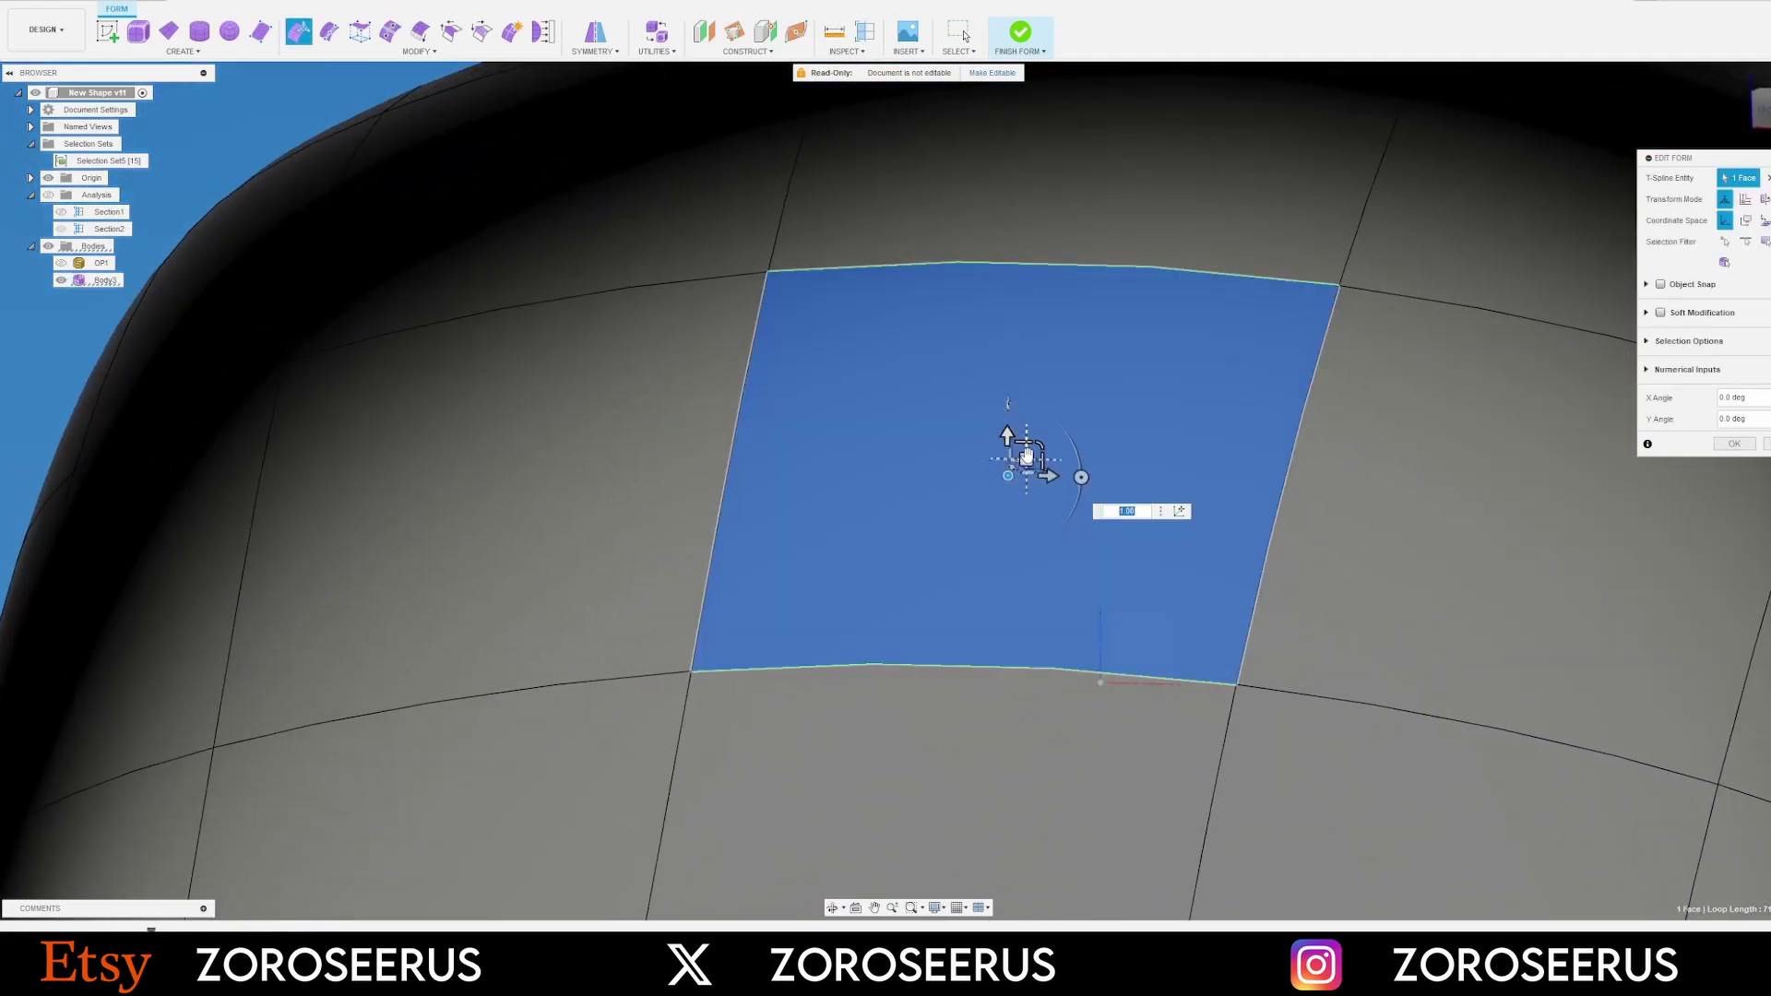
left_click_drag(980, 440, 1110, 456)
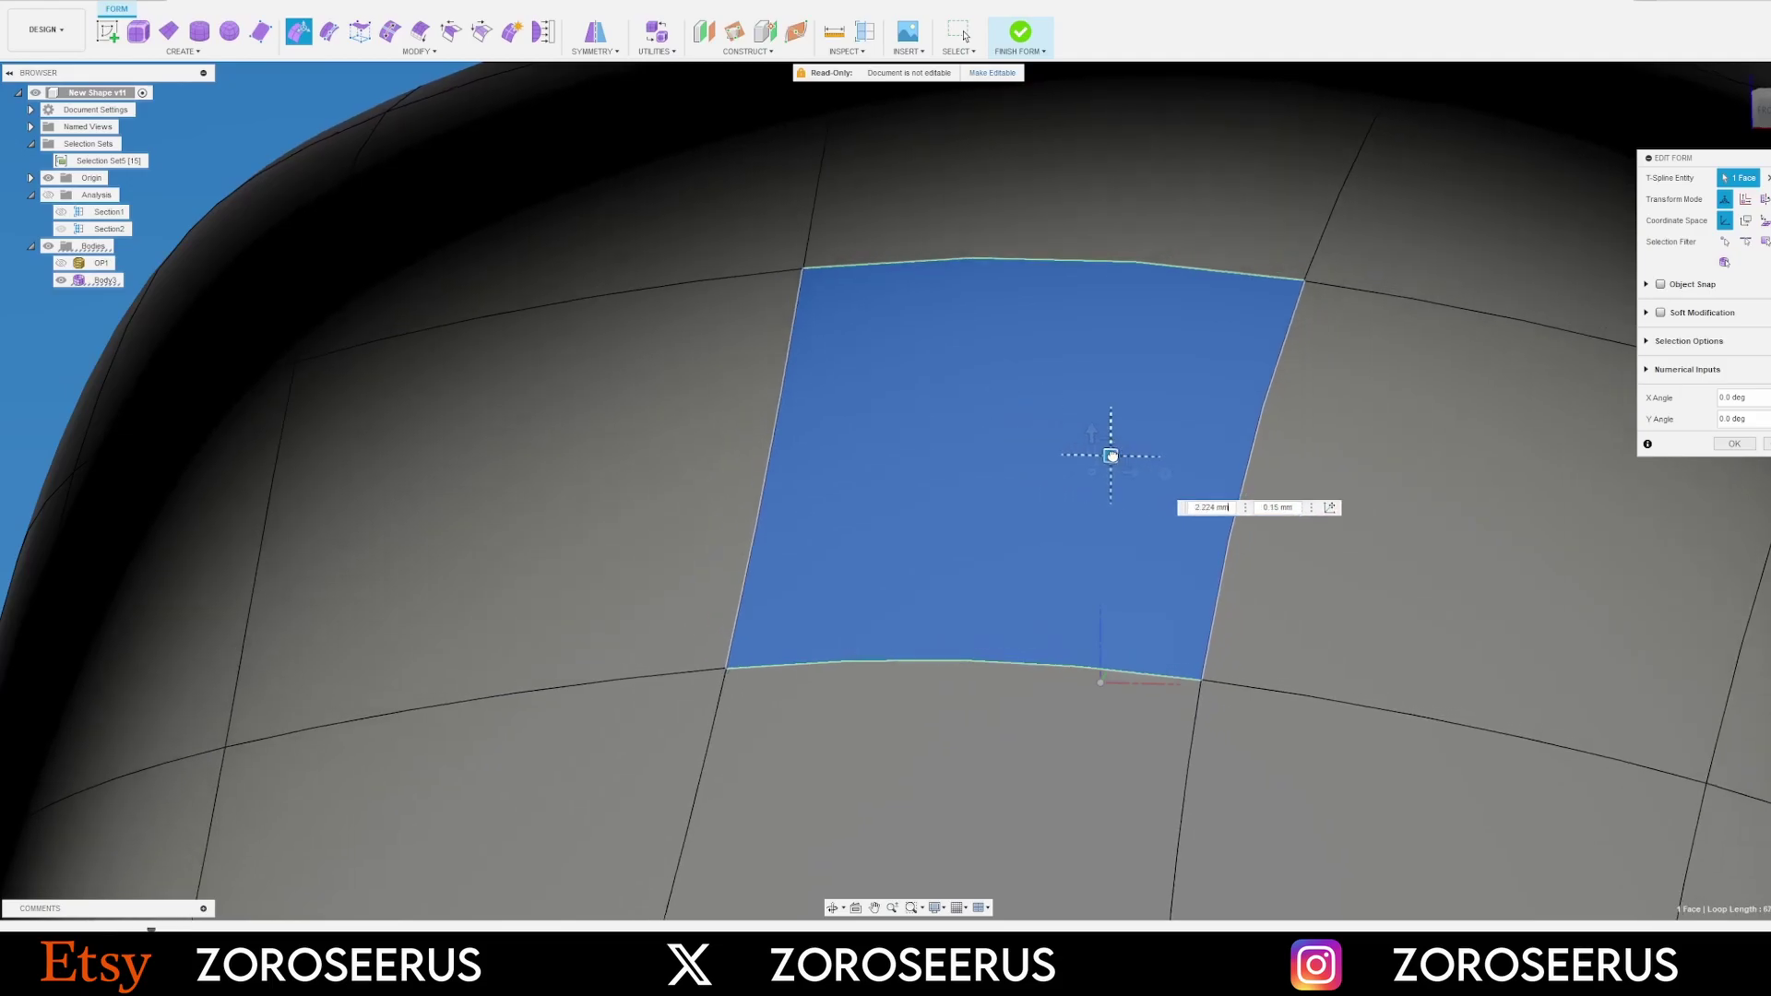
left_click(1740, 452)
scroll(1098, 396, "down", 5)
left_click(650, 281)
Apply the light grey appearance already in the design to the whole mouse form body
middle_click_drag(1035, 312, 1070, 356, "shift")
scroll(767, 389, "down", 3)
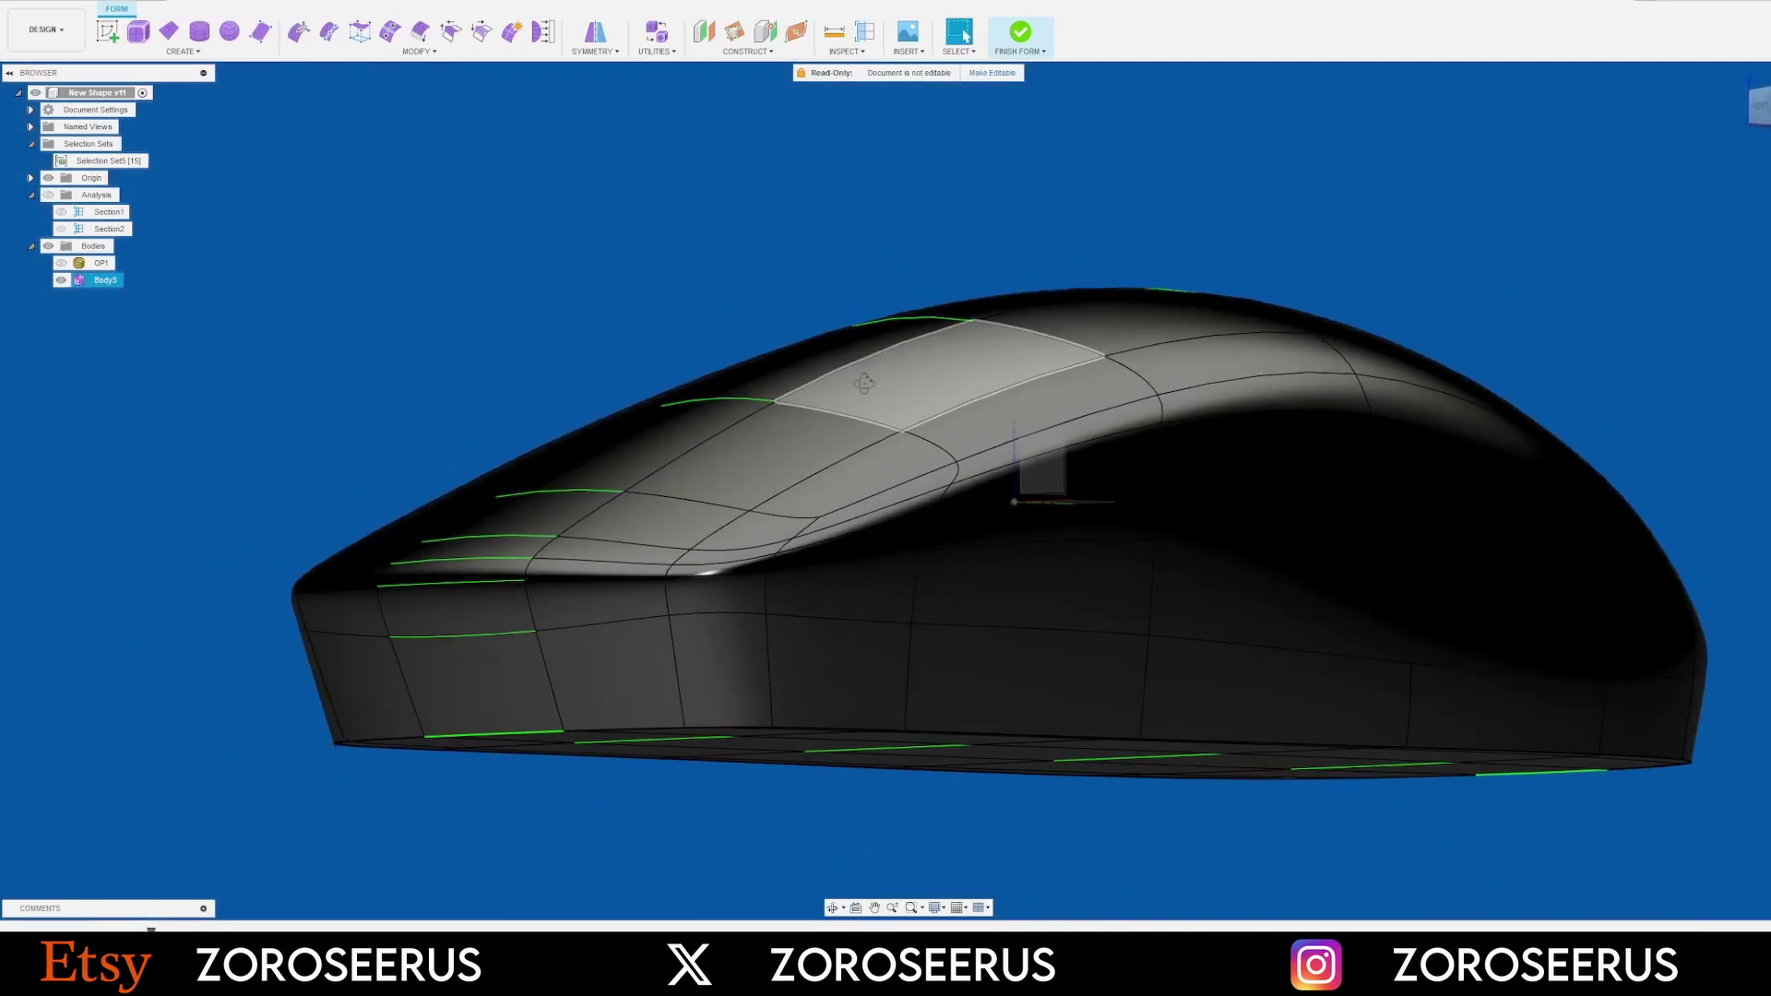
middle_click_drag(862, 384, 887, 404, "shift")
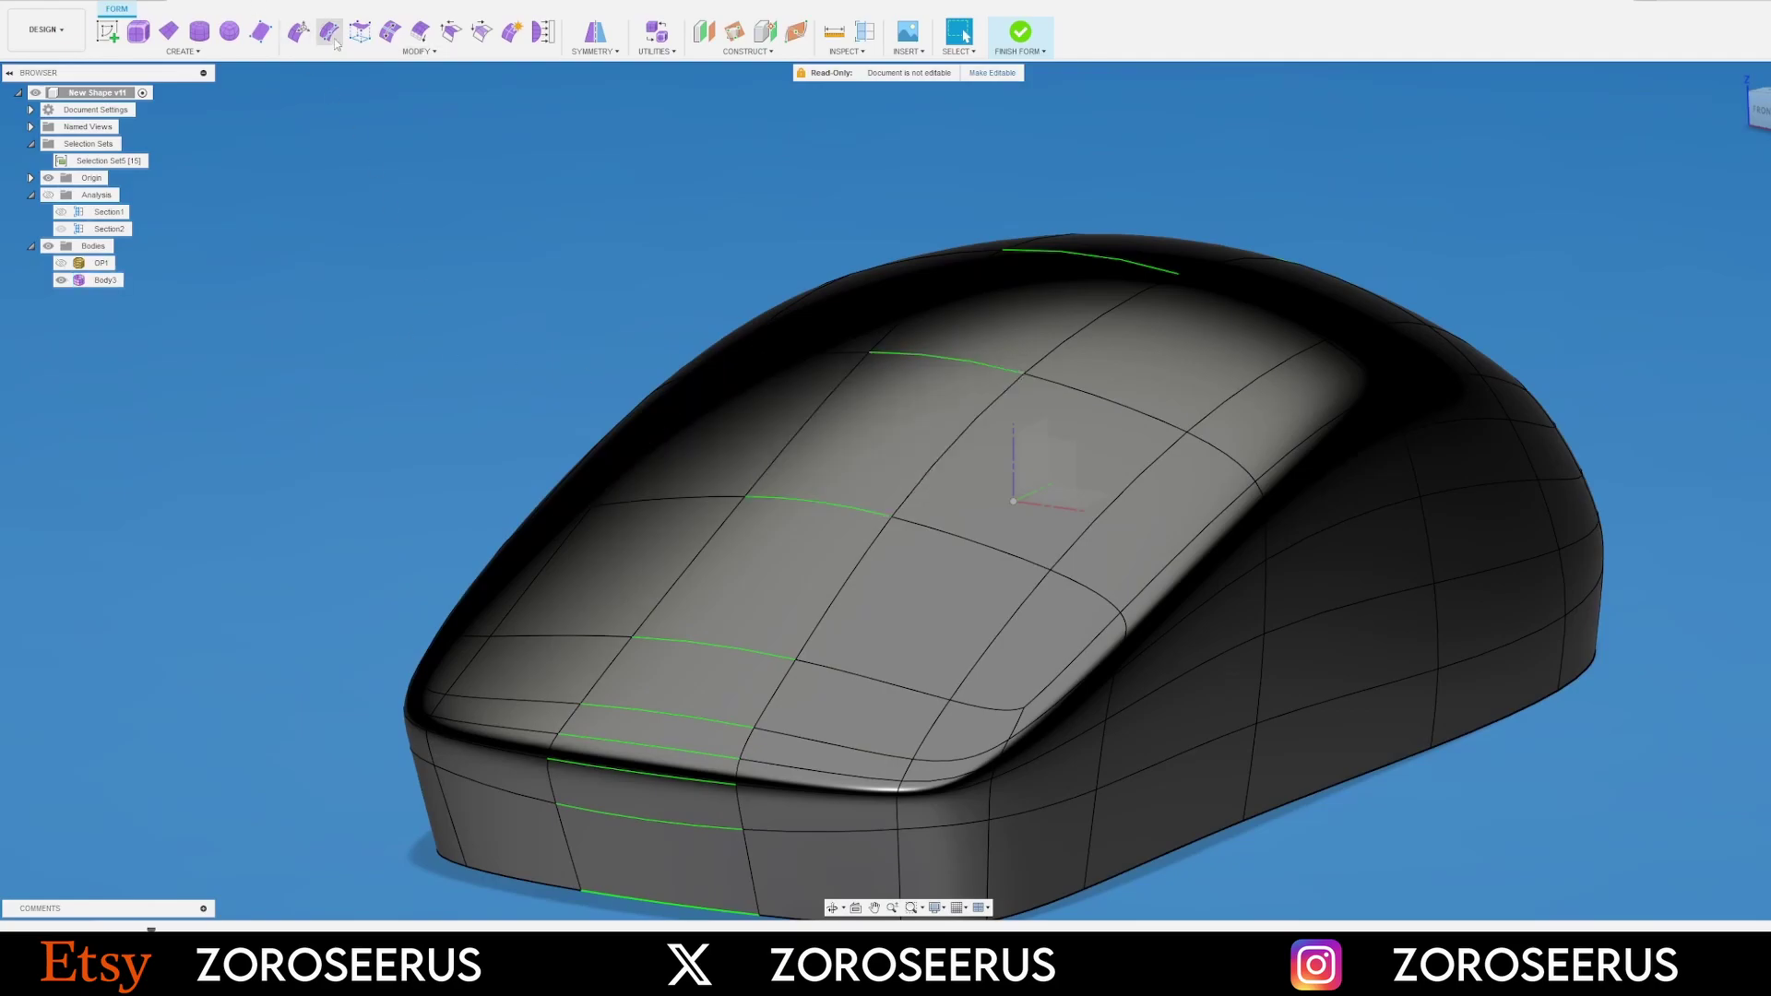
middle_click_drag(957, 311, 1049, 433, "shift")
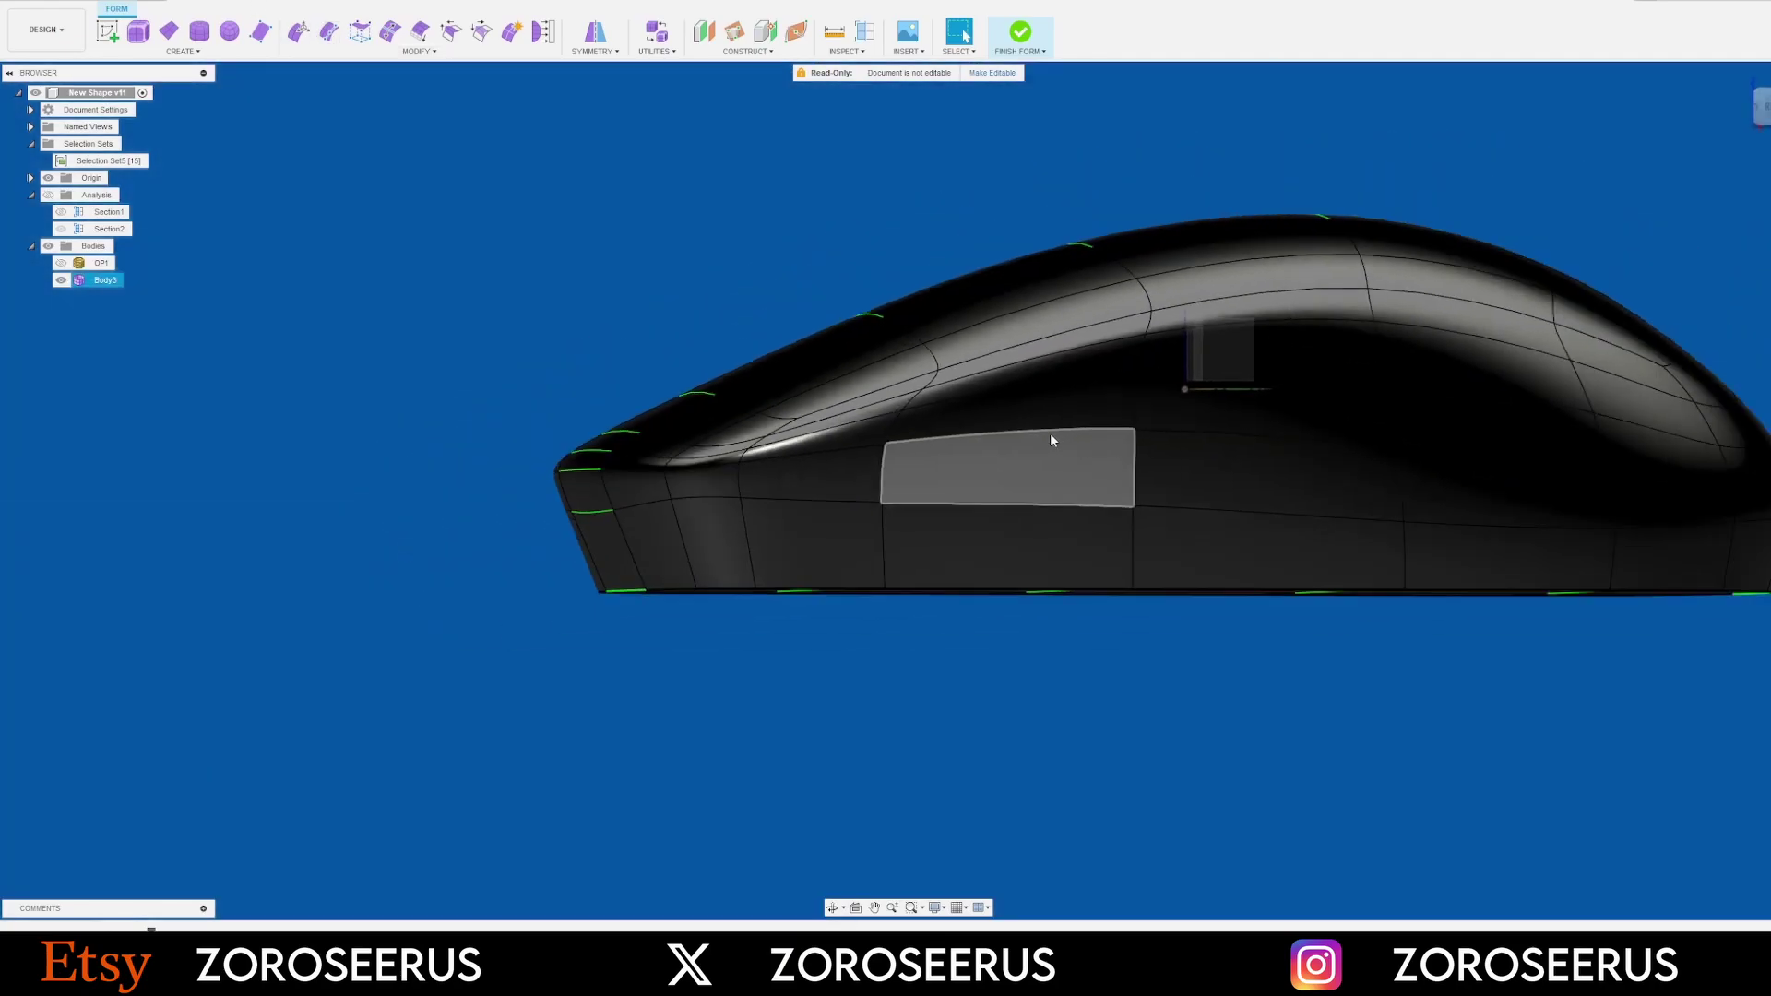
scroll(1050, 433, "up", 3)
middle_click_drag(1197, 418, 1198, 425, "shift")
type("sa")
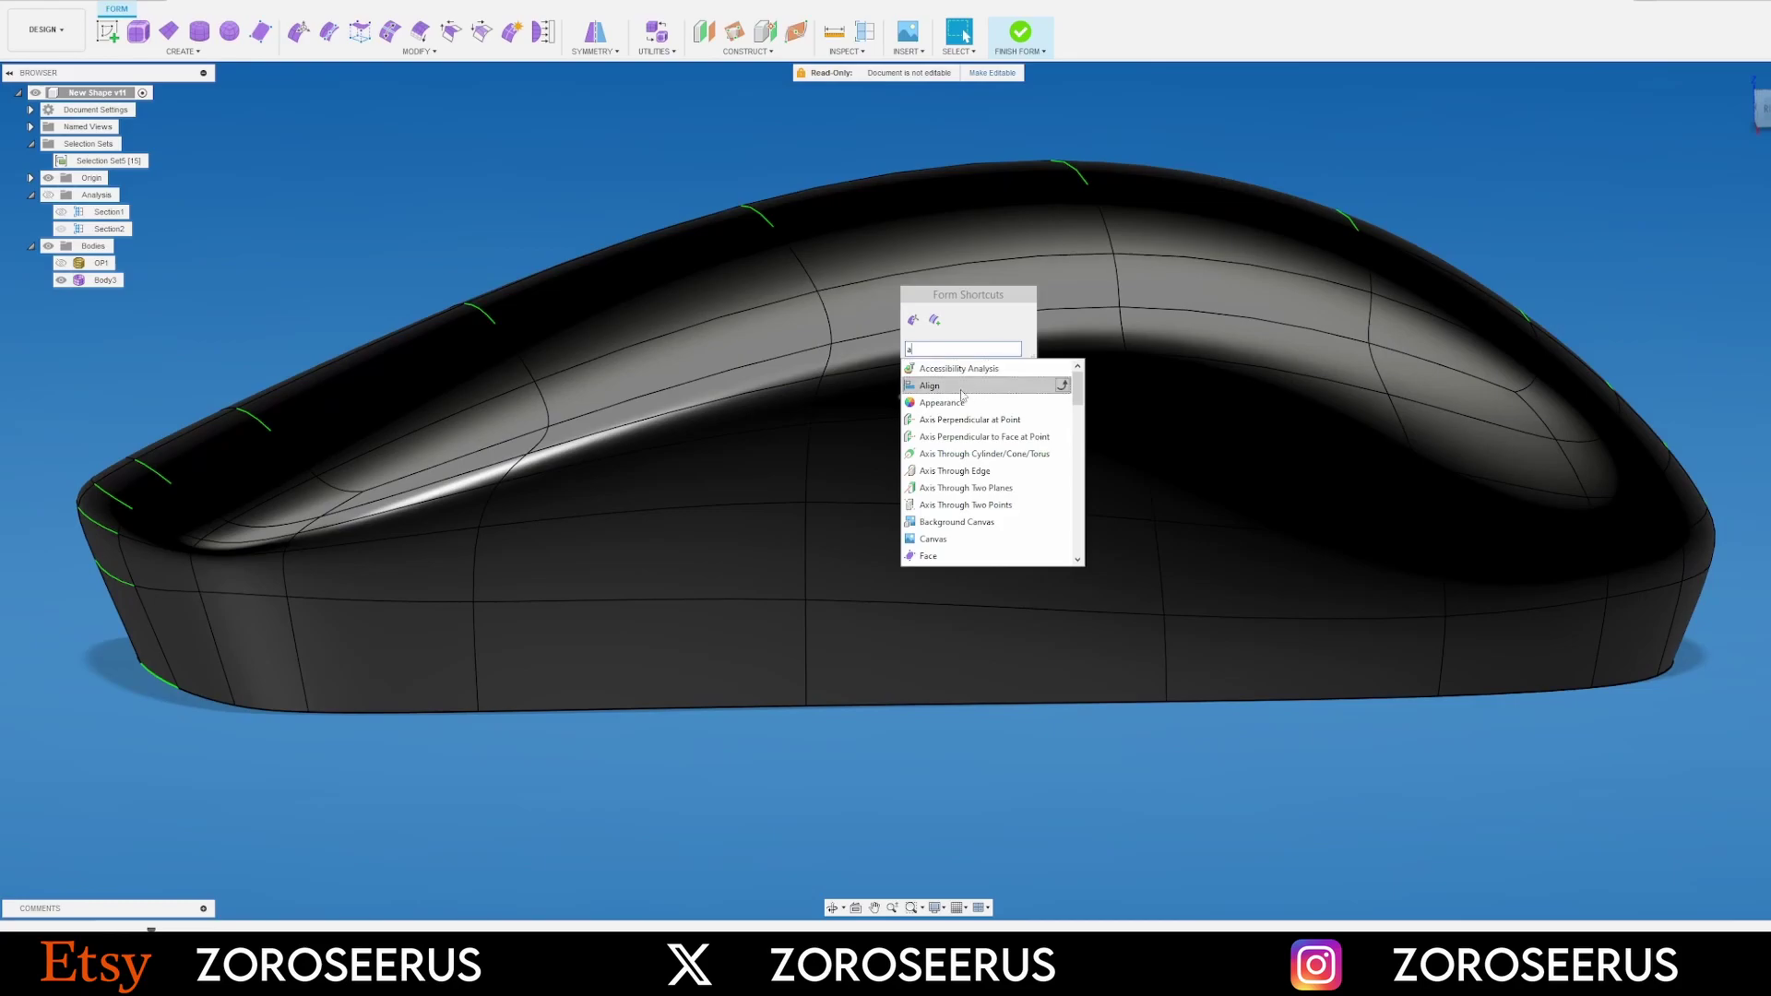
left_click(965, 403)
key("a")
left_click_drag(1581, 281, 1241, 357)
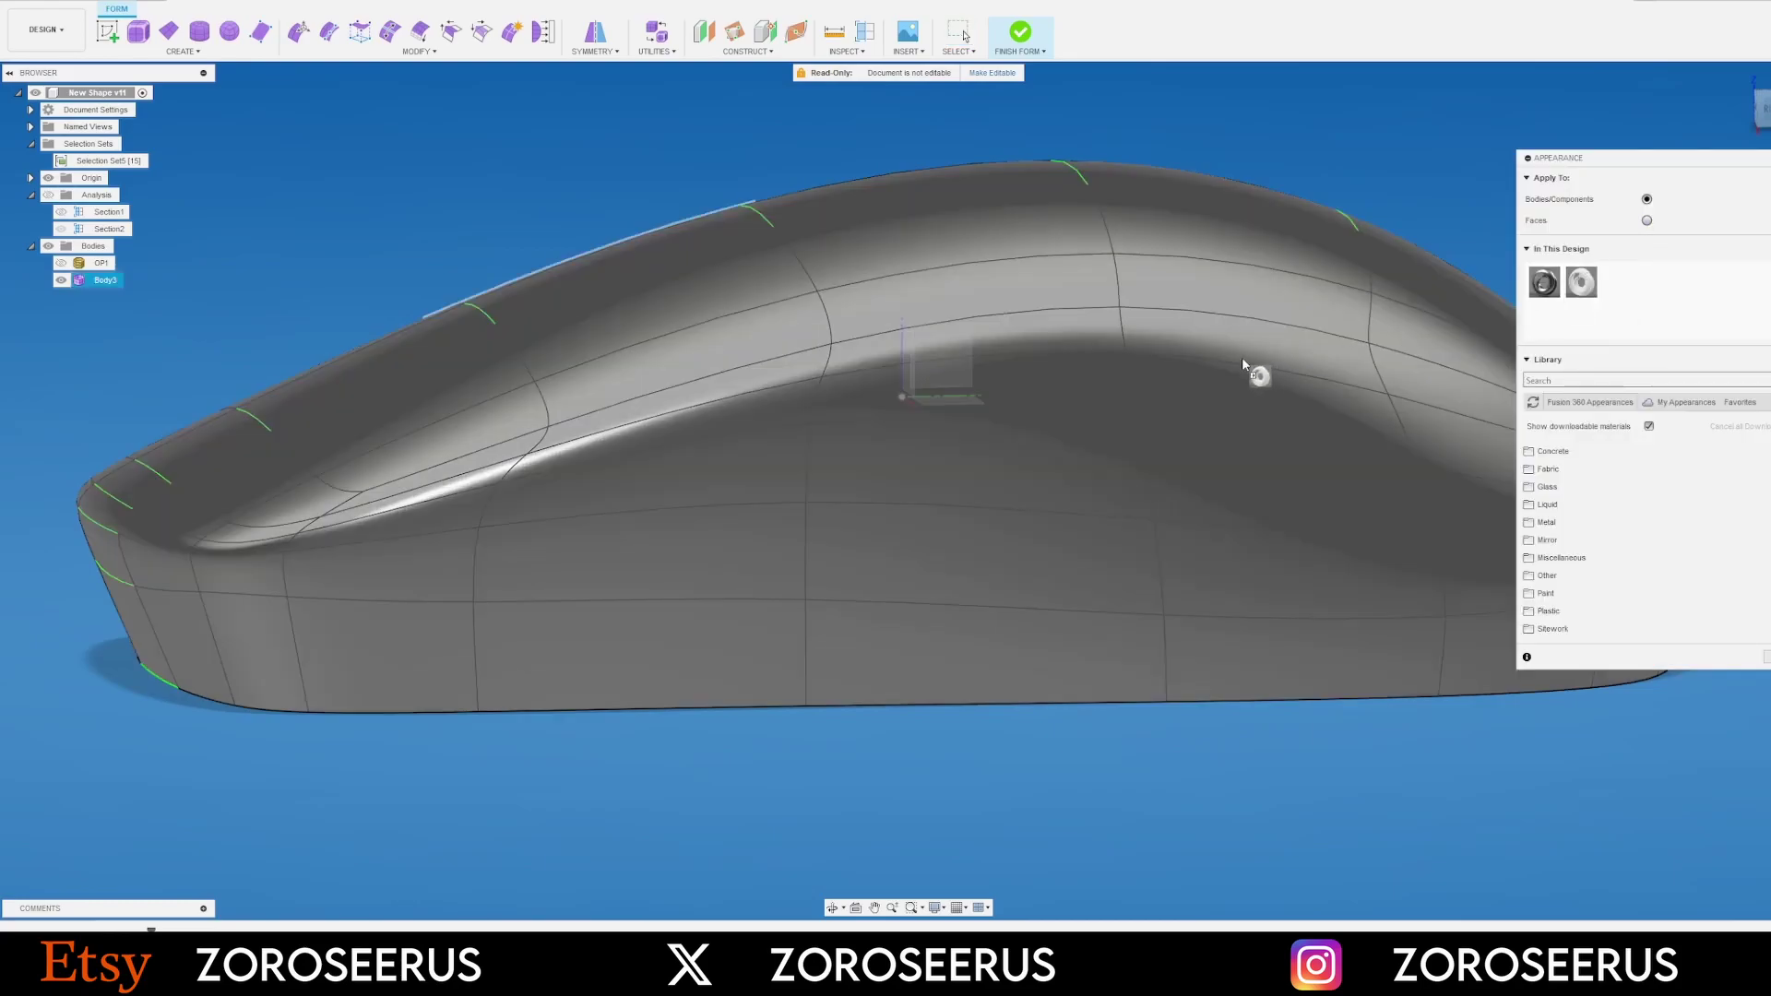
left_click(960, 33)
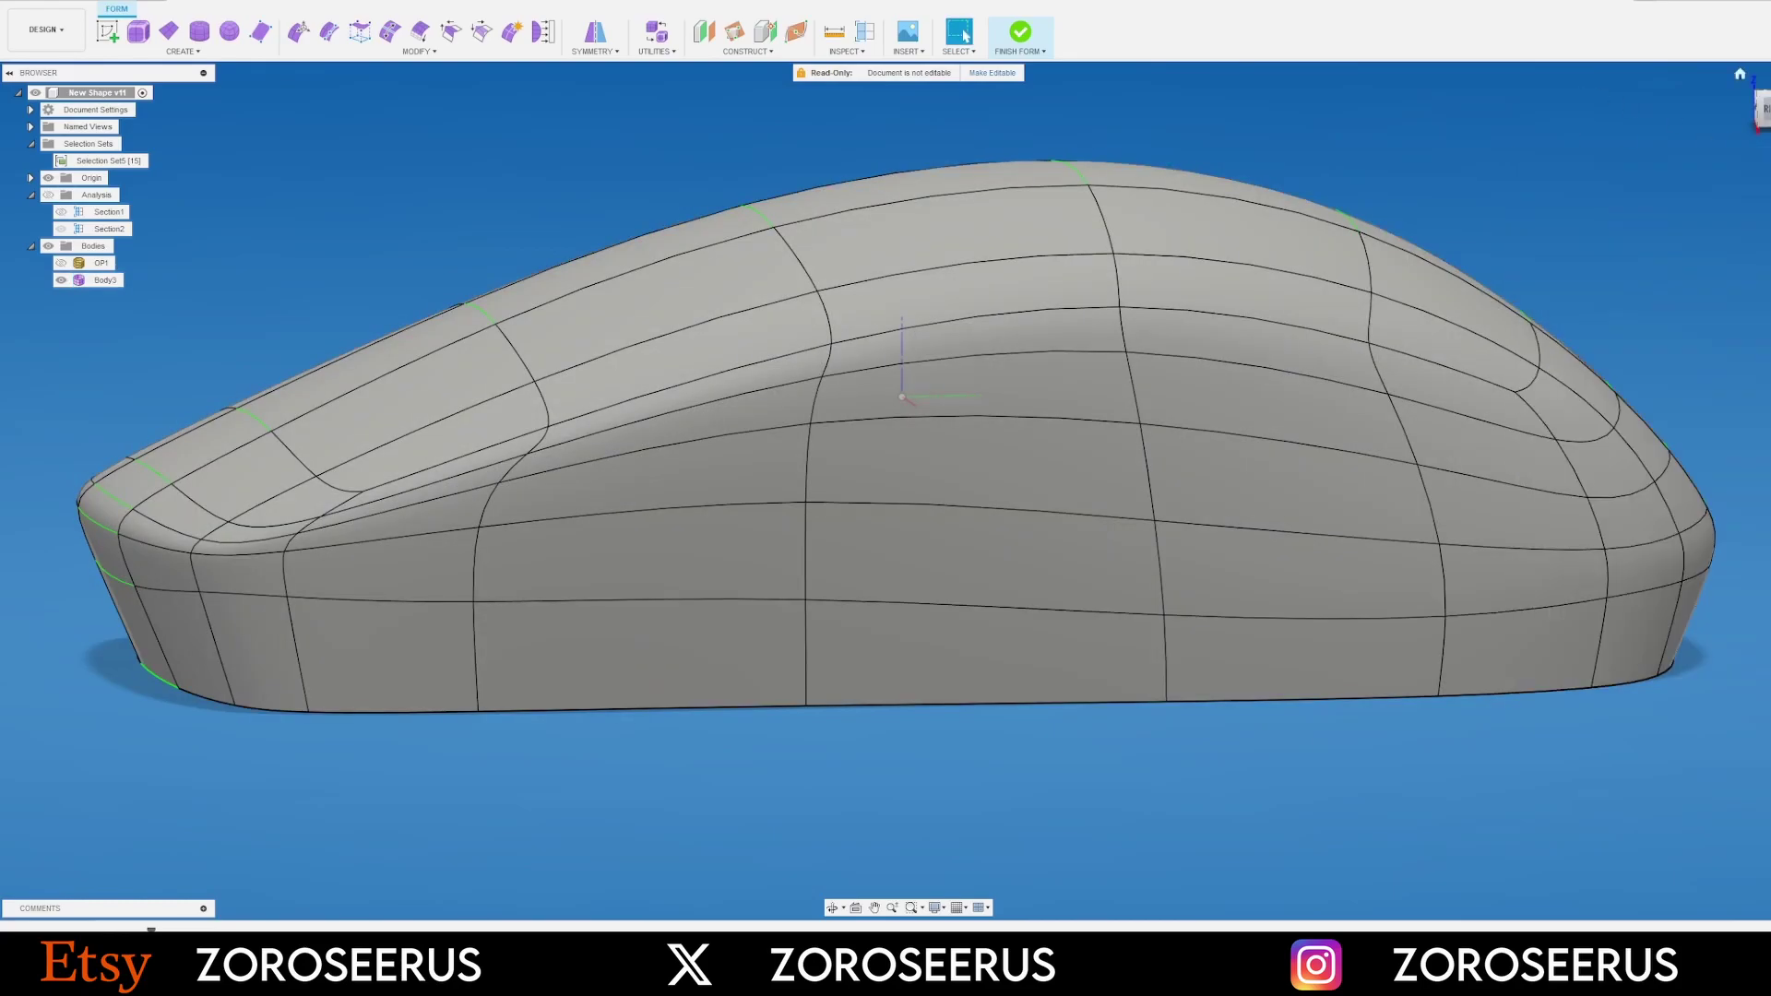
Select the two lowest faces of a side column toward the front and set up Flatten on their six vertices with Fit direction
middle_click_drag(1550, 221, 1342, 173, "shift")
left_click(1766, 110)
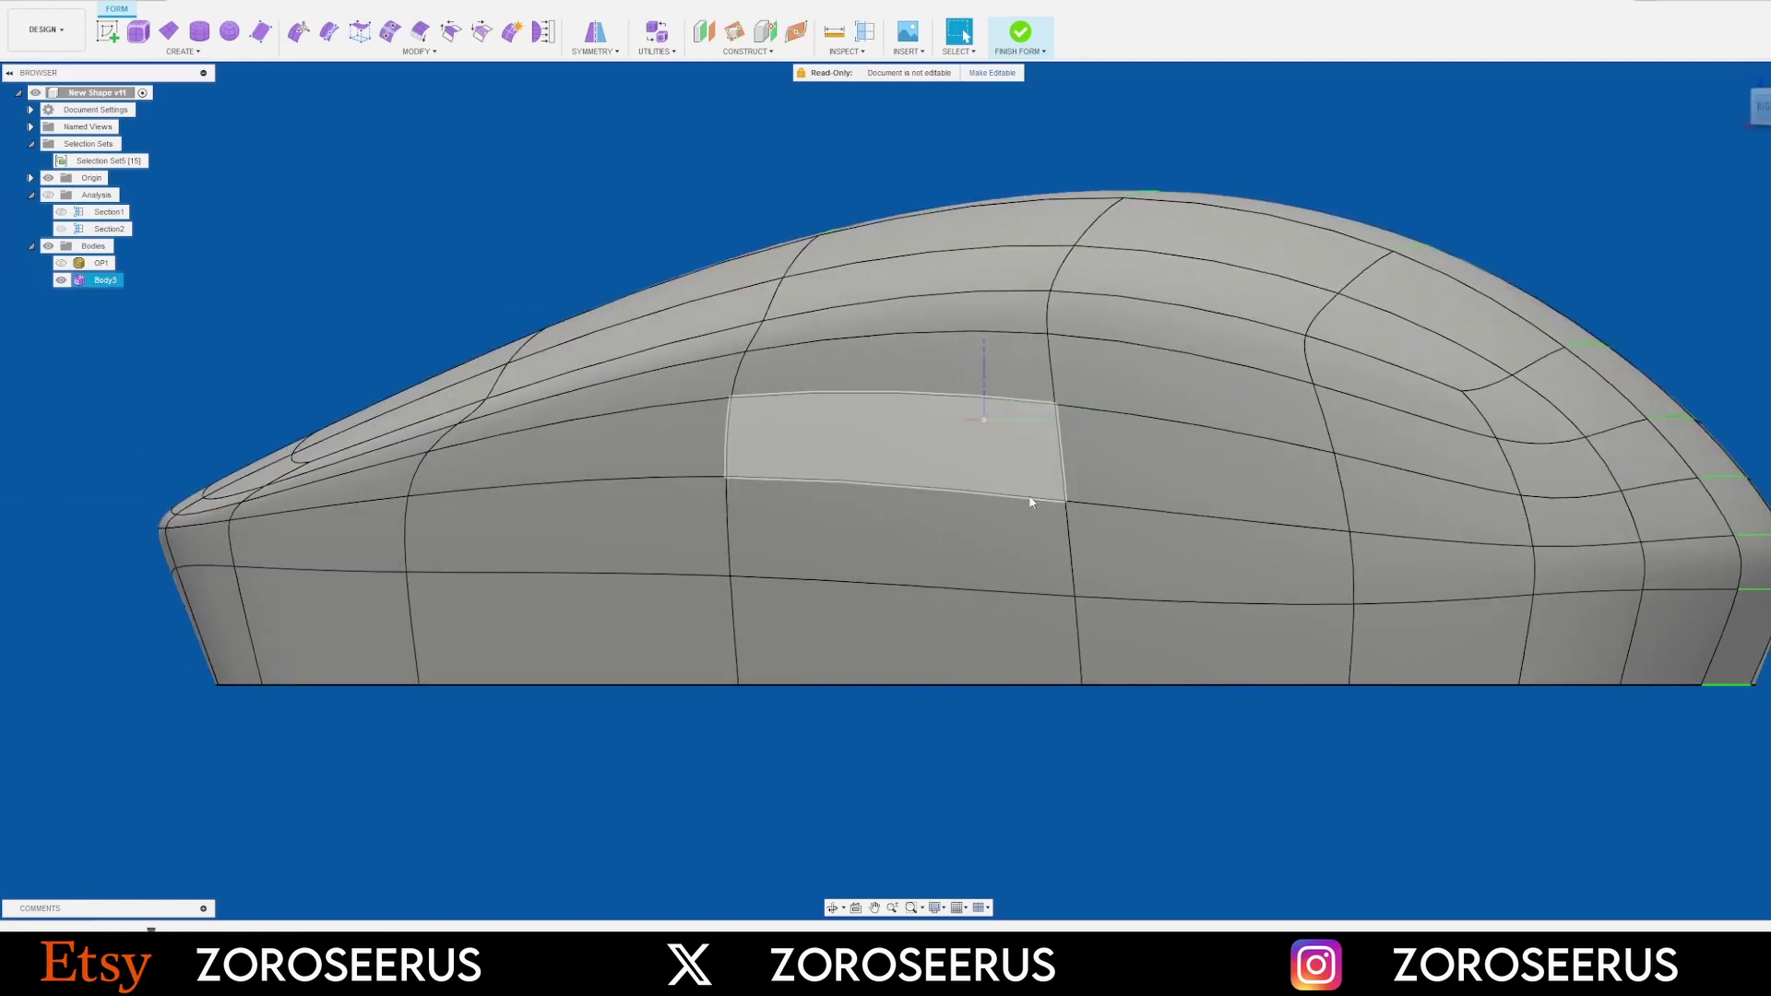
middle_click_drag(799, 161, 1005, 139, "shift")
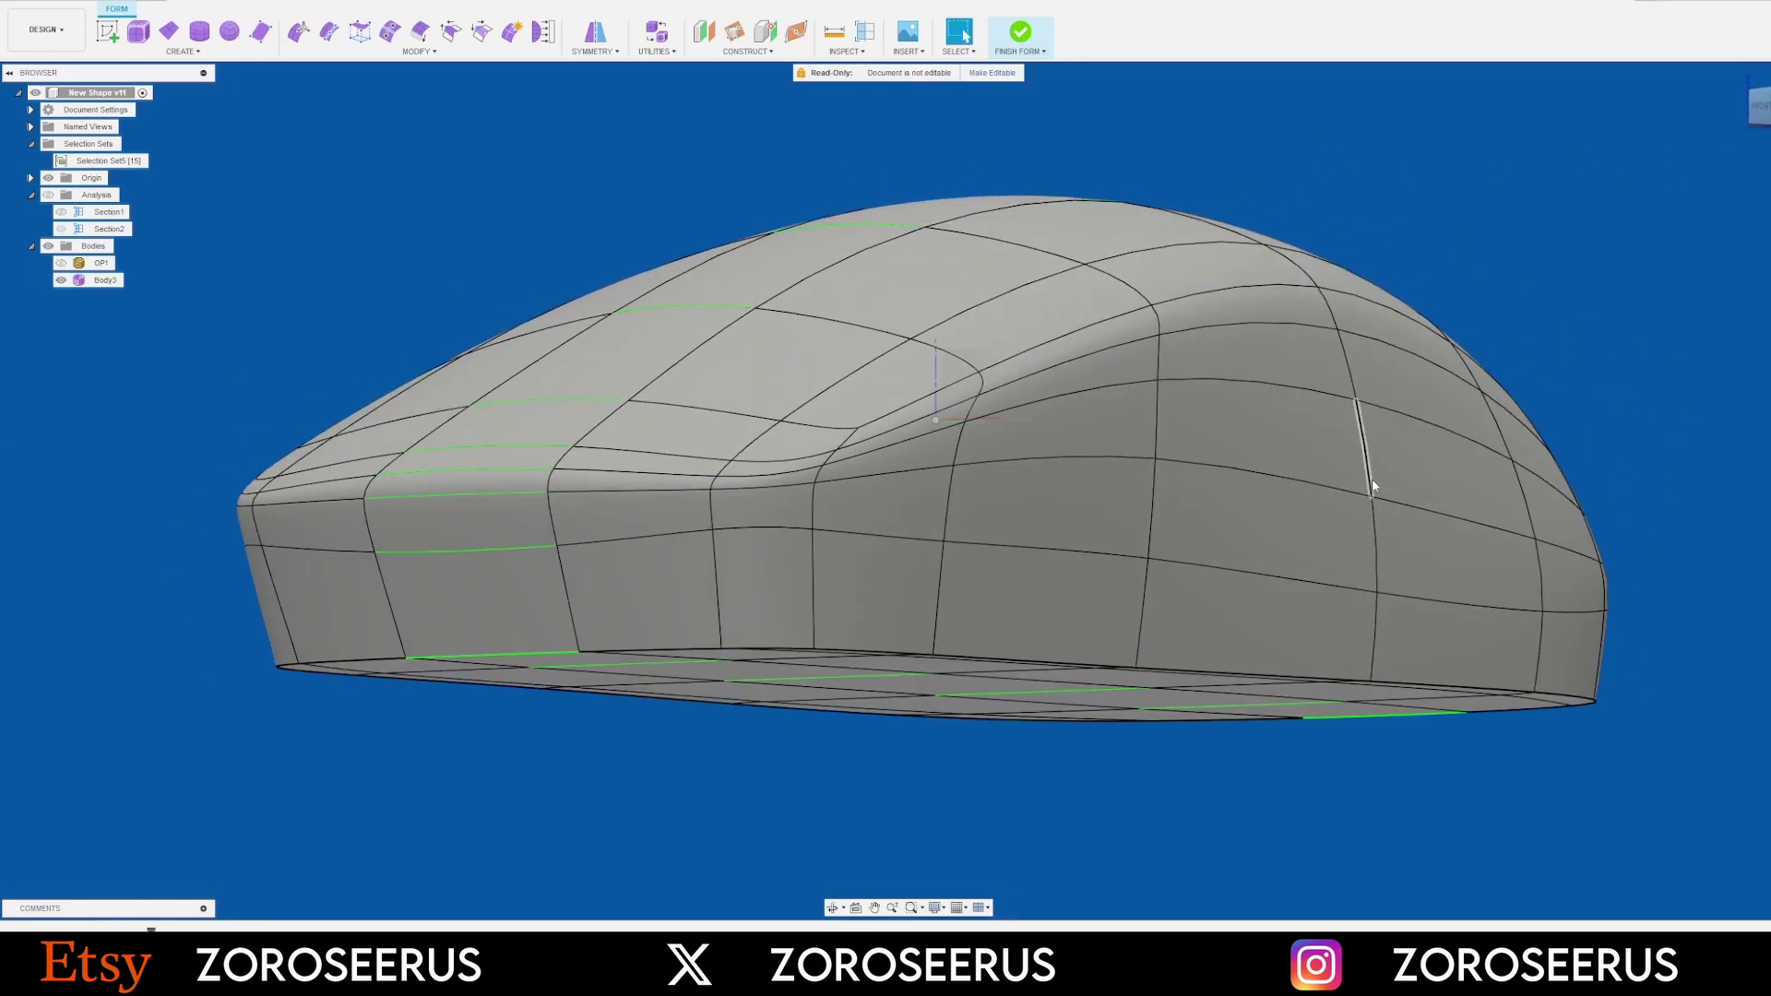
scroll(1374, 484, "up", 3)
middle_click_drag(1374, 484, 1395, 461, "shift")
scroll(1098, 613, "down", 3)
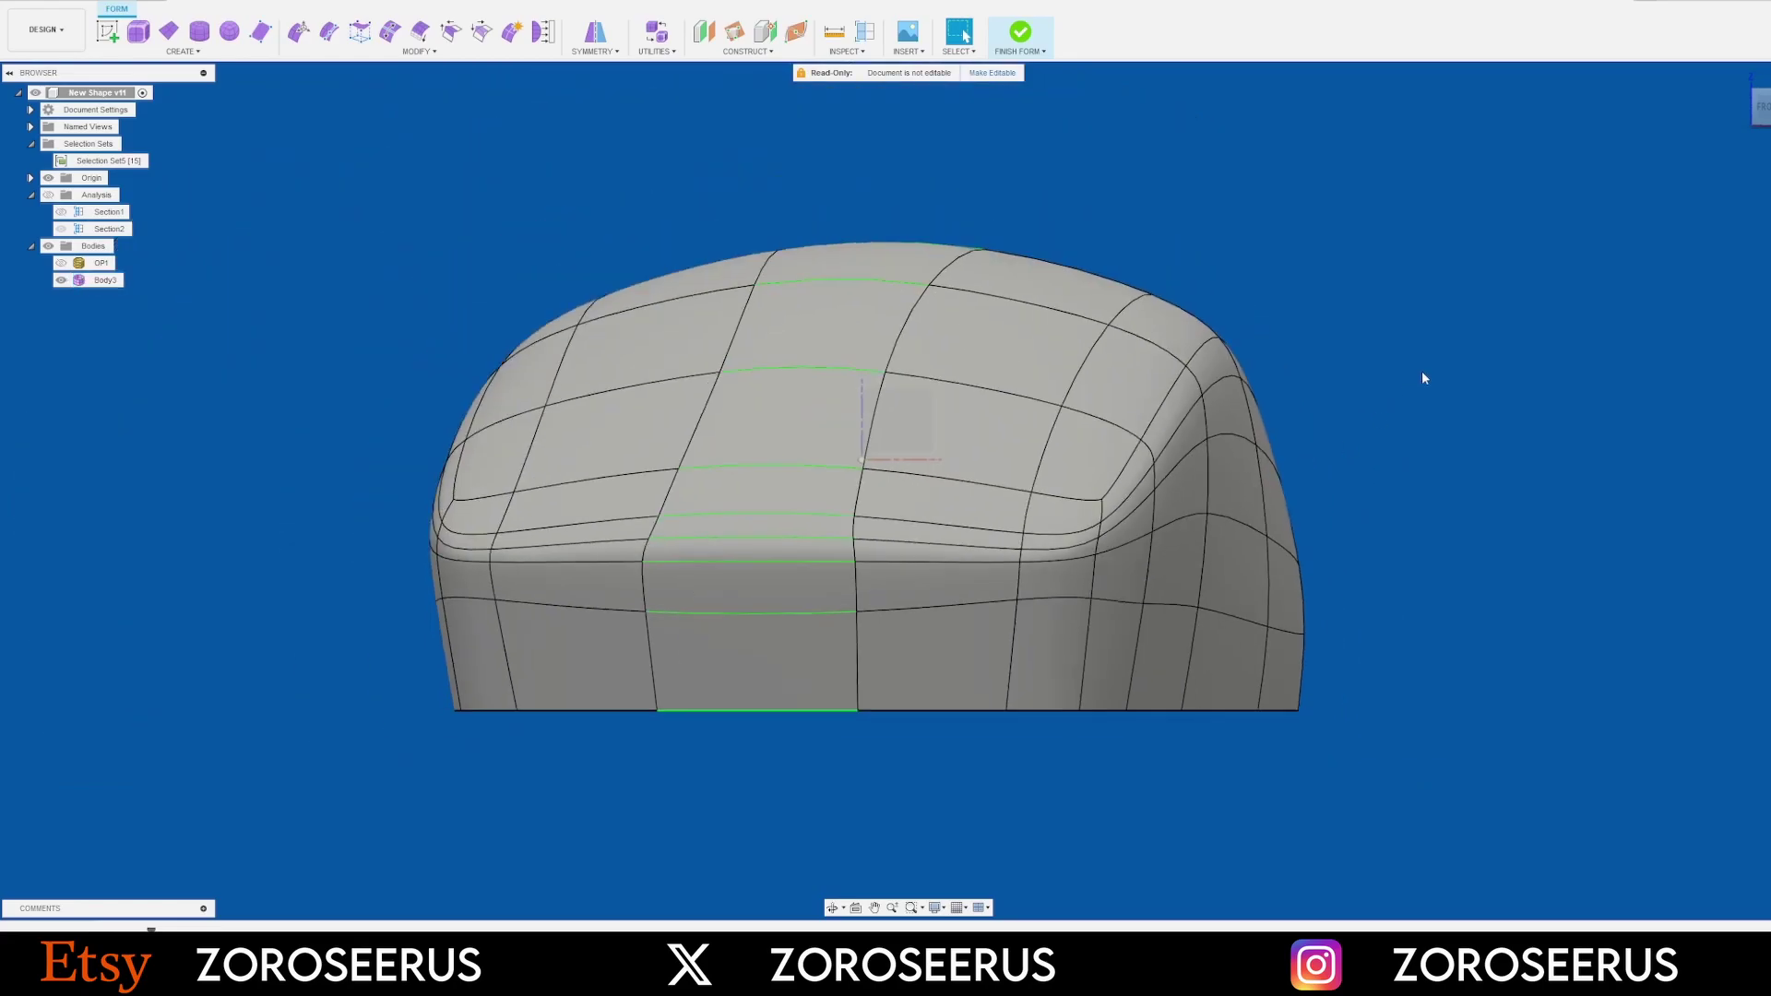
scroll(1246, 671, "up", 3)
left_click(1107, 654)
left_click(1127, 526, "ctrl")
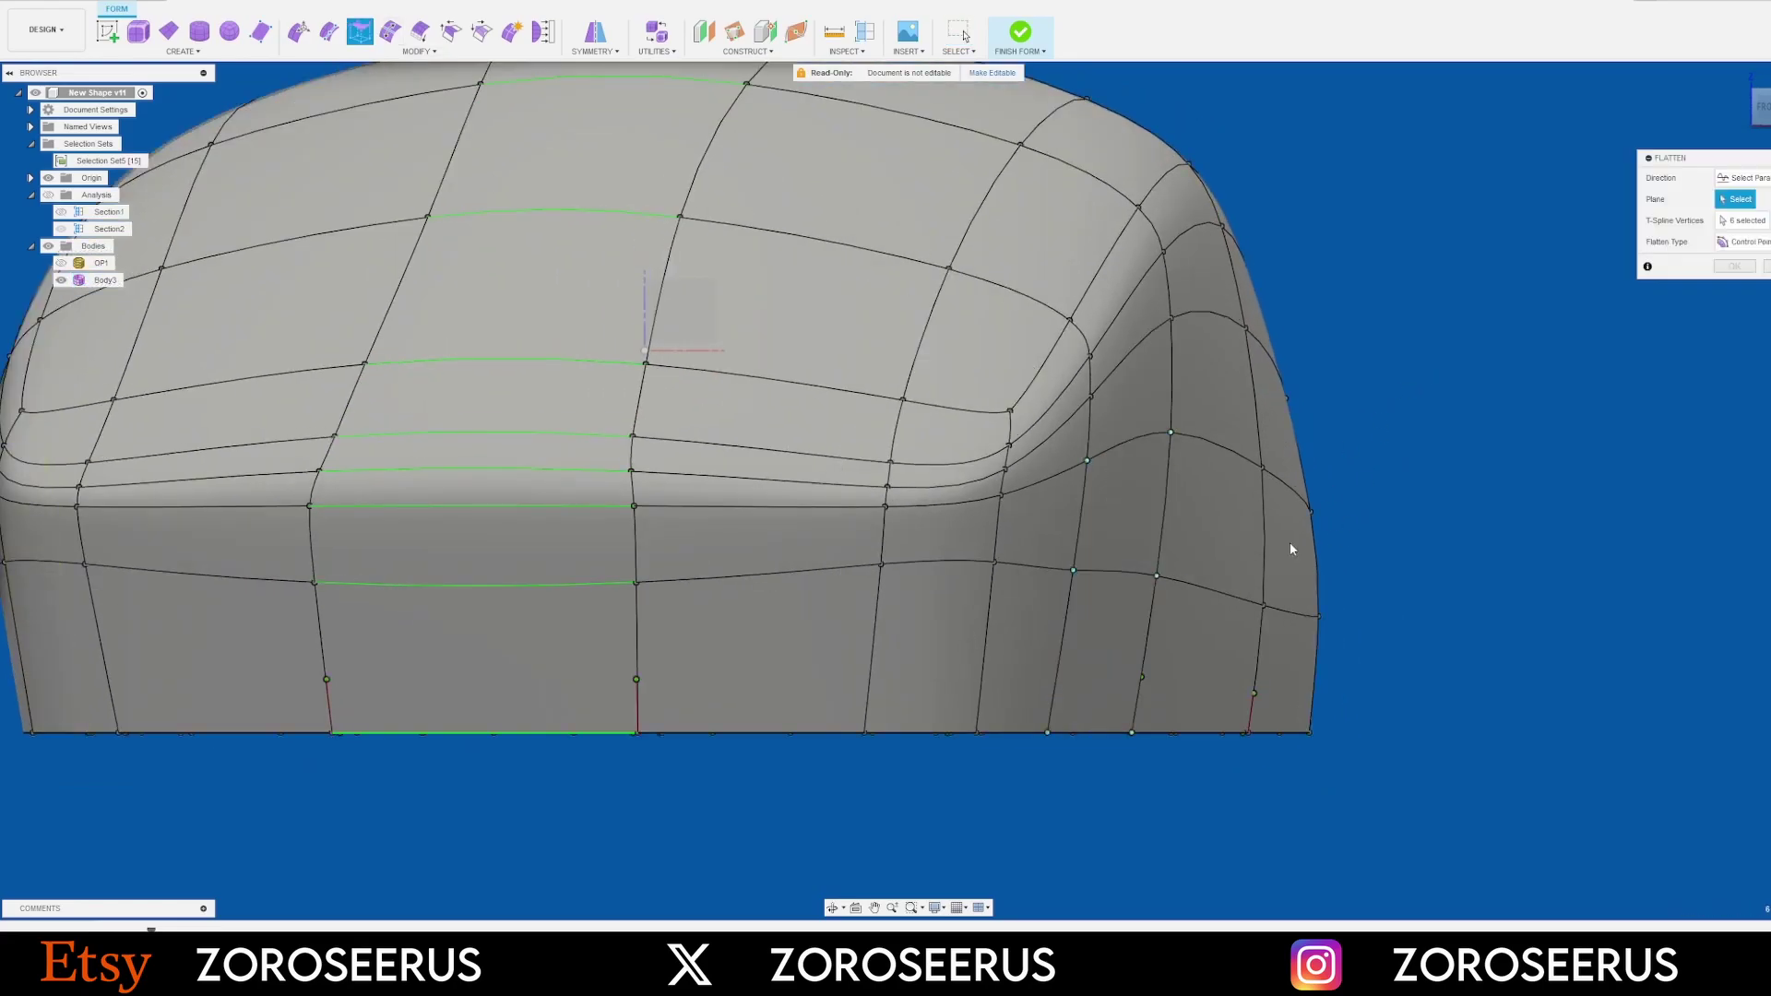
left_click(1743, 178)
left_click(1739, 196)
scroll(1081, 501, "up", 3)
middle_click_drag(1084, 497, 1186, 437, "shift")
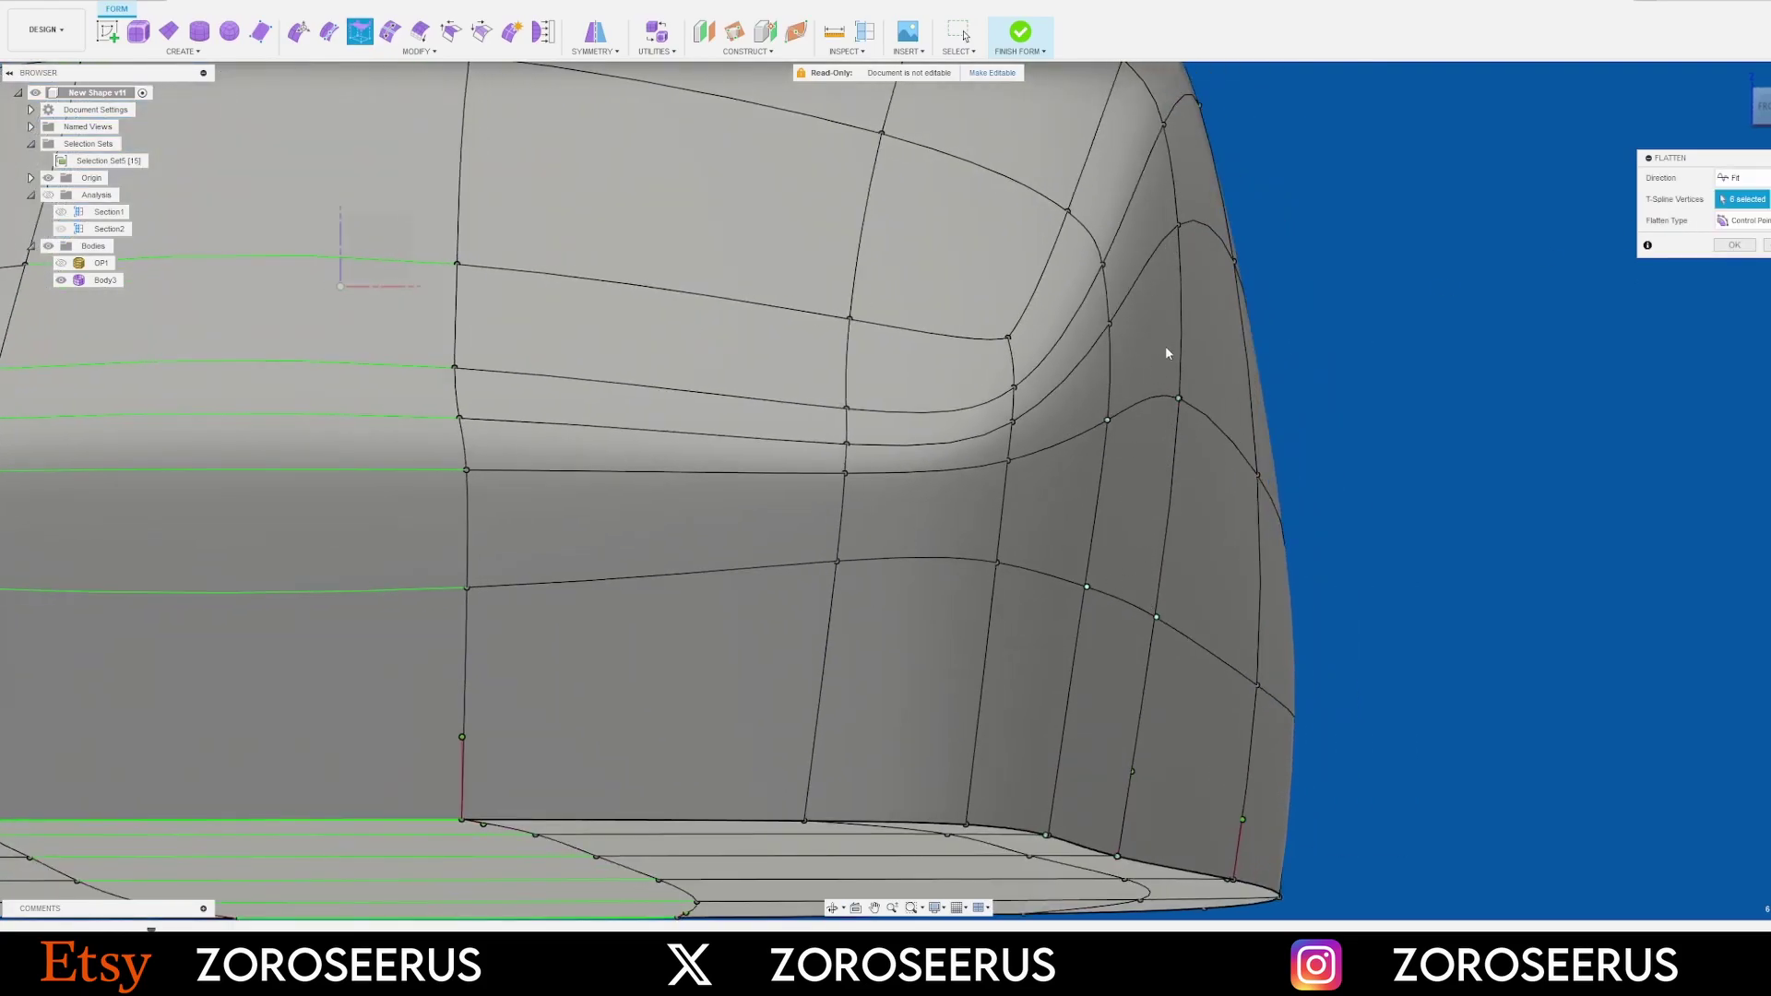
Flatten the selected side vertices parallel to the origin's vertical lengthwise plane instead of using the Fit direction
left_click(1757, 178)
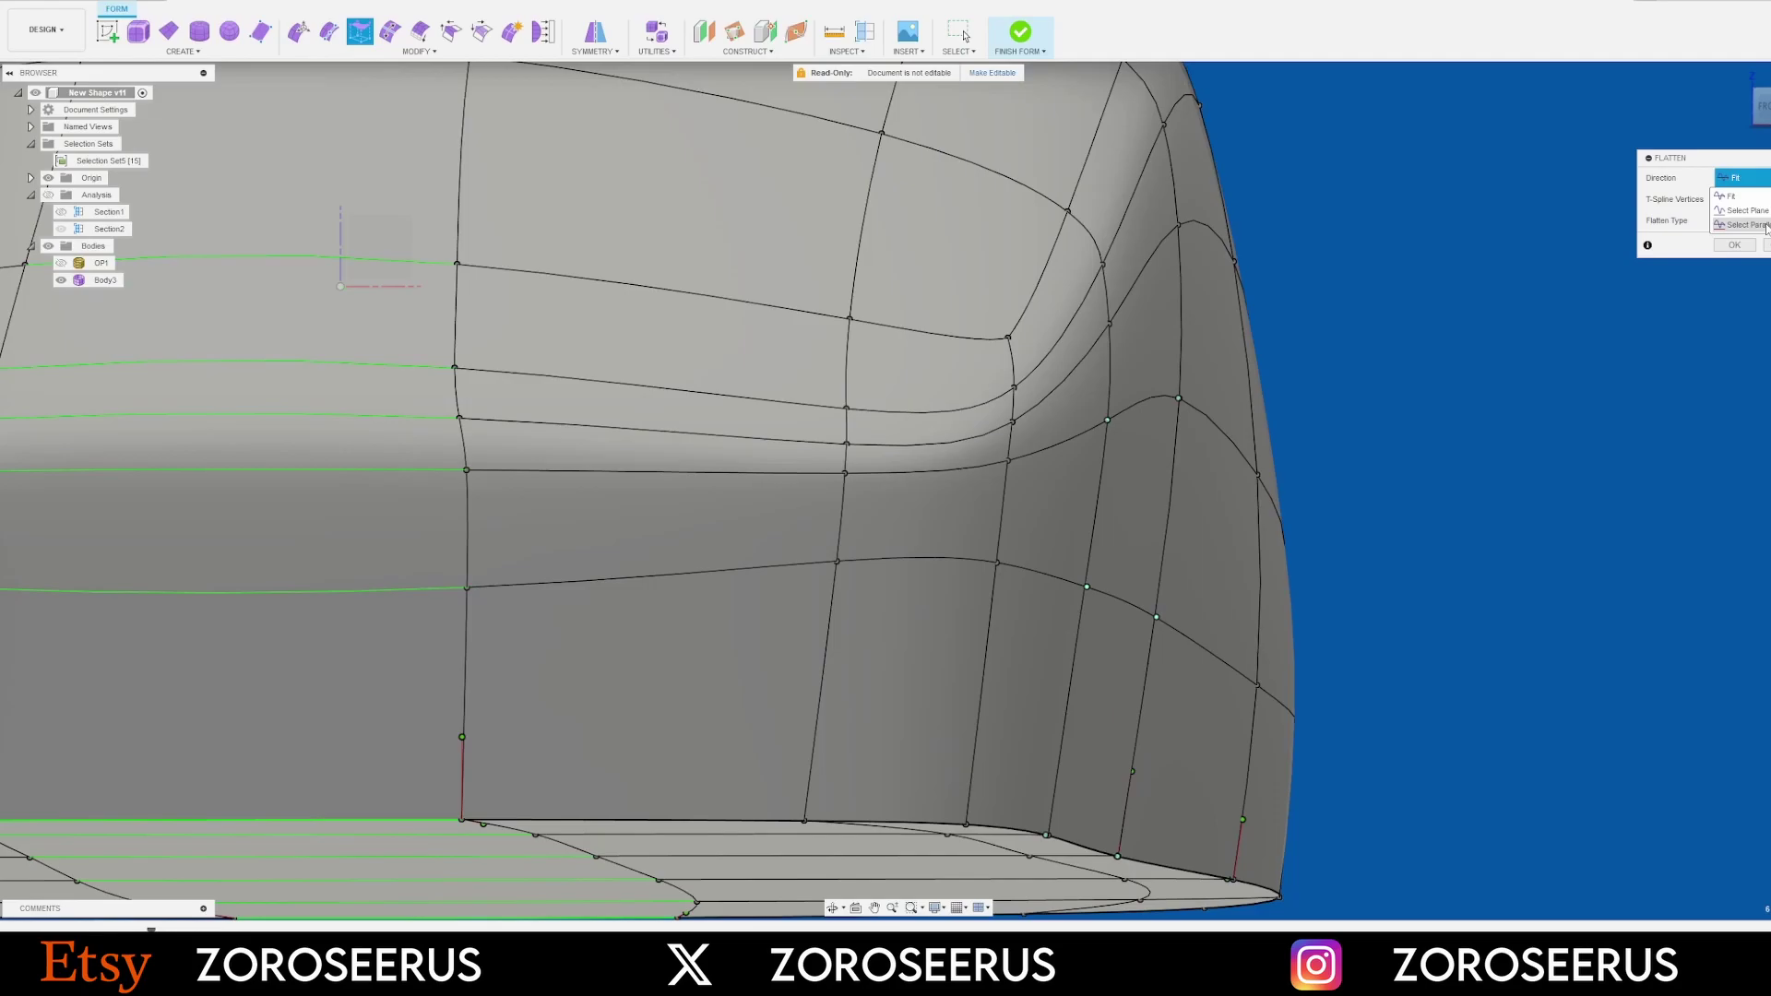
left_click(1765, 226)
scroll(959, 554, "down", 5)
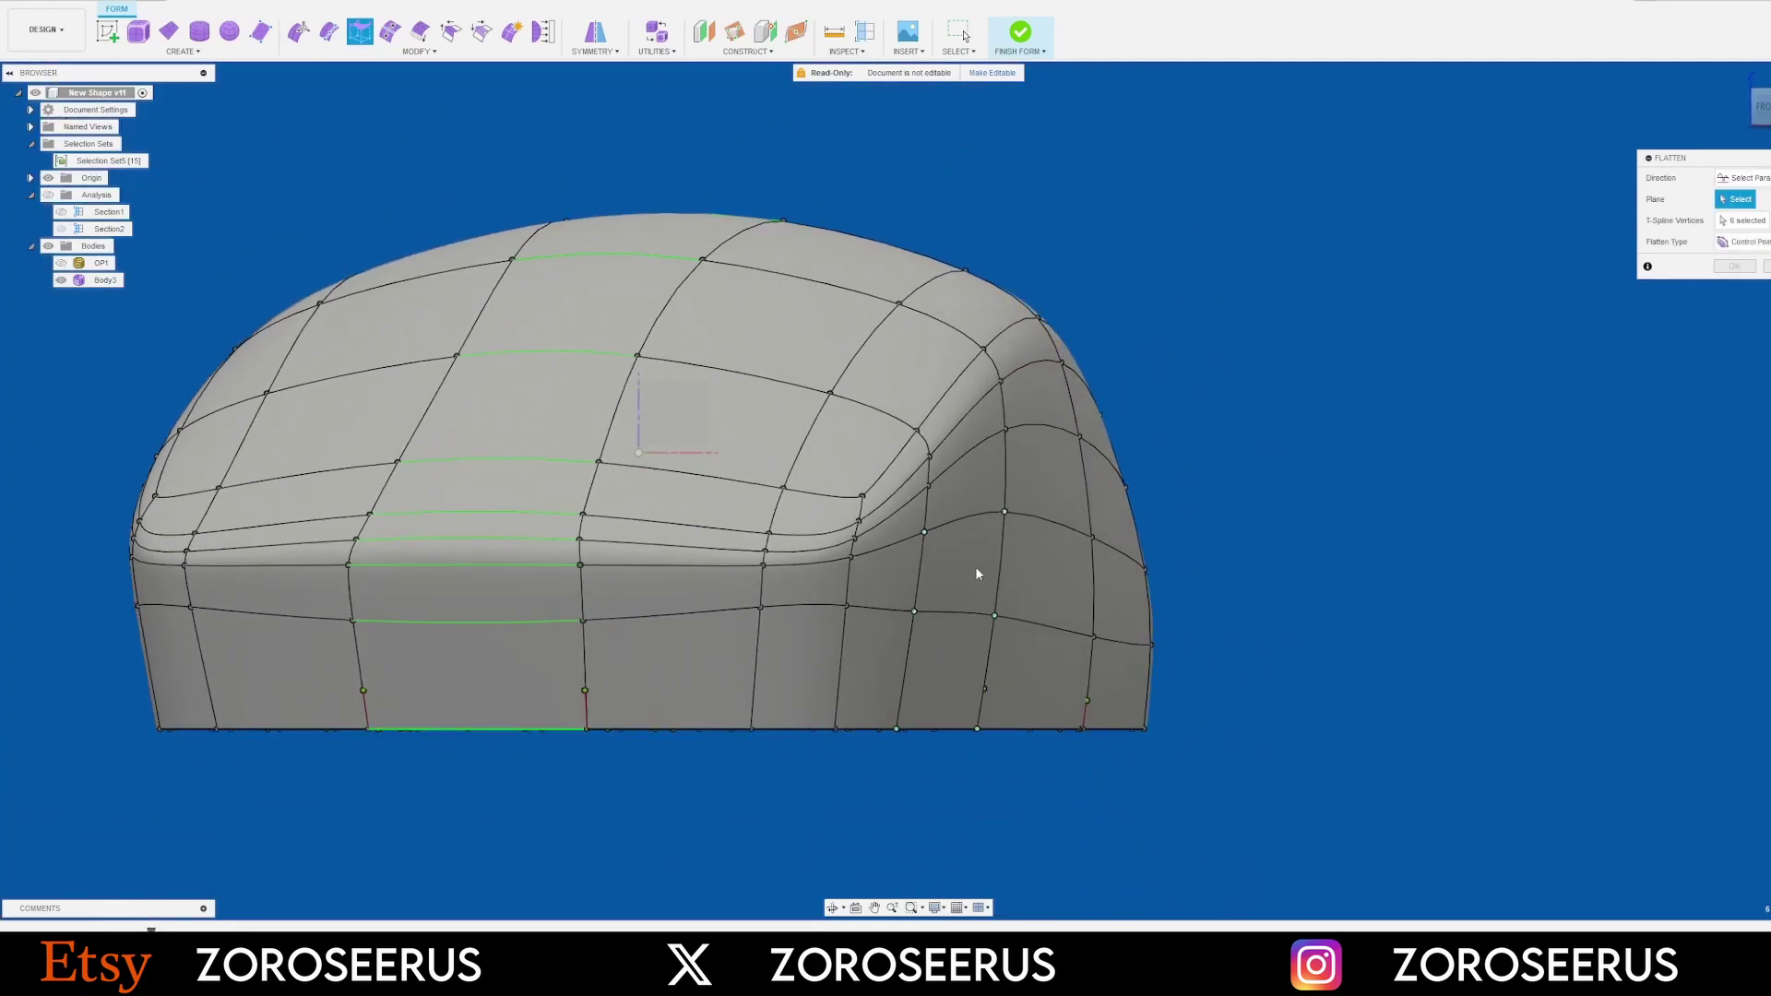
middle_click_drag(1190, 480, 1061, 569, "shift")
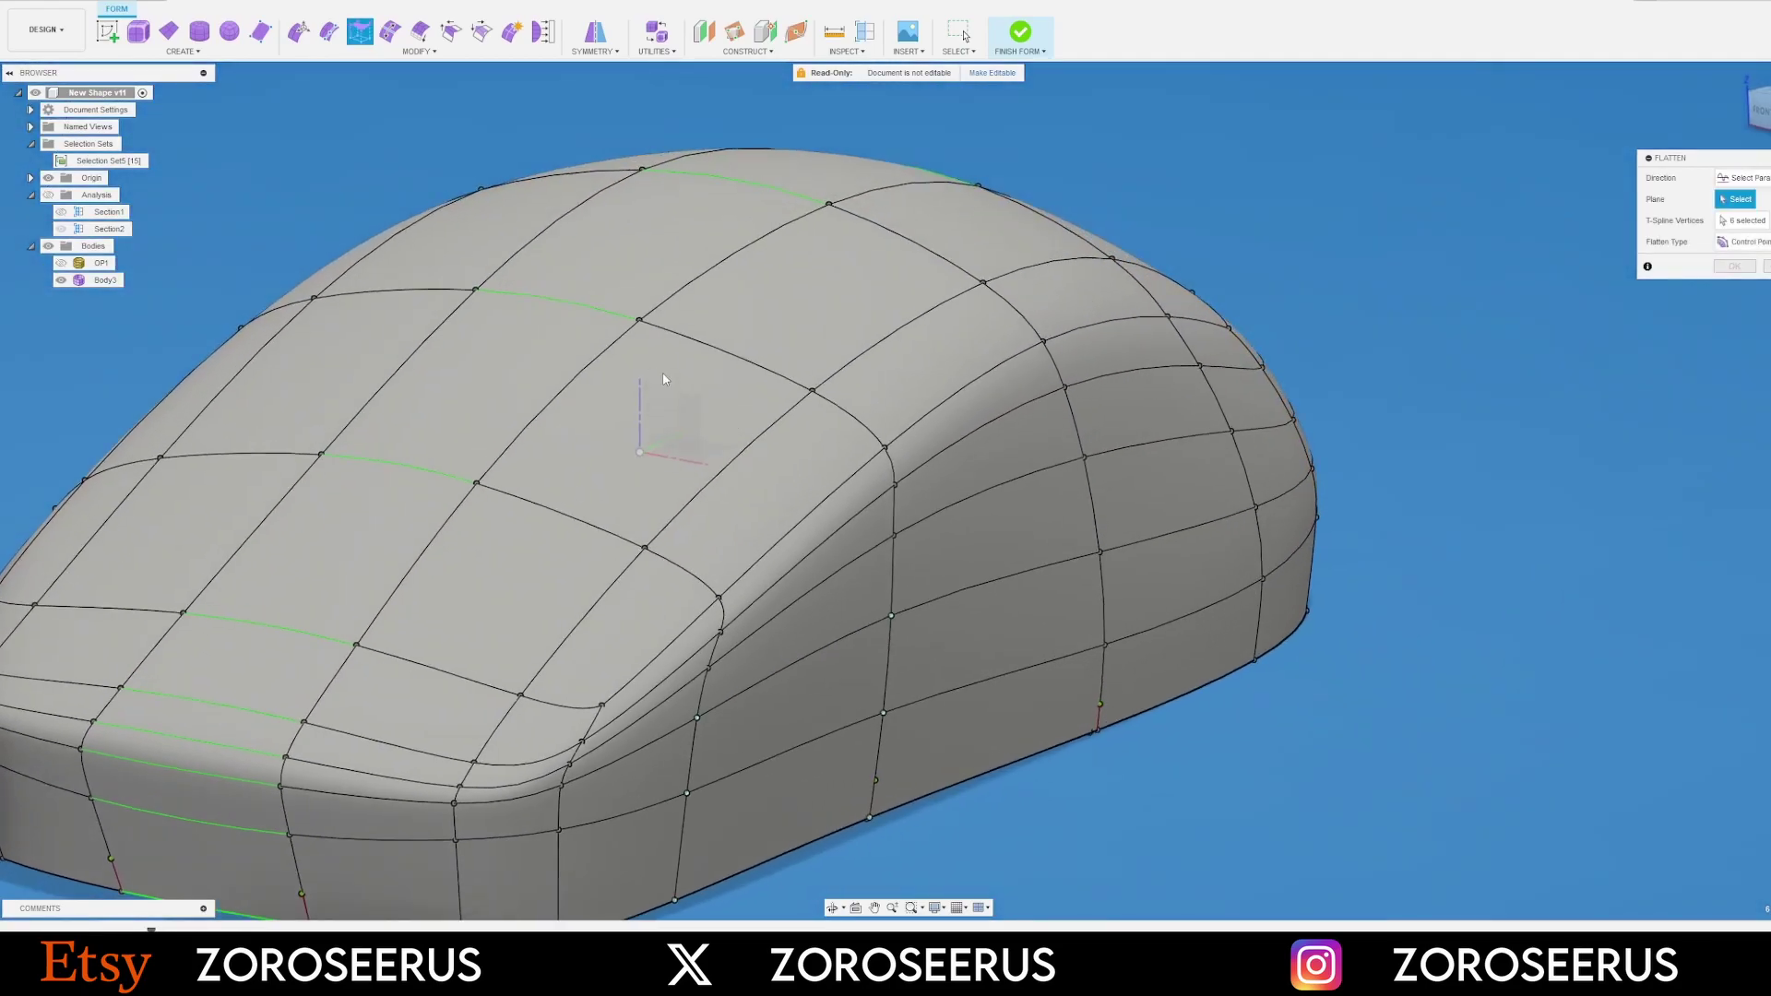
left_click(664, 377)
scroll(923, 604, "down", 3)
middle_click_drag(923, 608, 1164, 489)
scroll(1108, 568, "up", 5)
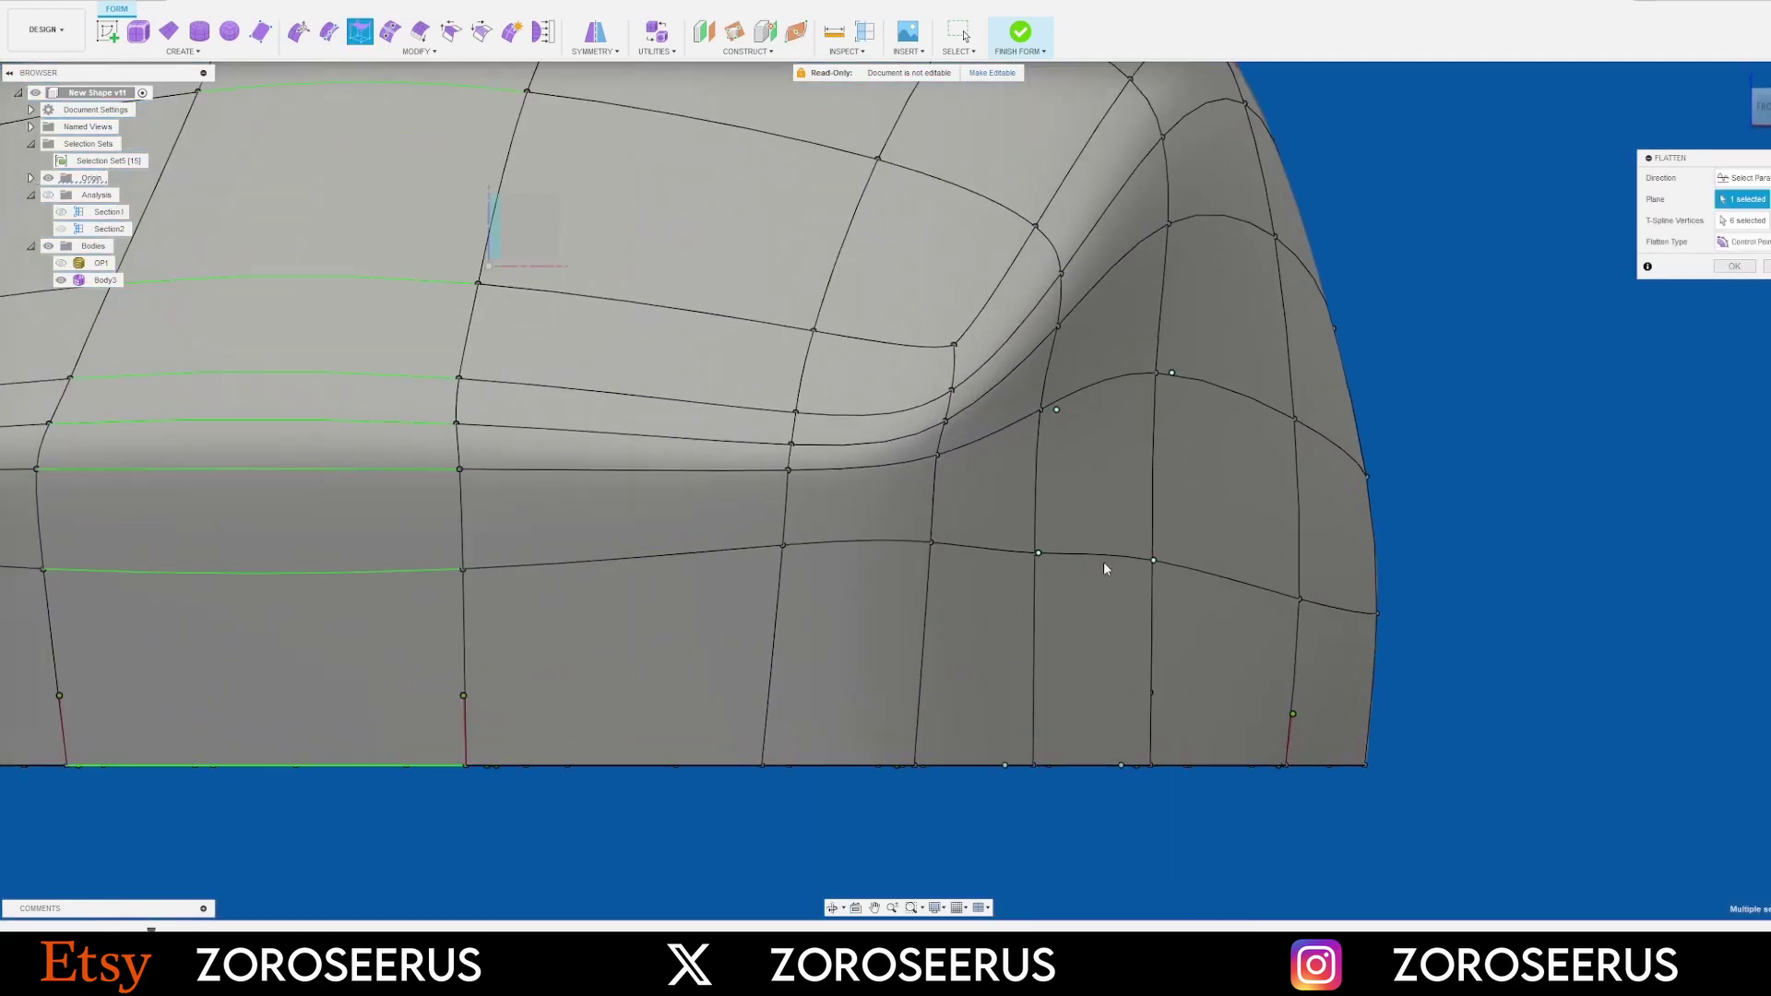
mouse_move(1107, 569)
middle_mouse_down("shift")
mouse_move(1126, 506)
mouse_move(1095, 544)
middle_mouse_up("shift")
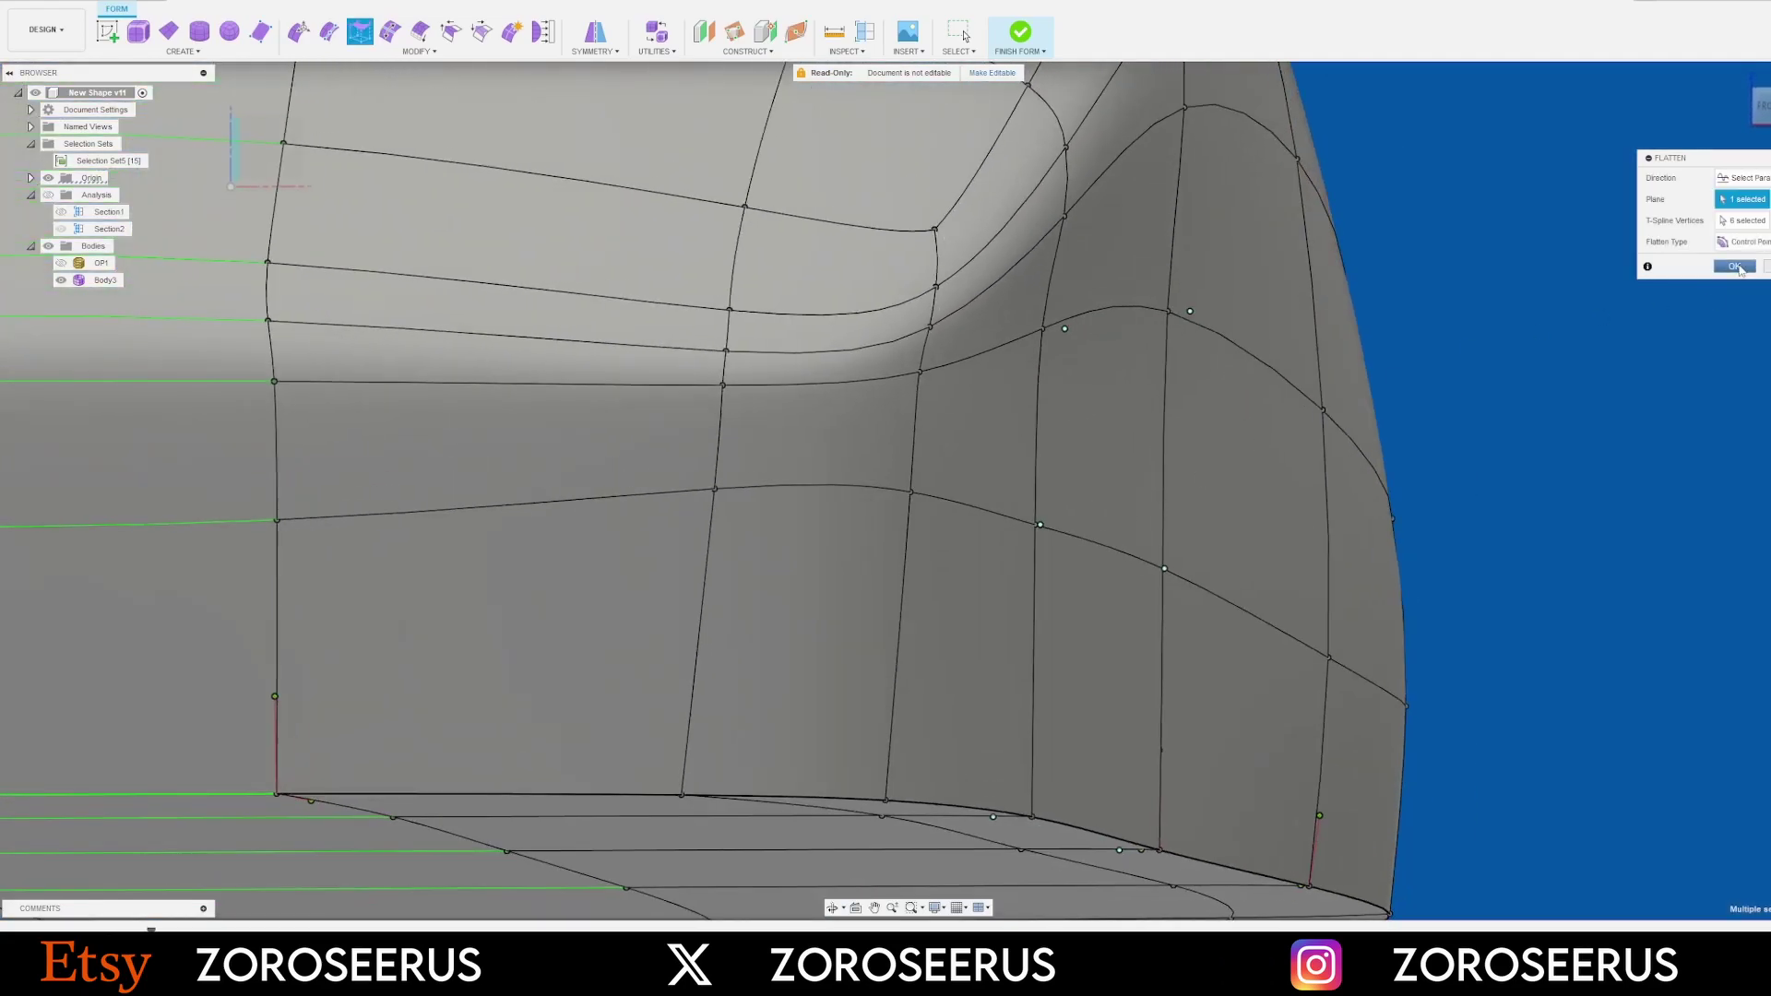
left_click(1738, 268)
Flatten the nine lower side-wall faces, three columns by three rows, parallel to the origin's vertical lengthwise plane
scroll(1354, 359, "down", 4)
middle_click_drag(928, 502, 1043, 473, "shift")
scroll(1043, 473, "down", 3)
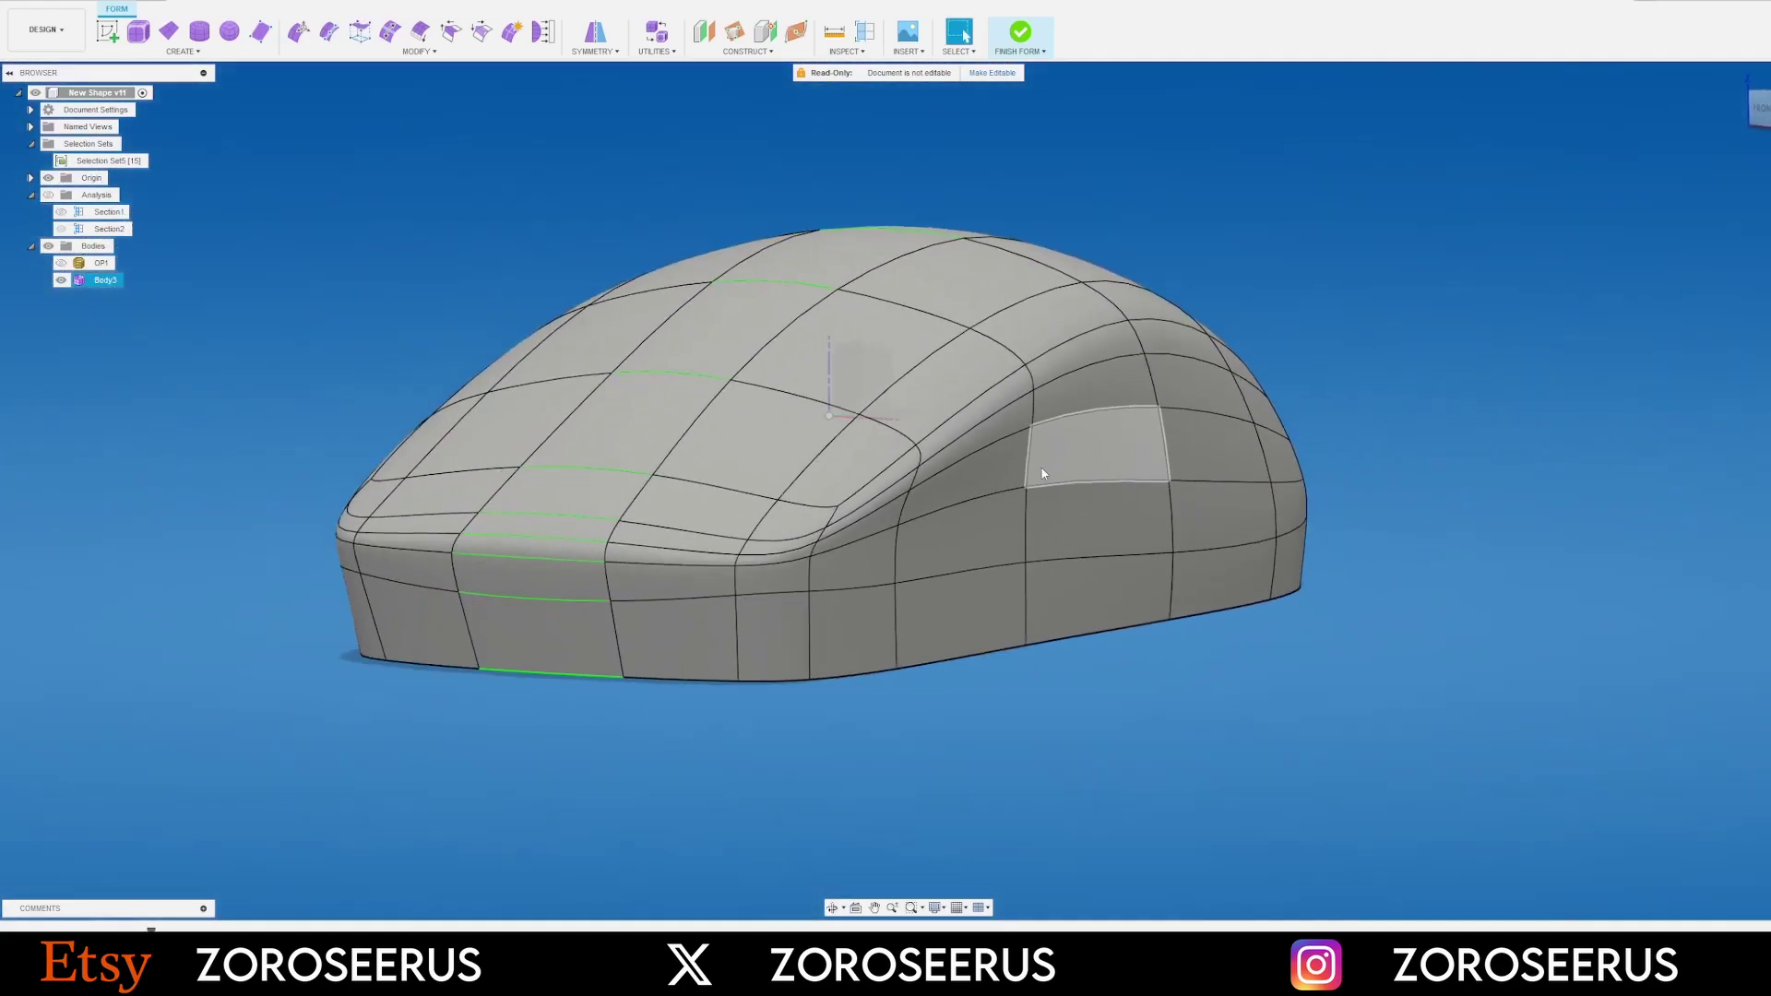
left_click(1068, 610)
left_click(1083, 524, "ctrl")
left_click(1090, 469, "ctrl")
left_click(986, 491, "ctrl")
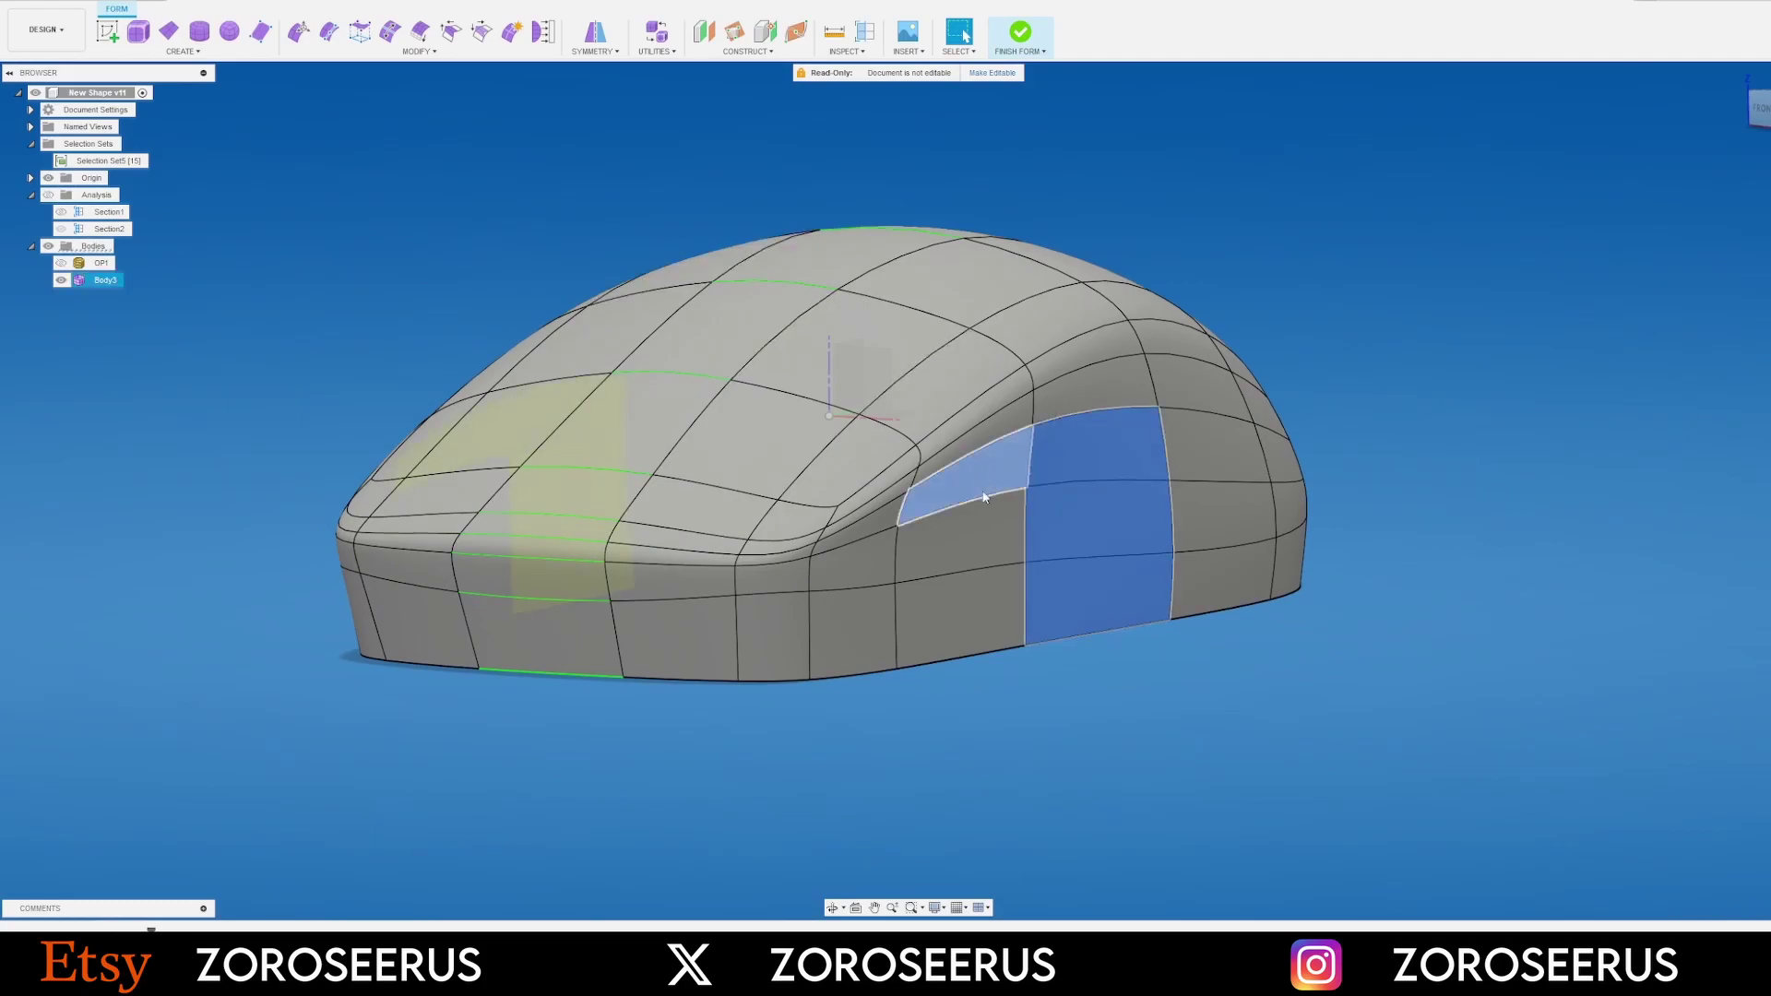
left_click(991, 527, "ctrl")
left_click(1002, 573, "ctrl")
left_click(1207, 460, "ctrl")
left_click(1210, 505, "ctrl")
left_click(1212, 570, "ctrl")
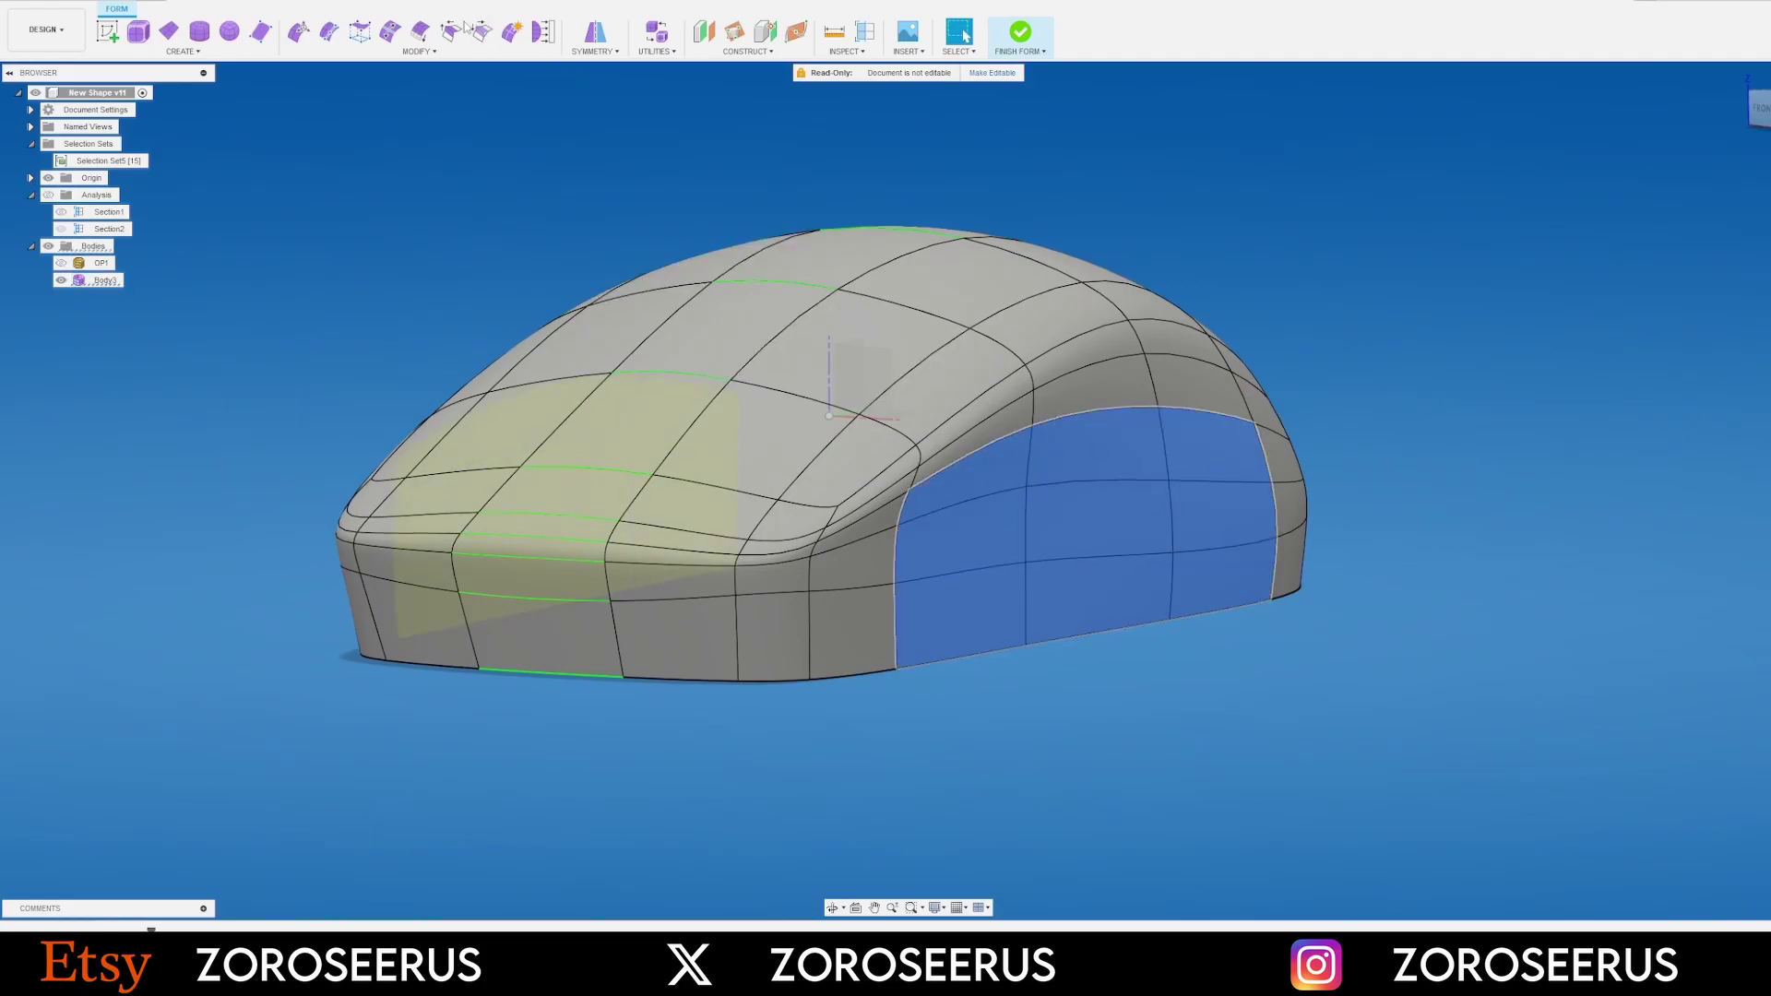
left_click(360, 33)
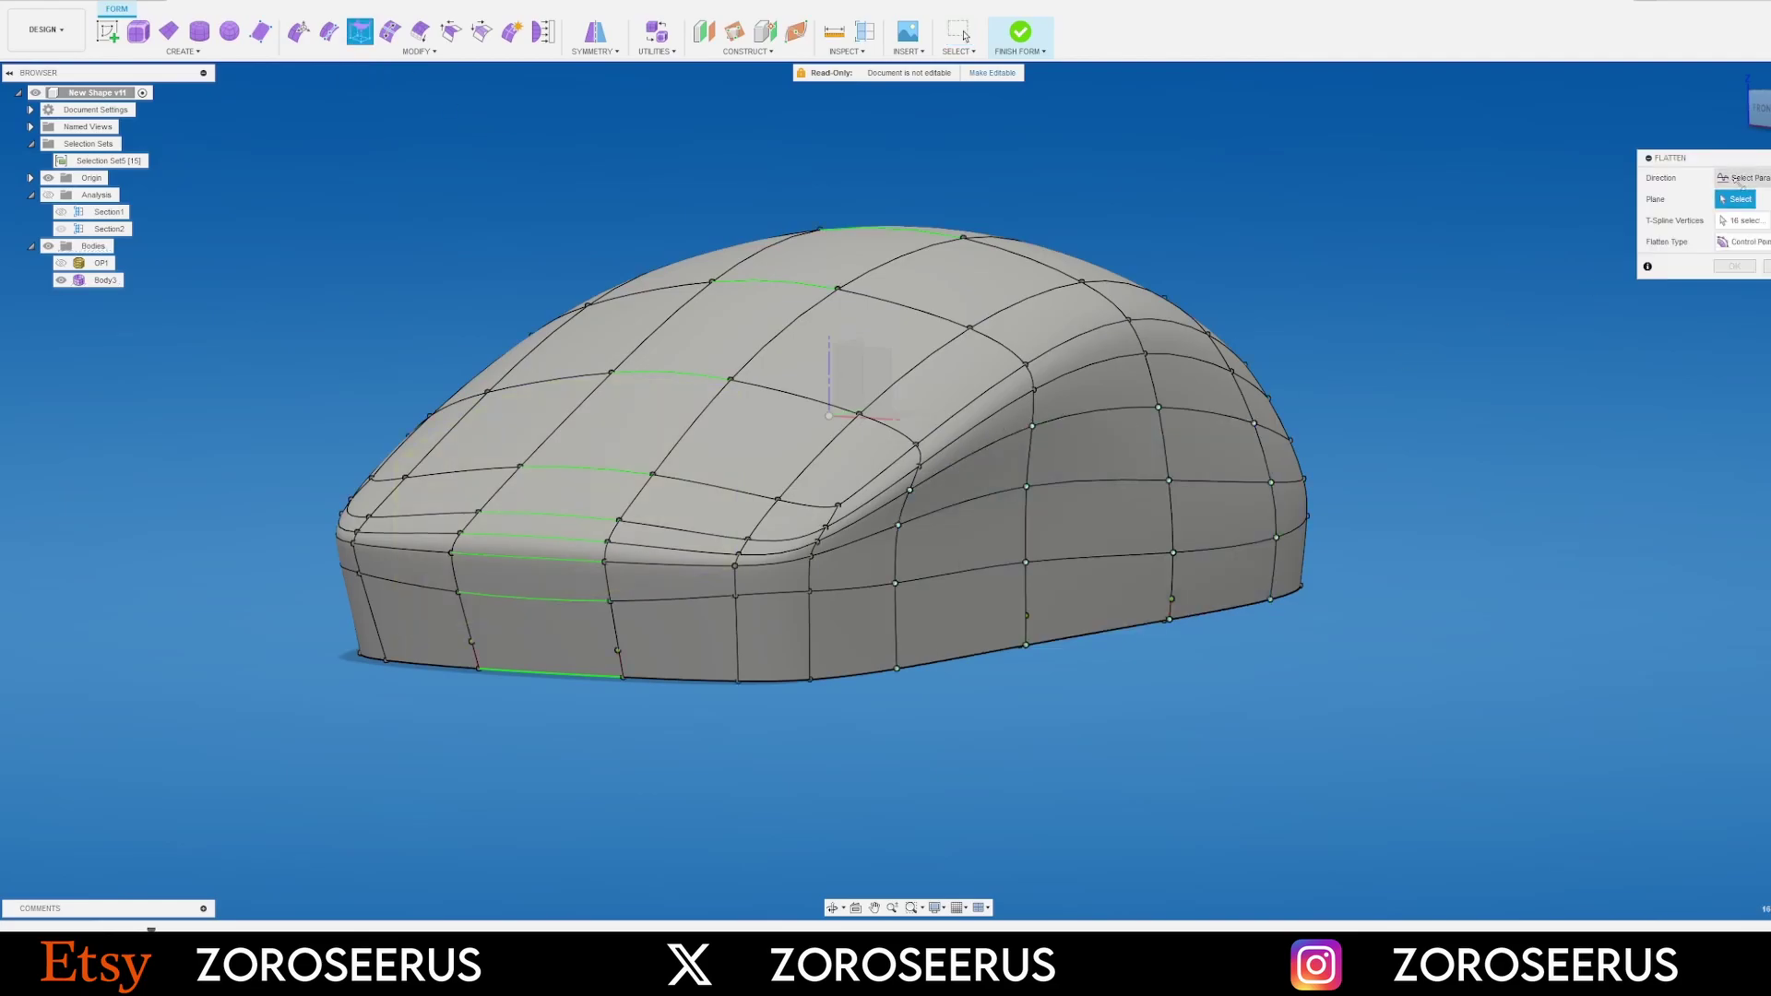
left_click(851, 350)
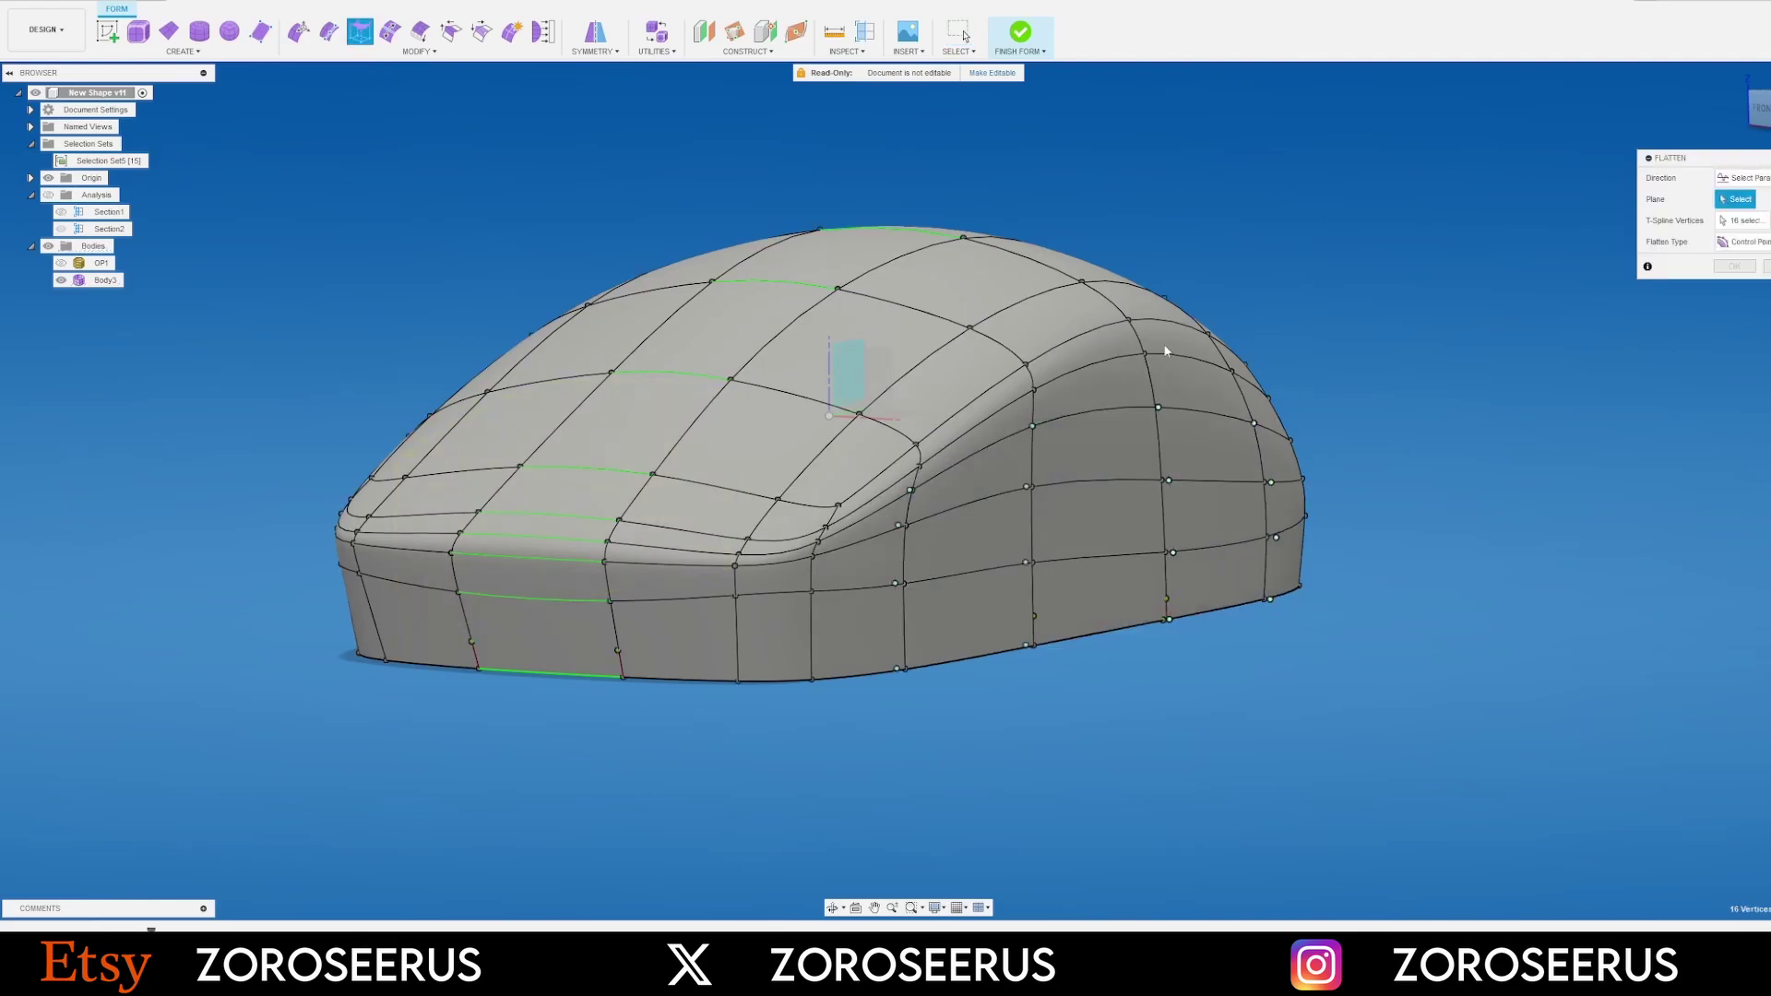
middle_click_drag(1164, 349, 1522, 355, "shift")
left_click(1735, 266)
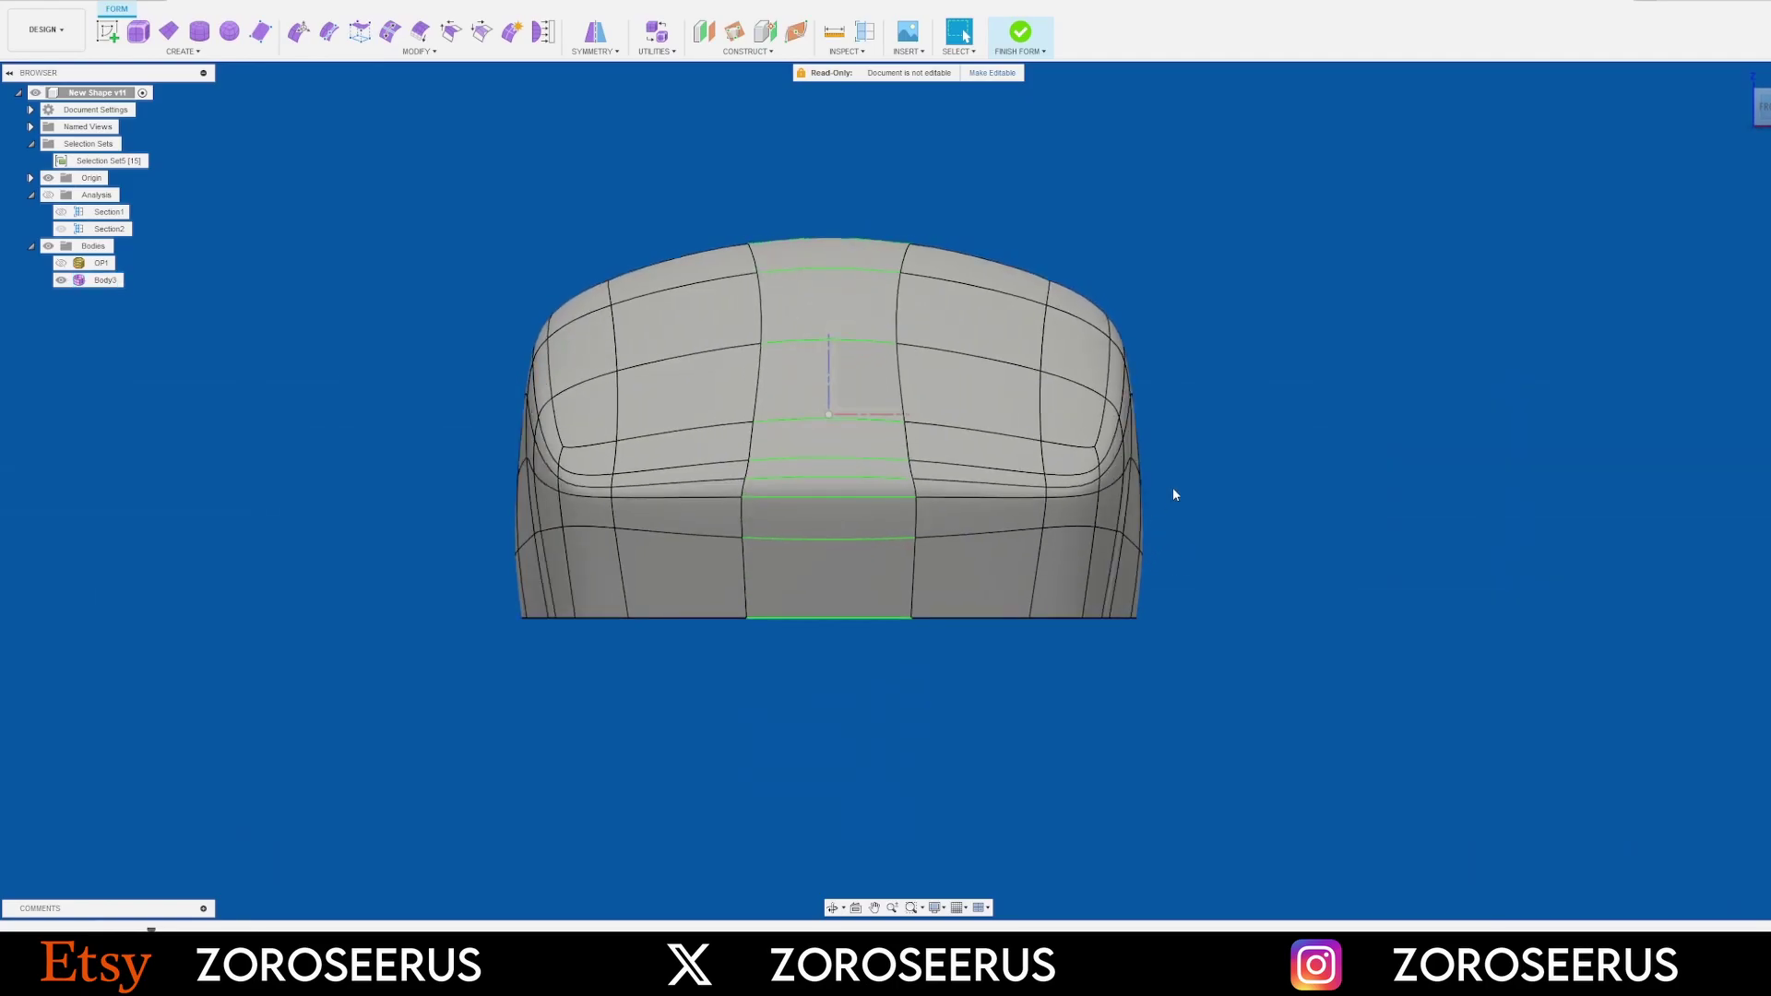
Try to straighten the vertical edge run on the side toward the rear with Fit, and parallel to the origin's vertical axis
left_click(327, 39)
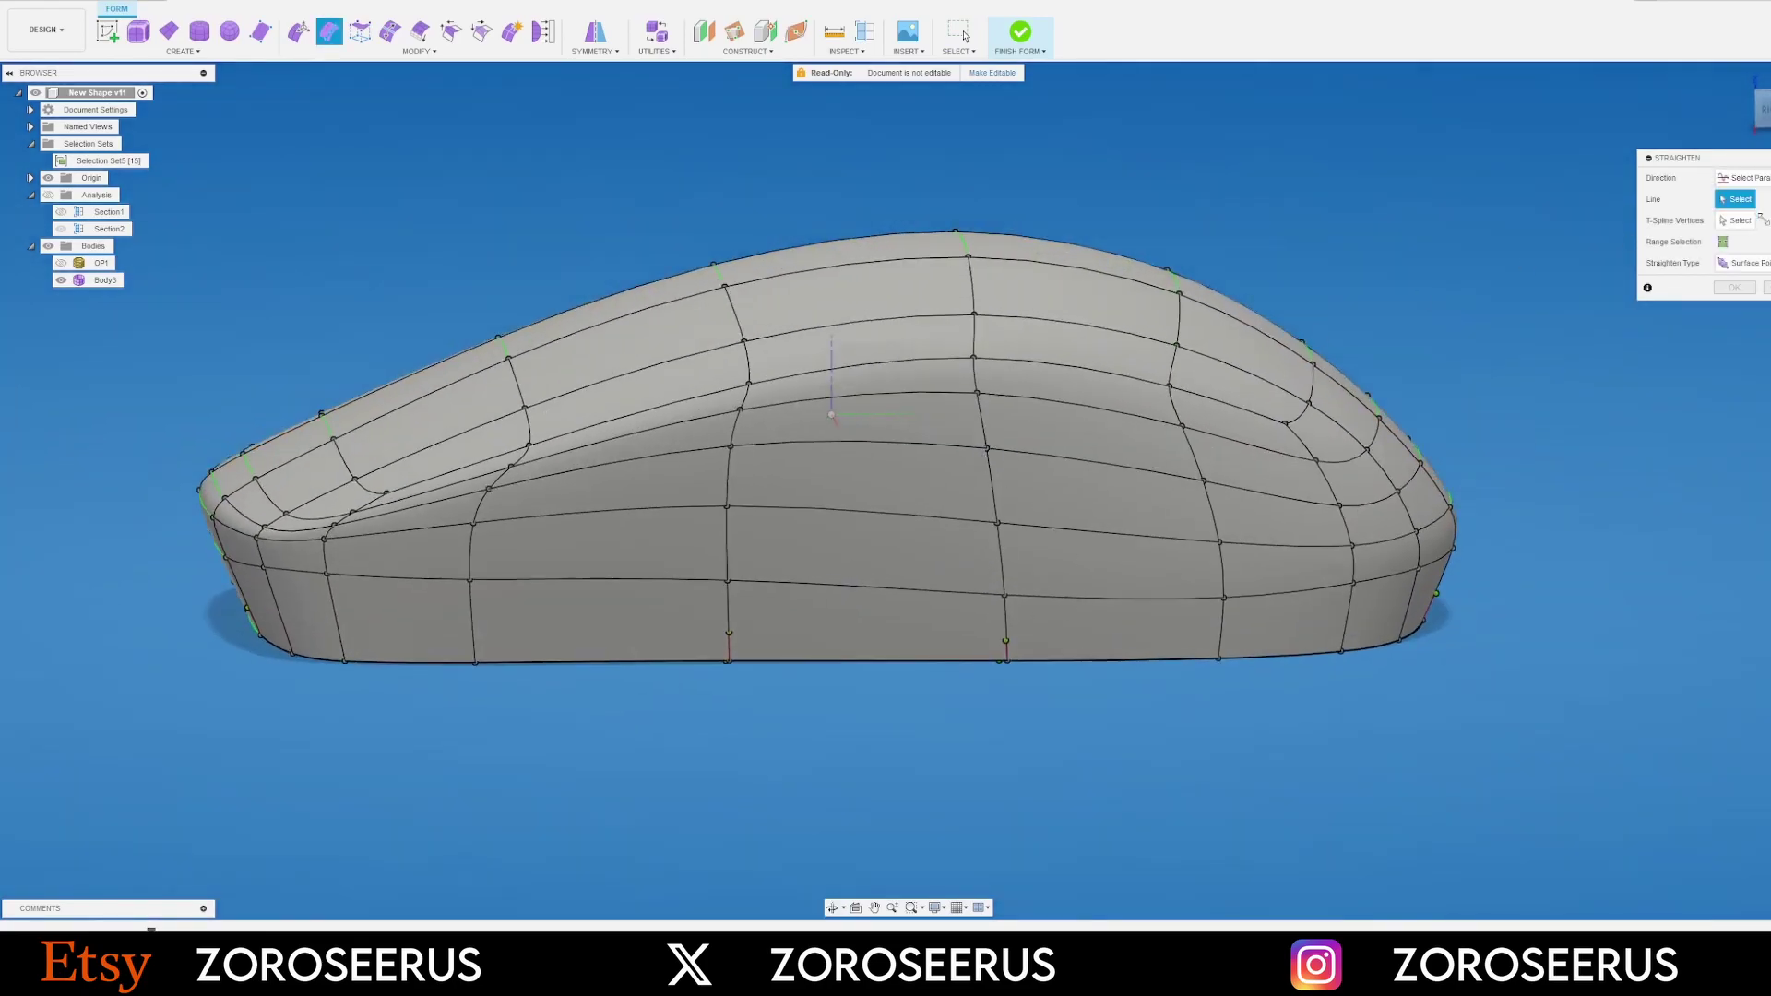
left_click(1766, 287)
left_click(1765, 113)
scroll(1000, 572, "up", 3)
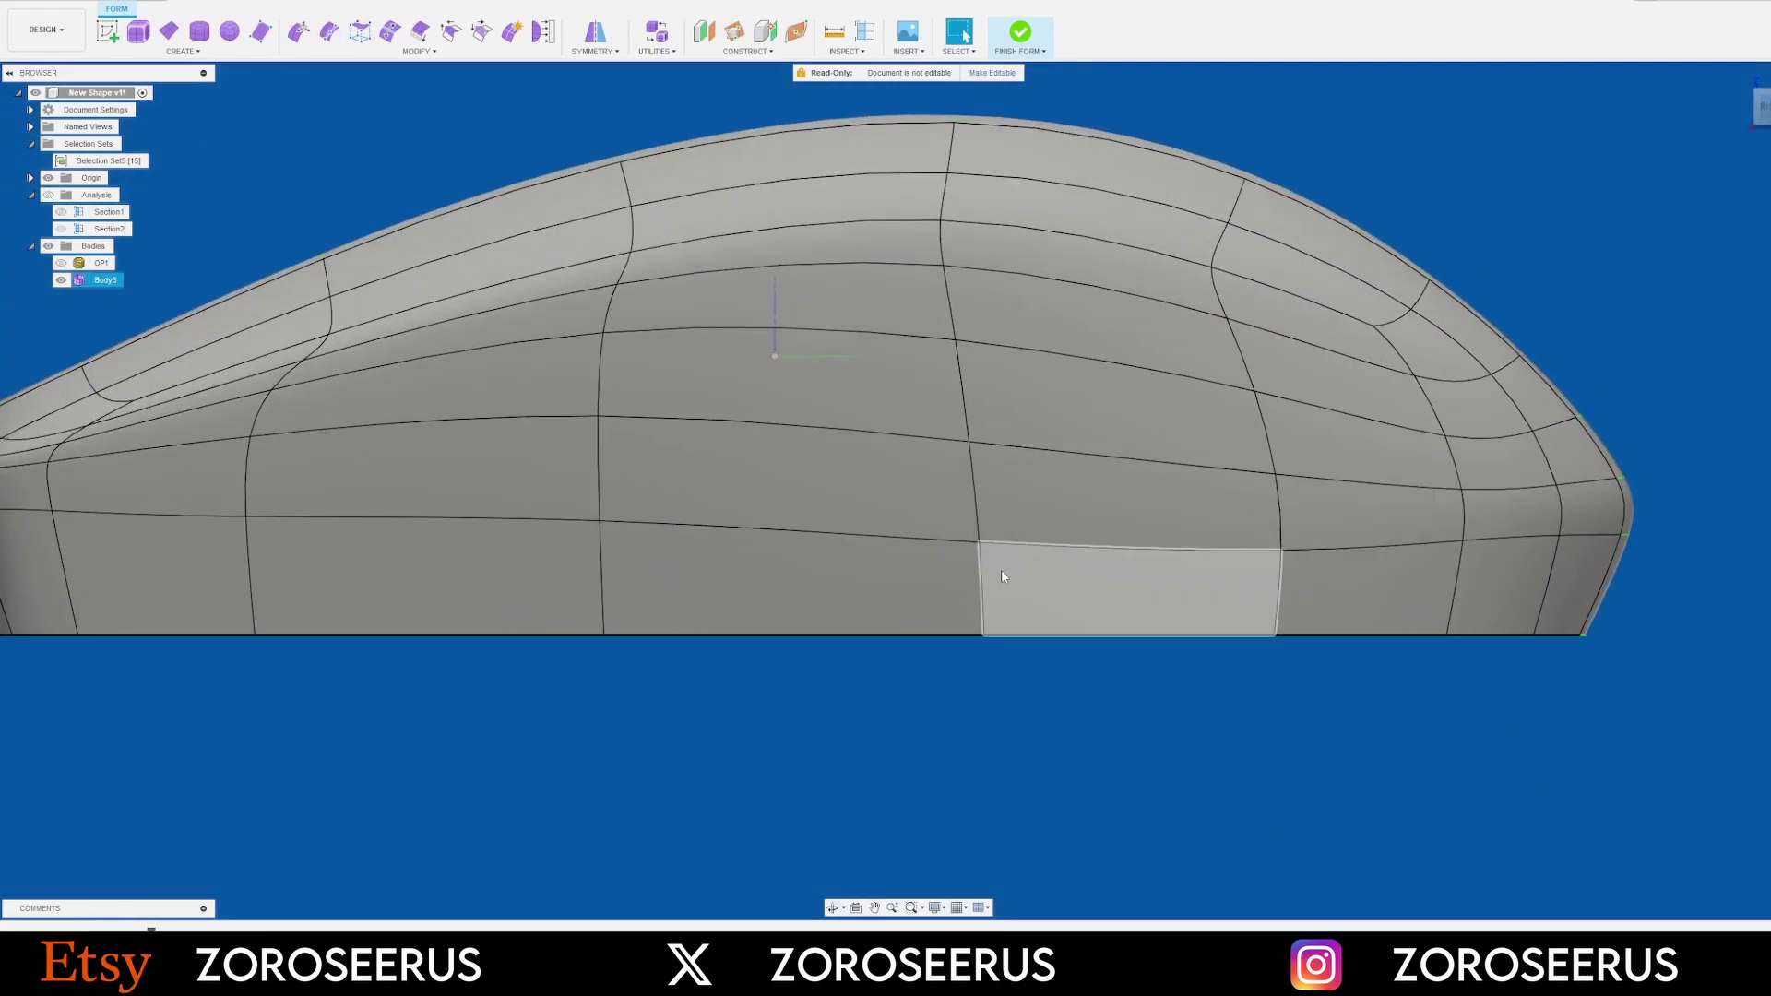
left_click(982, 577)
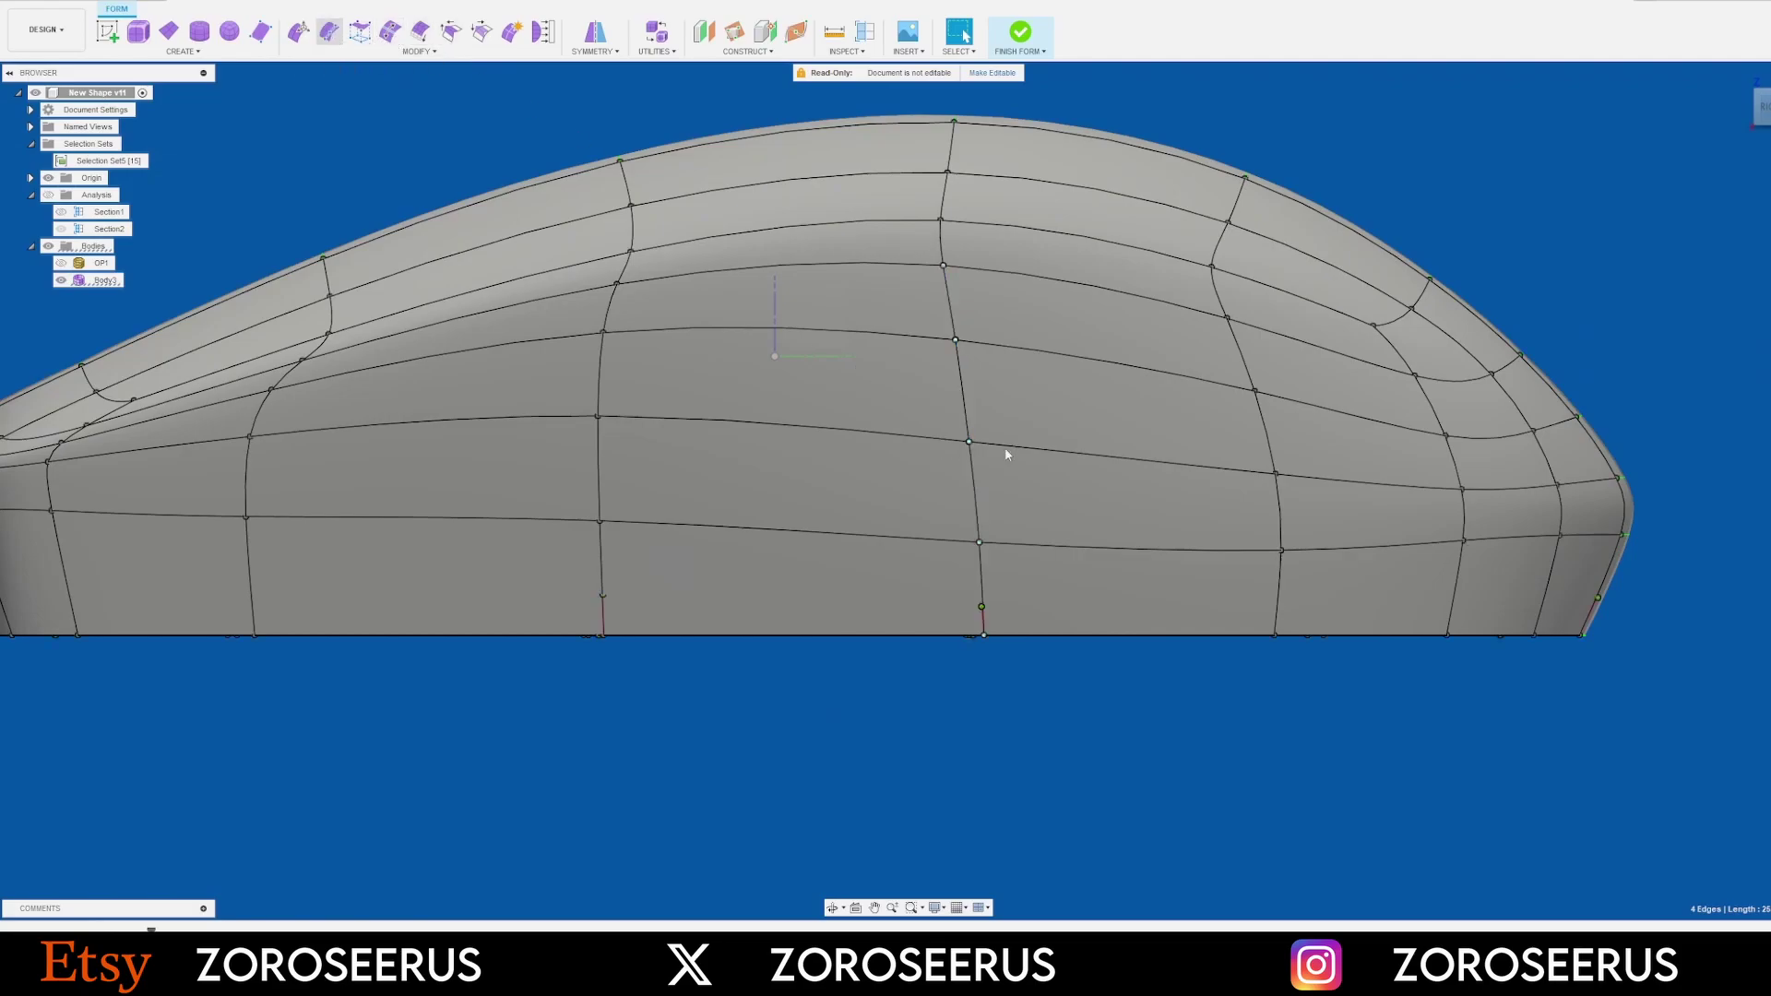
left_click(1743, 178)
left_click(1741, 198)
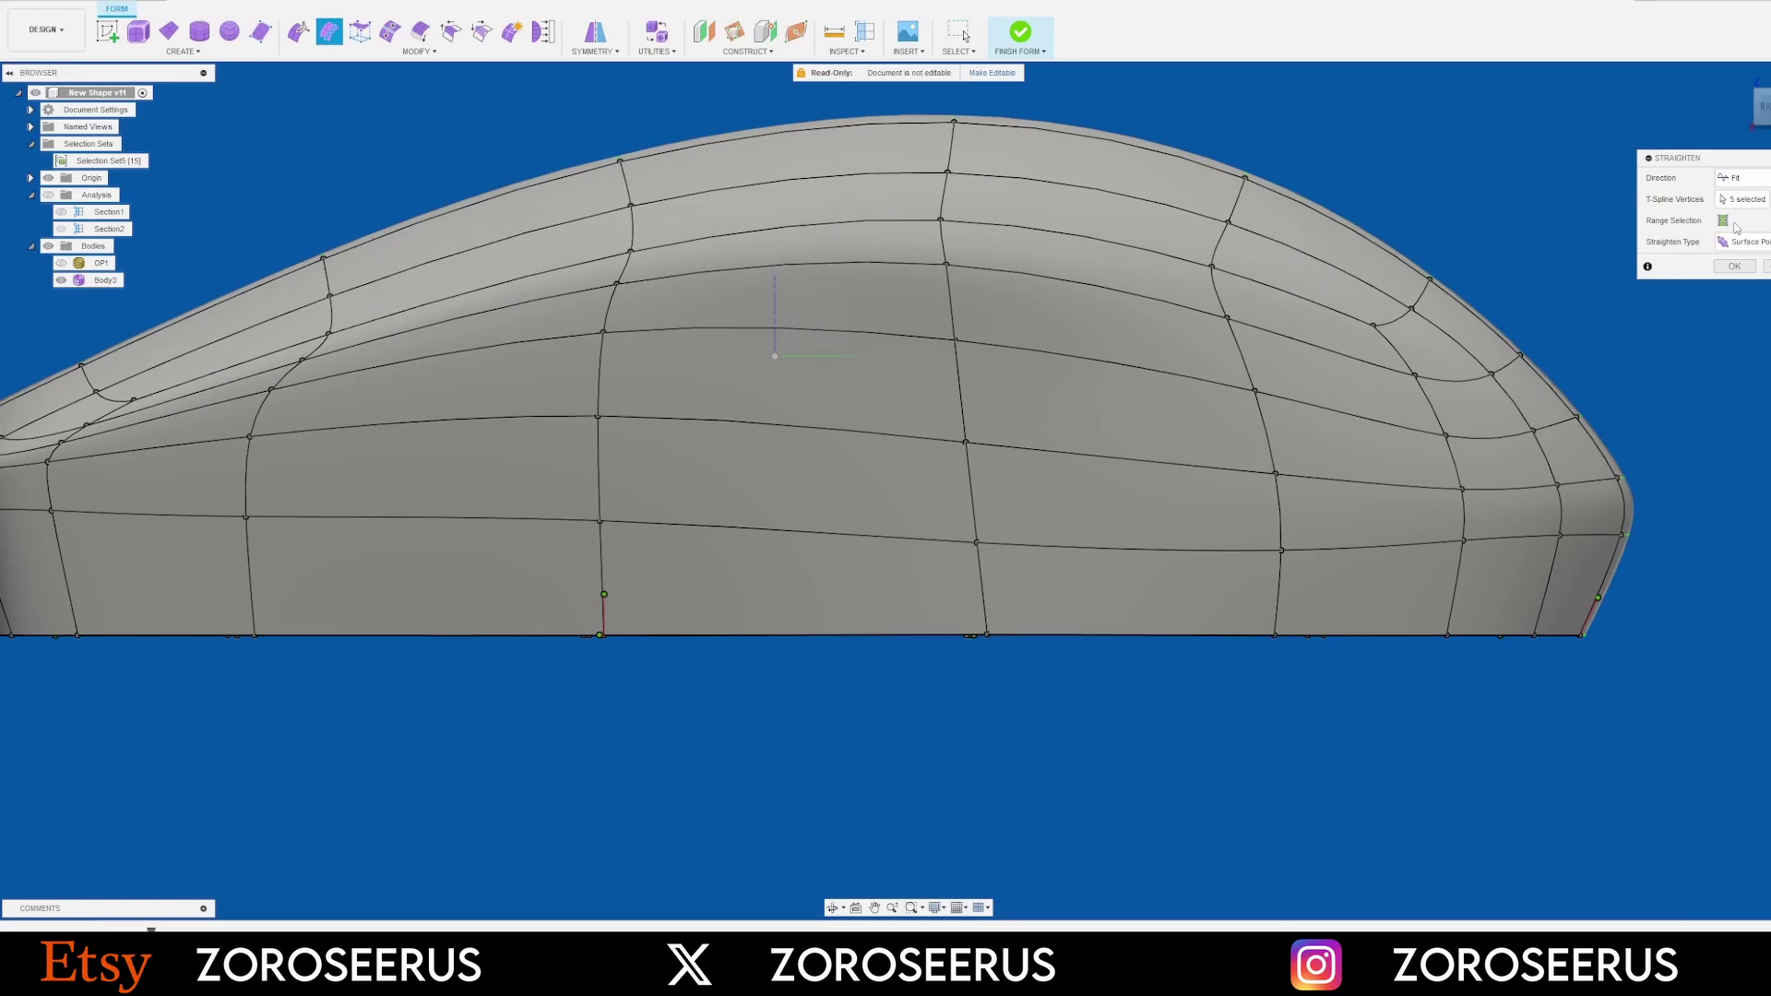
left_click(1739, 177)
left_click(1746, 224)
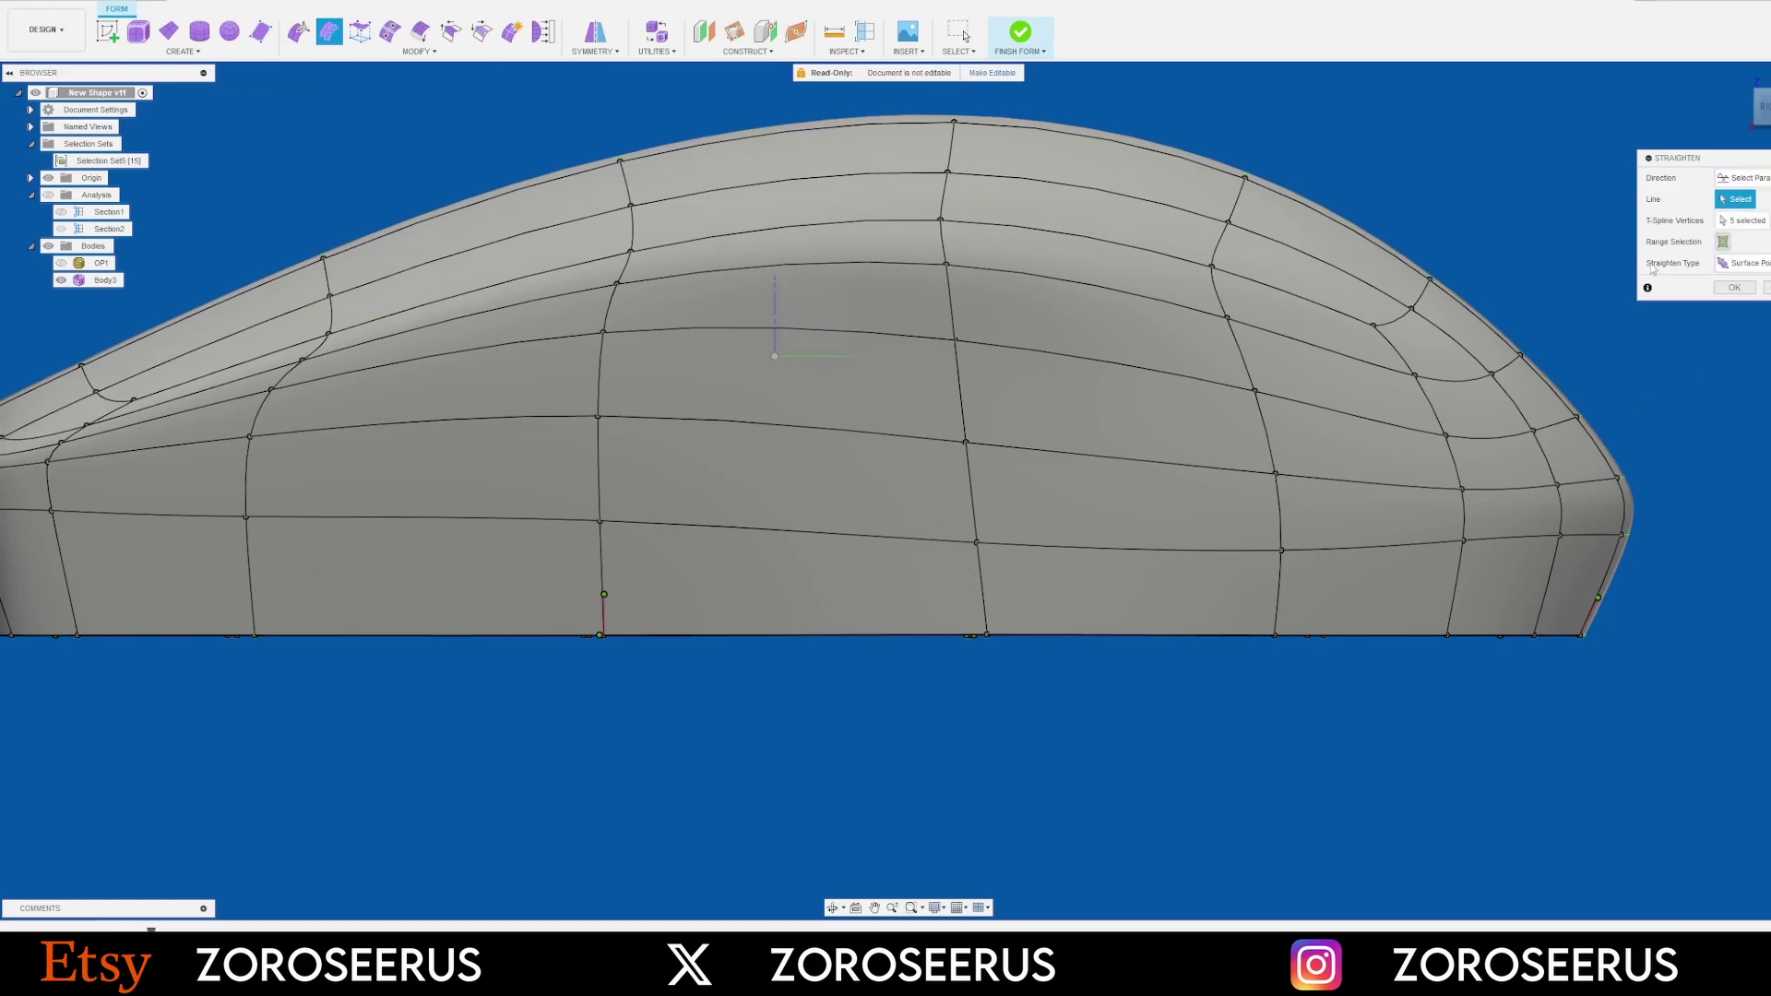
left_click(775, 315)
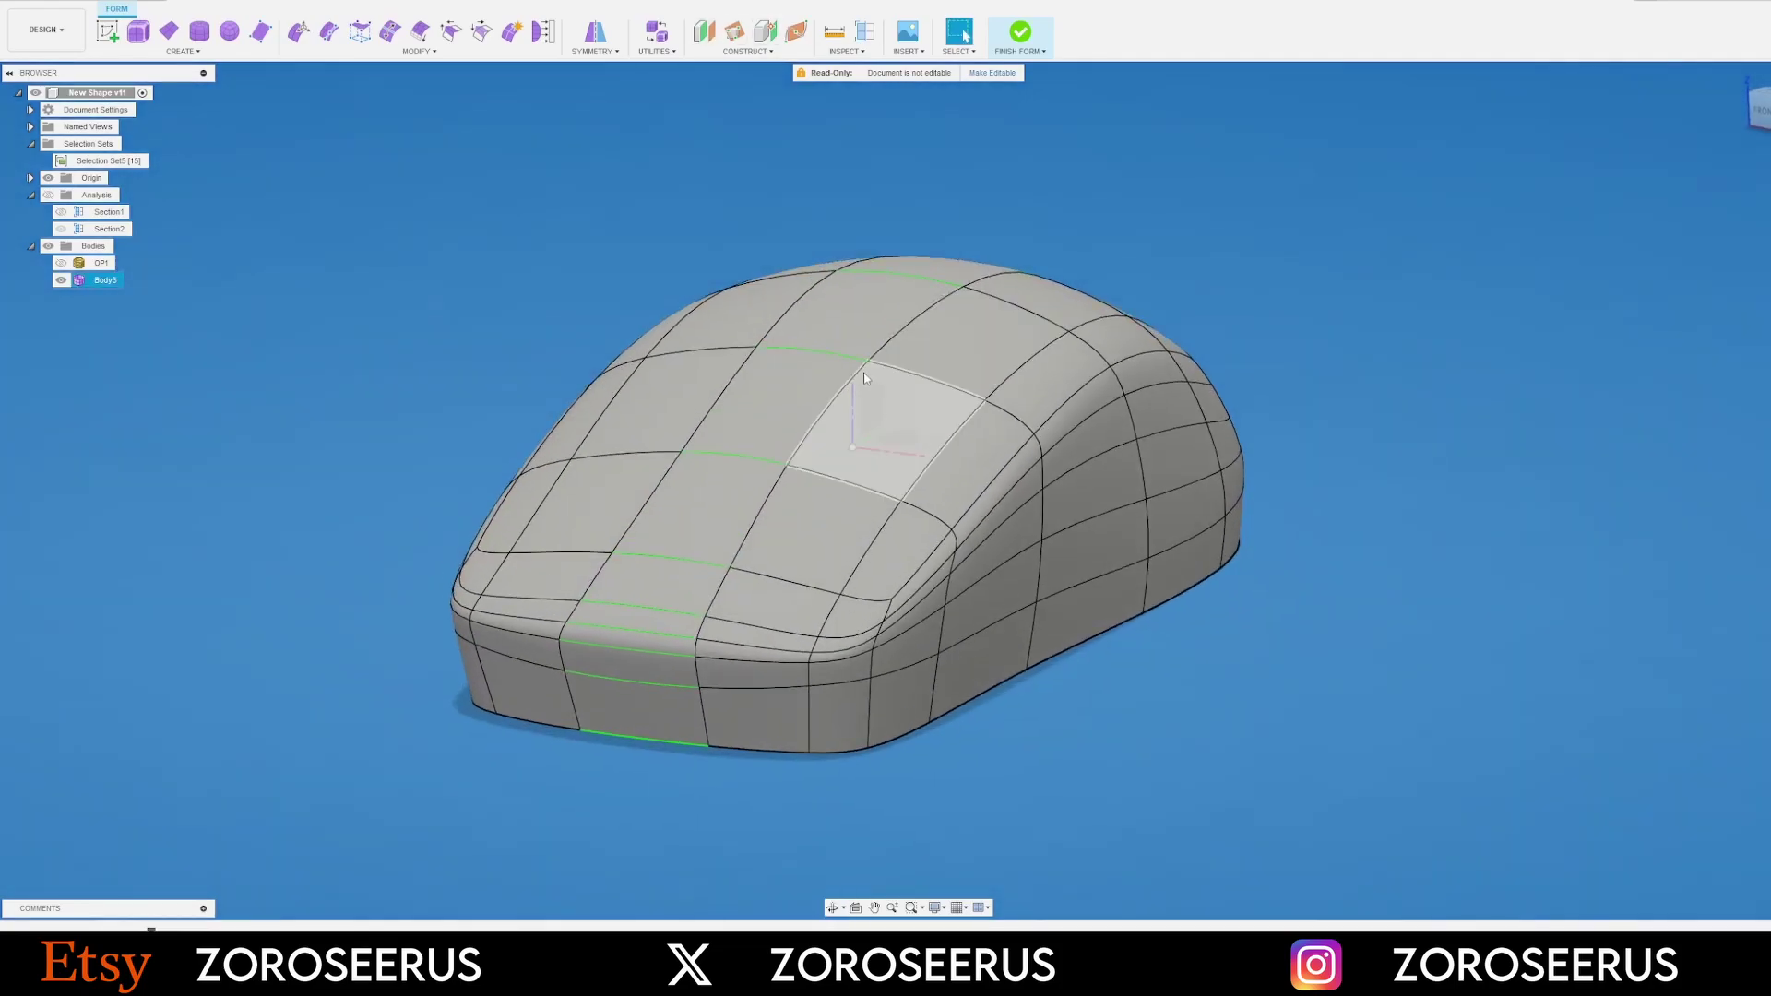
mouse_move(794, 378)
middle_mouse_down("shift")
mouse_move(830, 374)
mouse_move(800, 352)
middle_mouse_up("shift")
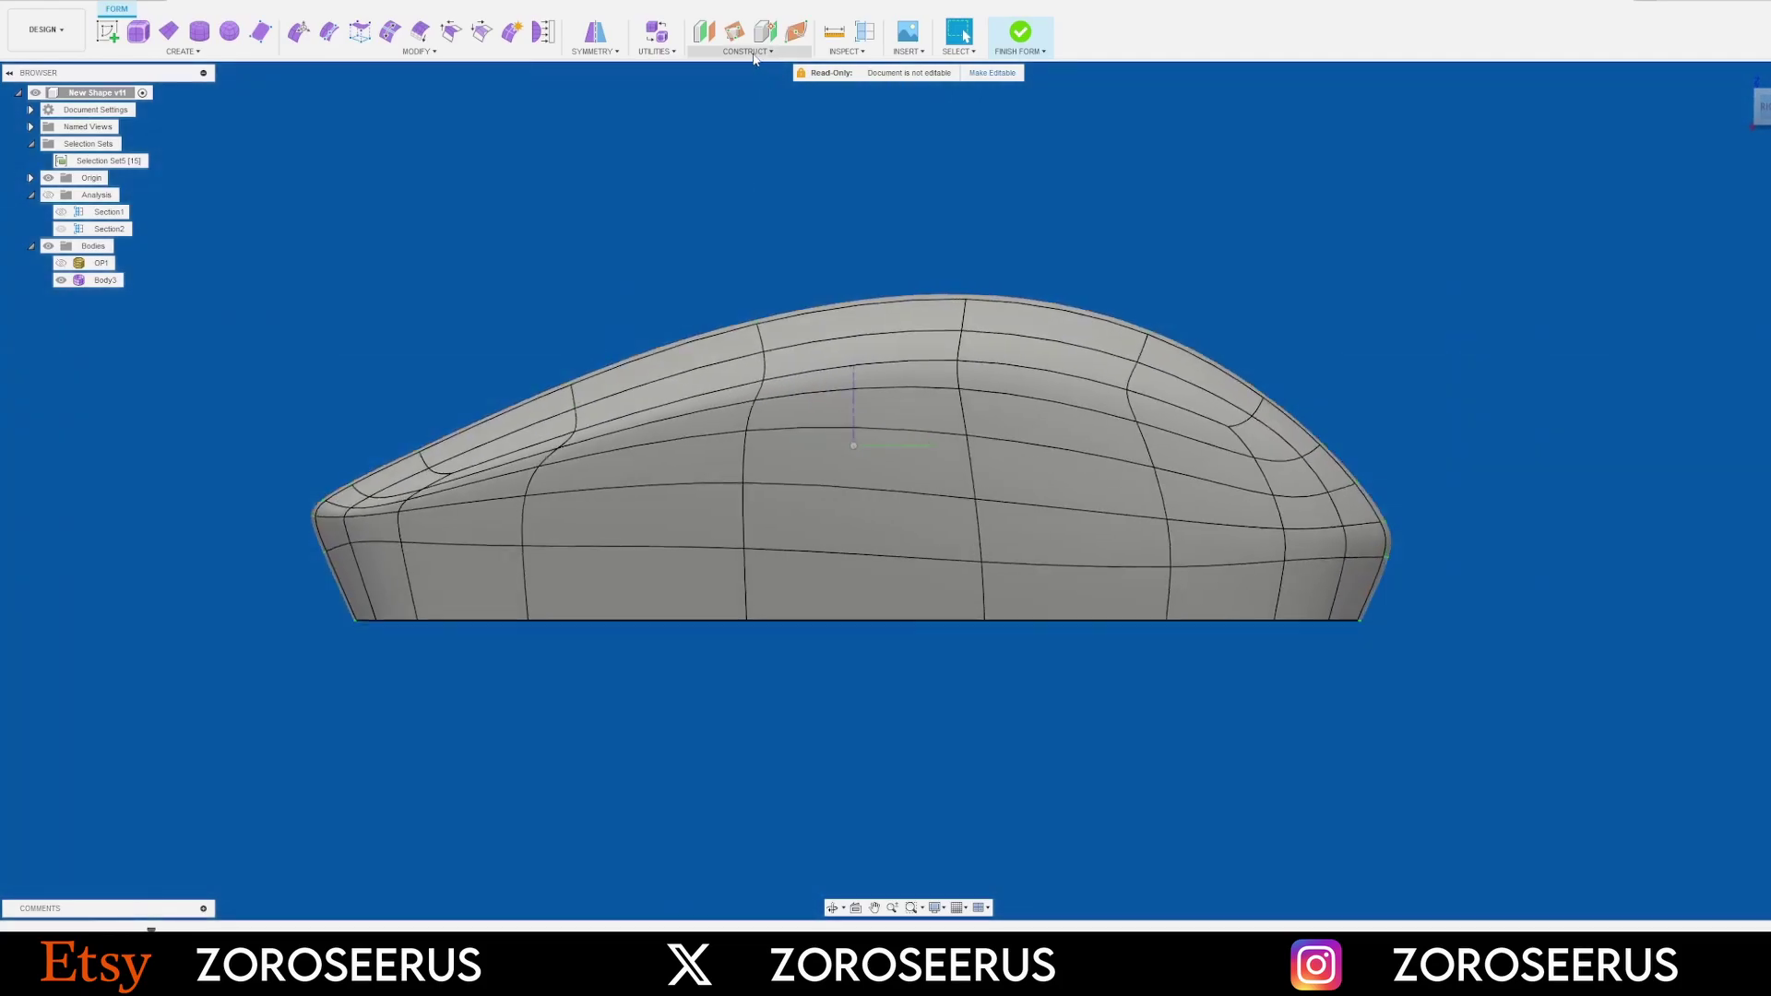
left_click(747, 50)
left_click(738, 89)
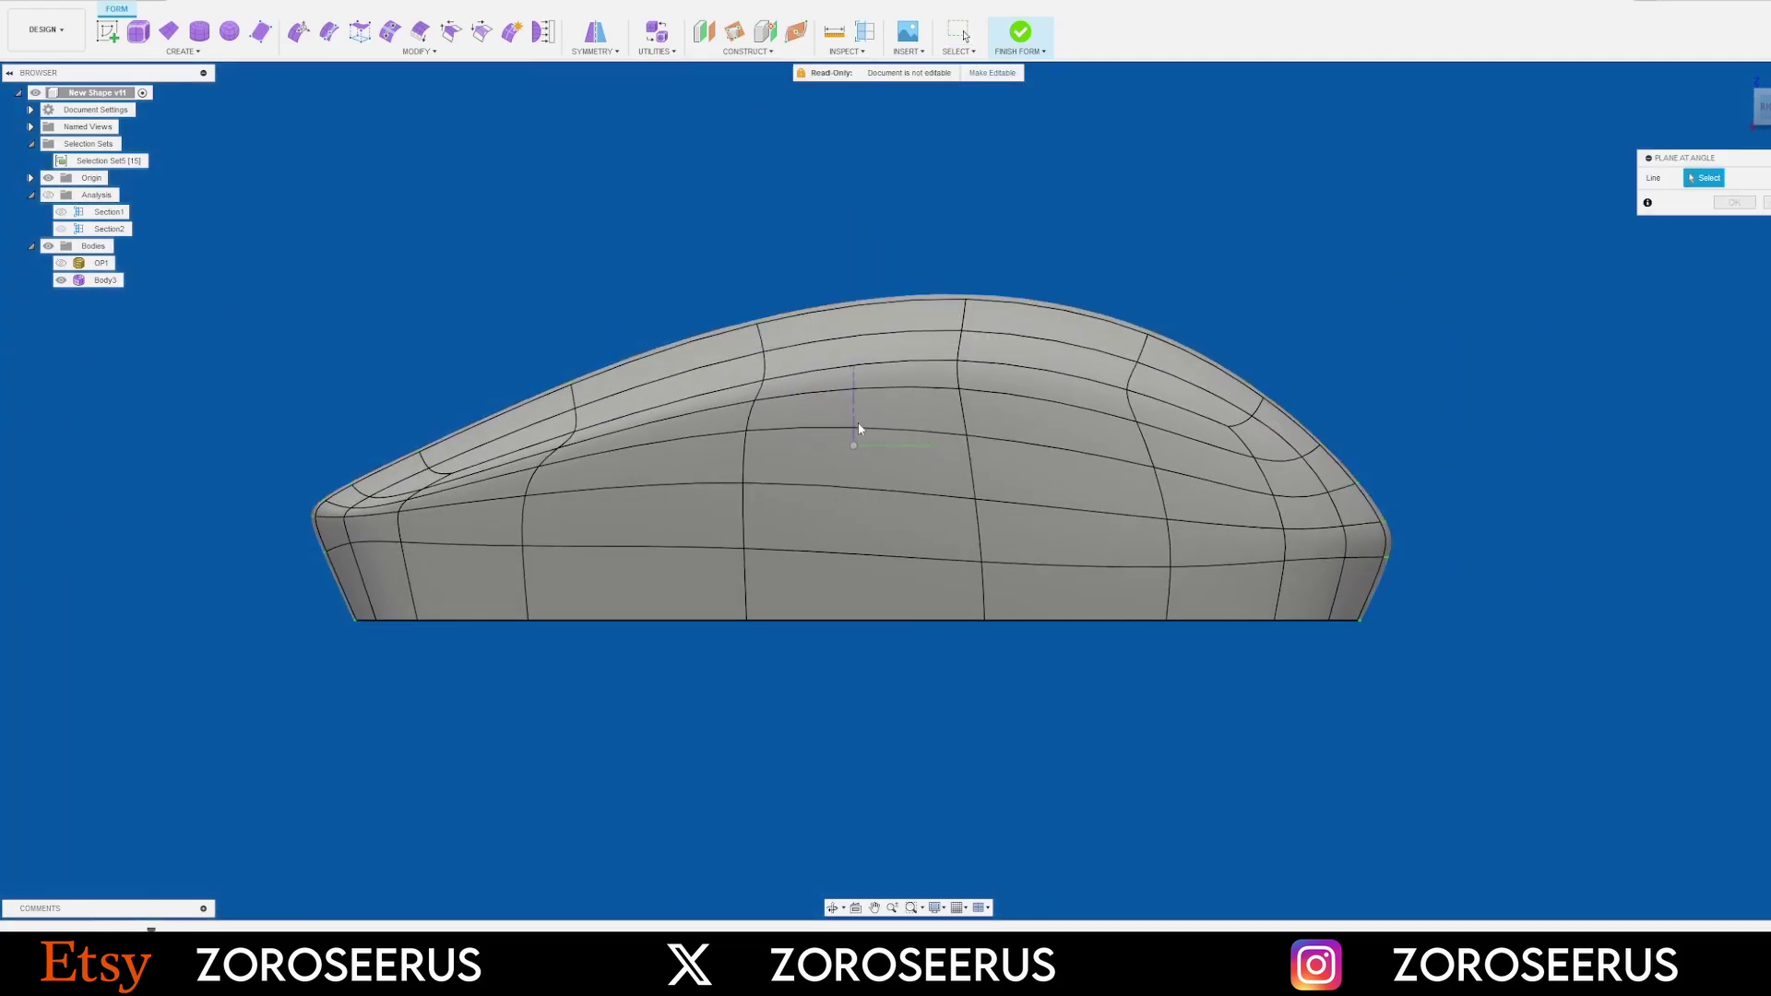
left_click(854, 406)
middle_click_drag(854, 406, 904, 452, "shift")
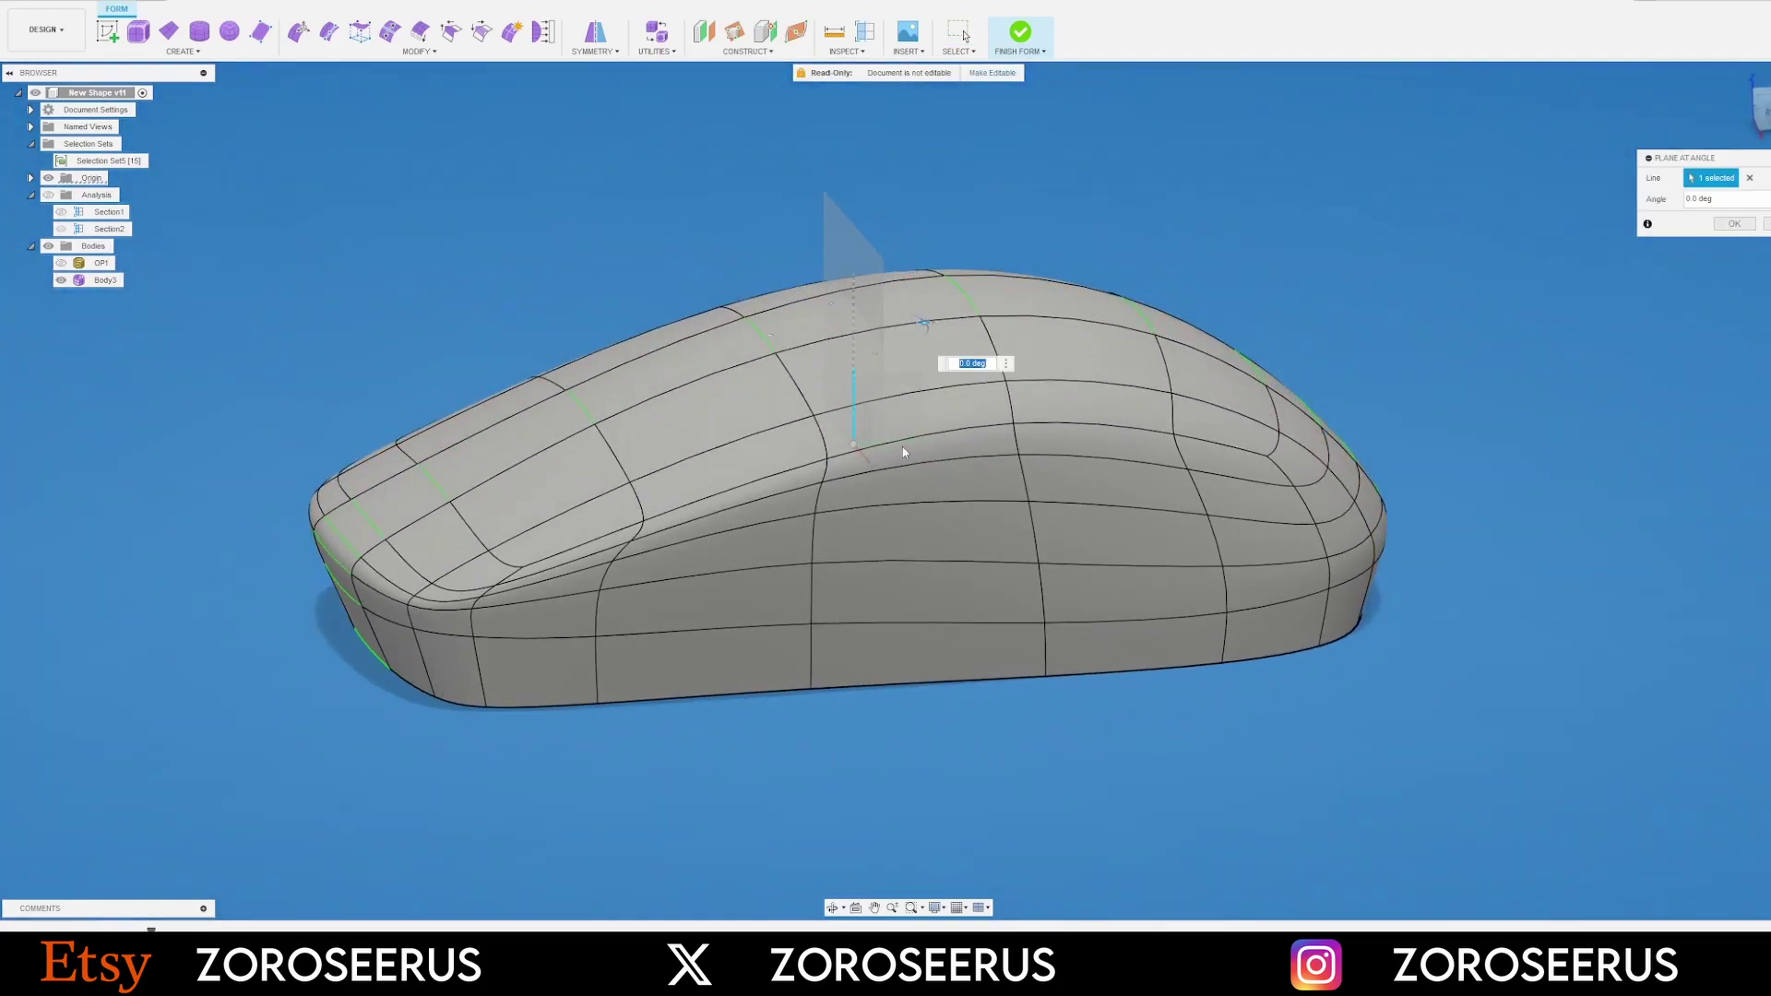
key("Escape")
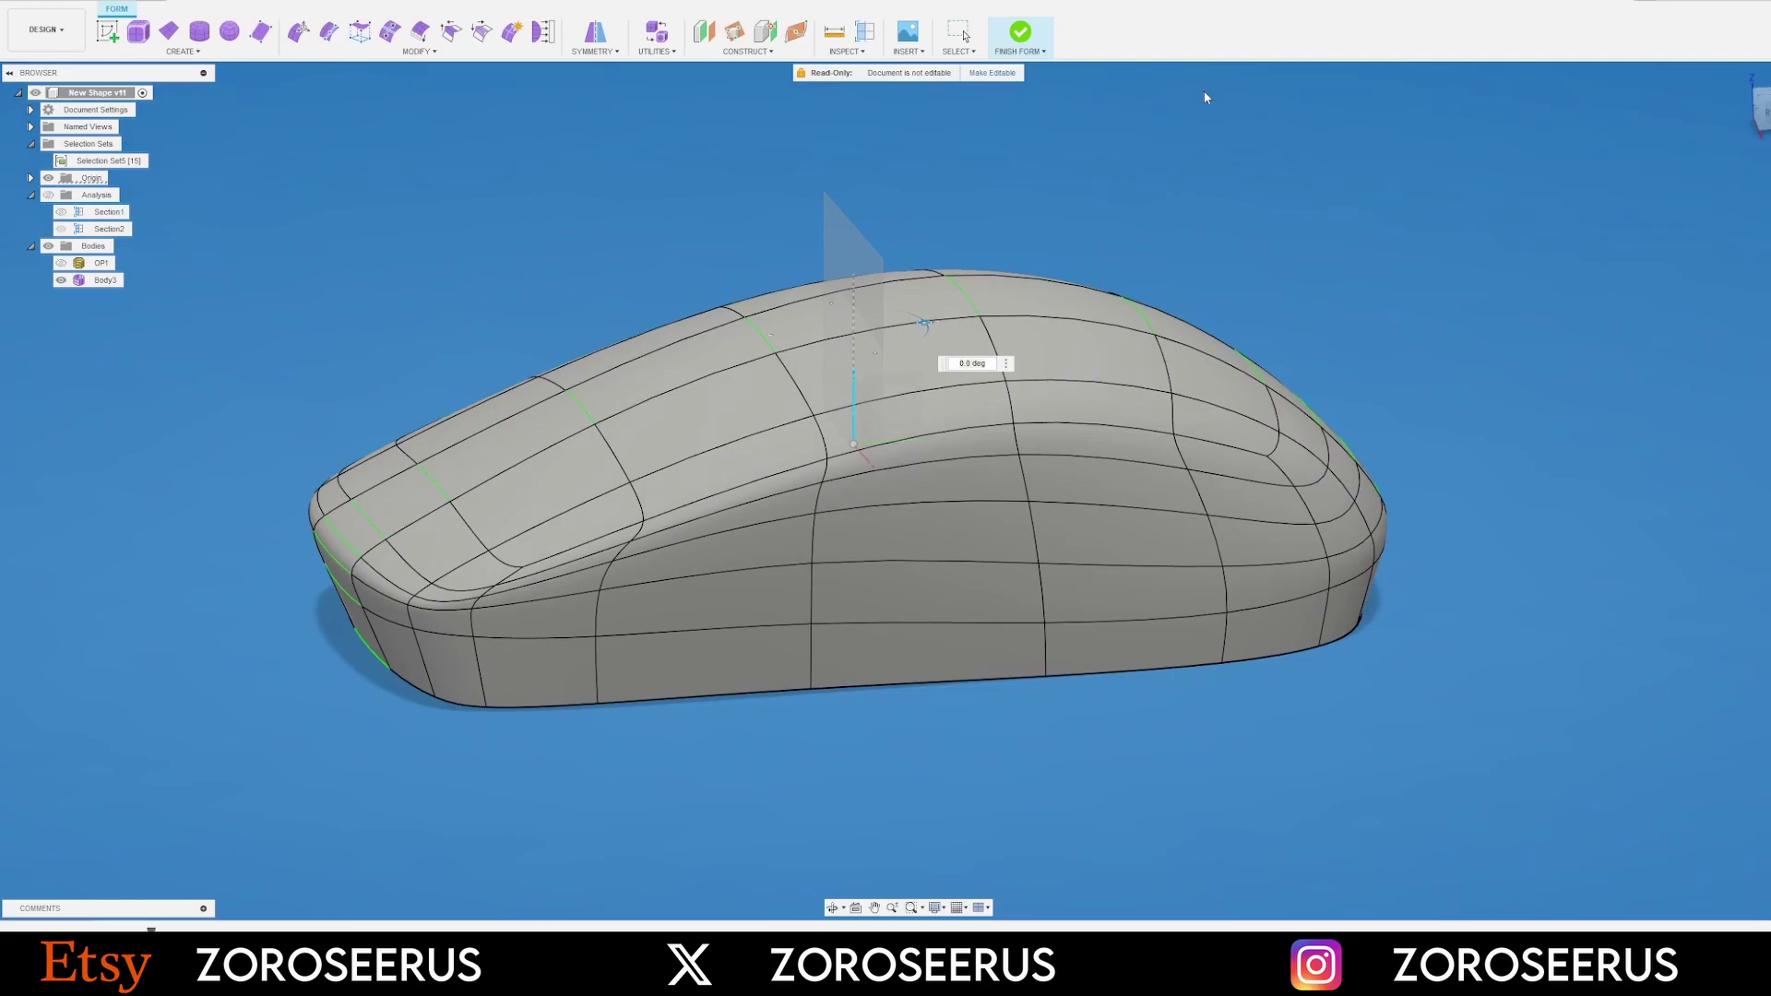
left_click(749, 51)
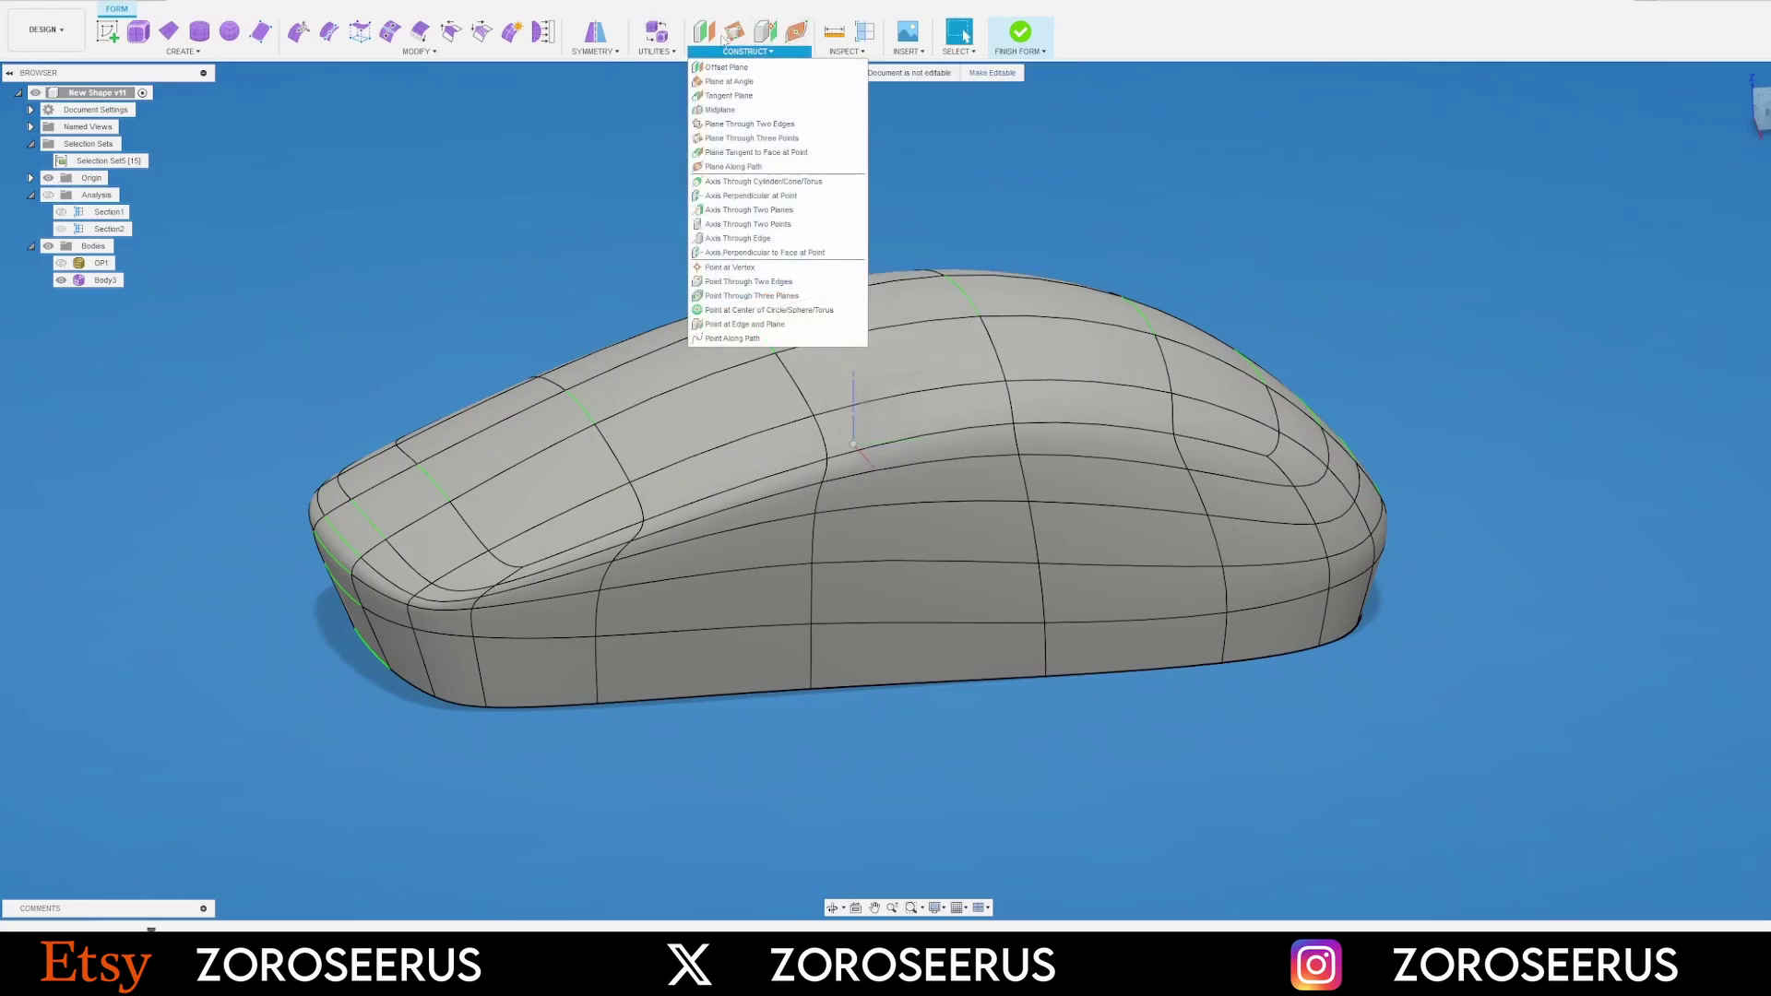
left_click(738, 81)
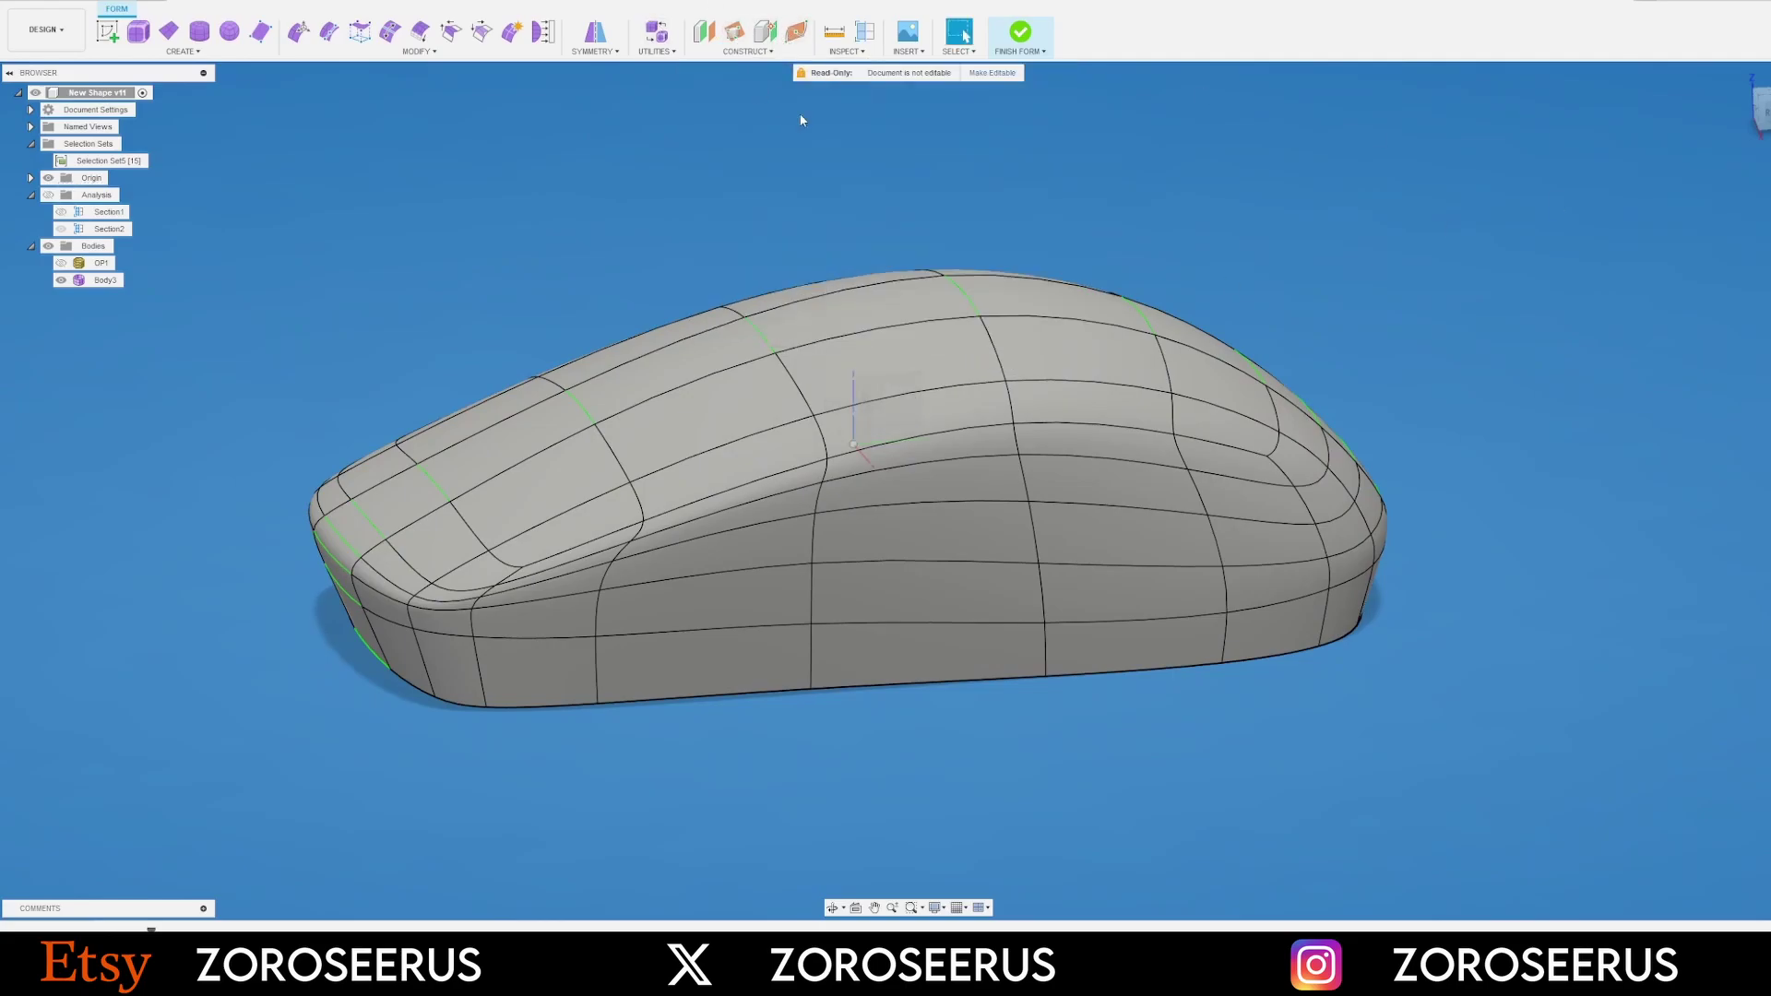
left_click(909, 448)
middle_click_drag(909, 449, 936, 465, "shift")
key("Escape")
Create a construction plane at a 20° angle about the origin's sideways horizontal axis
left_click(745, 52)
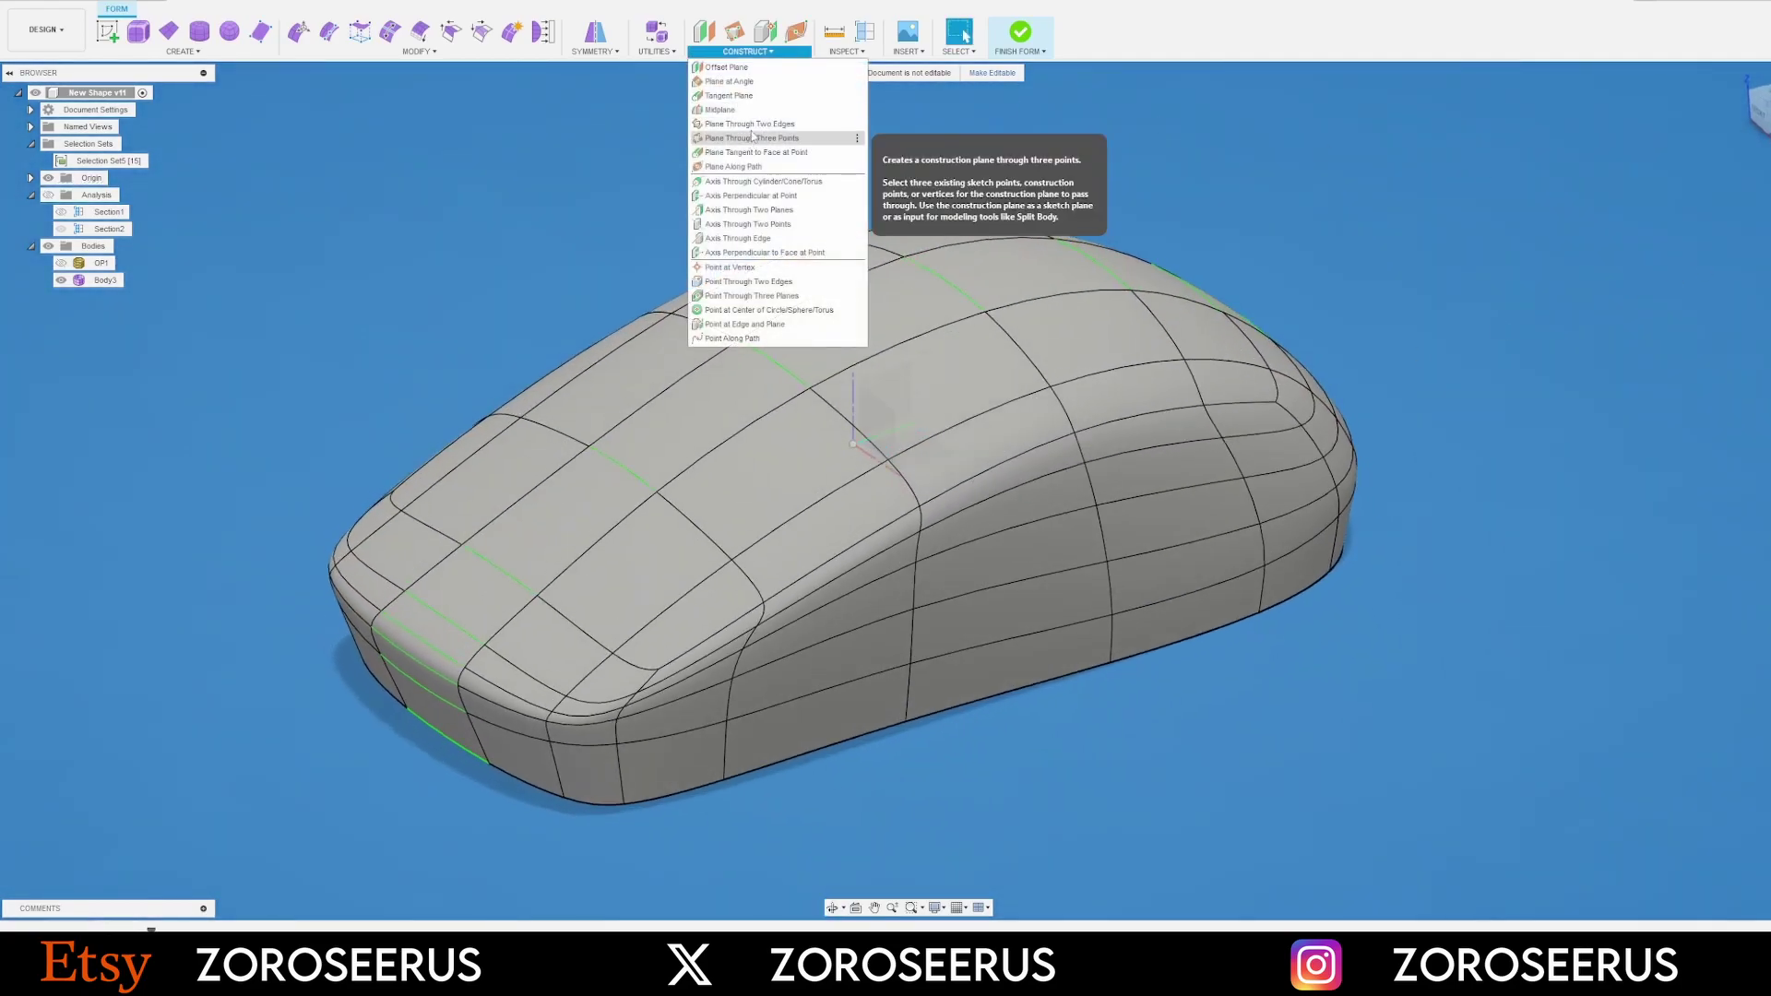
left_click(750, 83)
left_click(877, 461)
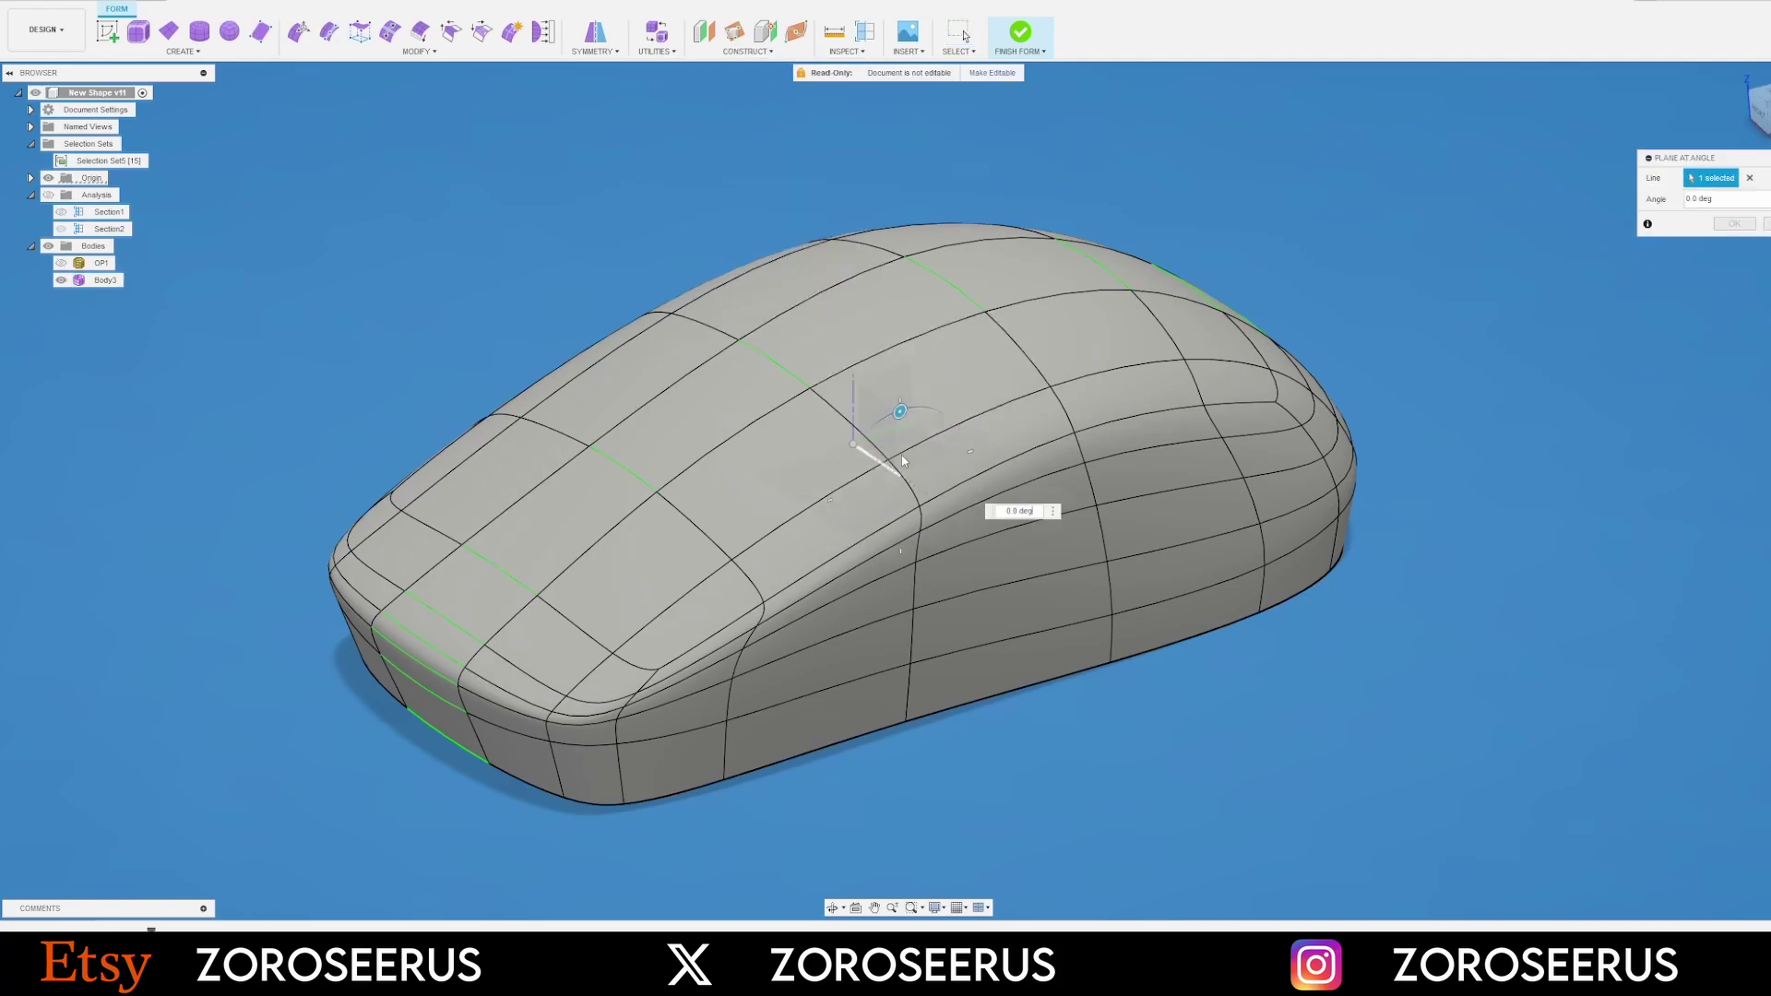
middle_click_drag(877, 462, 883, 395, "shift")
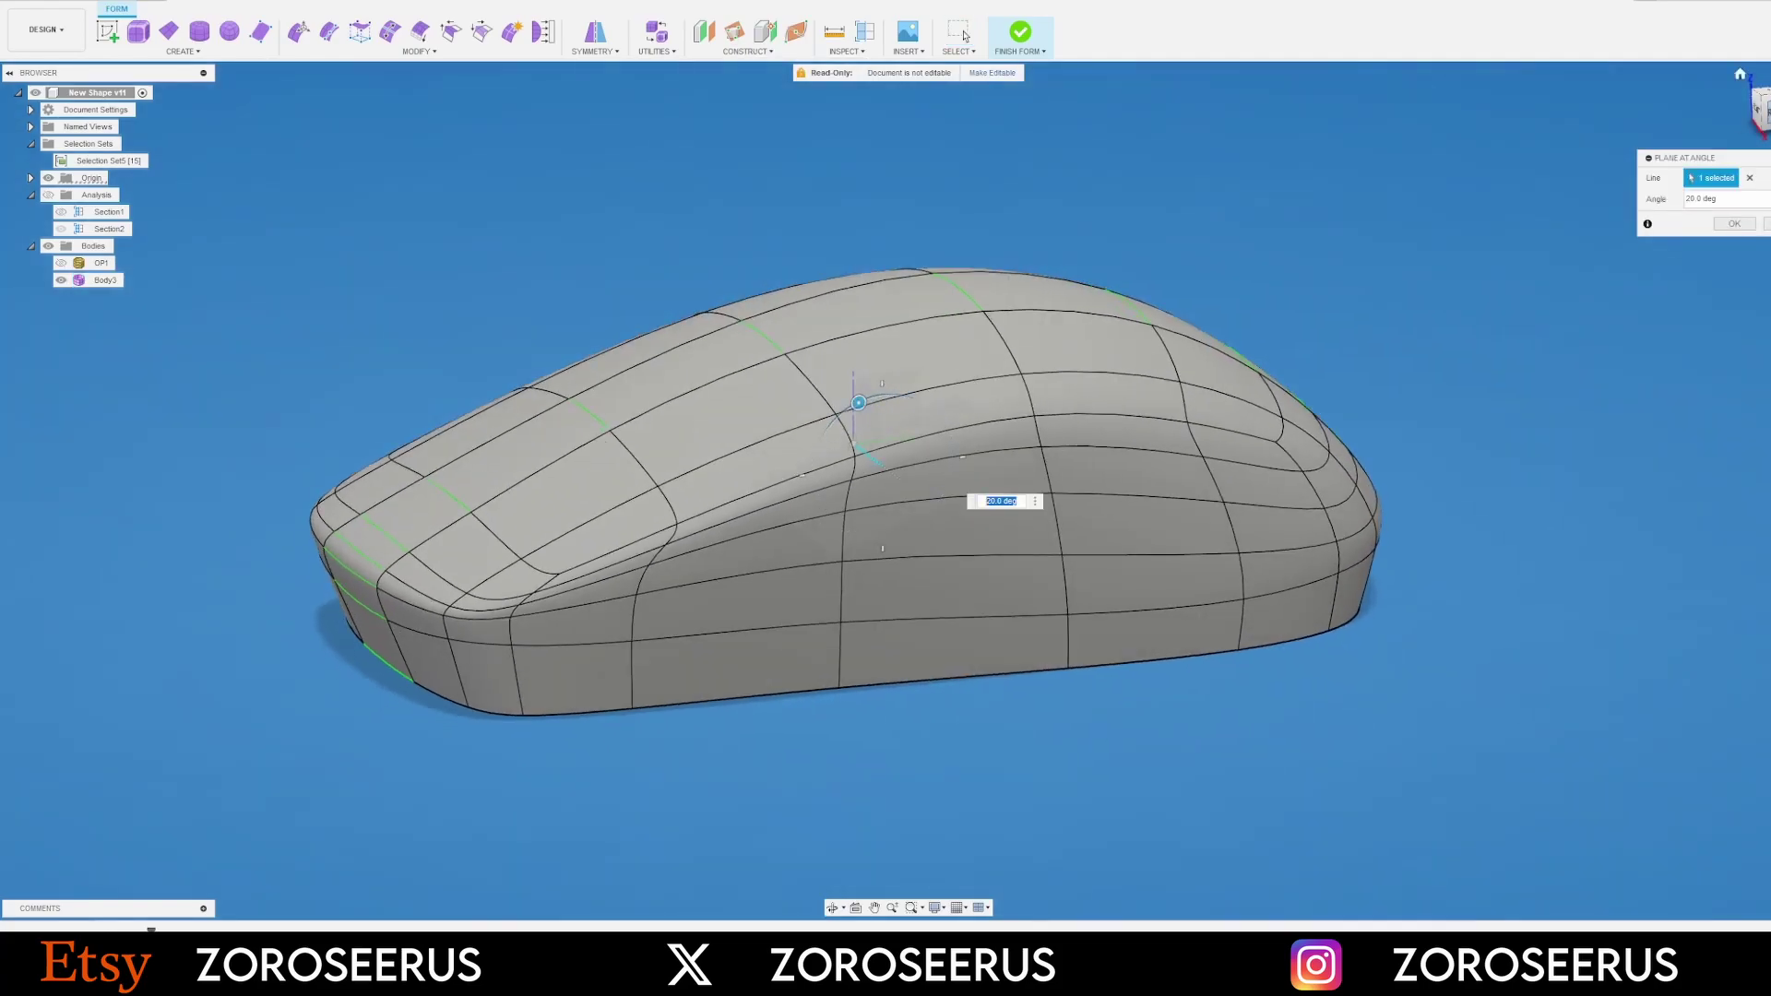
left_click(1768, 112)
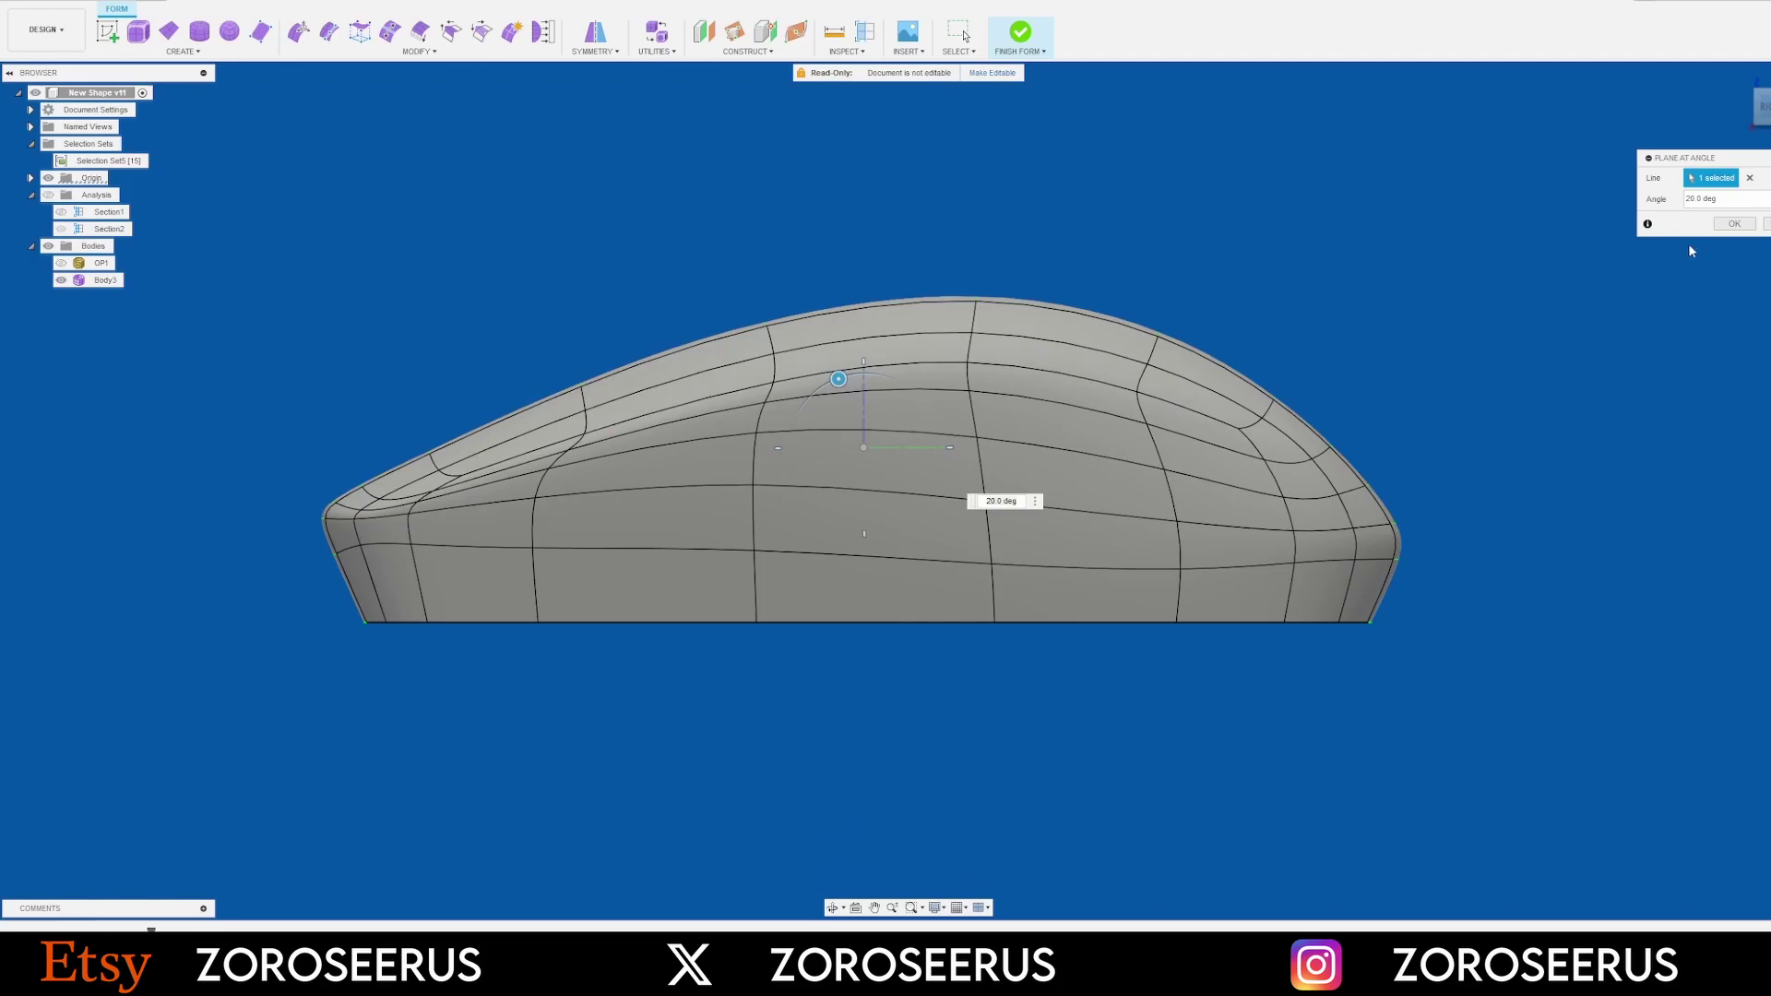
left_click(1734, 224)
Move the angled construction plane forward and up so it sits over the mouse's front top surface
middle_click_drag(849, 304, 972, 392, "shift")
scroll(964, 452, "down", 5)
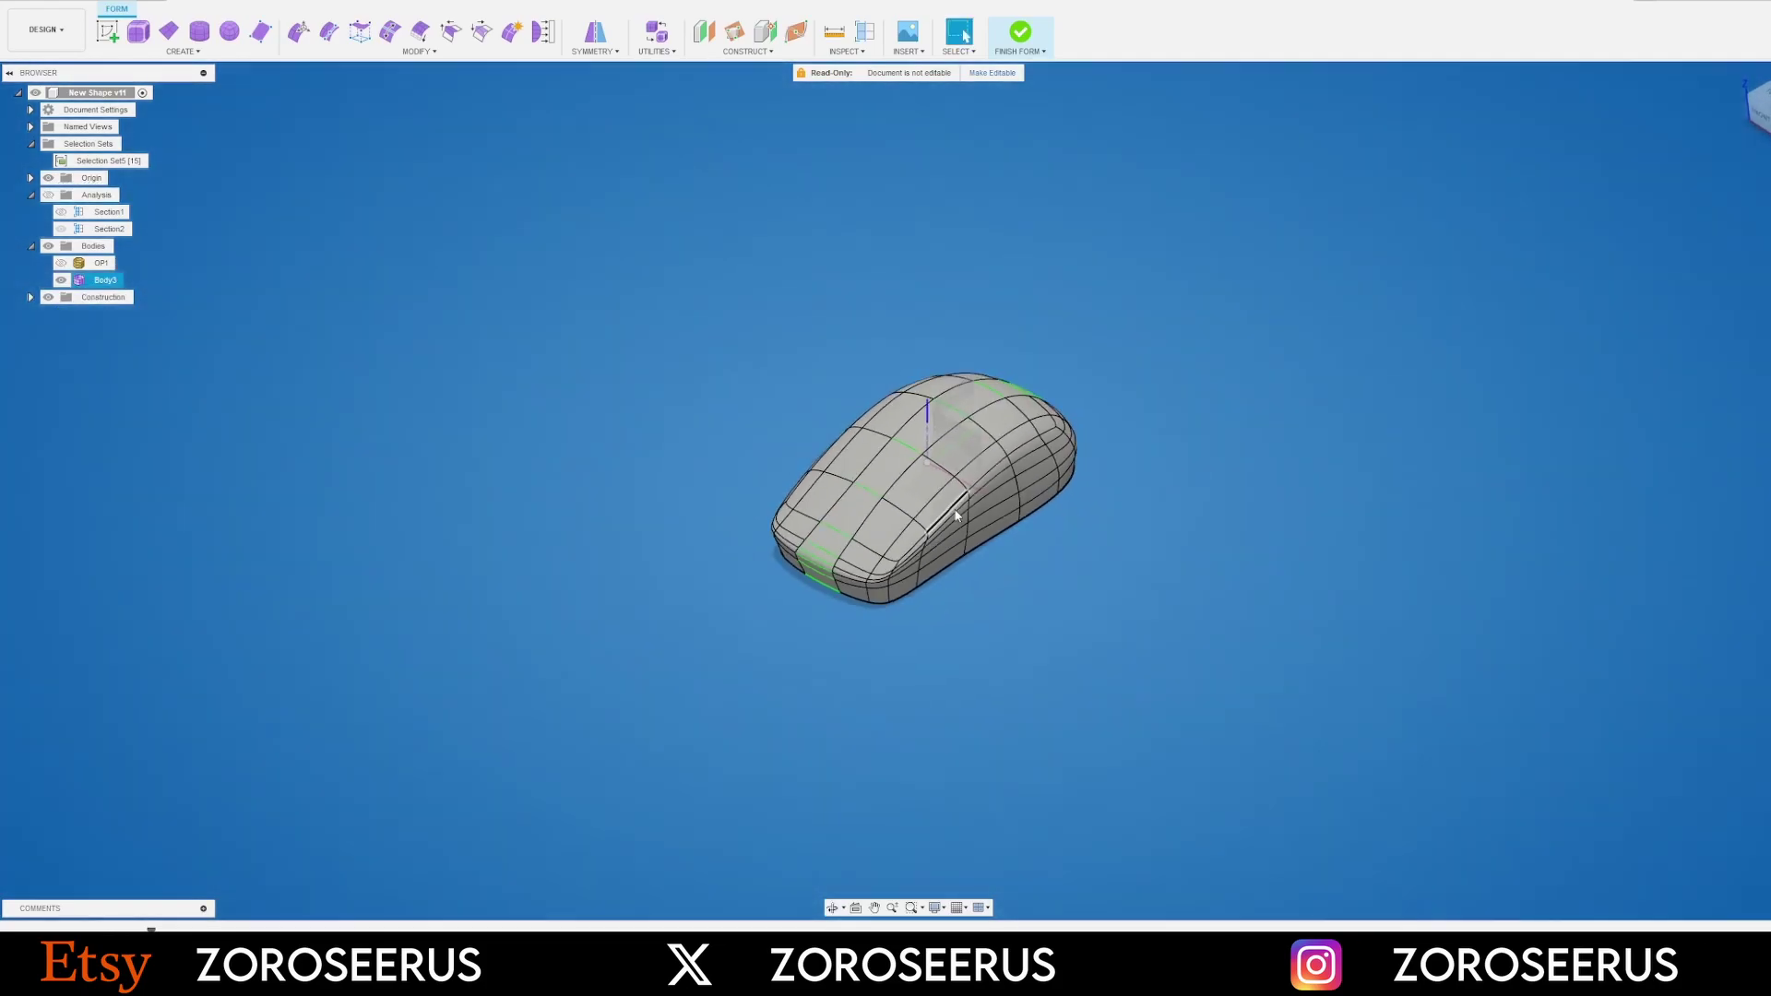
scroll(964, 506, "down", 5)
scroll(981, 518, "down", 3)
scroll(981, 517, "up", 4)
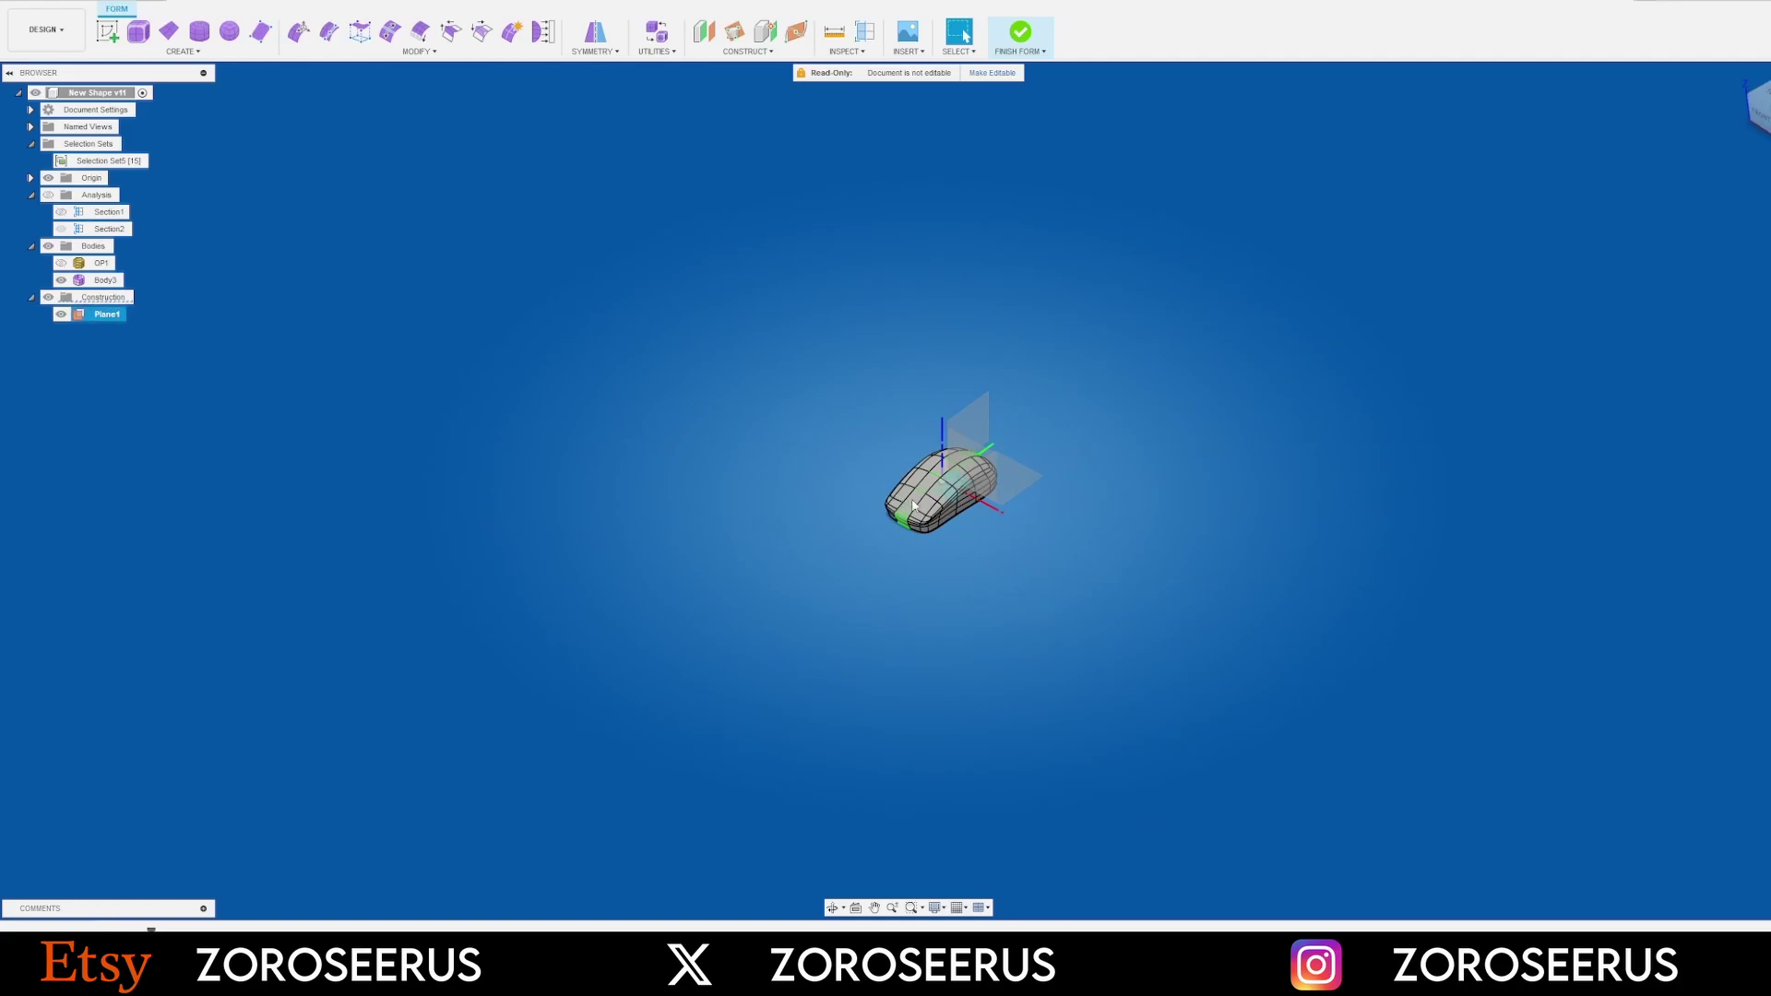
key("m")
scroll(912, 505, "up", 5)
middle_click_drag(912, 505, 858, 461, "shift")
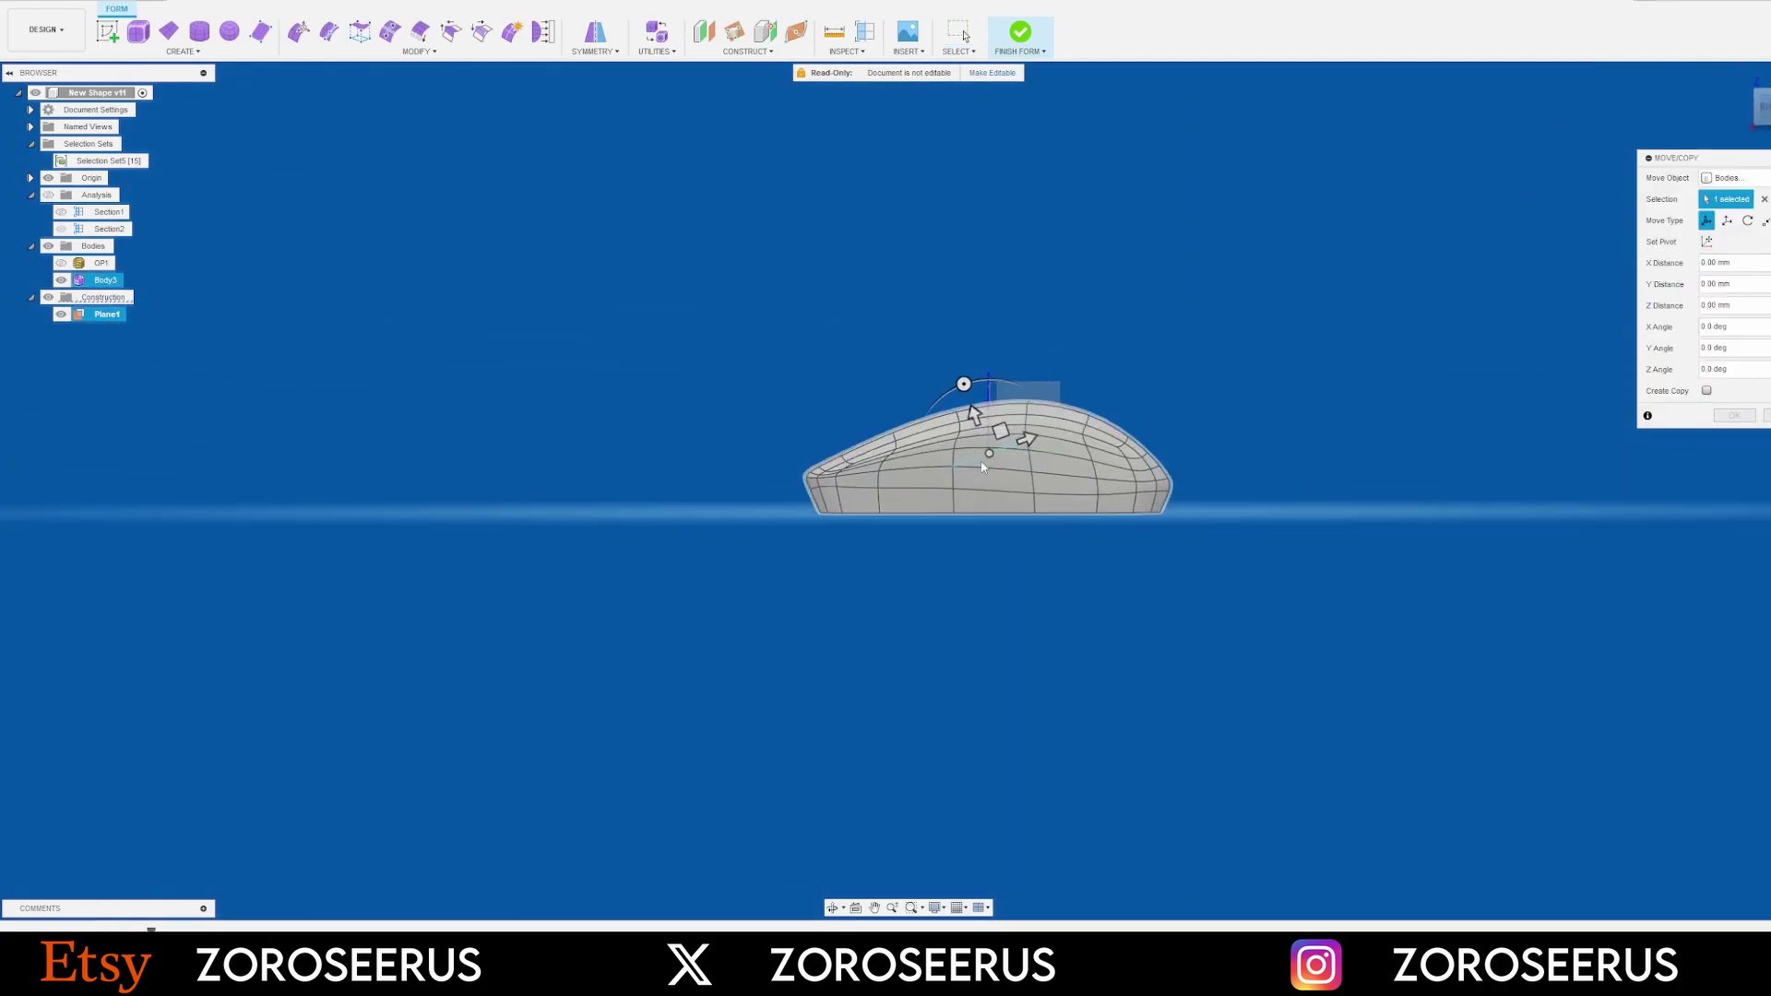
left_click_drag(989, 444, 673, 376)
key("Return")
Flatten the front top faces, the centre strip and the columns beside it, parallel to the angled construction plane
scroll(705, 383, "down", 3)
middle_click_drag(679, 284, 756, 305, "shift")
scroll(709, 427, "up", 4)
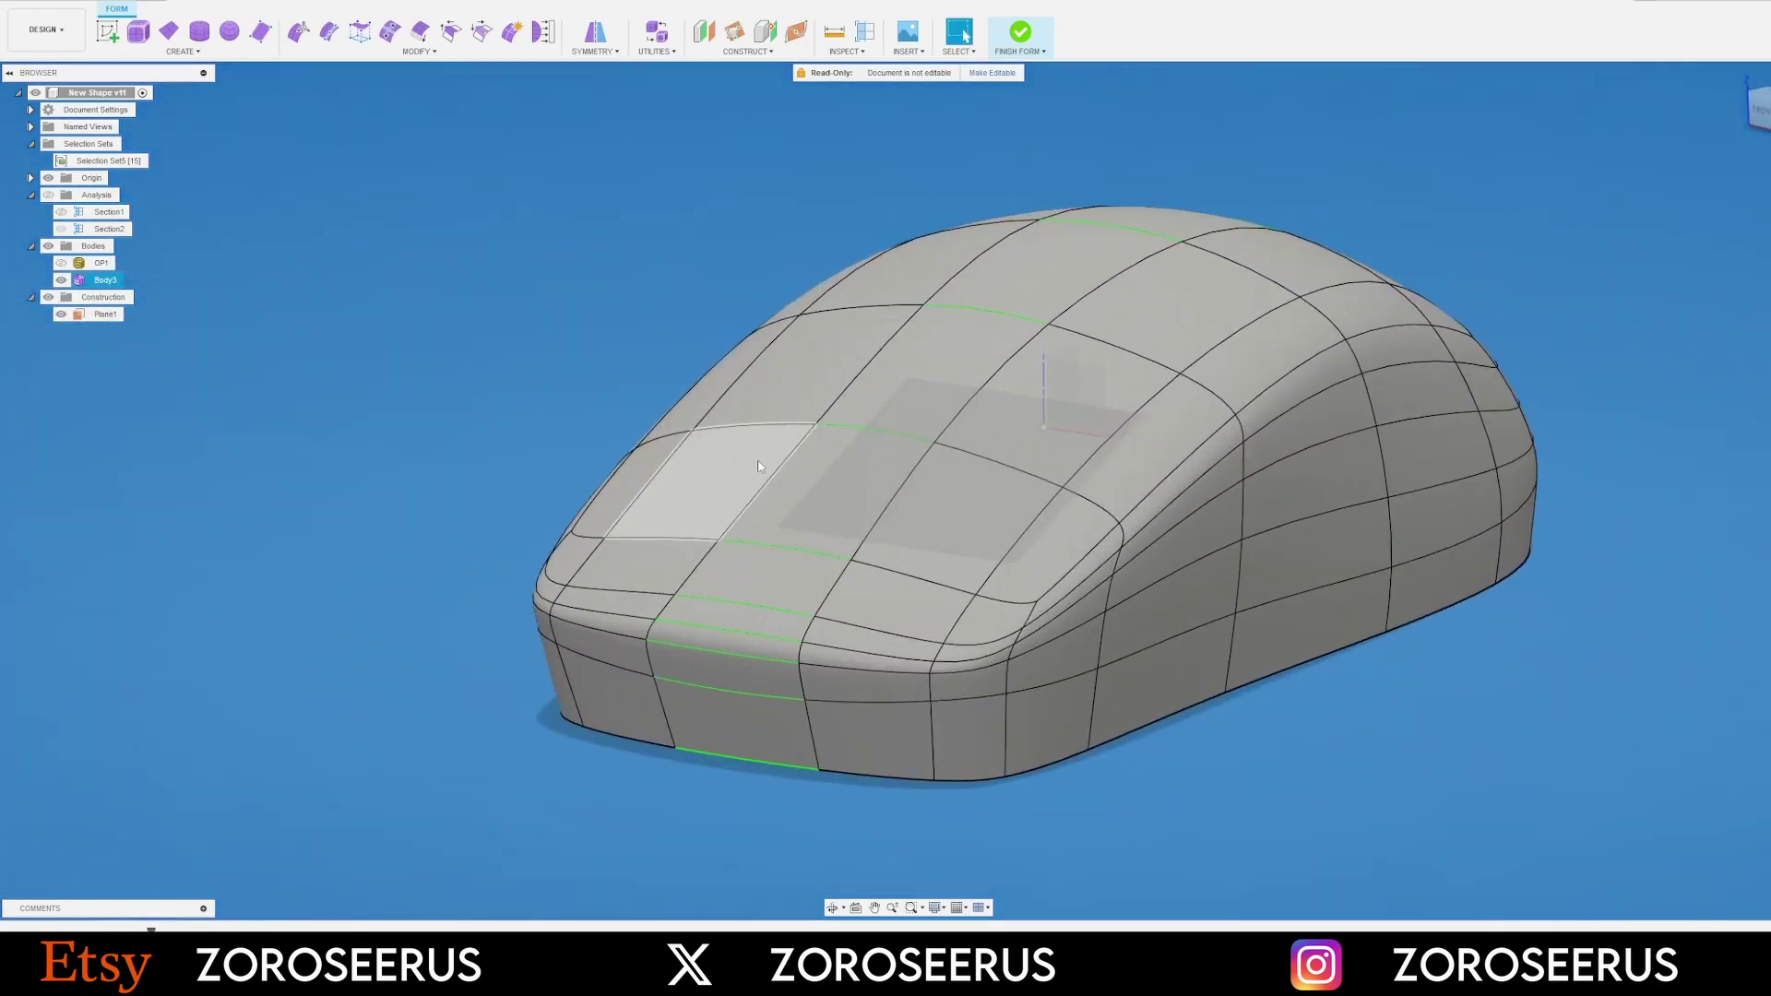
left_click(759, 462)
left_click(818, 382, "ctrl")
left_click(912, 382, "ctrl")
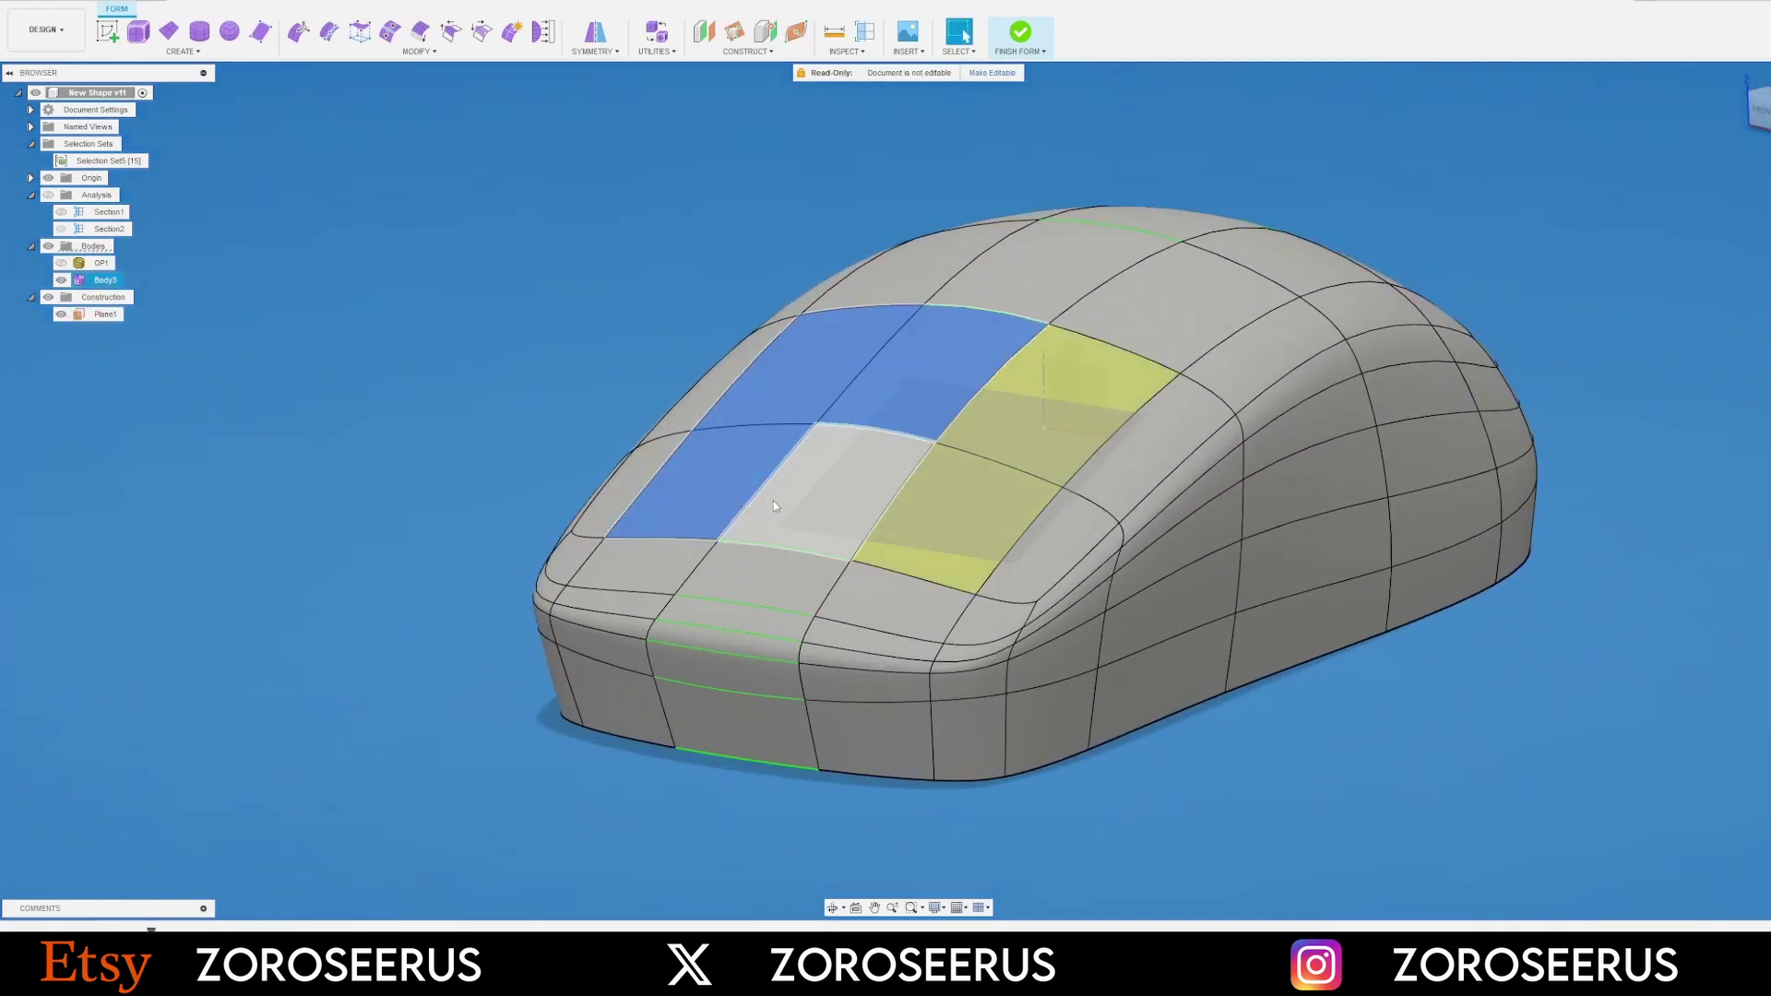
left_click(773, 501, "ctrl")
middle_click_drag(689, 493, 826, 486, "shift")
left_click(823, 488, "ctrl")
left_click(806, 412, "ctrl")
middle_click_drag(1018, 481, 655, 502, "shift")
scroll(719, 546, "up", 4)
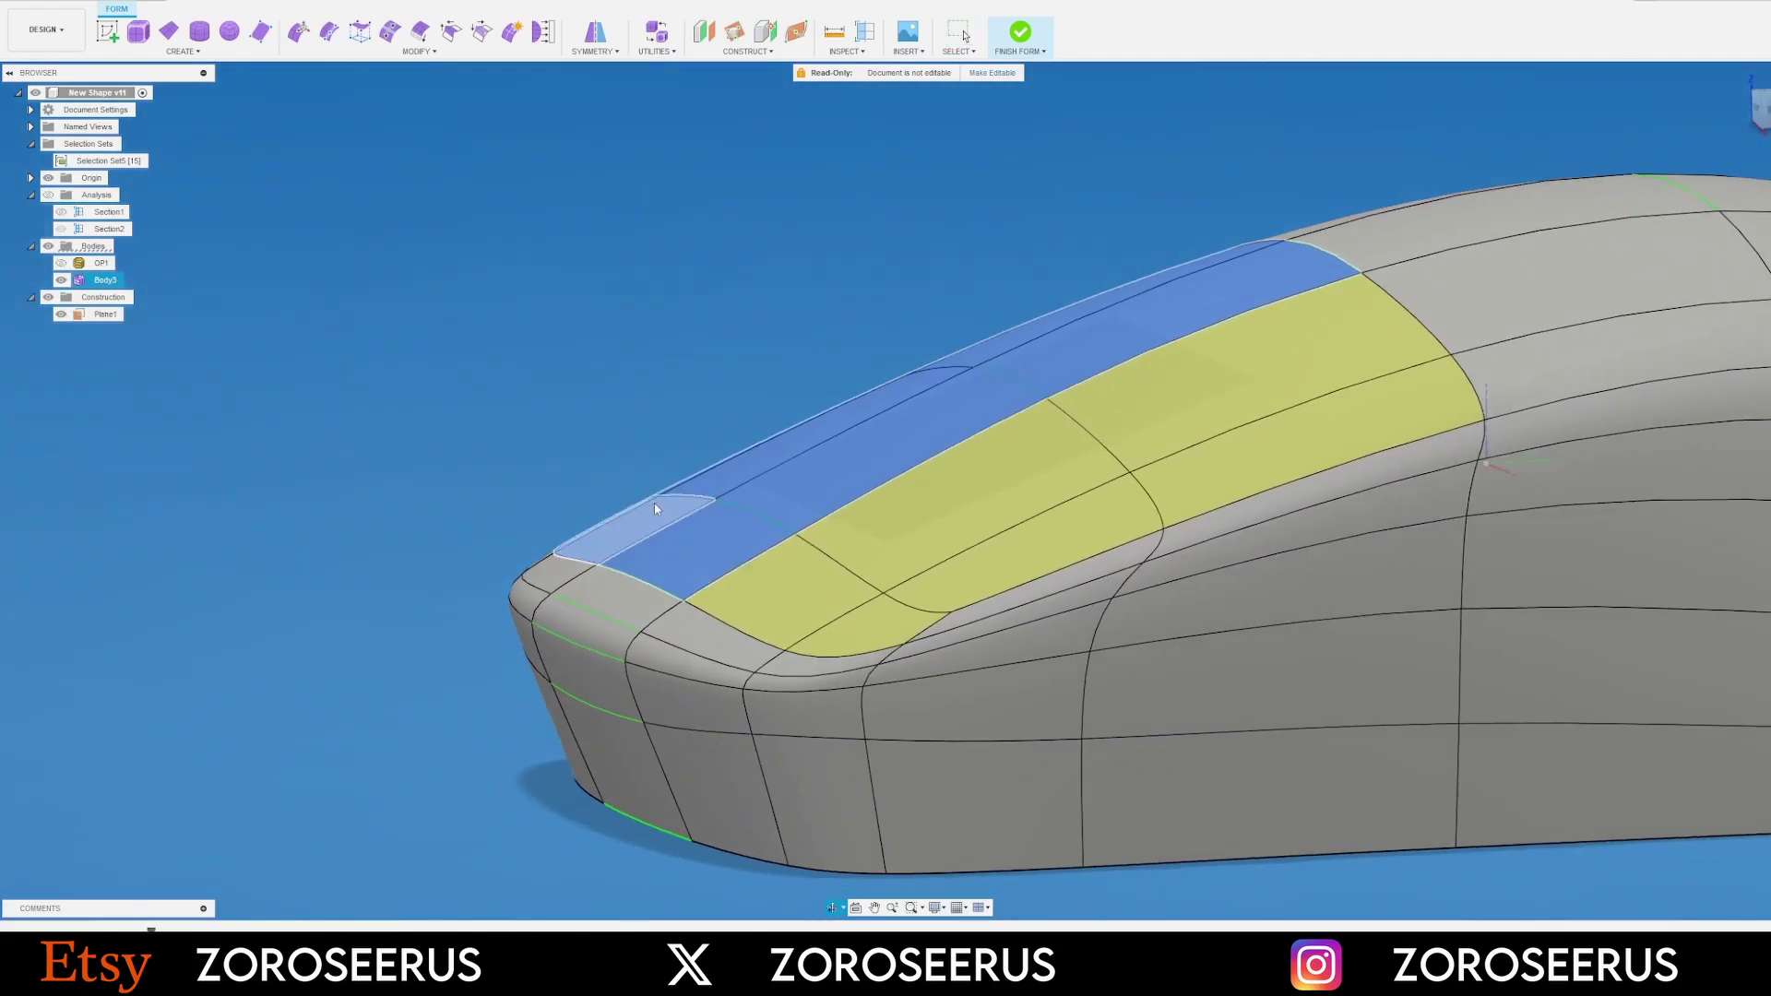
left_click(360, 33)
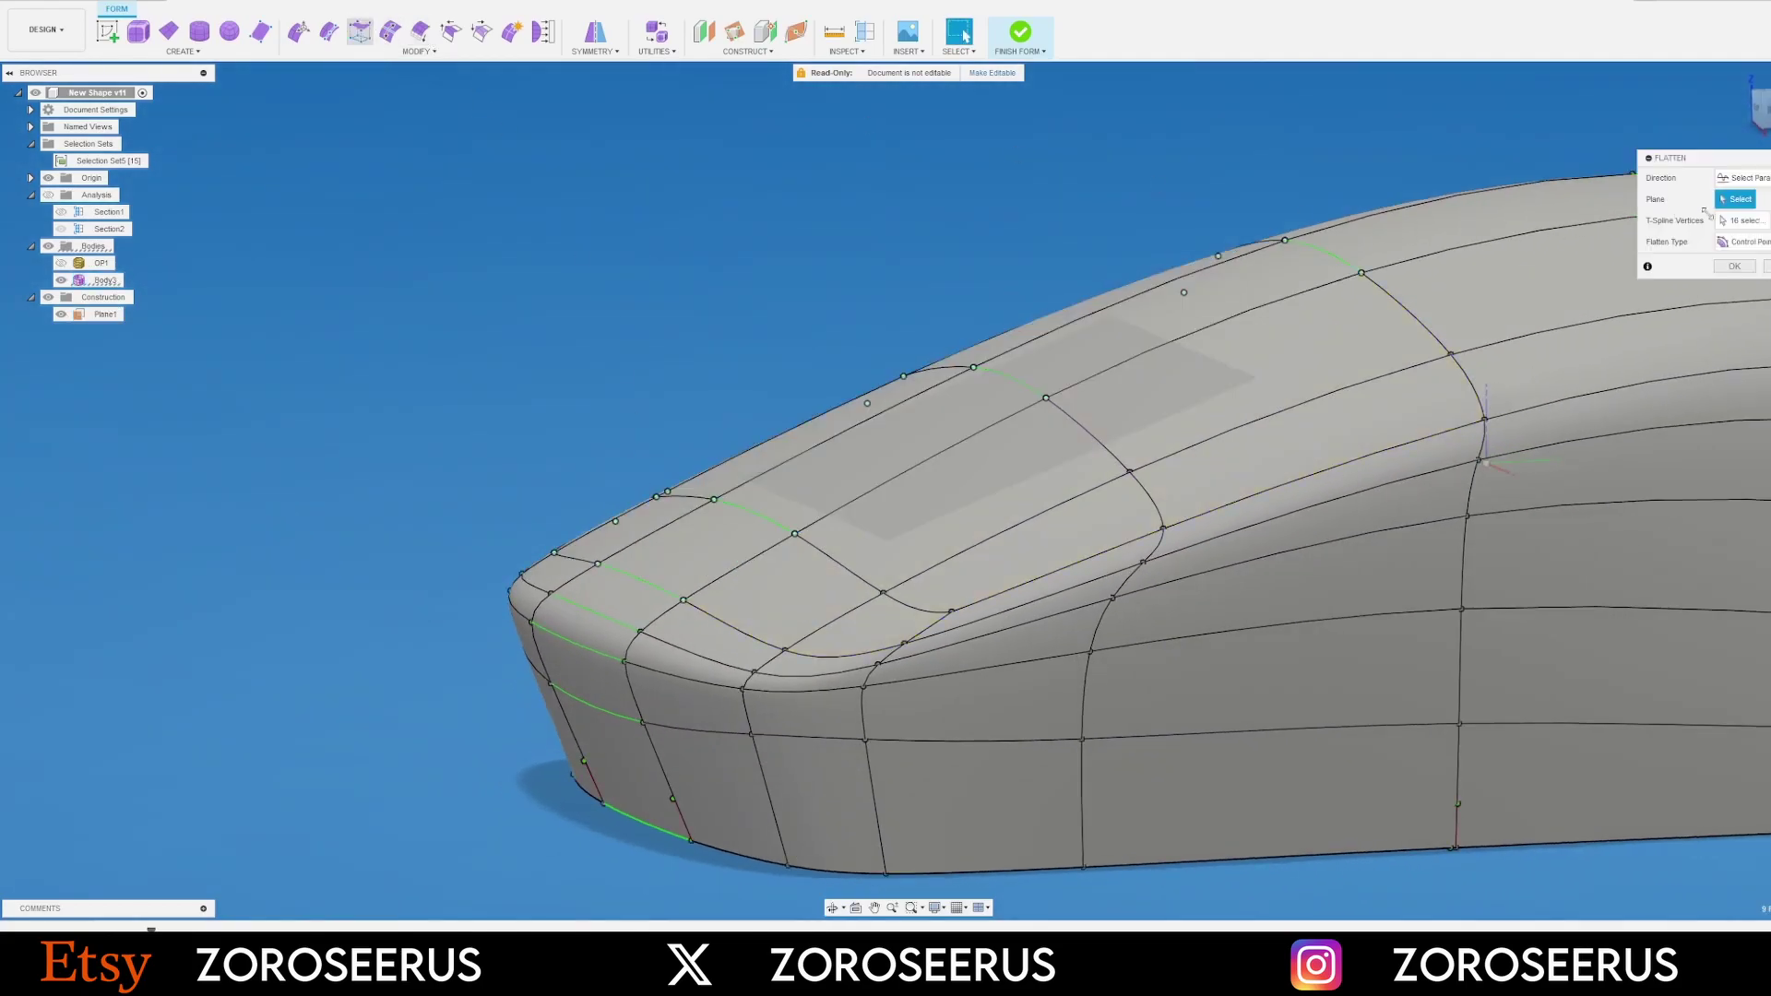
left_click(1144, 325)
middle_click_drag(1143, 324, 1094, 286, "shift")
left_click(1738, 269)
Hide the construction plane group so only the form body and origin stay shown
scroll(831, 432, "down", 3)
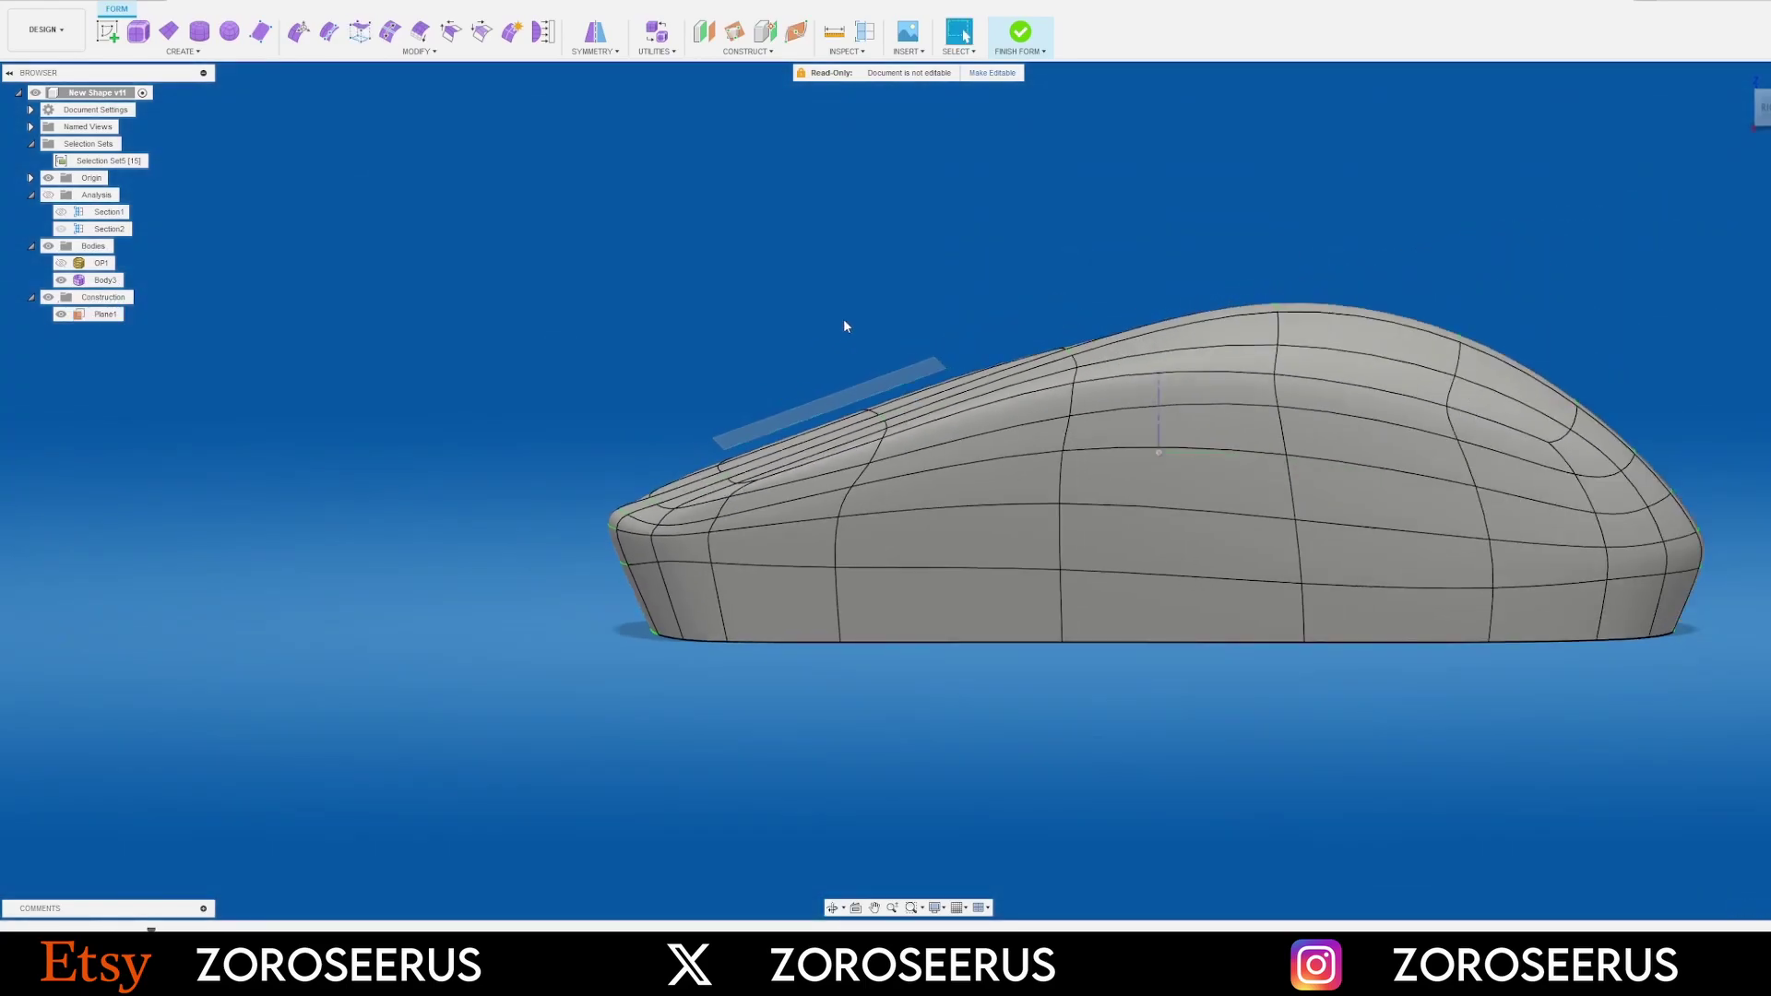
middle_click_drag(843, 320, 1027, 308, "shift")
scroll(1076, 407, "up", 3)
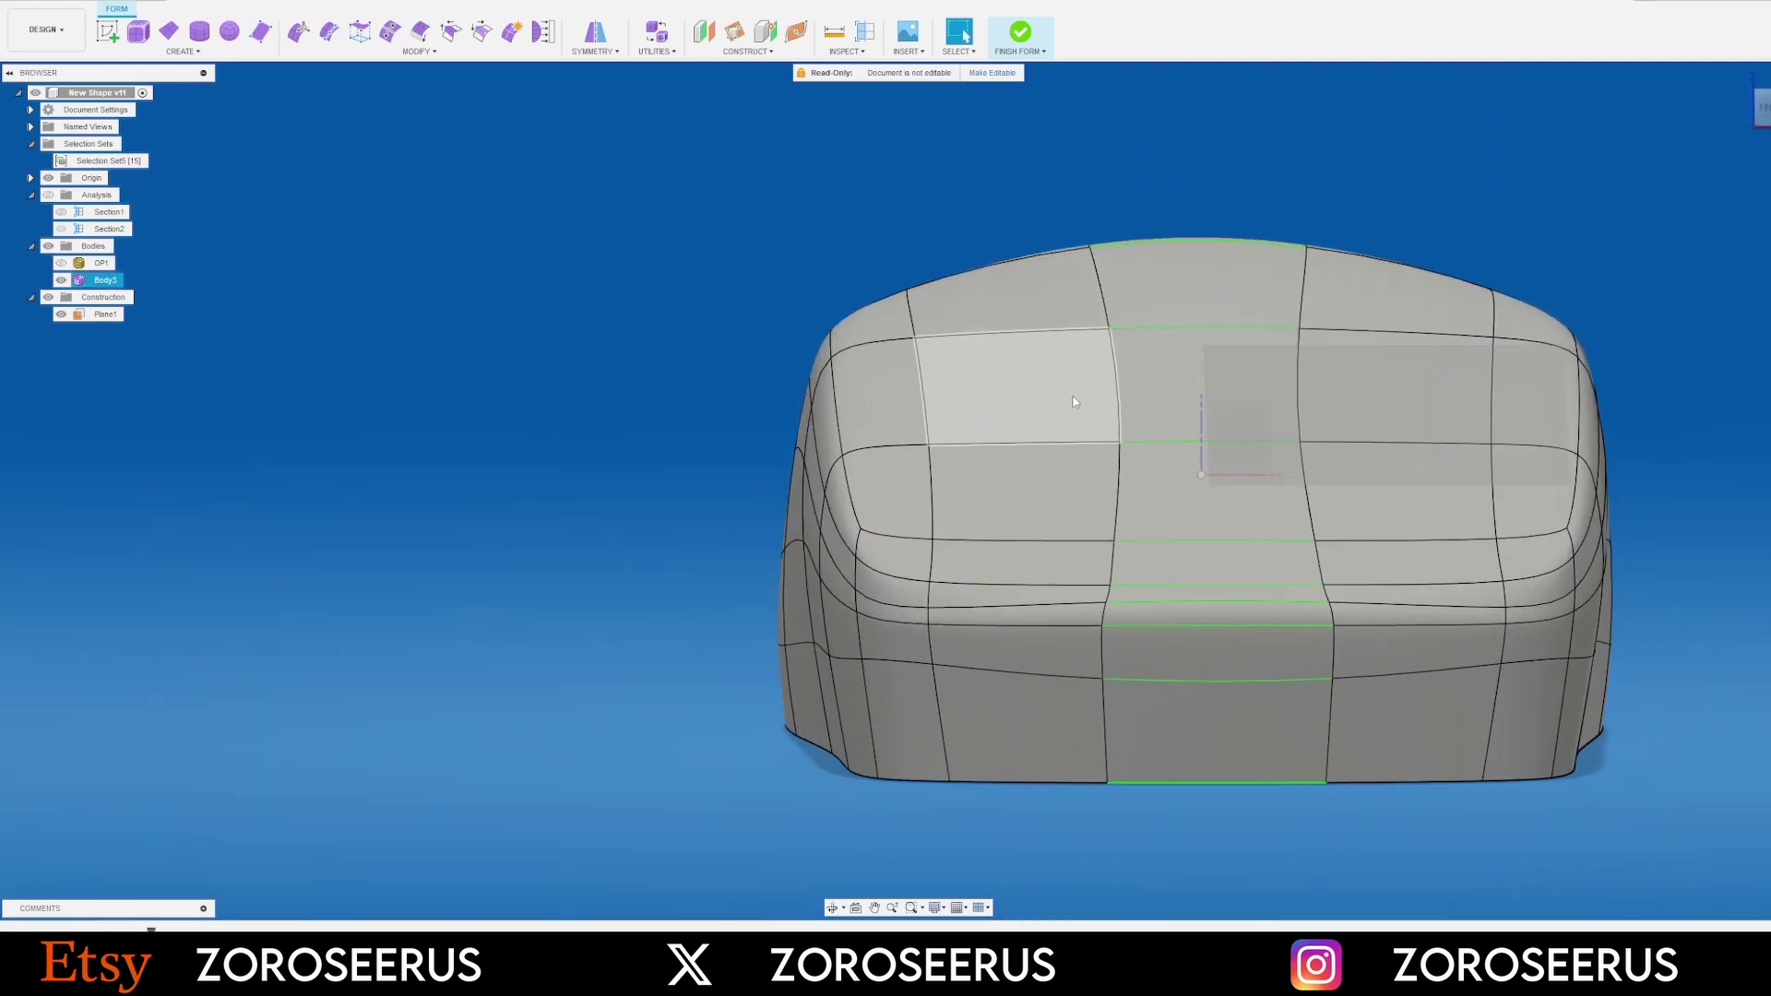
middle_click_drag(1076, 407, 1035, 421, "shift")
scroll(1034, 421, "down", 5)
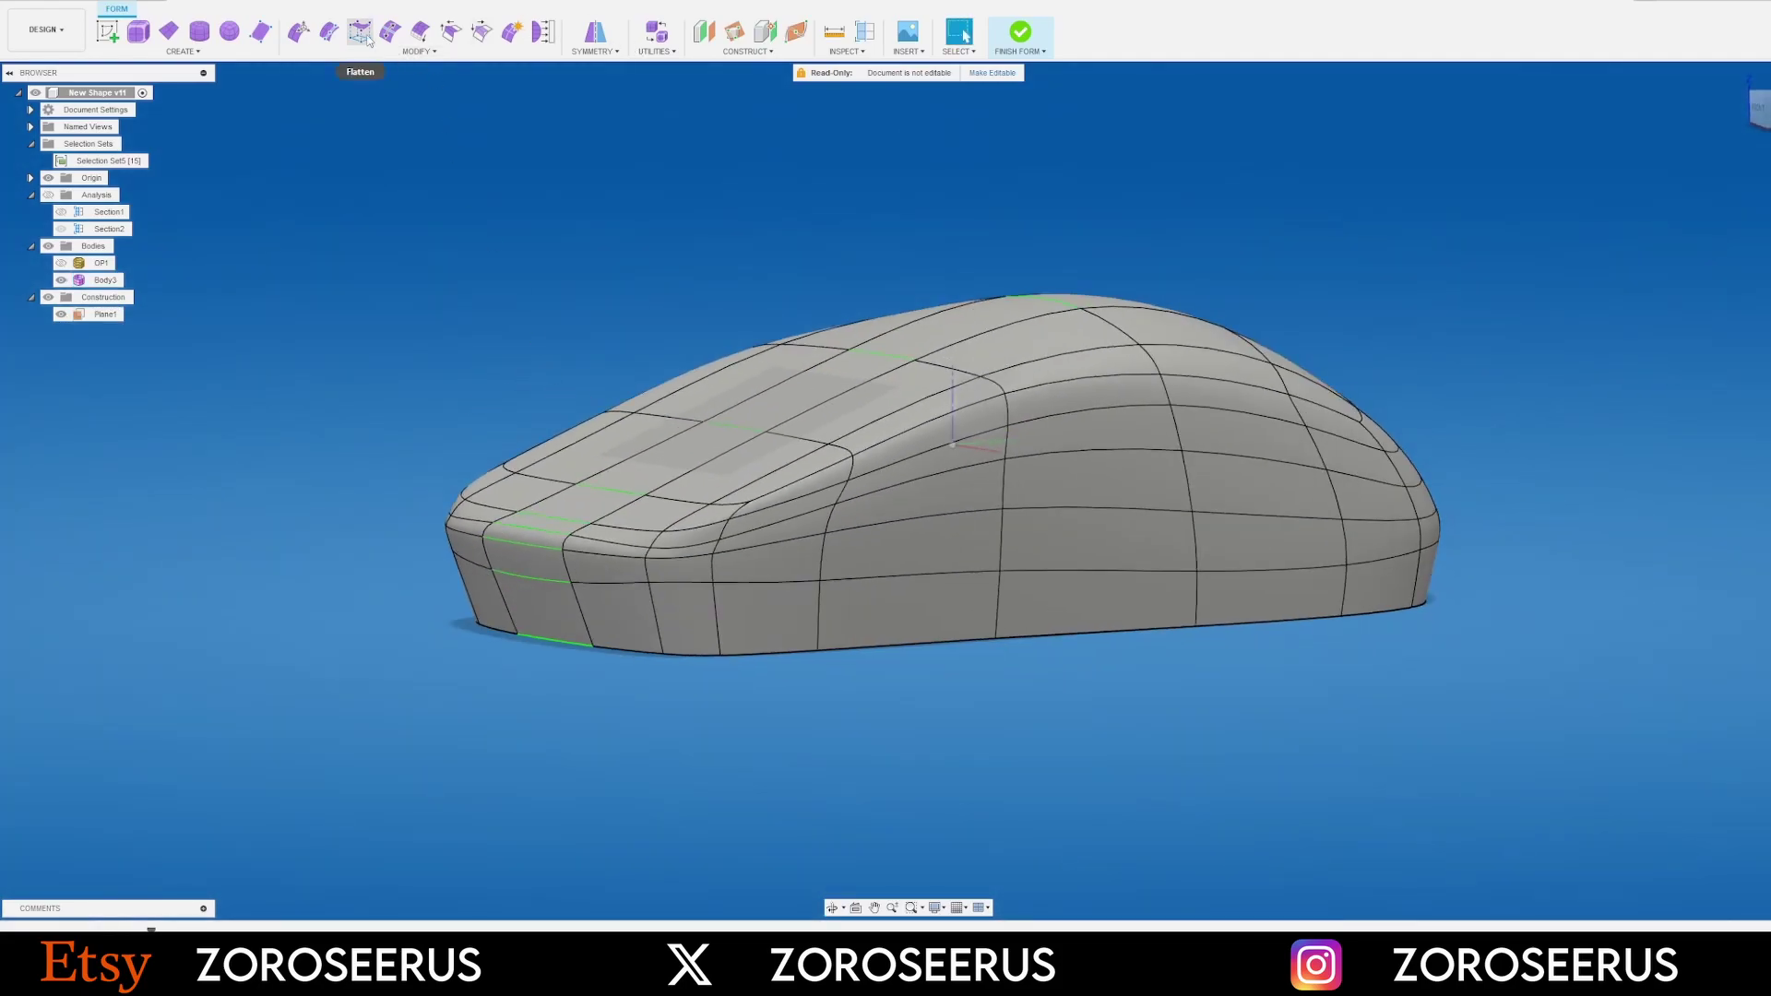
middle_click_drag(922, 419, 1065, 395, "shift")
scroll(960, 467, "up", 4)
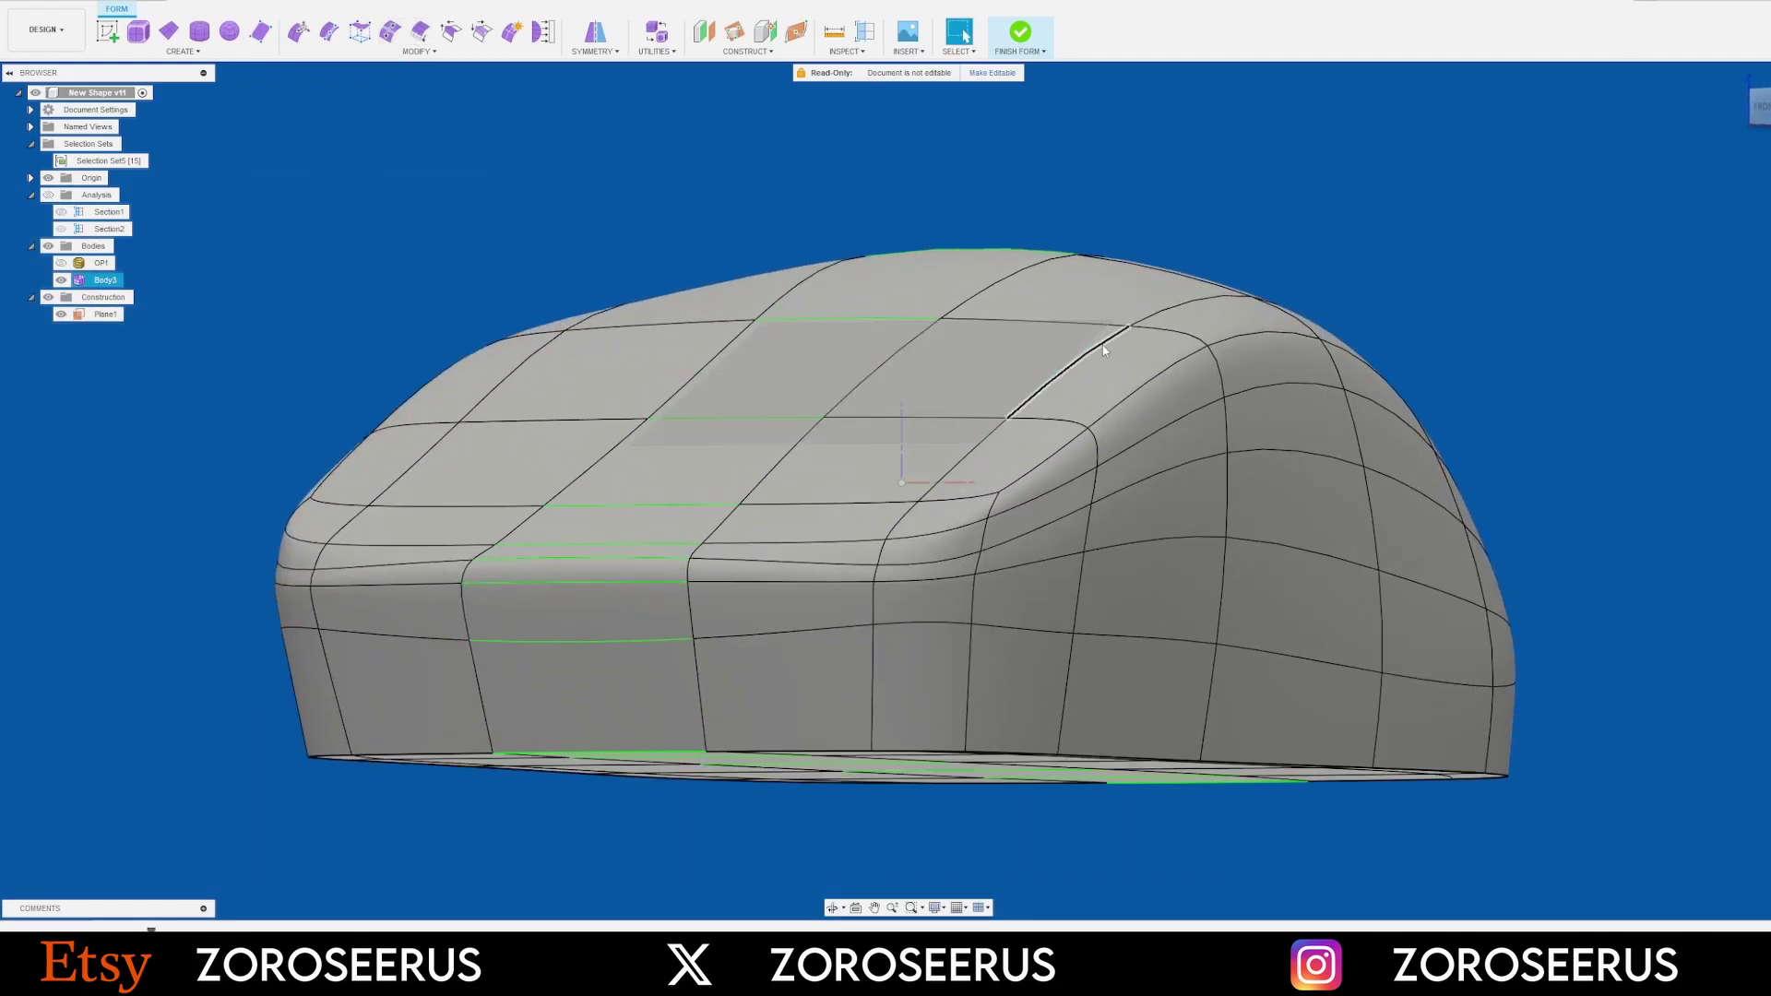
left_click(48, 297)
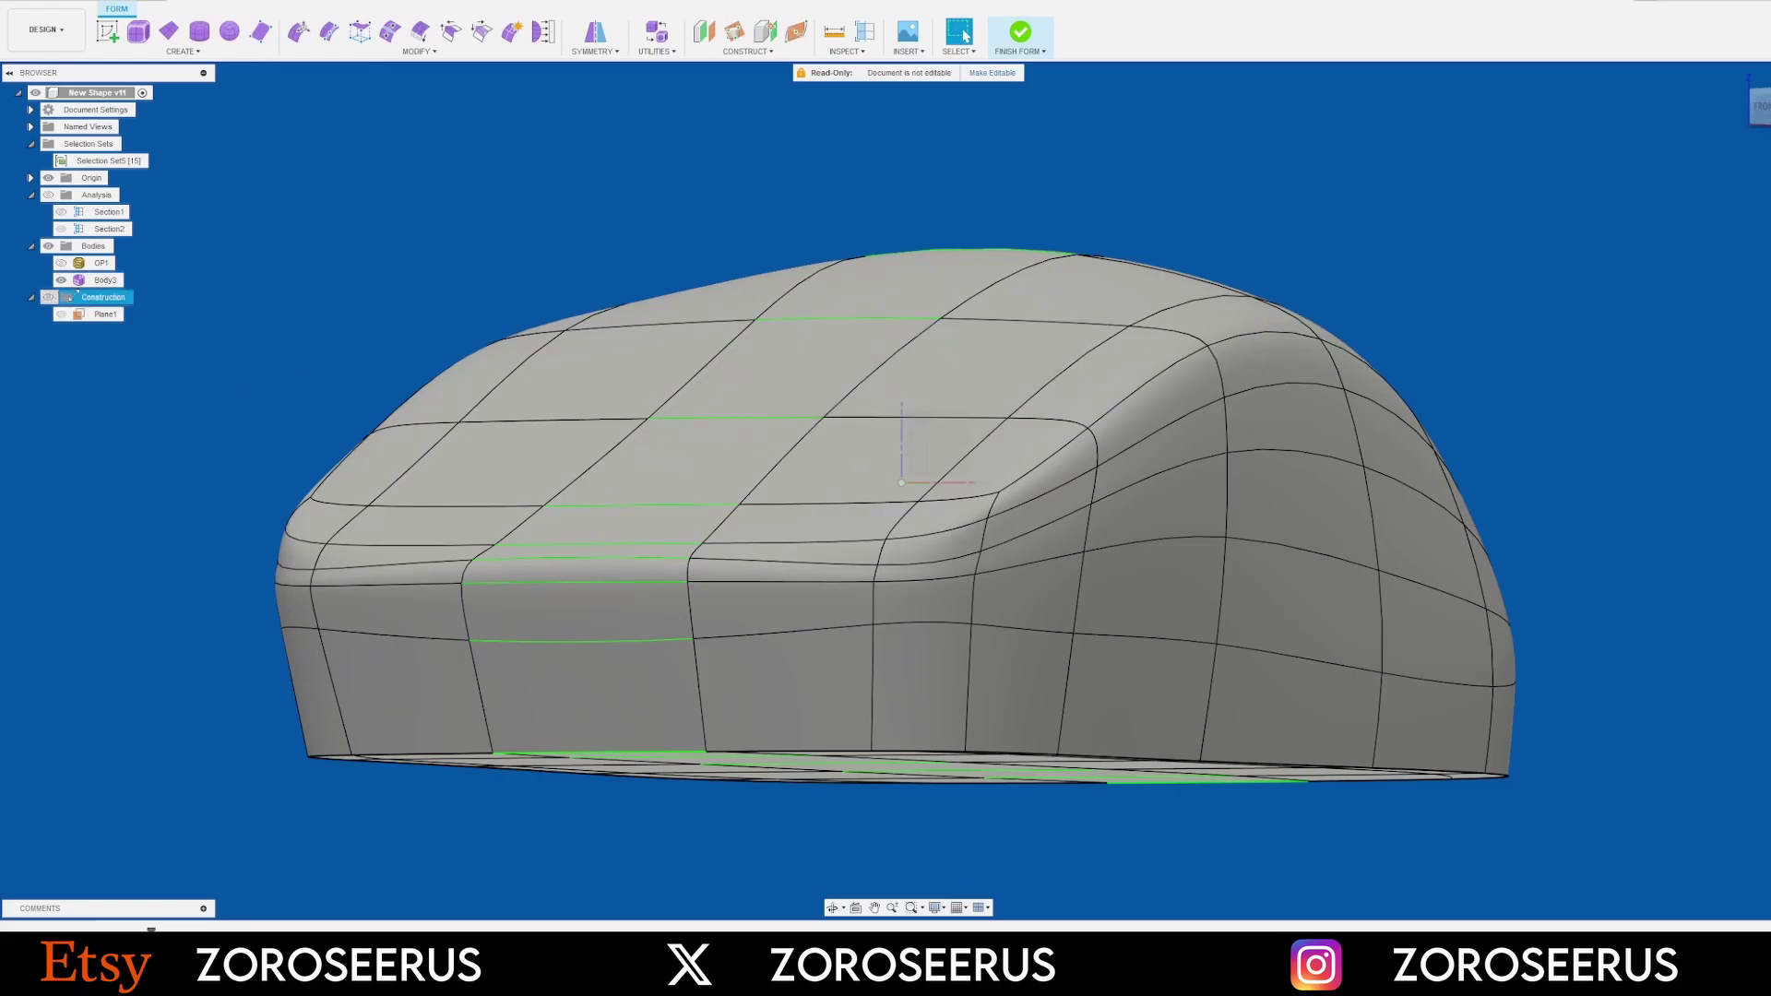
double_click(1109, 340)
left_click(1760, 106)
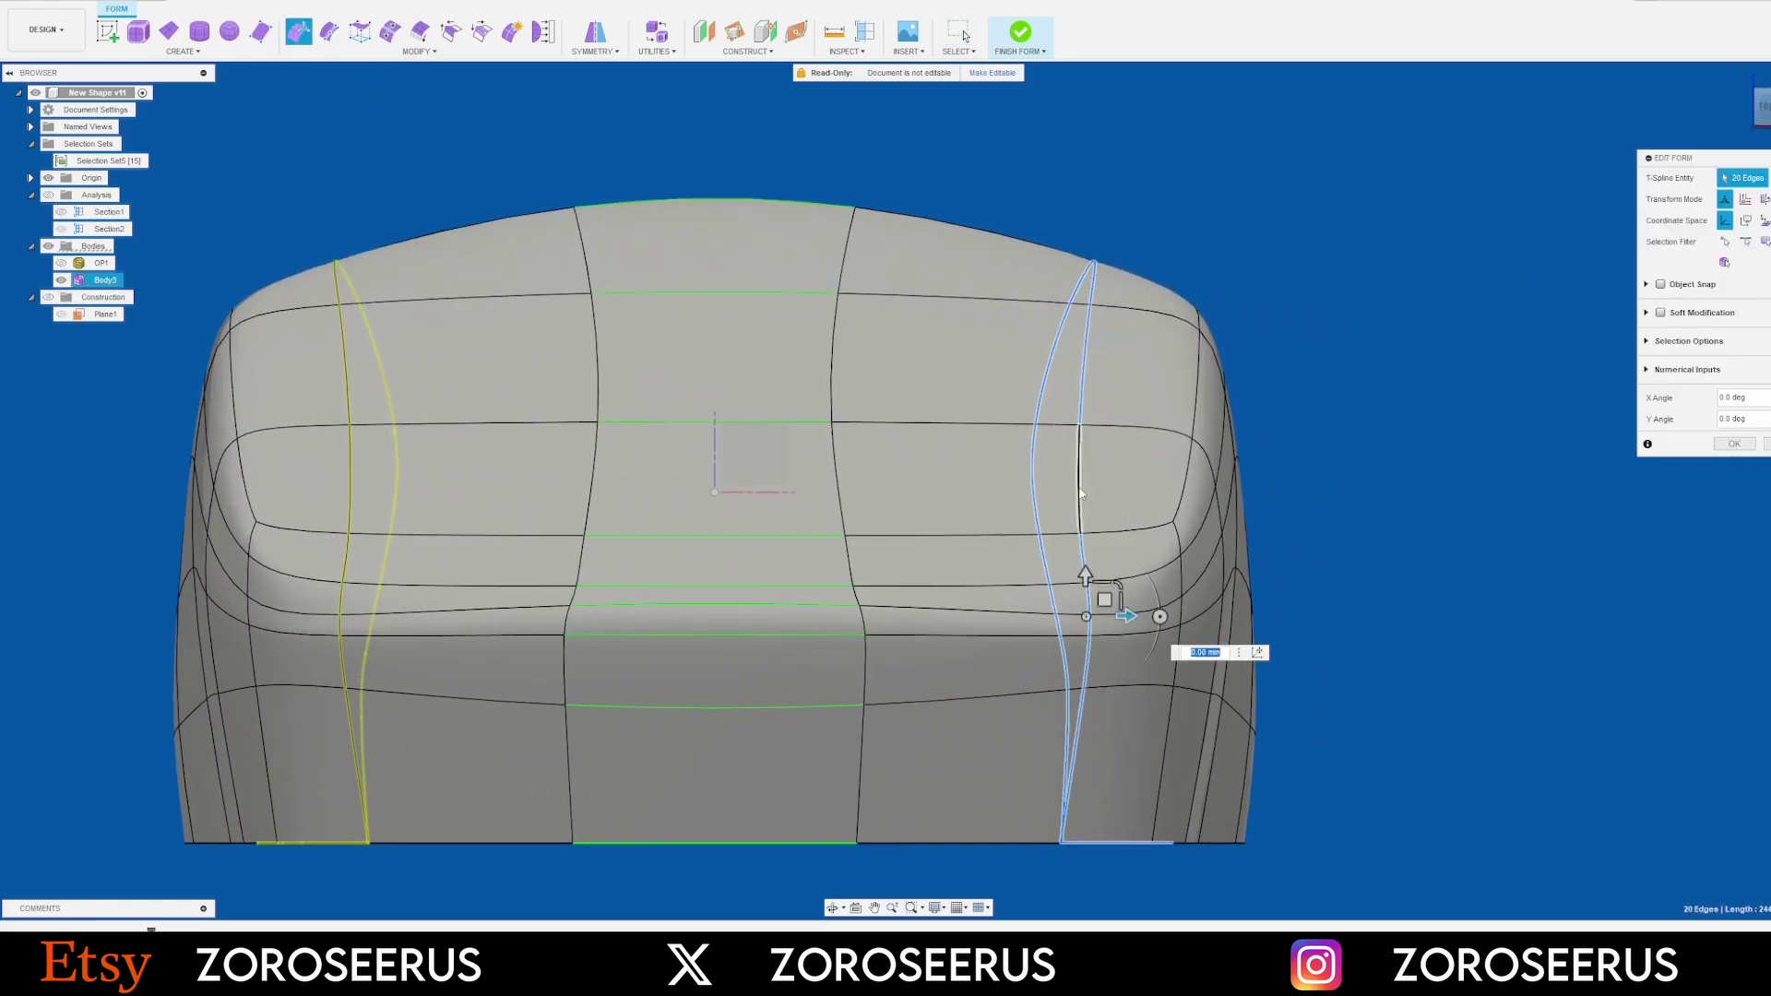
middle_click_drag(1129, 617, 1077, 610)
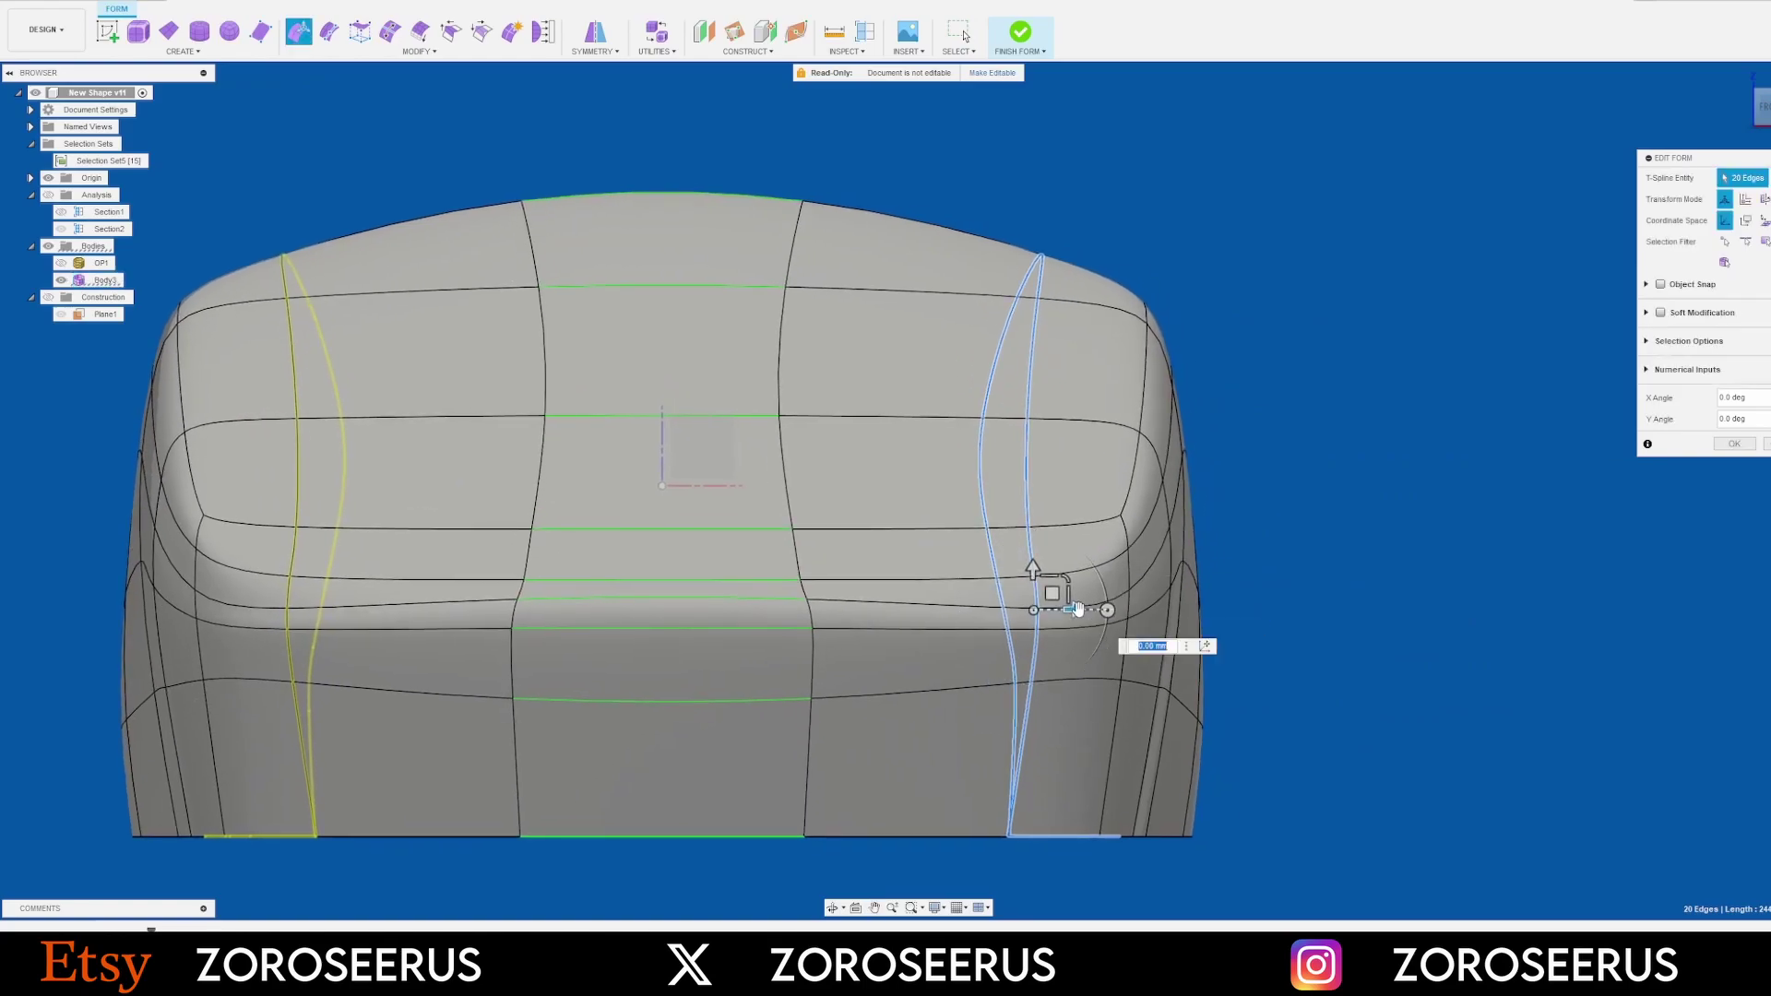
mouse_move(1076, 609)
left_mouse_down()
mouse_move(1099, 610)
mouse_move(1077, 609)
left_mouse_up()
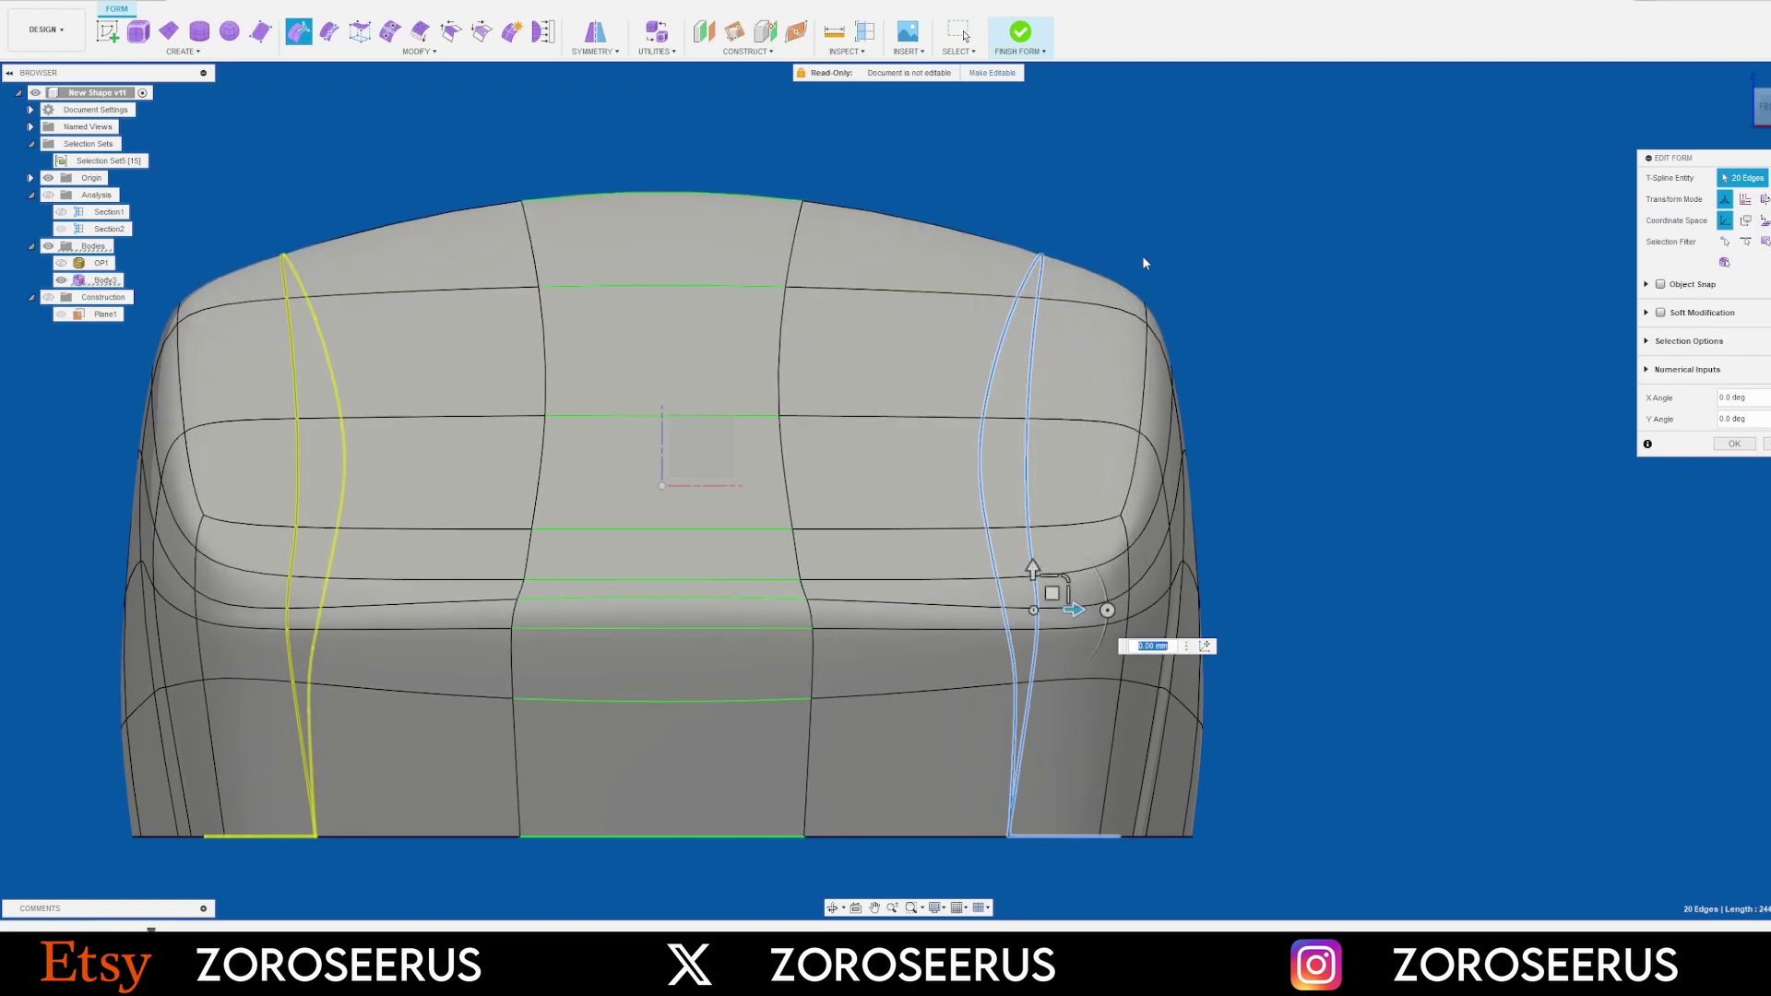
key("Escape")
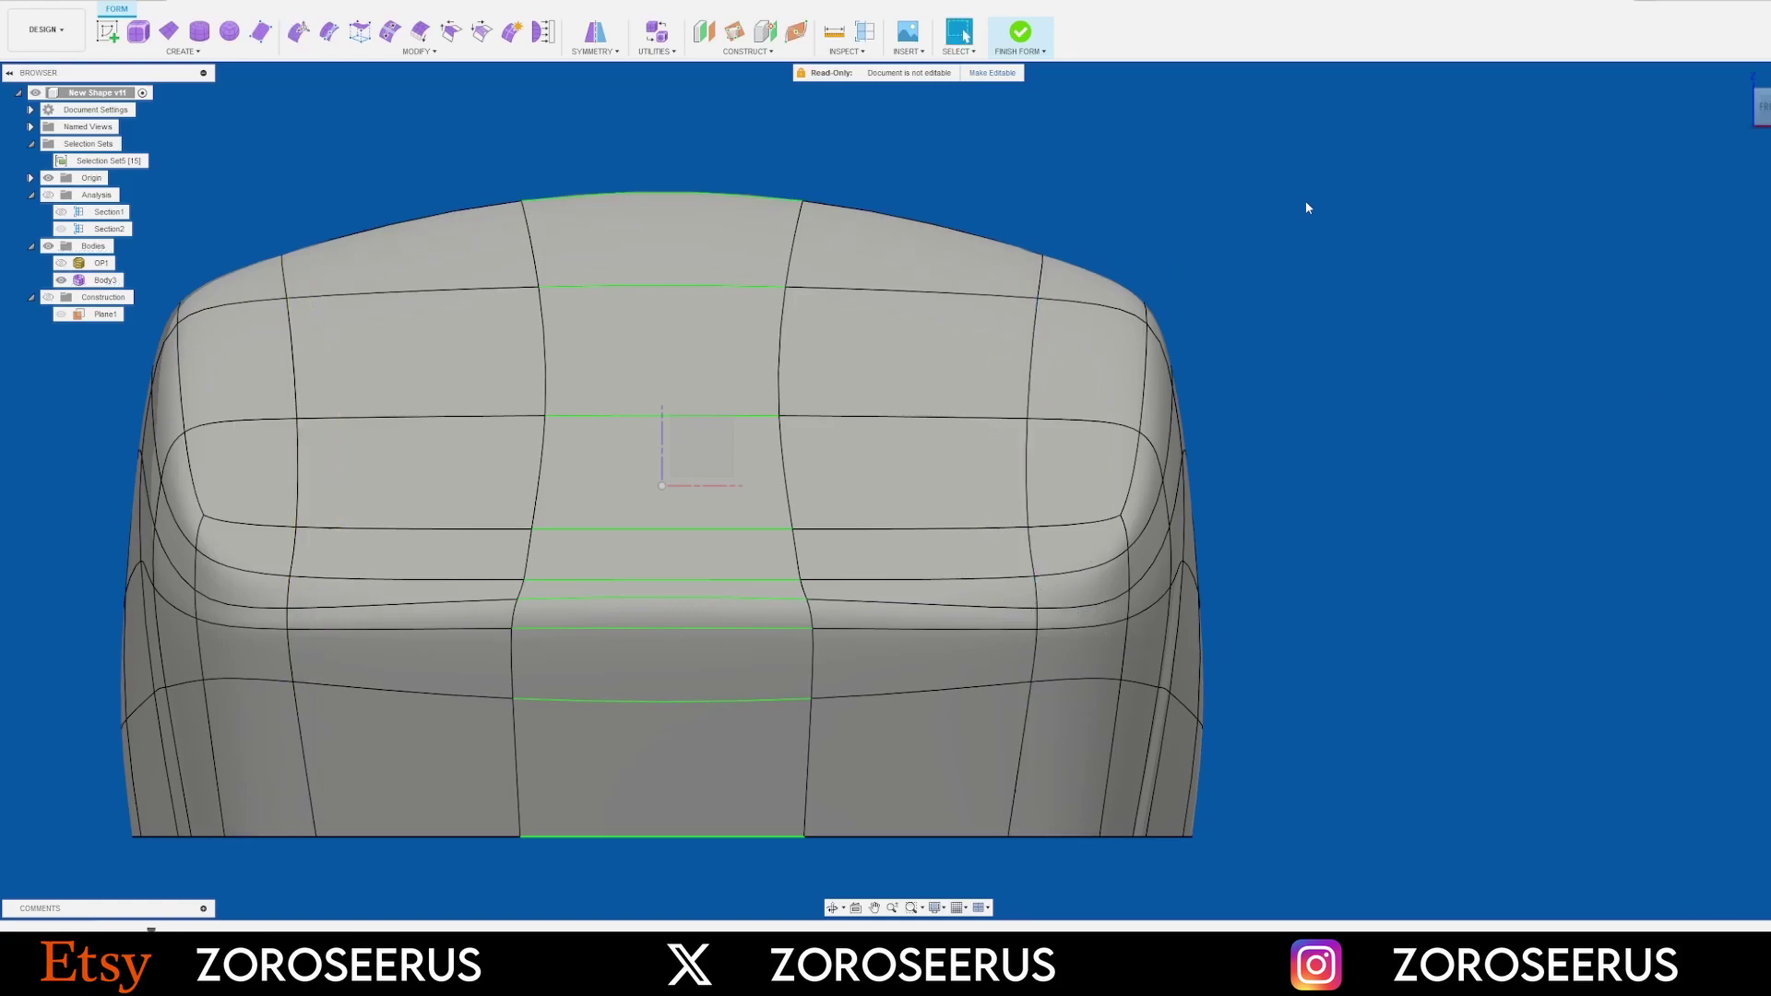
Try sliding the outer lengthwise edge loop to a slide location of -0.25 and undo the slide
double_click(1035, 321)
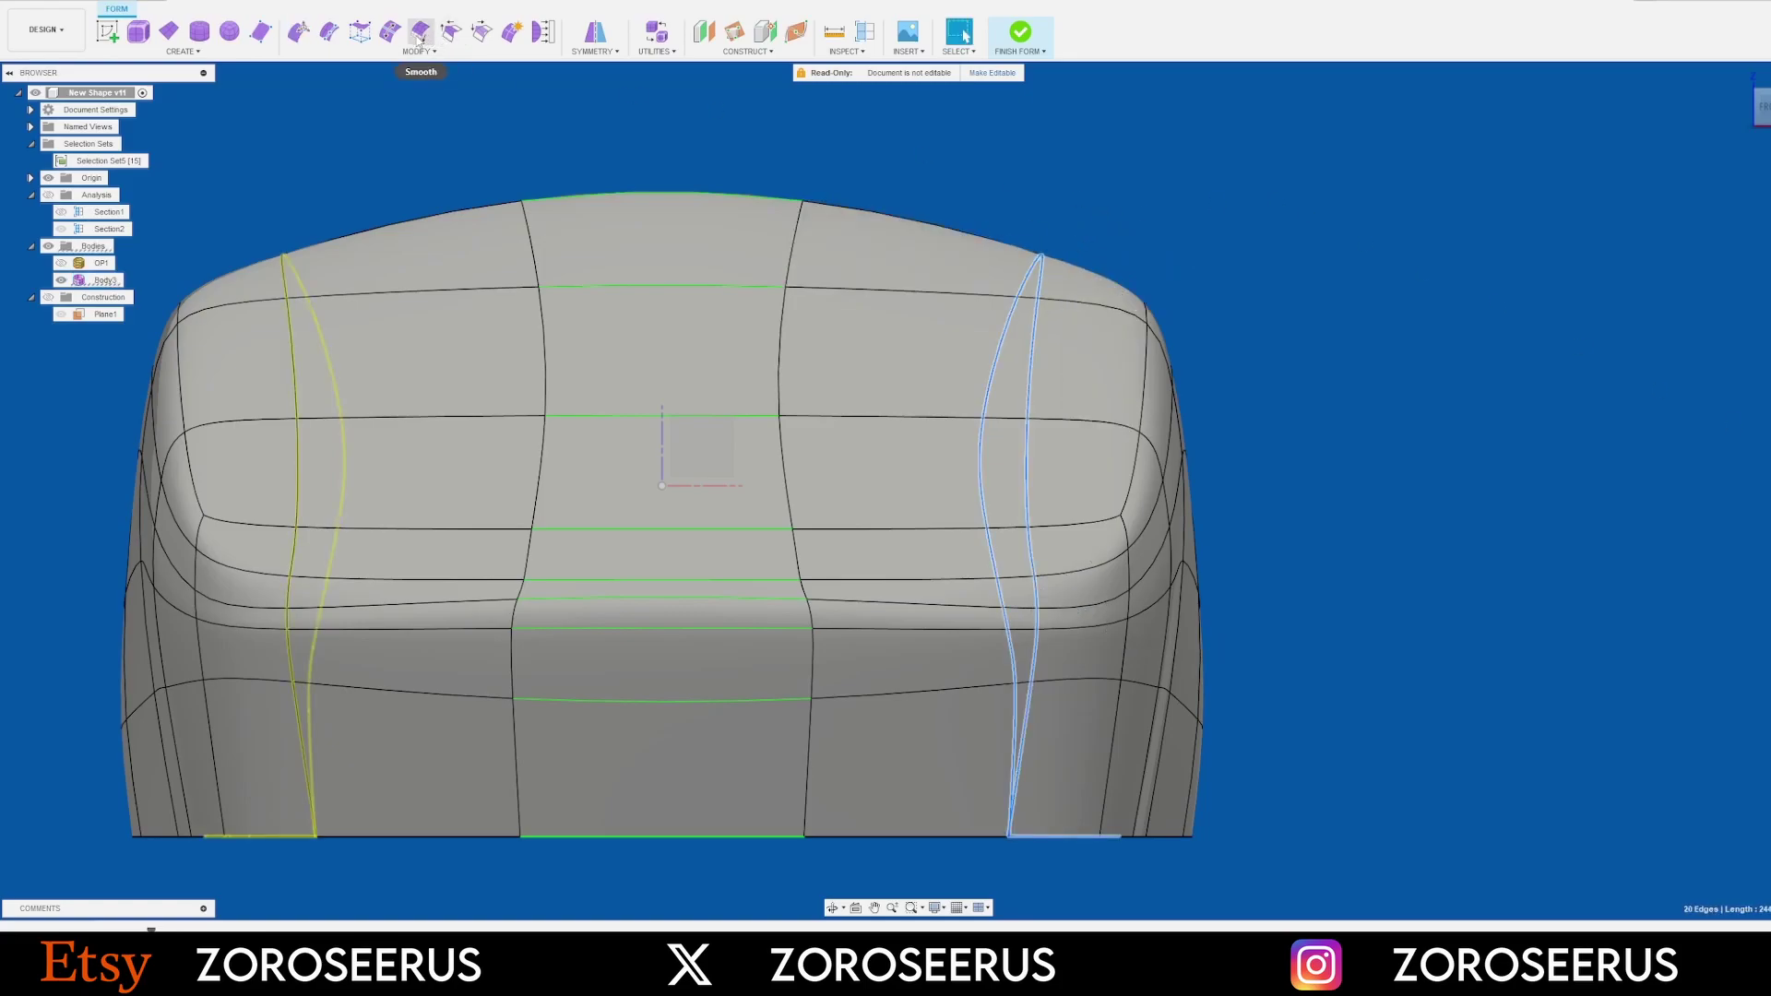
left_click(388, 33)
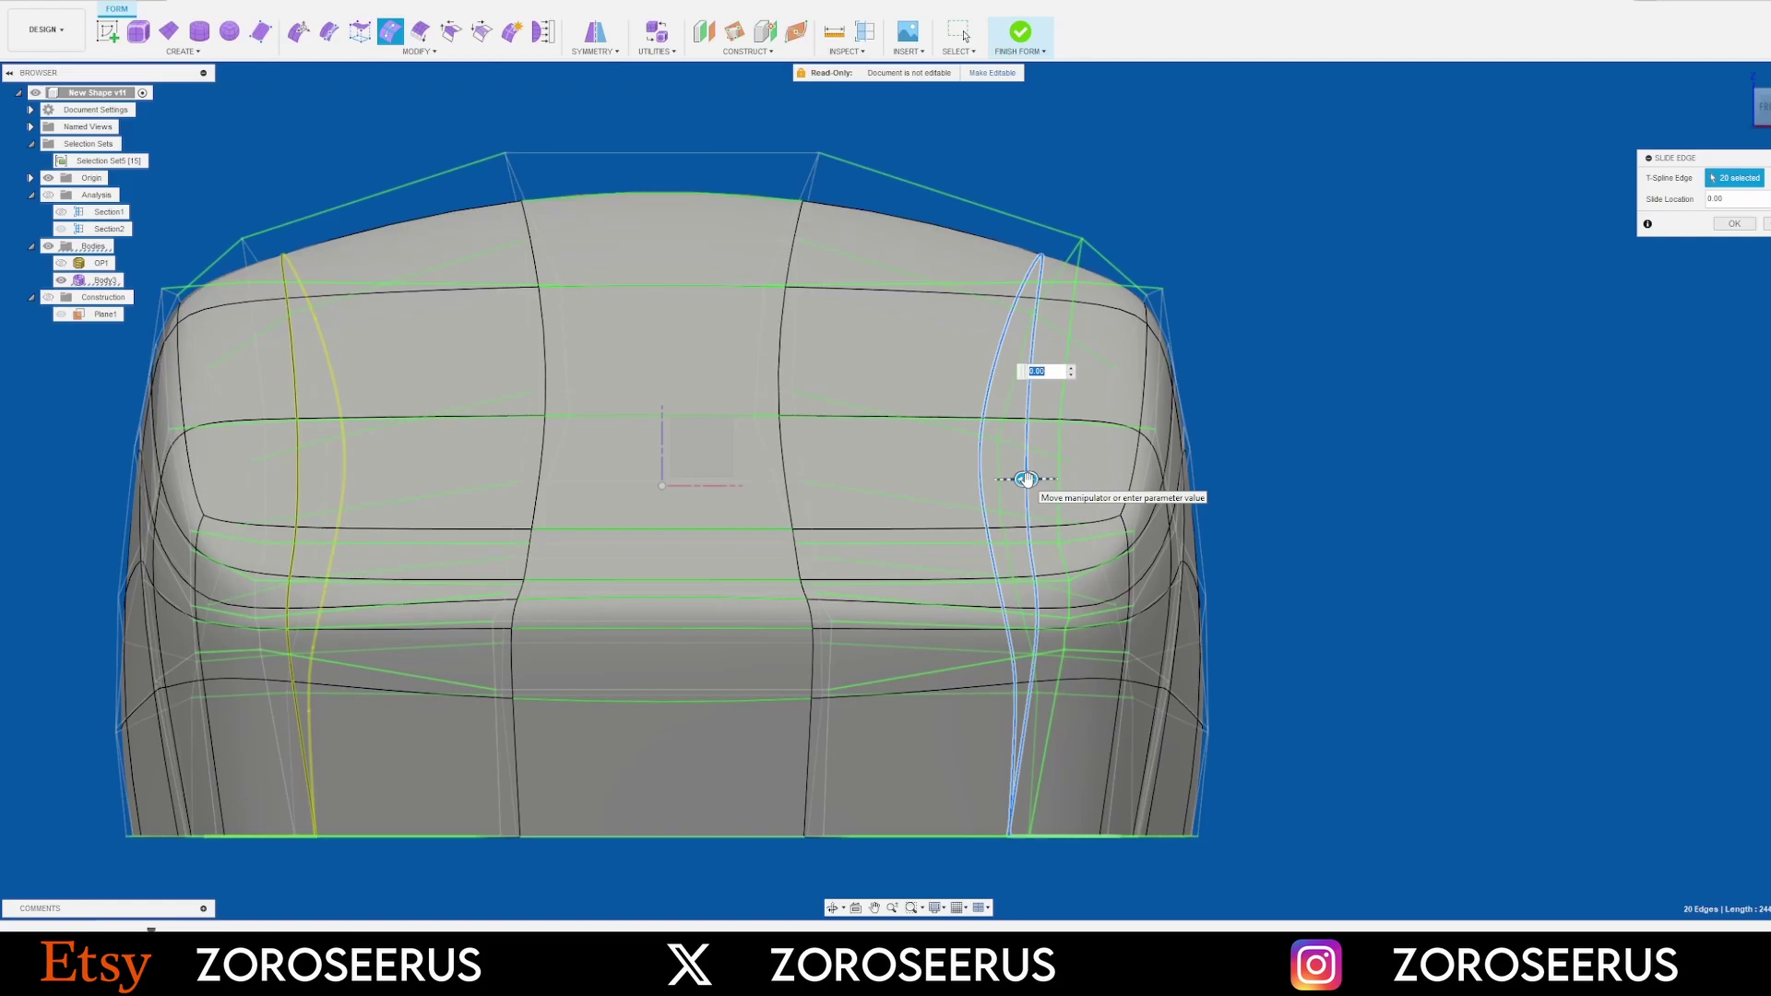
left_click_drag(1026, 480, 956, 476)
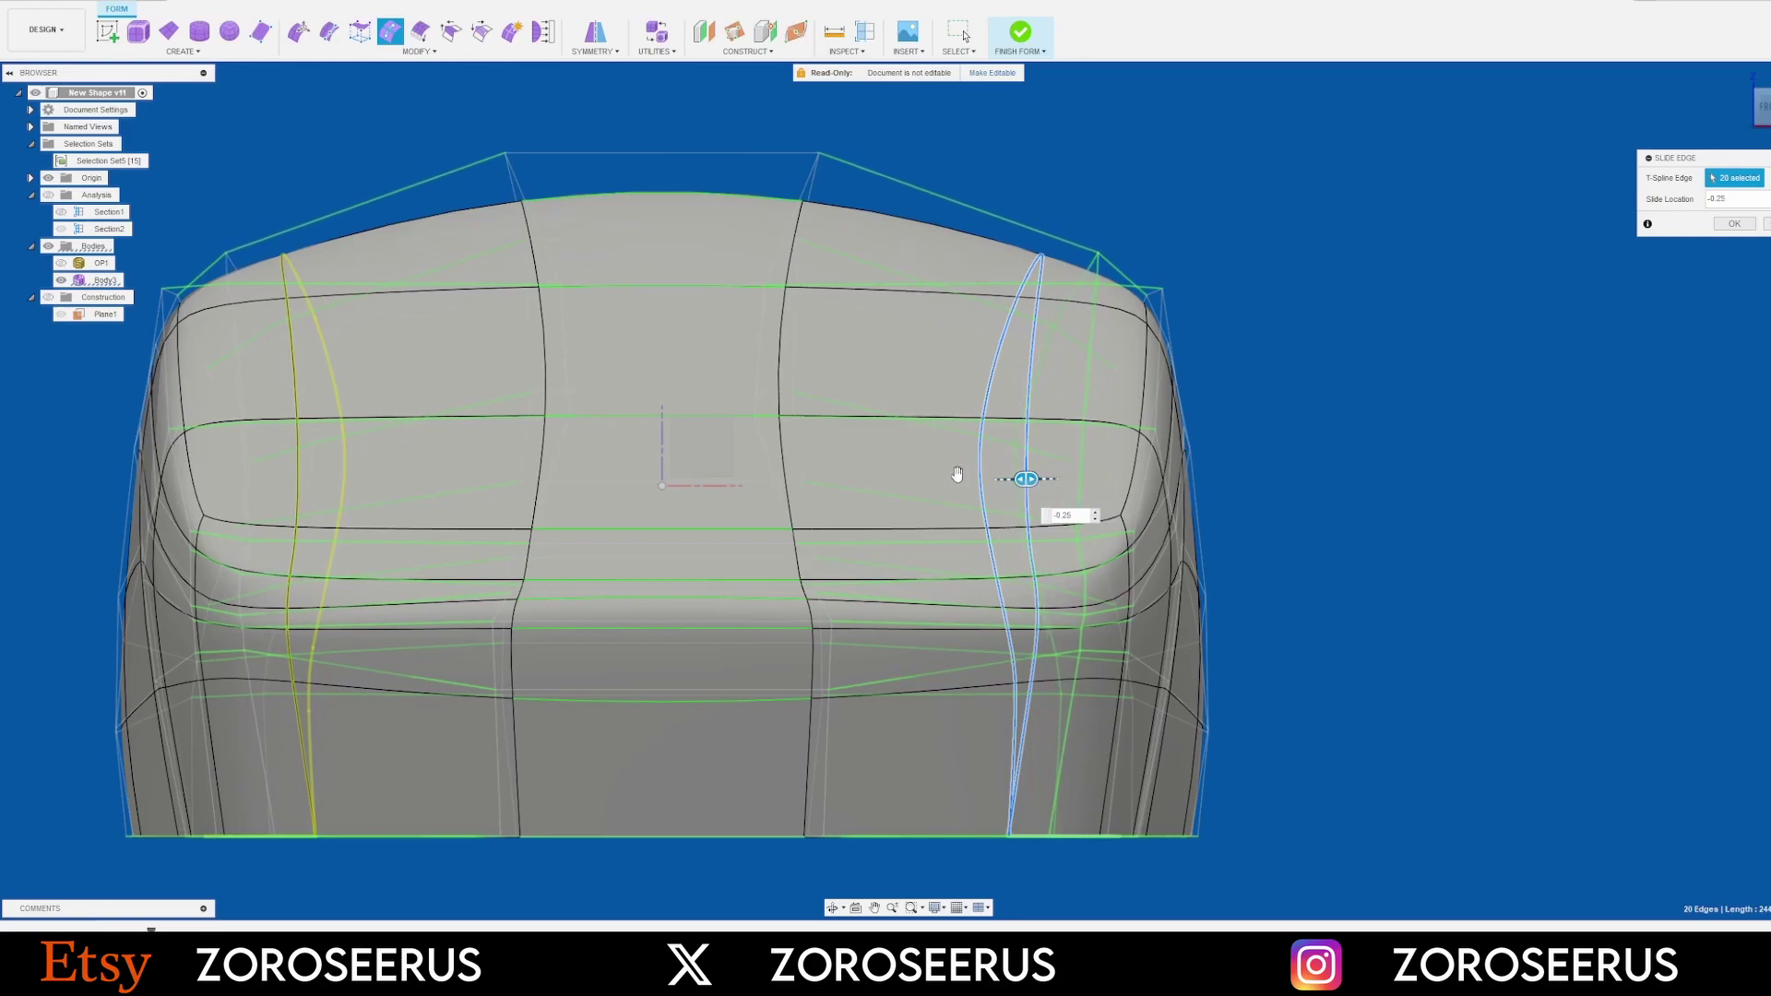
key("Return")
scroll(1042, 263, "up", 4)
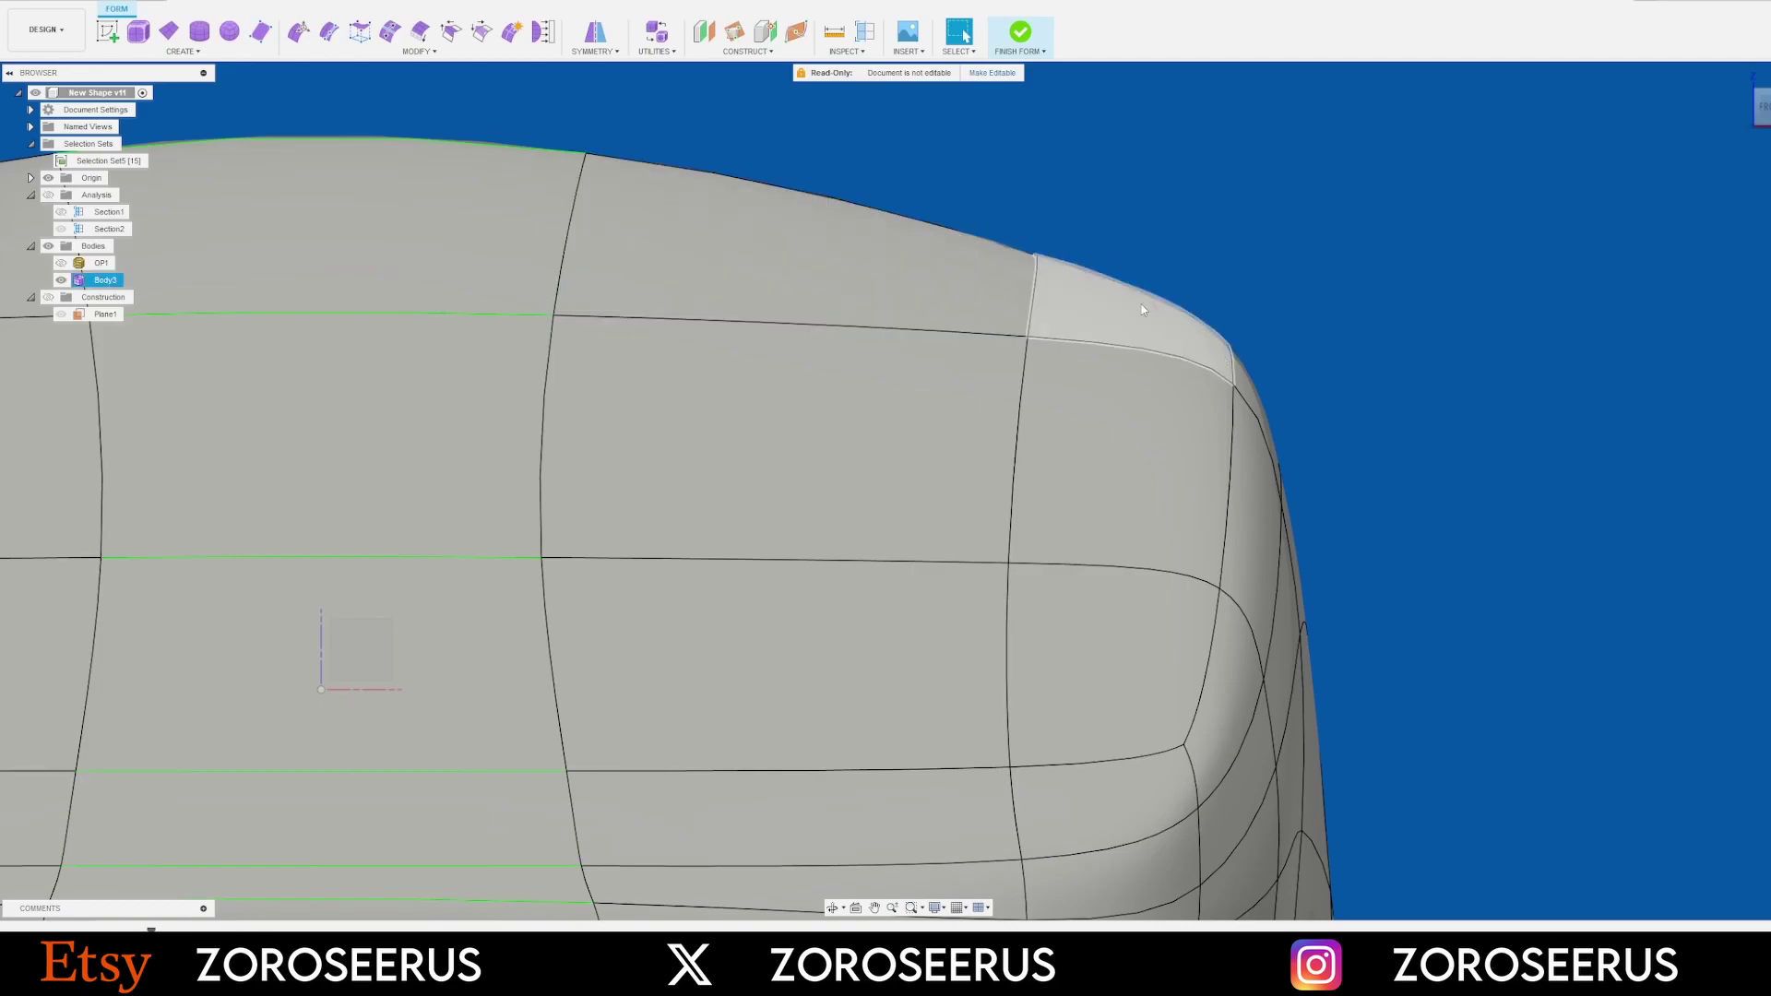
key("ctrl+z")
scroll(1059, 276, "down", 8)
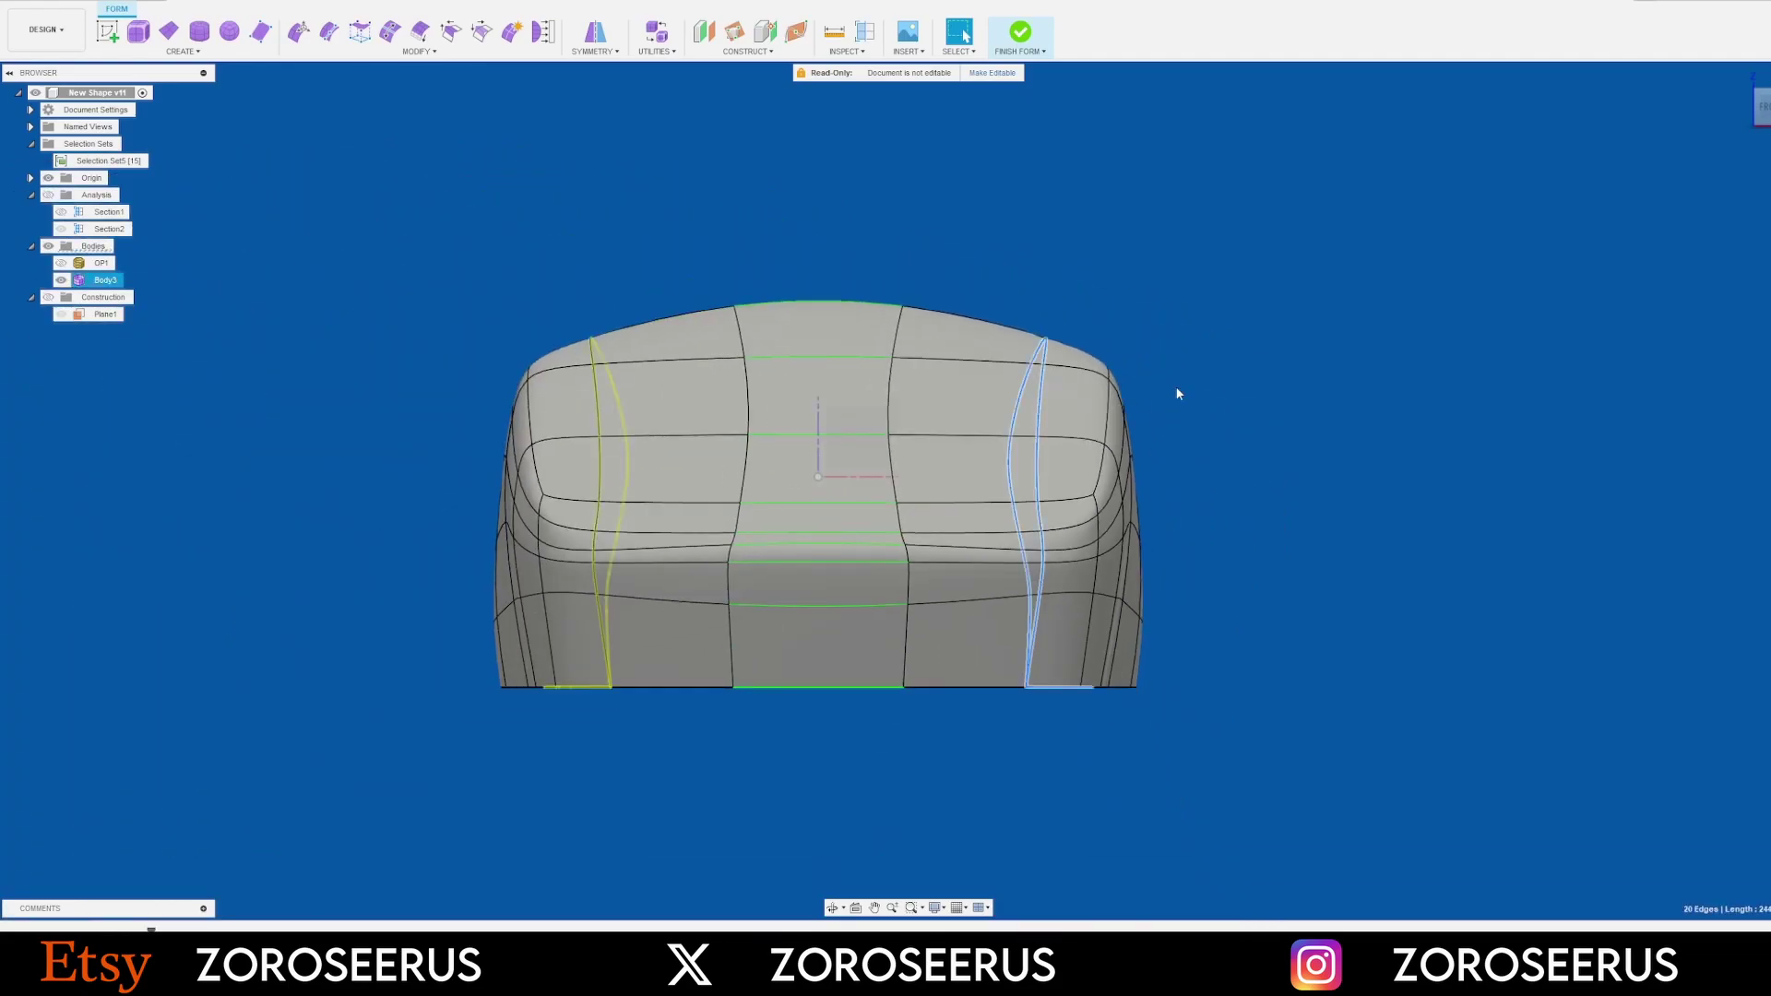
Try sliding the short vertical edge low on the rear side wall toward the front with Slide Edge
middle_click_drag(1150, 490, 990, 398, "shift")
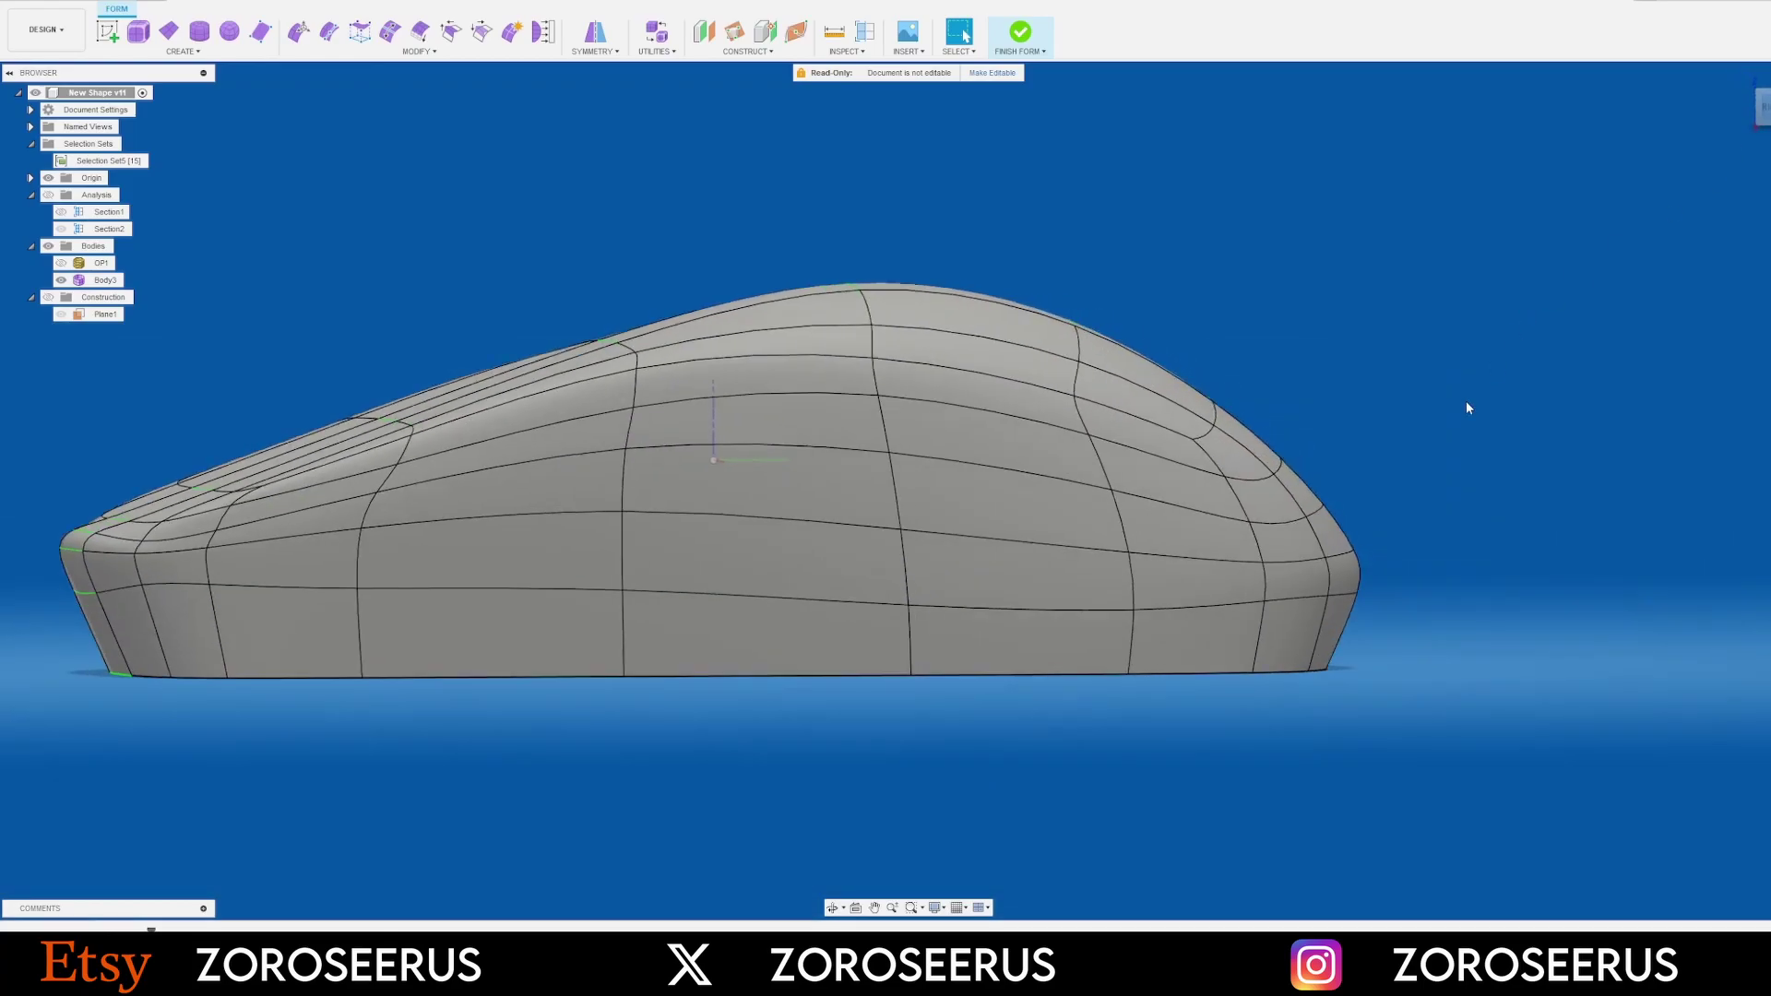
scroll(1291, 637, "up", 5)
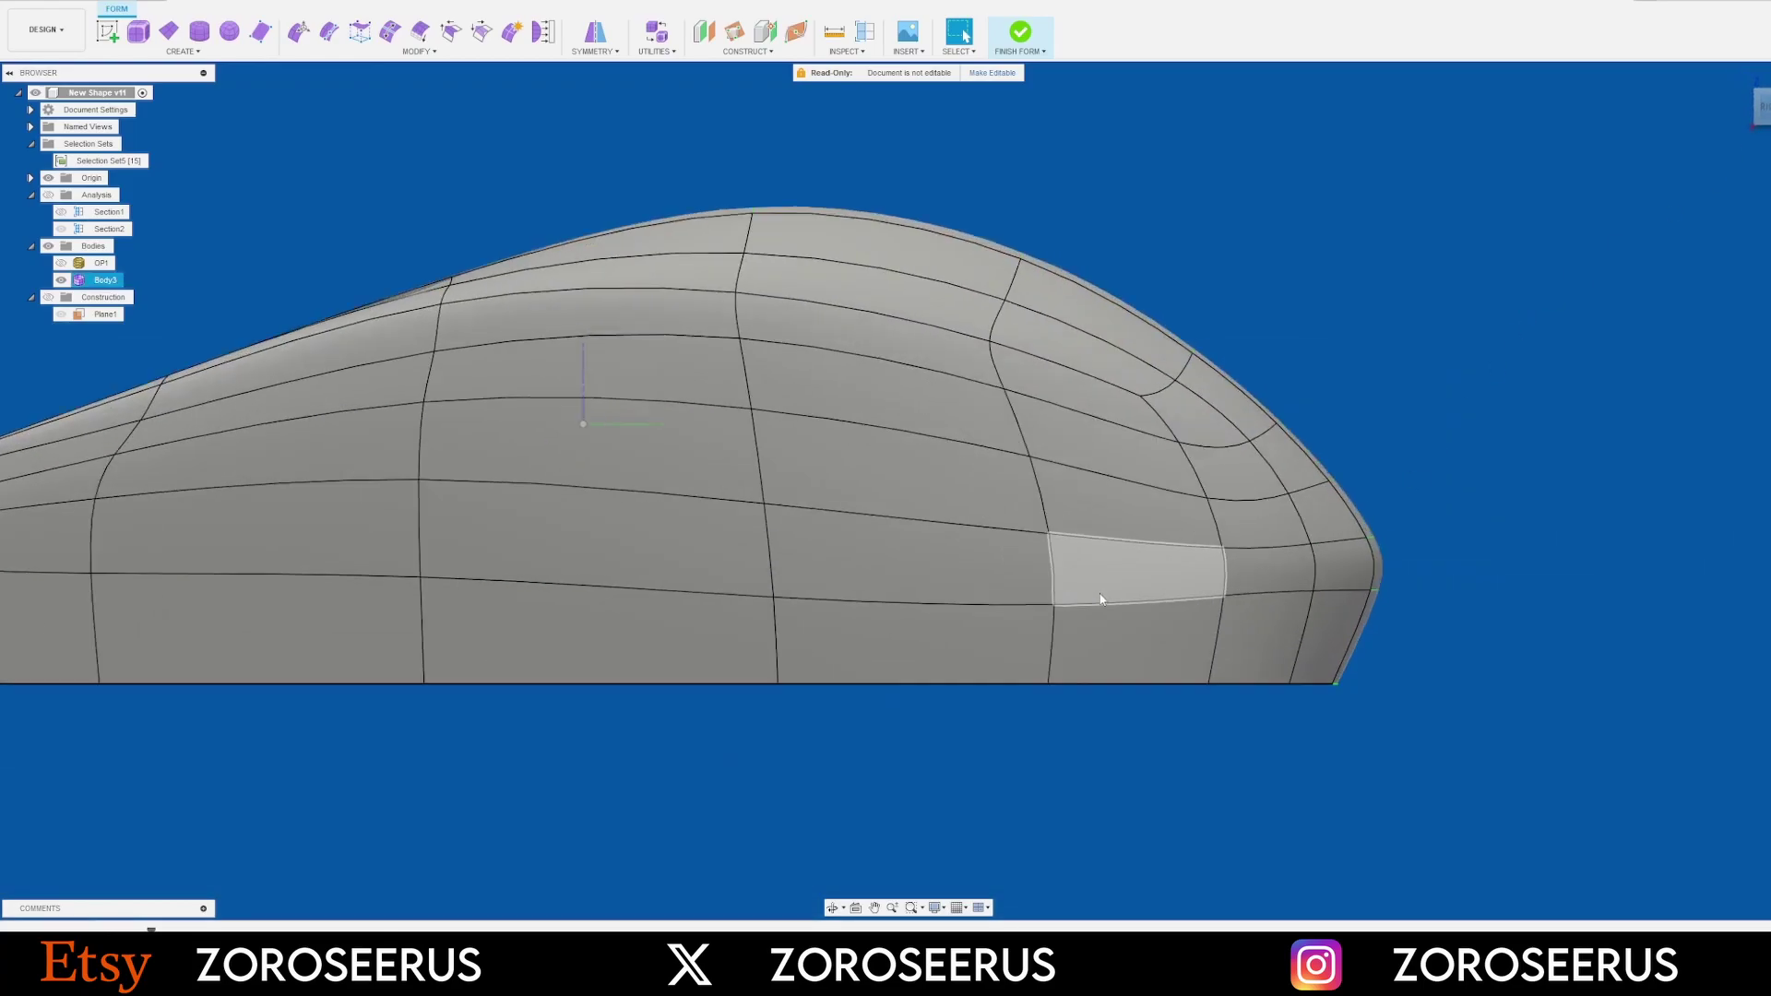
left_click(1038, 560)
scroll(960, 480, "up", 2)
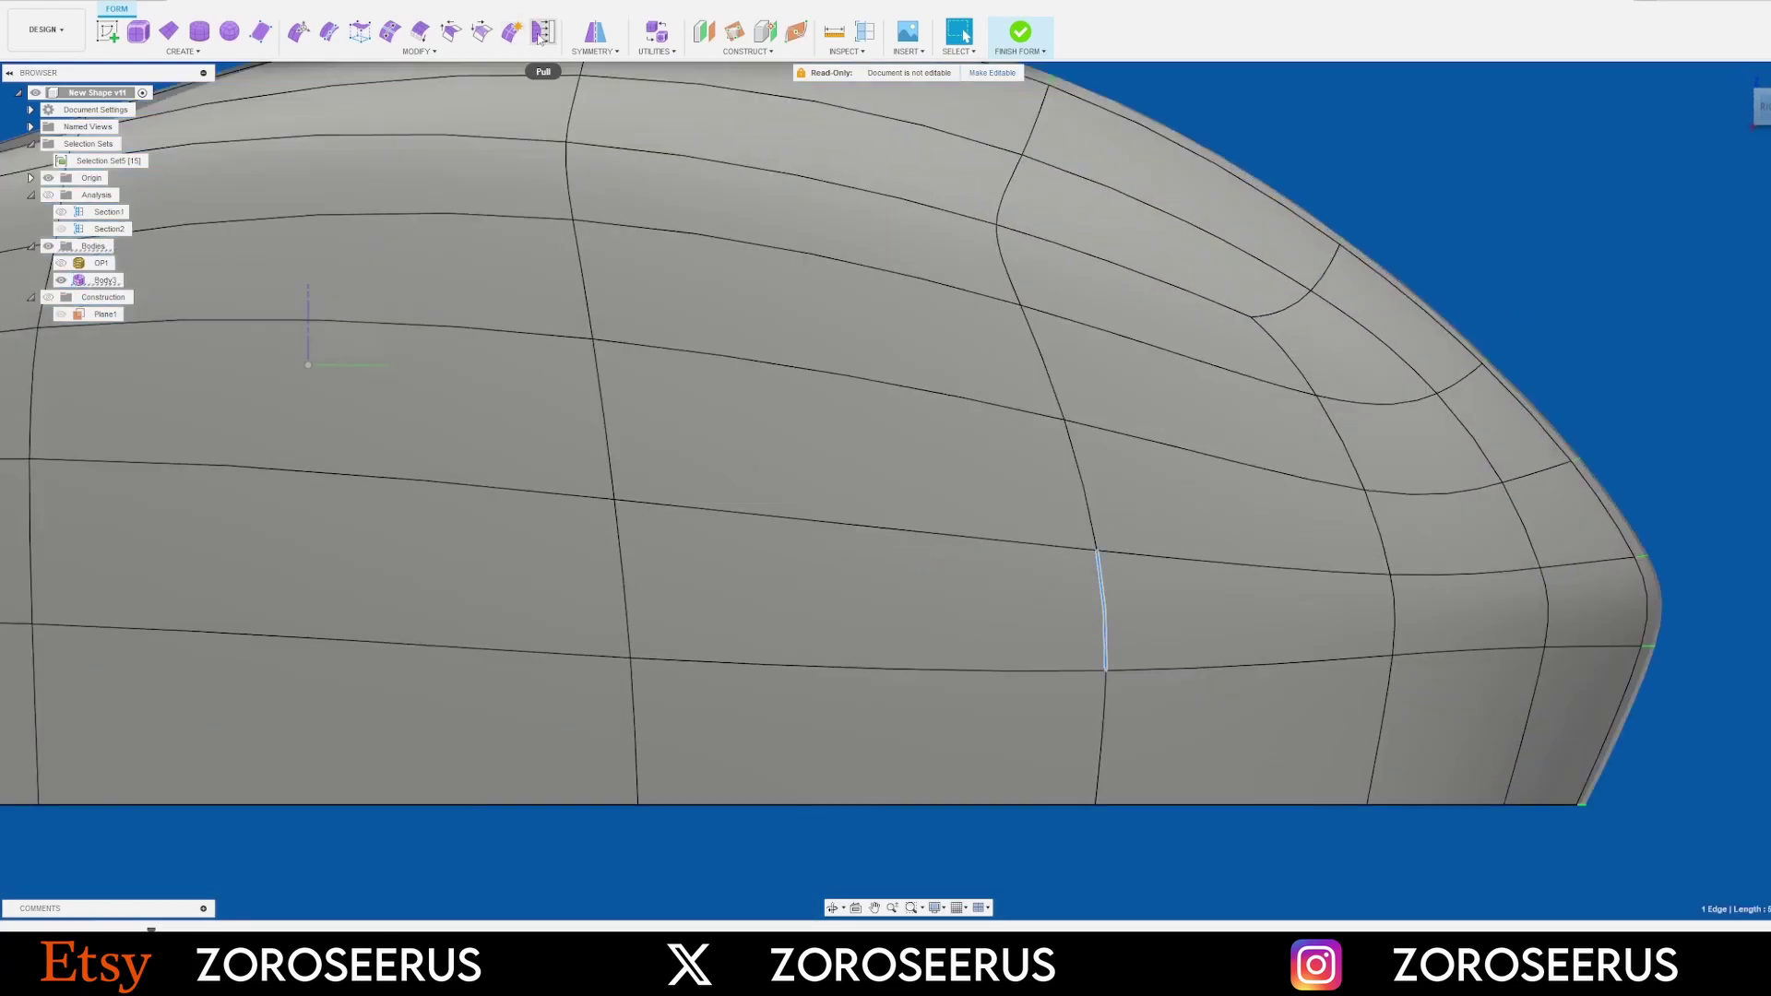
left_click(388, 33)
scroll(1021, 618, "up", 2)
left_click_drag(1118, 611, 1241, 616)
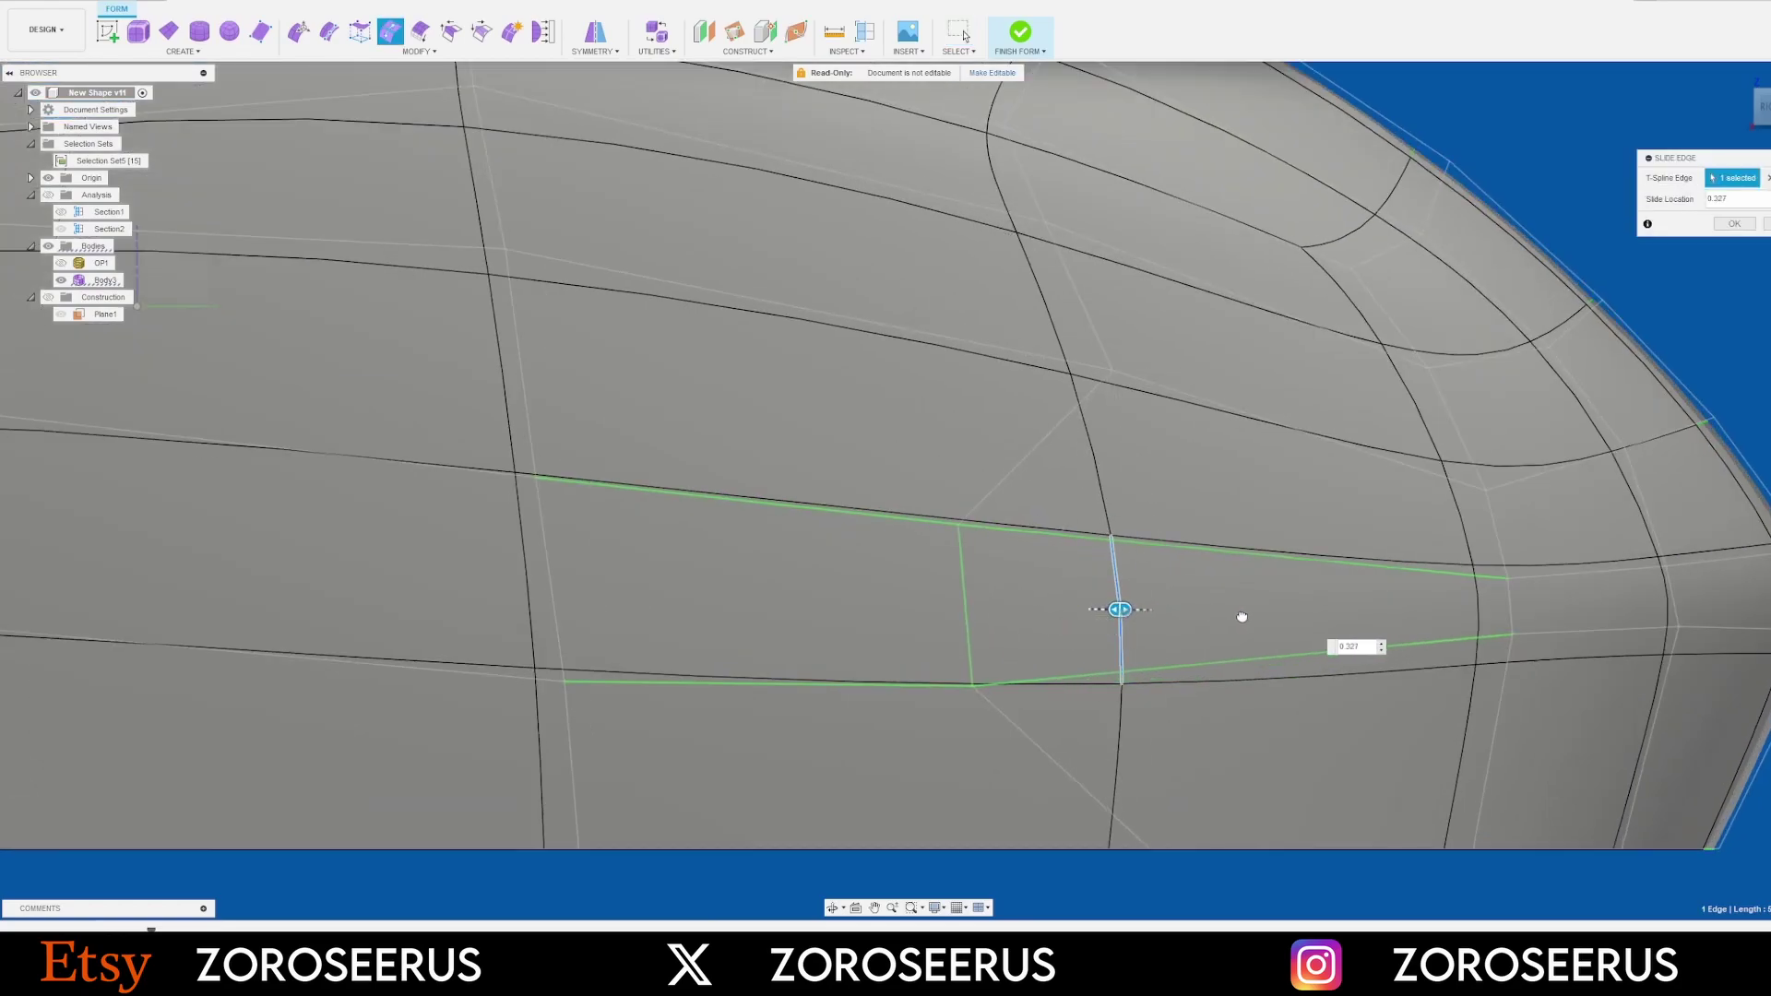
key("Return")
scroll(1144, 554, "down", 5)
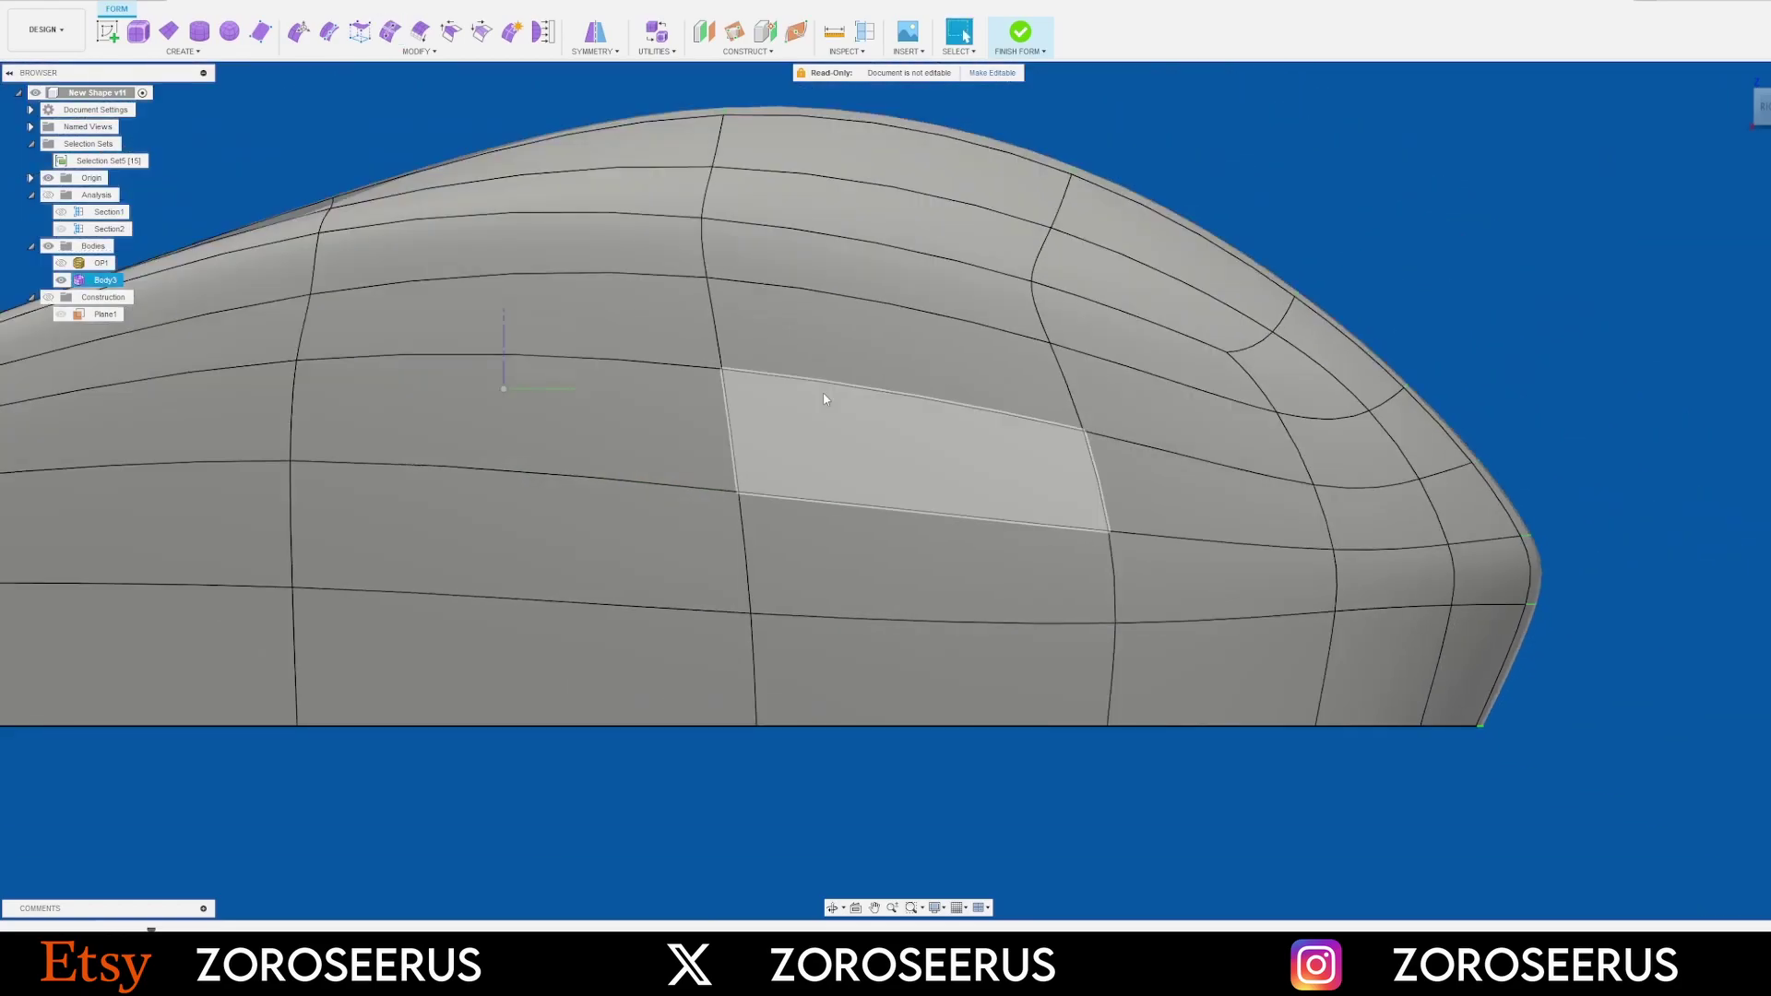
Repeat the slide on the same rear side-wall edge, shifting it farther toward the mouse's front
left_click(1112, 574)
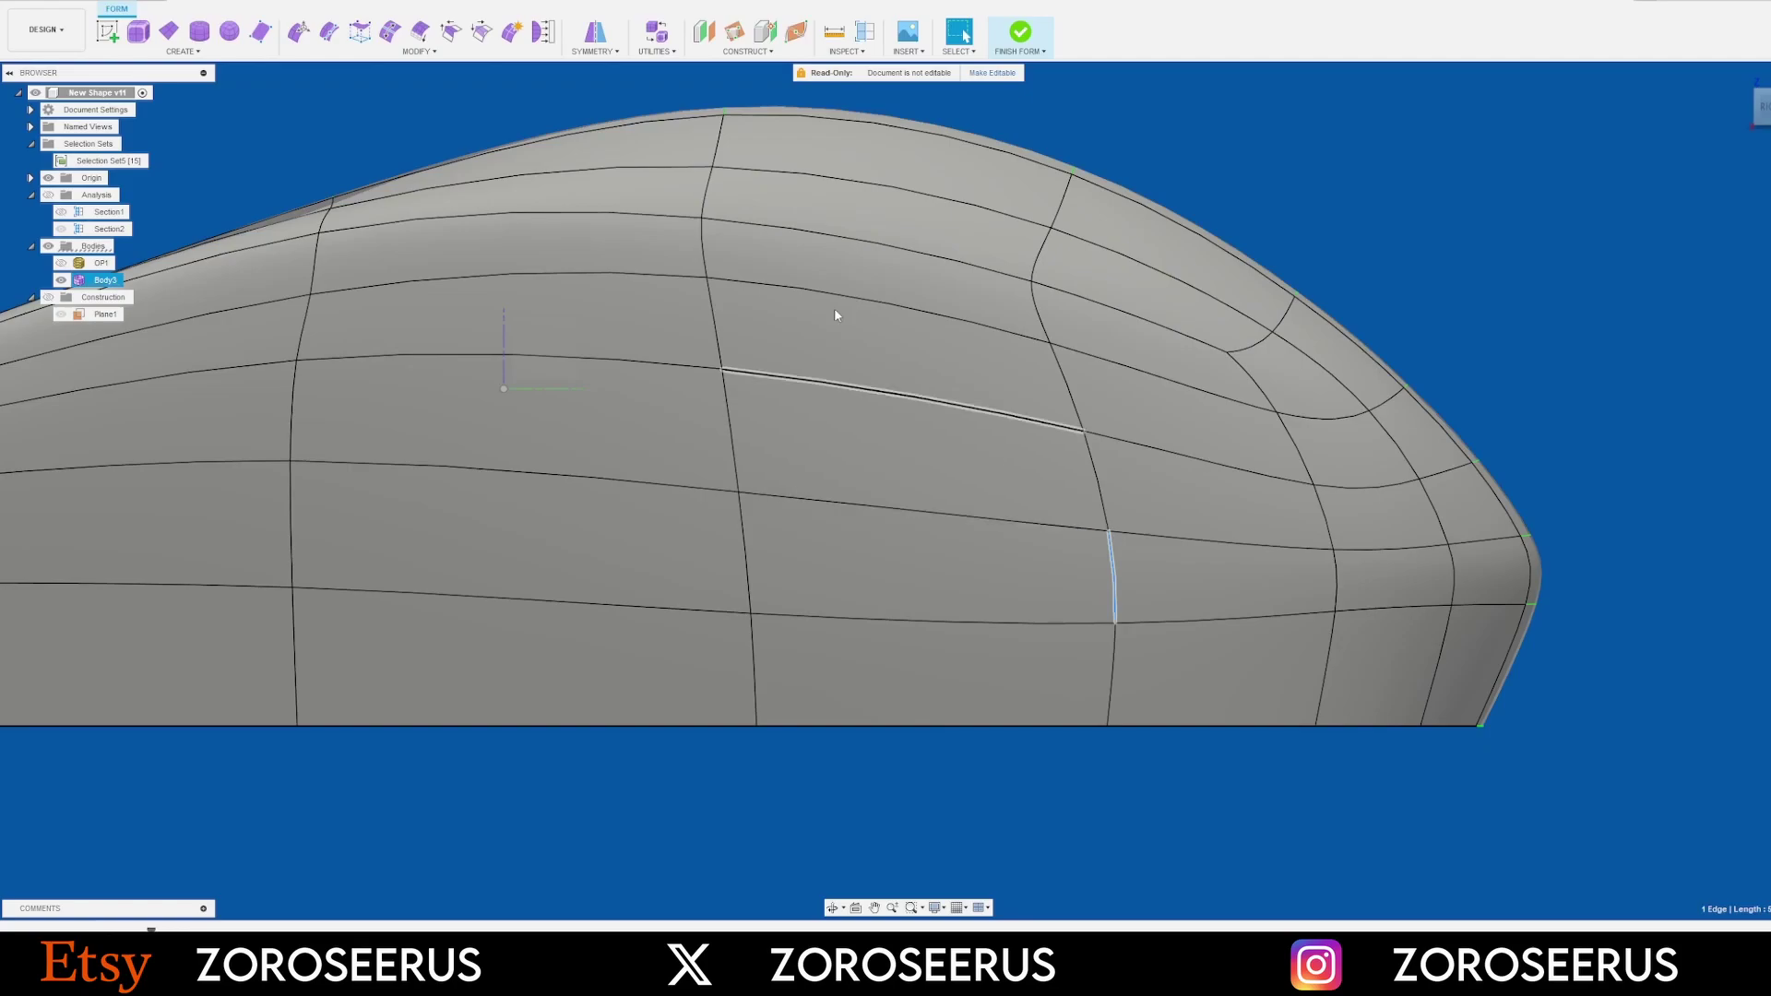
left_click(389, 34)
scroll(1093, 593, "up", 3)
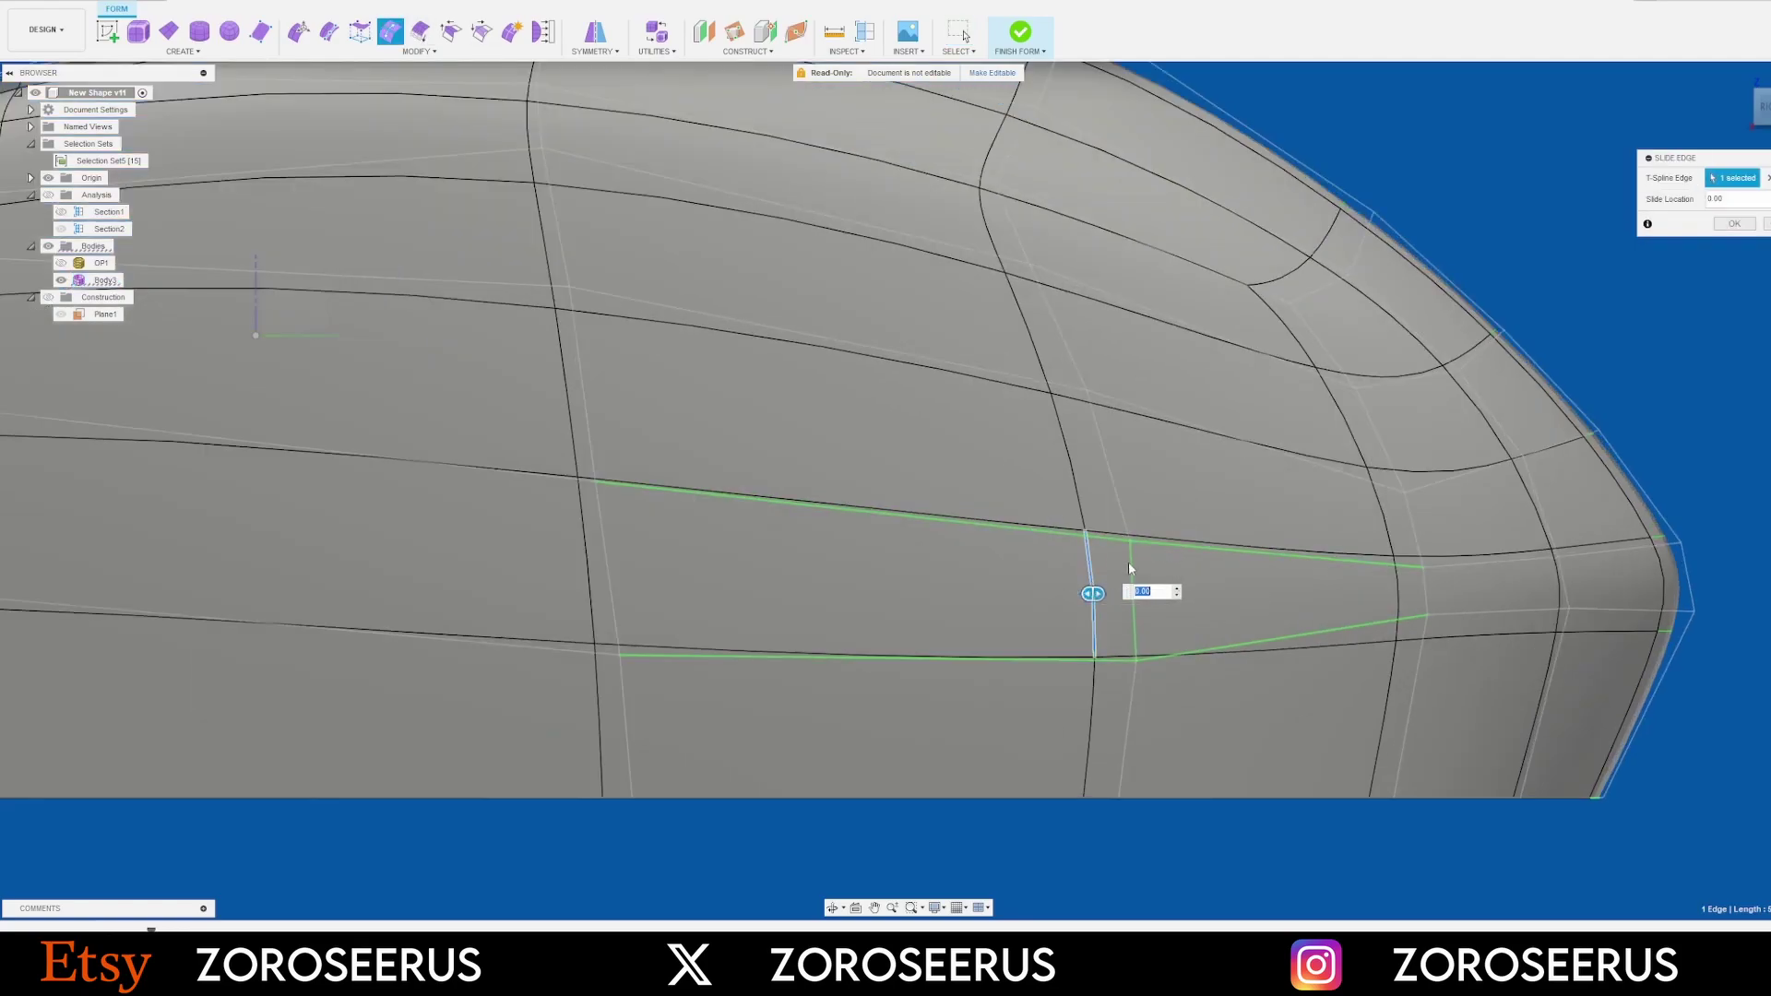
left_click_drag(1093, 595, 1194, 596)
left_click(1736, 226)
scroll(1479, 411, "down", 4)
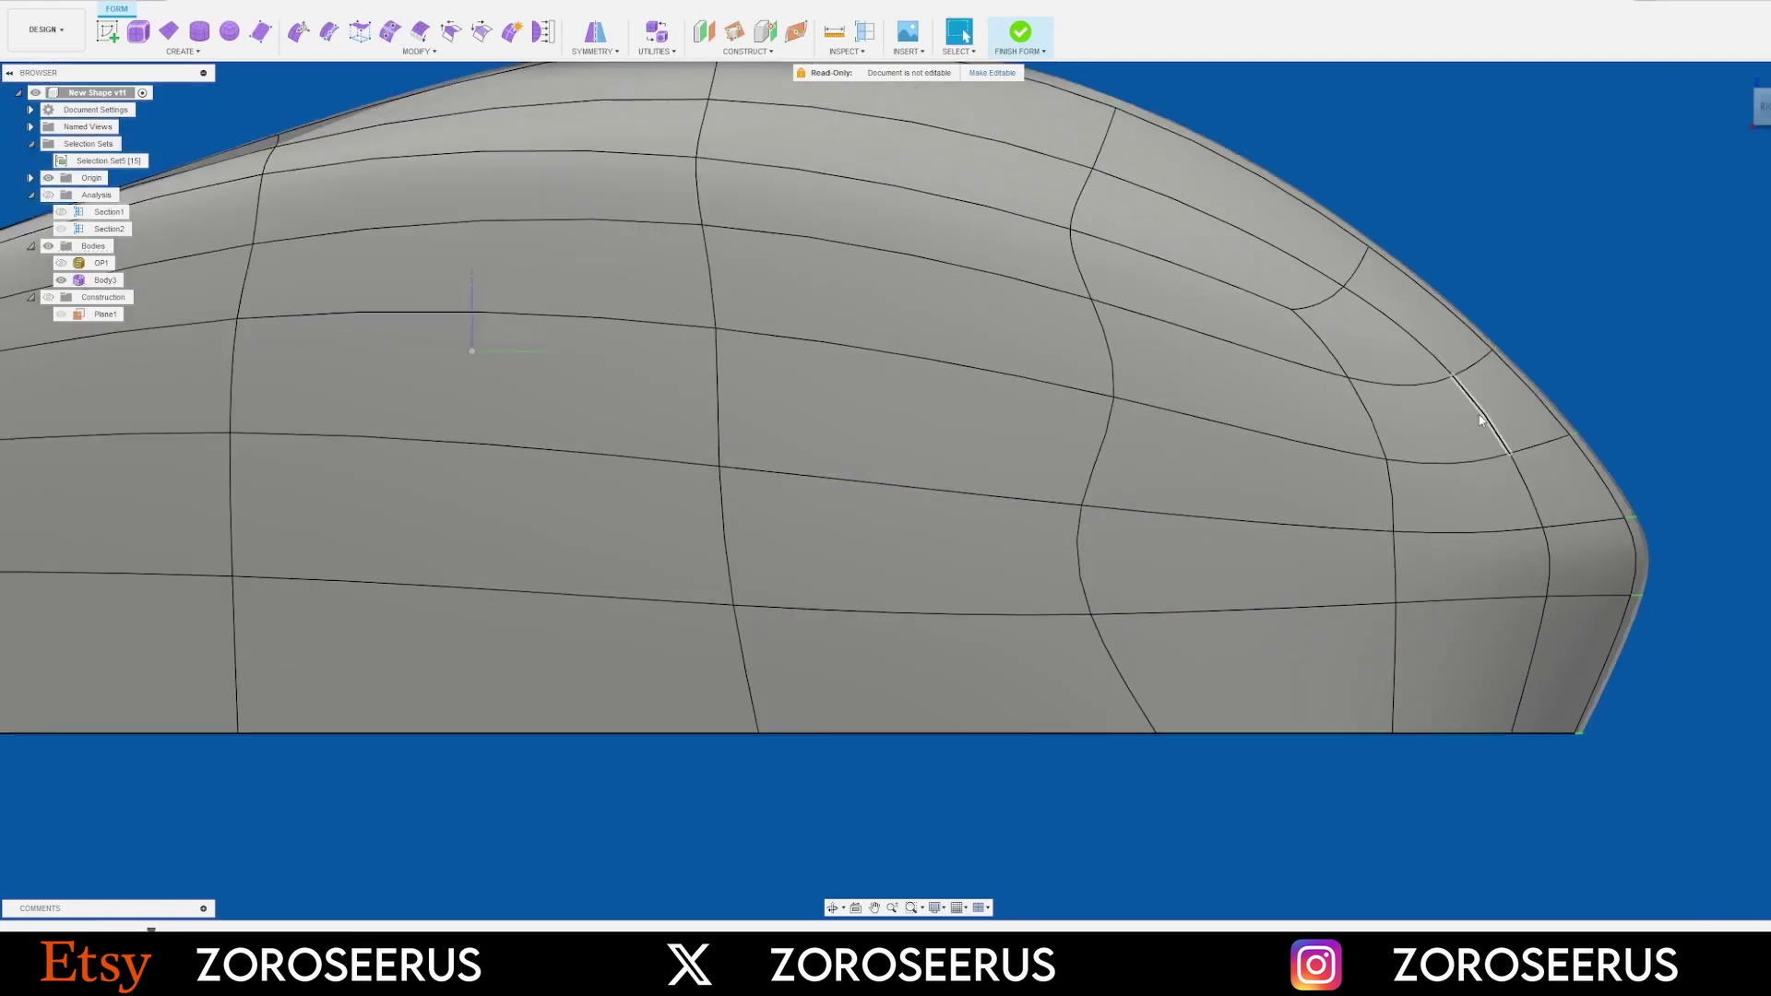
Examine the form body's side wall, underside and rear end for how the edge rows run
middle_click_drag(1475, 414, 1324, 411, "shift")
middle_click_drag(1144, 458, 922, 397, "shift")
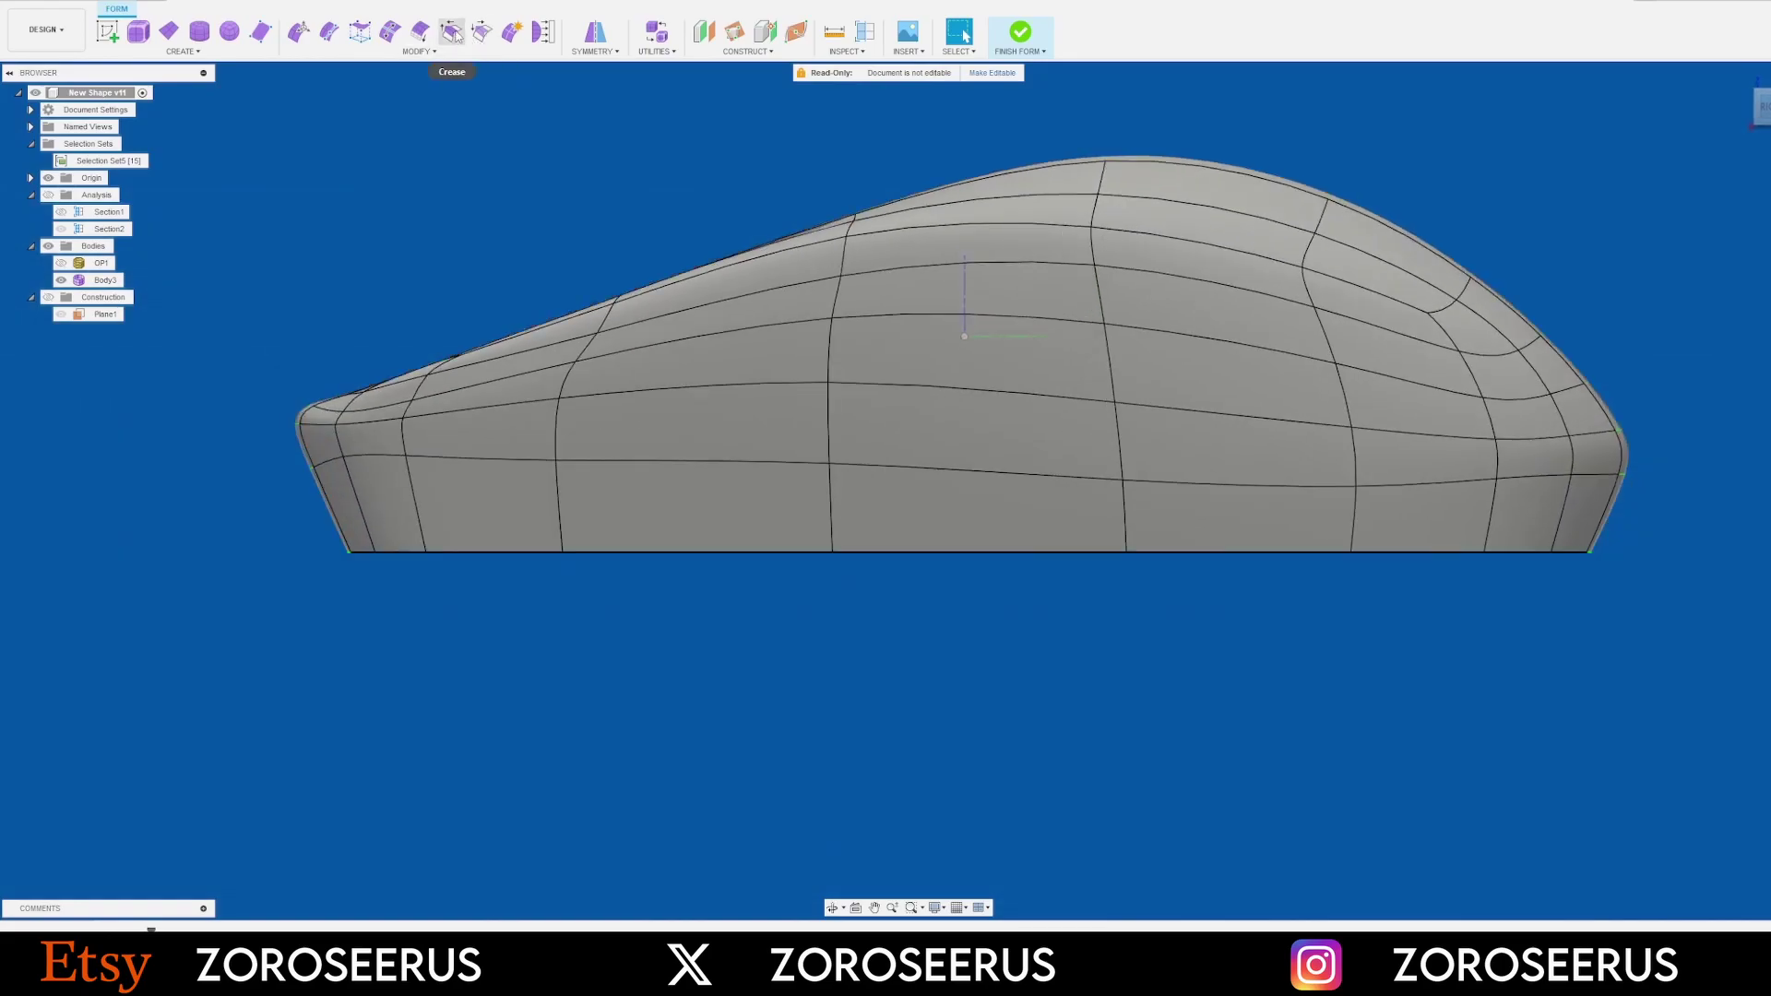
scroll(442, 498, "down", 3)
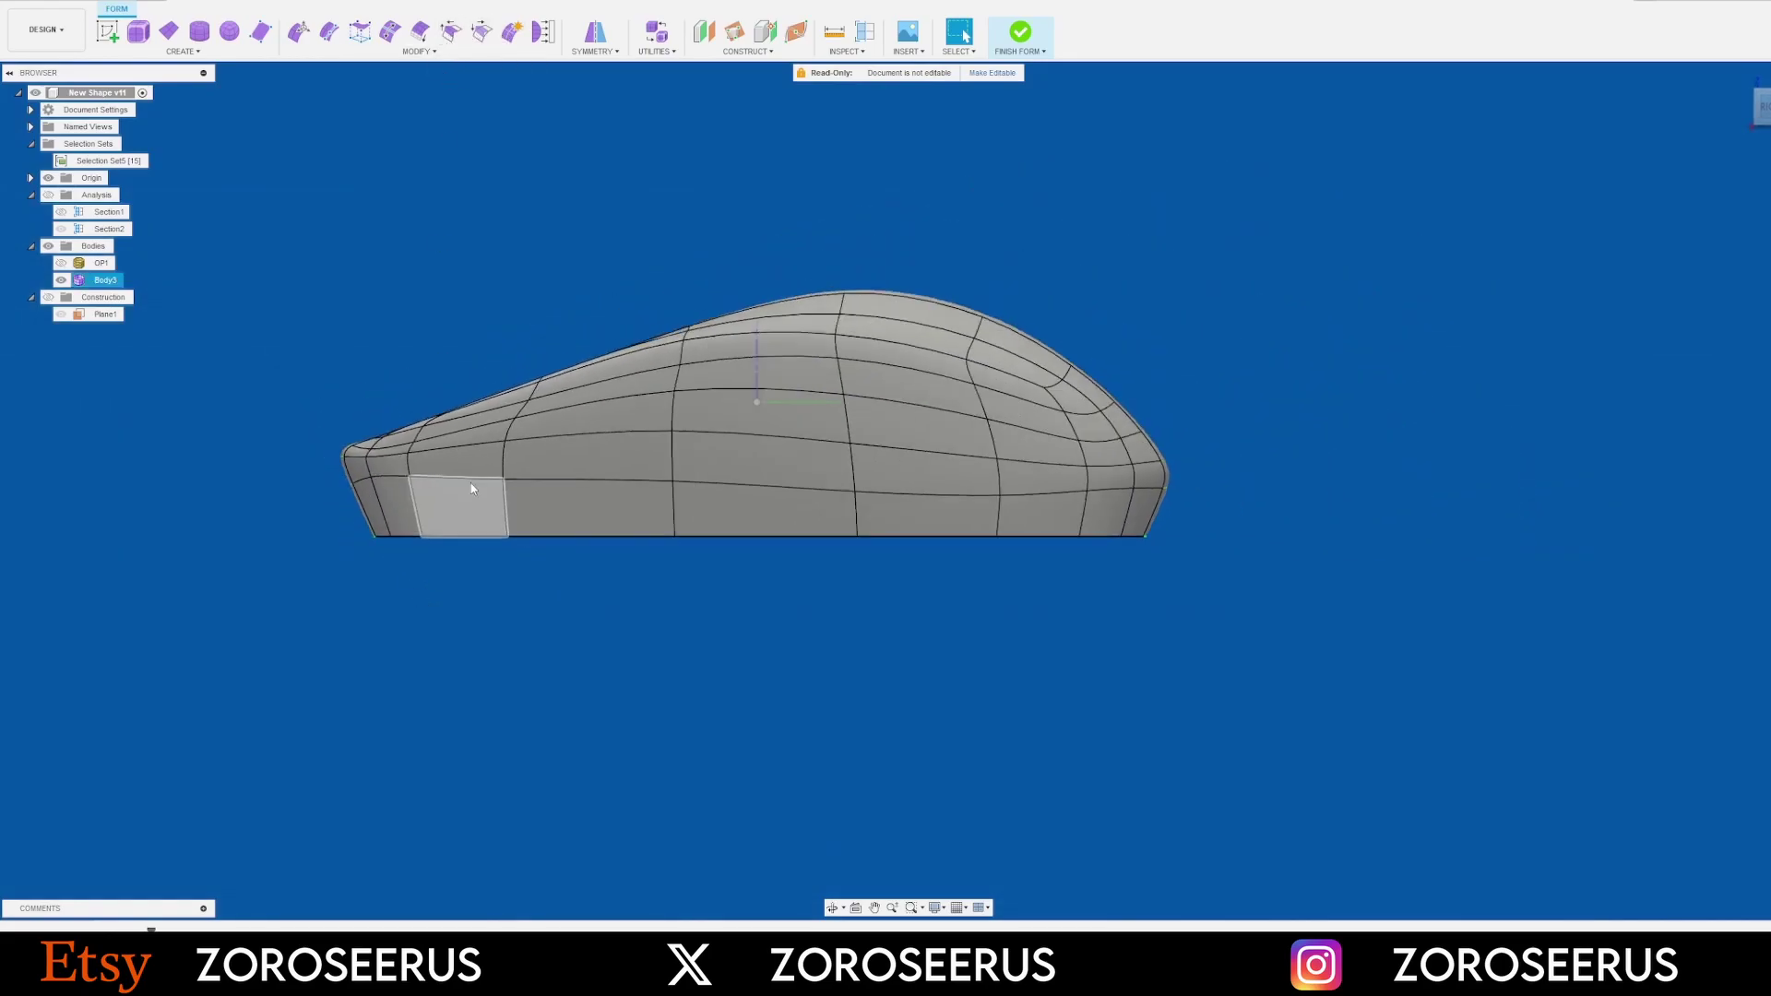
middle_click_drag(591, 452, 582, 351, "shift")
scroll(1055, 482, "up", 4)
double_click(1125, 636)
left_click(1315, 485)
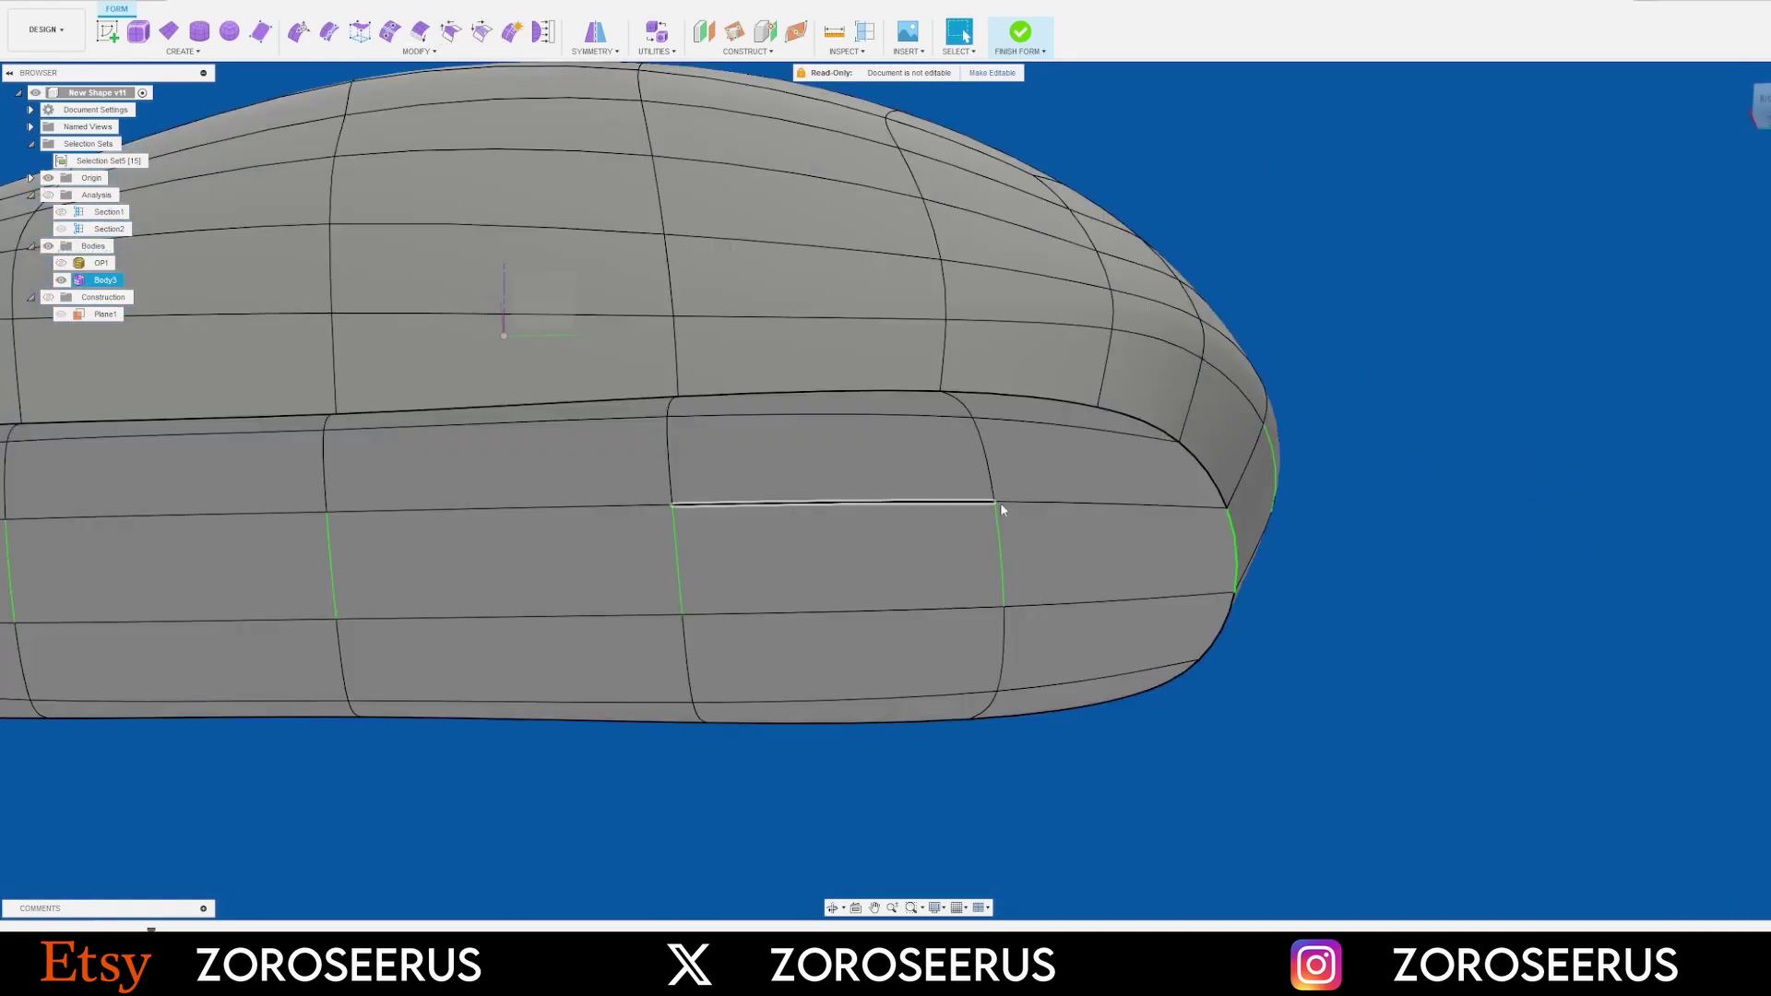
scroll(1199, 521, "down", 4)
middle_click_drag(1221, 518, 1245, 579, "shift")
scroll(1252, 535, "up", 3)
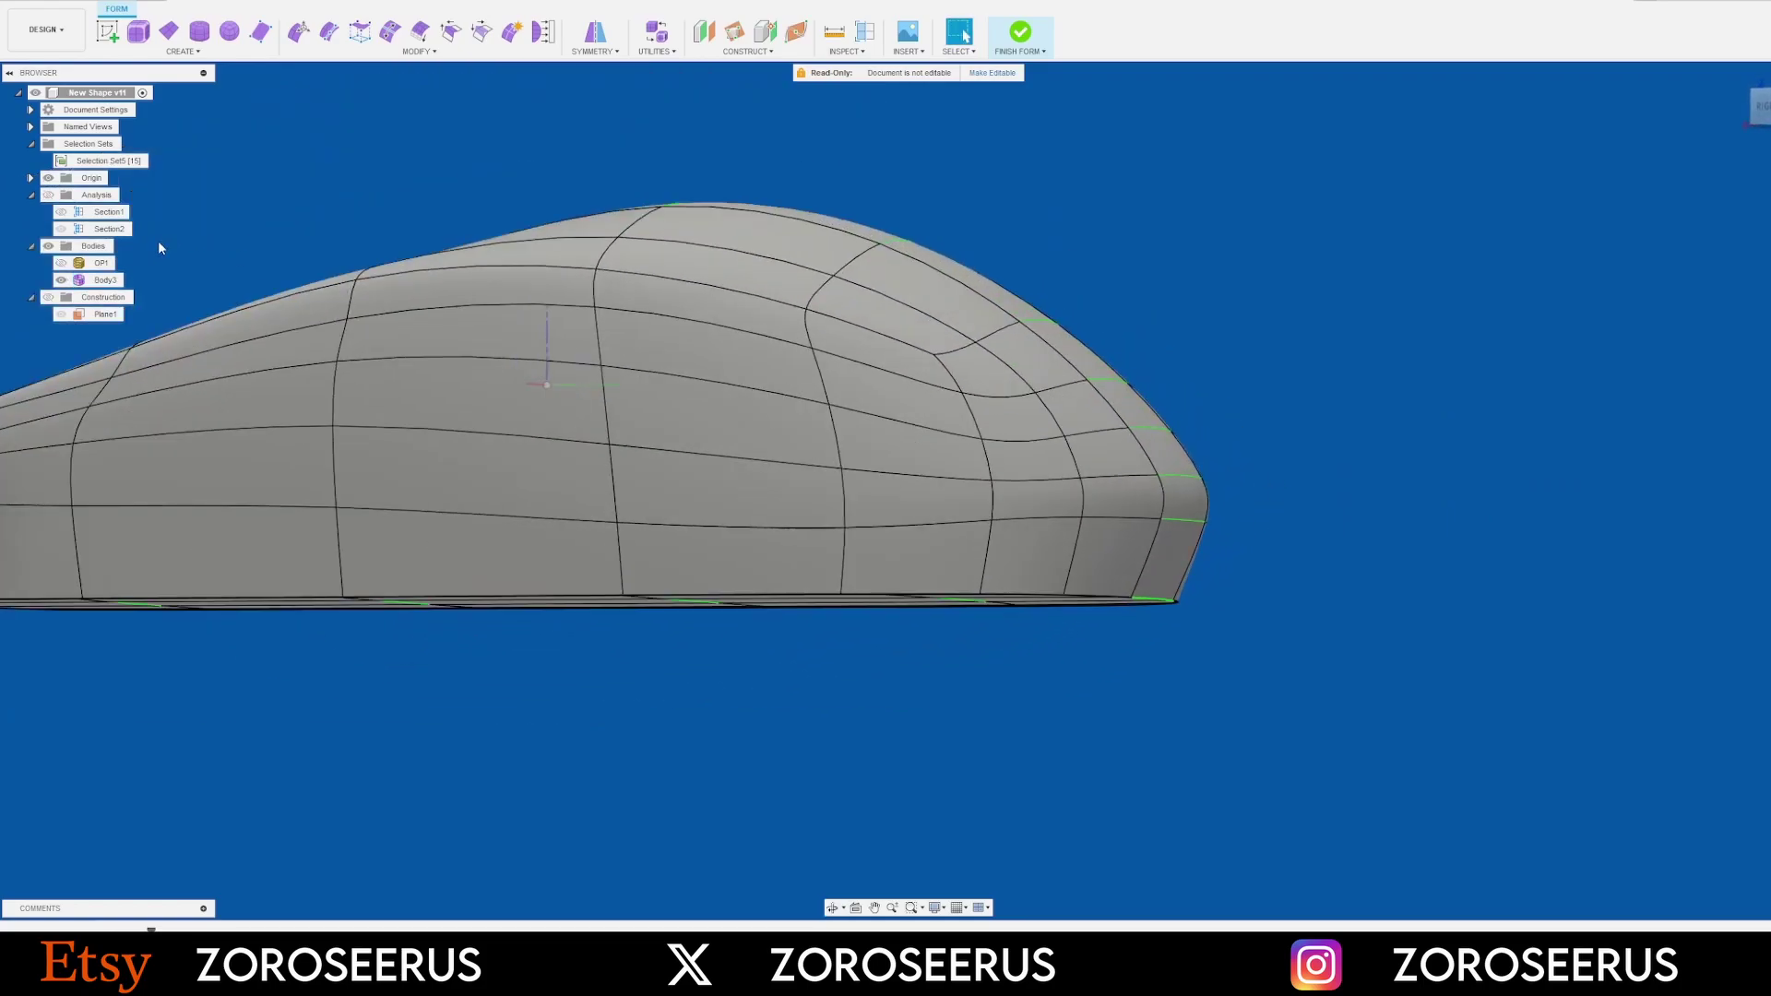
Inspect the rear tail edge of the OP1 body on its own and switch the display back to the form body
left_click(60, 263)
left_click(61, 279)
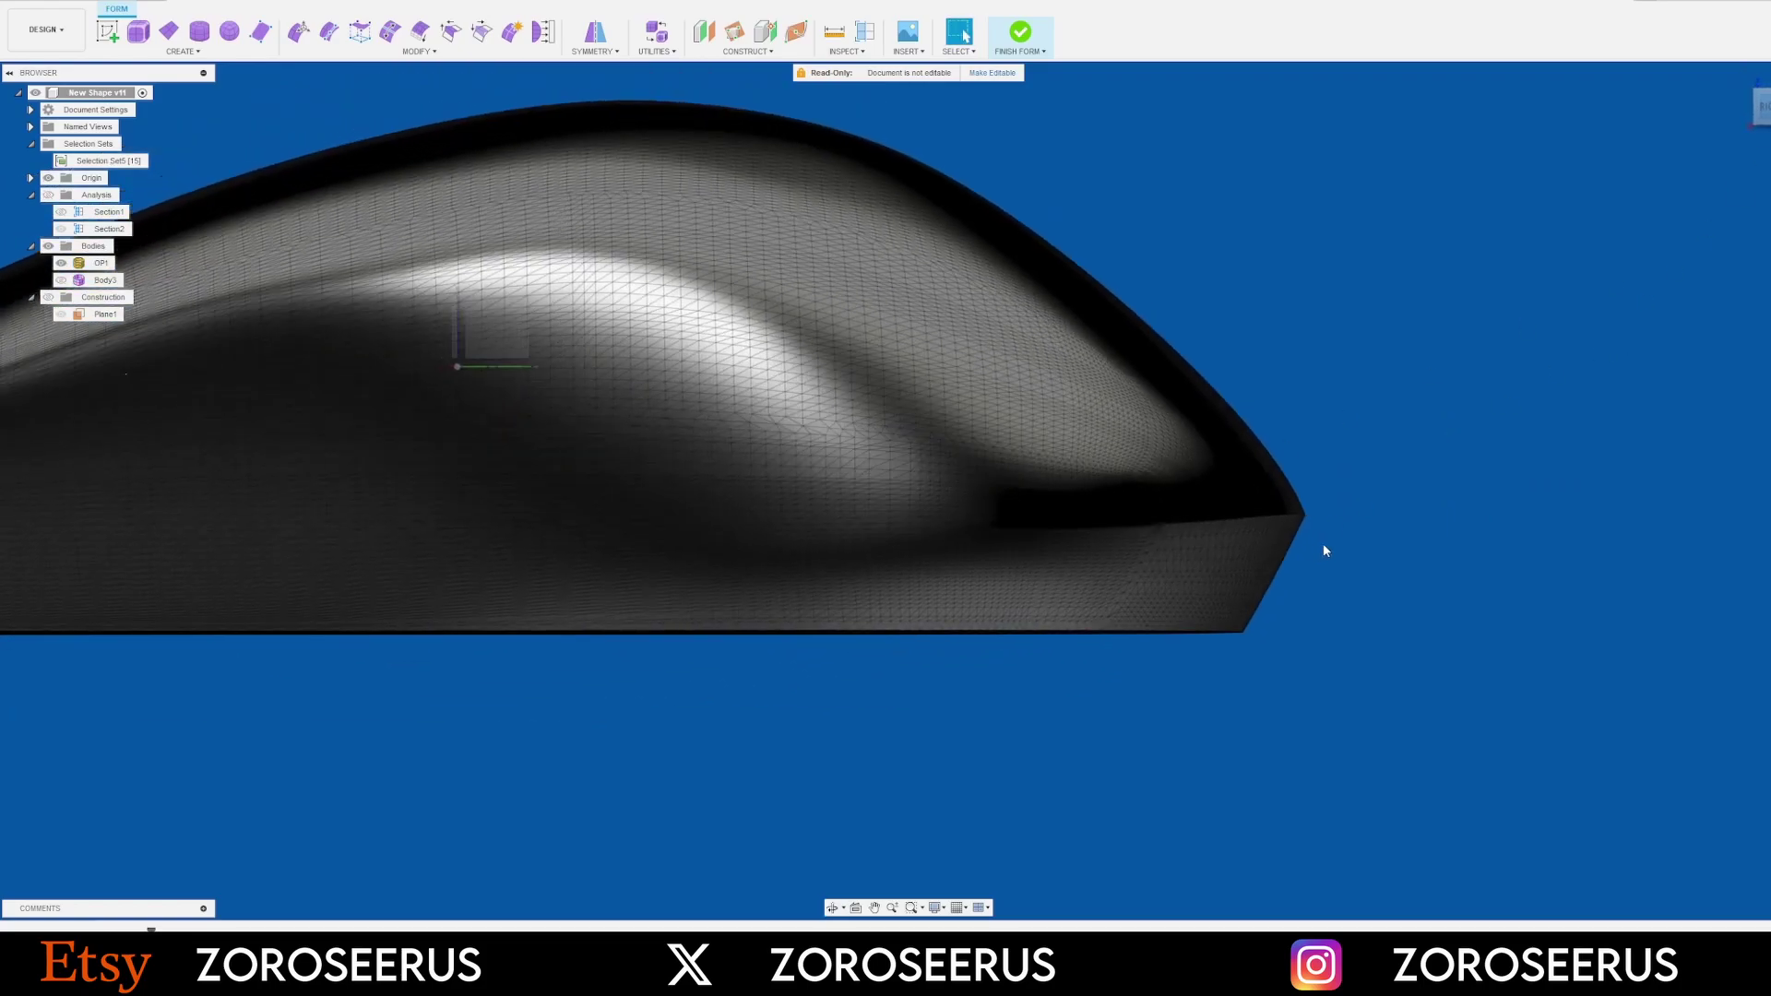
scroll(1292, 517, "up", 5)
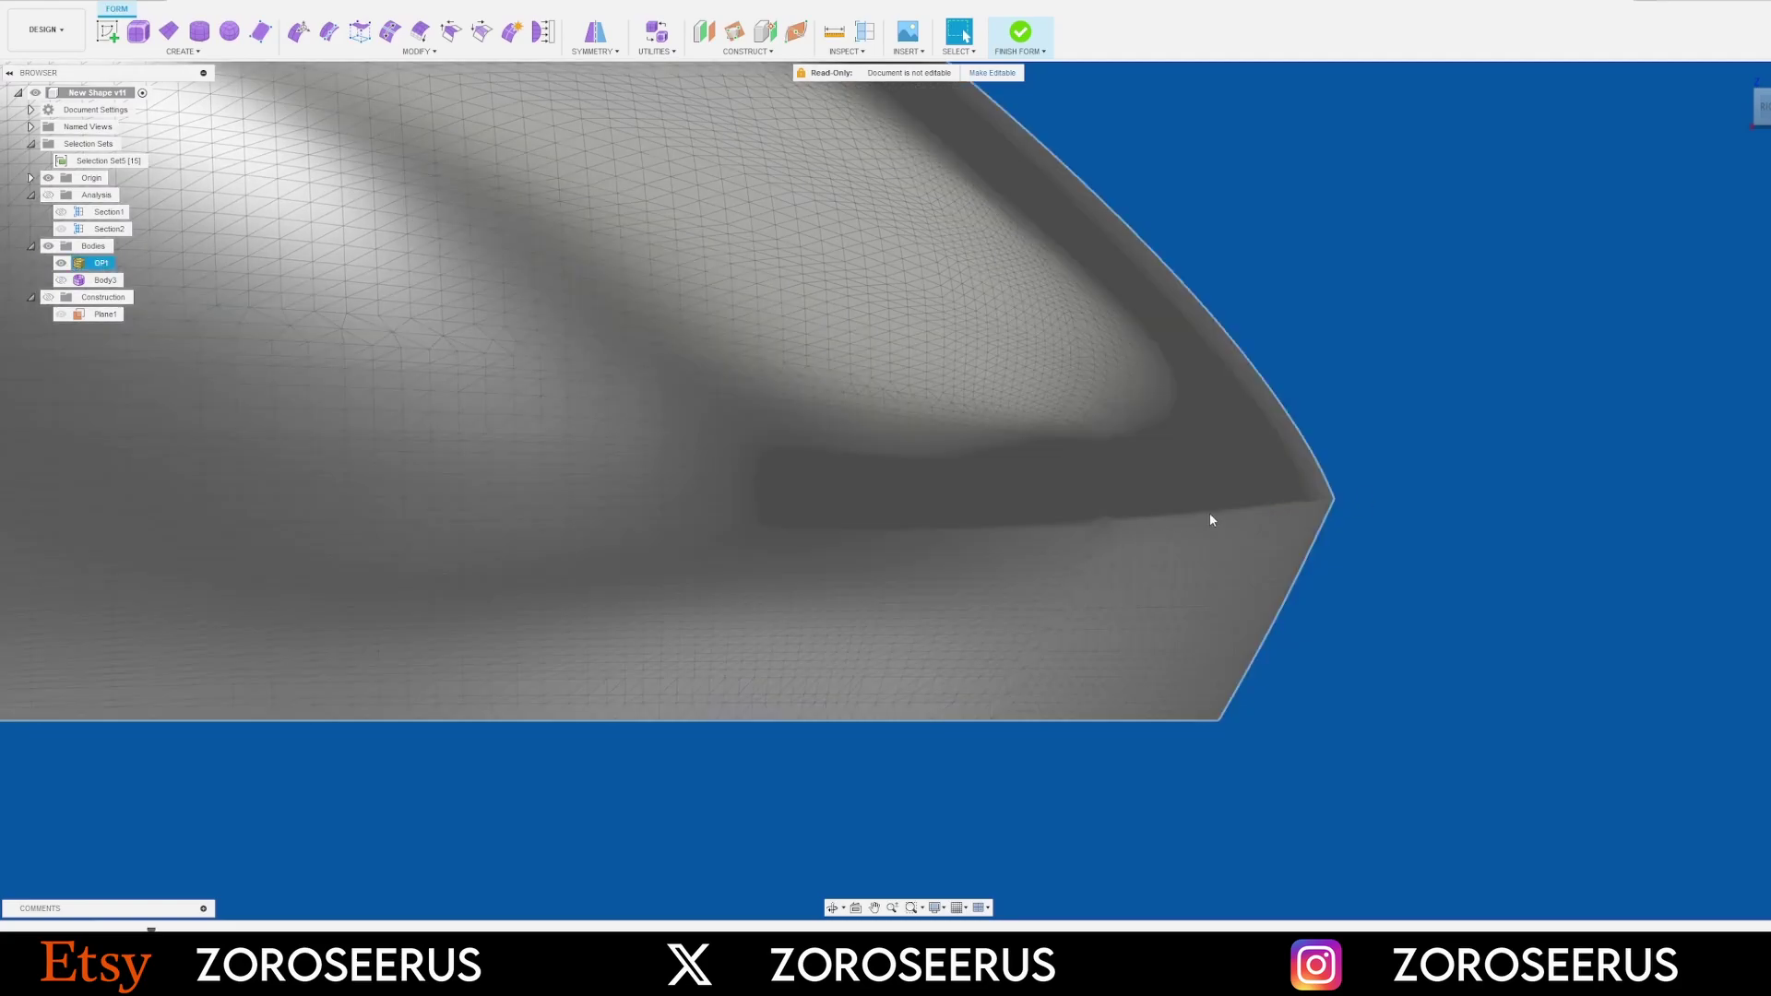
scroll(1388, 558, "down", 2)
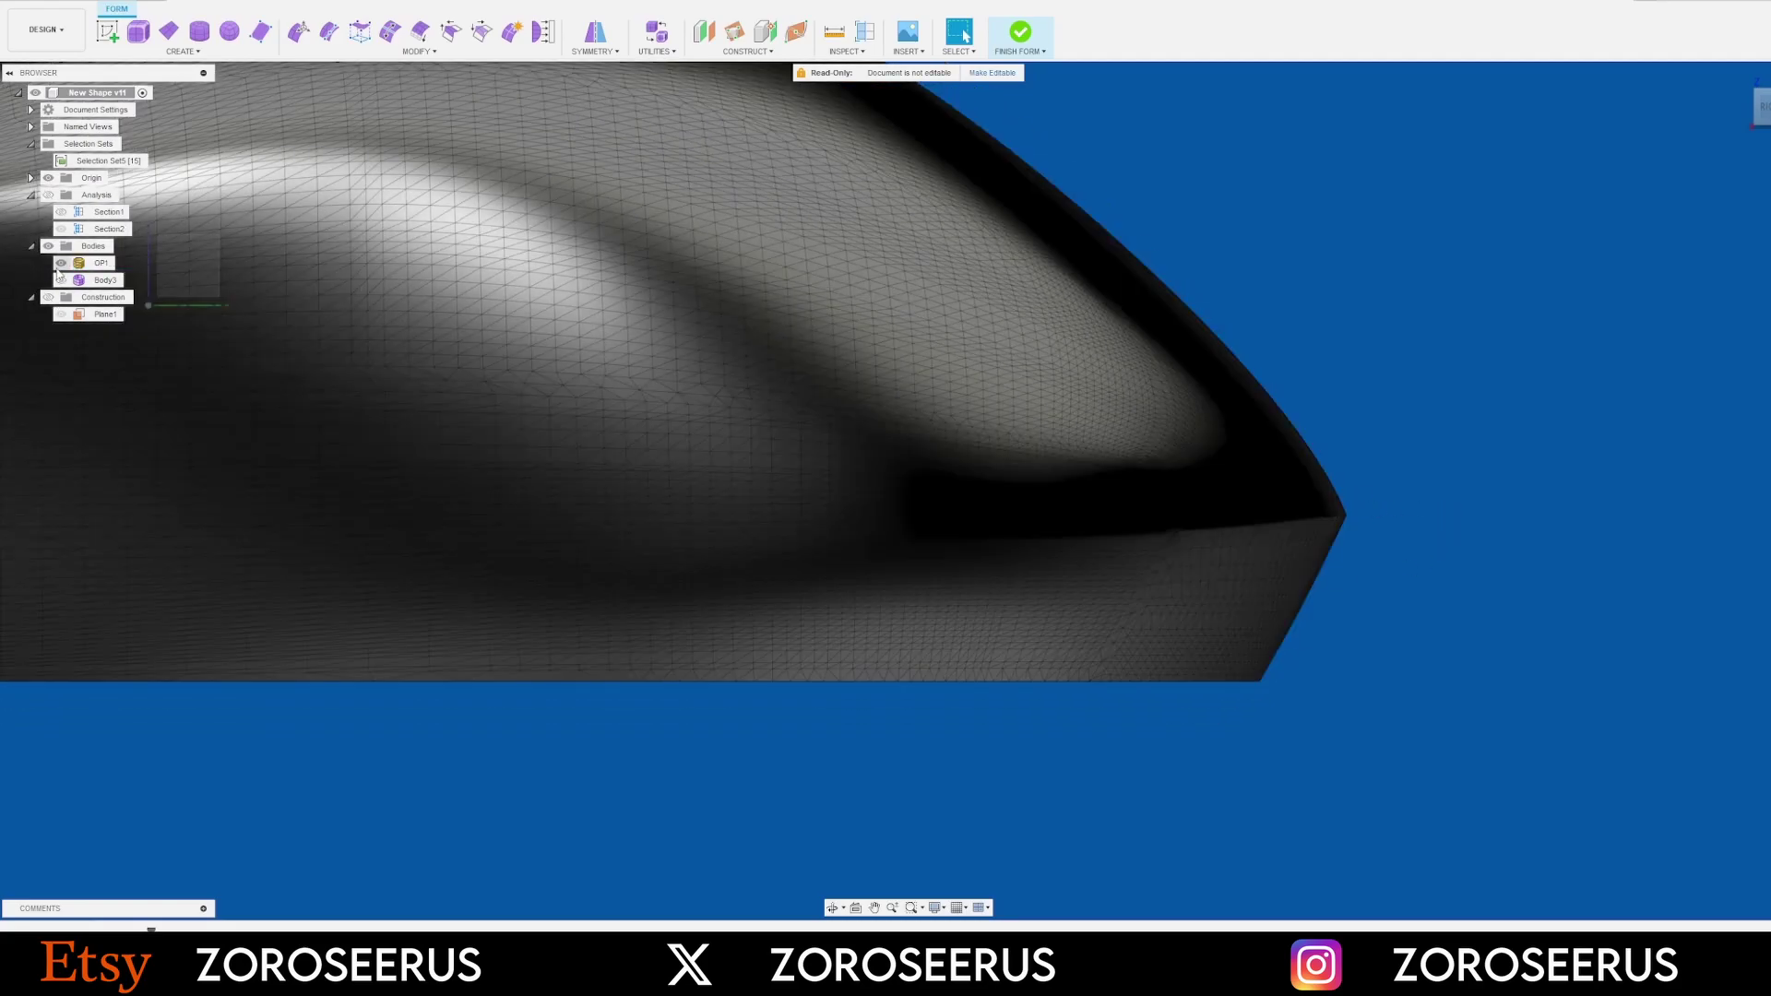
left_click(60, 263)
left_click(61, 280)
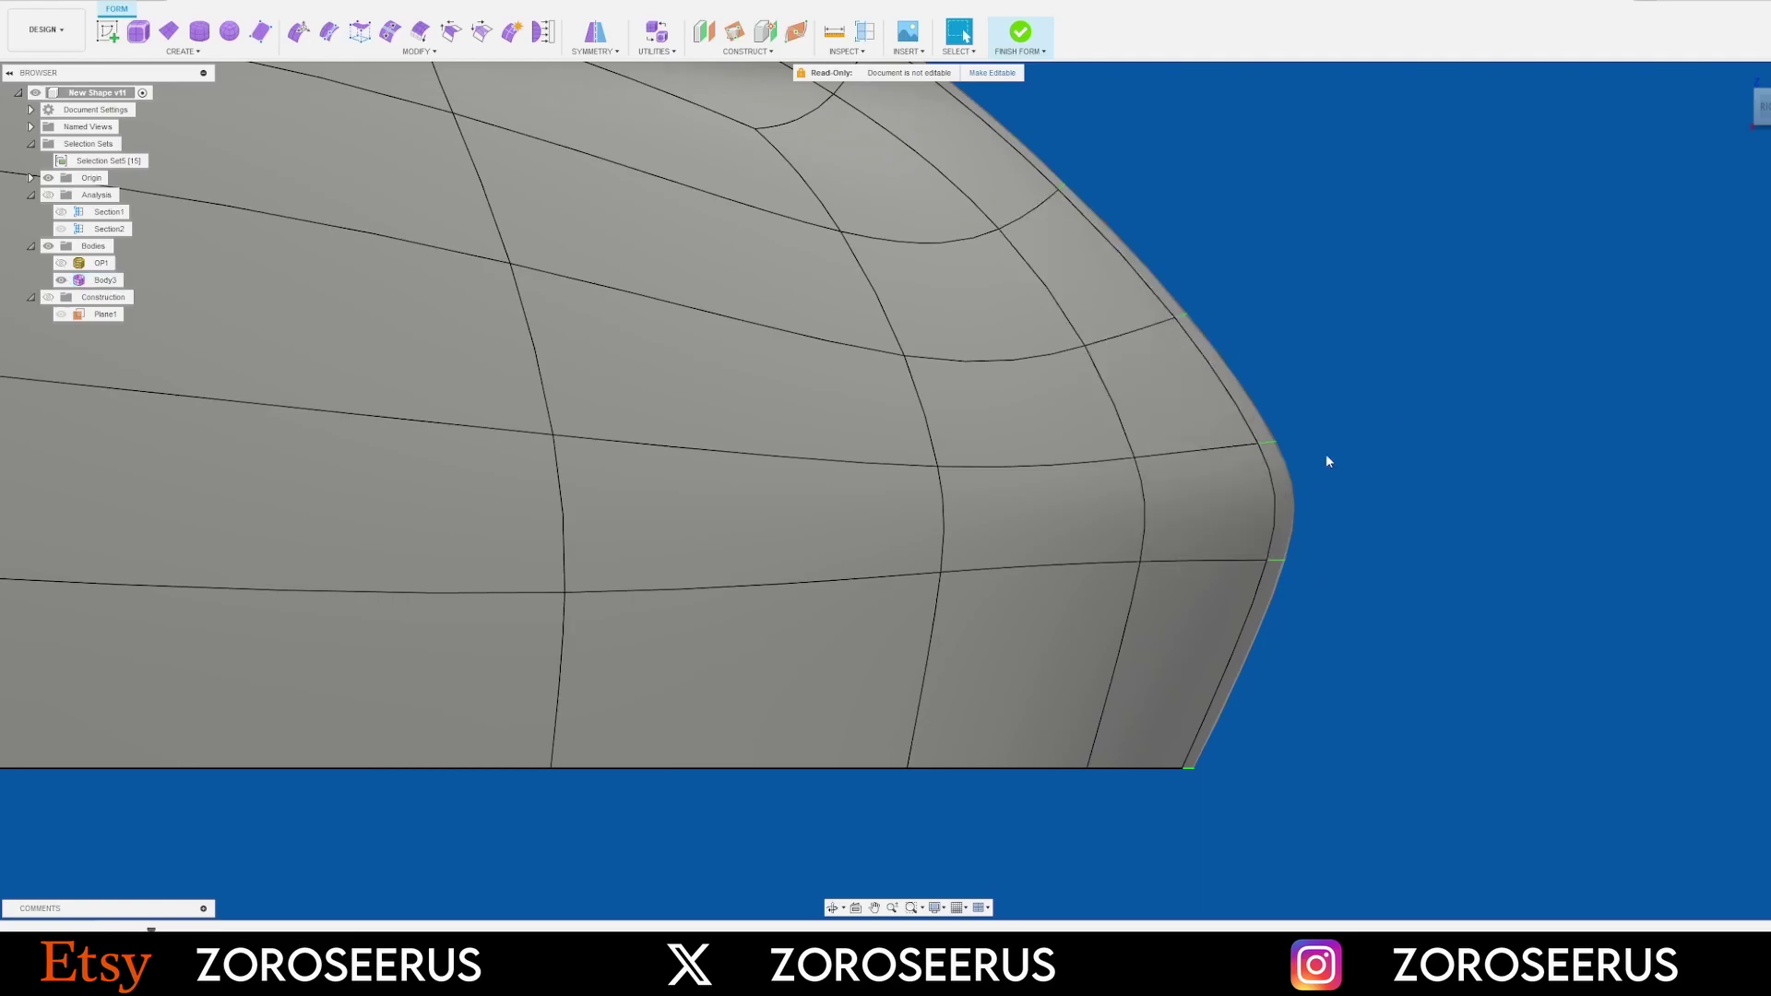
Try creasing the centre edge across the top of the mouse's rear wall
left_click(1246, 446)
middle_click_drag(1256, 464, 1190, 484, "shift")
left_click(1302, 435, "shift")
middle_click_drag(1358, 480, 1351, 544, "shift")
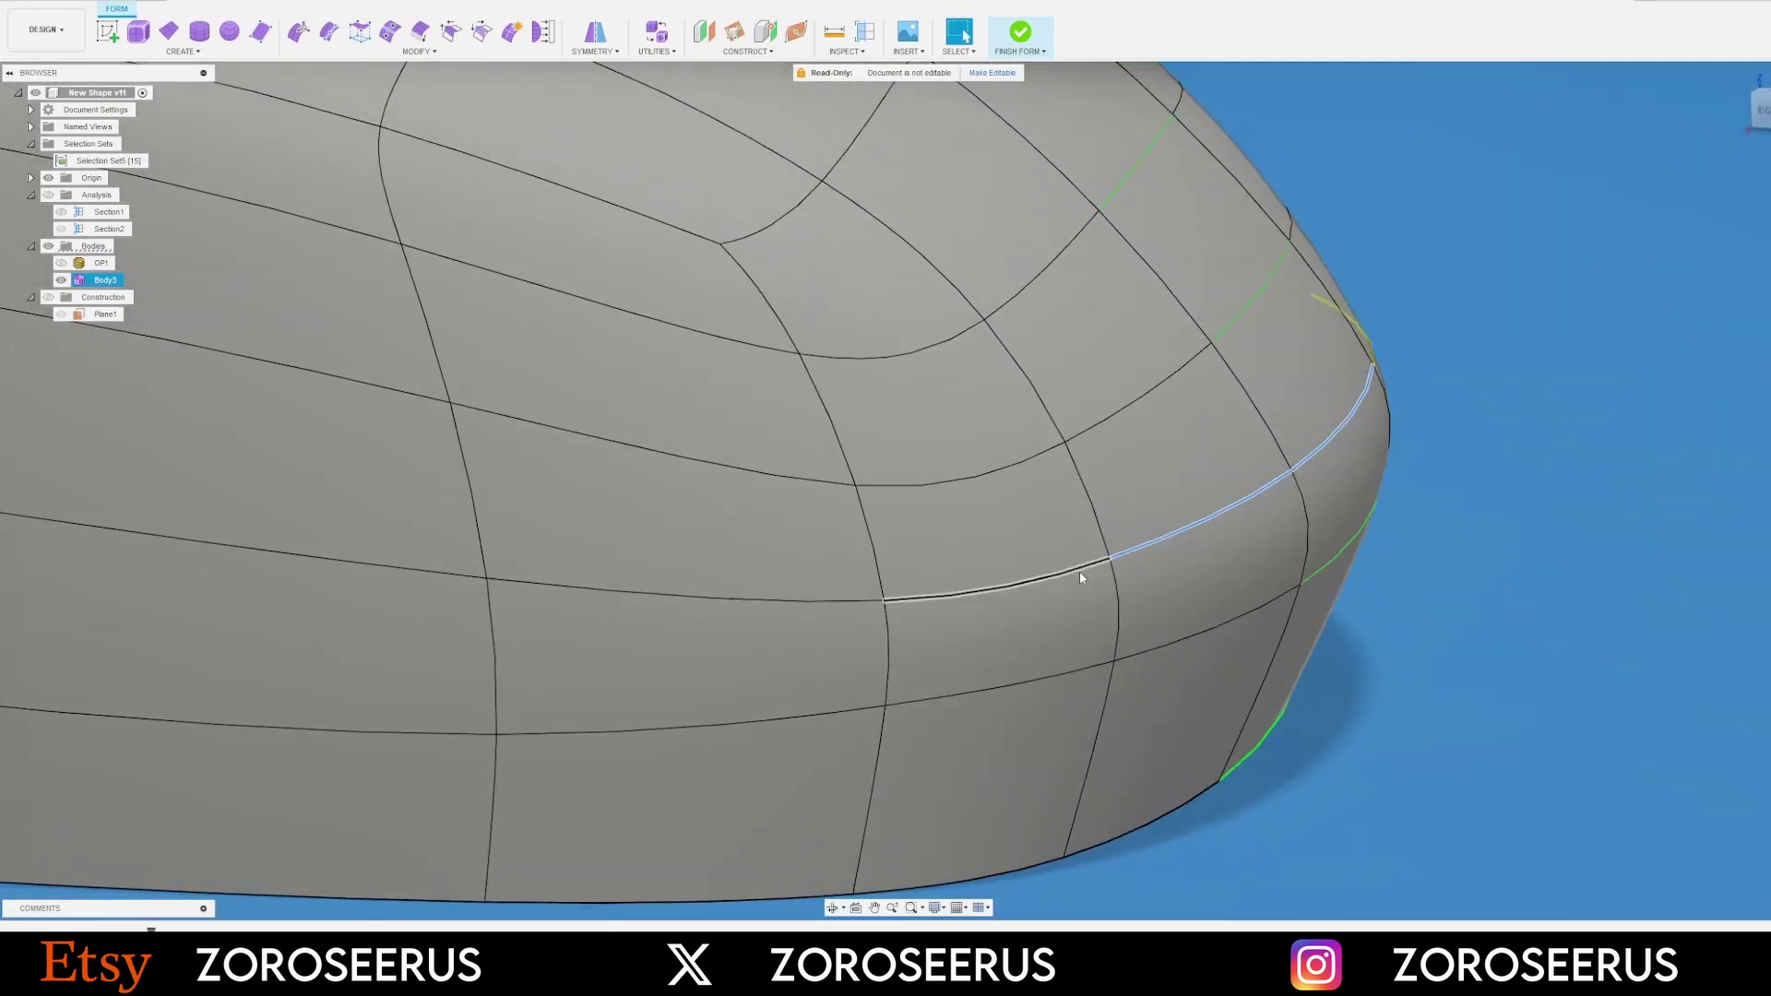
left_click(1343, 420)
left_click(451, 33)
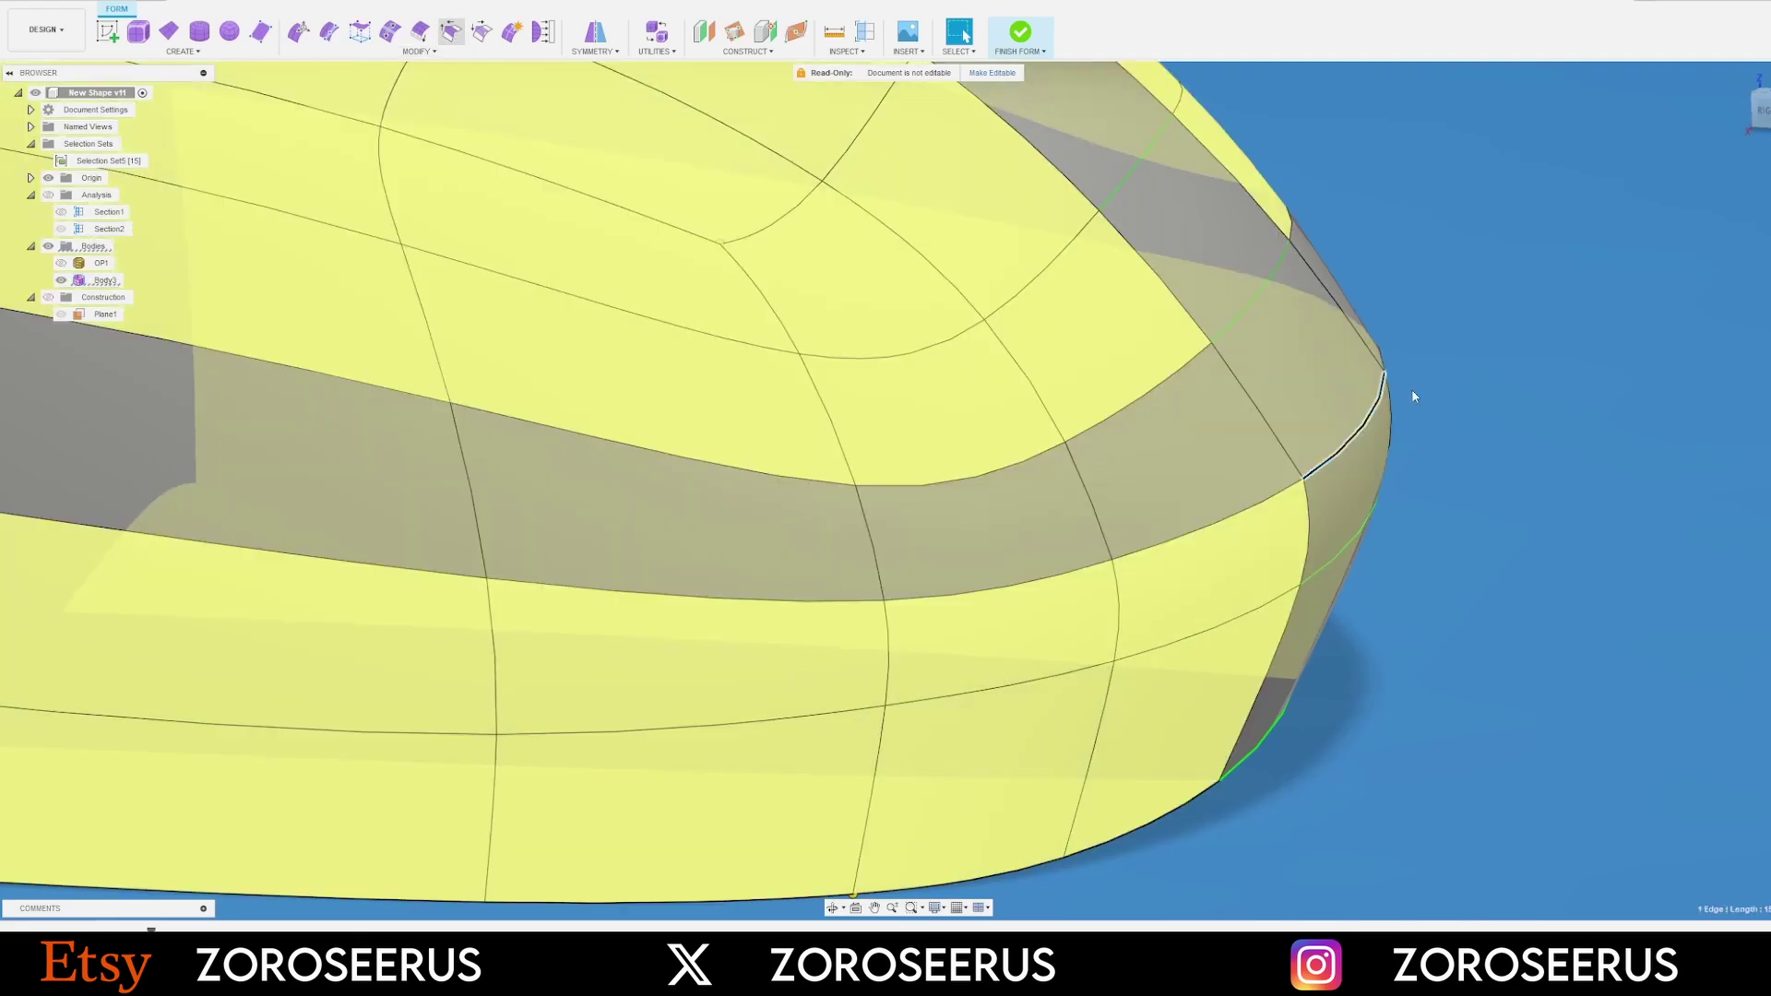
scroll(1438, 397, "down", 3)
scroll(1441, 393, "up", 3)
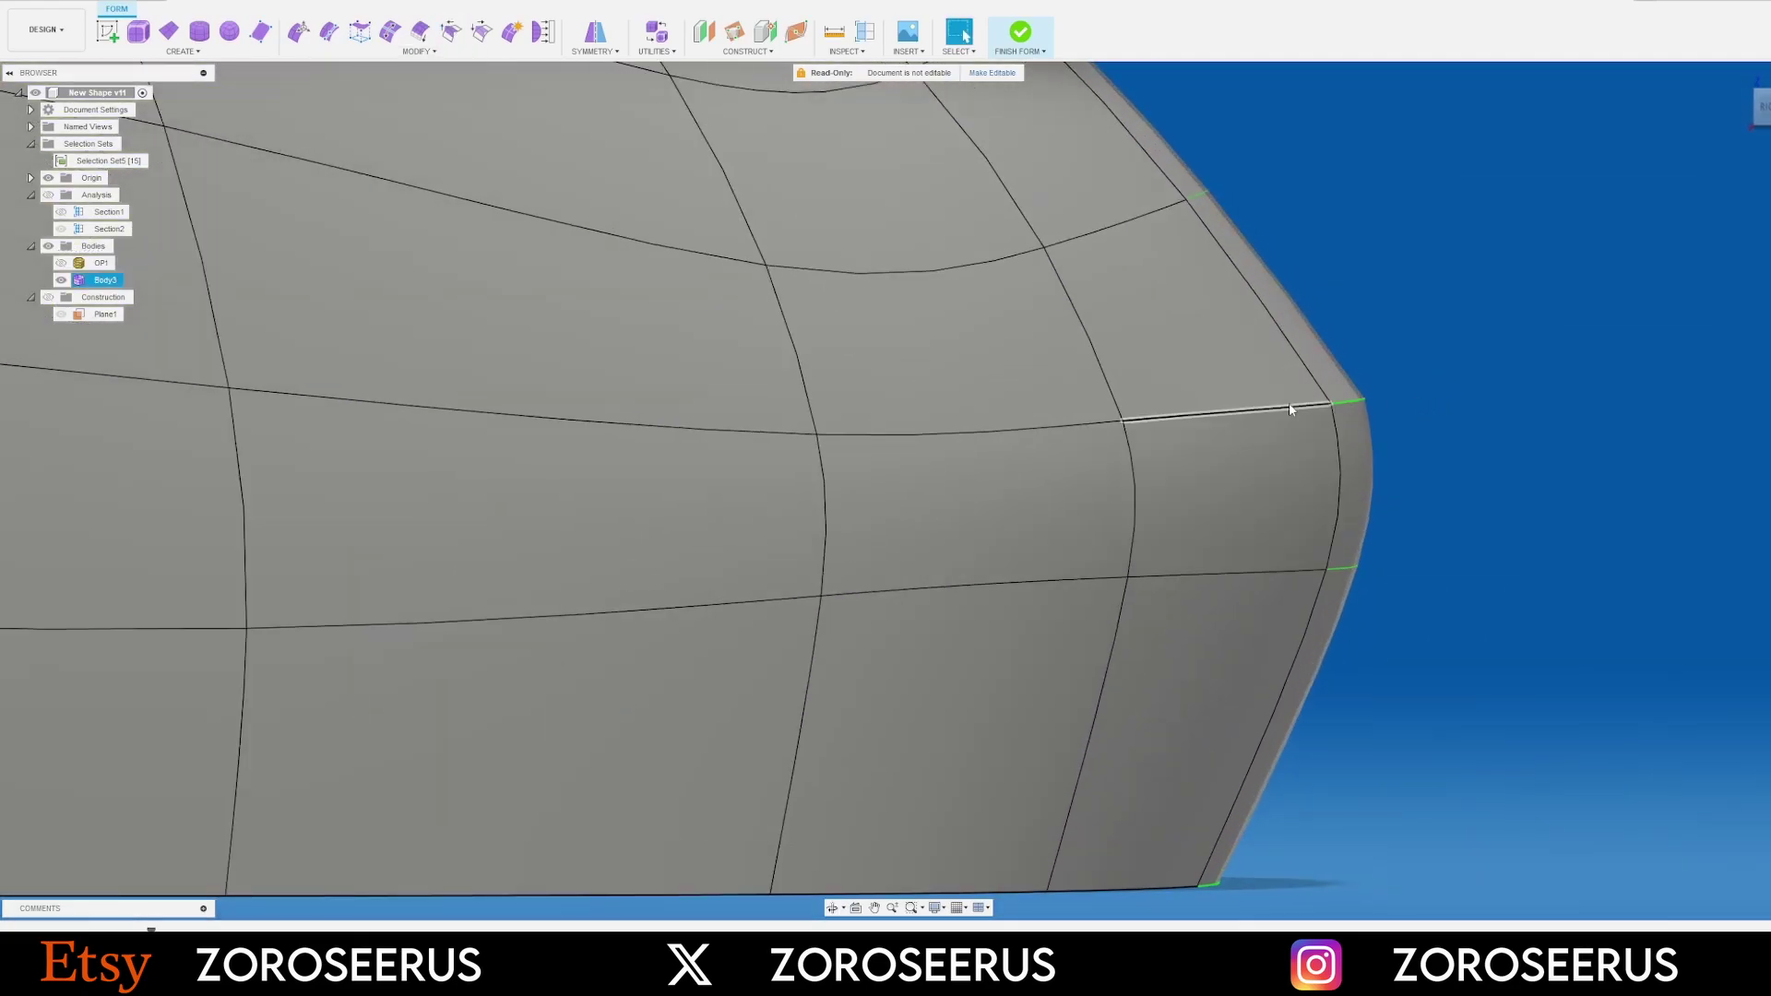
Try creasing the neighbouring rear edge beside the creased centre edge
left_click(1288, 402)
middle_click_drag(1288, 402, 1268, 489, "shift")
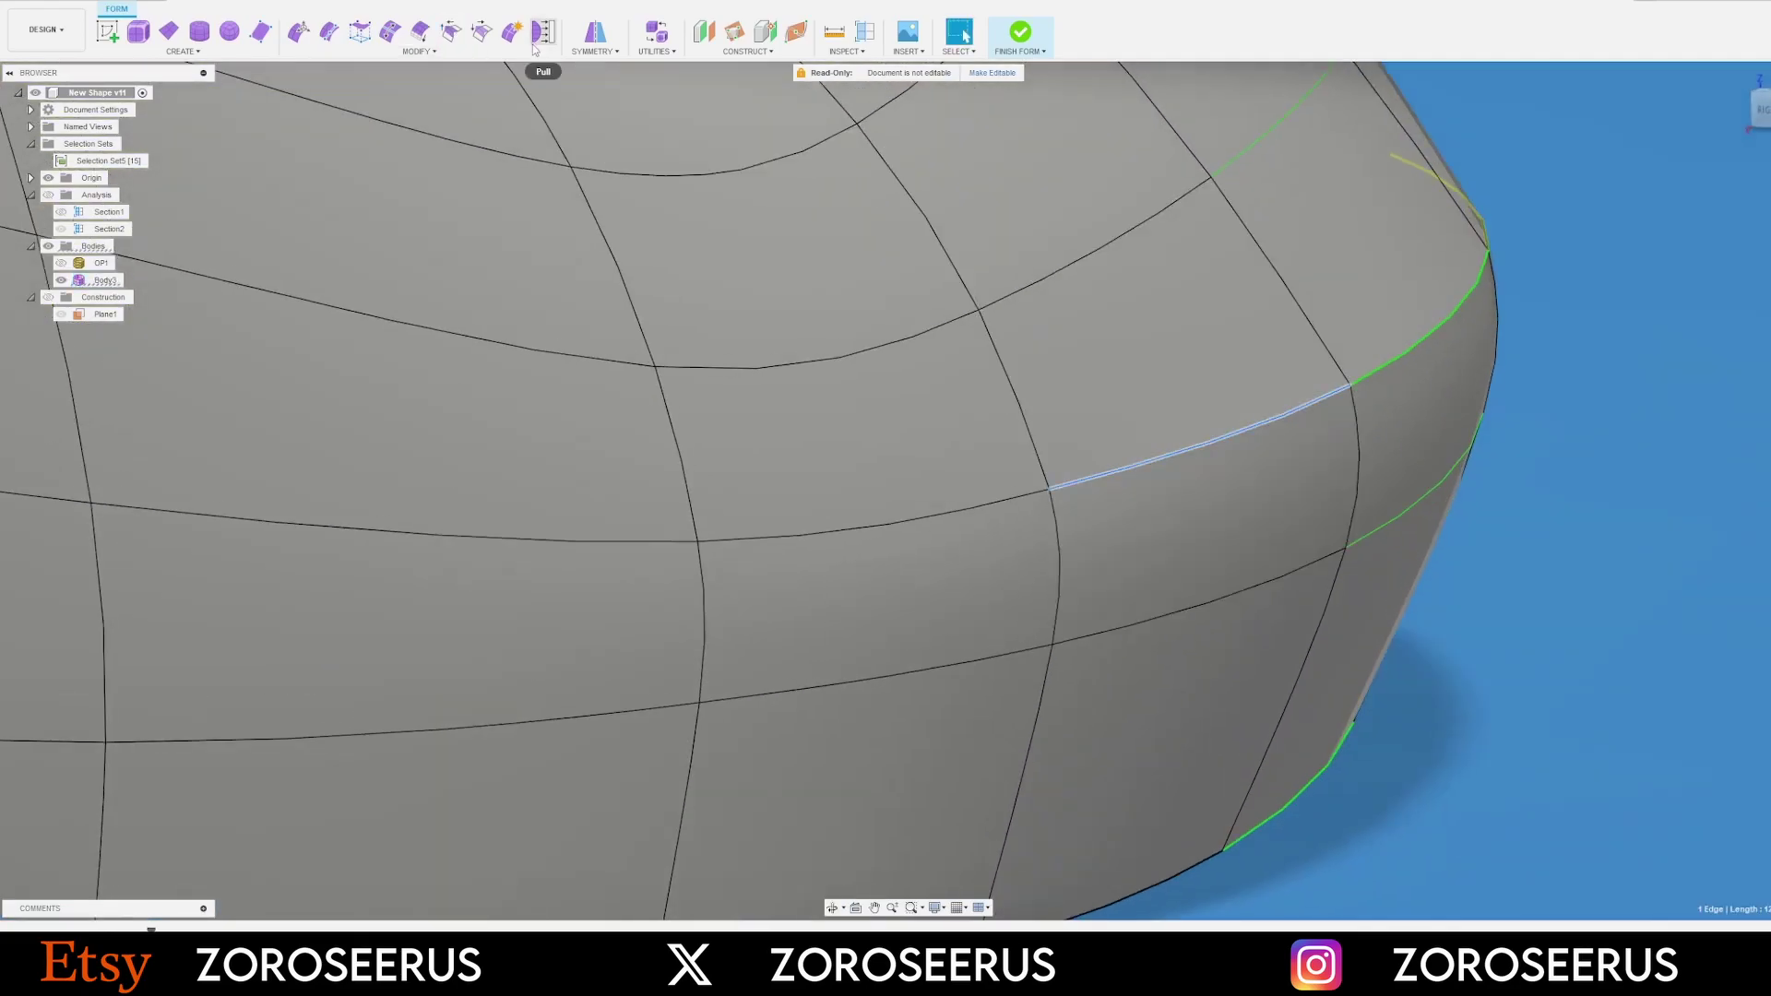
left_click(451, 33)
scroll(1344, 407, "down", 3)
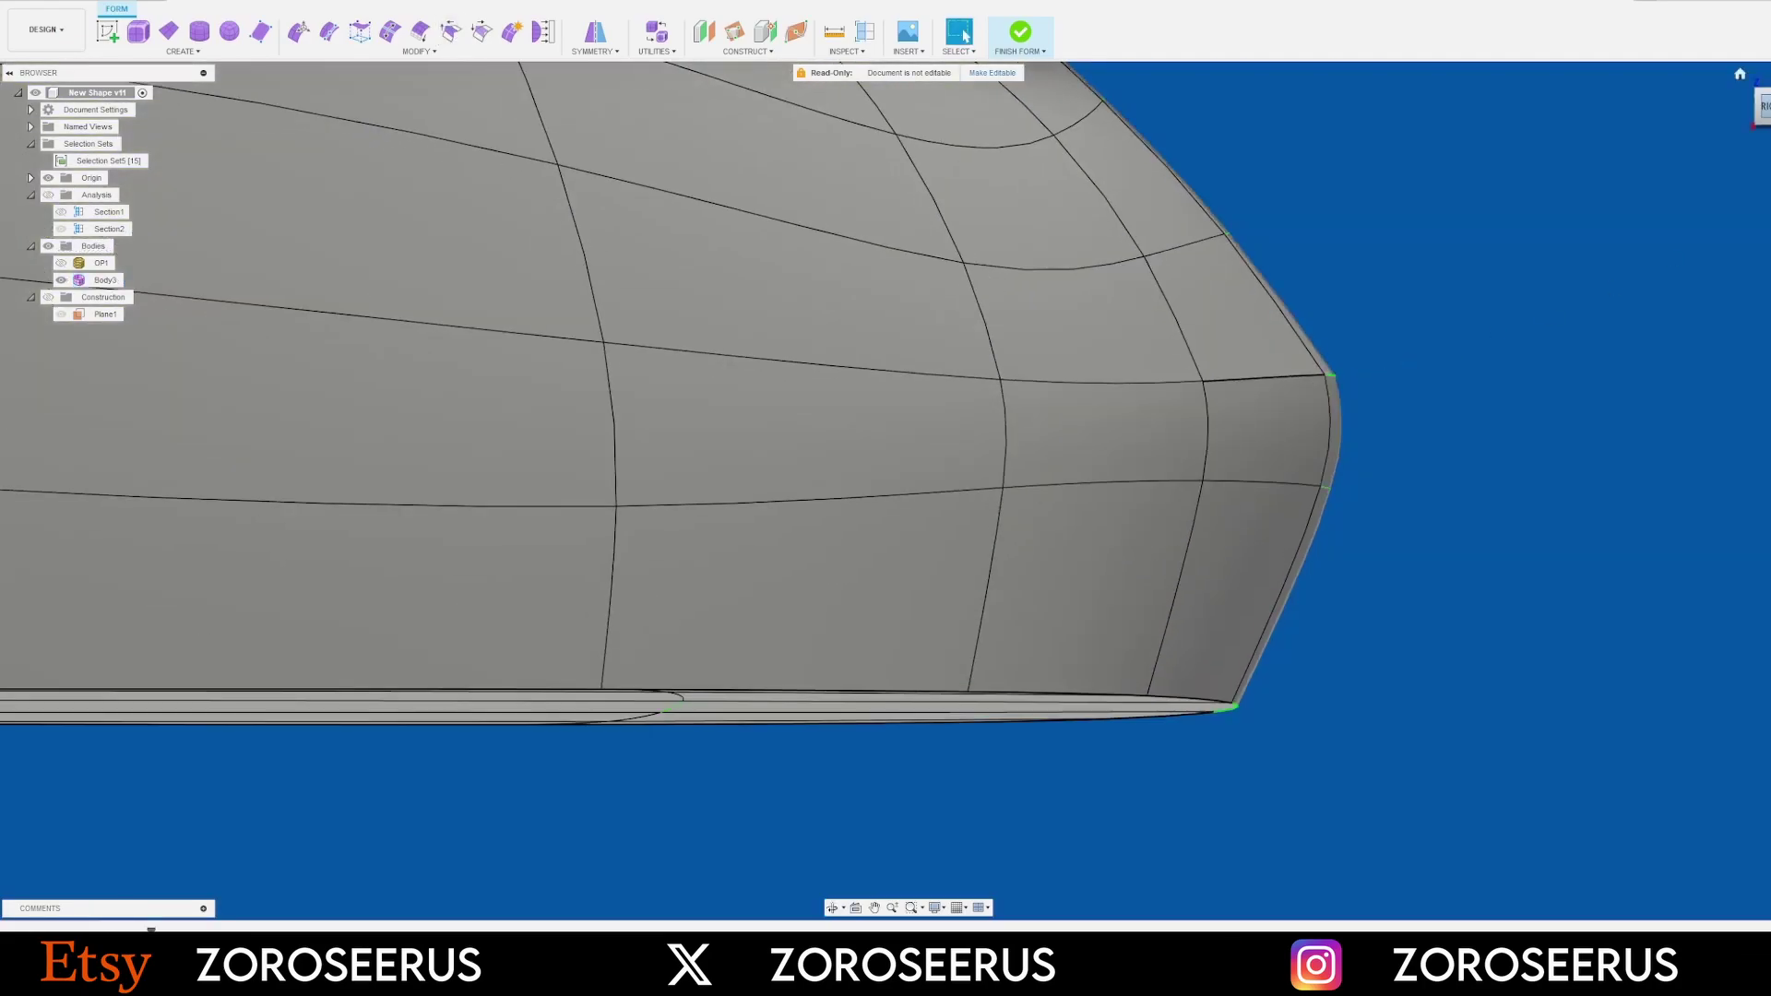
middle_click_drag(1372, 380, 1369, 404, "shift")
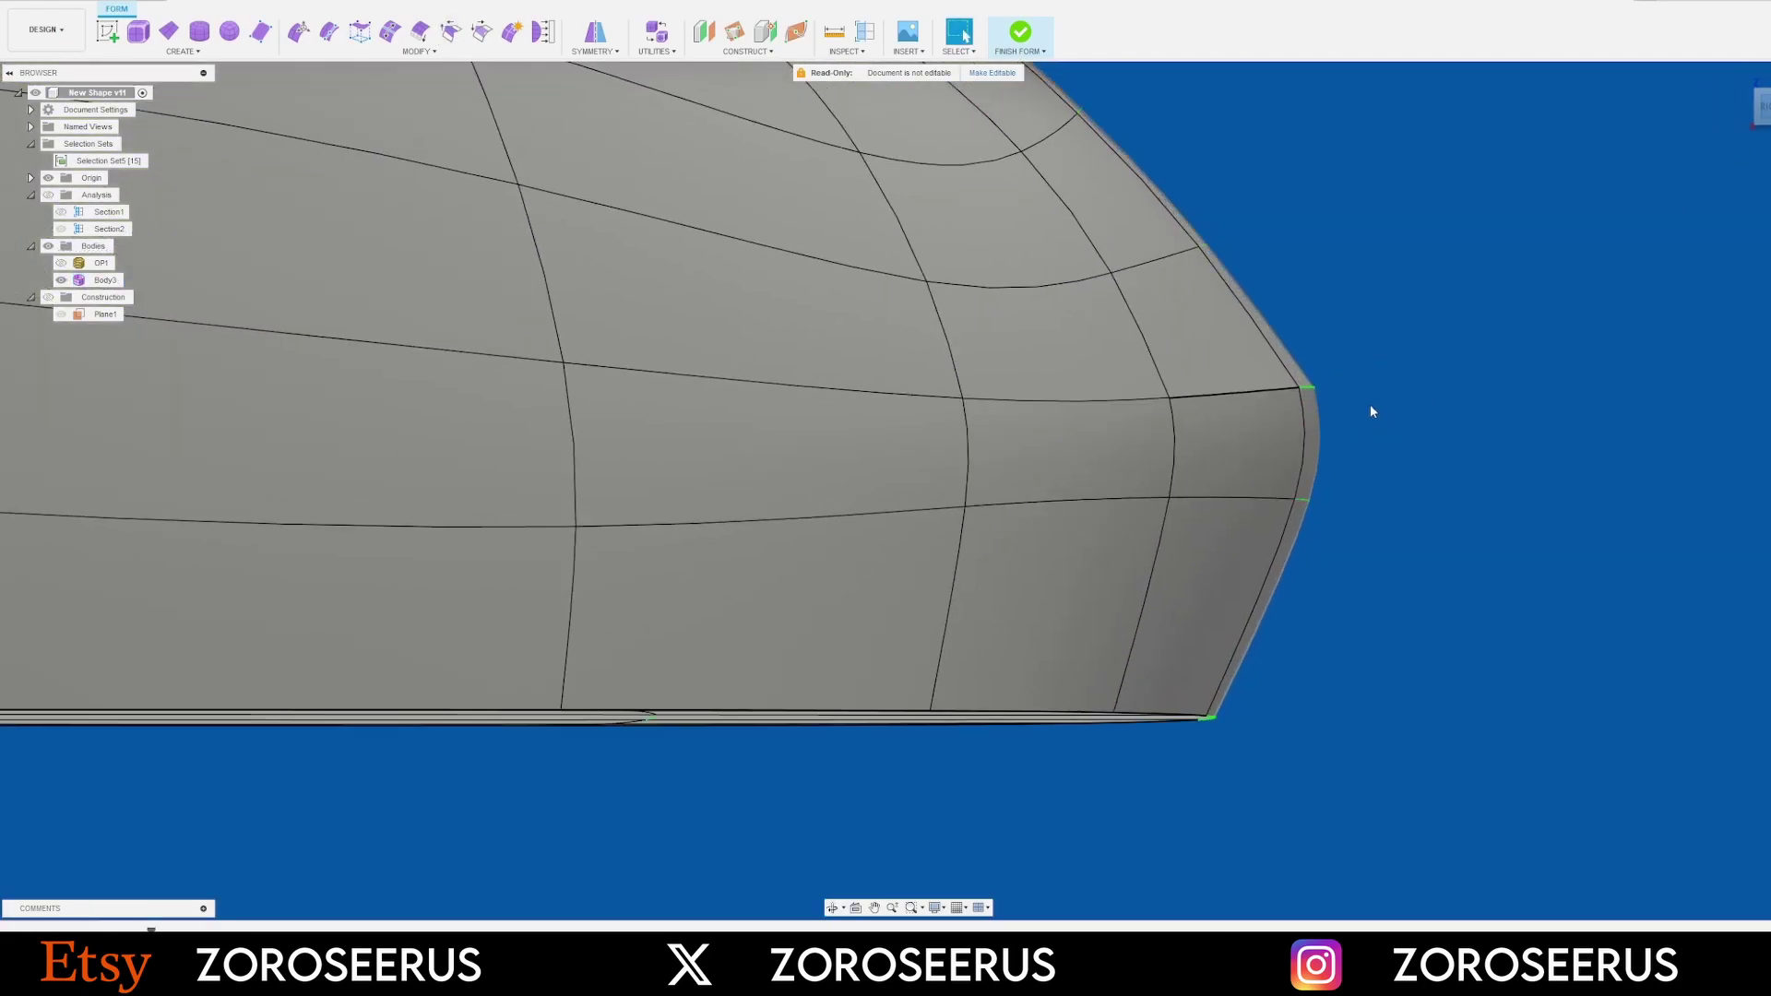
Try moving the two creased rear edges outward past the tail with Edit Form
scroll(1369, 404, "up", 3)
left_click(1251, 388)
left_click(1264, 385)
left_click(1278, 386, "shift")
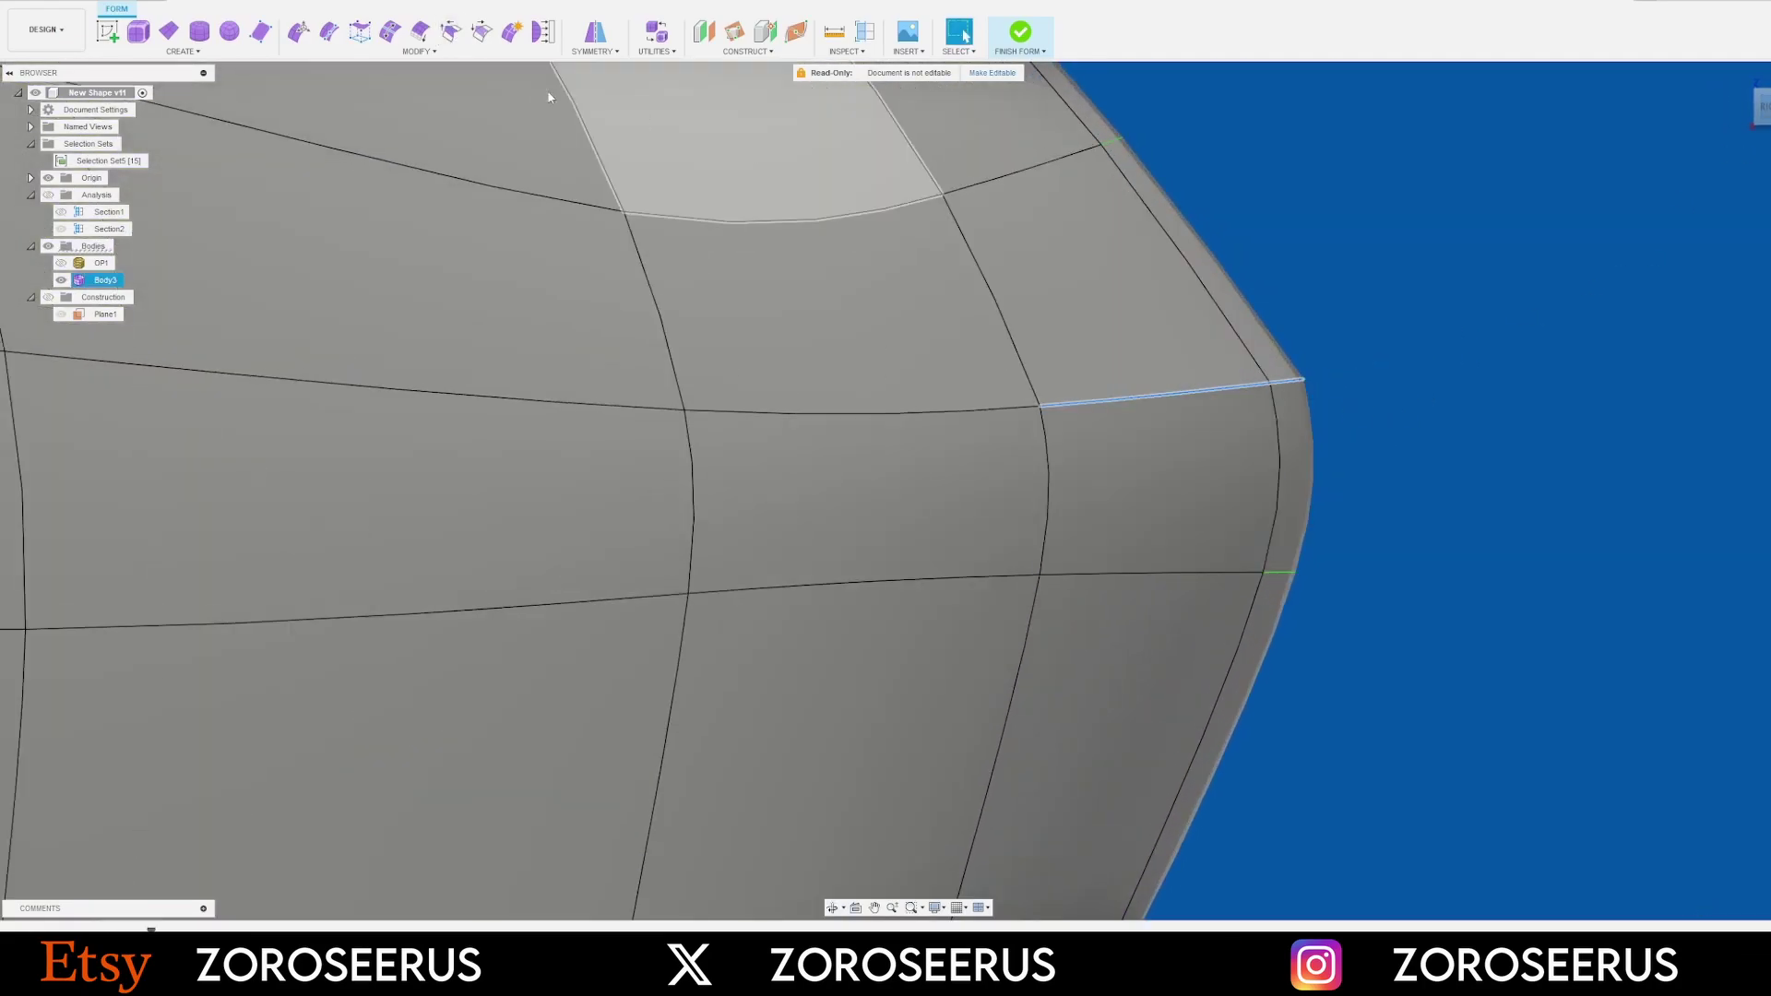
left_click(298, 32)
left_click_drag(1248, 397, 1274, 400)
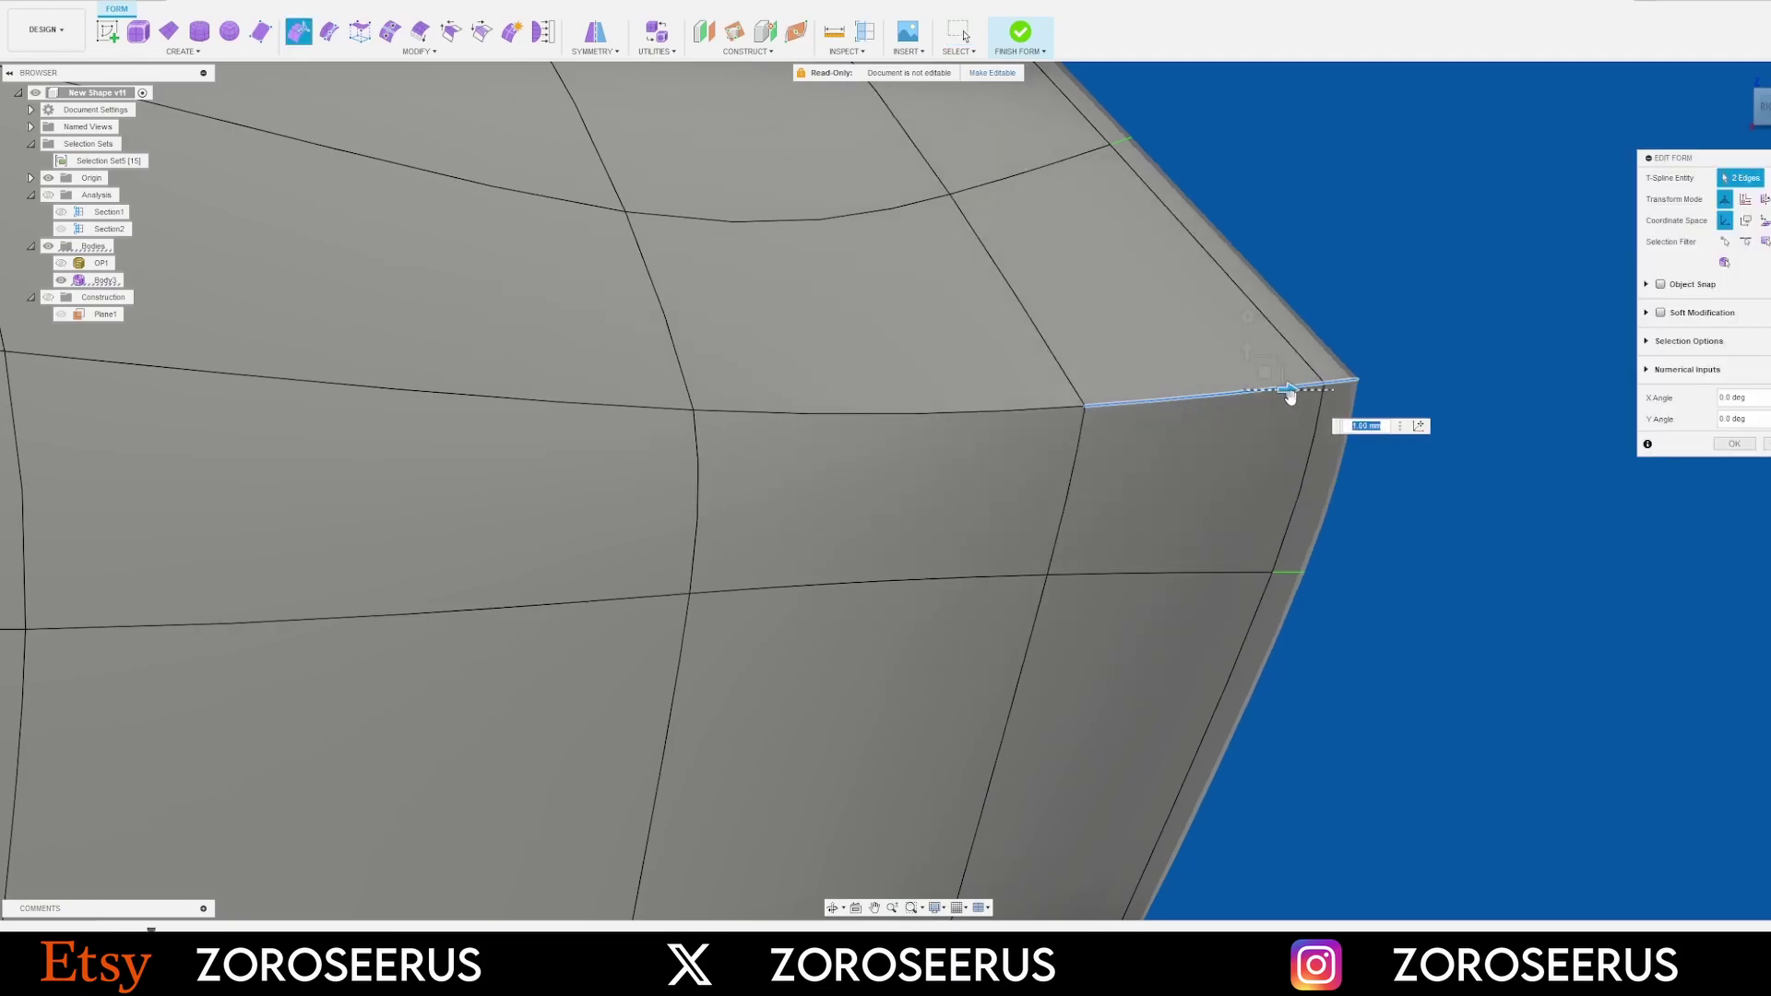
key("Escape")
Undo the rear edge move and the creases on the two rear edges
scroll(1356, 391, "up", 2)
scroll(1359, 385, "down", 2)
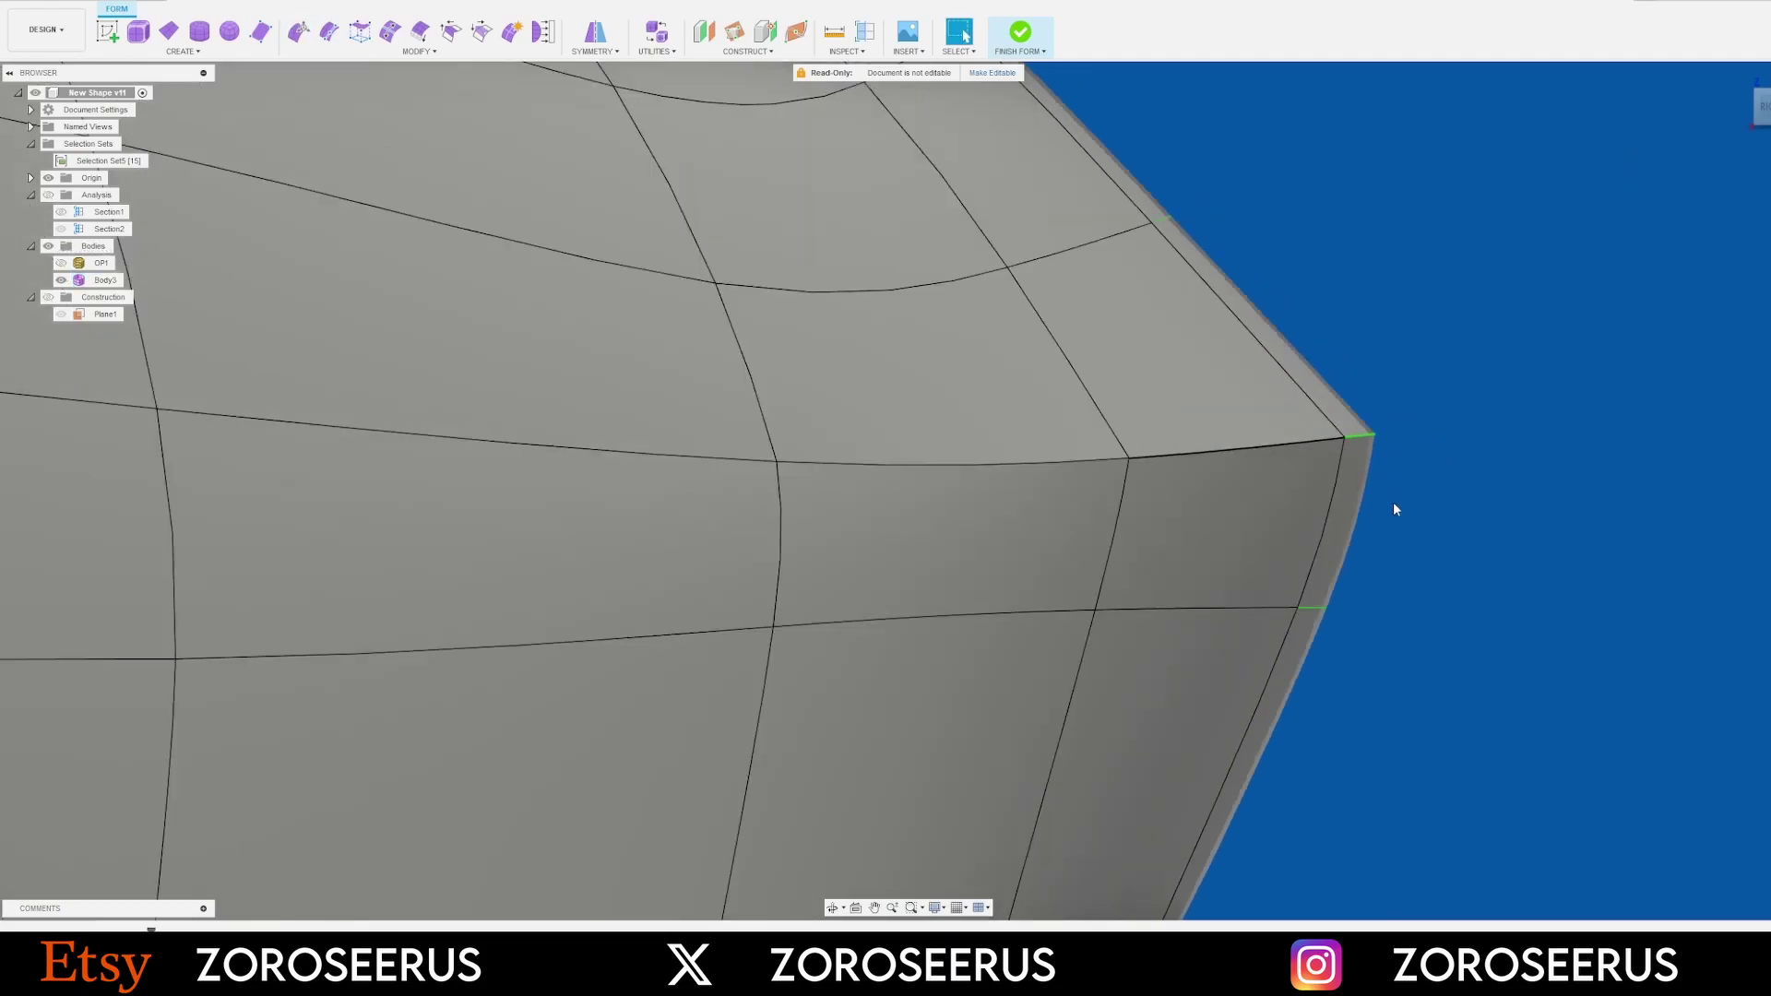
key("ctrl+z")
key("ctrl+z")
key("ctrl+z")
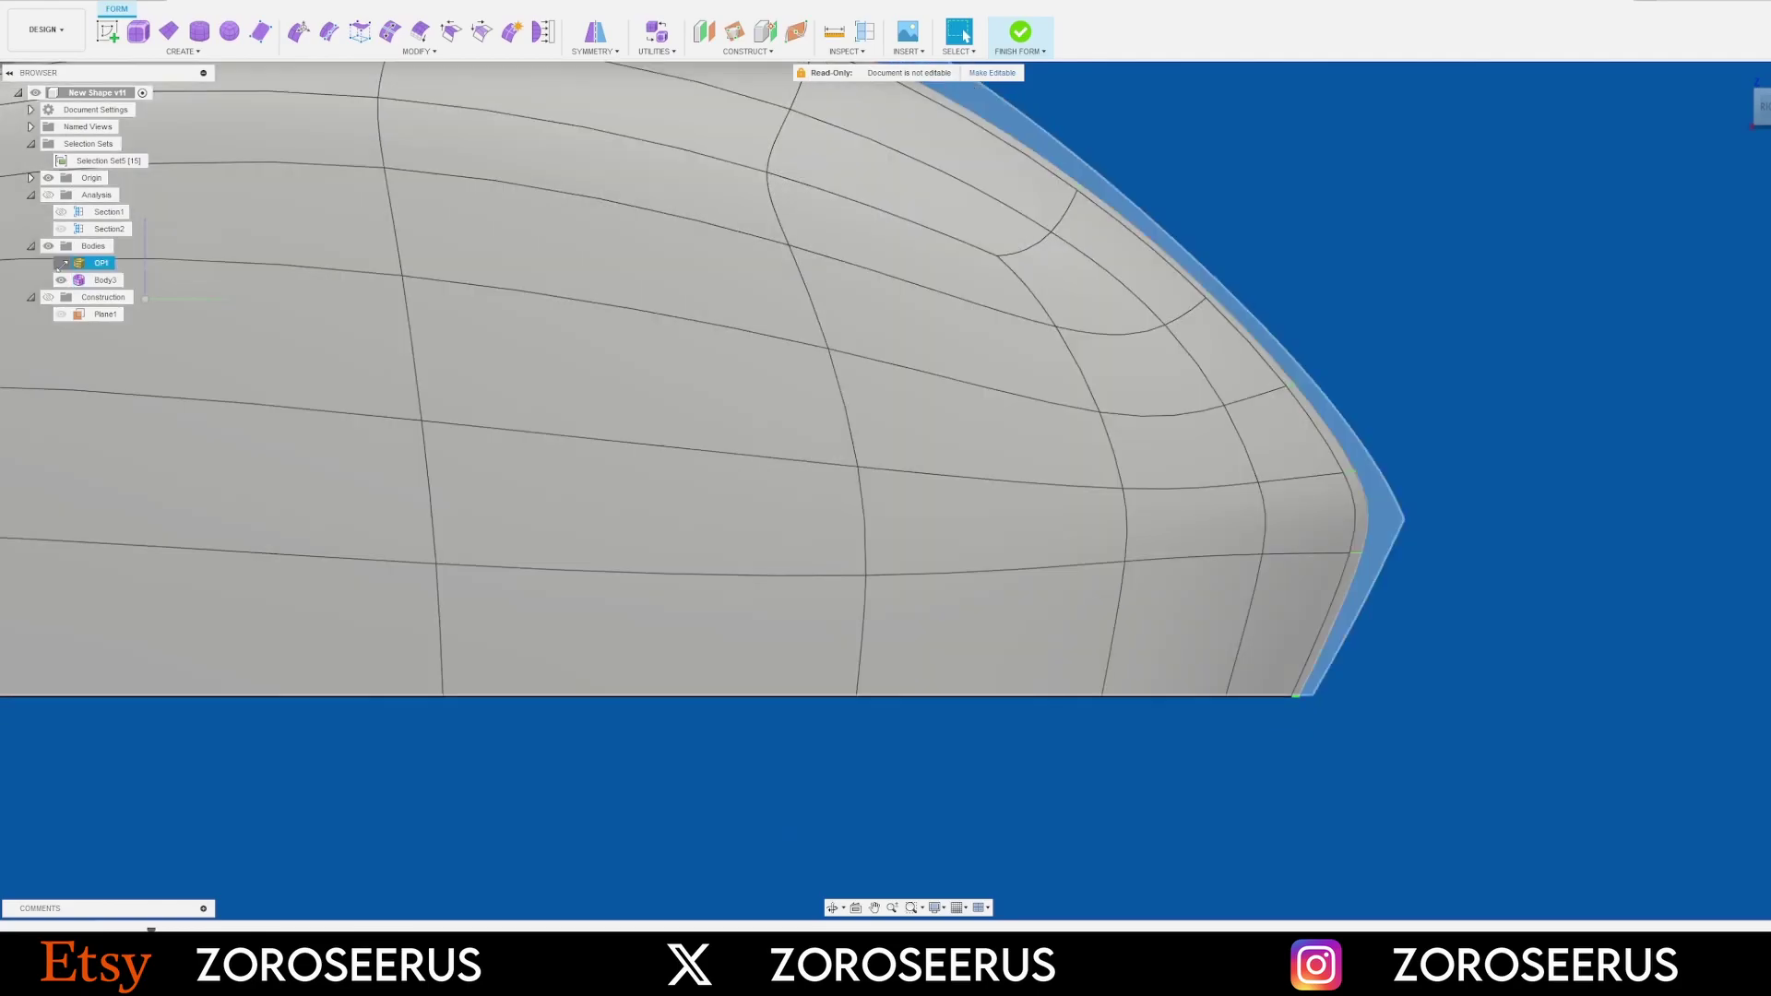
Compare the form's tail with the OP1 reference body by showing and hiding that body
left_click(61, 263)
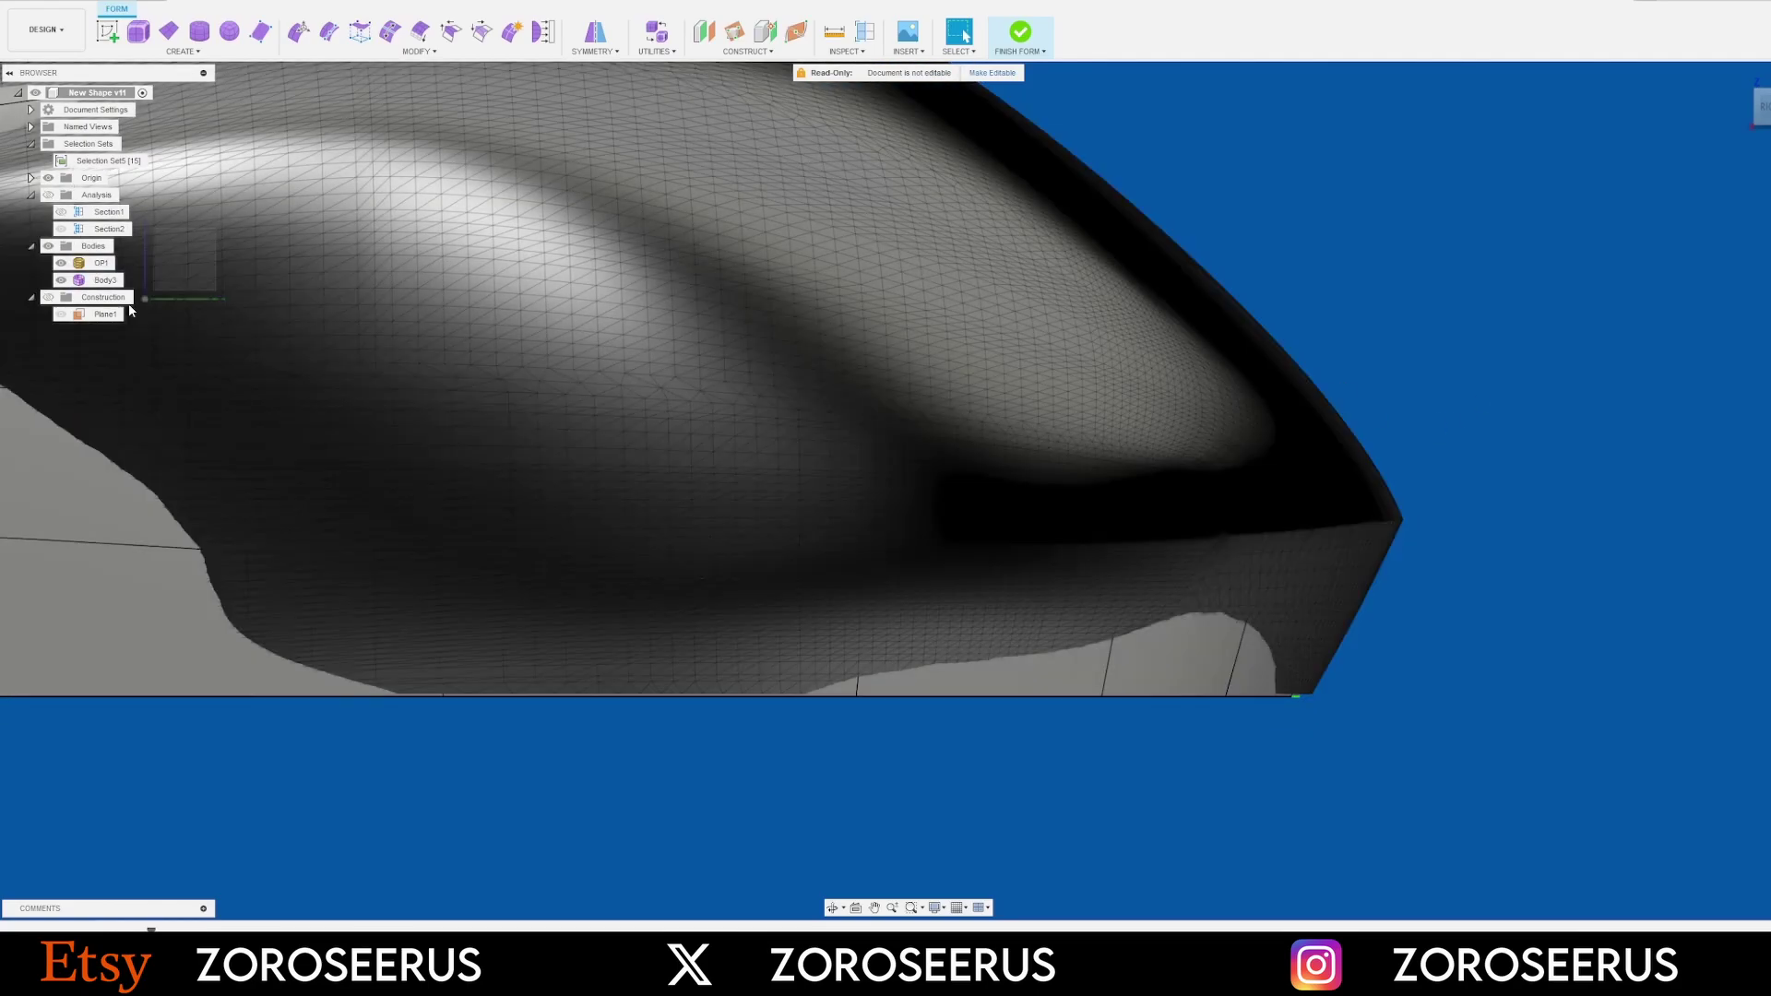
left_click(61, 263)
scroll(1215, 434, "down", 5)
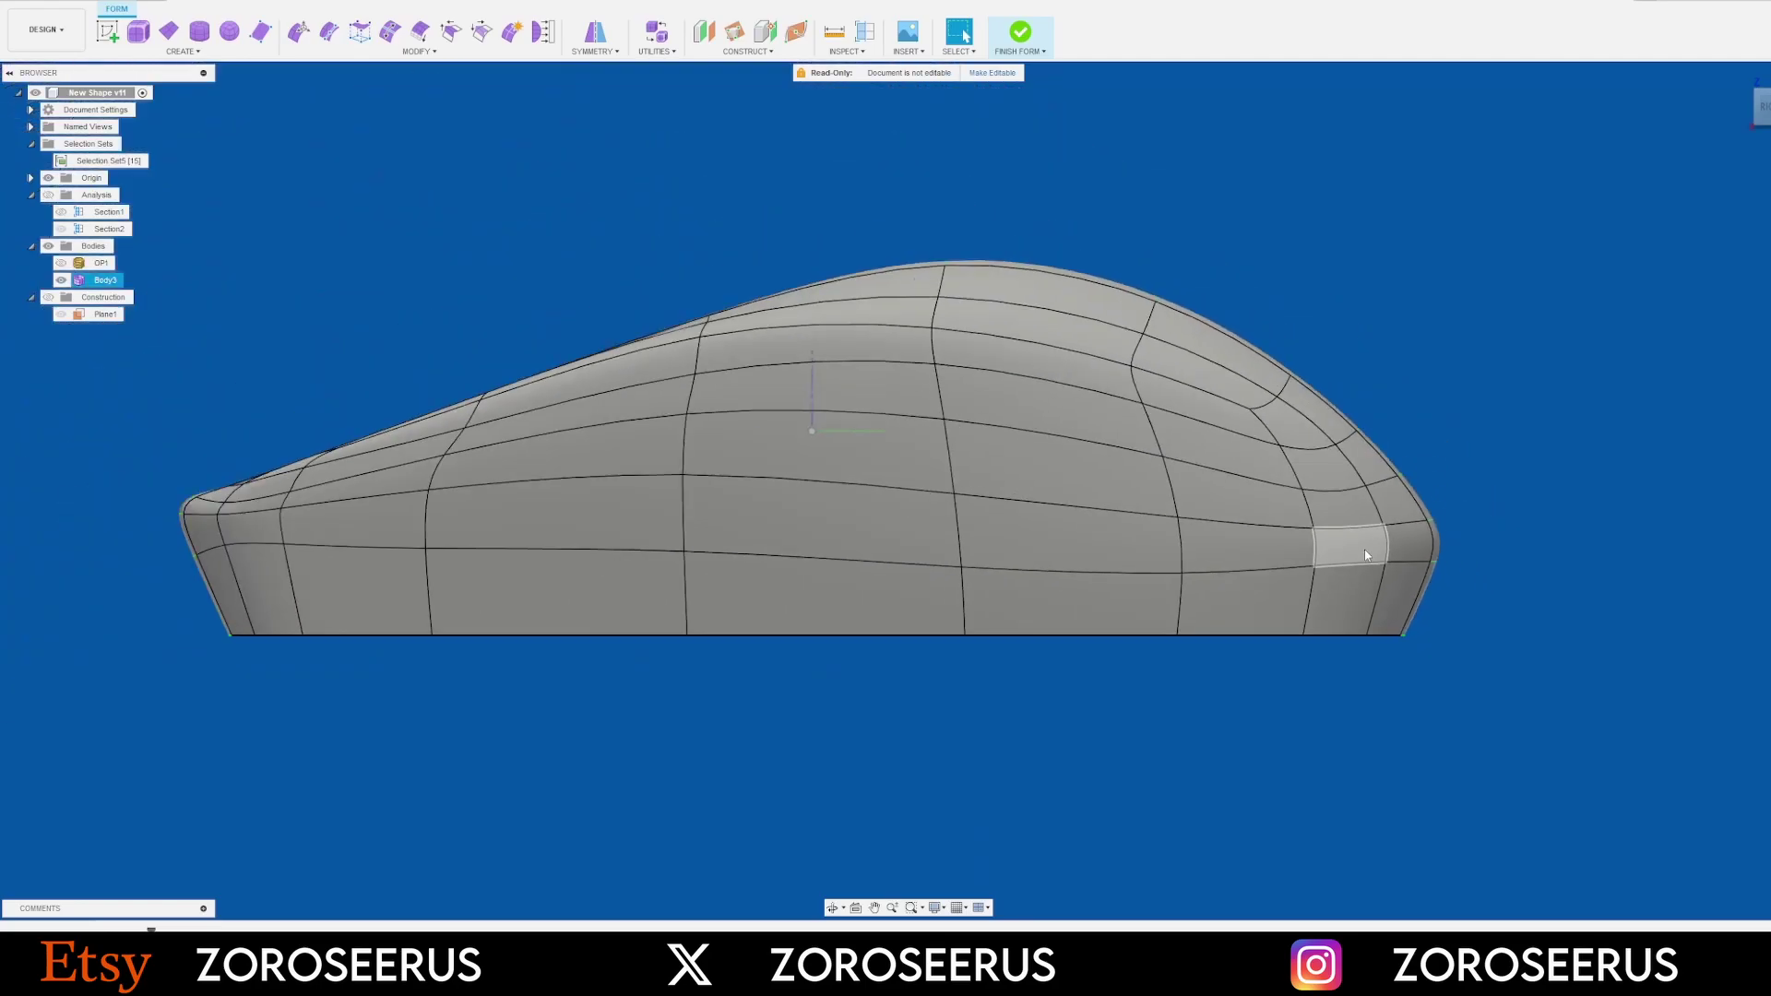
Subdivide the three front top faces beside the centre strip into two narrower strips running front to back
left_click(513, 34)
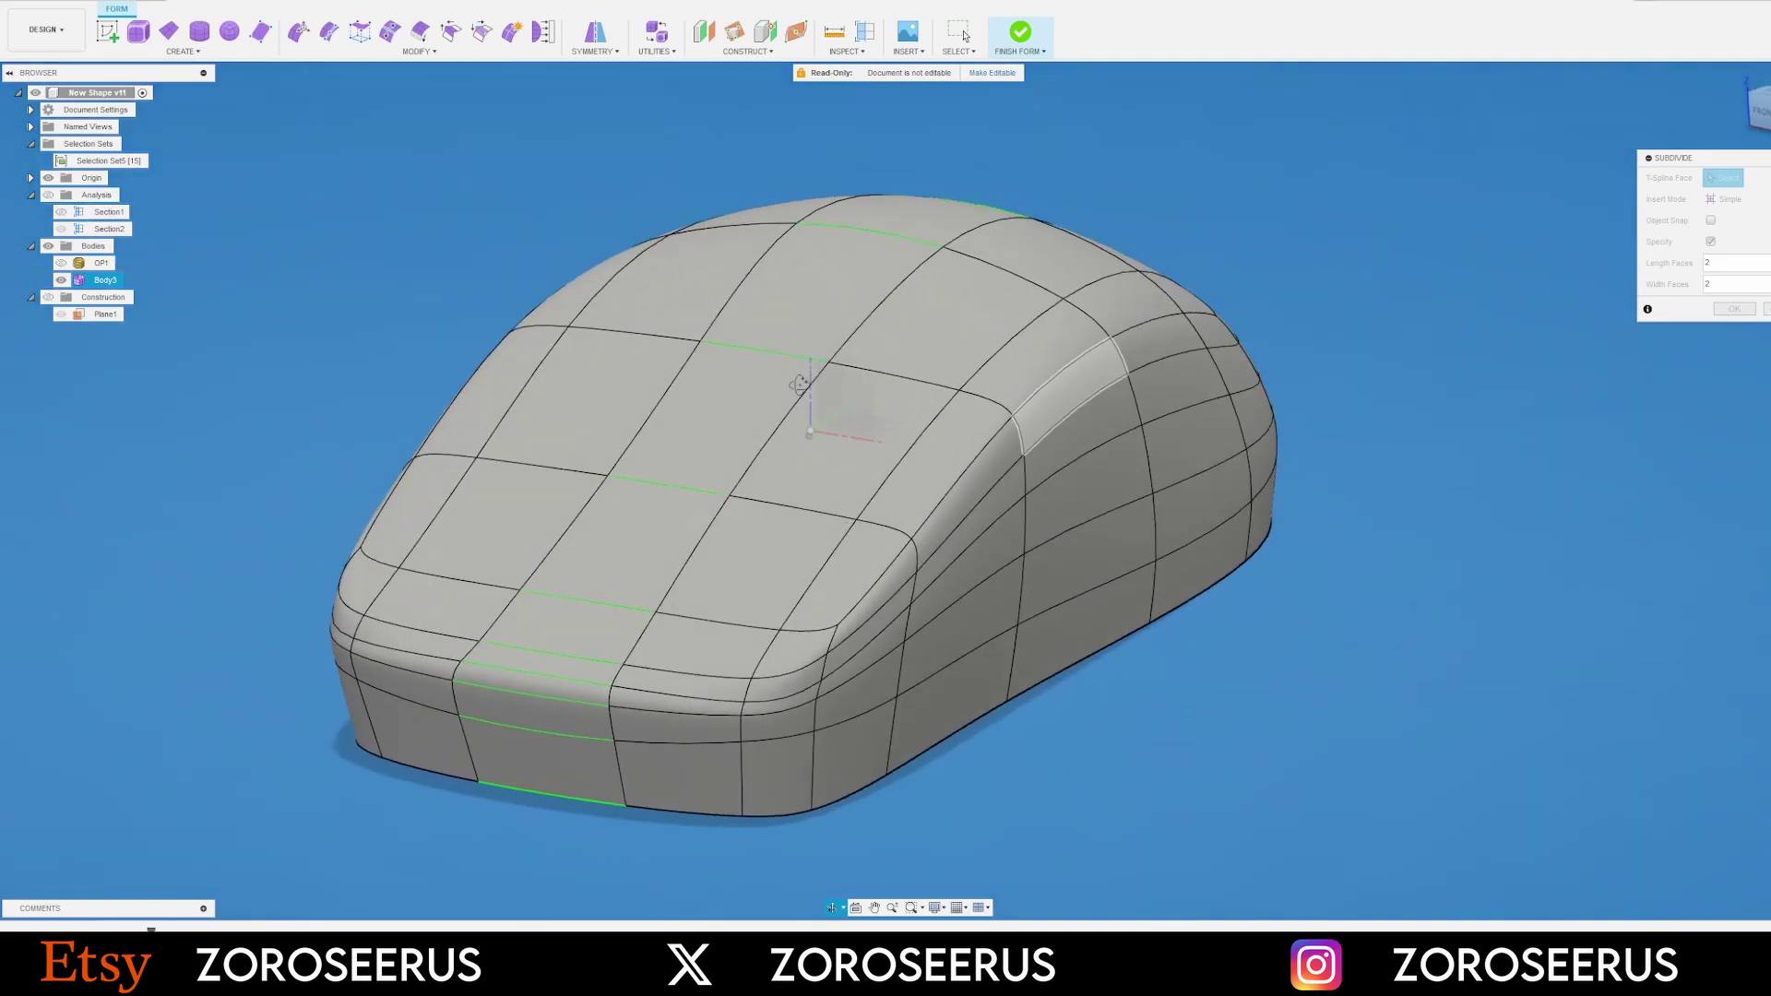
scroll(732, 552, "up", 5)
scroll(773, 561, "down", 4)
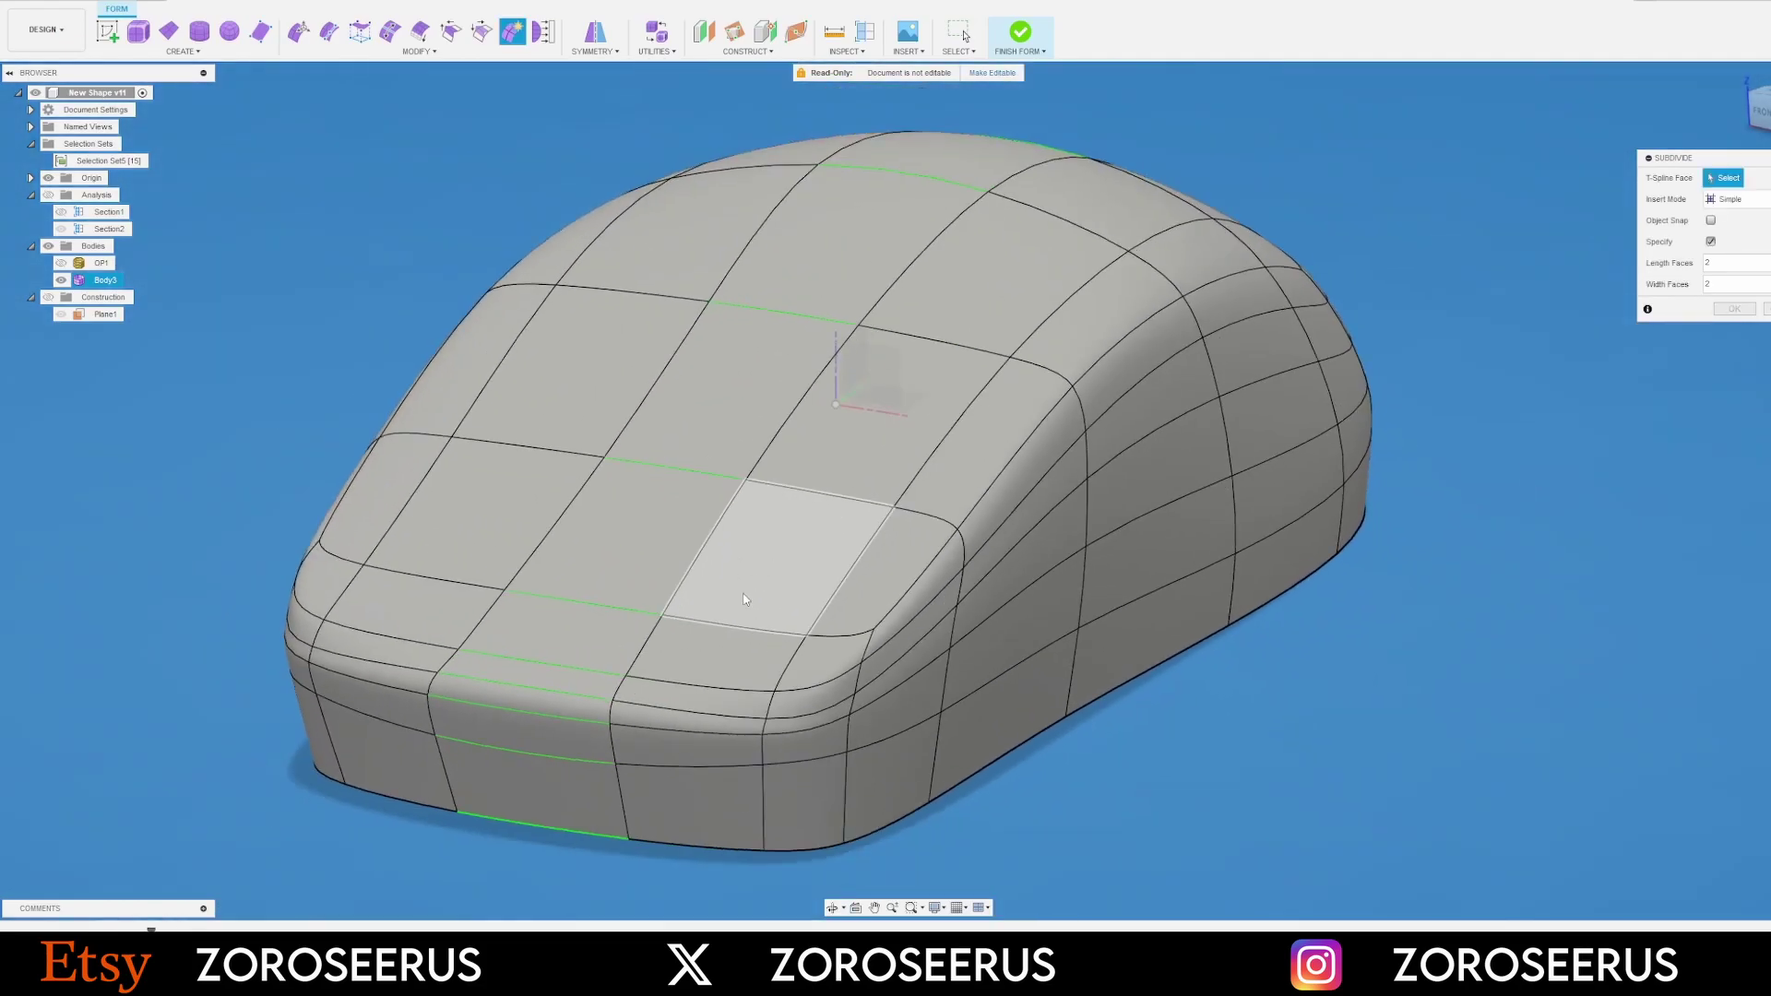
middle_click_drag(750, 584, 842, 565)
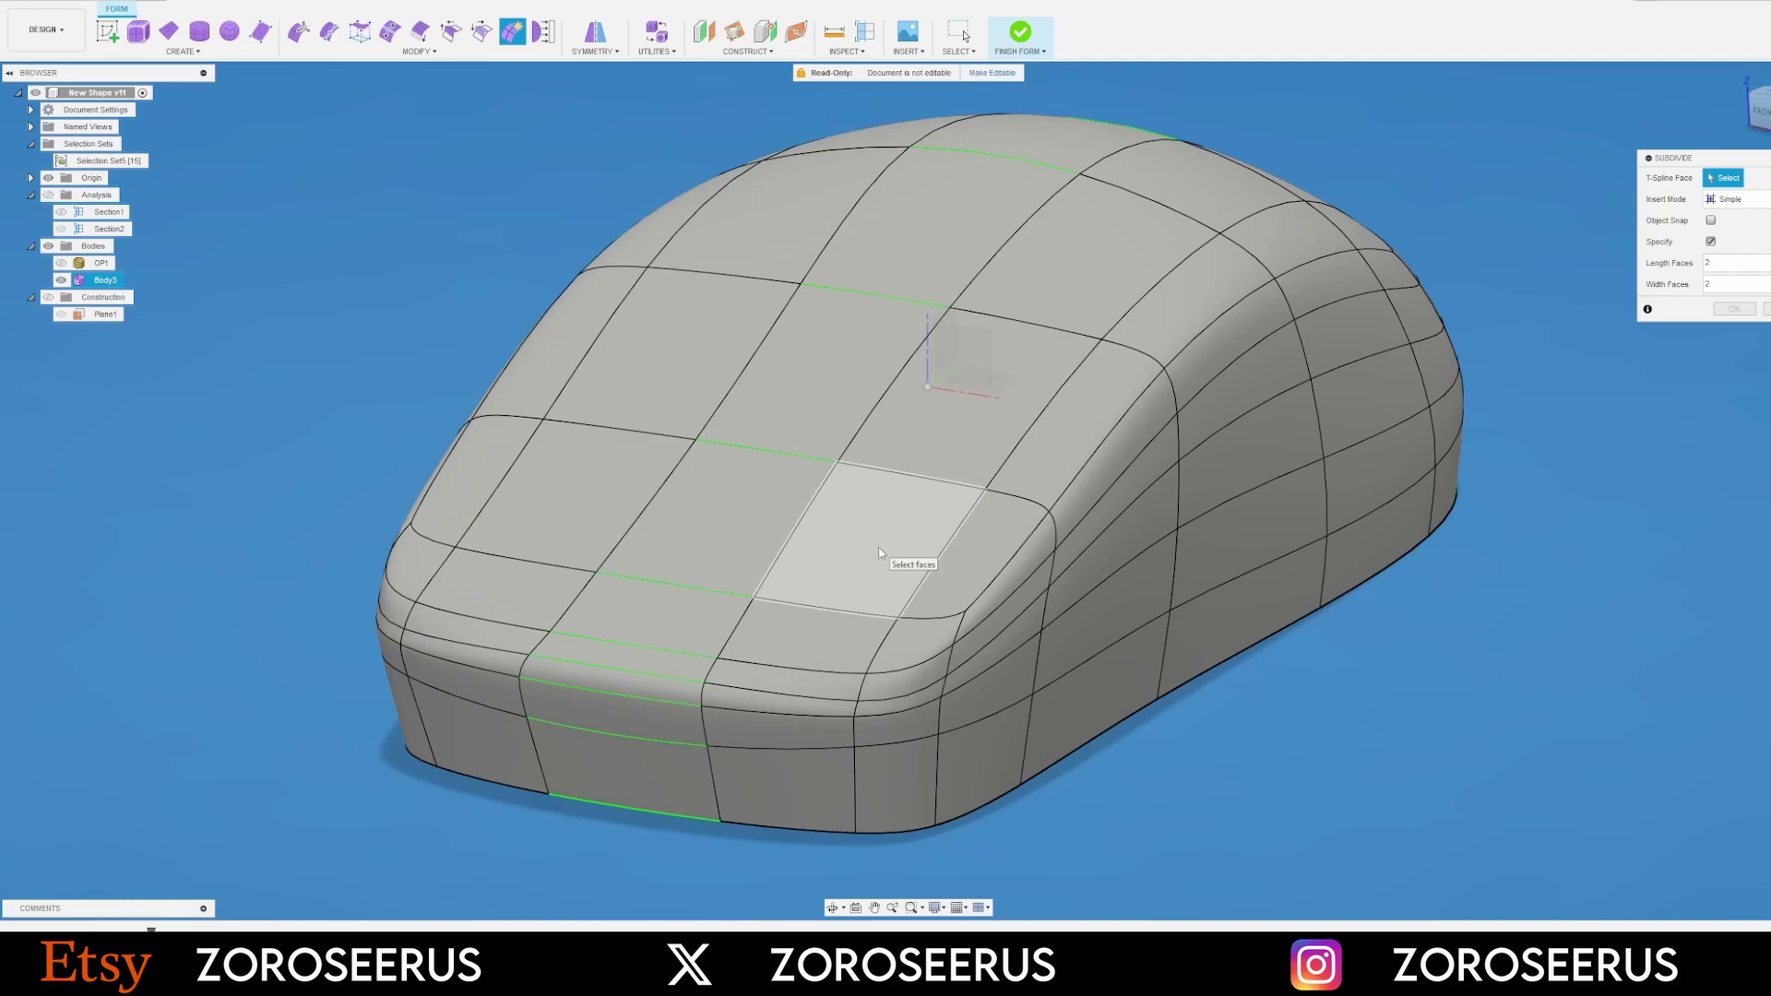
left_click(879, 552)
scroll(832, 575, "up", 3)
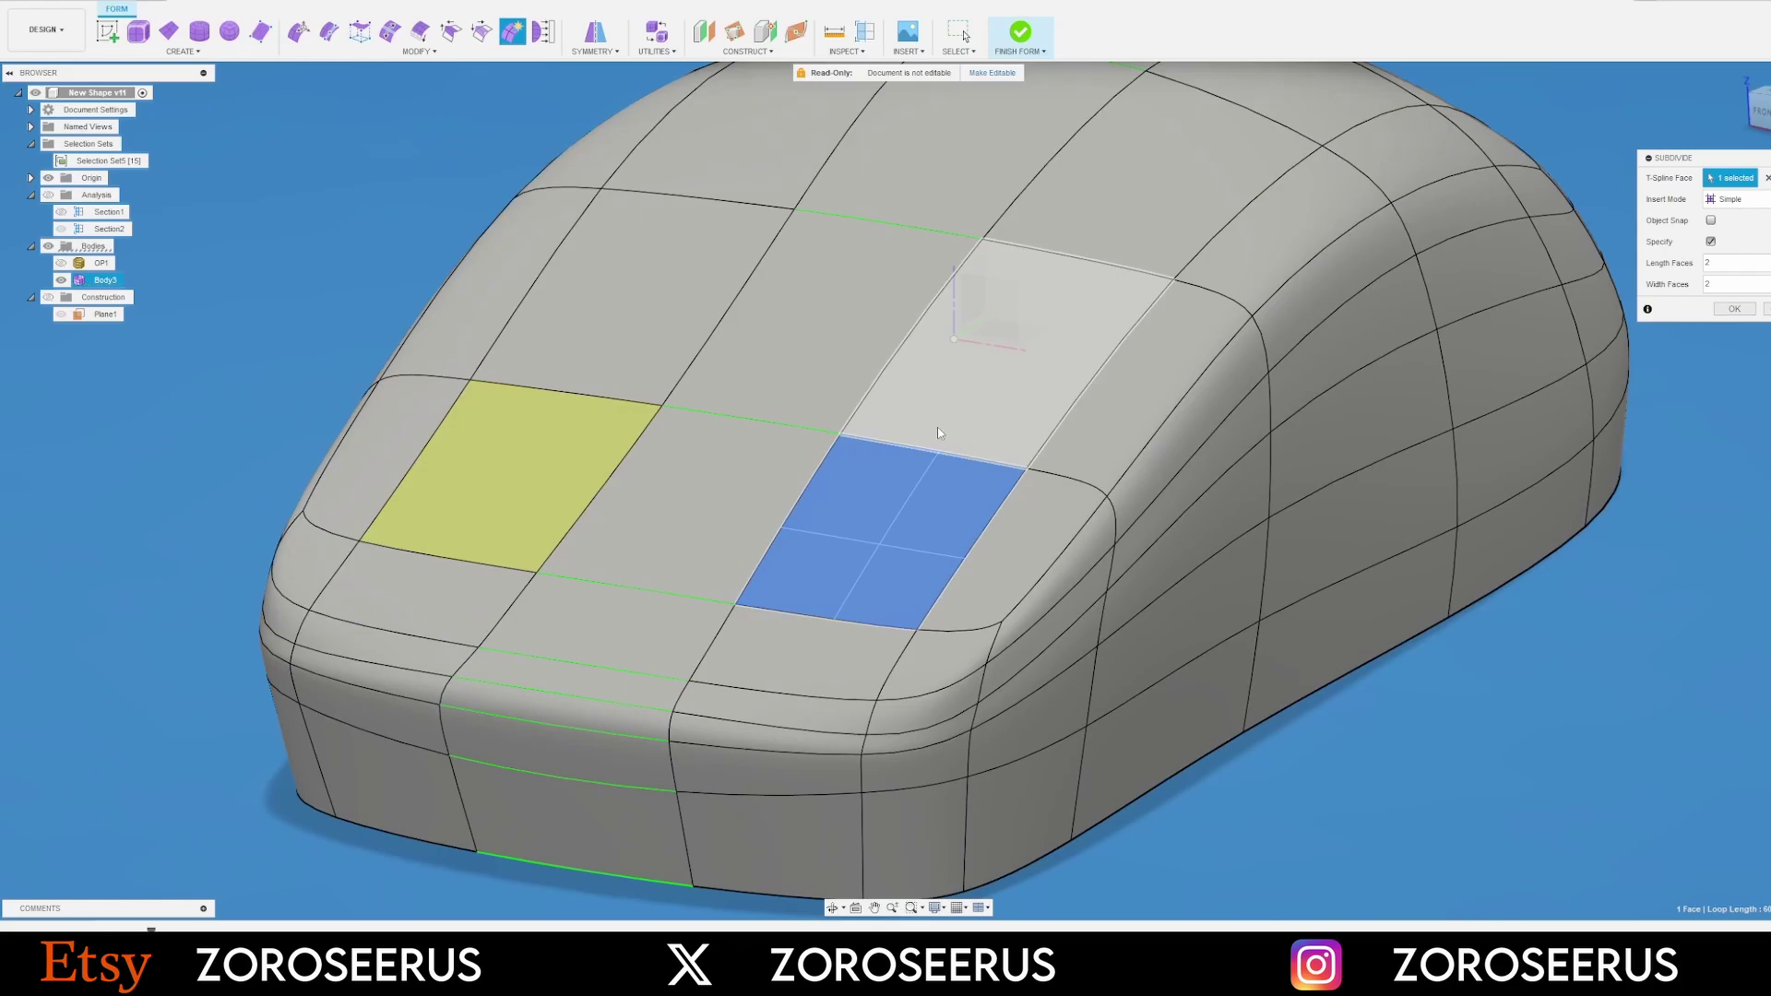
left_click(948, 425)
left_click(816, 651)
middle_click_drag(982, 404, 1061, 394, "shift")
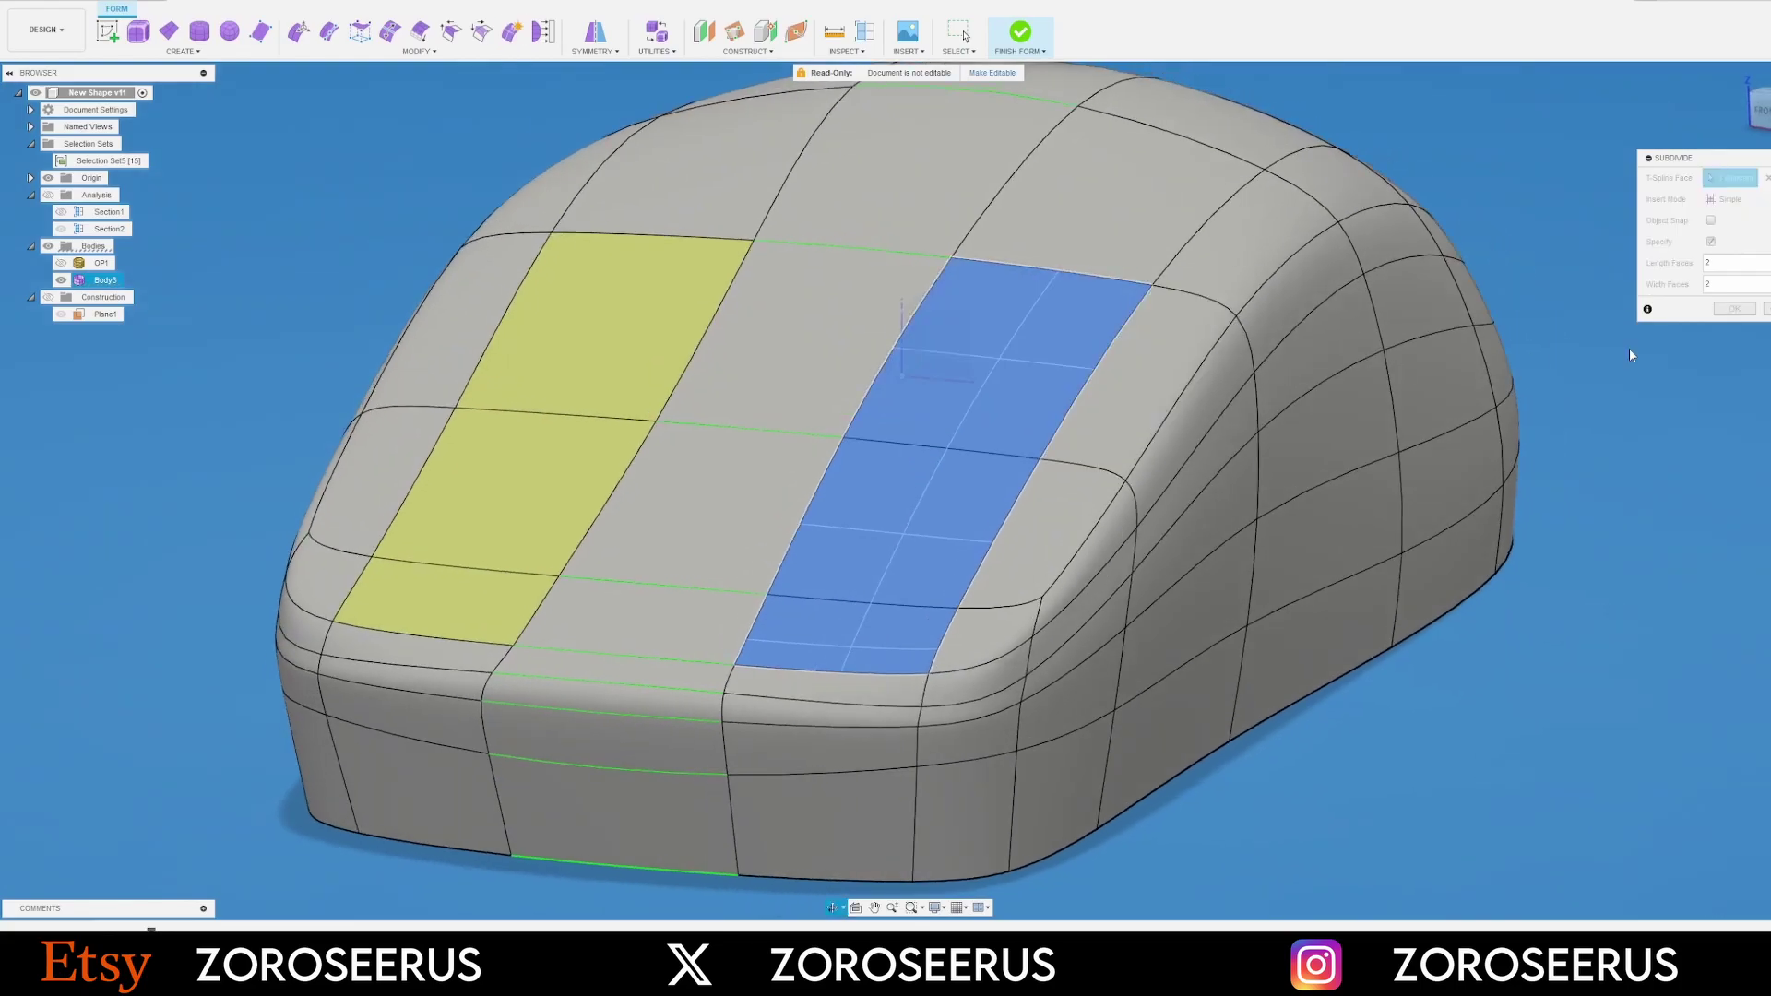
left_click(1712, 243)
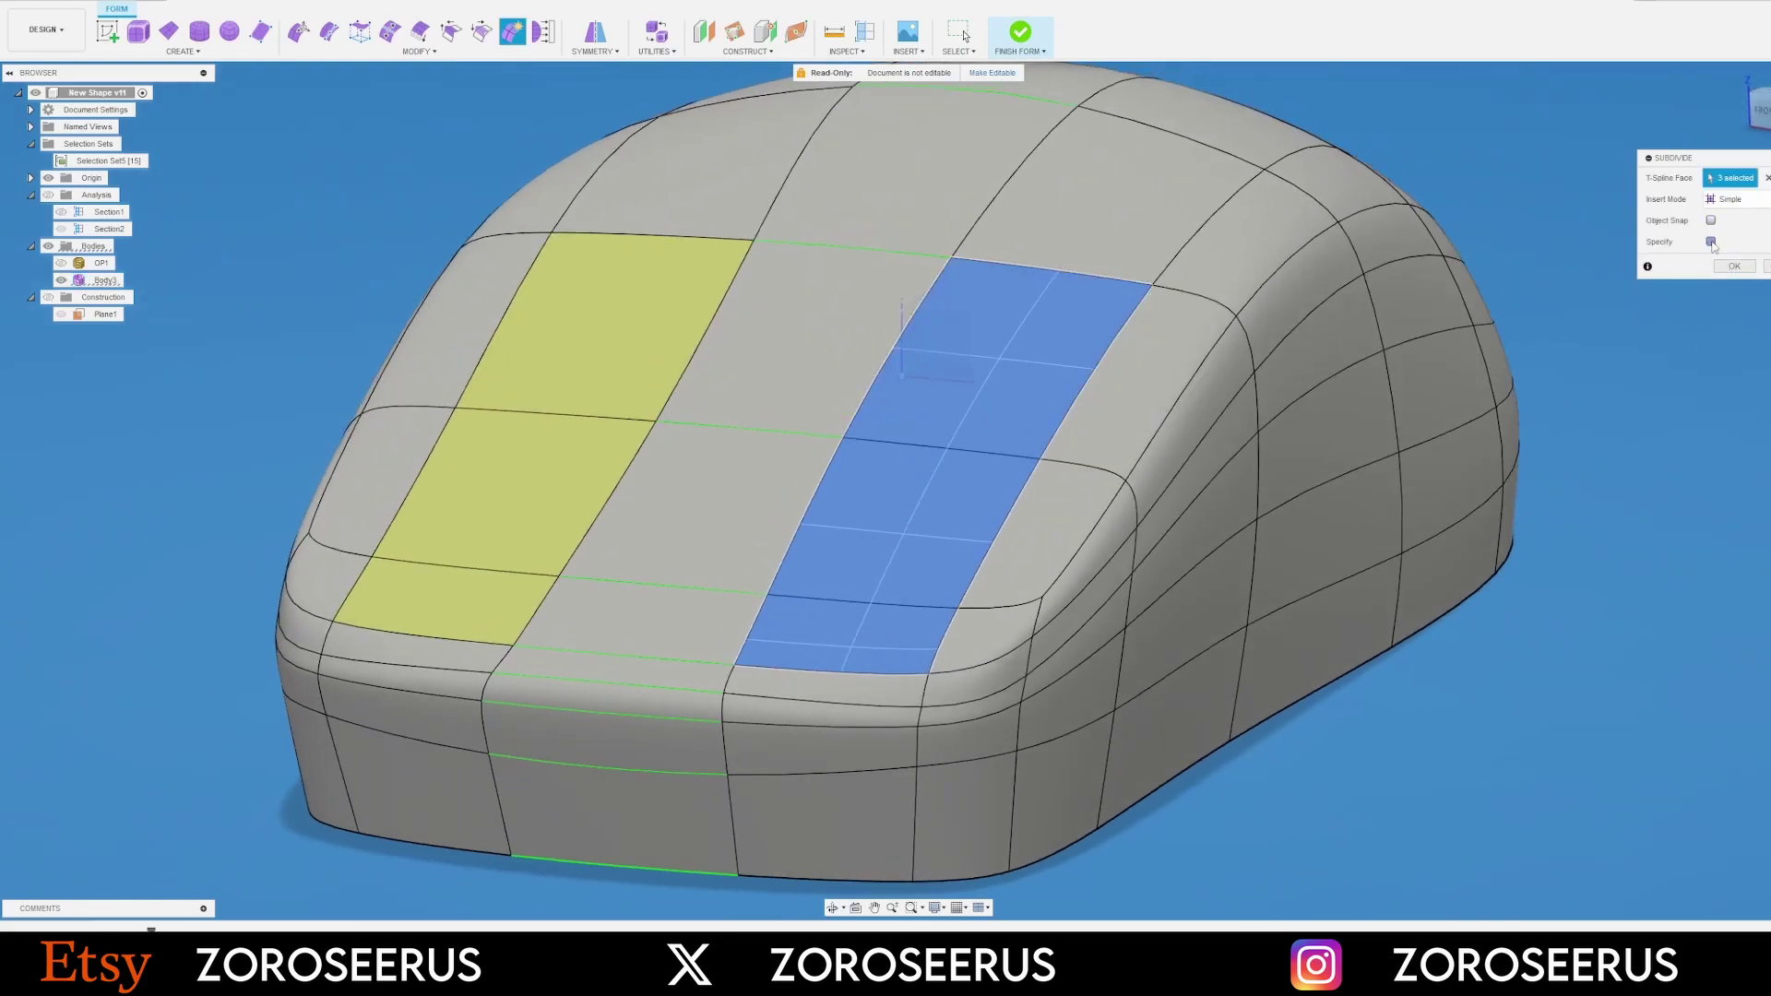
left_click(1712, 243)
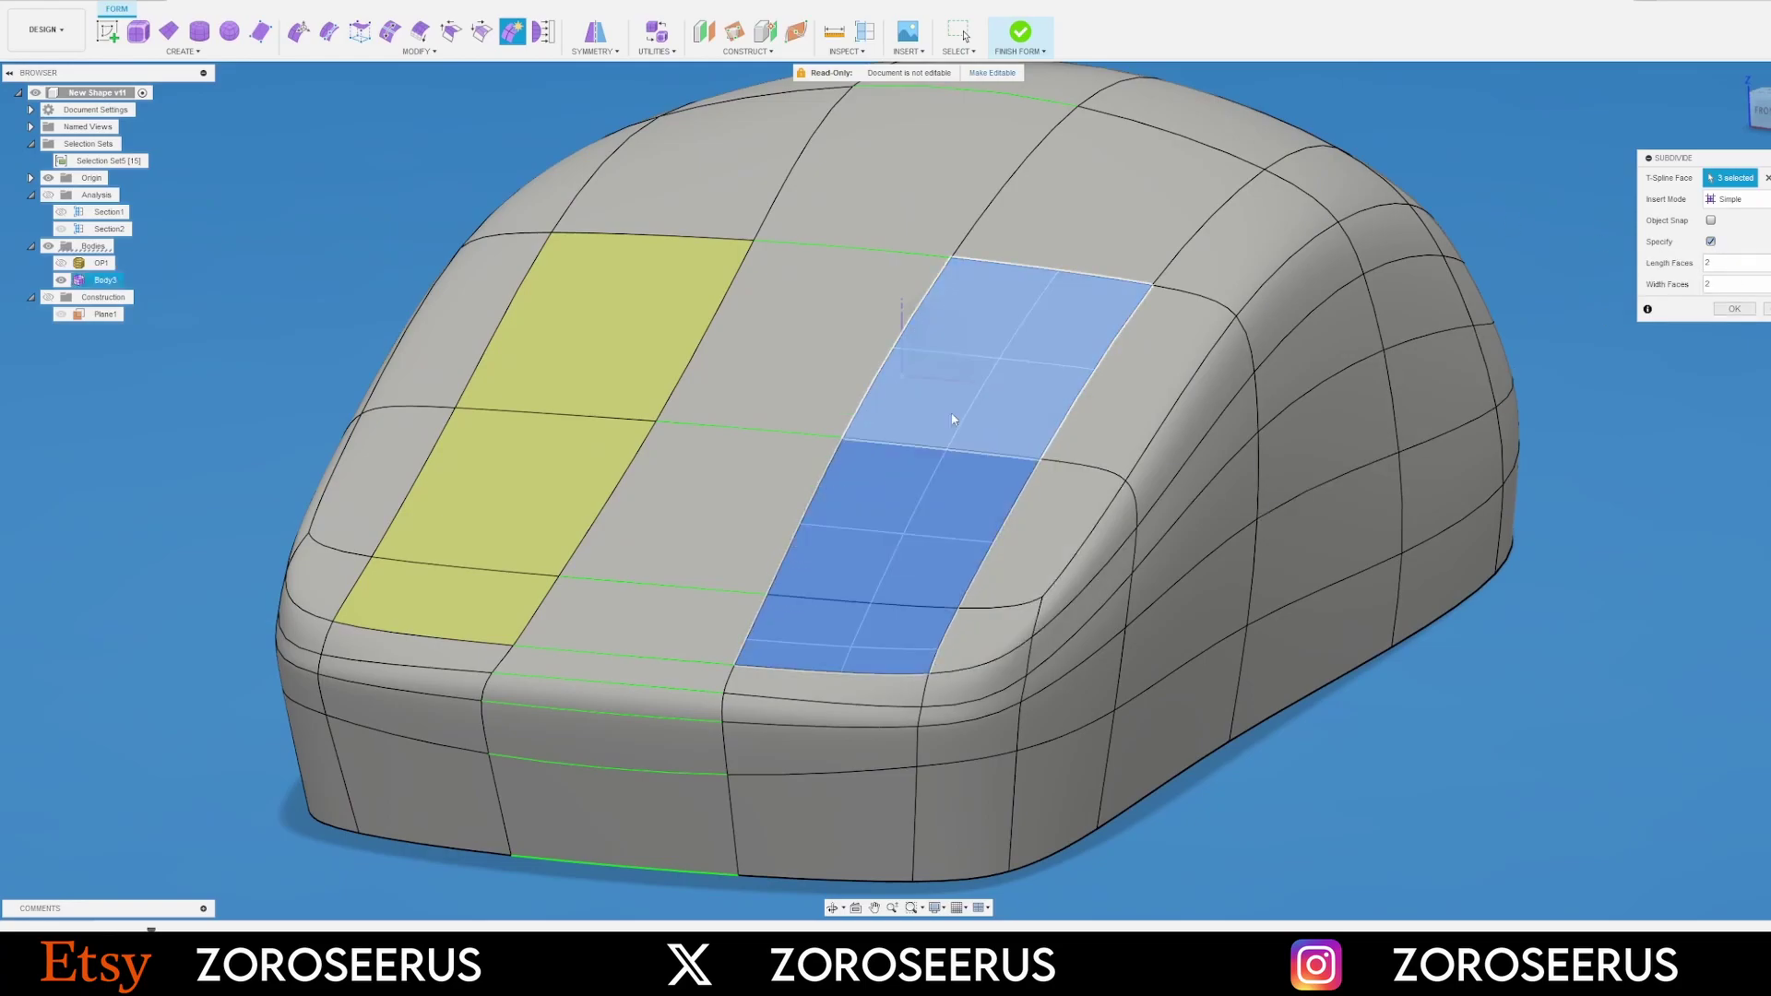
type("3")
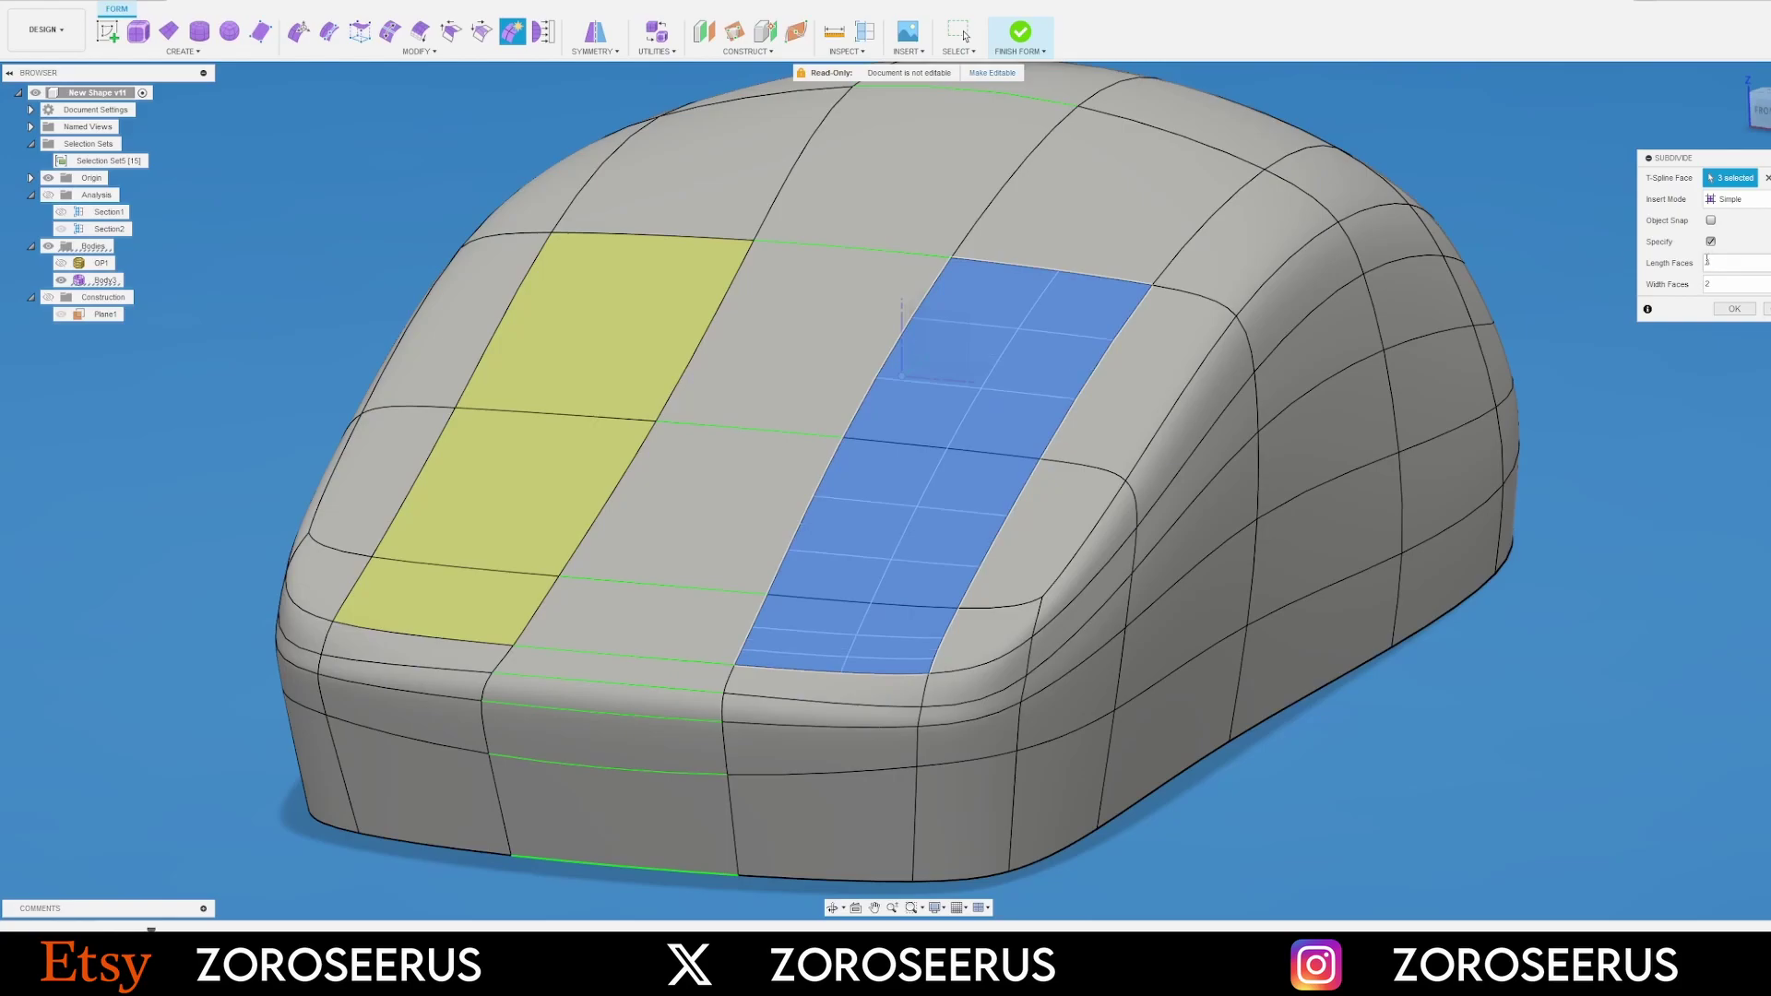
left_click(1732, 309)
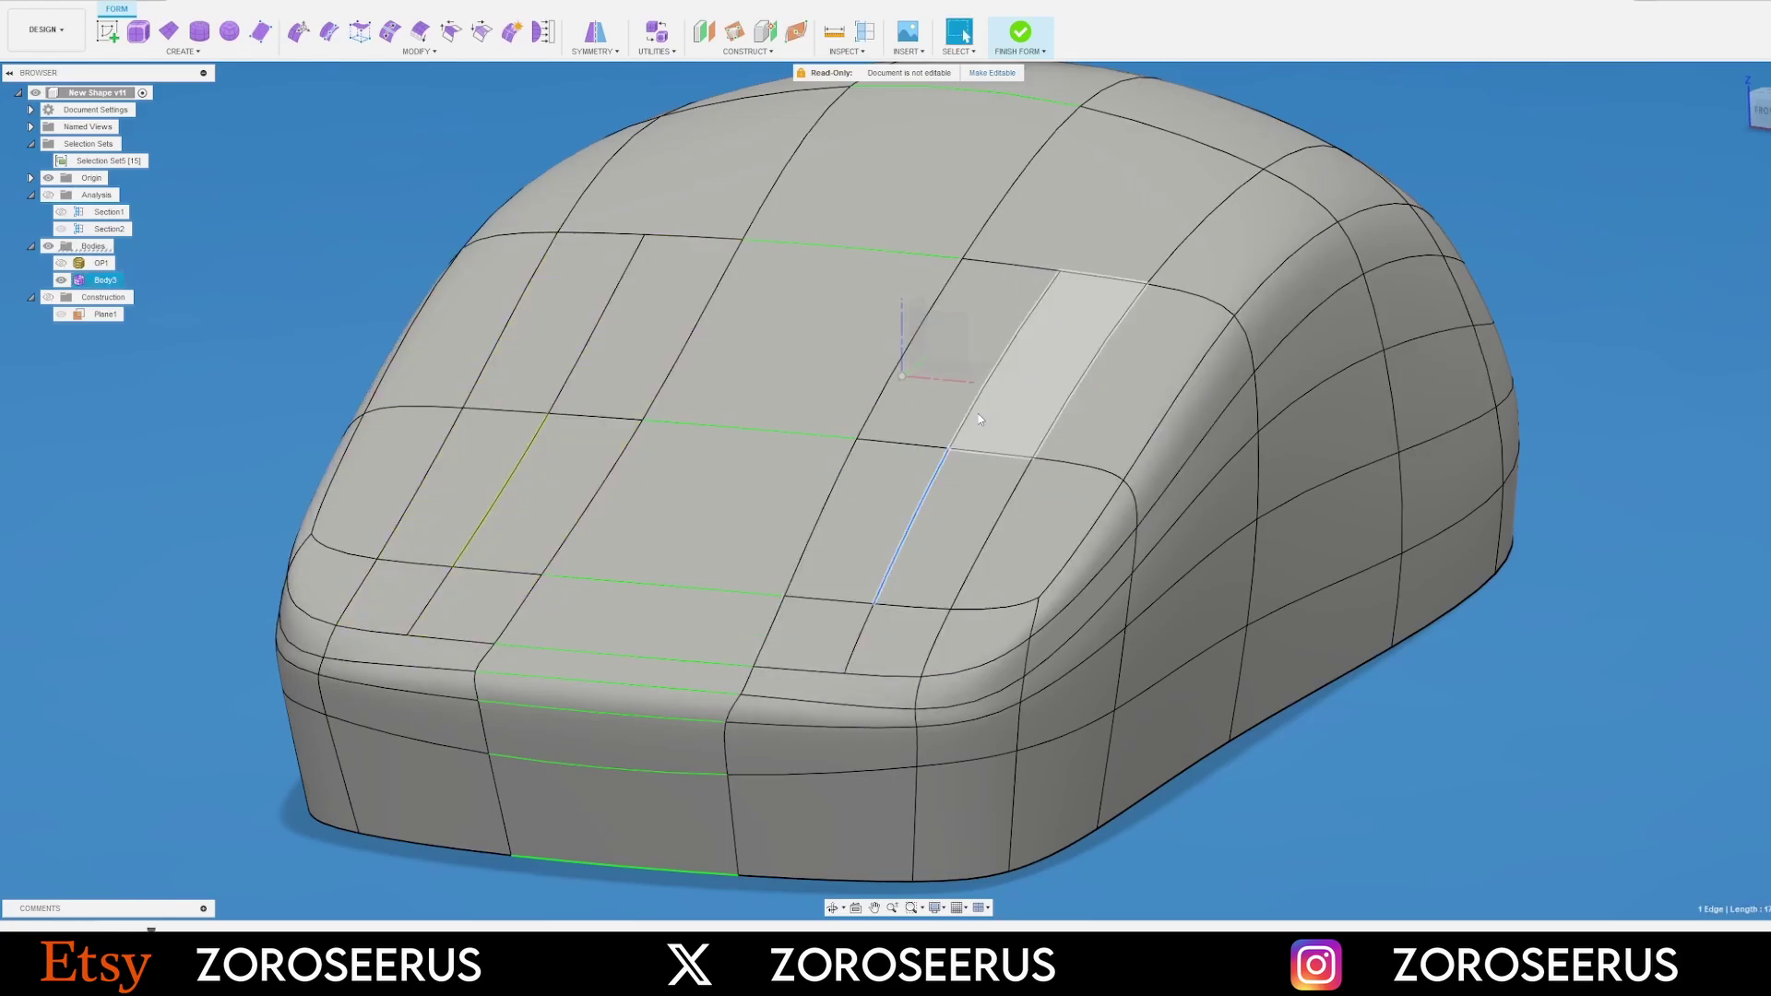
Lower the three new lengthwise edges on the front top surface with Edit Form to form a shallow groove
left_click(970, 412, "ctrl")
left_click(861, 634, "ctrl")
left_click(298, 33)
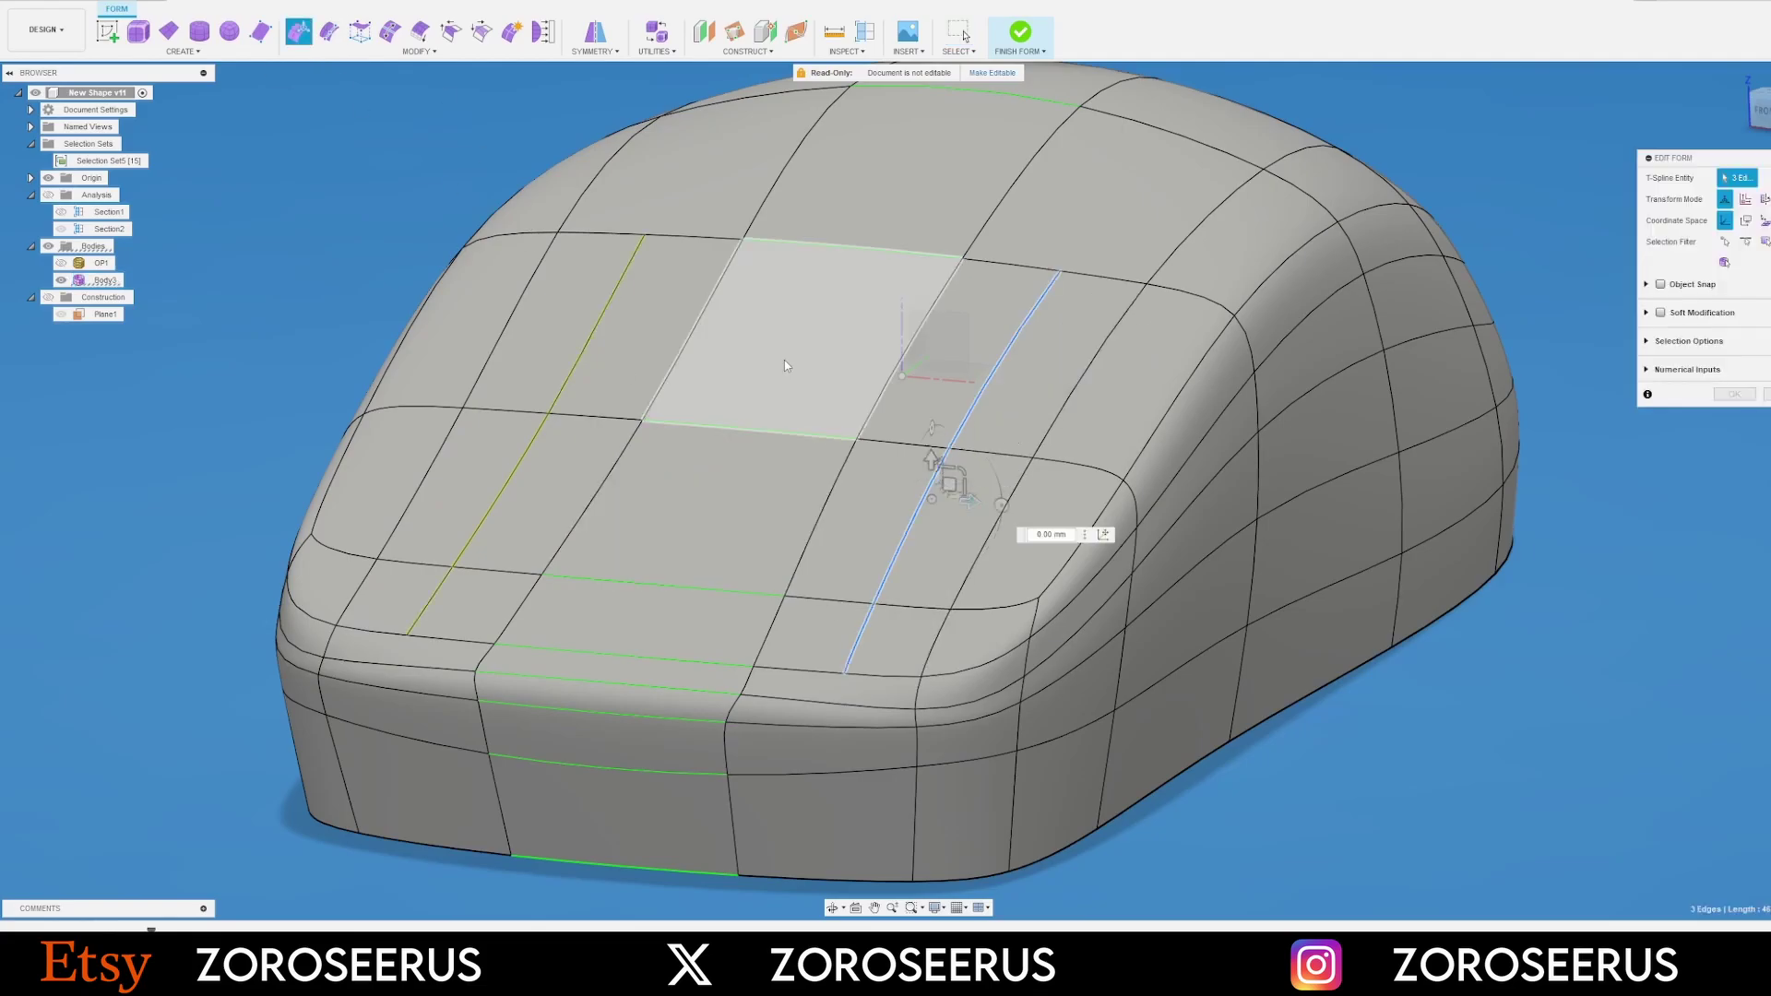
scroll(871, 498, "up", 3)
middle_click_drag(885, 498, 847, 496, "shift")
left_click_drag(894, 433, 901, 490)
key("Return")
scroll(932, 517, "down", 3)
middle_click_drag(978, 475, 1143, 231, "shift")
left_click(1413, 202)
scroll(1257, 259, "up", 3)
middle_click_drag(1254, 260, 1043, 489, "shift")
scroll(1044, 497, "down", 5)
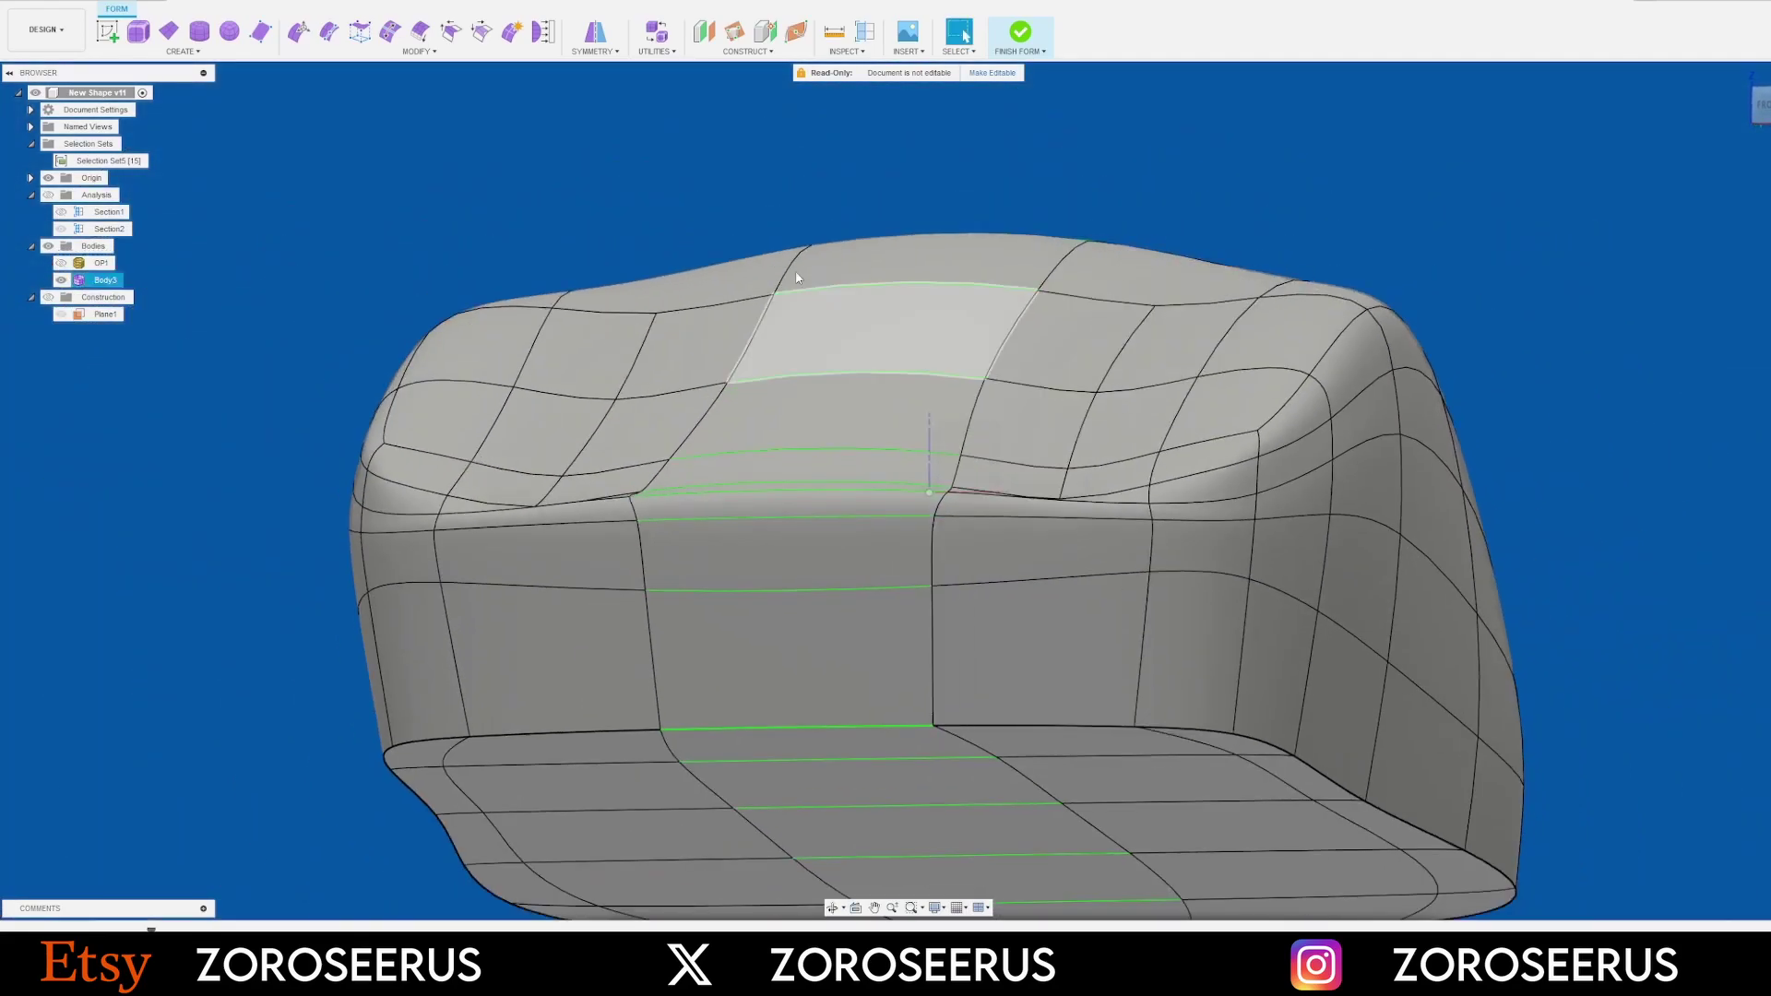
Raise the three lengthwise groove edges on the front top surface by 0.50 mm with Edit Form
left_click(299, 32)
scroll(1065, 484, "up", 3)
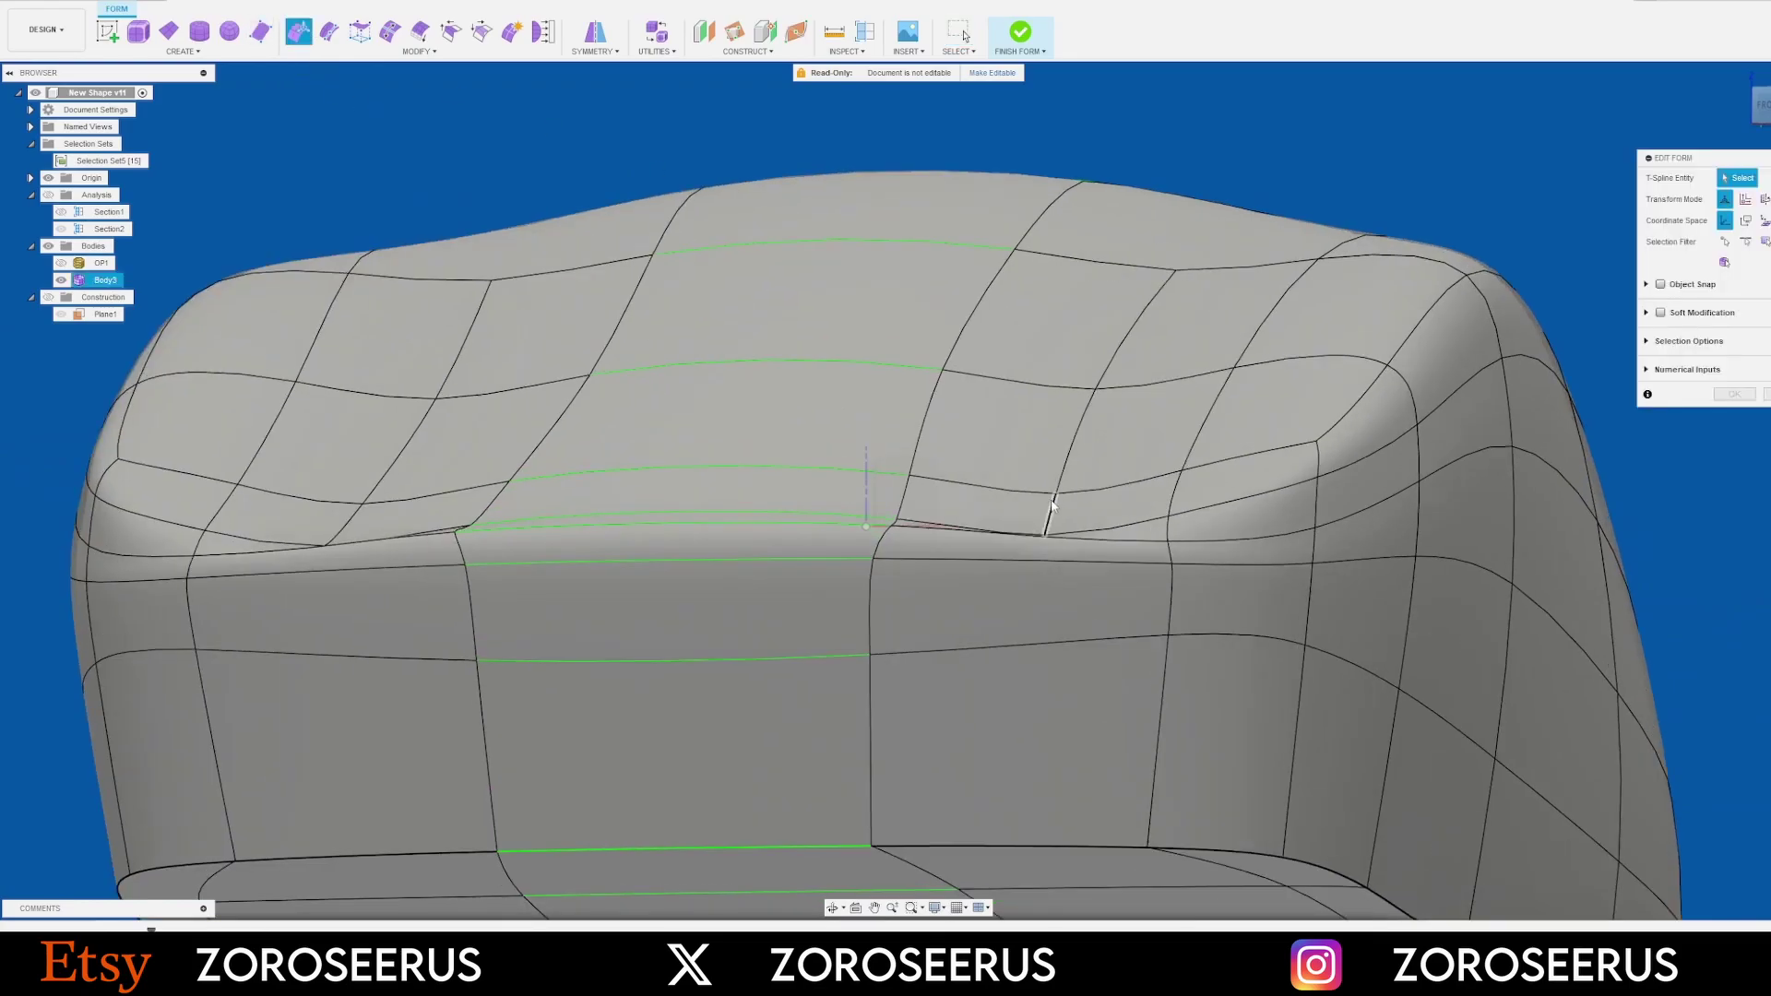
double_click(1052, 504)
scroll(1079, 410, "up", 3)
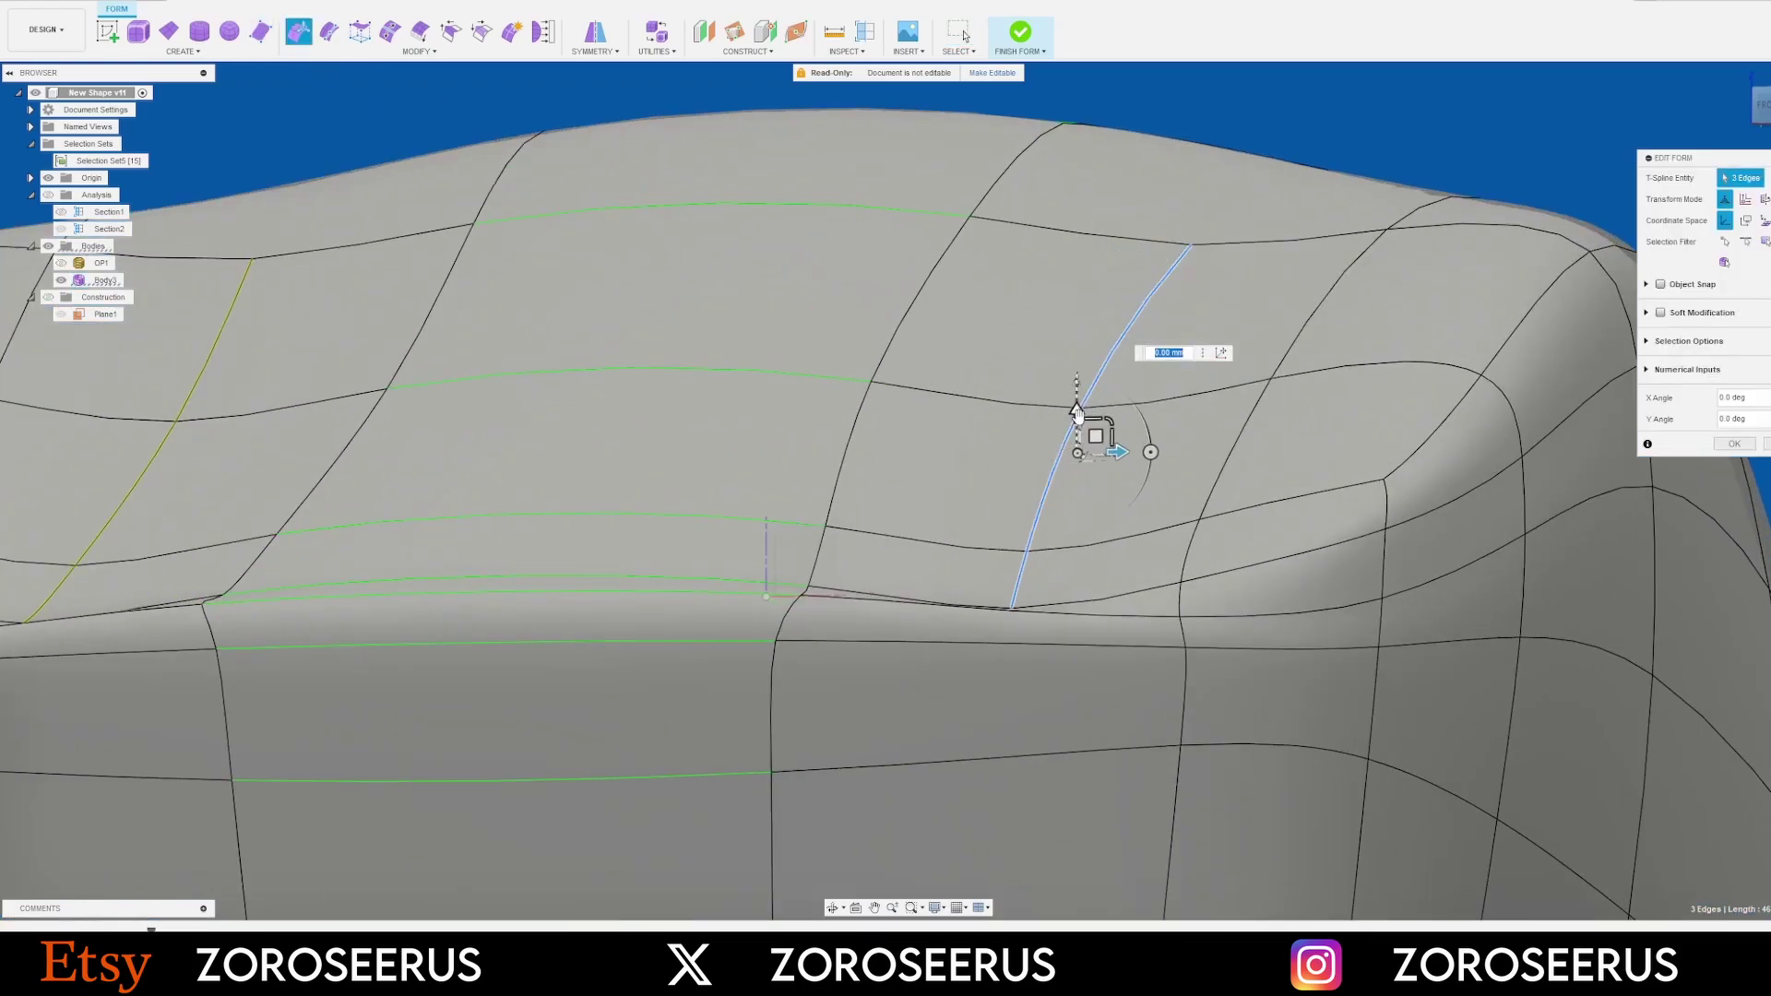
left_click_drag(1076, 410, 1076, 400)
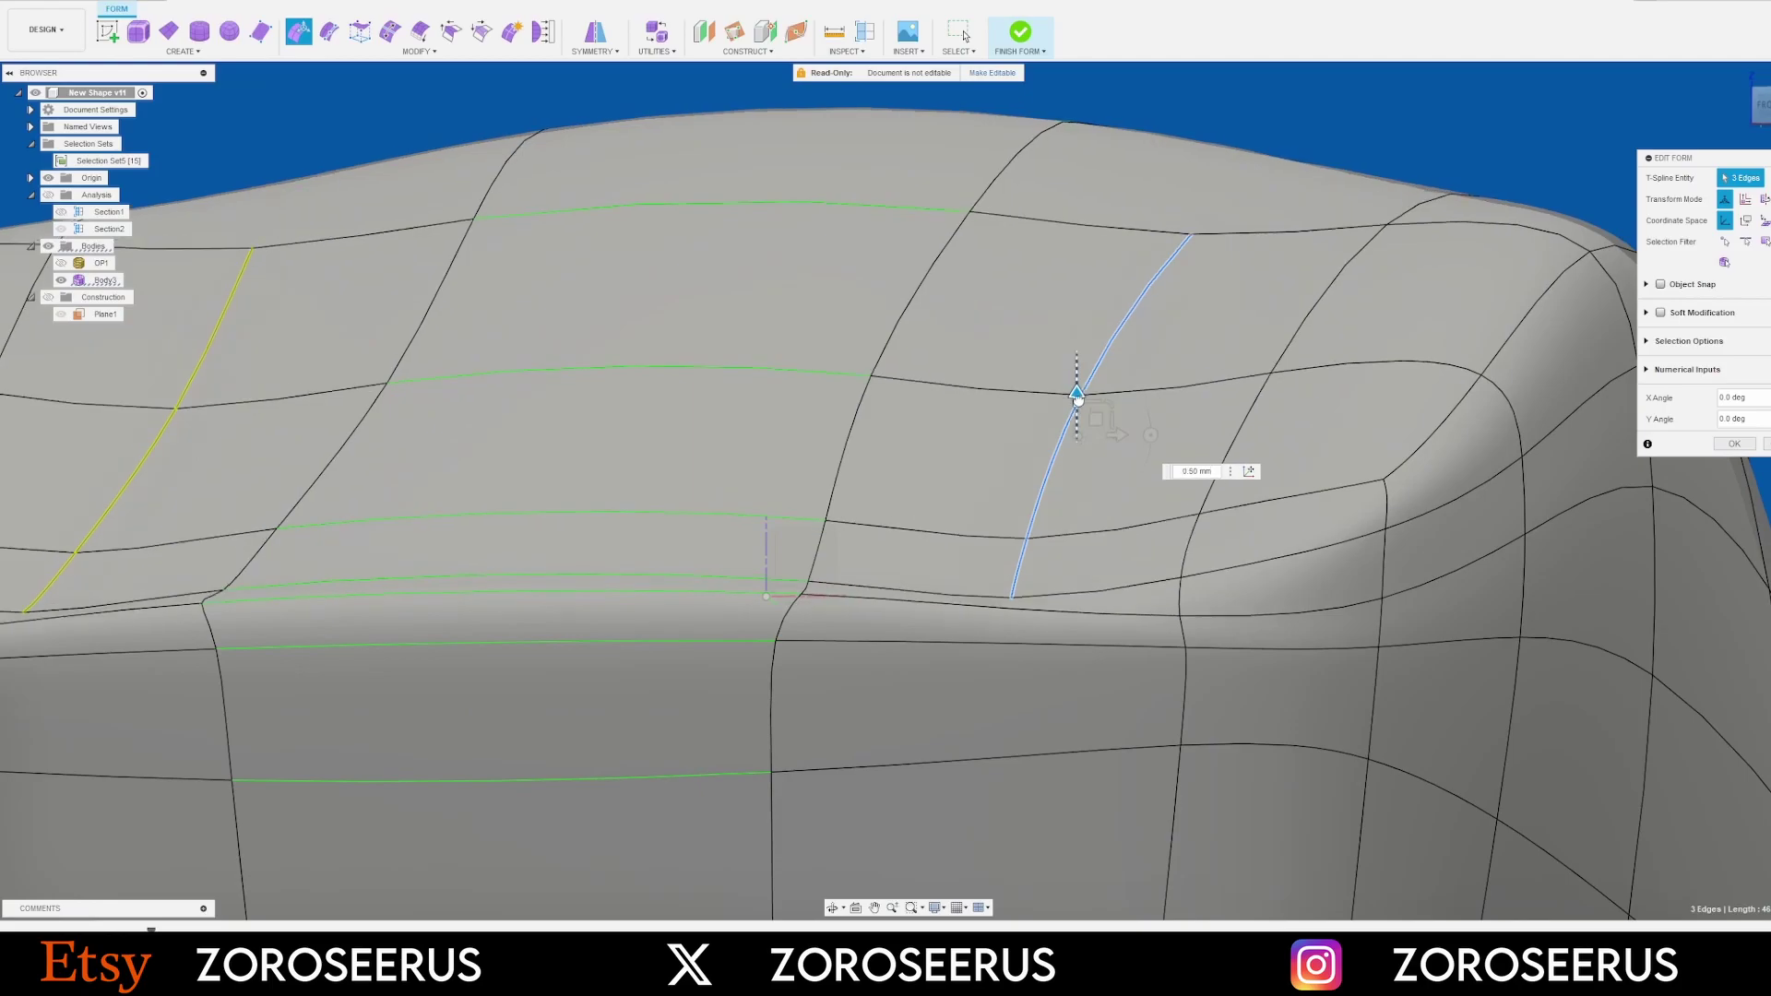
key("Return")
scroll(1107, 364, "down", 3)
left_click(1337, 268)
middle_click_drag(1254, 317, 1084, 457, "shift")
scroll(1084, 457, "down", 2)
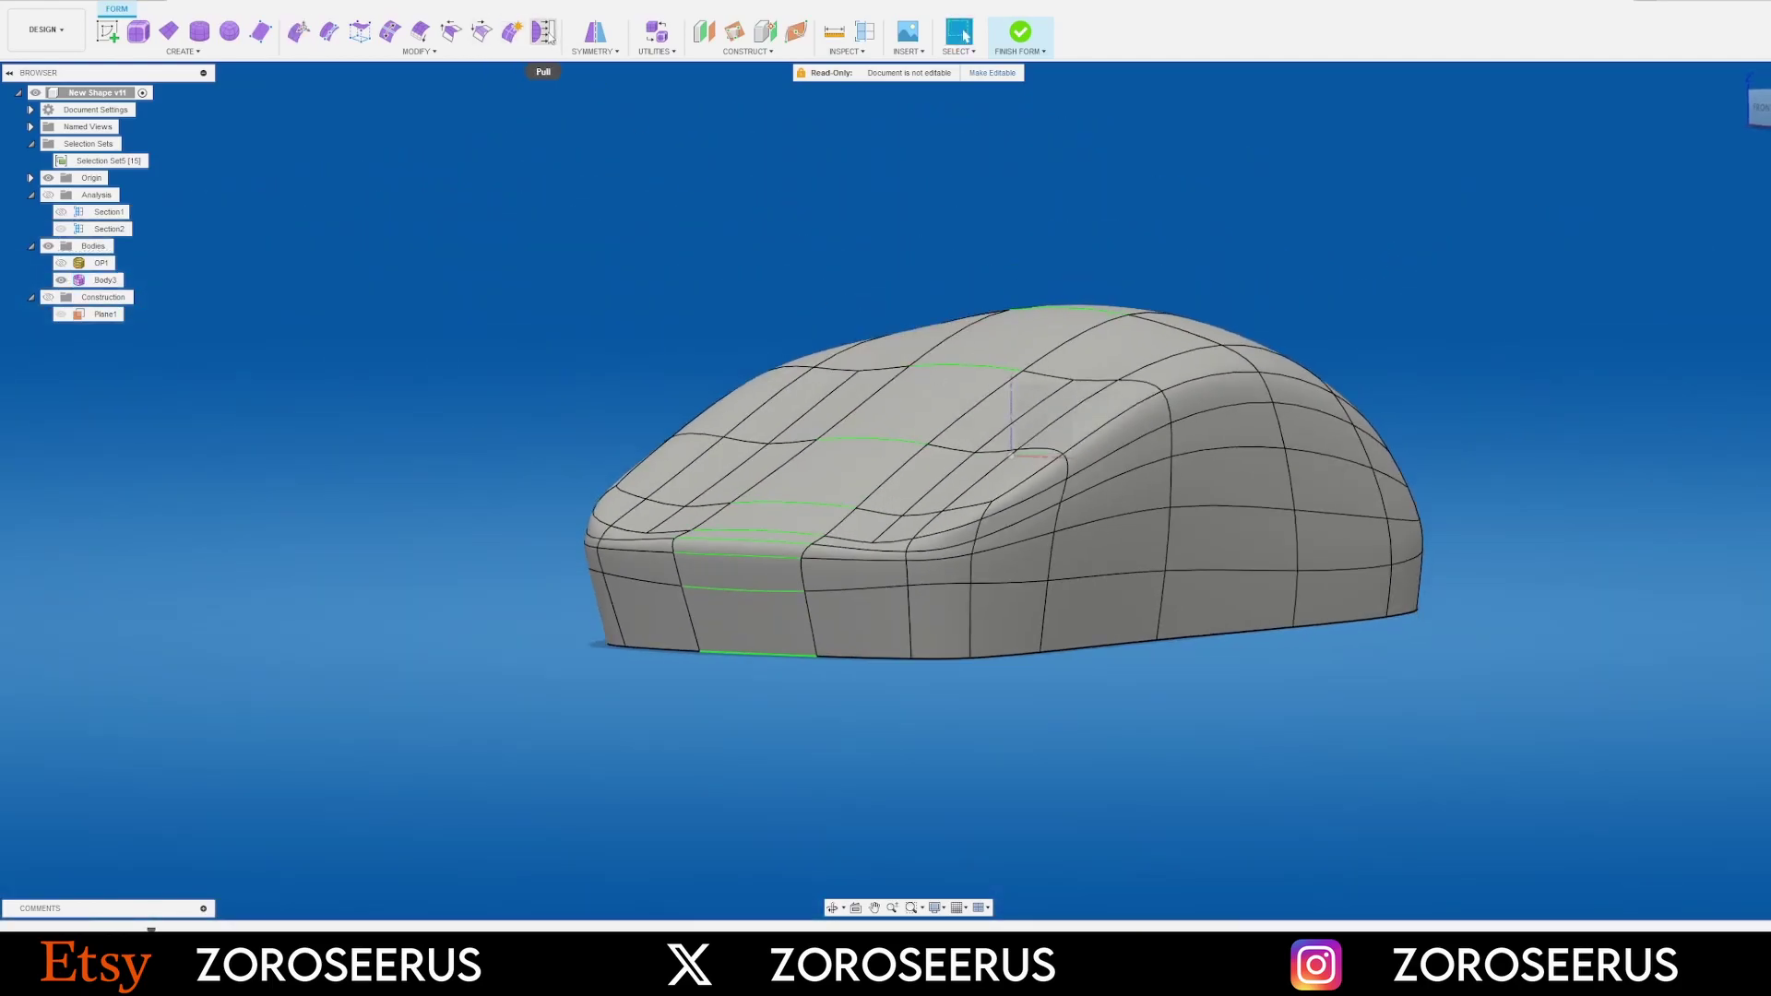
left_click(61, 263)
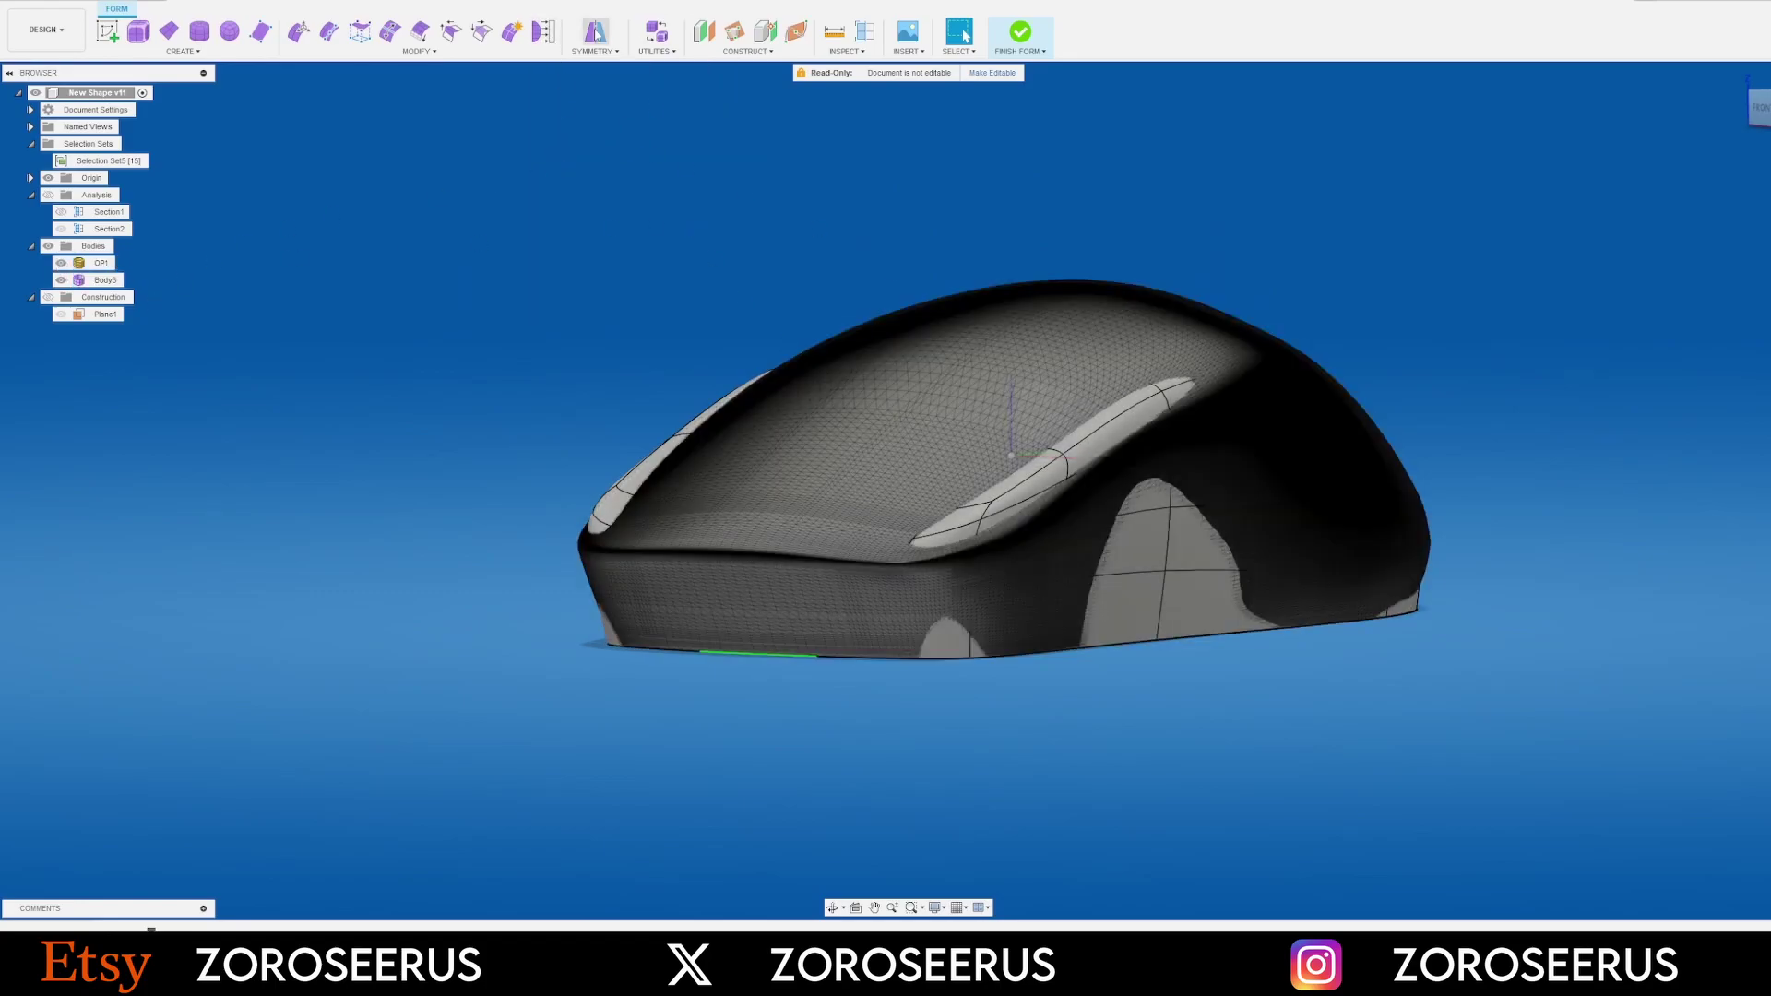
left_click(541, 35)
middle_click_drag(1035, 214, 961, 387, "shift")
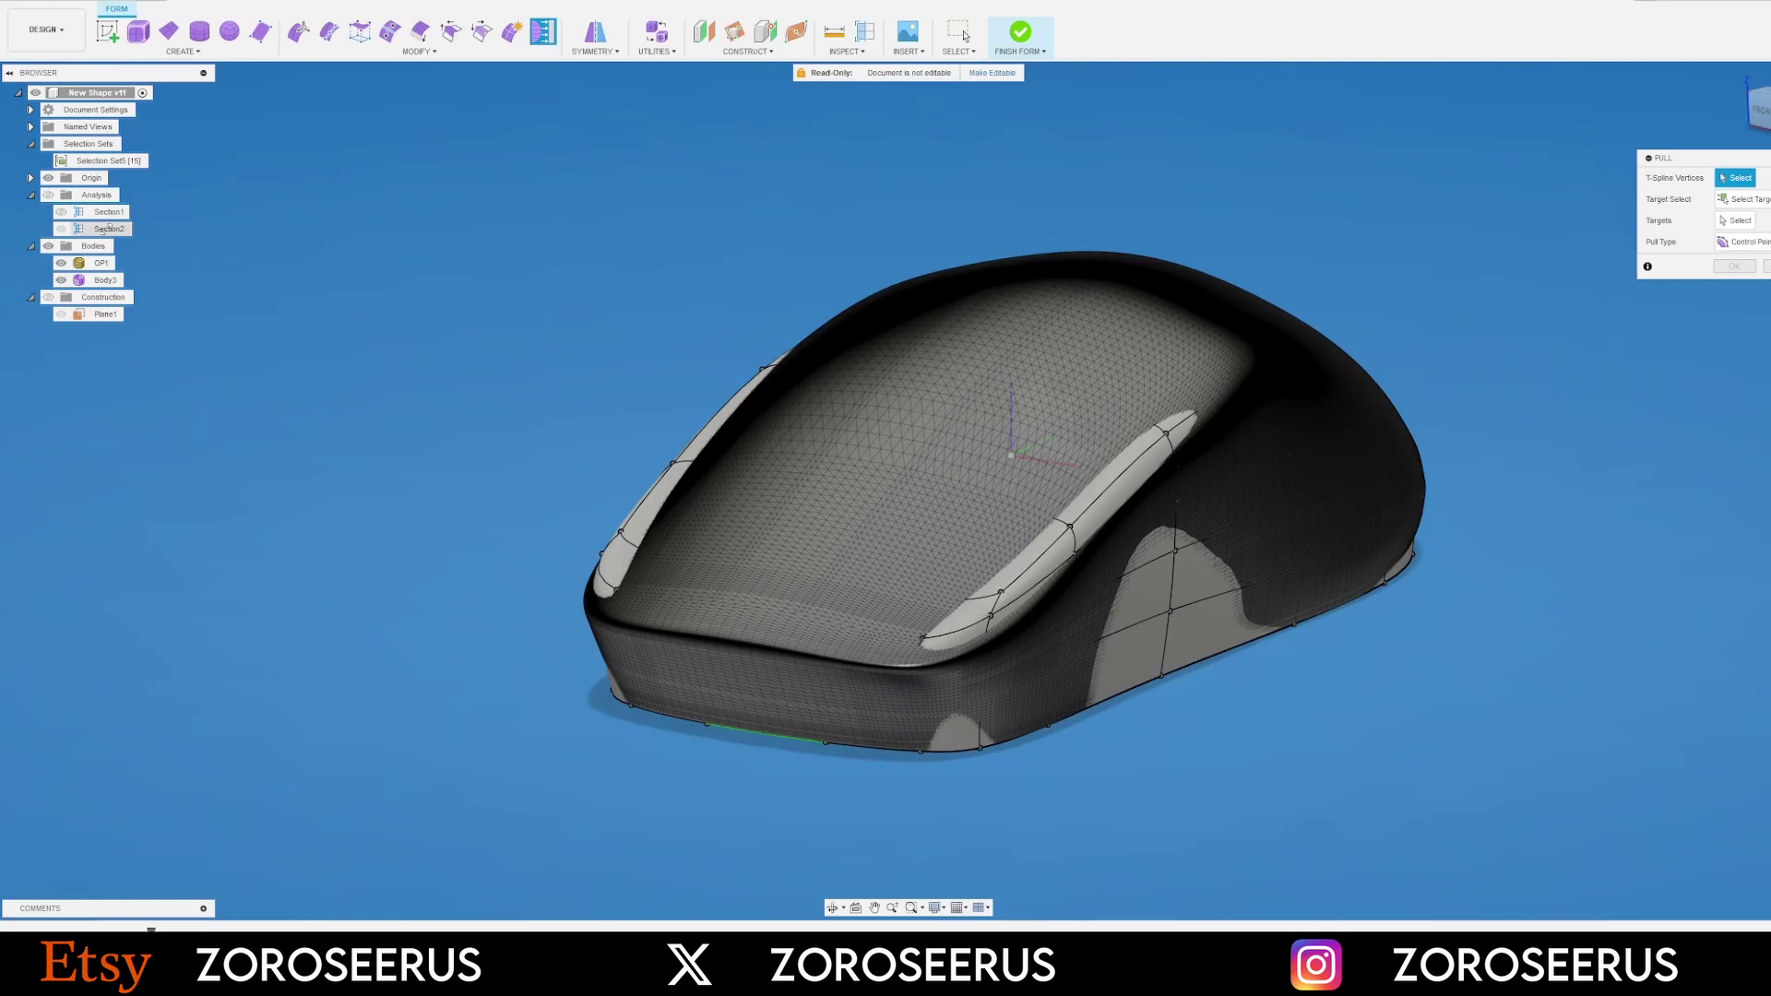
left_click(61, 263)
scroll(963, 430, "up", 5)
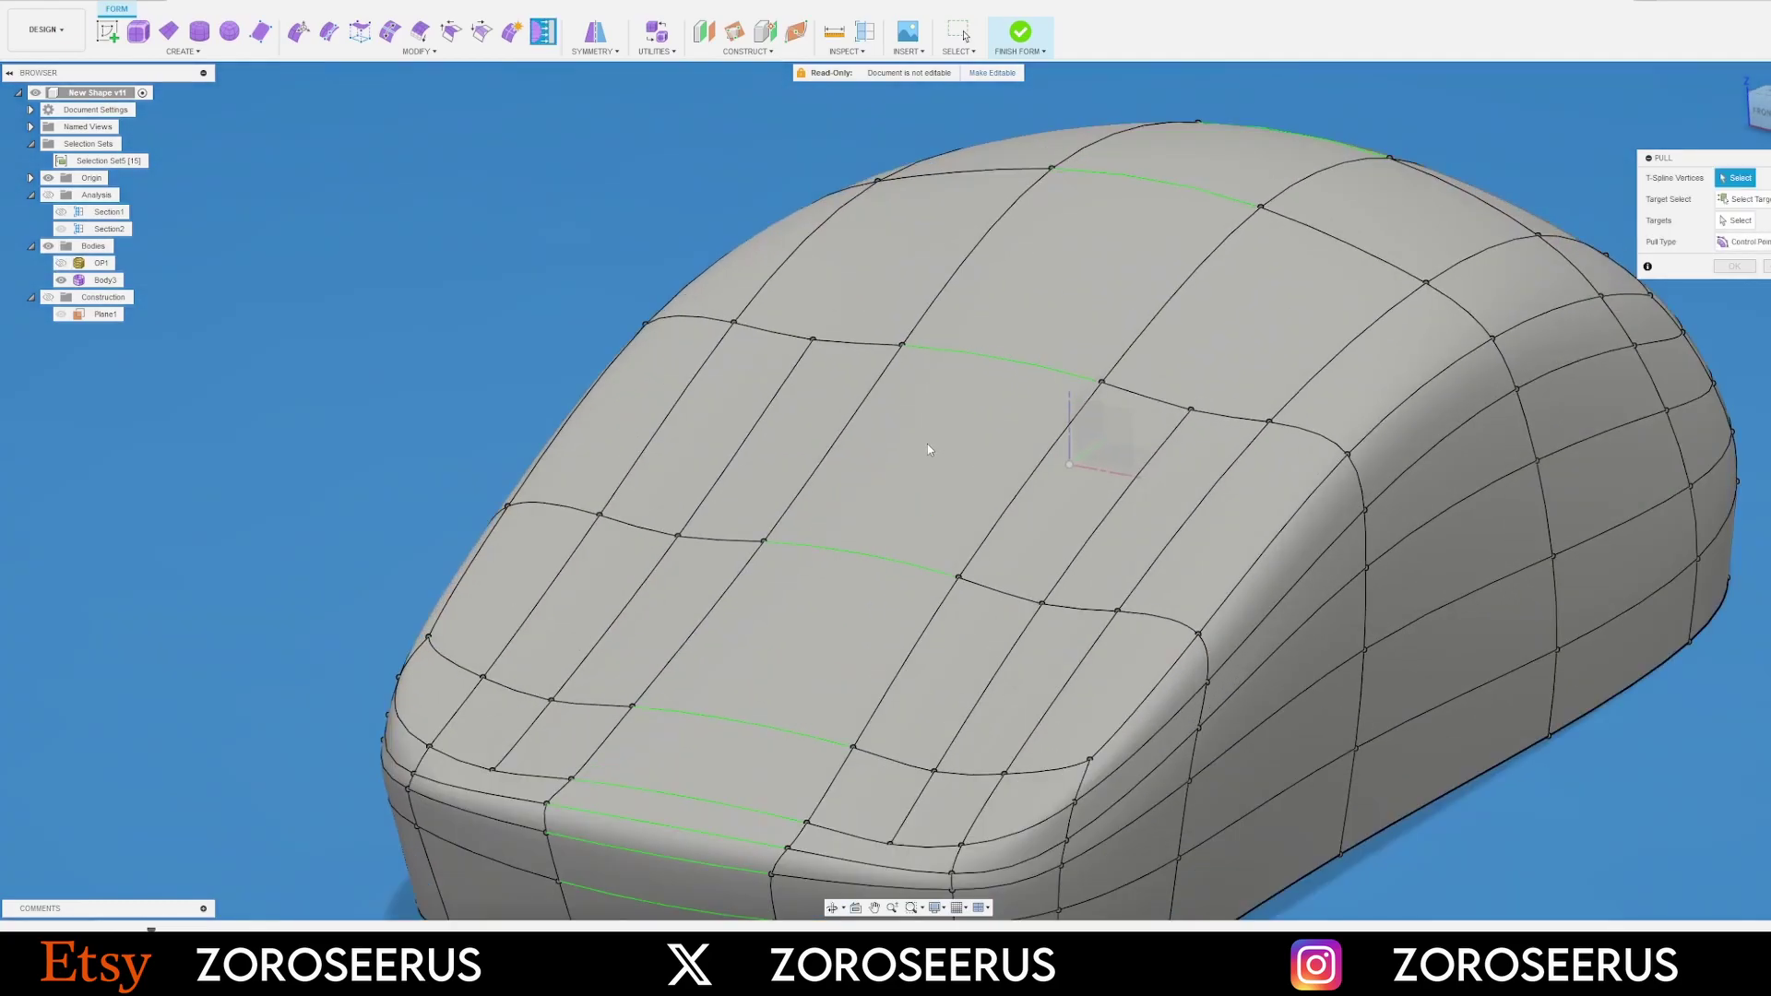
left_click(1767, 267)
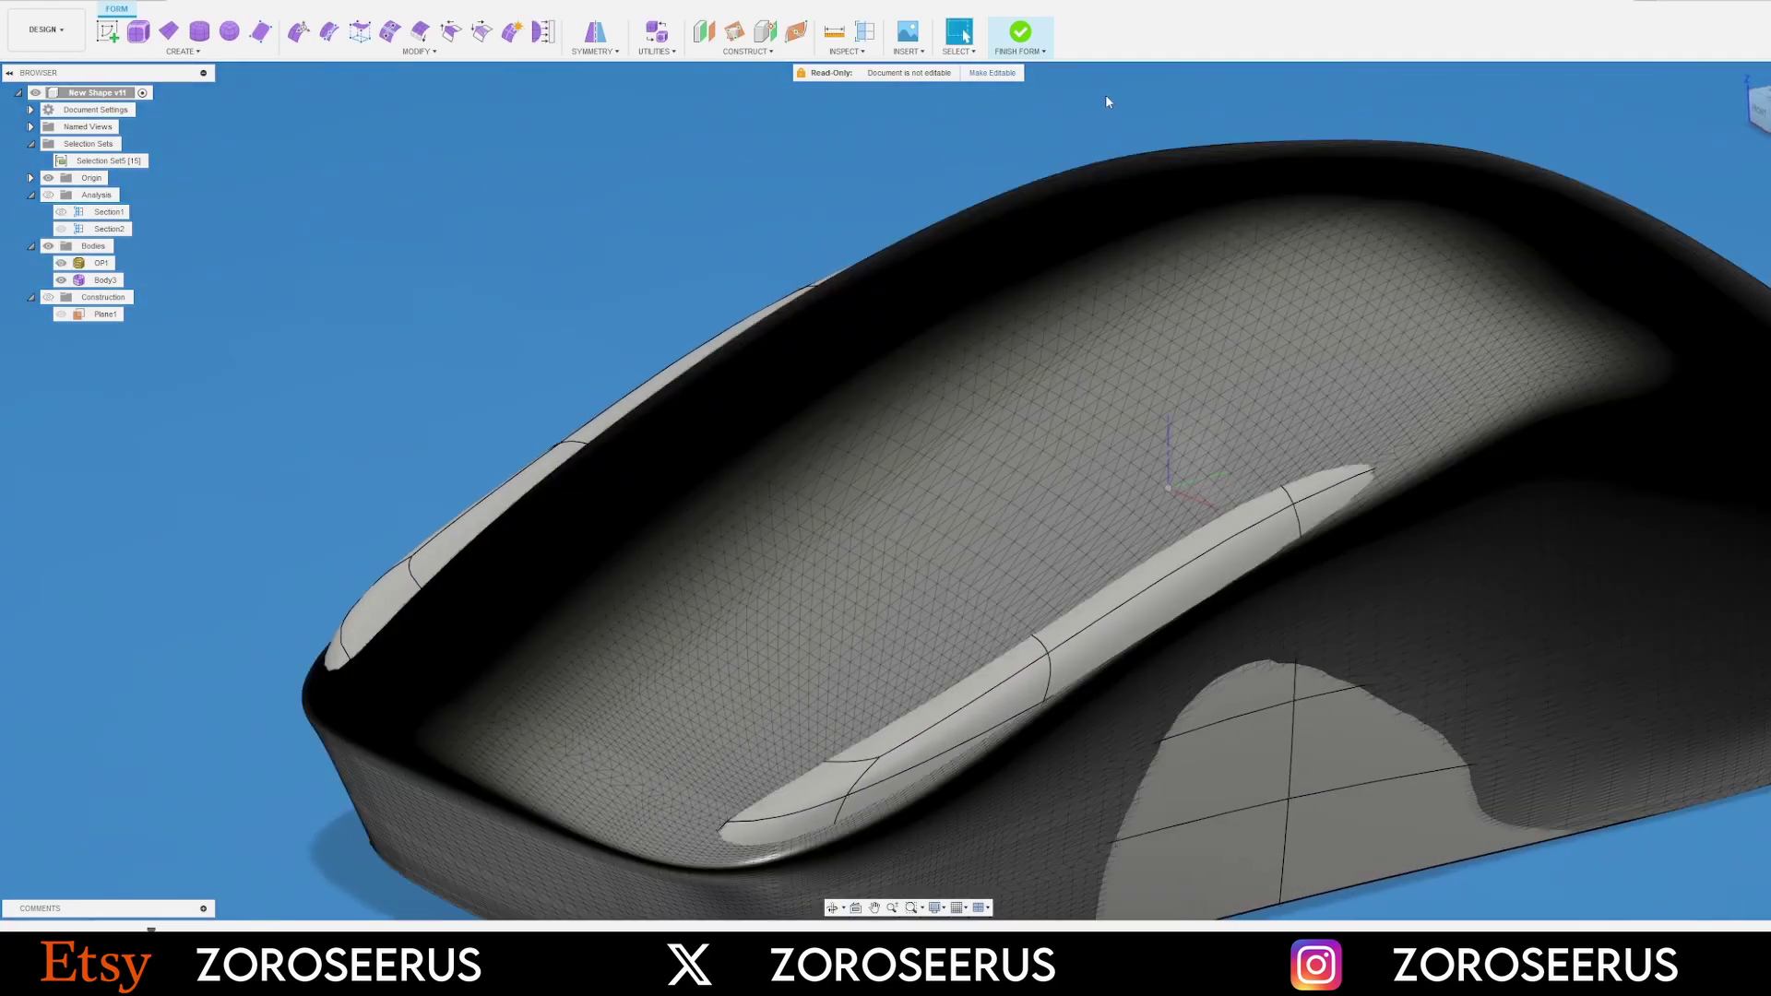
left_click(61, 263)
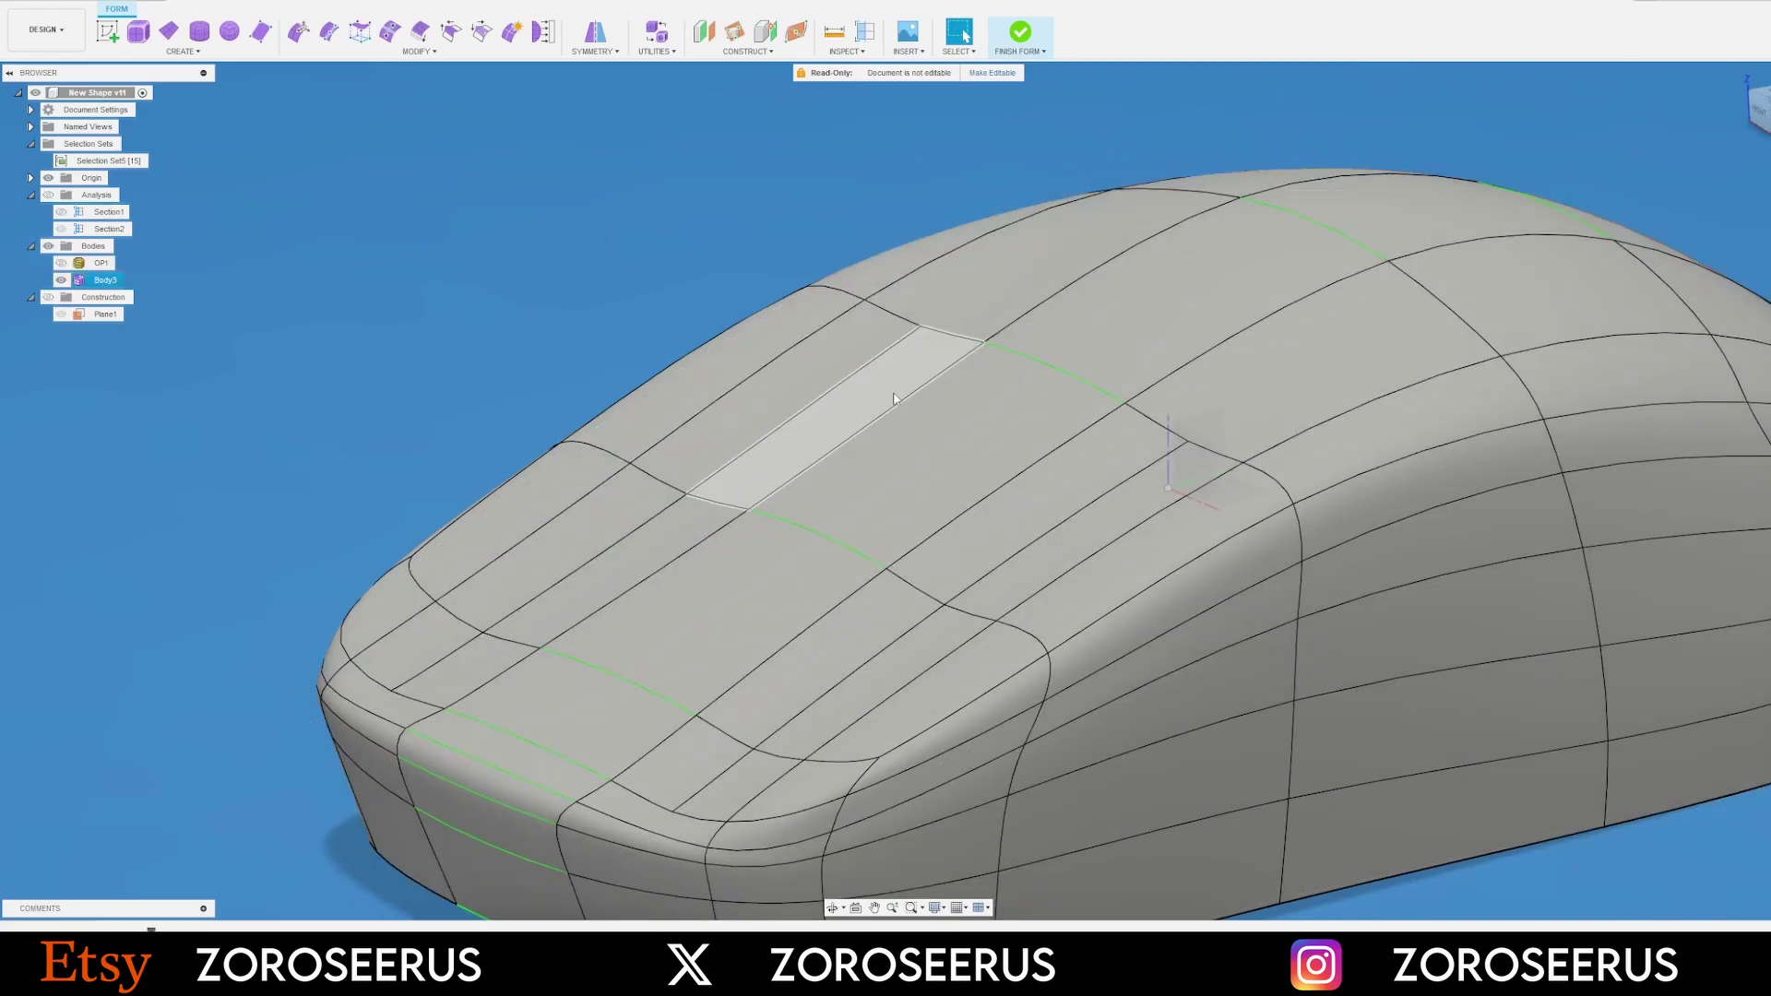
Show the OP1 body and start a Pull on the vertices of two neighbouring centre faces on the hump
left_click(931, 451)
left_click(1160, 334, "shift")
middle_click_drag(1033, 420, 1106, 333, "shift")
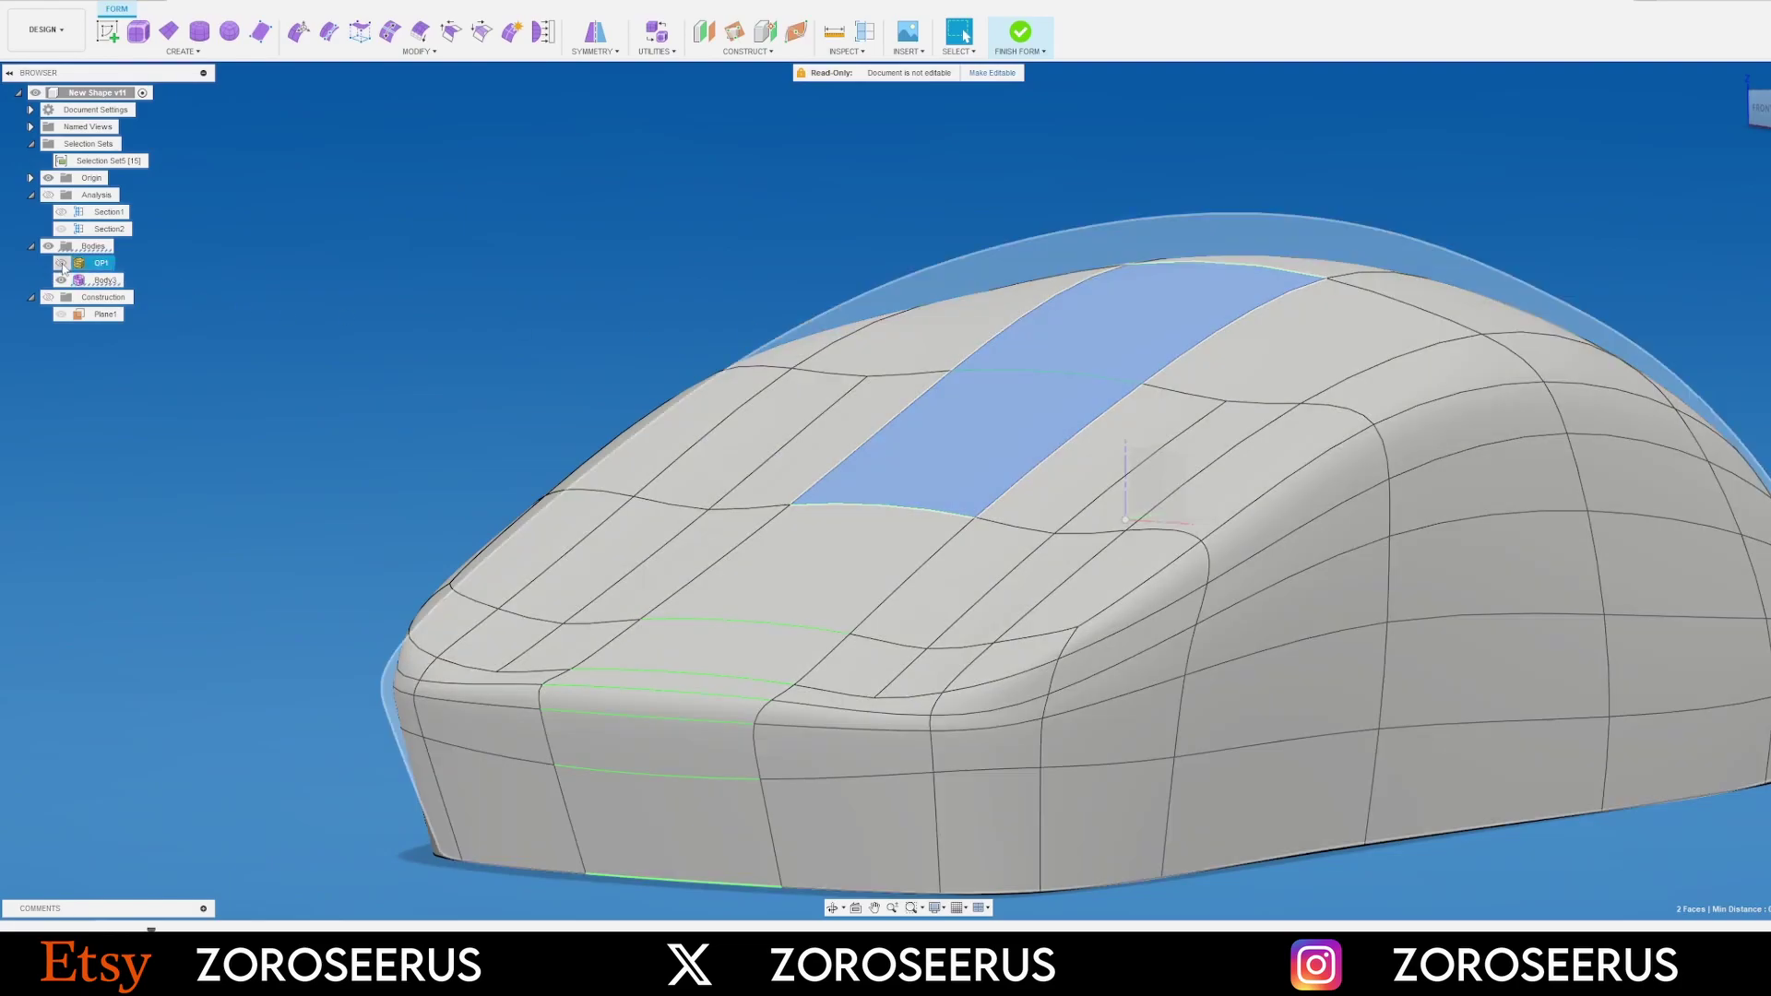
left_click(61, 264)
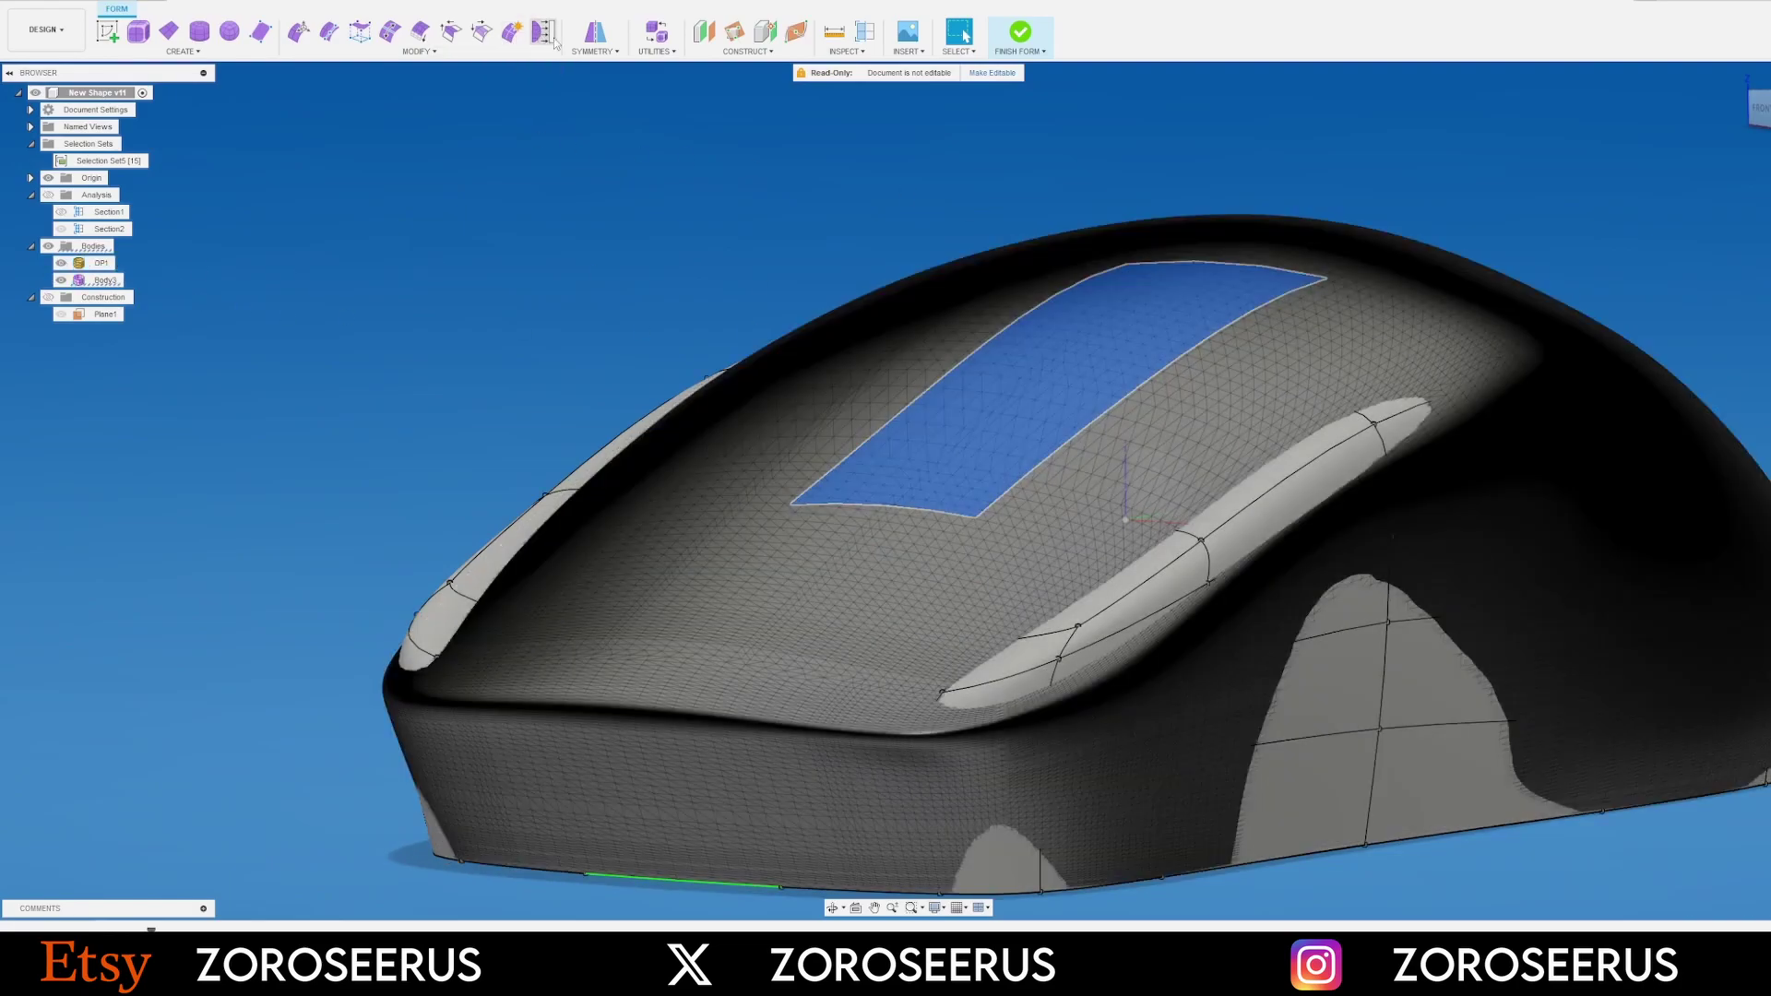
left_click(552, 37)
scroll(1165, 293, "up", 2)
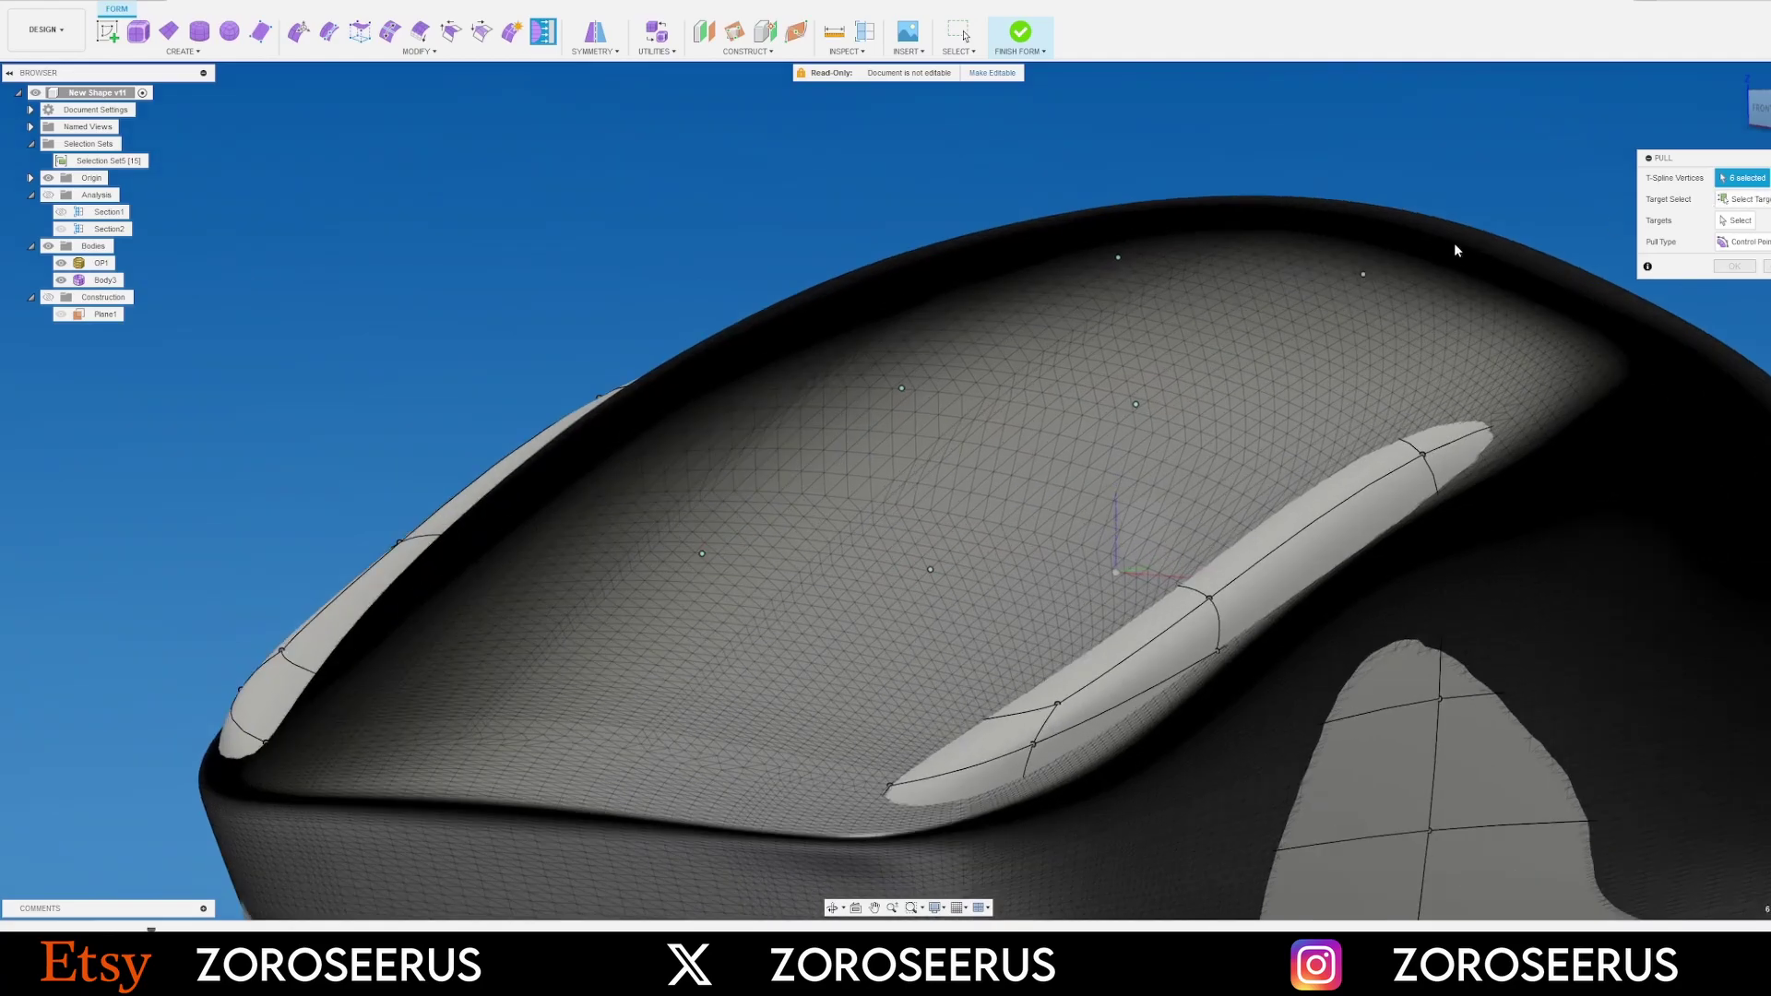
Set the OP1 body as the Pull target and change the pull type to Surface Points
middle_click_drag(1454, 245, 1529, 374, "shift")
scroll(1590, 591, "up", 1)
middle_click_drag(1592, 647, 1543, 552, "shift")
scroll(1193, 474, "down", 5)
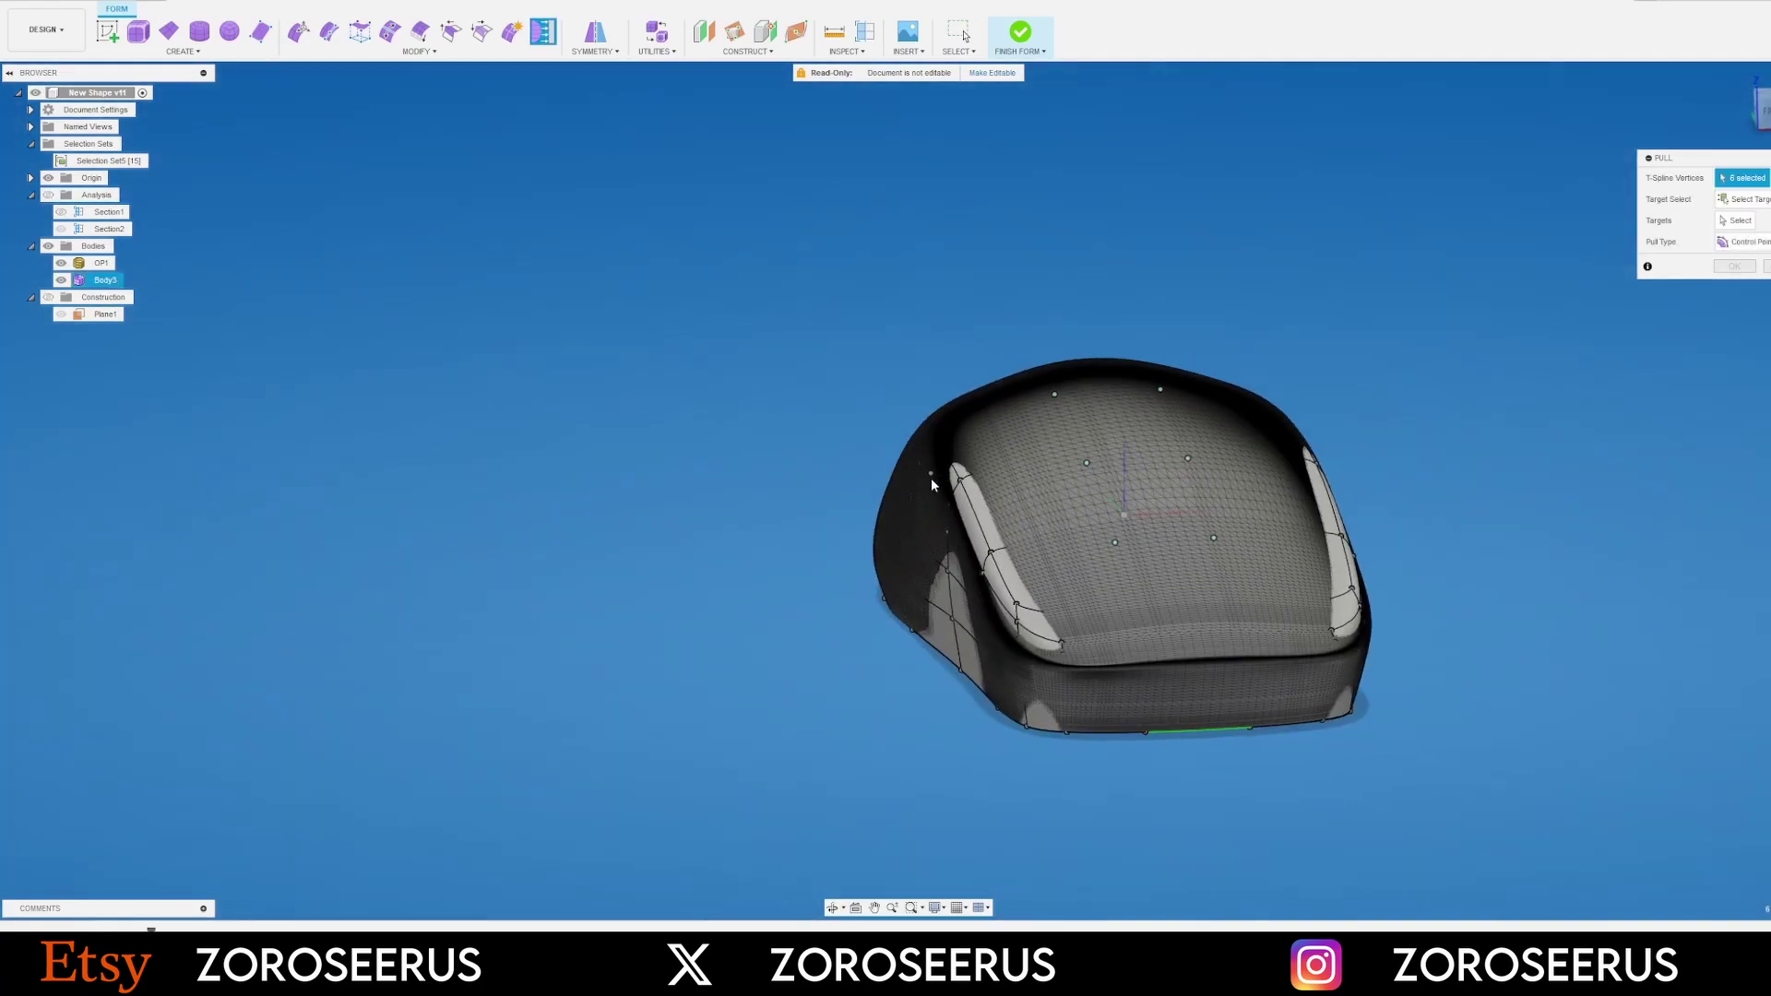
scroll(932, 485, "up", 3)
middle_click_drag(961, 411, 890, 412, "shift")
middle_click_drag(890, 411, 796, 403)
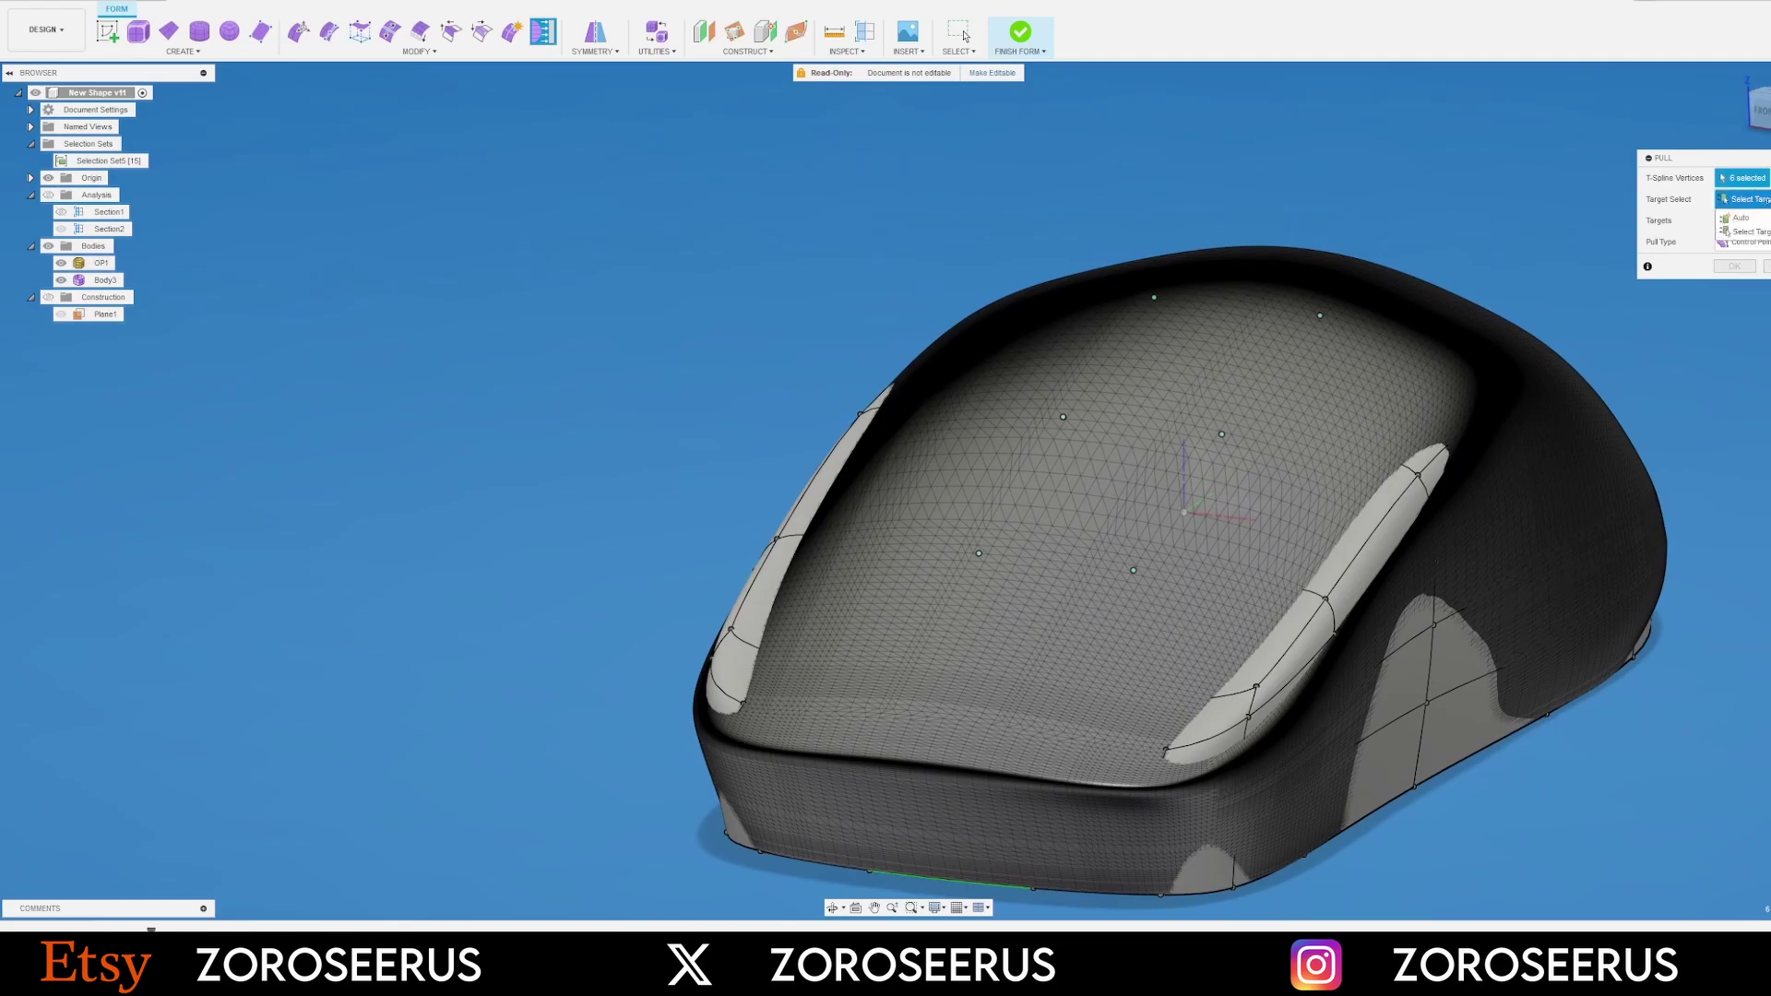
left_click(1741, 220)
left_click(1225, 344)
middle_click_drag(1560, 401, 1309, 358, "shift")
left_click(1760, 243)
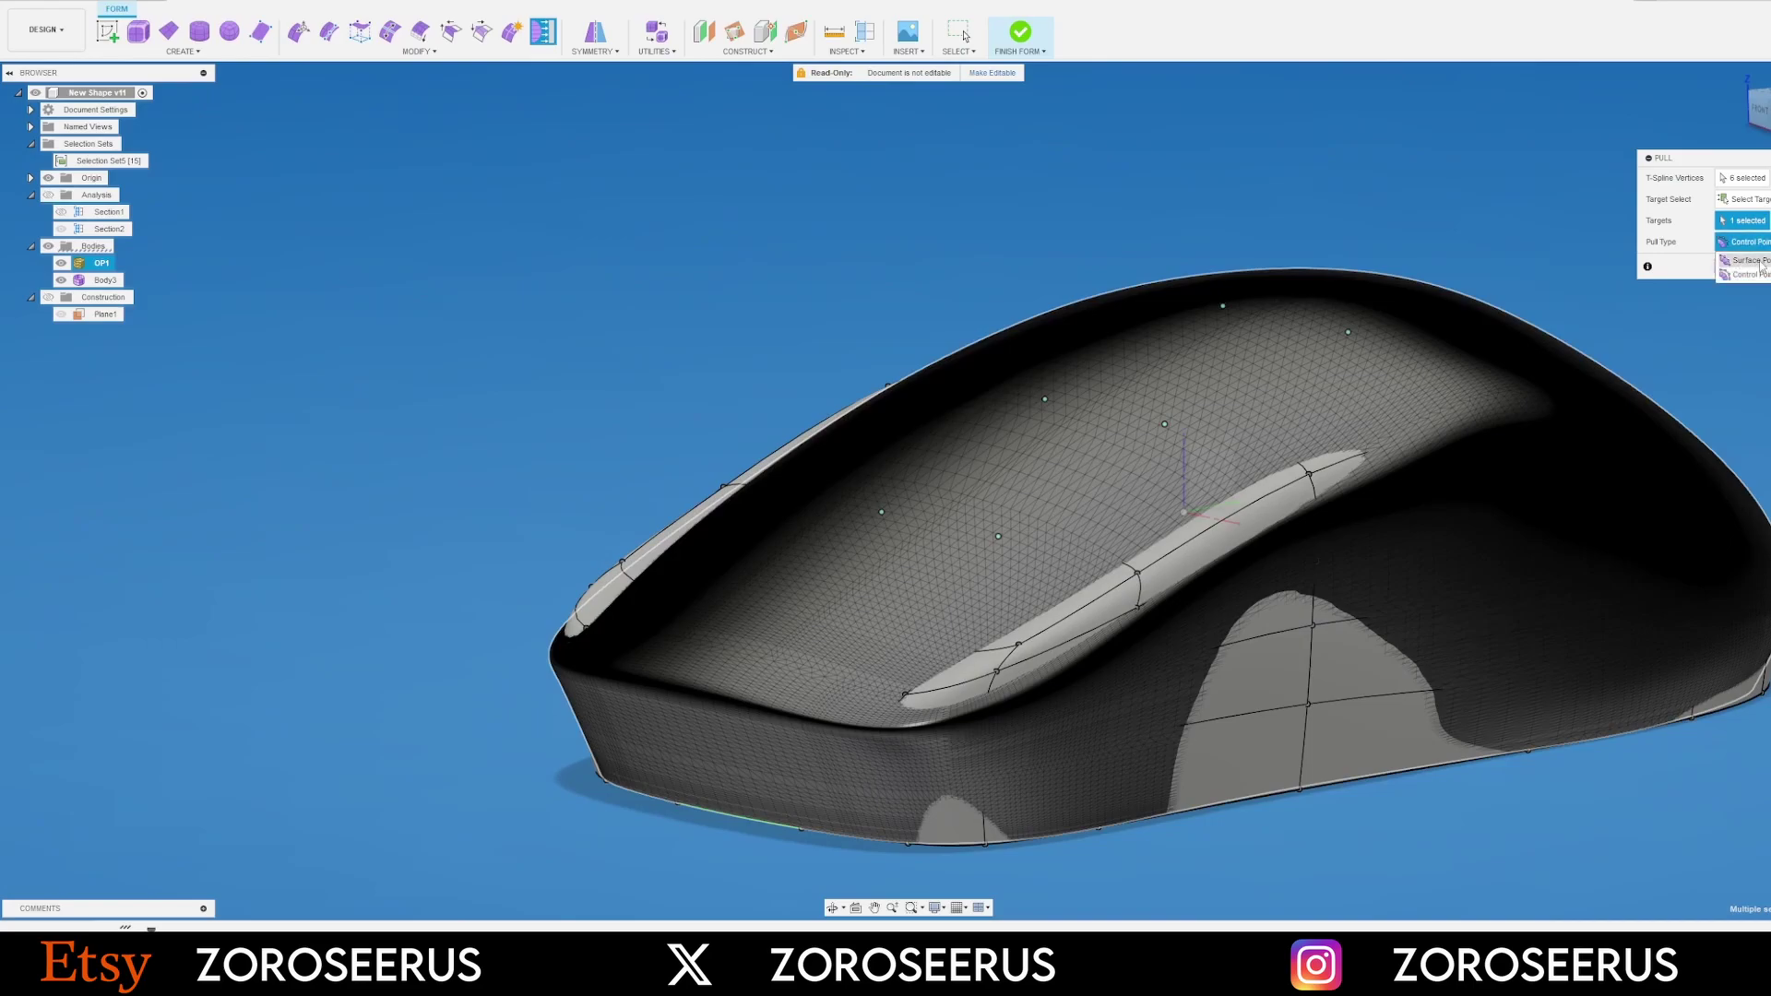
left_click(1747, 260)
Examine the pulled centre faces against OP1 from the side, using the Section1 analysis instead of Section2
scroll(1416, 231, "up", 5)
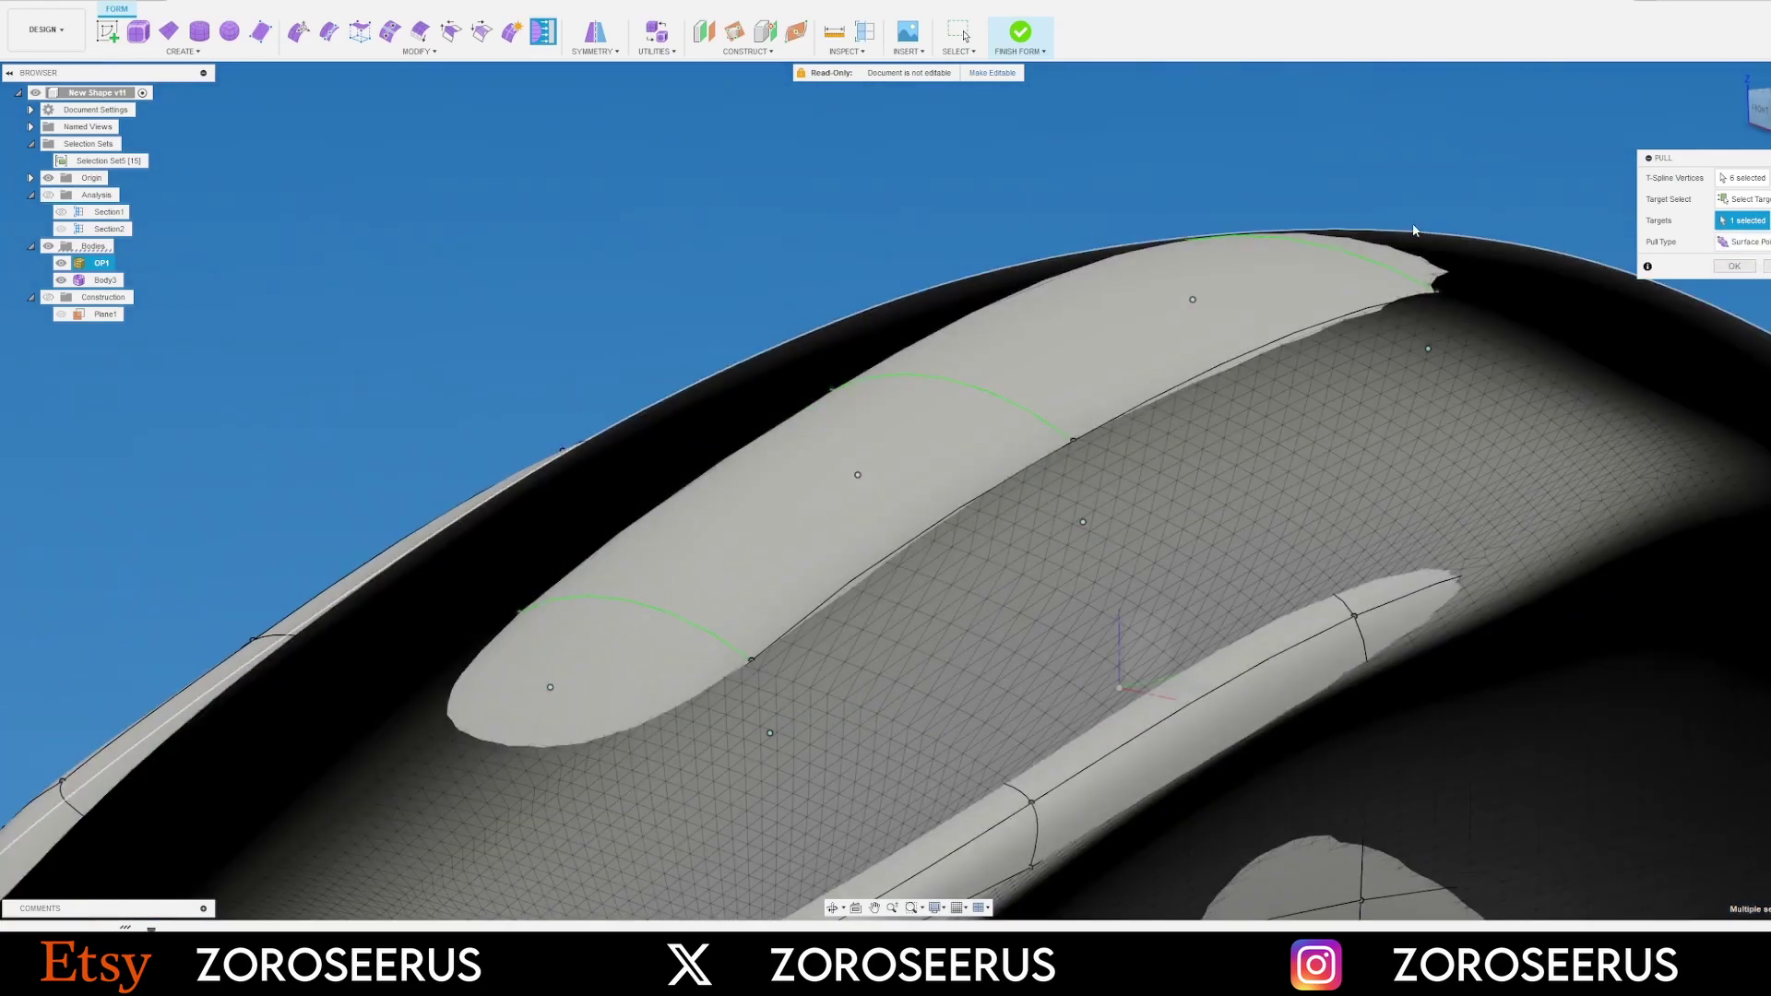
scroll(1415, 230, "down", 3)
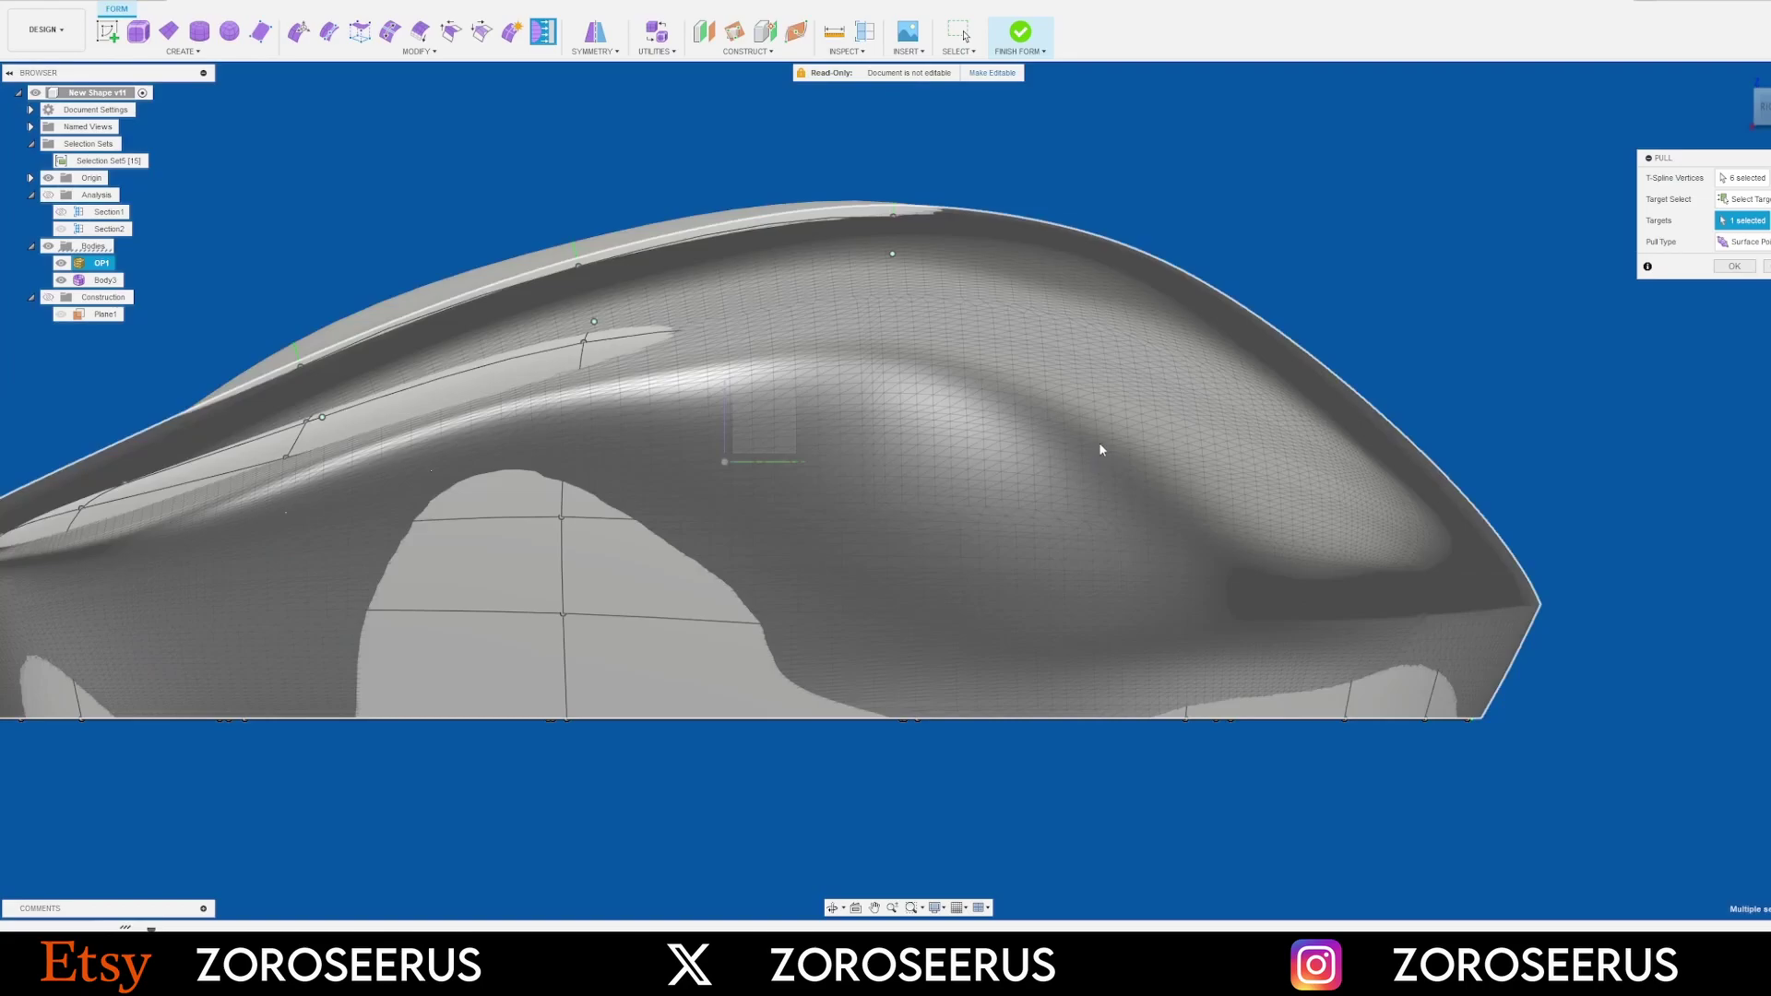
middle_click_drag(1098, 447, 1482, 511)
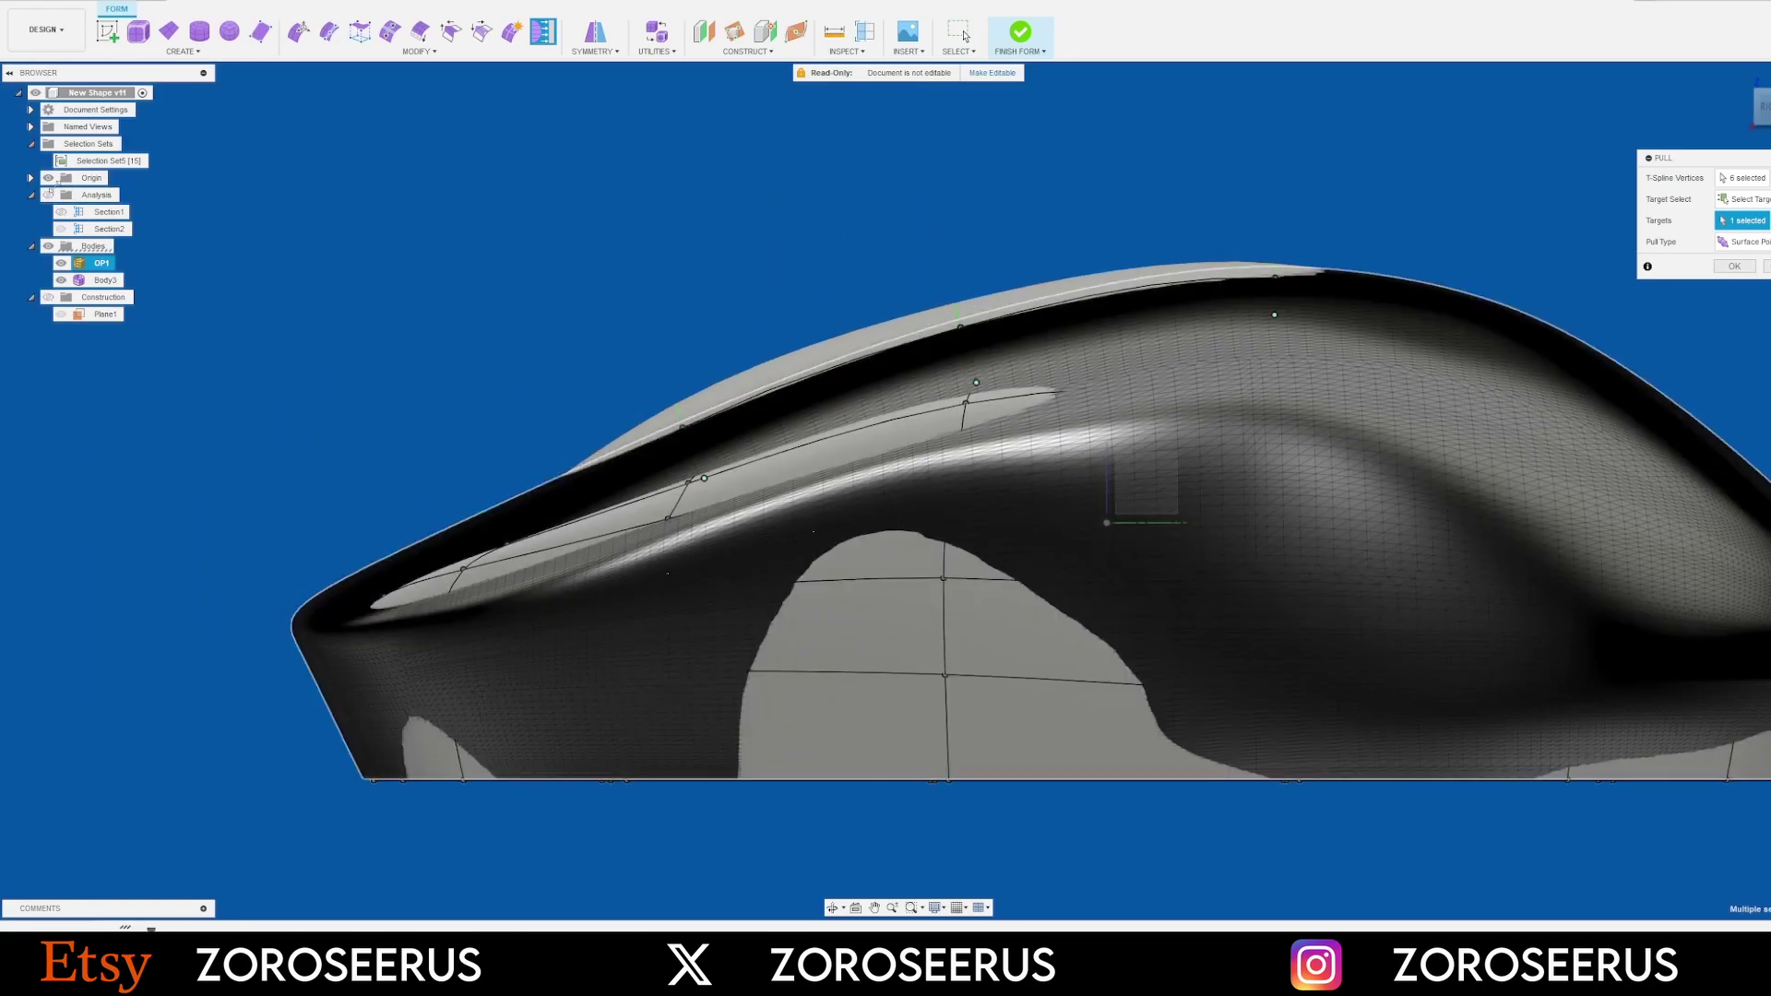
left_click(49, 195)
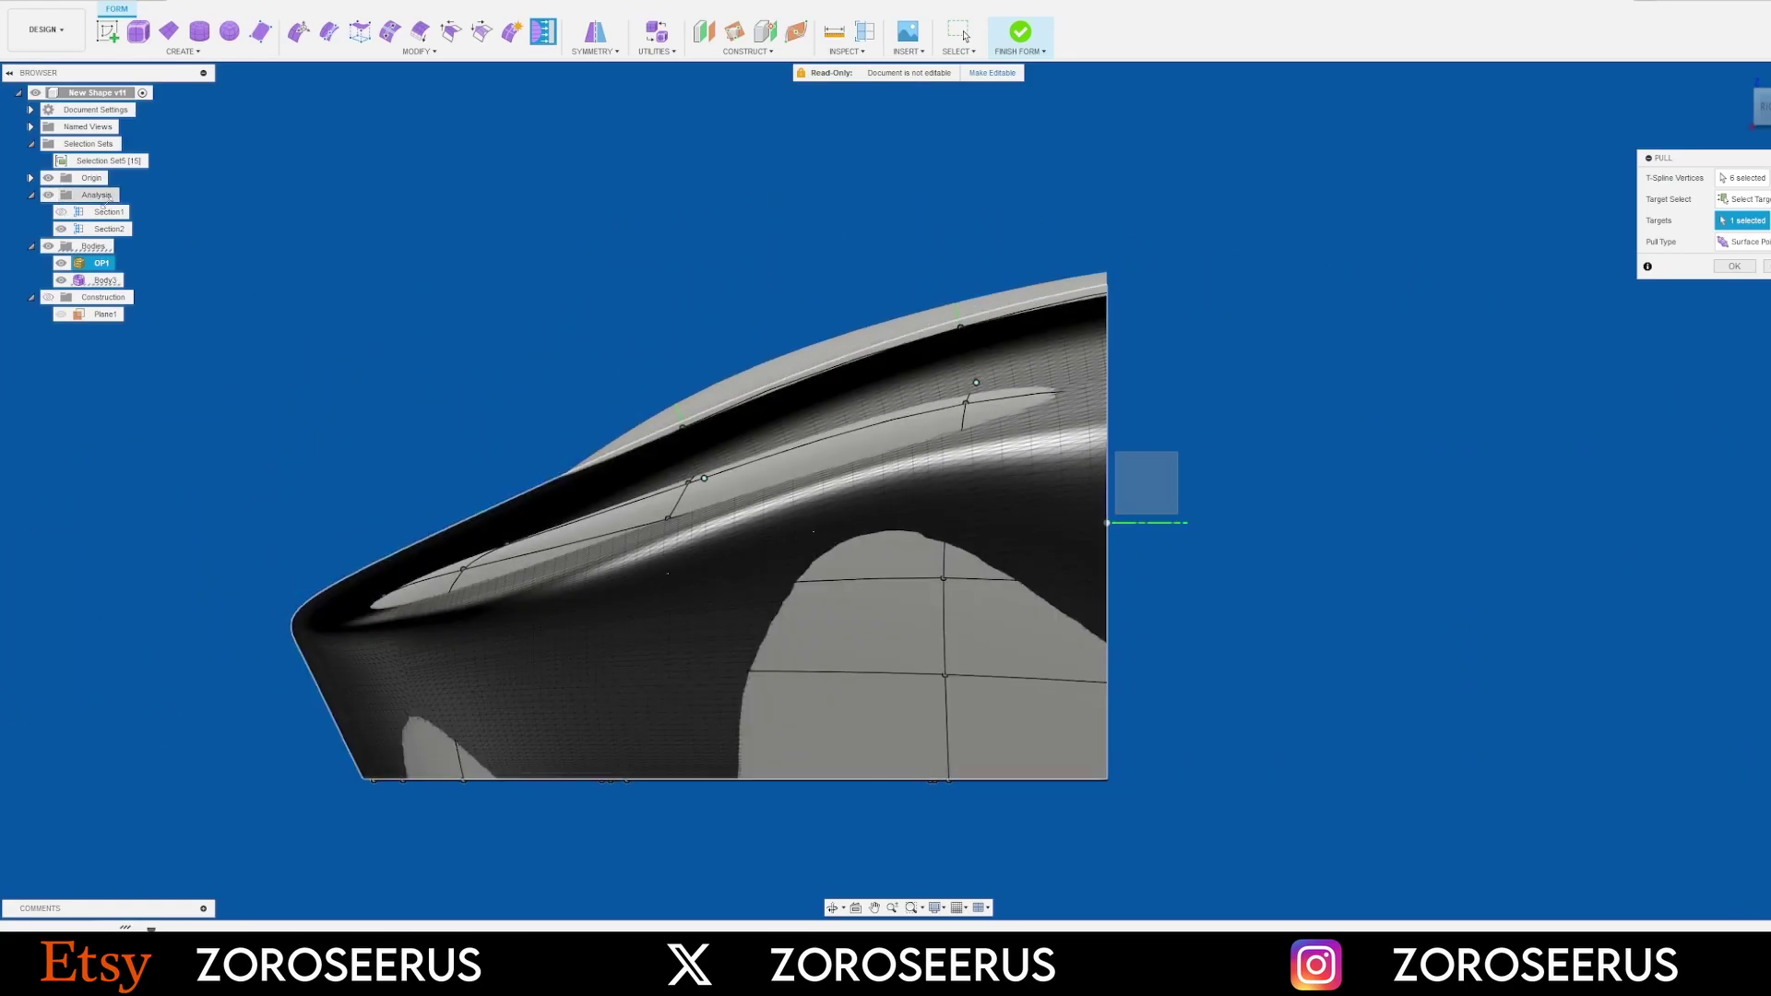
left_click(60, 229)
scroll(1051, 256, "up", 3)
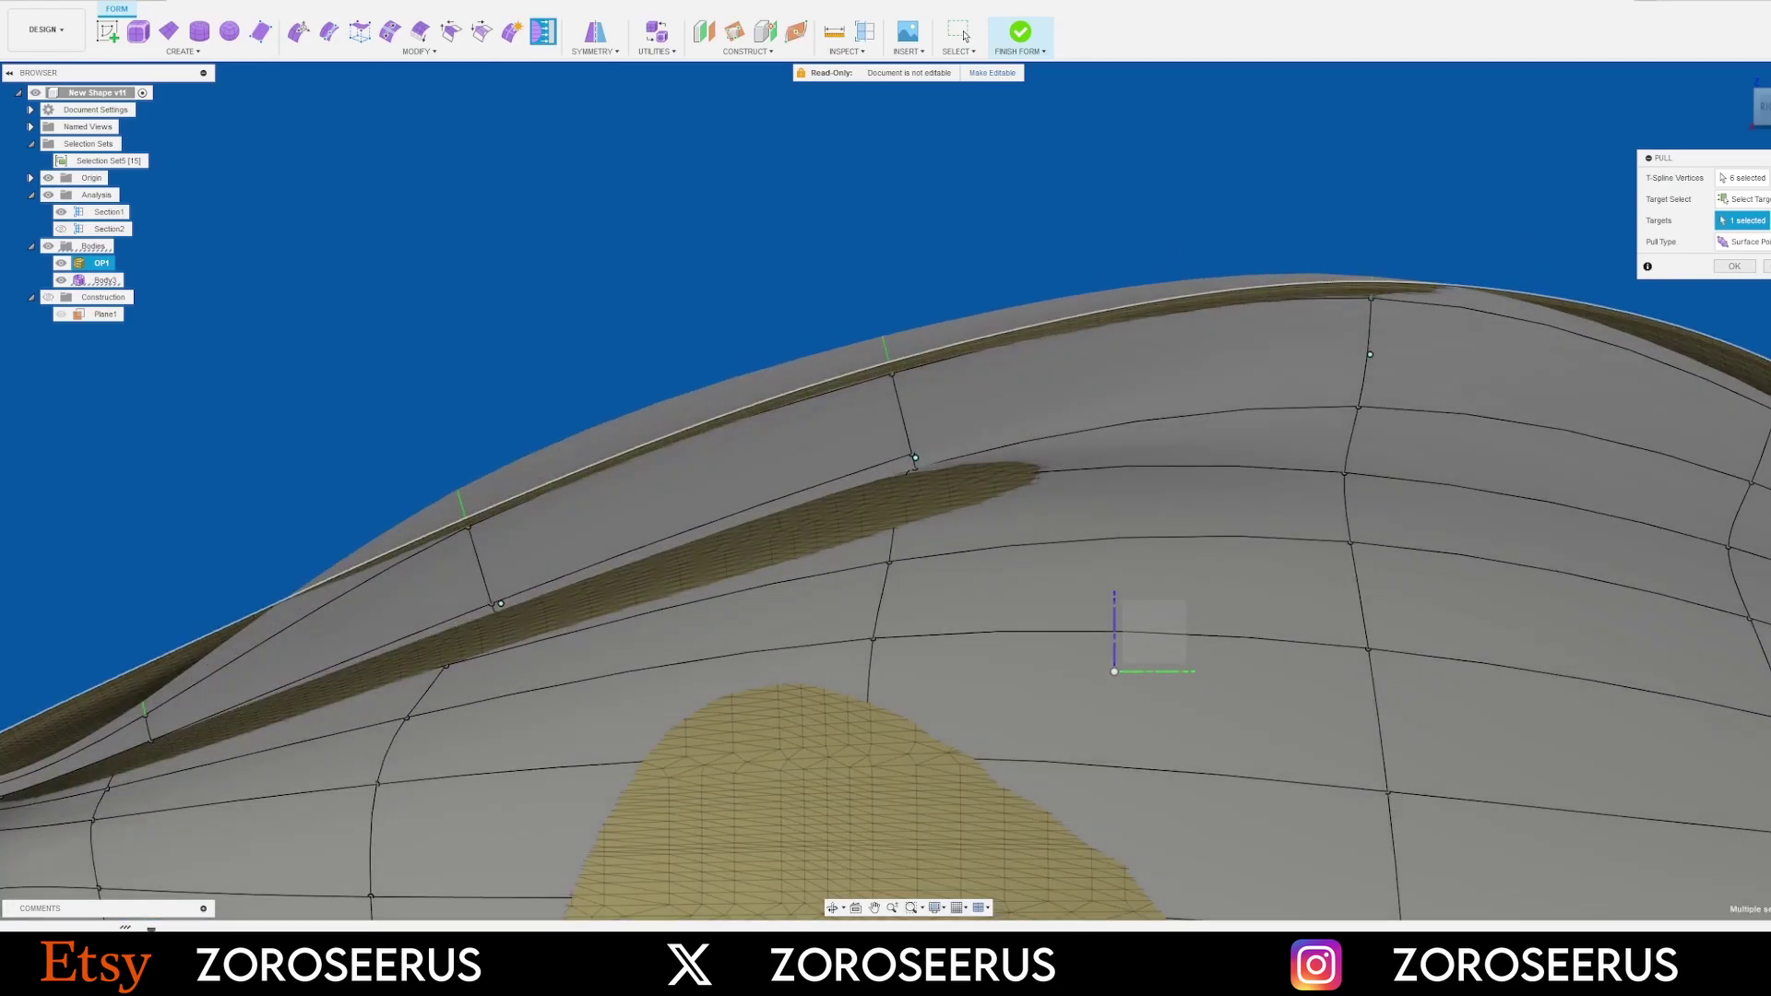
Try the Control Points pull type for the centre faces and switch back to Surface Points
left_click(1748, 242)
left_click(1748, 270)
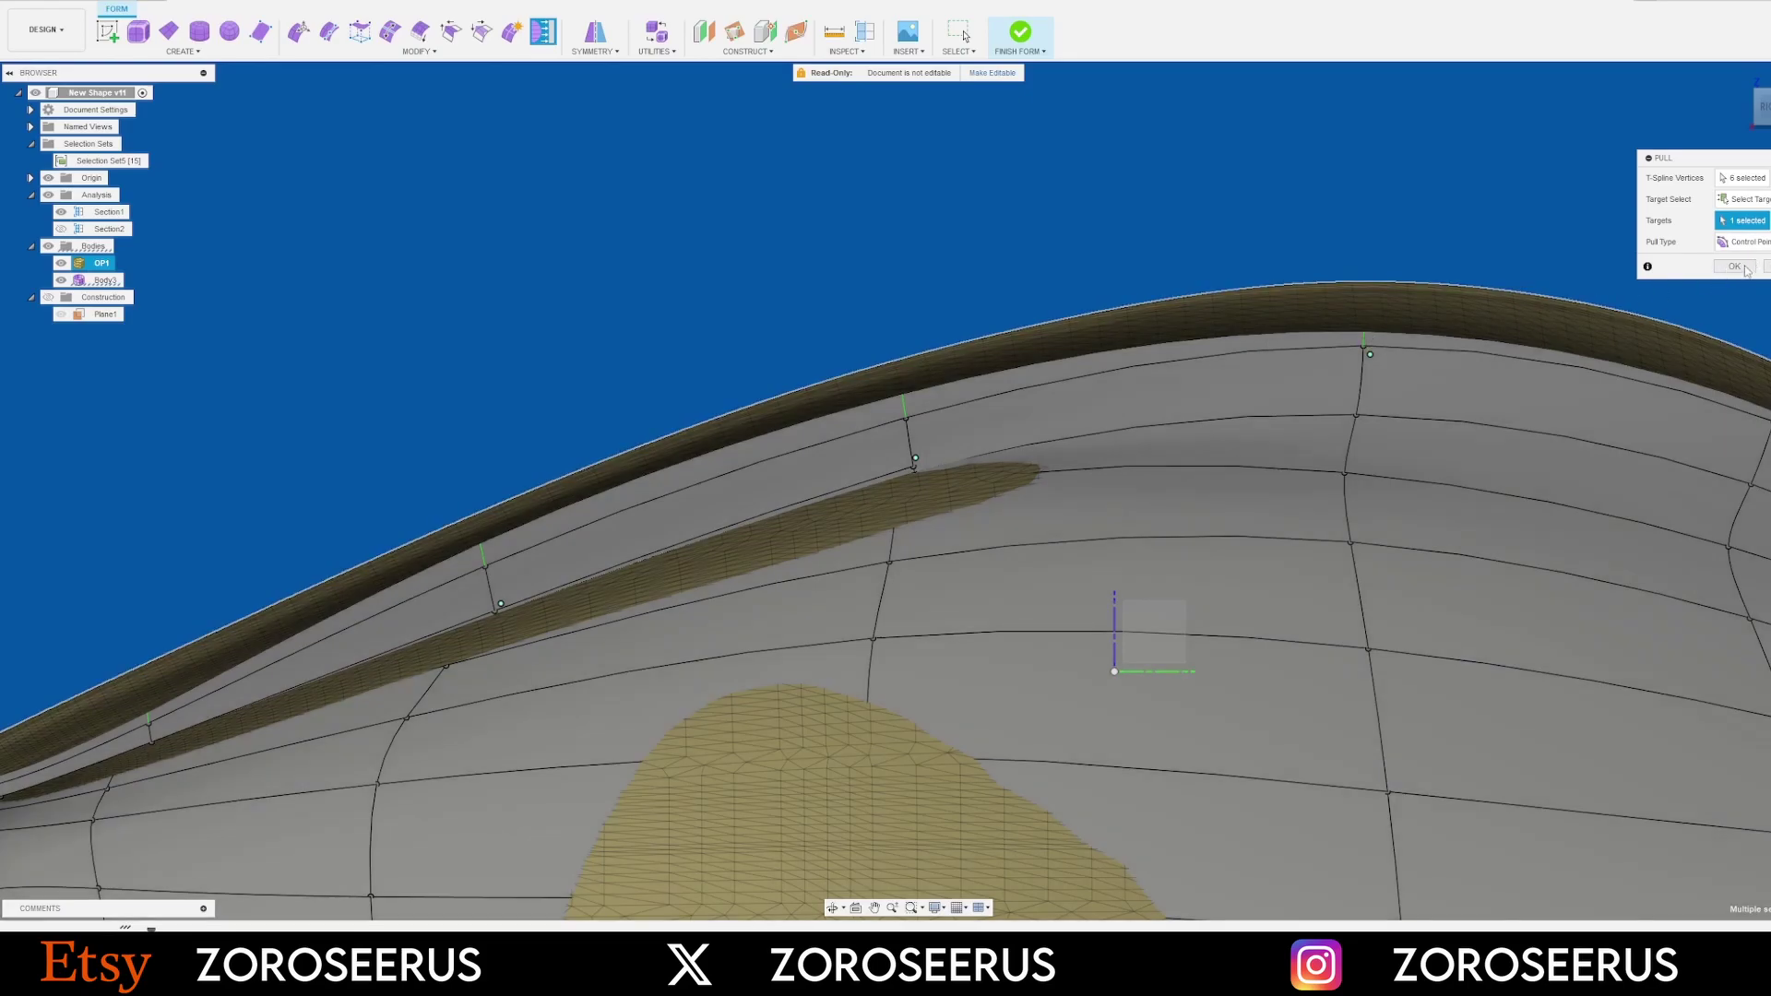
left_click(1767, 247)
left_click(1757, 257)
scroll(1111, 384, "down", 3)
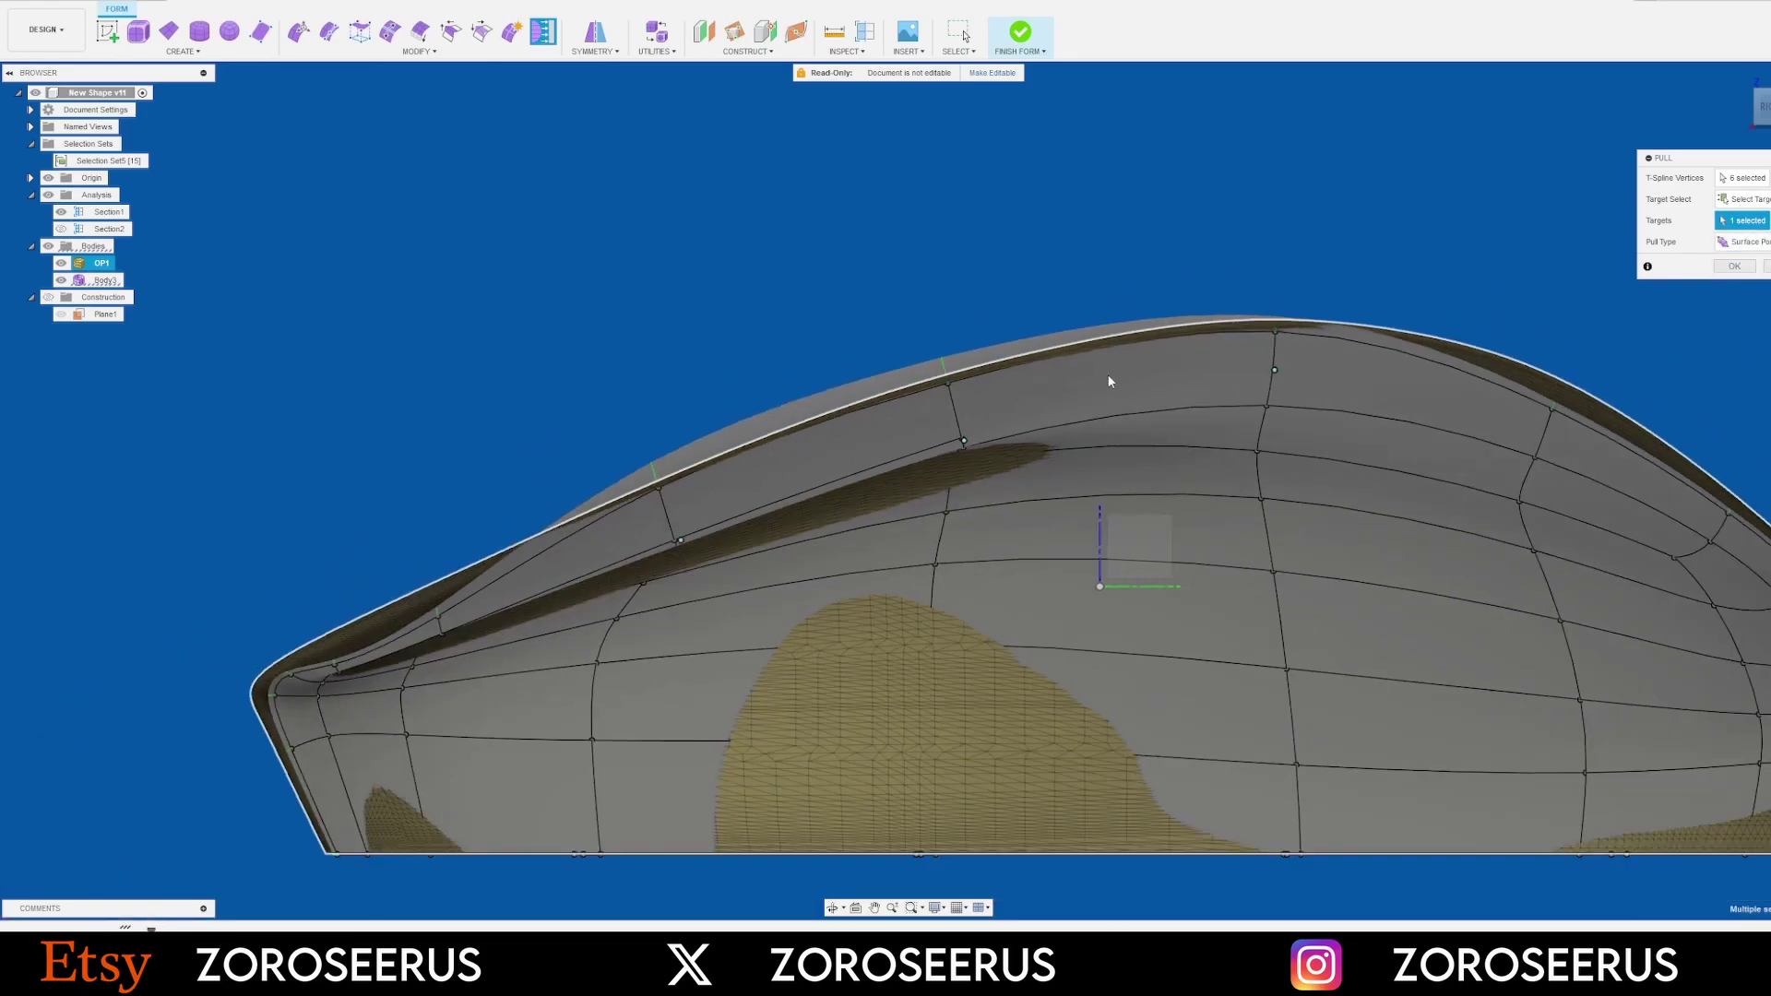
Apply the Surface Points pull of the centre faces to OP1 and hide the section analysis
middle_click_drag(1110, 384, 1038, 379, "shift")
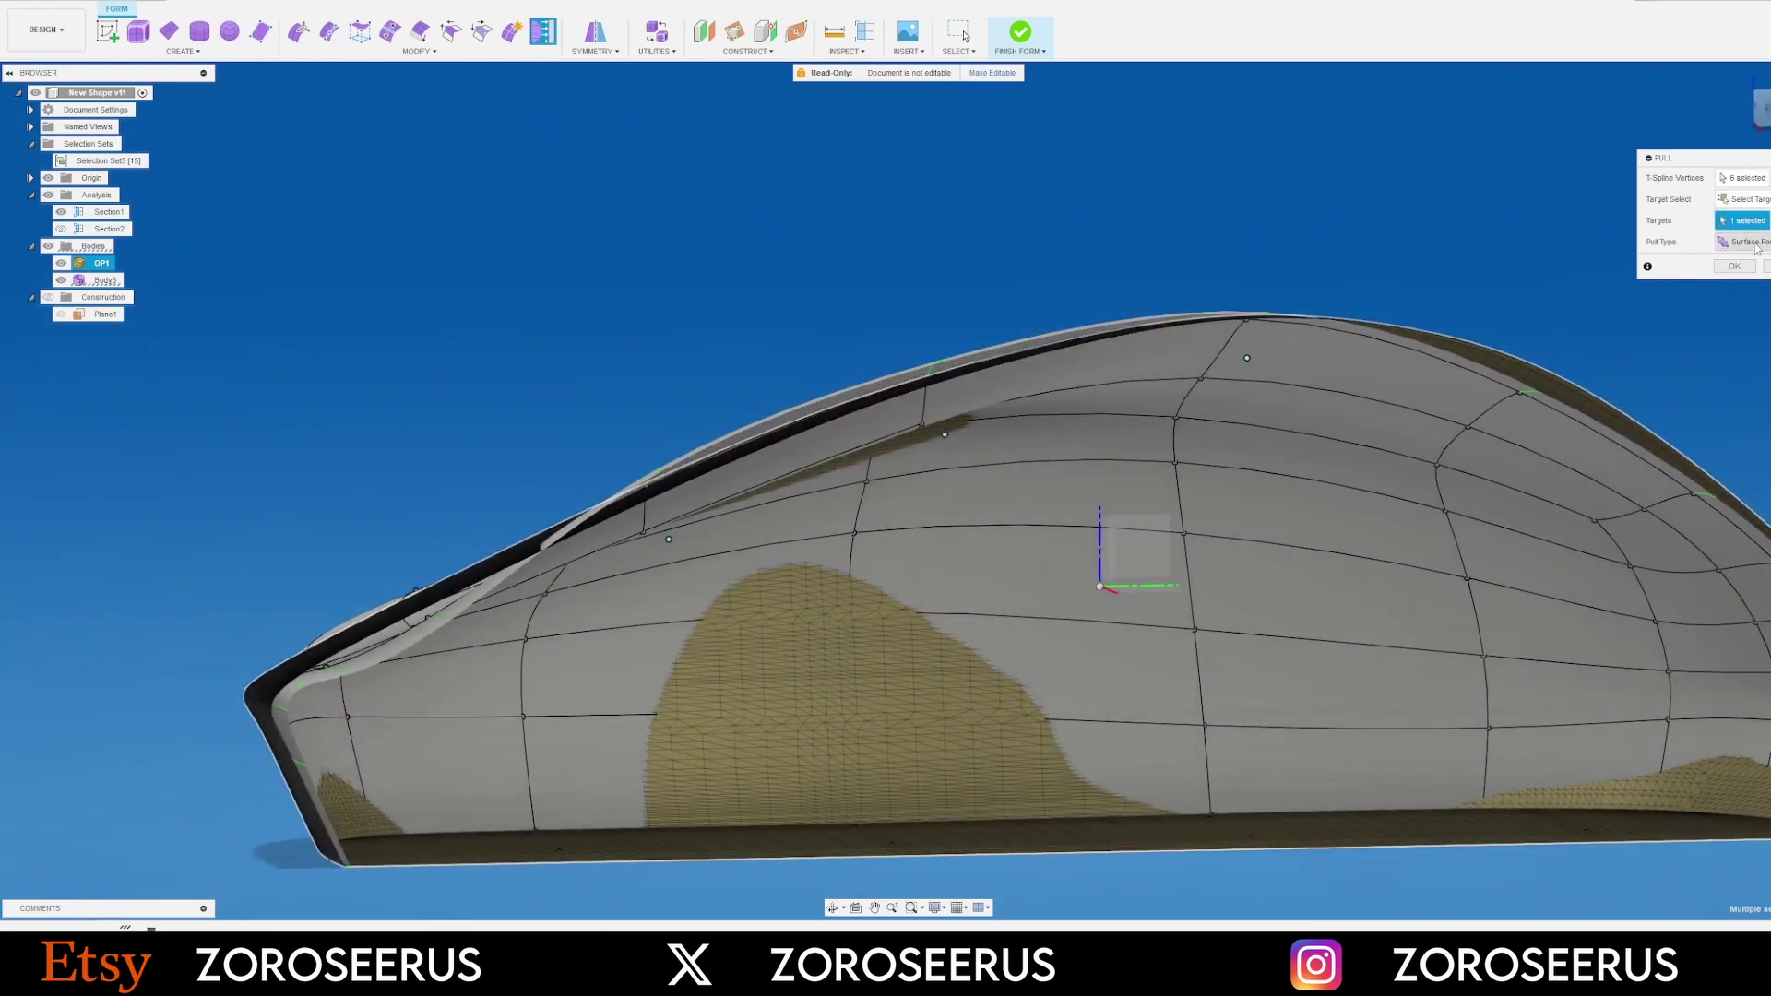
left_click(1760, 246)
left_click(1752, 261)
left_click(1740, 267)
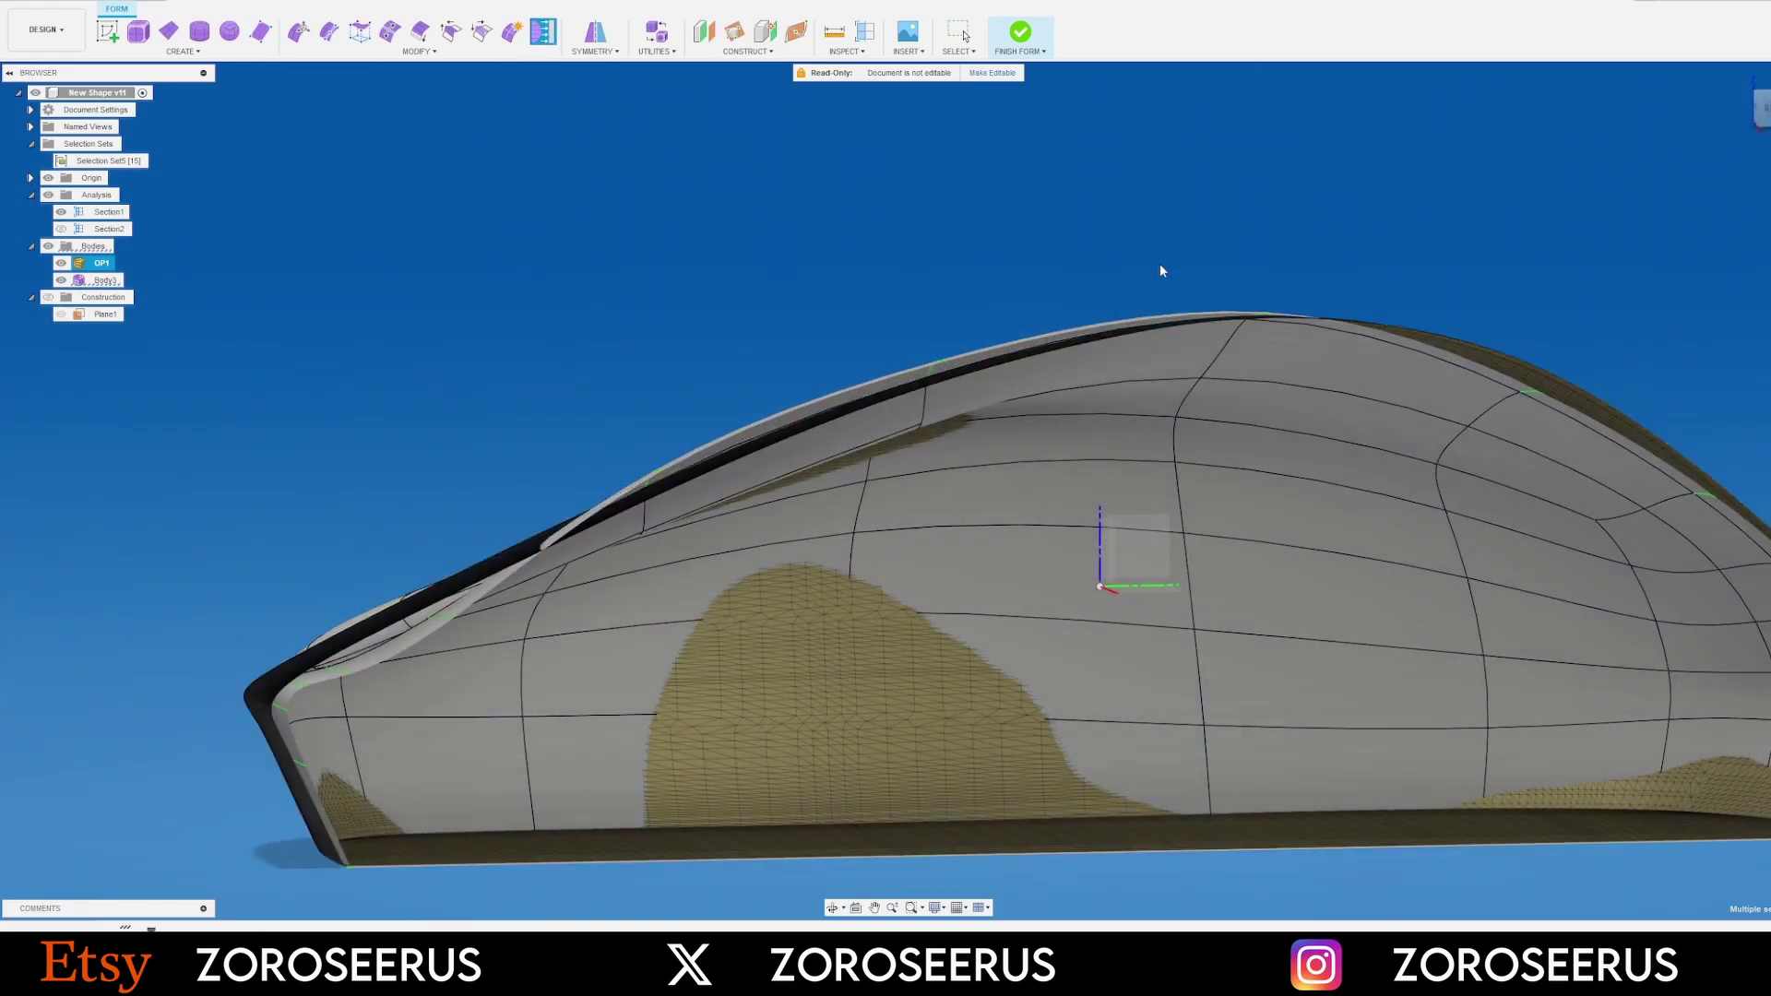
middle_click_drag(1159, 263, 936, 242, "shift")
left_click(48, 195)
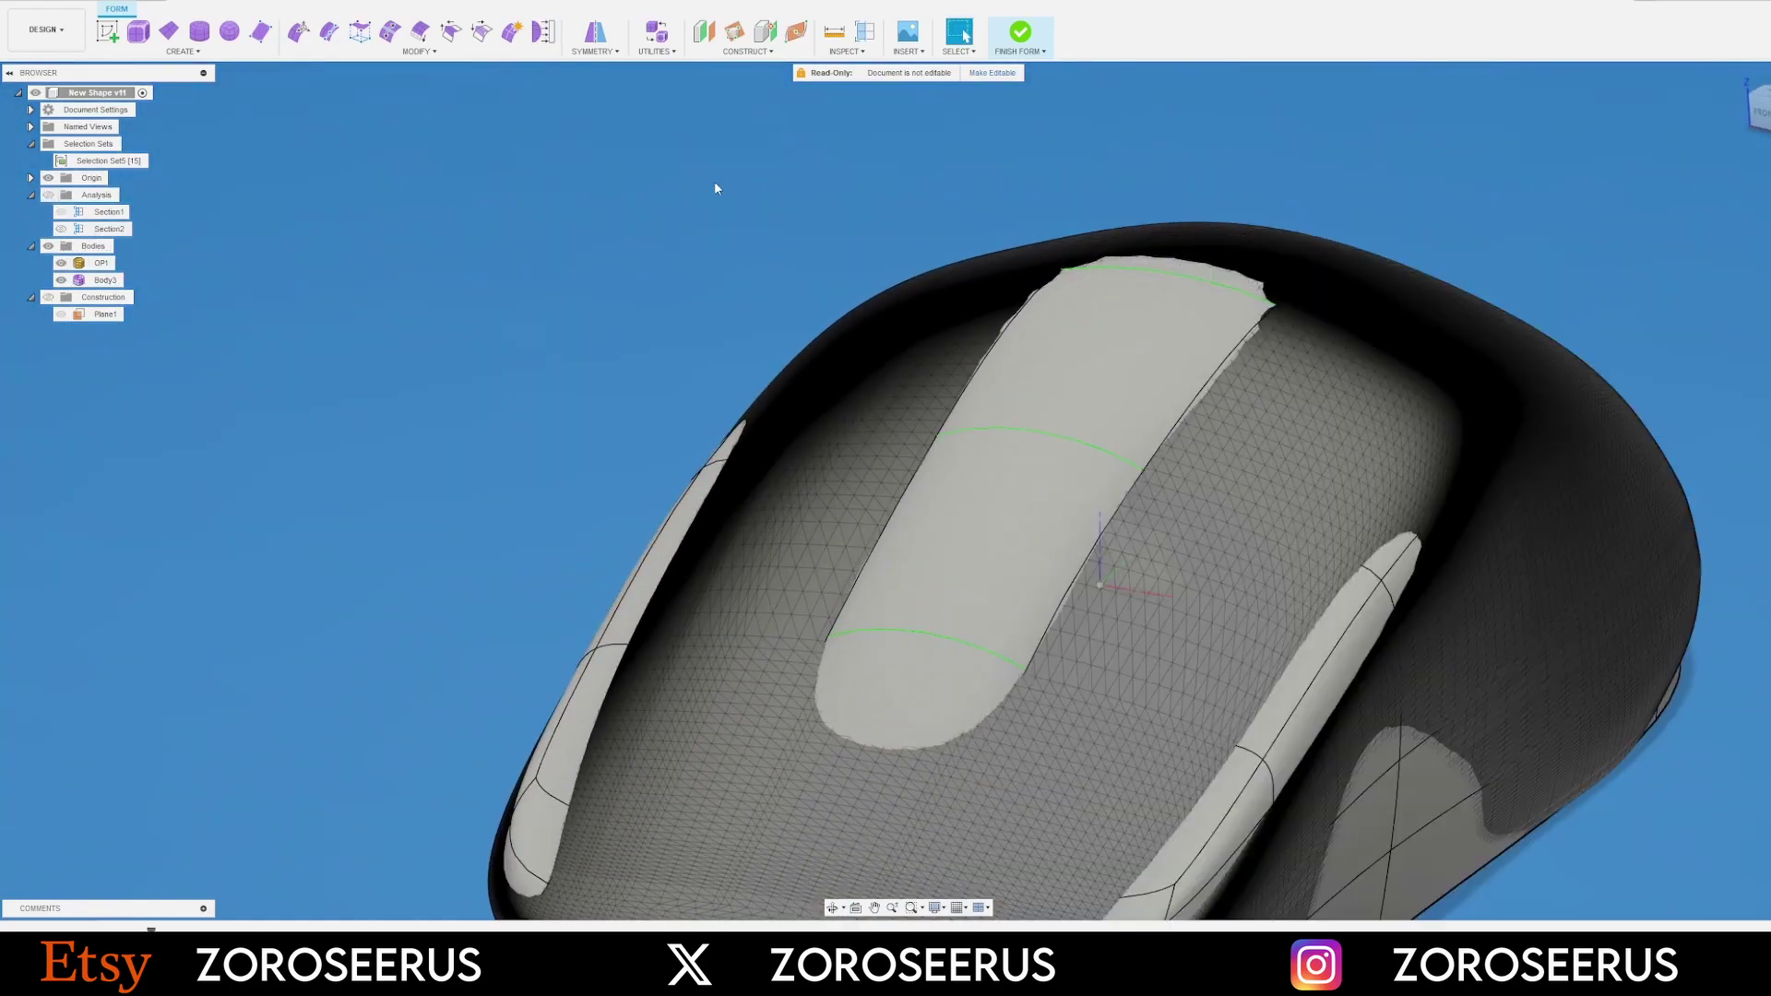
Lower the middle cross edge of the centre strip slightly with Edit Form and check it against OP1
middle_click_drag(714, 181, 1010, 415, "shift")
left_click(1029, 438)
left_click(298, 37)
scroll(1093, 460, "up", 4)
left_click_drag(933, 401, 932, 441)
scroll(1187, 445, "down", 2)
scroll(1187, 449, "down", 2)
key("Return")
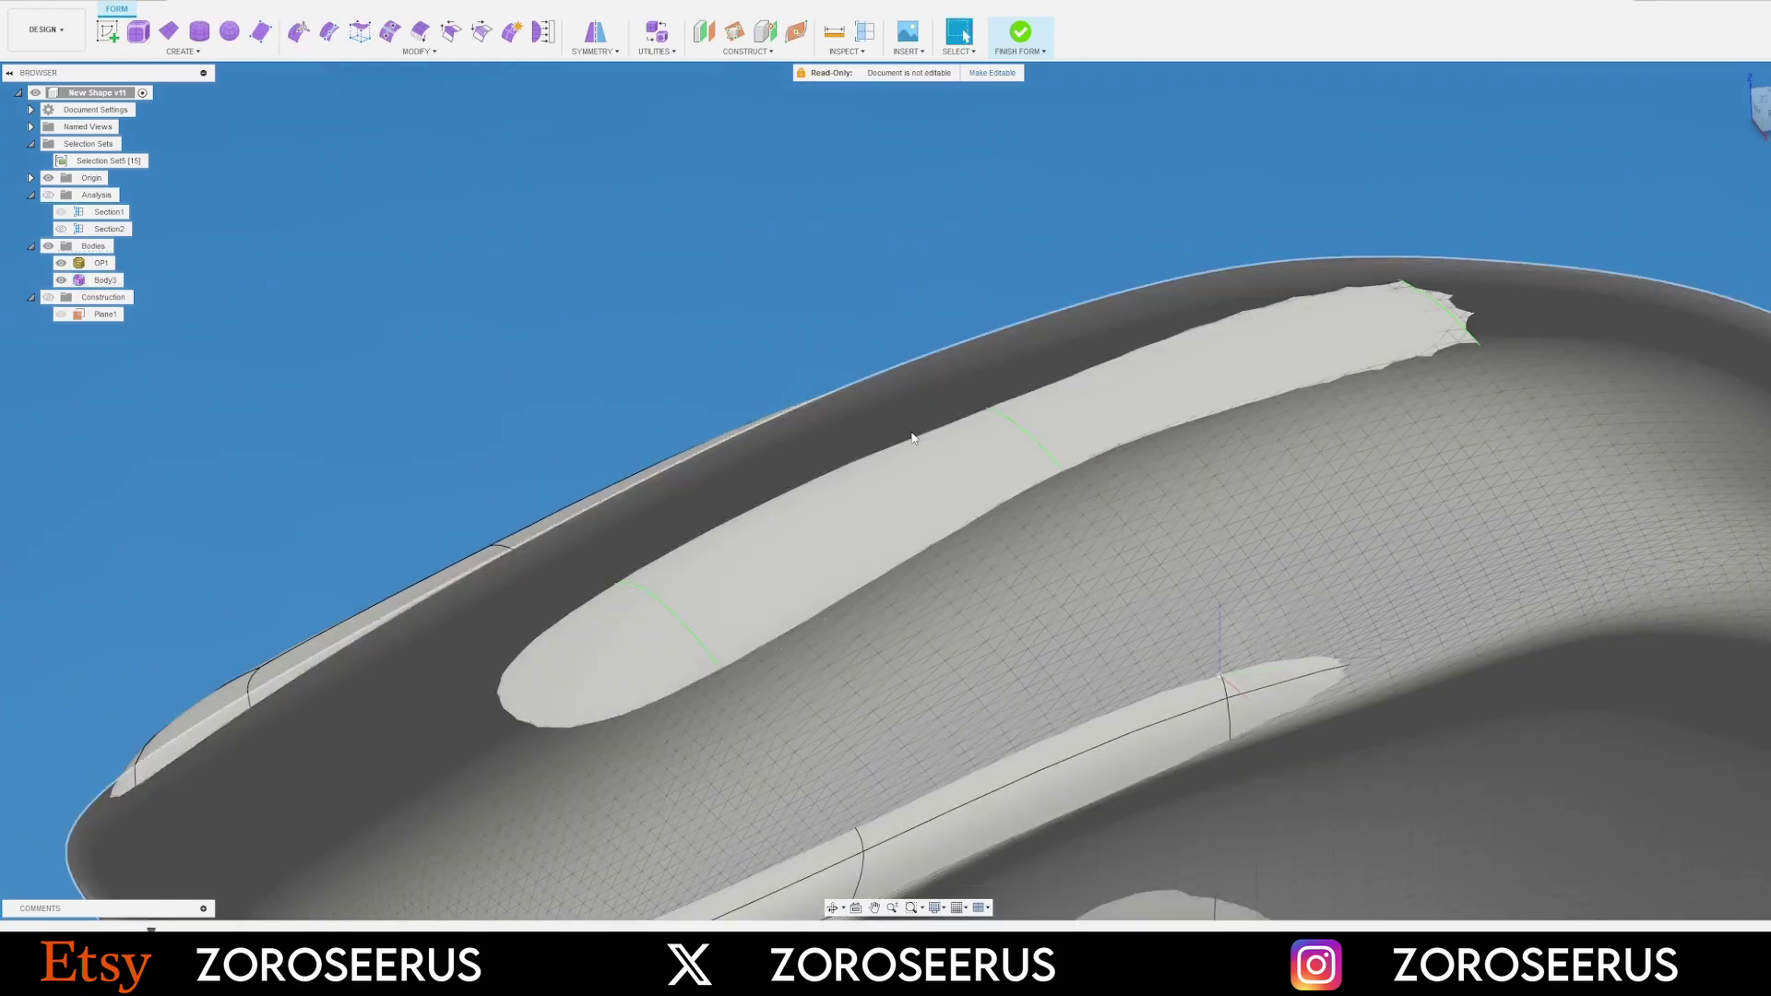
left_click(1028, 447)
middle_click_drag(1035, 324, 876, 290, "shift")
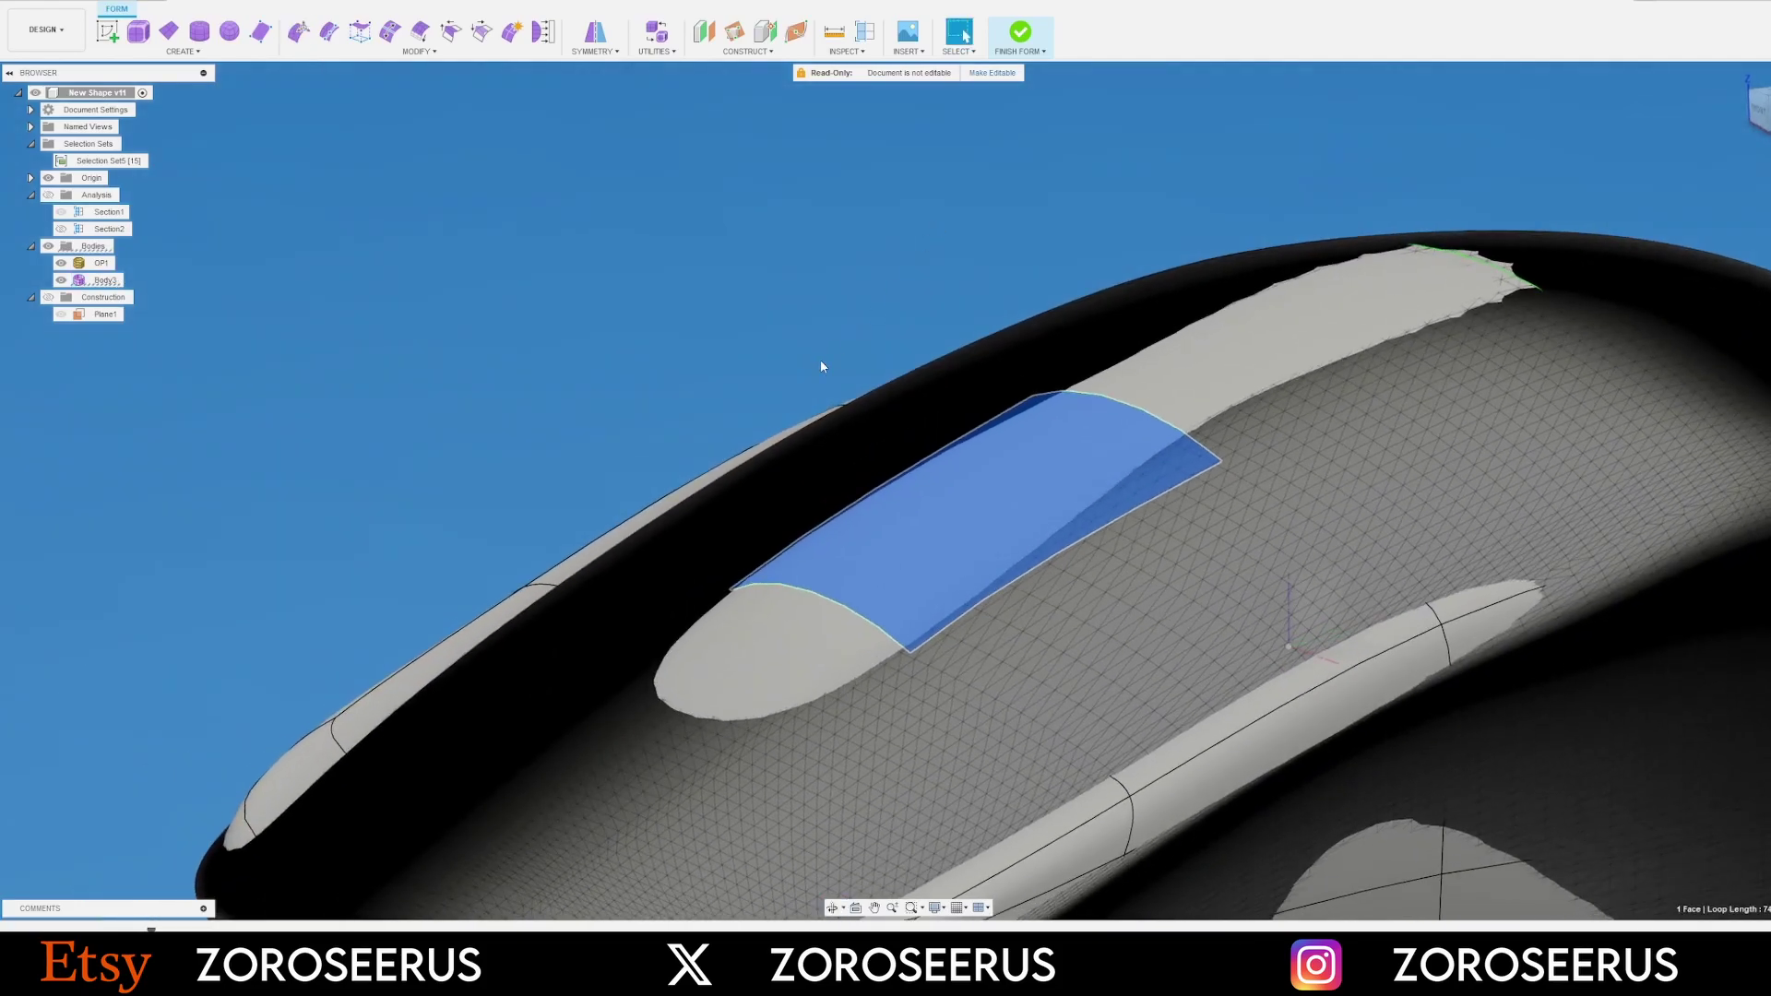
left_click(821, 360)
scroll(821, 362, "down", 3)
middle_click_drag(1052, 411, 1097, 405, "shift")
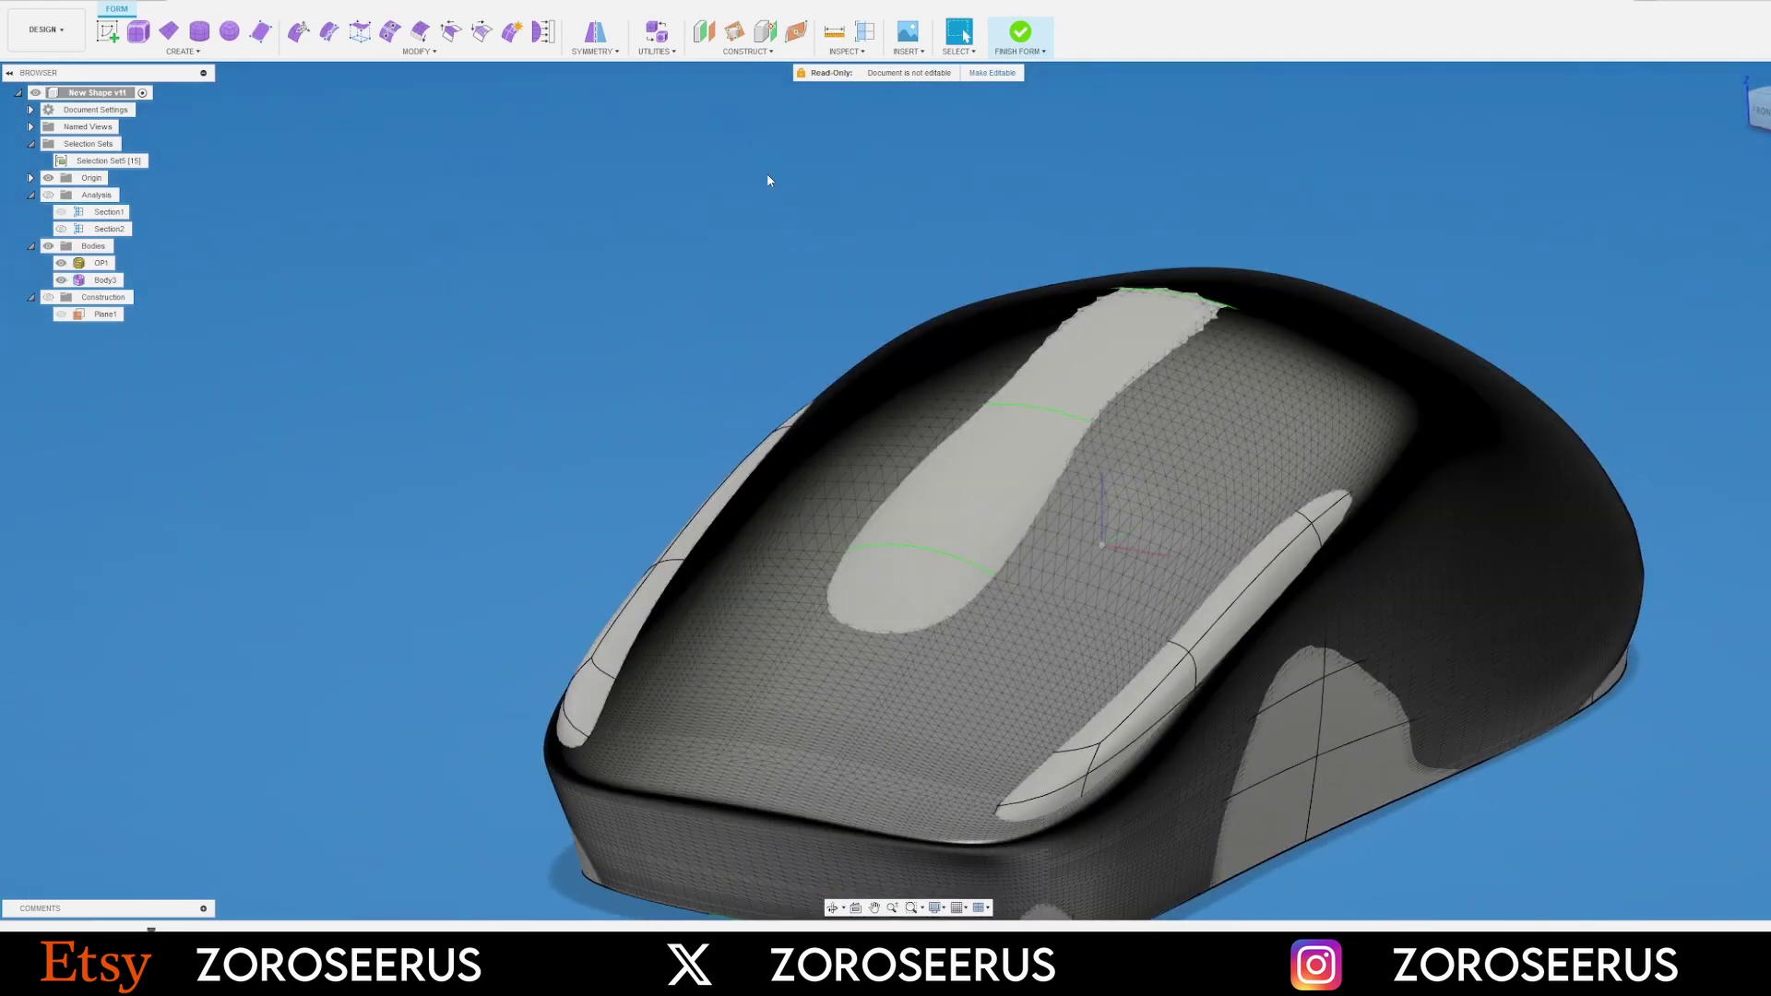
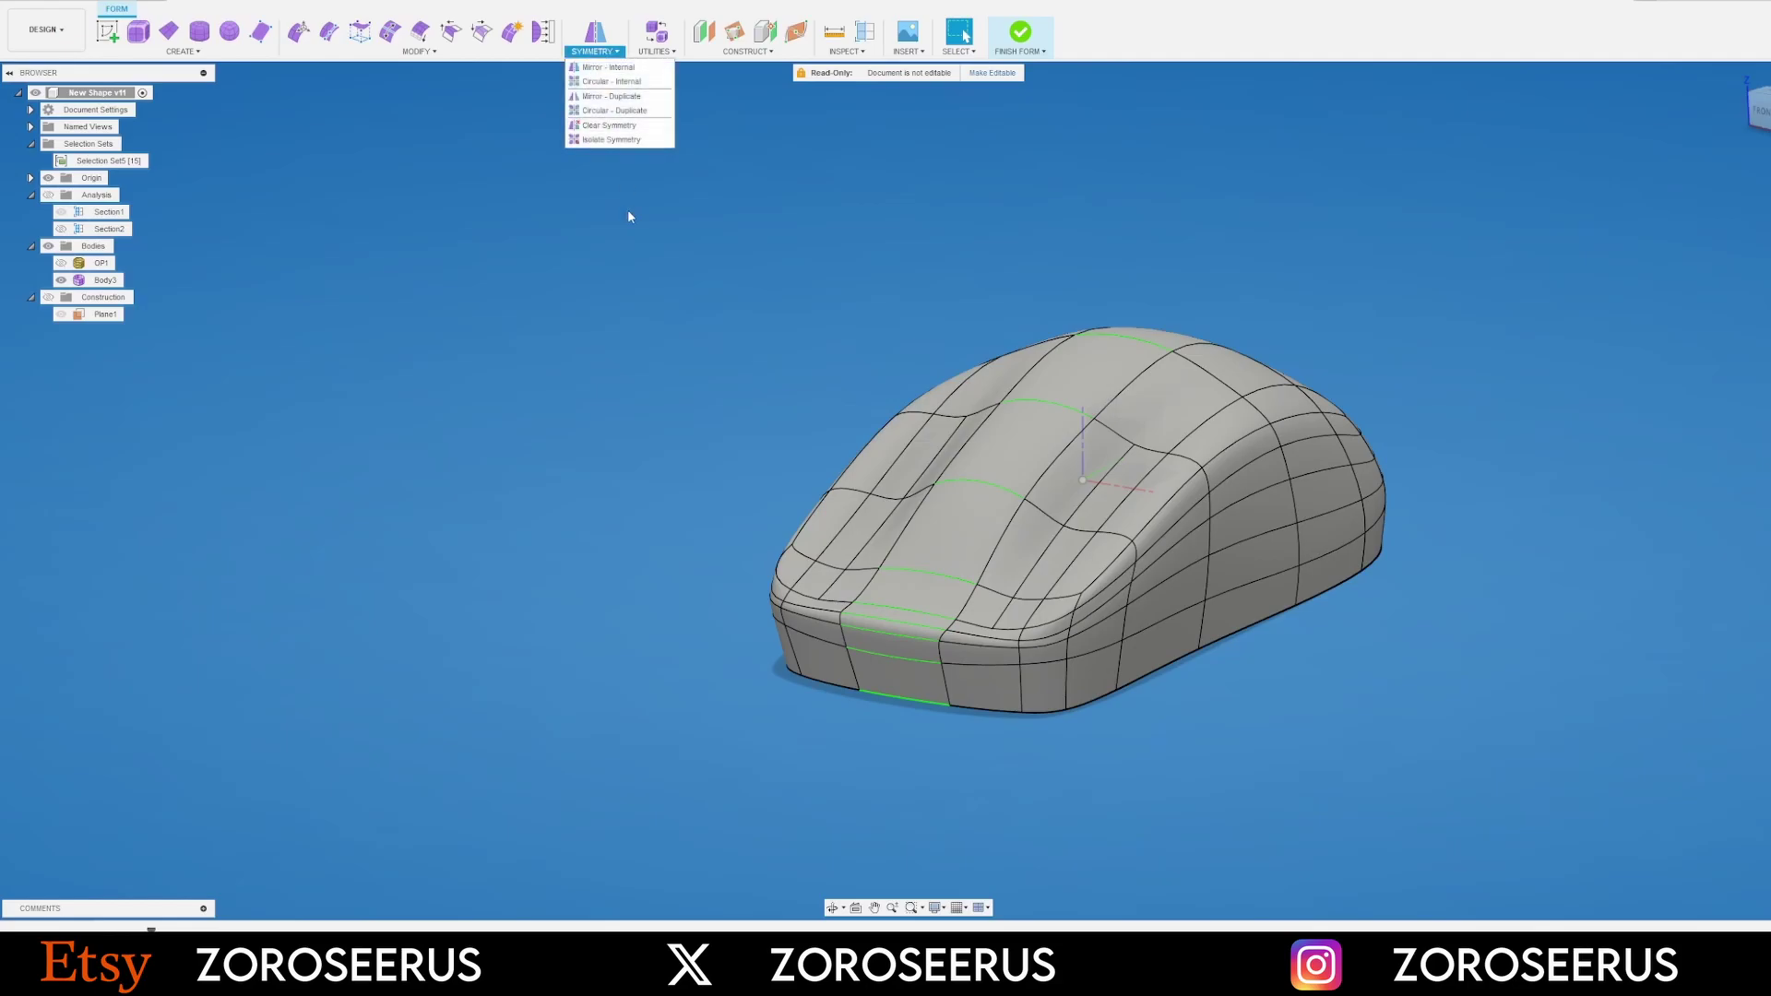
Clear the symmetry from the T-Spline body
left_click(607, 126)
left_click(1114, 437)
left_click(1735, 203)
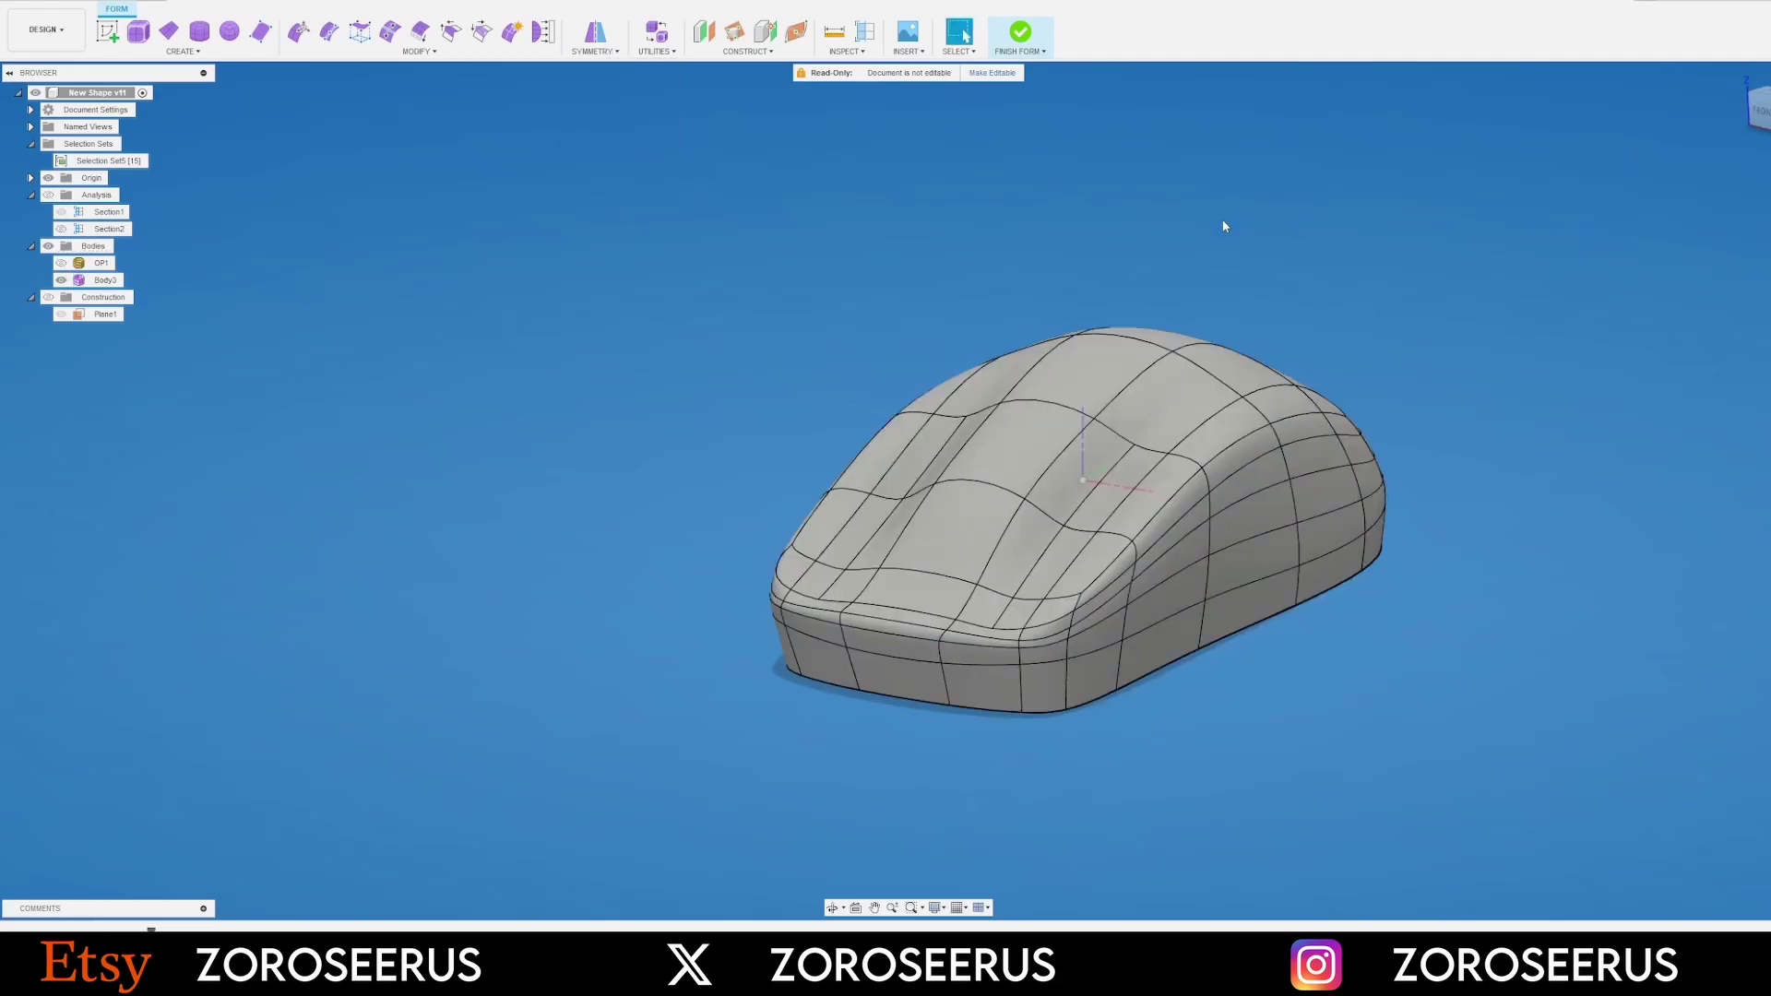
Move the lower rear side faces on one side of the body slightly outward with Edit Form
middle_click_drag(1107, 221, 1257, 257, "shift")
scroll(784, 471, "up", 3)
middle_click_drag(773, 463, 922, 415, "shift")
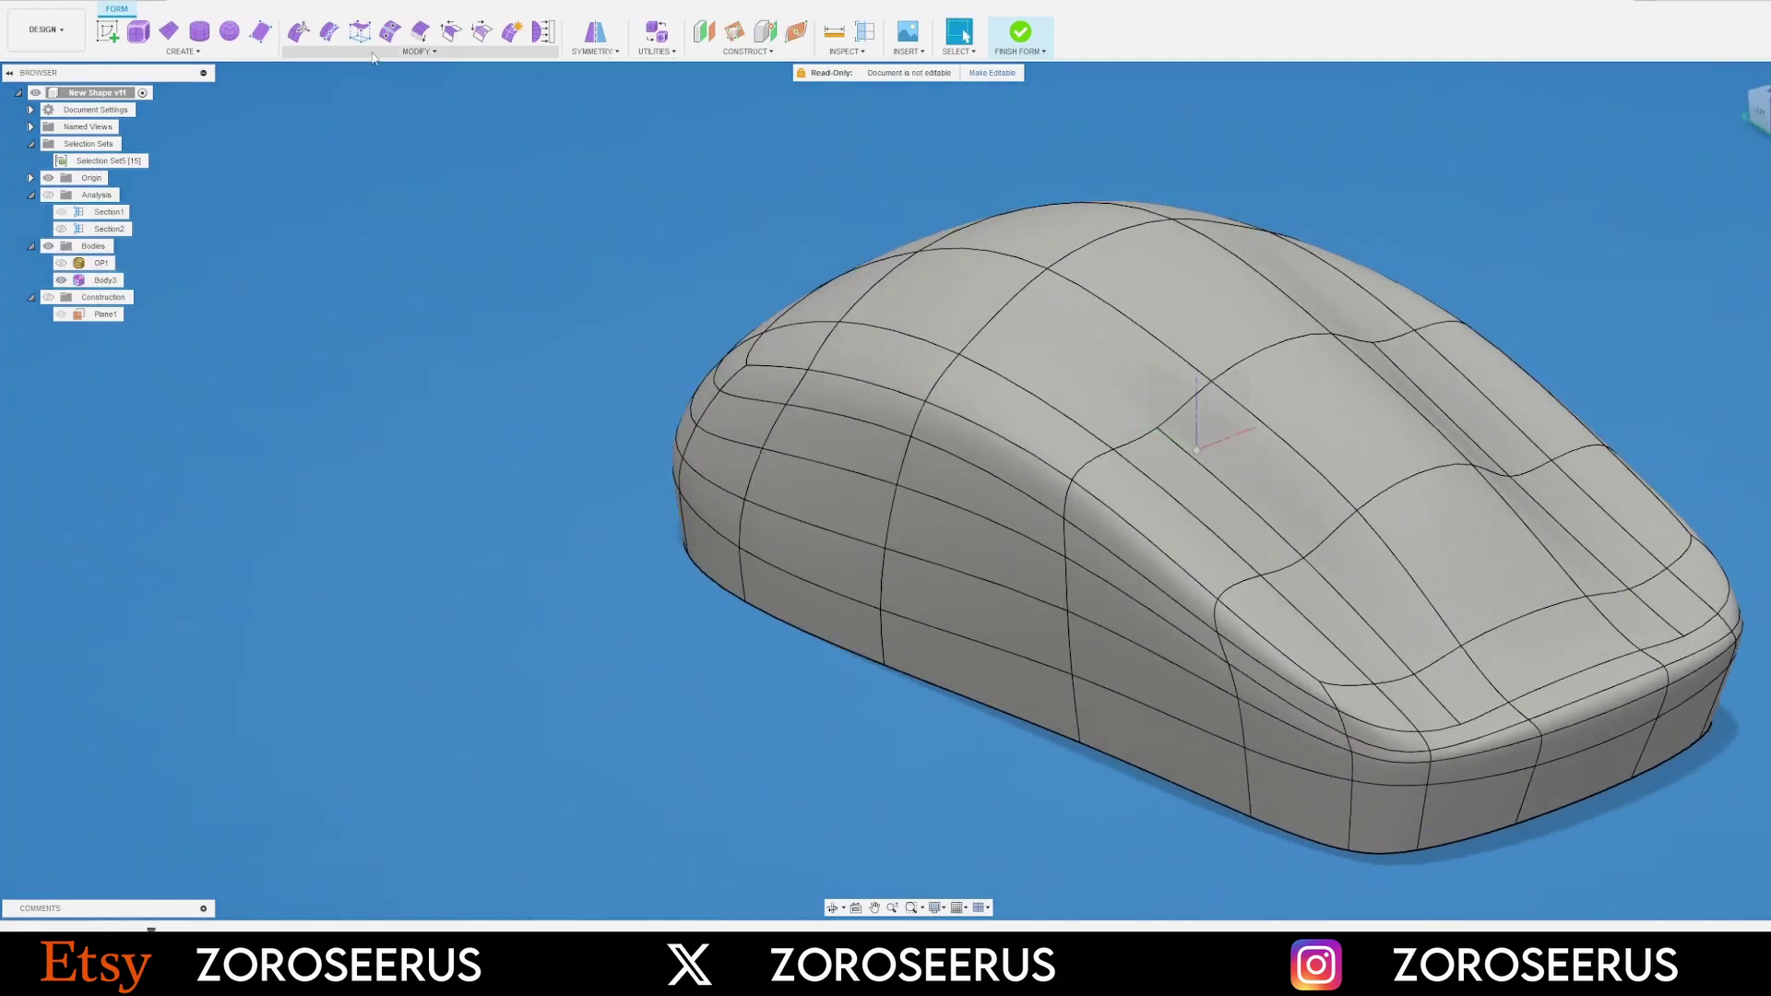
left_click(304, 35)
left_click(977, 674)
left_click(811, 600, "shift")
left_click(820, 498, "shift")
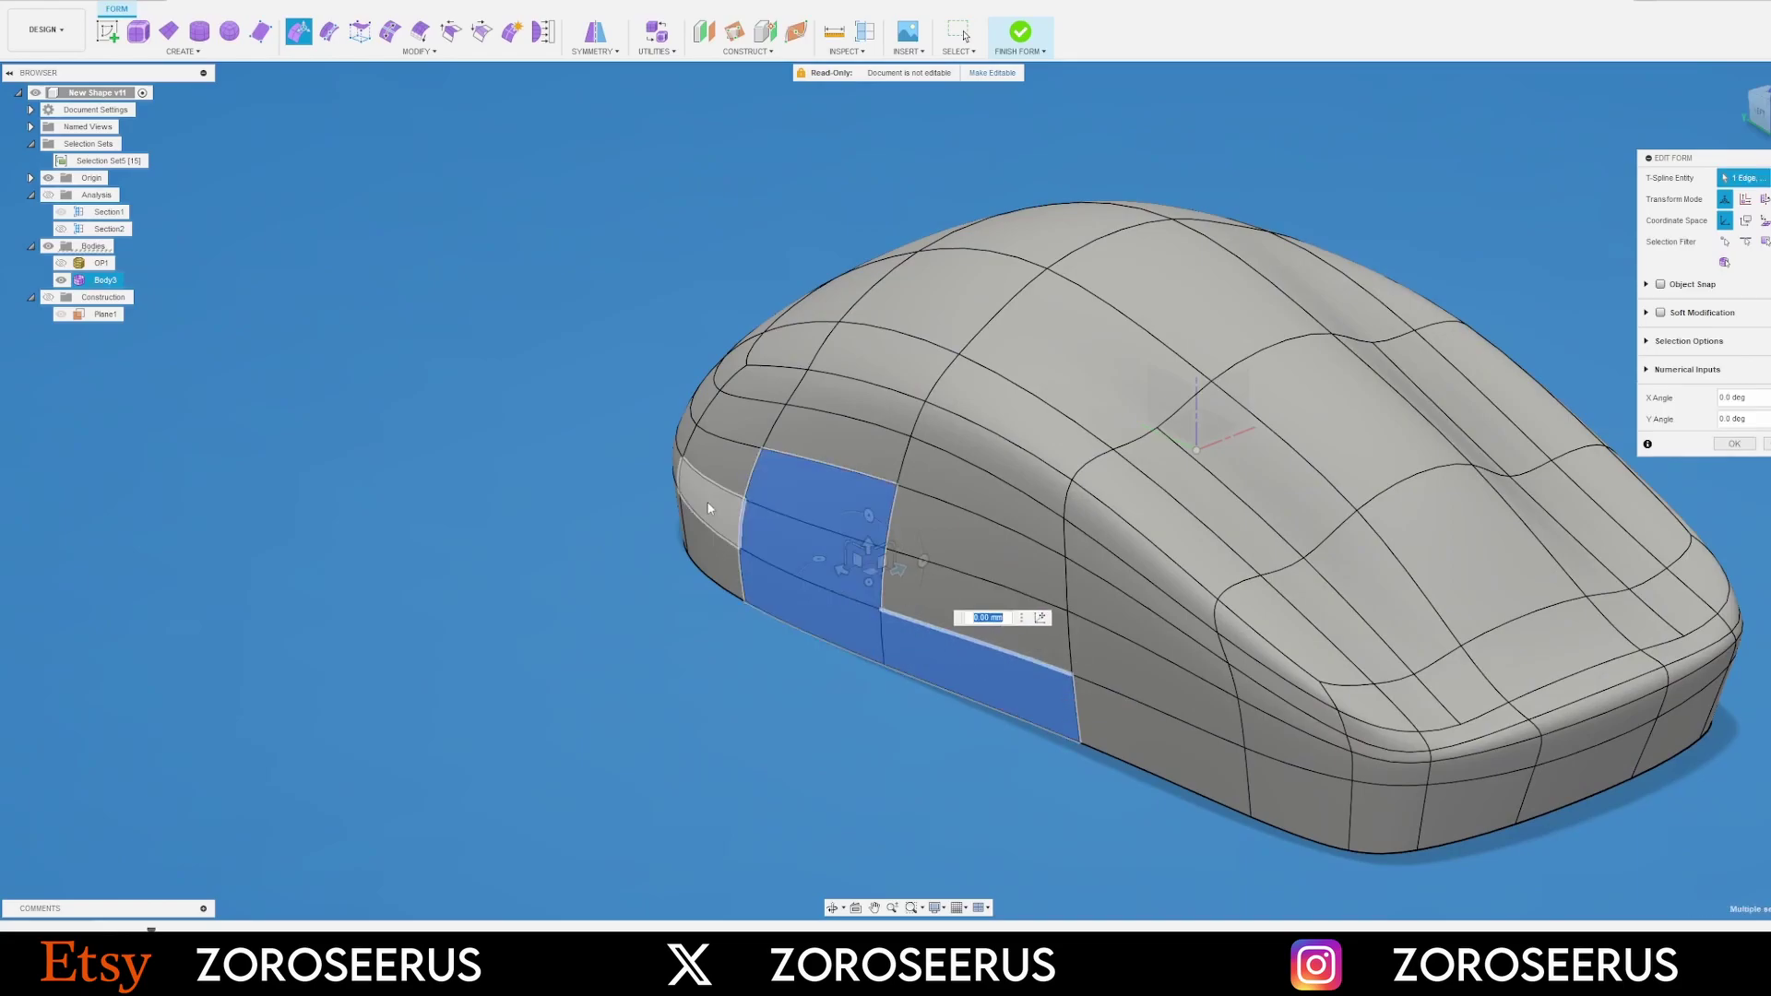
left_click(705, 514, "shift")
left_click(712, 559, "shift")
left_click(725, 464, "shift")
left_click(976, 550, "shift")
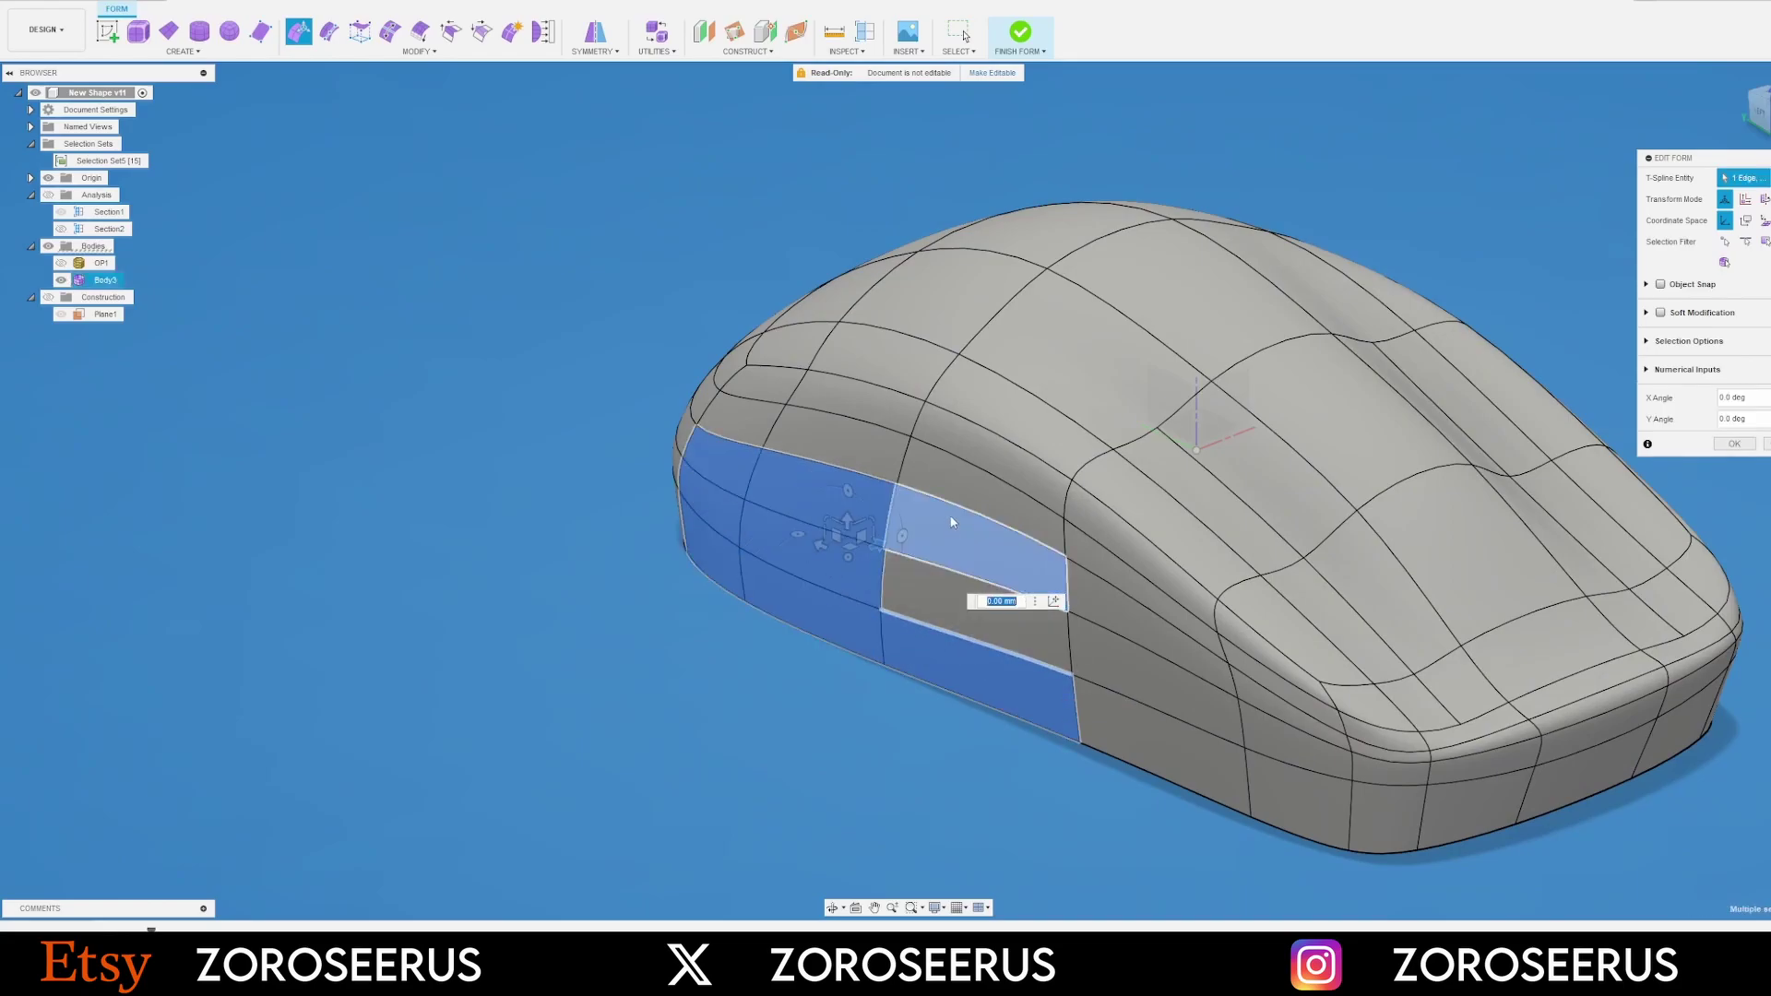
middle_click_drag(949, 522, 1517, 662, "shift")
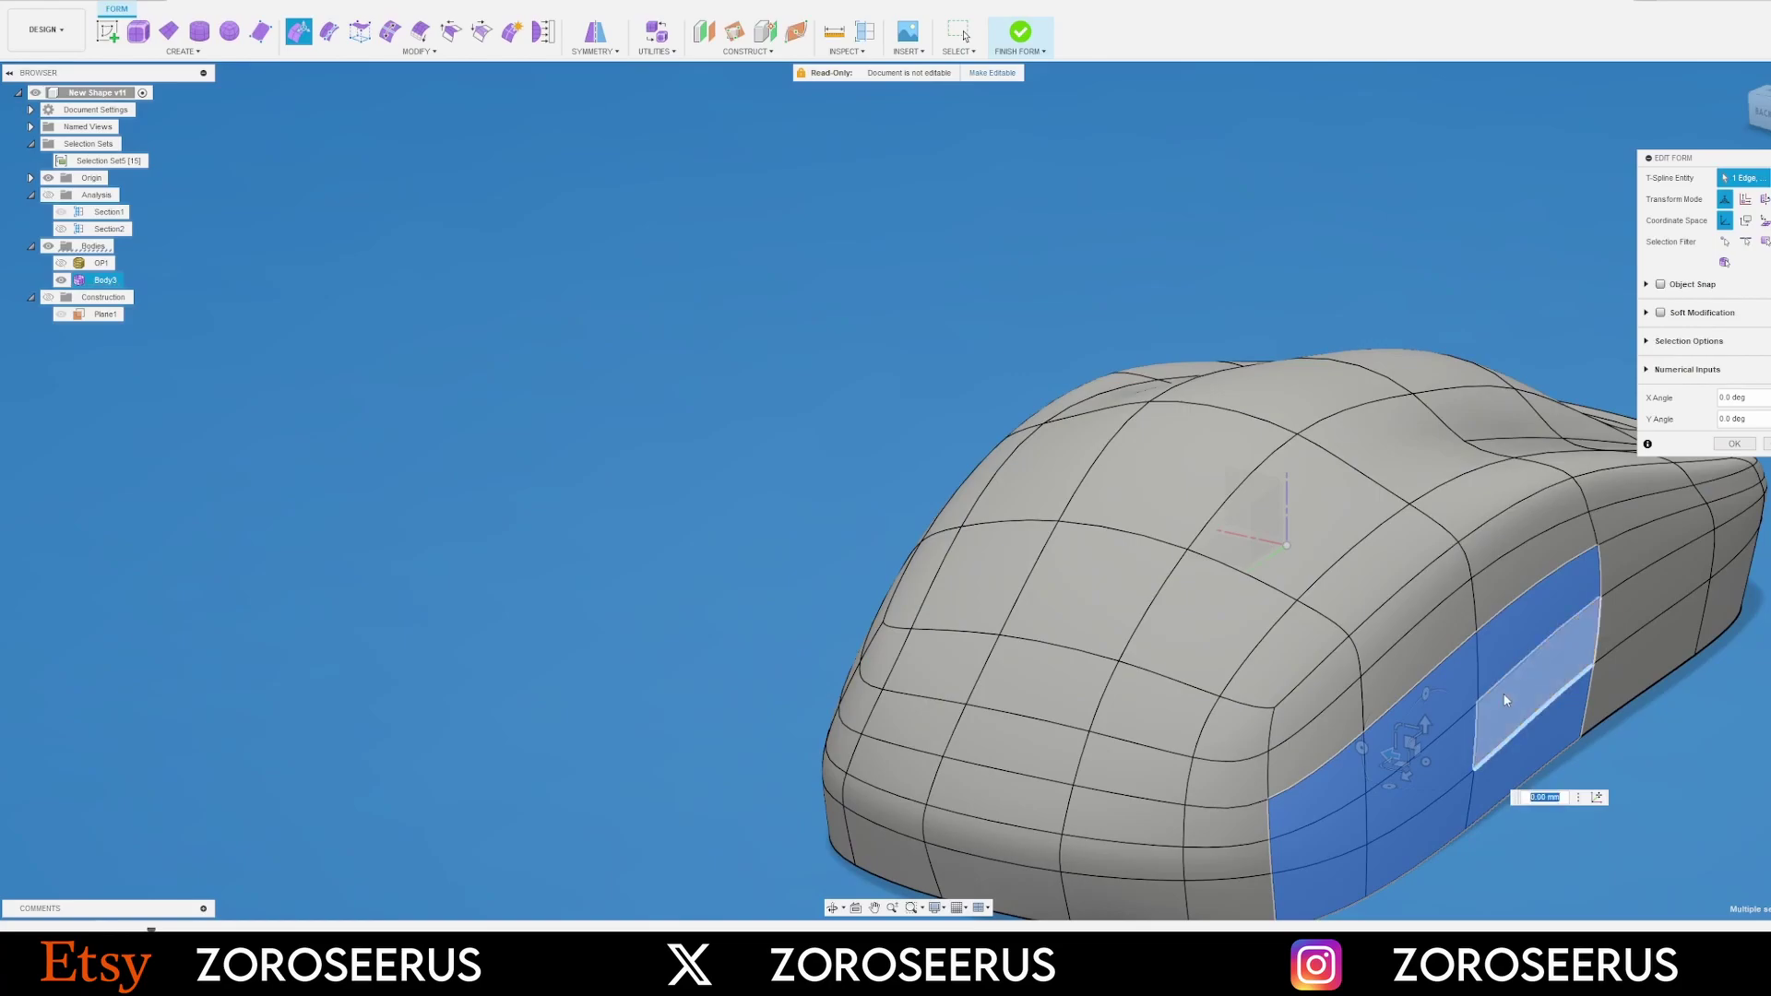
middle_click_drag(1343, 711, 1154, 514, "shift")
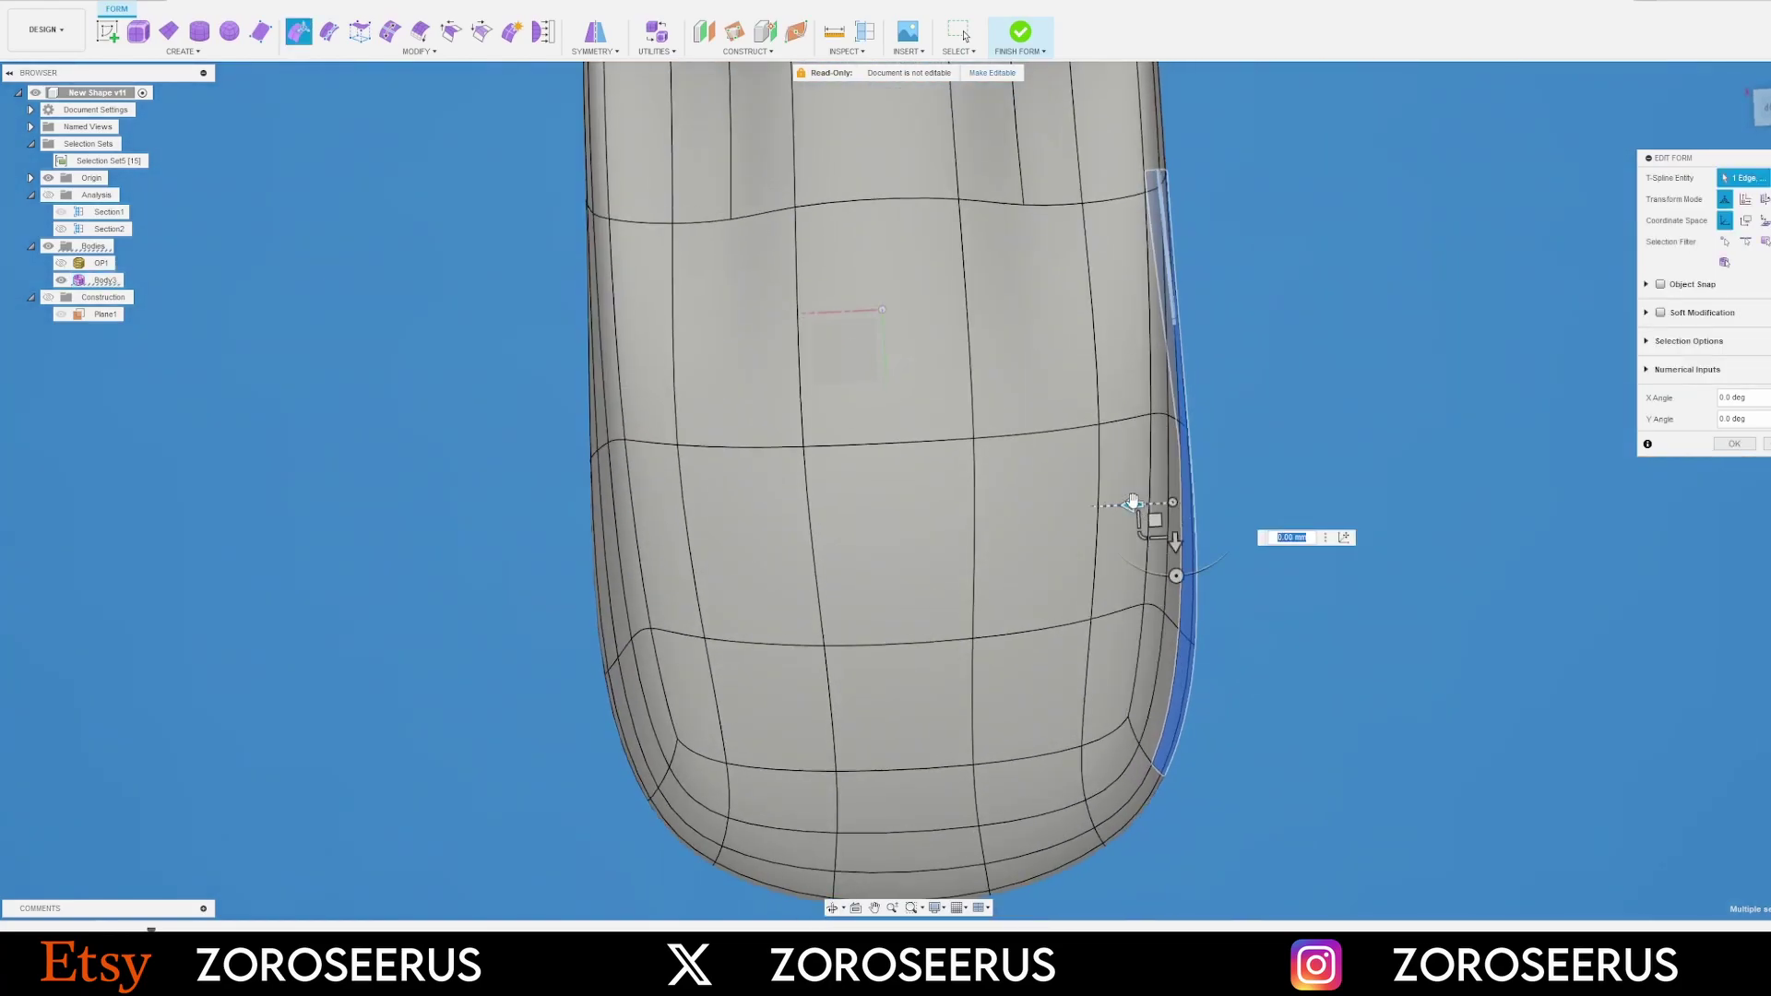
left_click_drag(1134, 500, 1162, 503)
scroll(1269, 819, "down", 3)
key("Return")
Try to push two lower faces on the opposite side inward with Edit Form while the previous side faces stay selected
middle_click_drag(942, 517, 1061, 415, "shift")
scroll(932, 677, "up", 5)
left_click(929, 665, "ctrl")
left_click(934, 709, "ctrl")
scroll(935, 711, "up", 4)
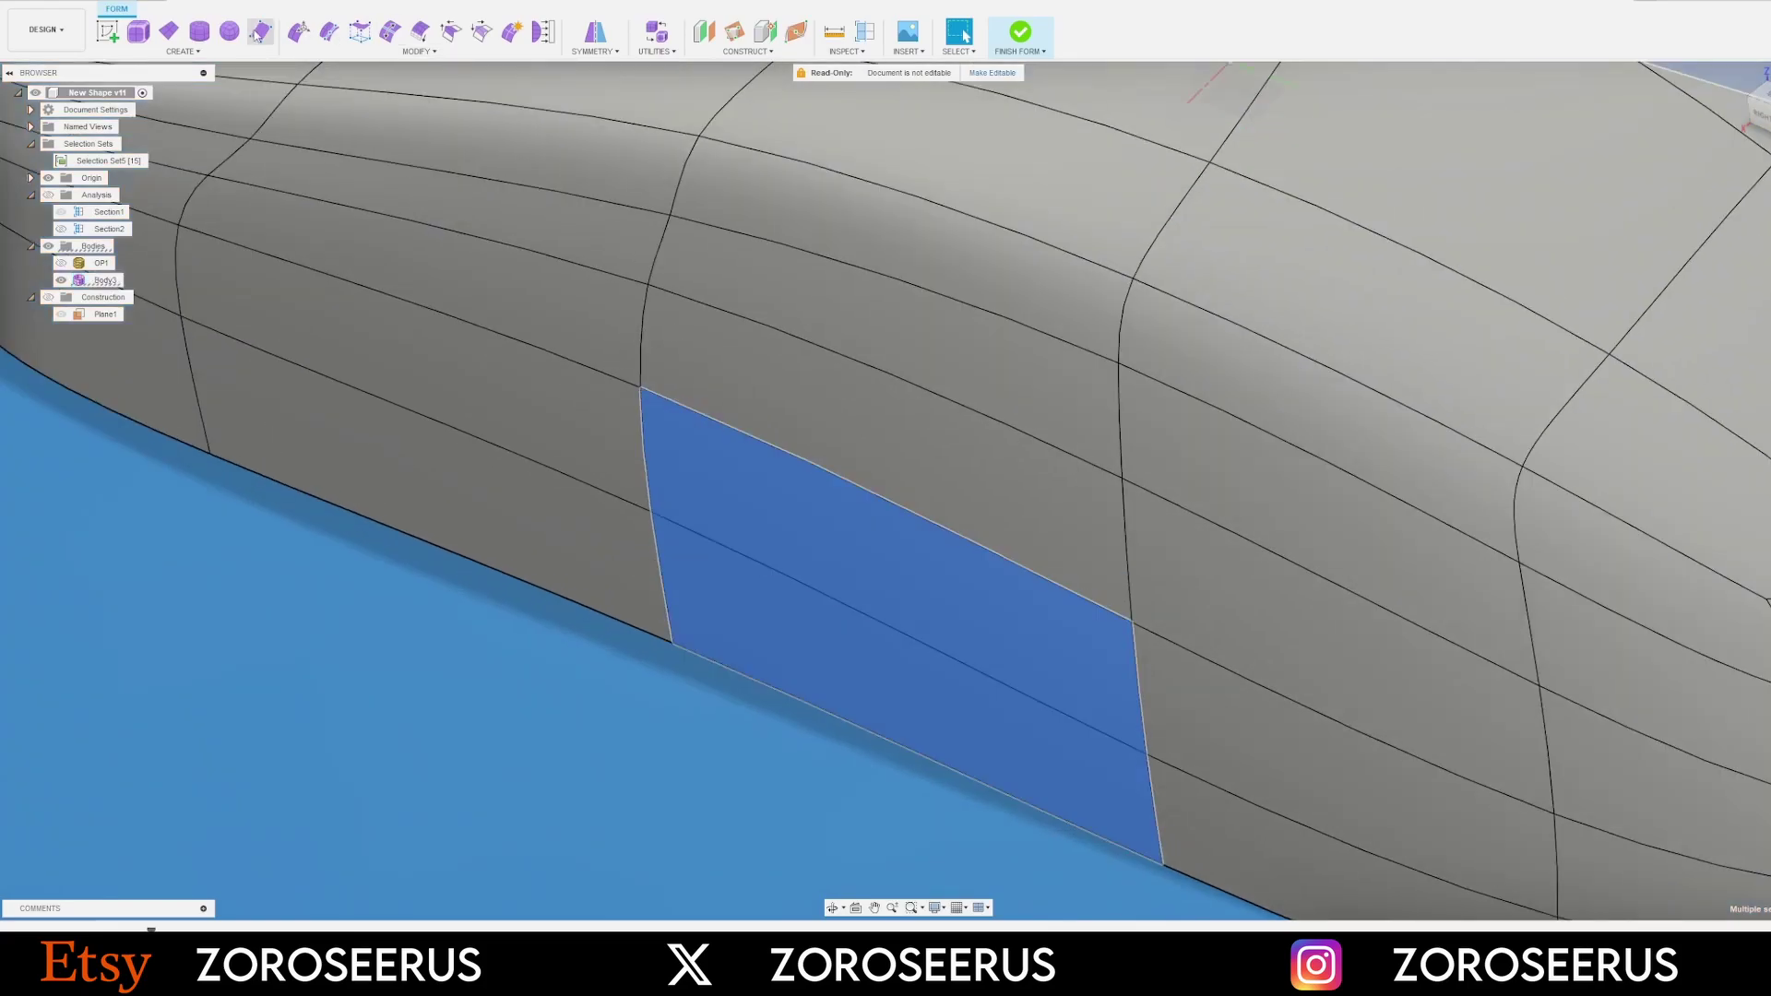
left_click(298, 32)
middle_click_drag(779, 608, 890, 604, "shift")
scroll(830, 625, "down", 4)
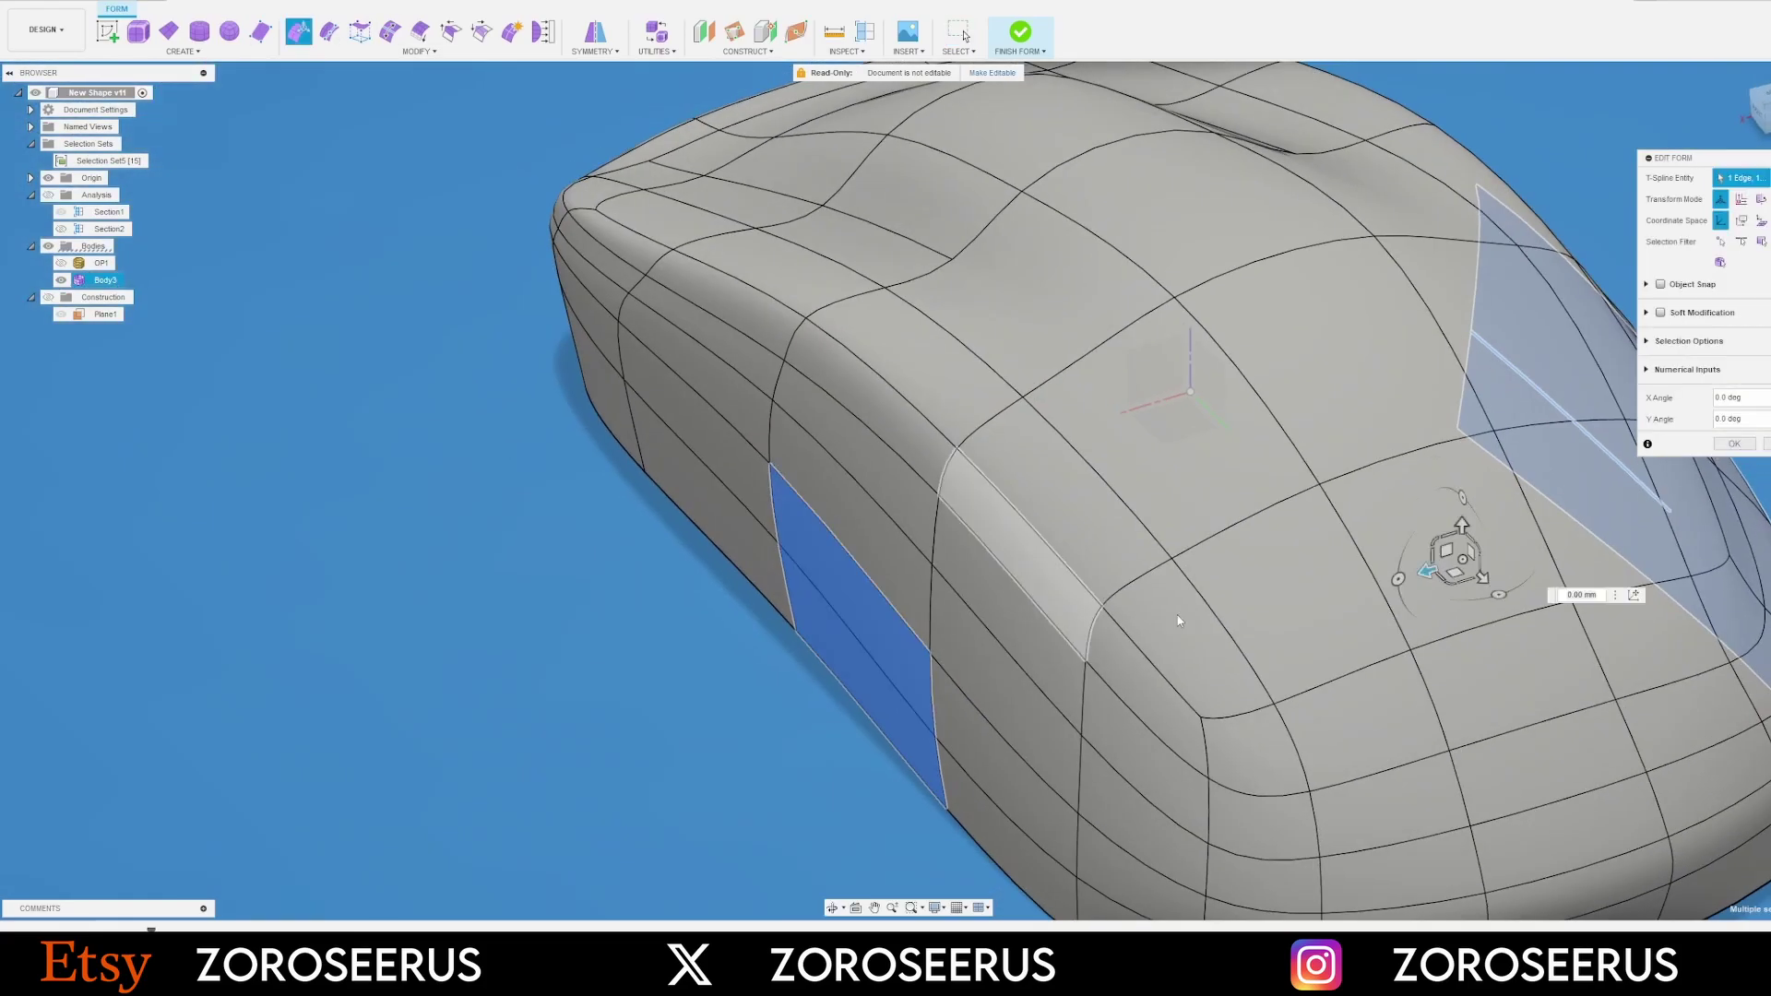
left_click_drag(1428, 573, 1459, 560)
key("Return")
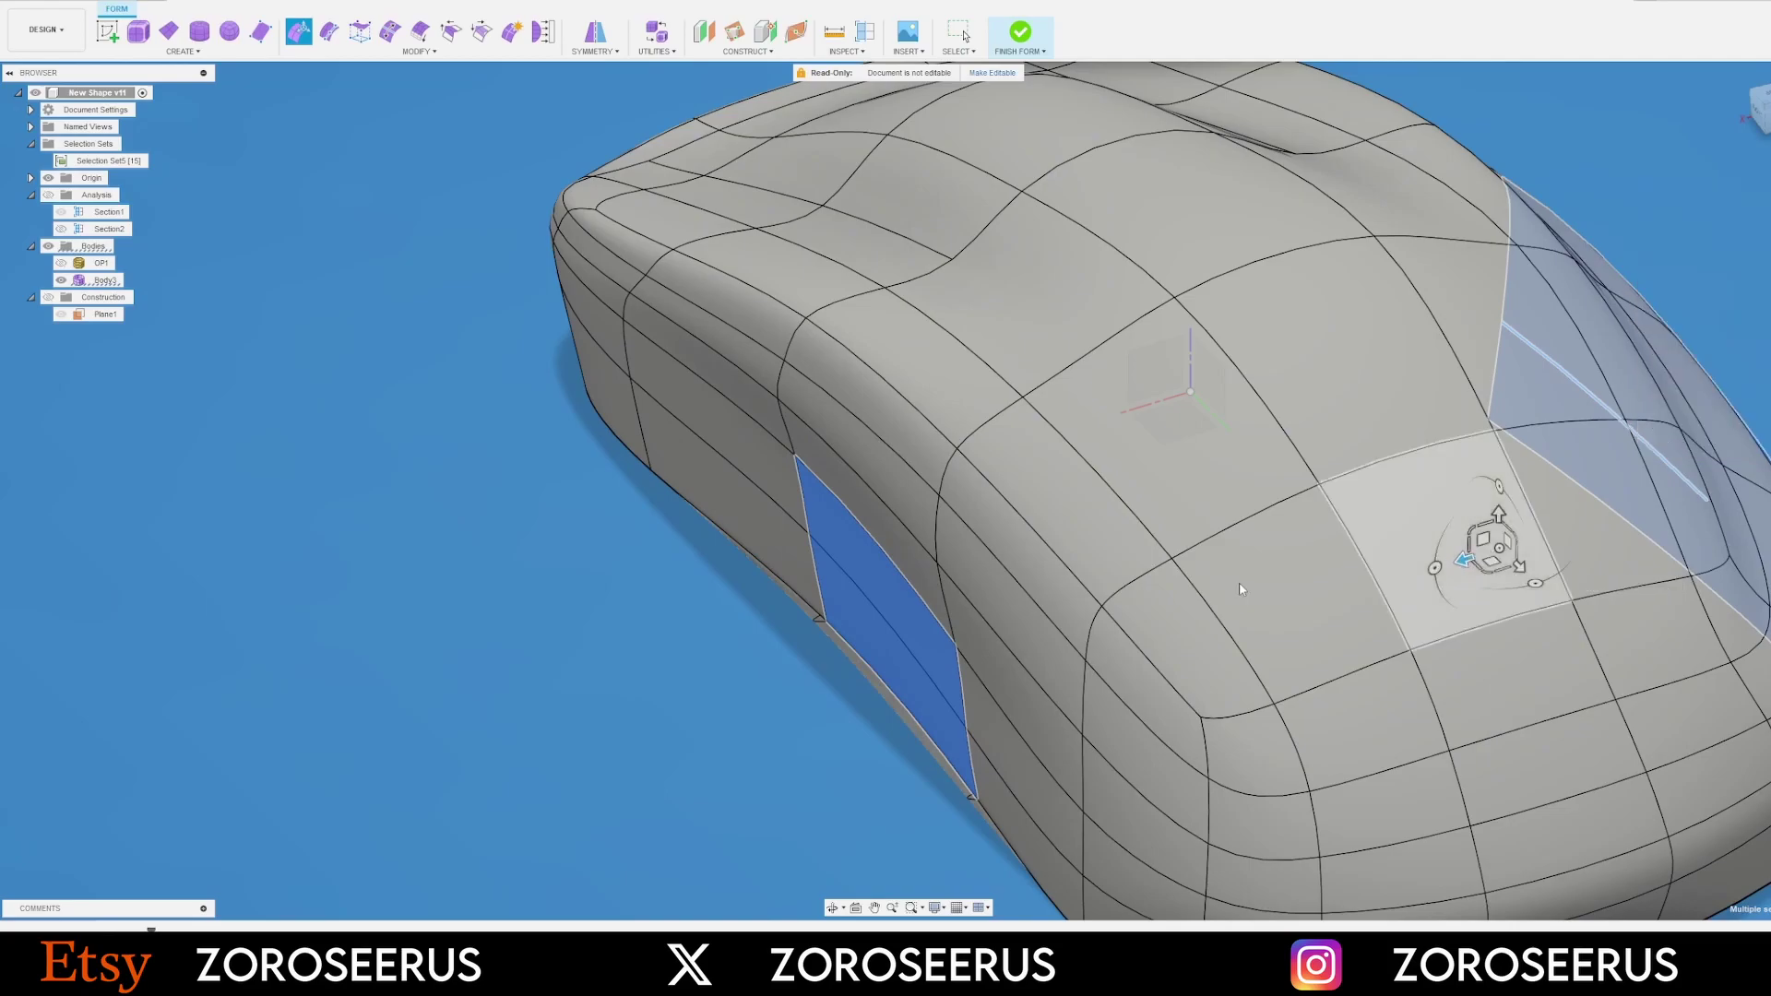
Inspect the underside, try to finish the form, return to editing and undo the last side-face move
scroll(862, 691, "down", 4)
middle_click_drag(854, 664, 827, 579, "shift")
scroll(848, 591, "up", 10)
scroll(754, 593, "down", 5)
scroll(826, 579, "down", 3)
scroll(860, 569, "down", 5)
left_click(1058, 70)
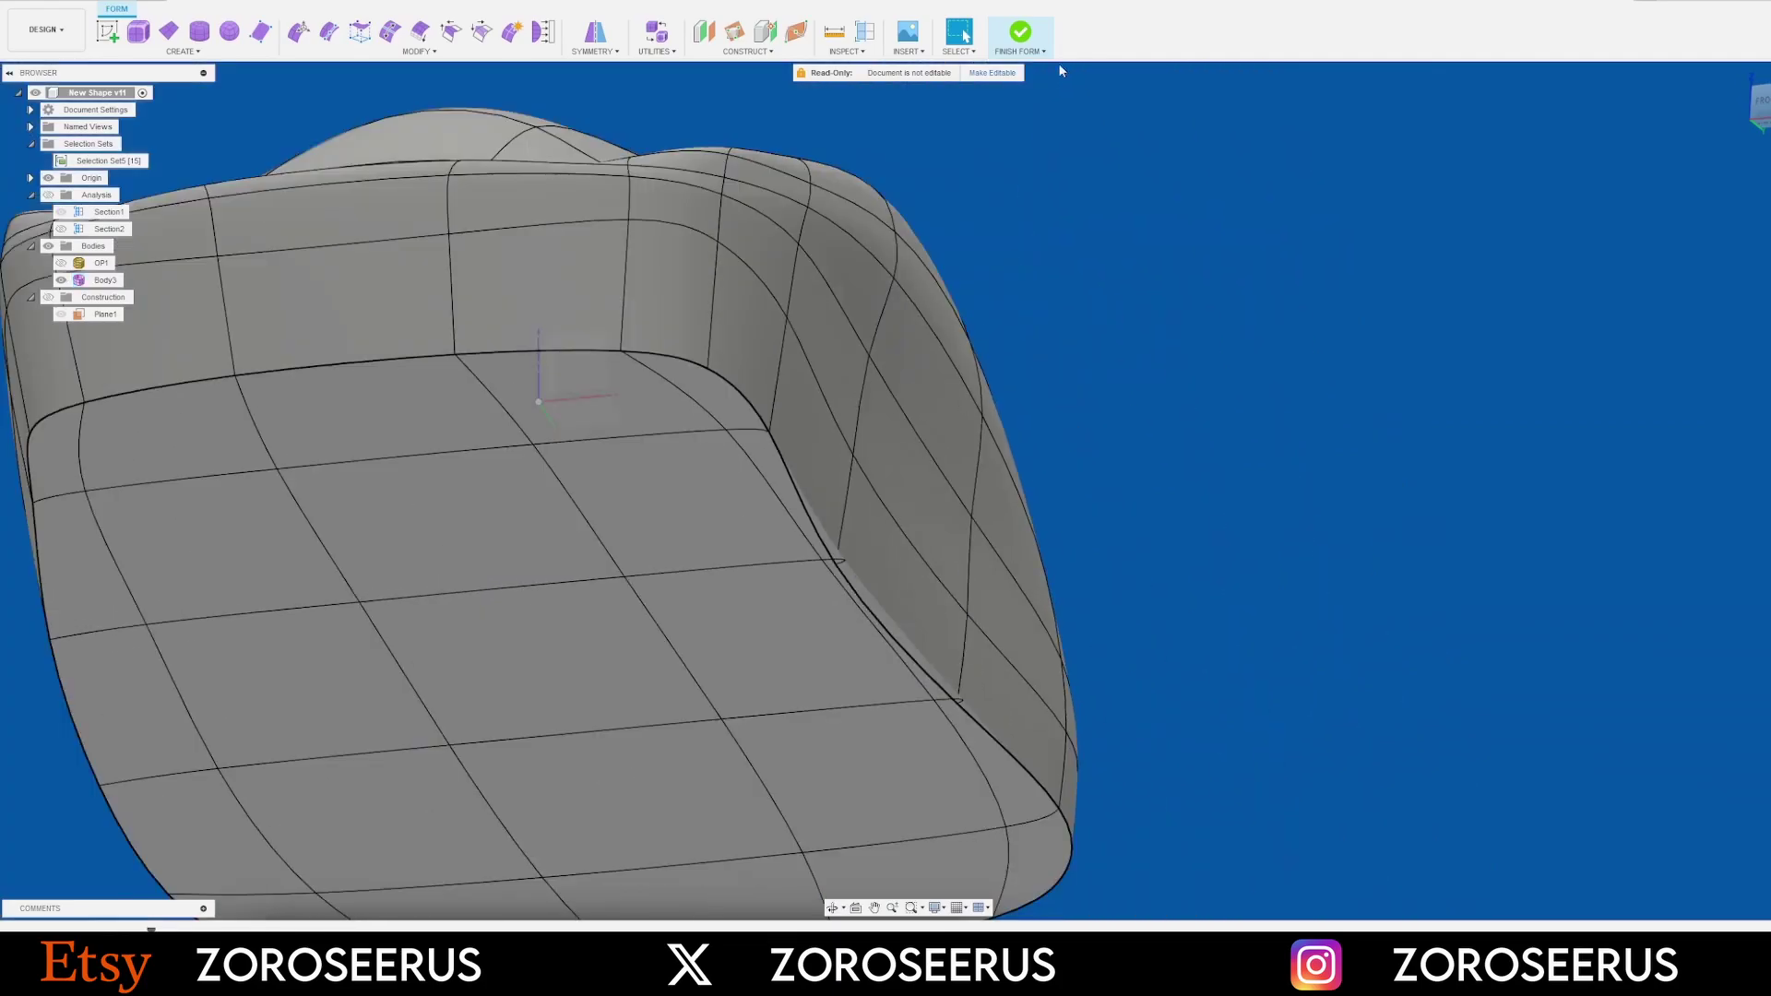
left_click(1021, 34)
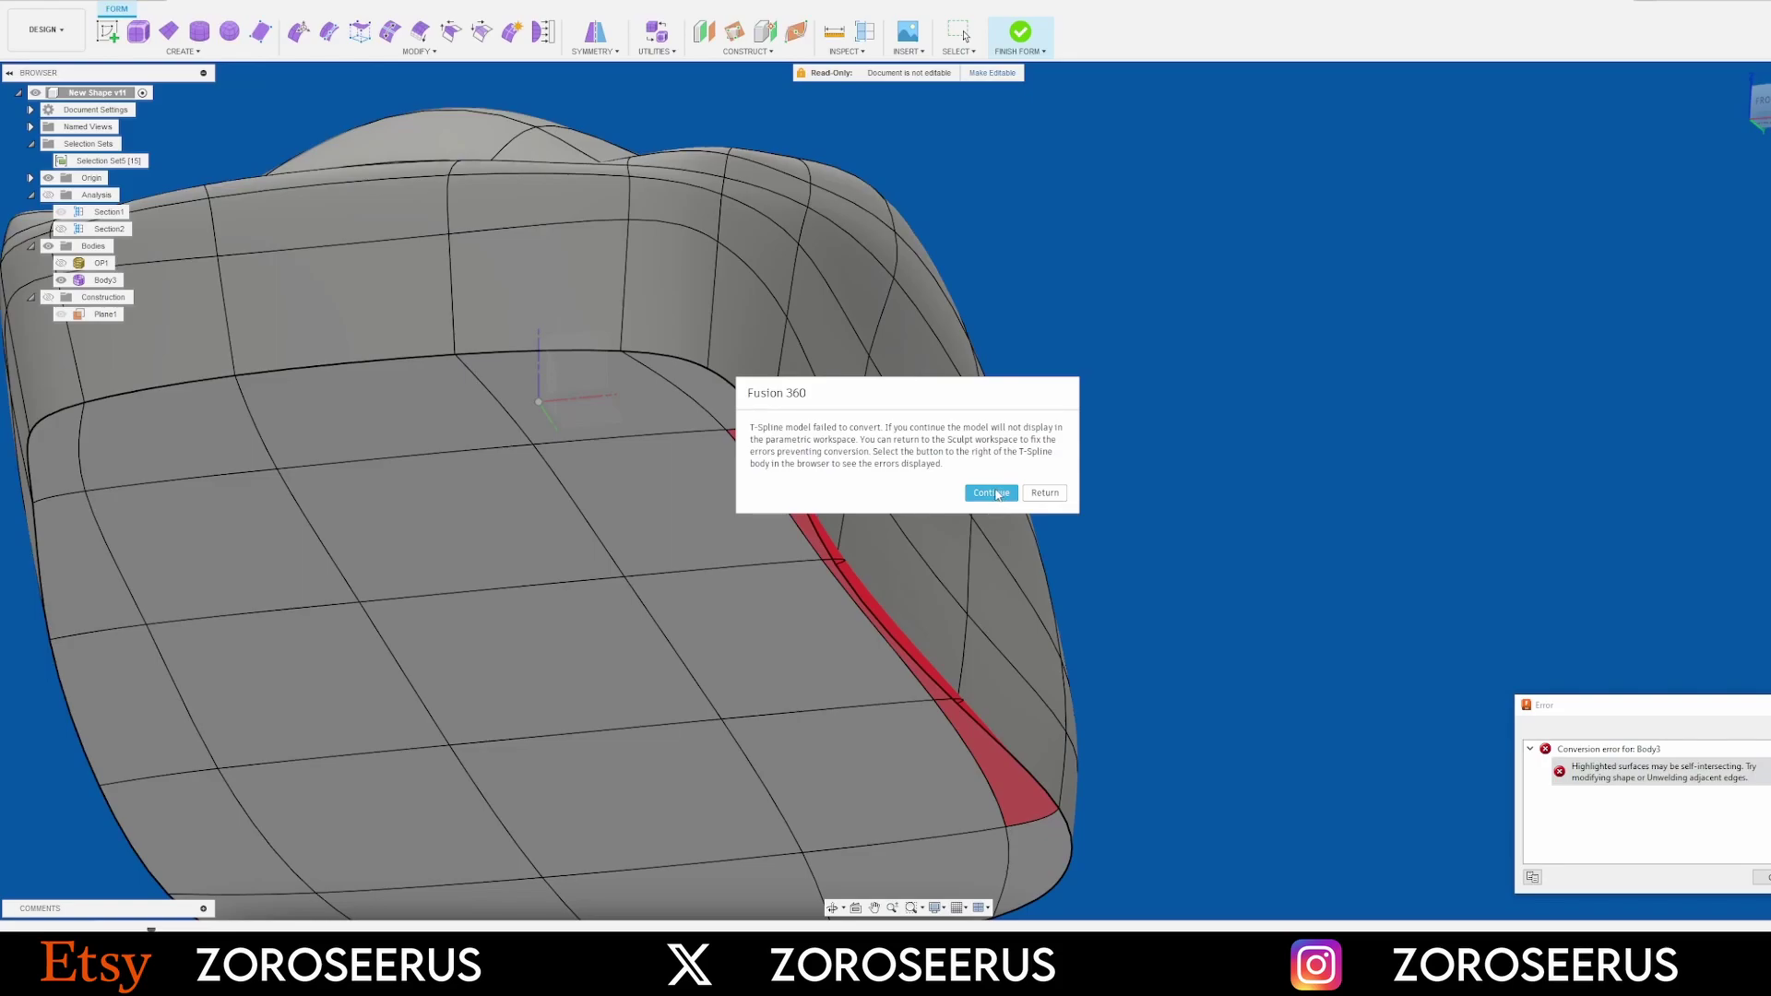
left_click(1053, 498)
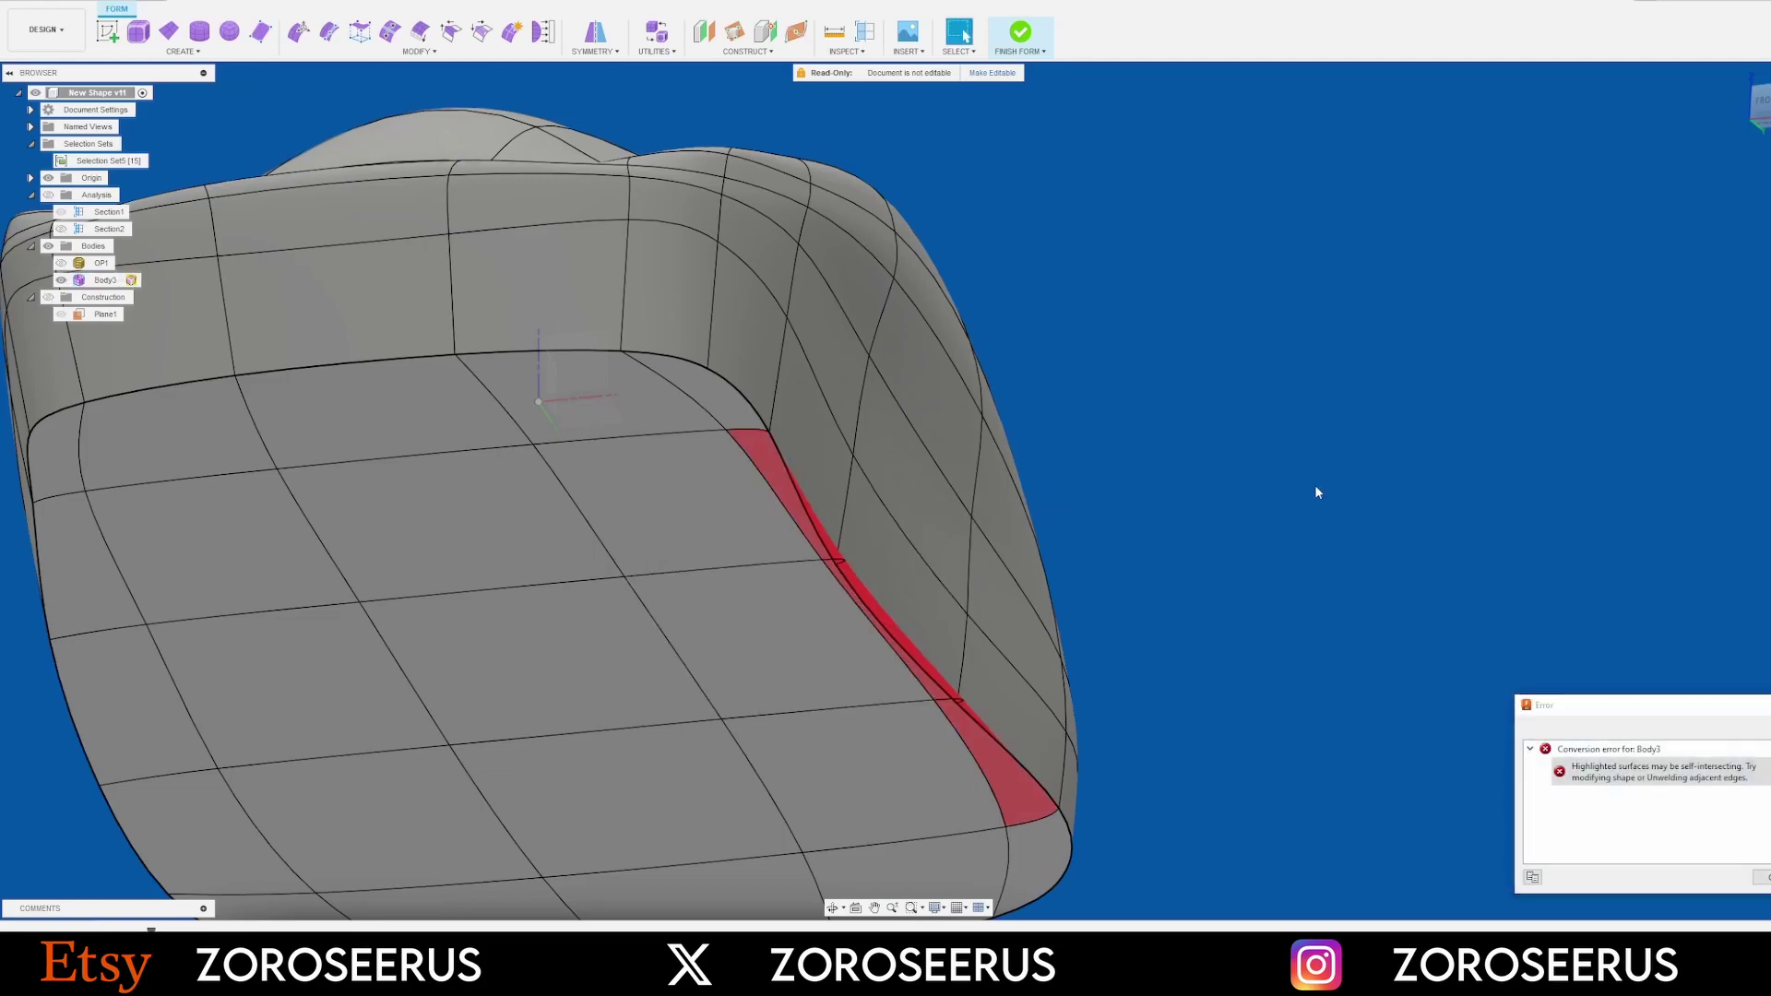
key("Escape")
key("ctrl+z")
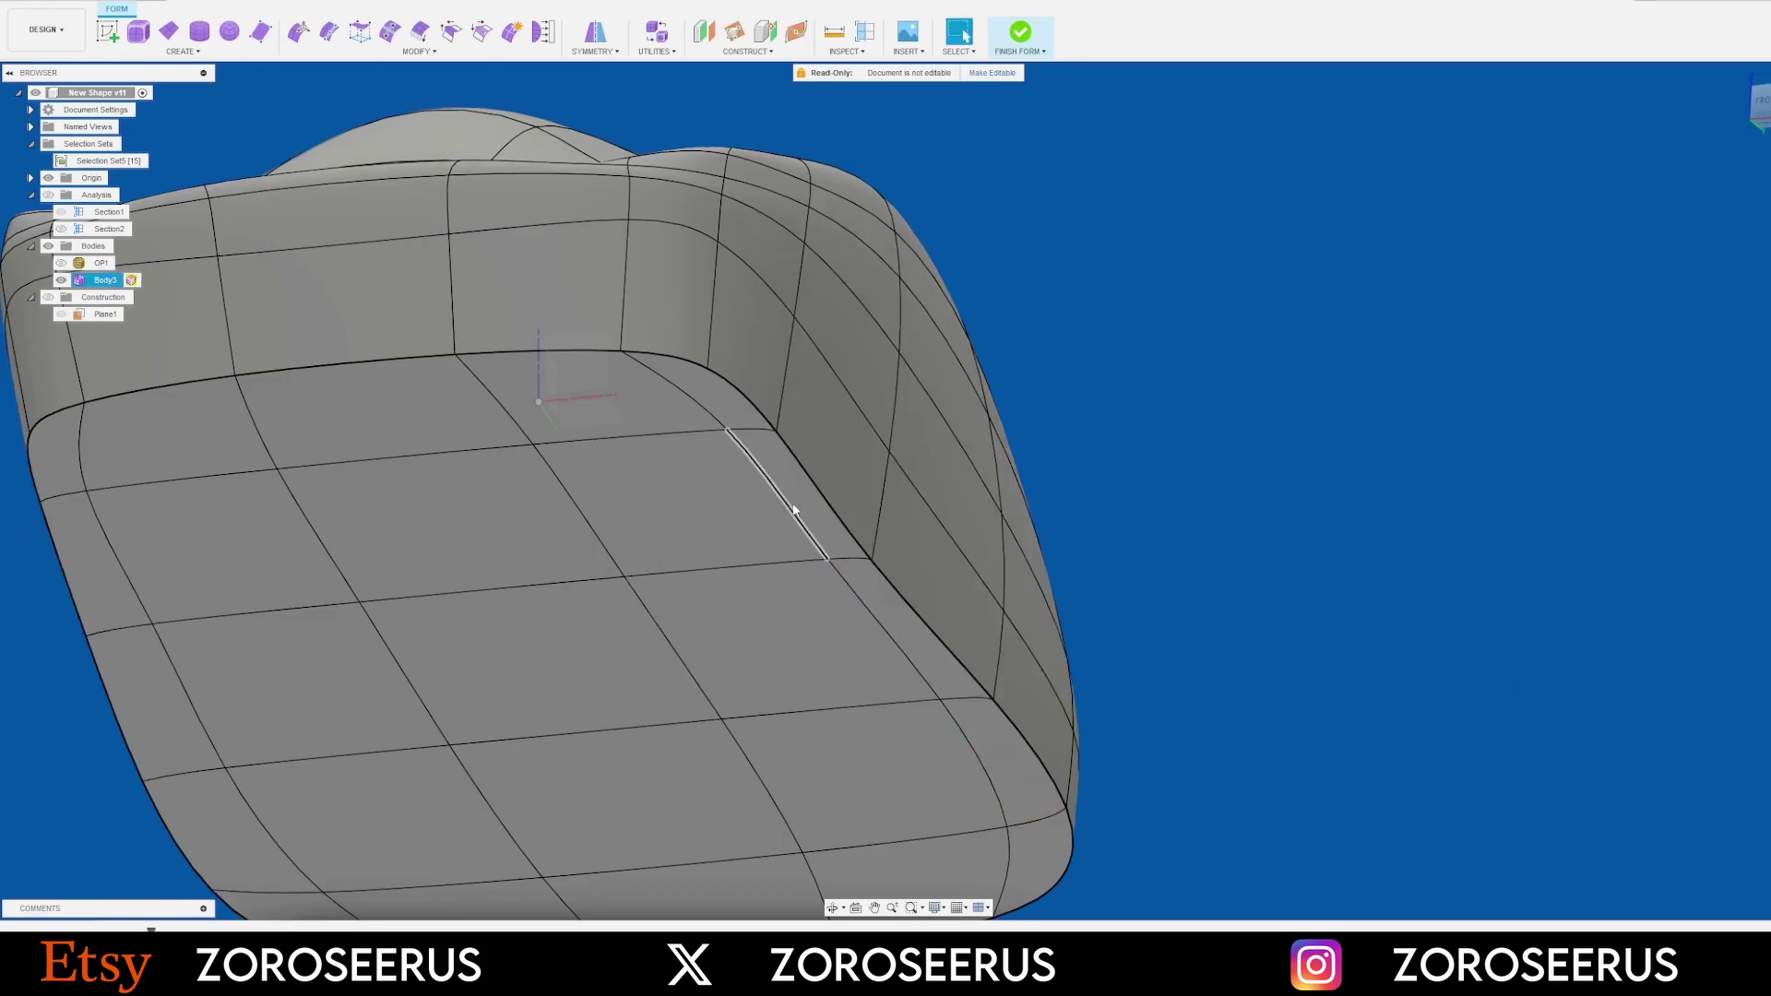
Move four lower rear faces on the thumb side, together with three neighbouring edges of the base, inward with Edit Form
mouse_move(915, 520)
middle_mouse_down("shift")
mouse_move(878, 553)
mouse_move(897, 503)
middle_mouse_up("shift")
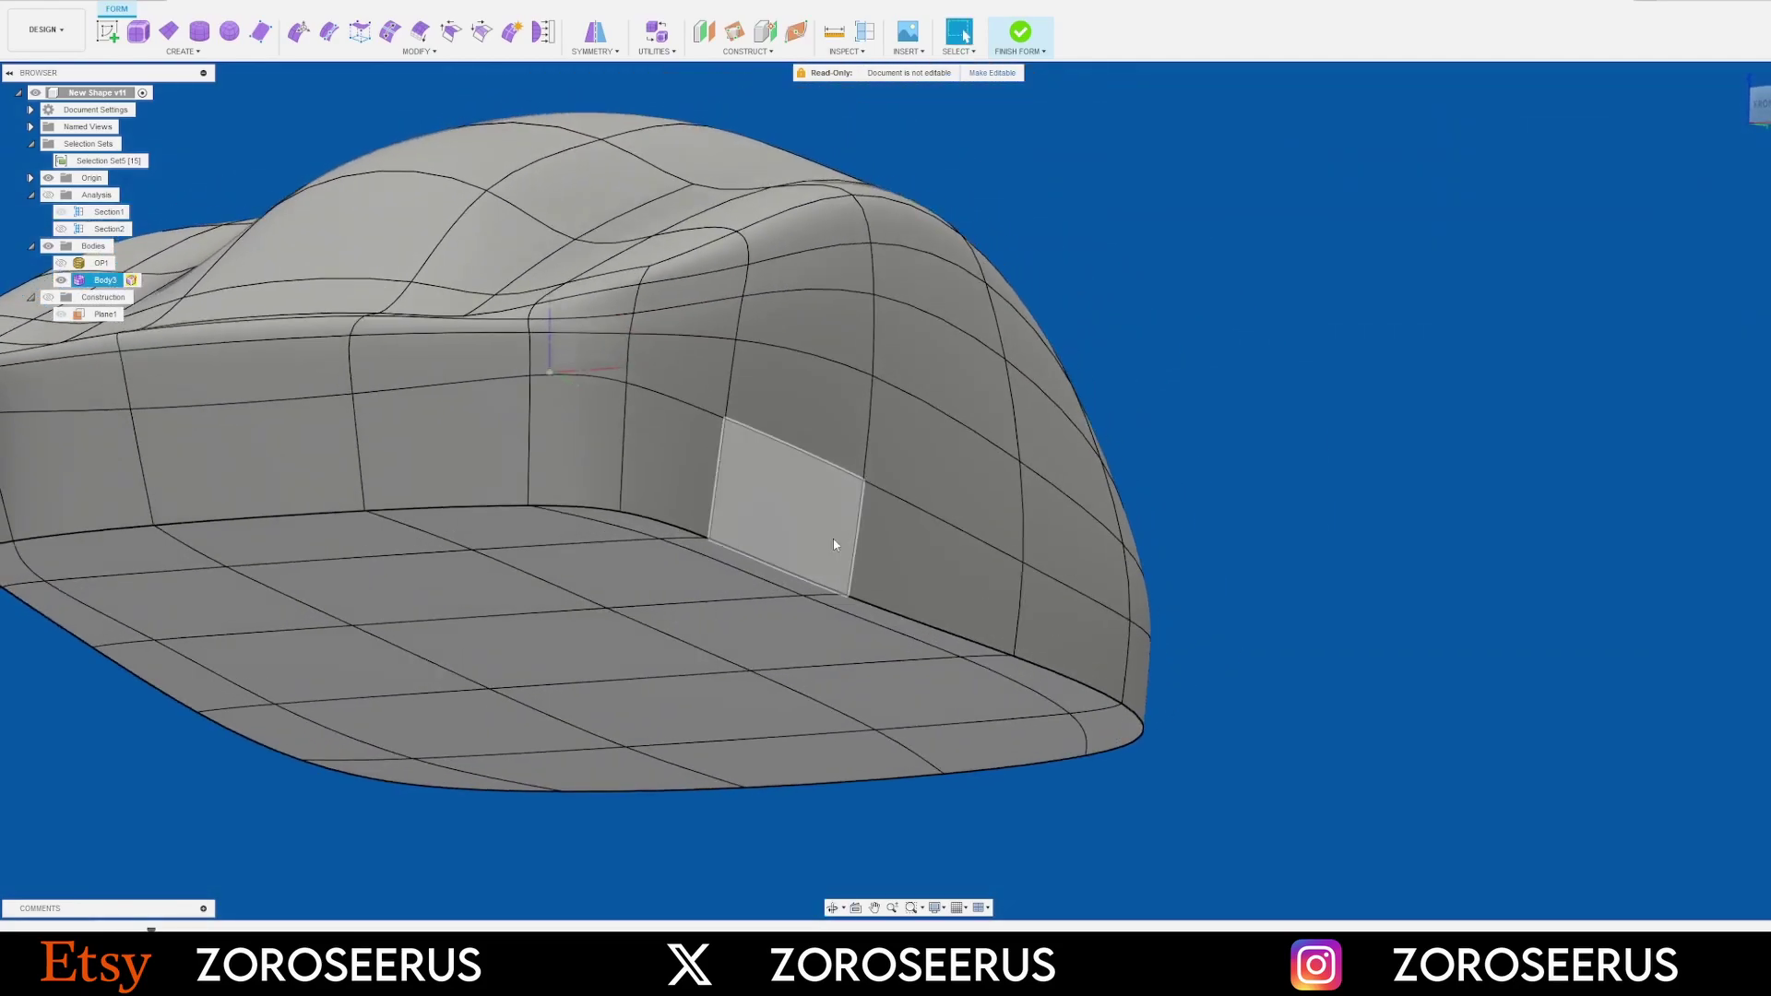
left_click(833, 544)
left_click(936, 570, "shift")
left_click(1049, 612, "shift")
left_click(952, 561)
left_click(968, 494, "shift")
left_click(1068, 631, "shift")
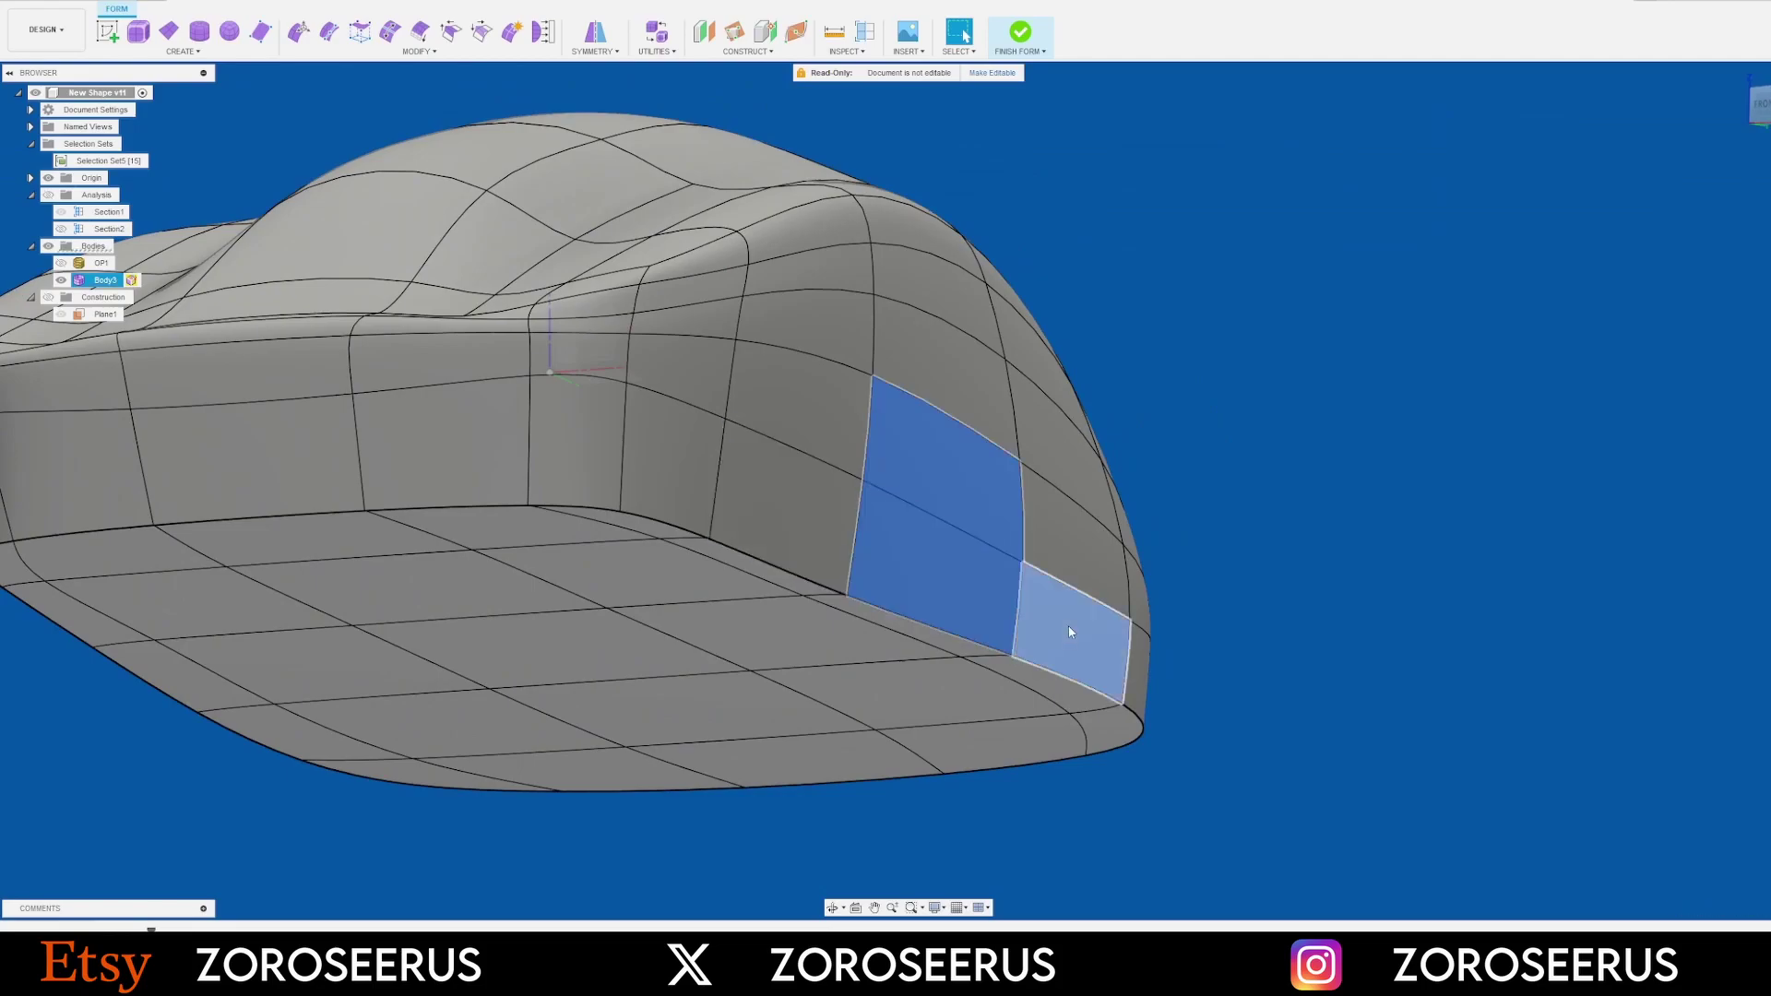
left_click(1072, 550, "shift")
scroll(940, 618, "up", 4)
middle_click_drag(927, 601, 922, 565, "shift")
scroll(922, 553, "down", 2)
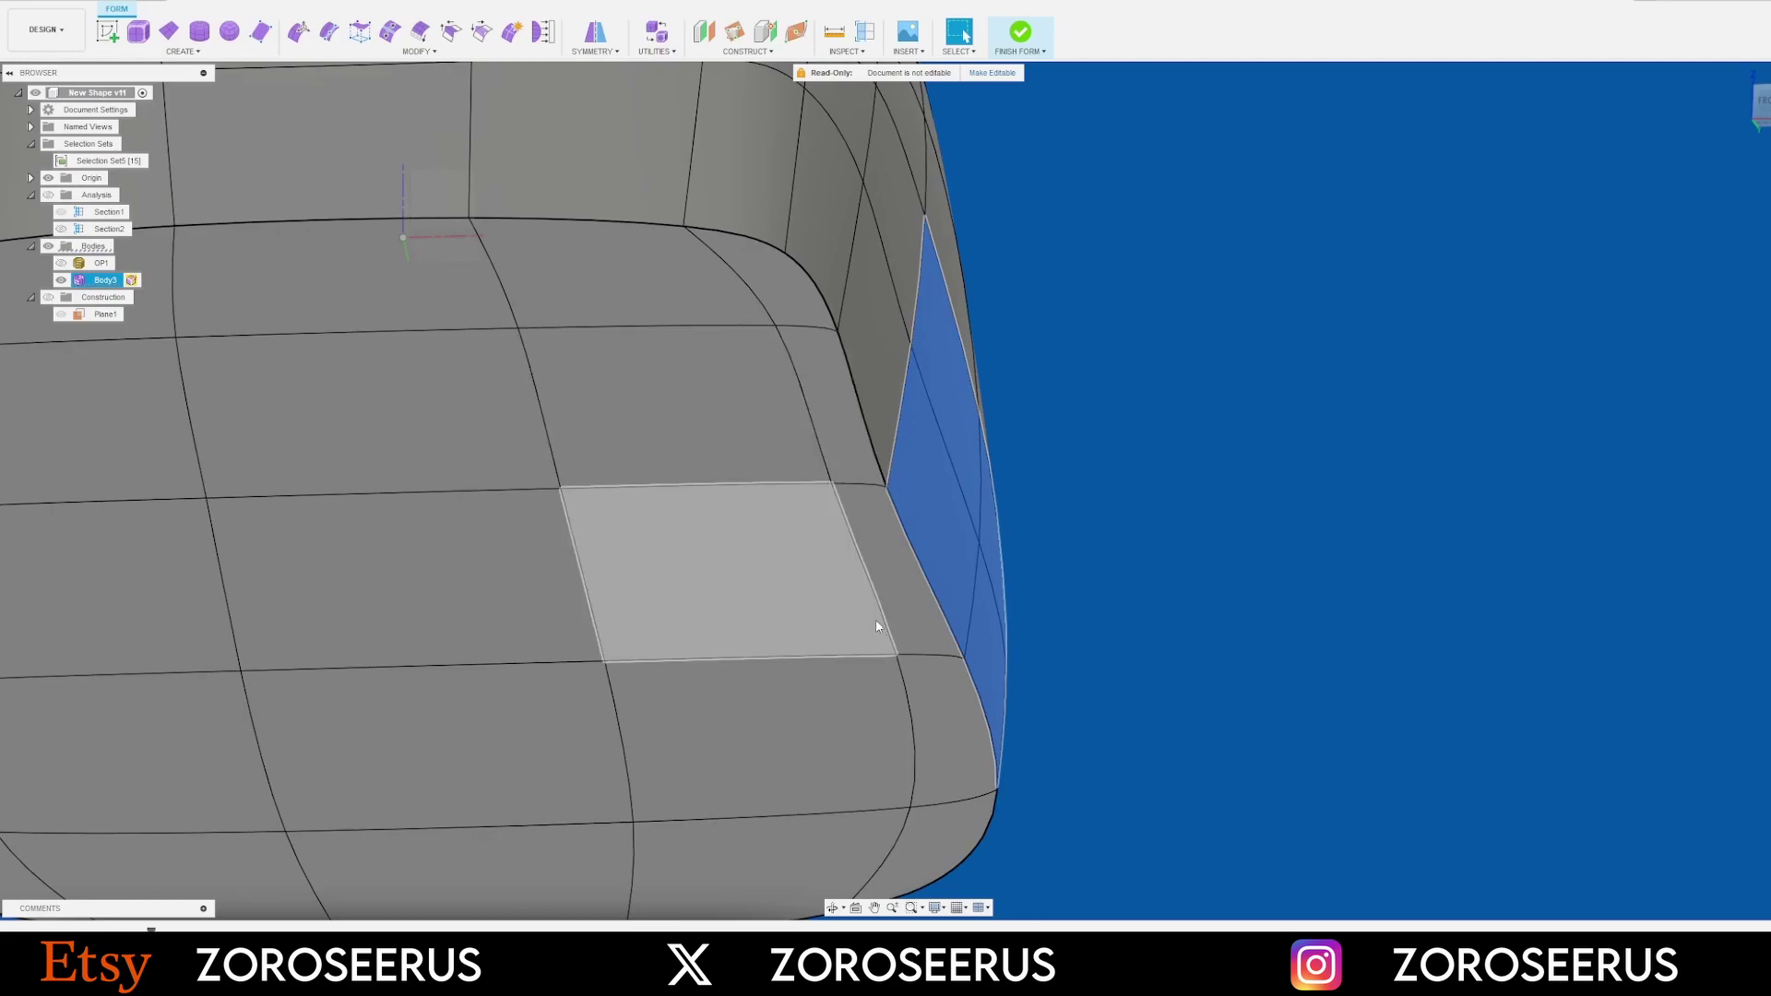
left_click(820, 446, "shift")
left_click(862, 553, "shift")
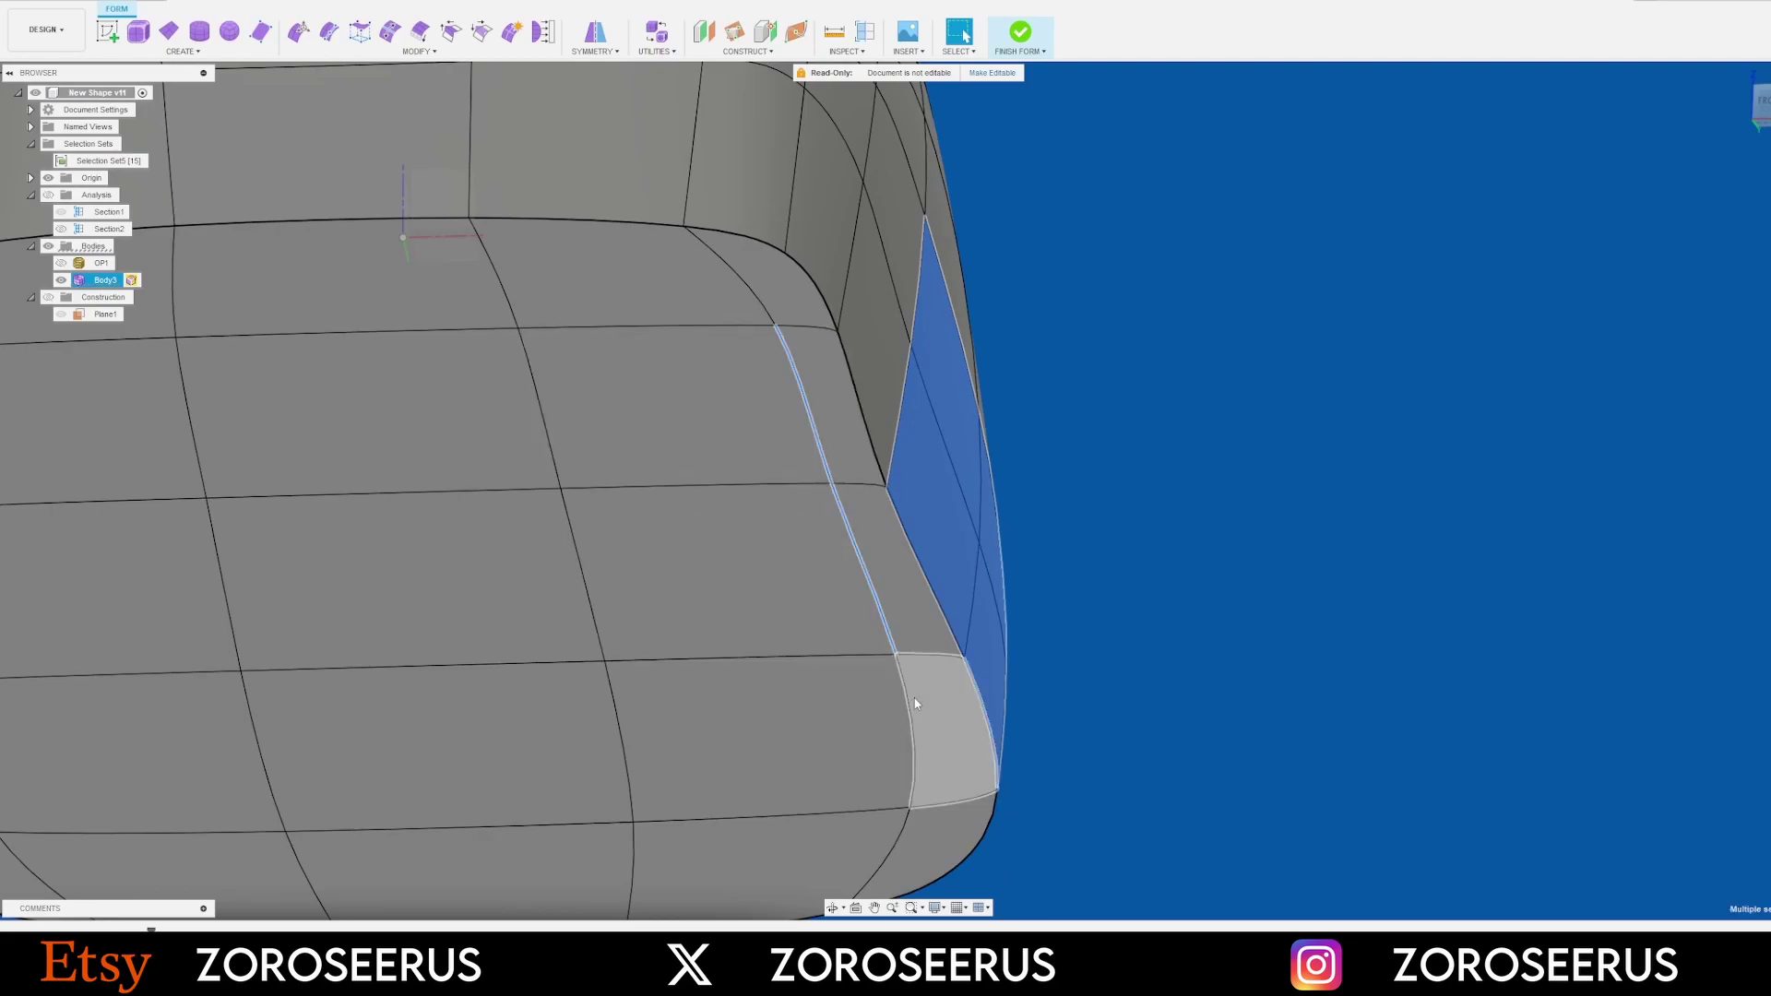
left_click(298, 31)
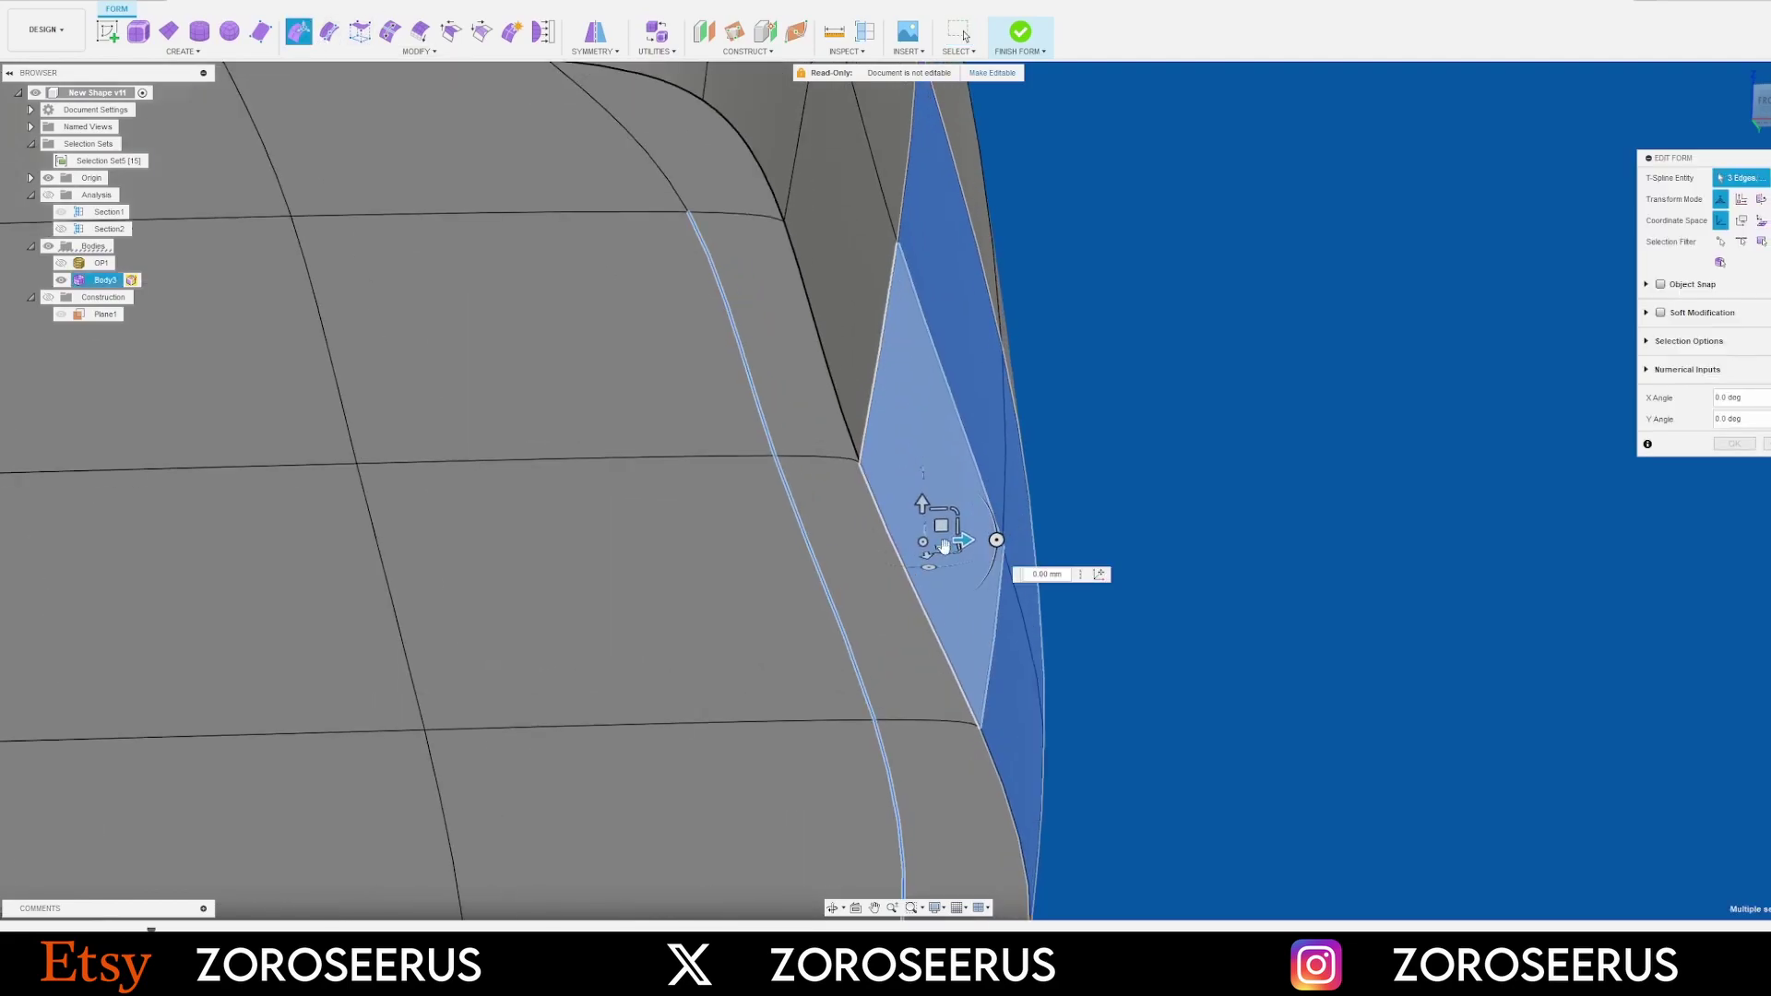
middle_click_drag(953, 538, 901, 541, "shift")
left_click_drag(901, 541, 885, 542)
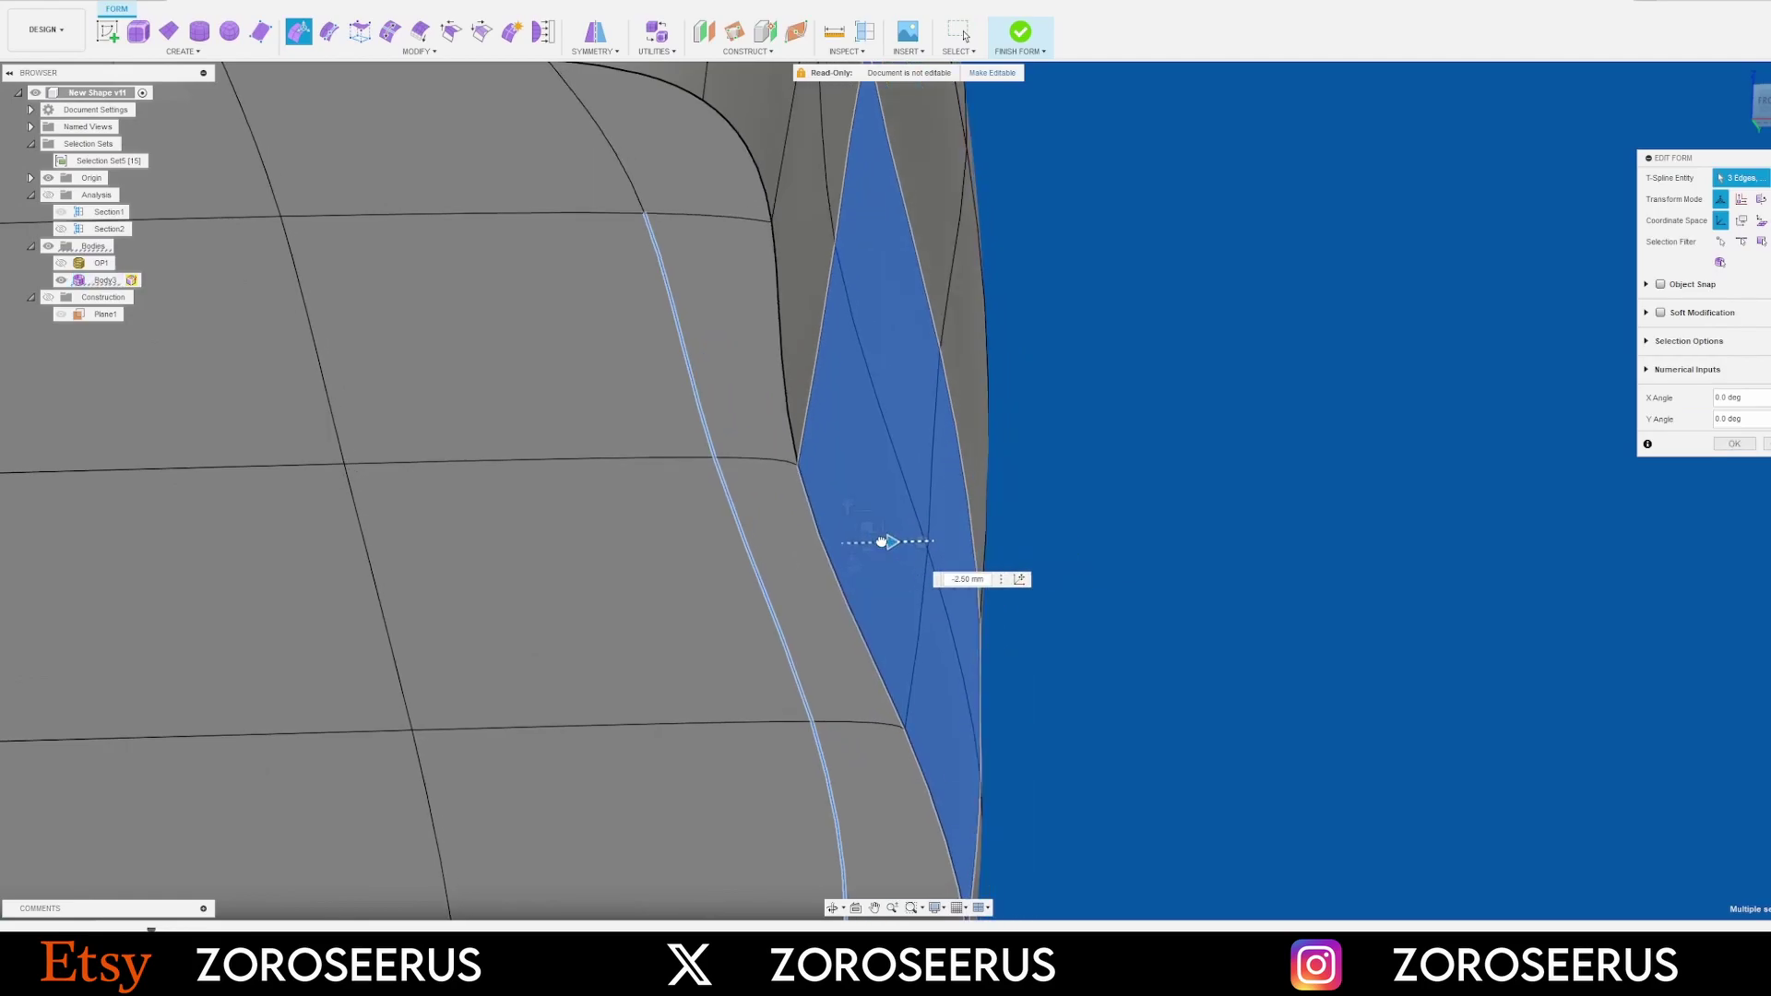
scroll(1026, 430, "down", 2)
key("Return")
Finish the form and examine the converted solid body from the side
middle_click_drag(1086, 493, 982, 508, "shift")
left_click(1014, 37)
scroll(718, 731, "down", 4)
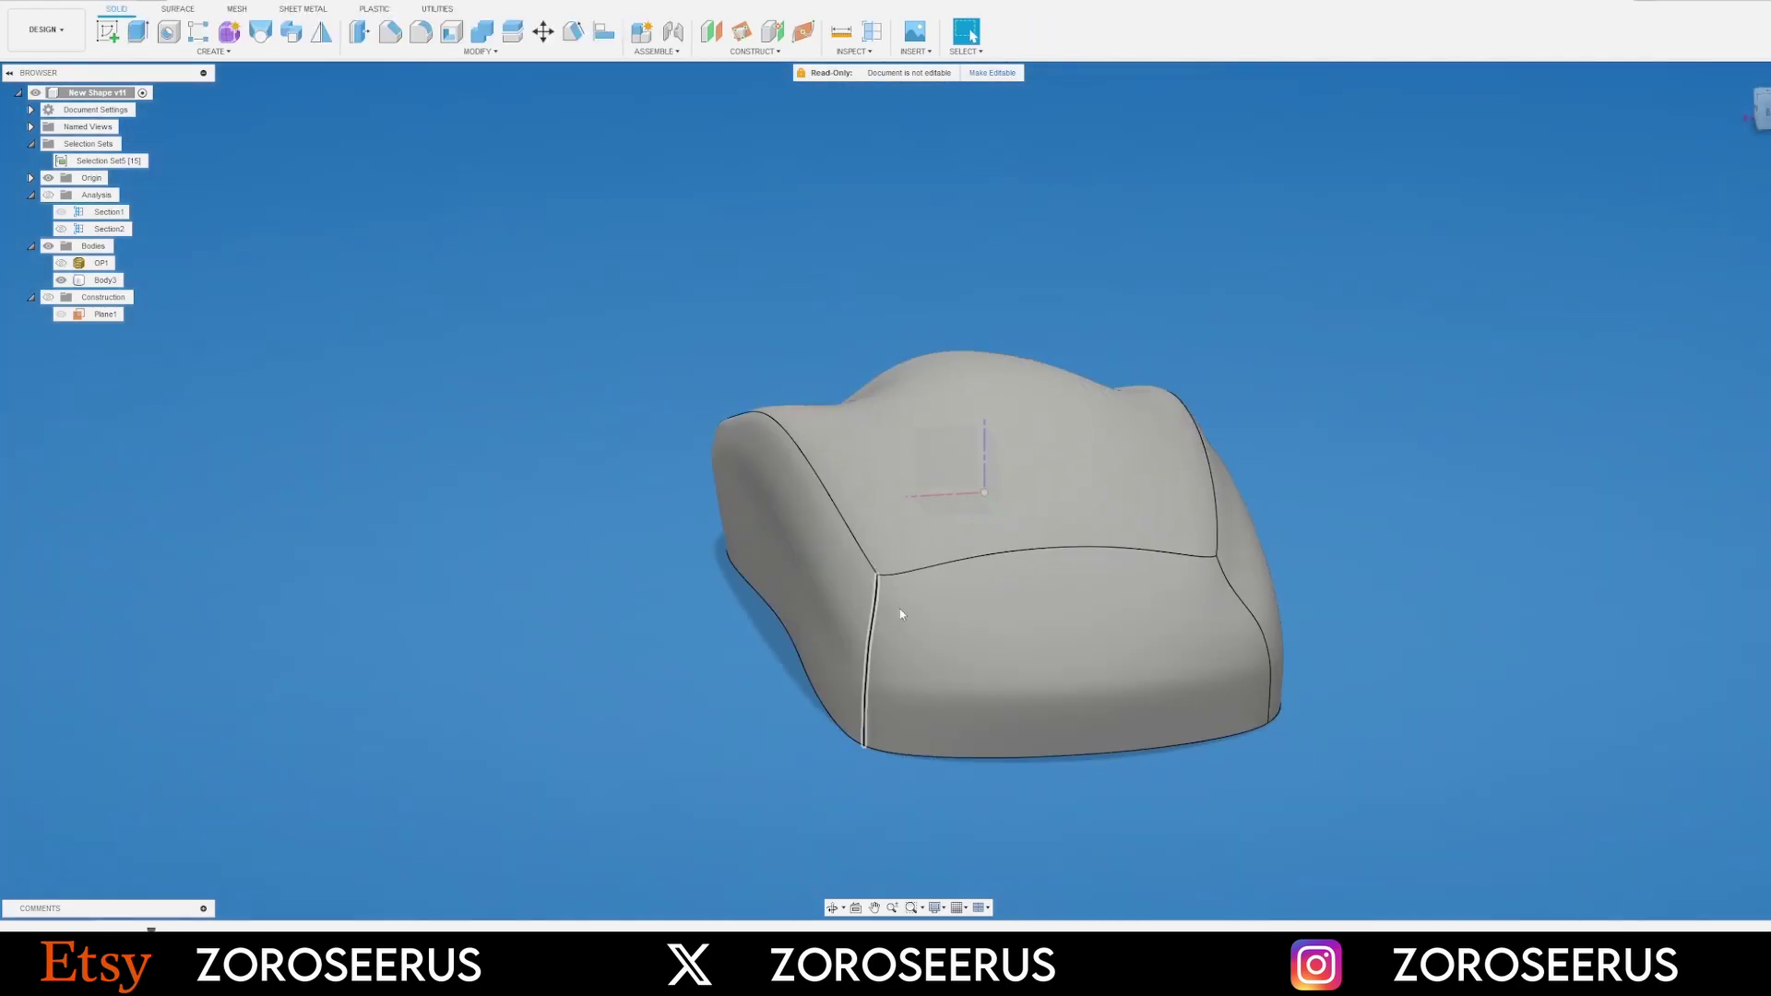
middle_click_drag(897, 612, 1215, 458, "shift")
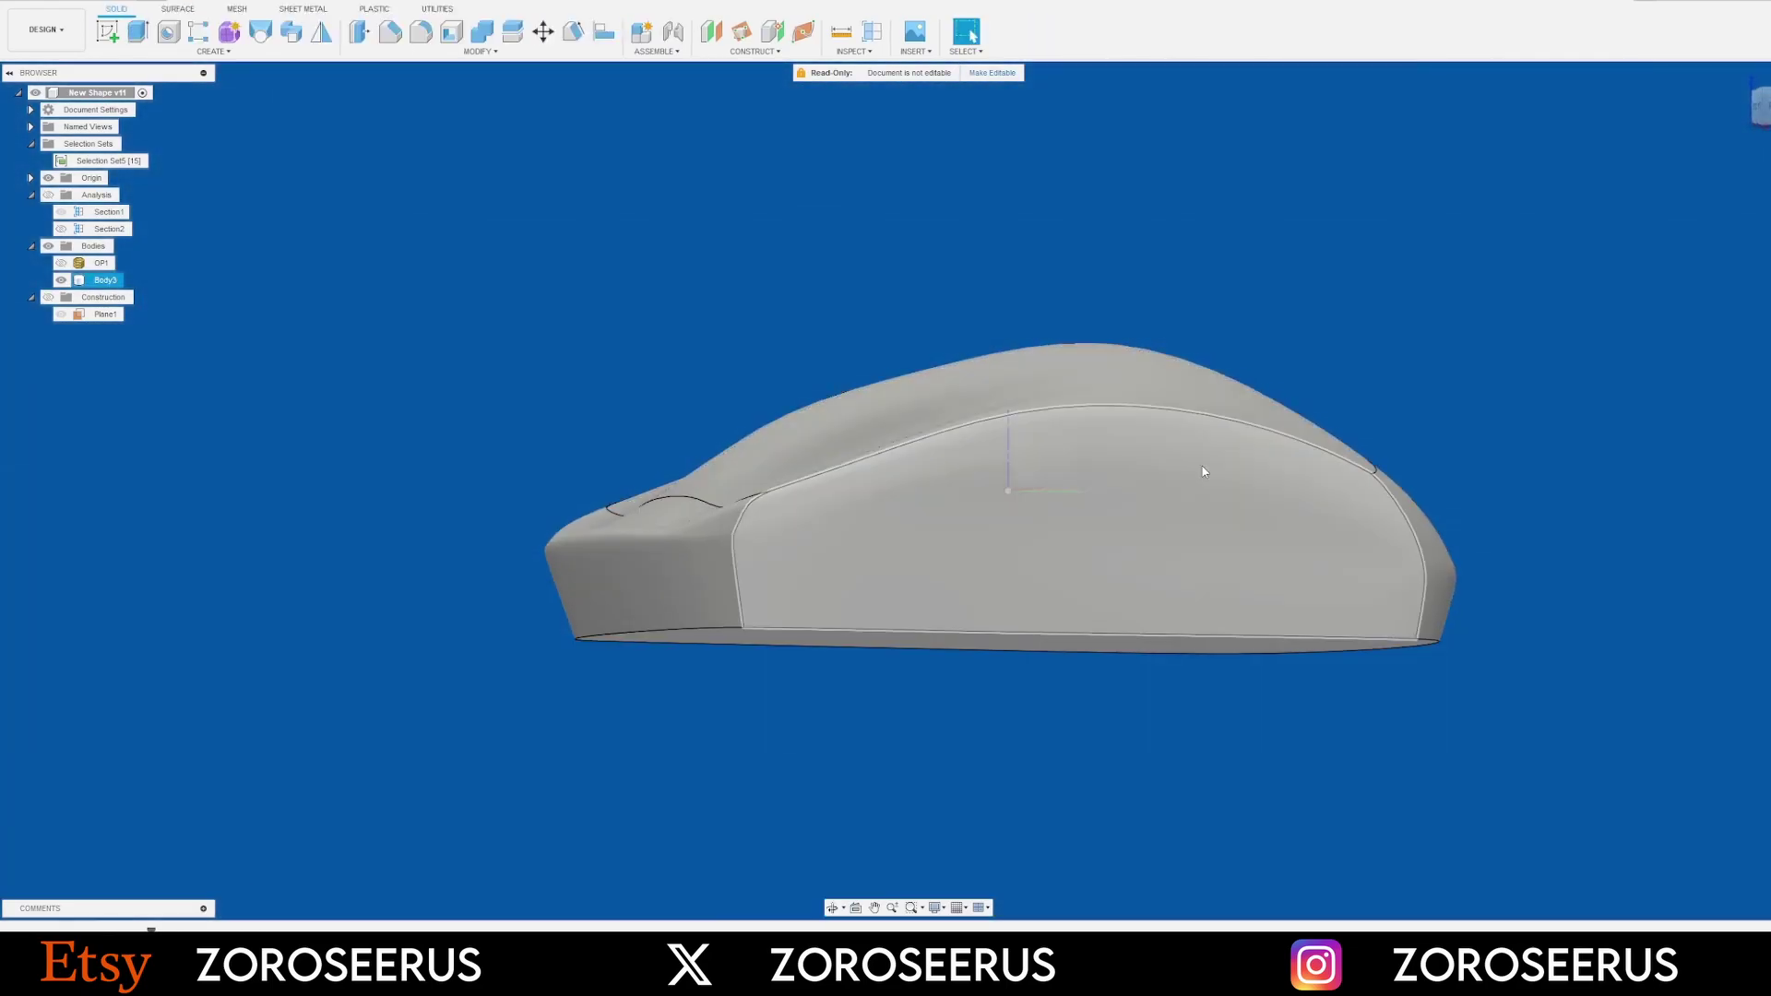
Reopen the body for form editing and view it from the front and side
double_click(1203, 468)
scroll(1202, 460, "up", 2)
middle_click_drag(1196, 339, 852, 326, "shift")
middle_click_drag(681, 303, 635, 288, "shift")
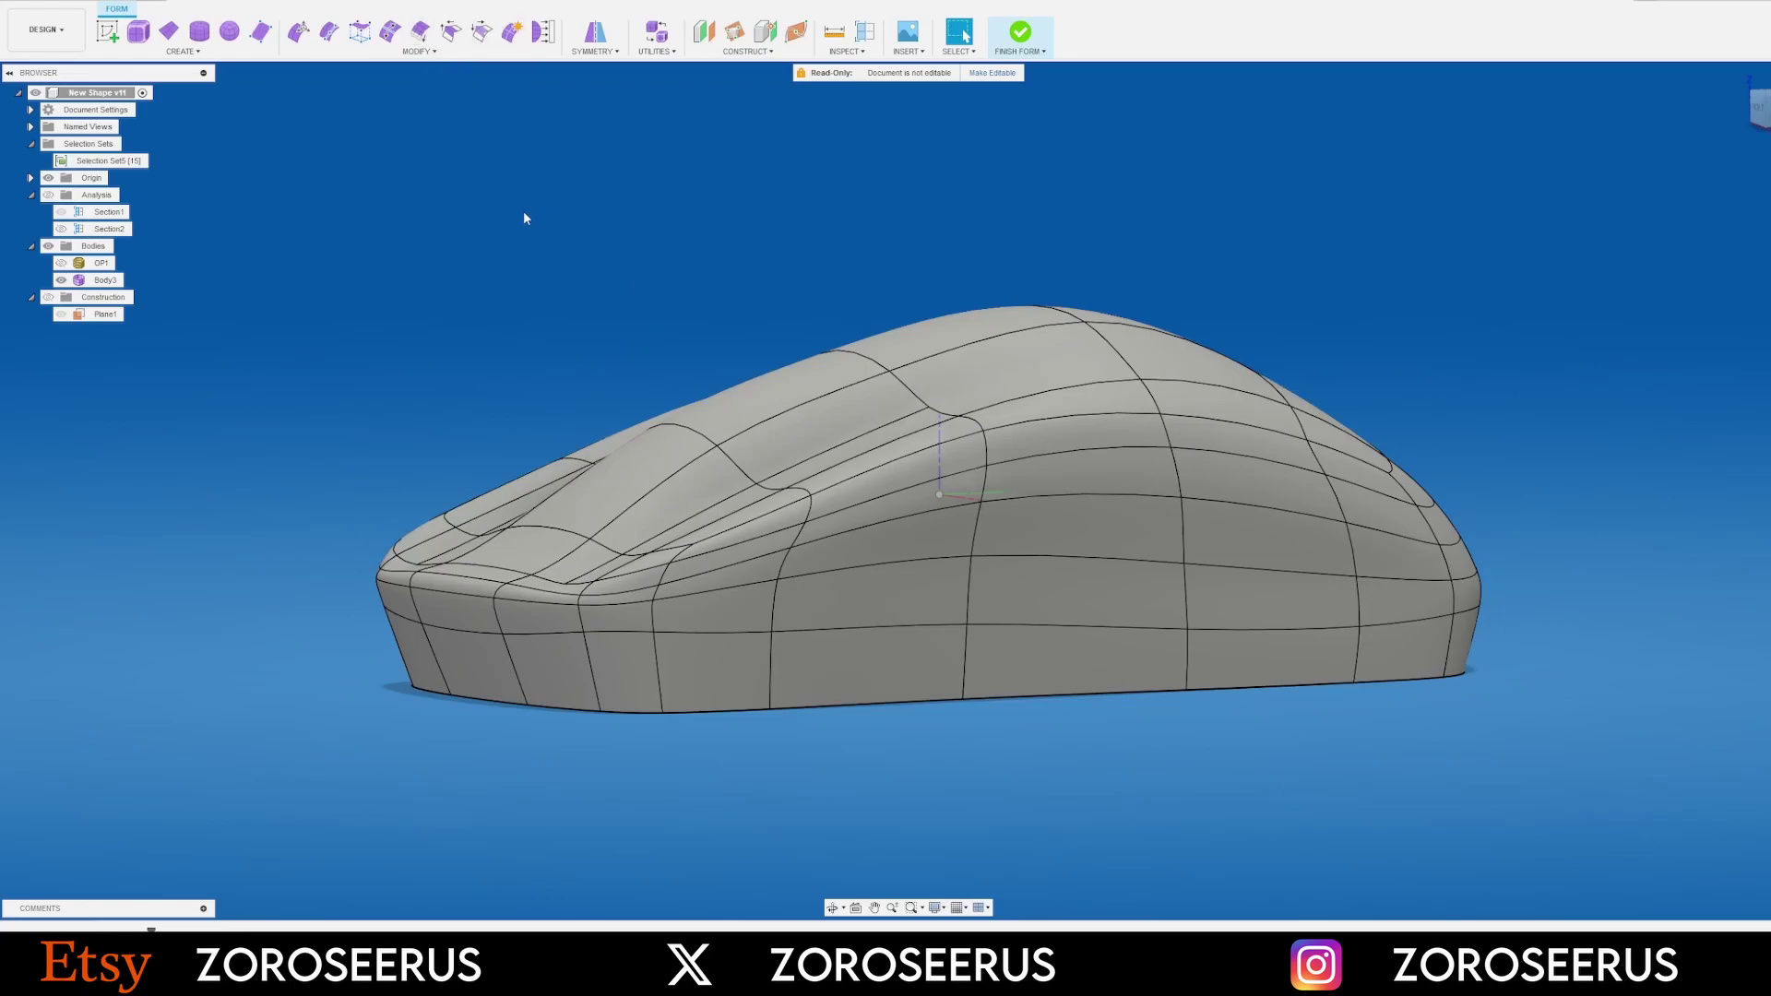
Try smoothing the eight connected faces over the front top and one finger groove, with Smoothing set to 1.000
scroll(732, 408, "up", 3)
middle_click_drag(732, 408, 809, 449, "shift")
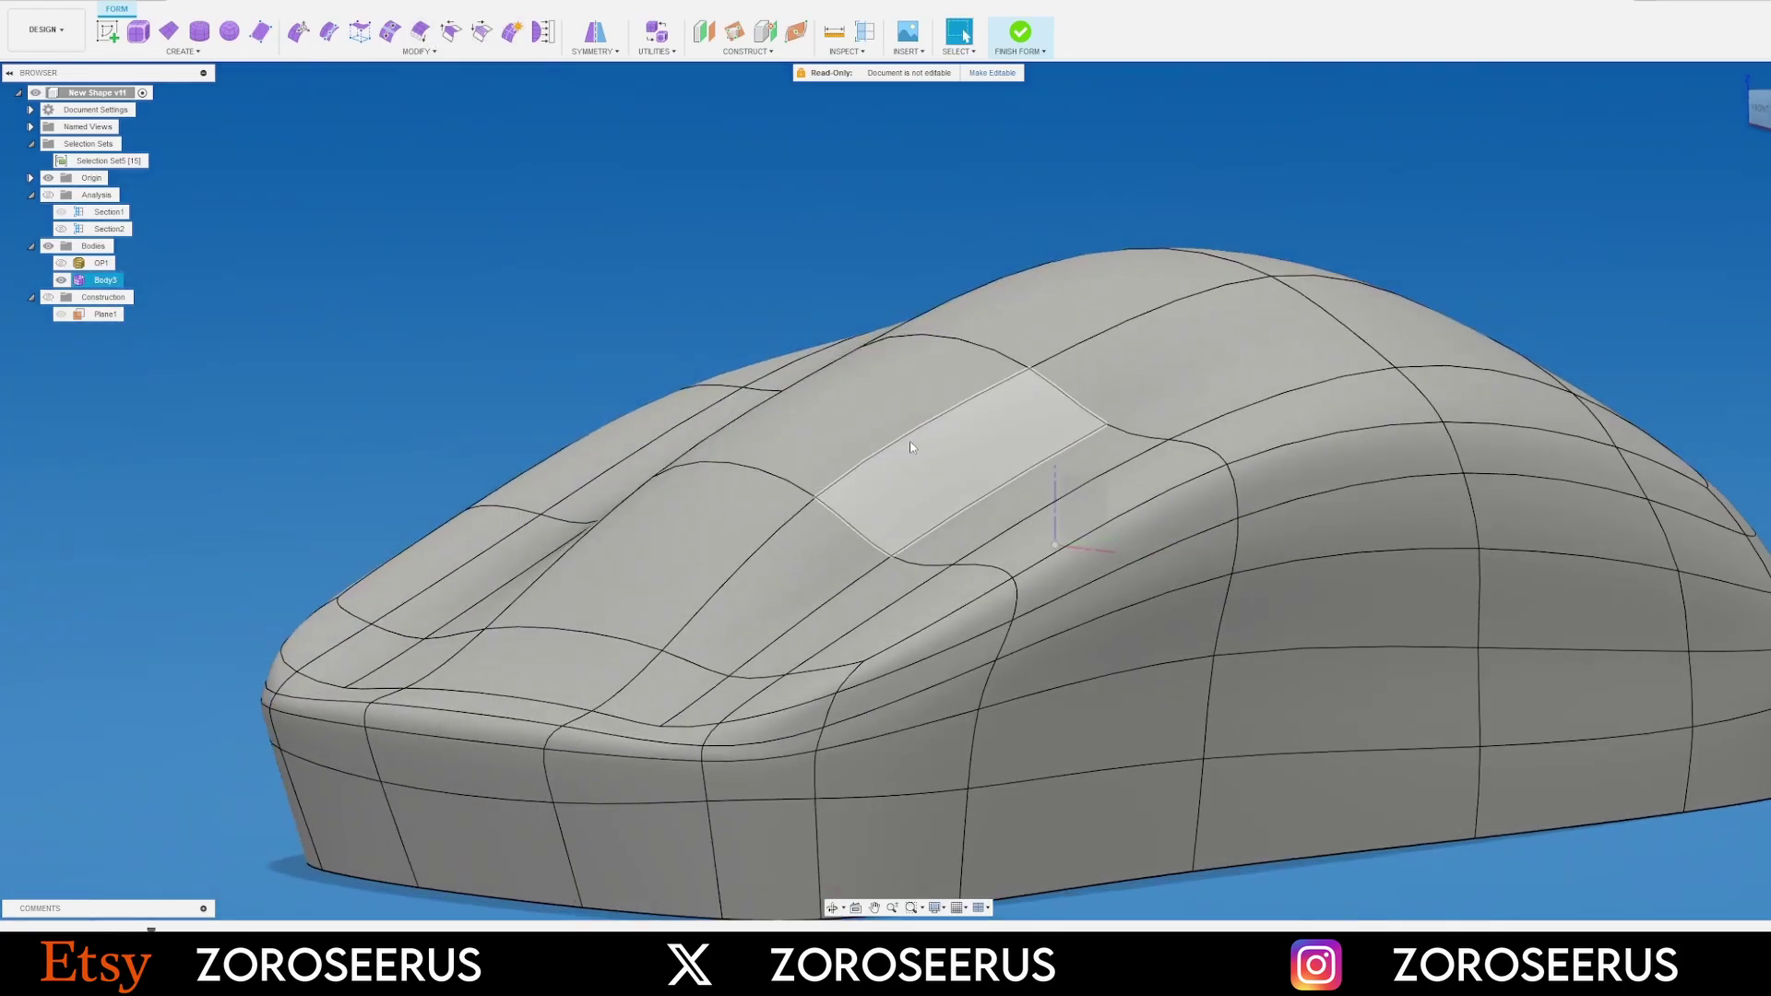
left_click(872, 432)
left_click(724, 544, "ctrl")
left_click(795, 577, "ctrl")
left_click(940, 475, "ctrl")
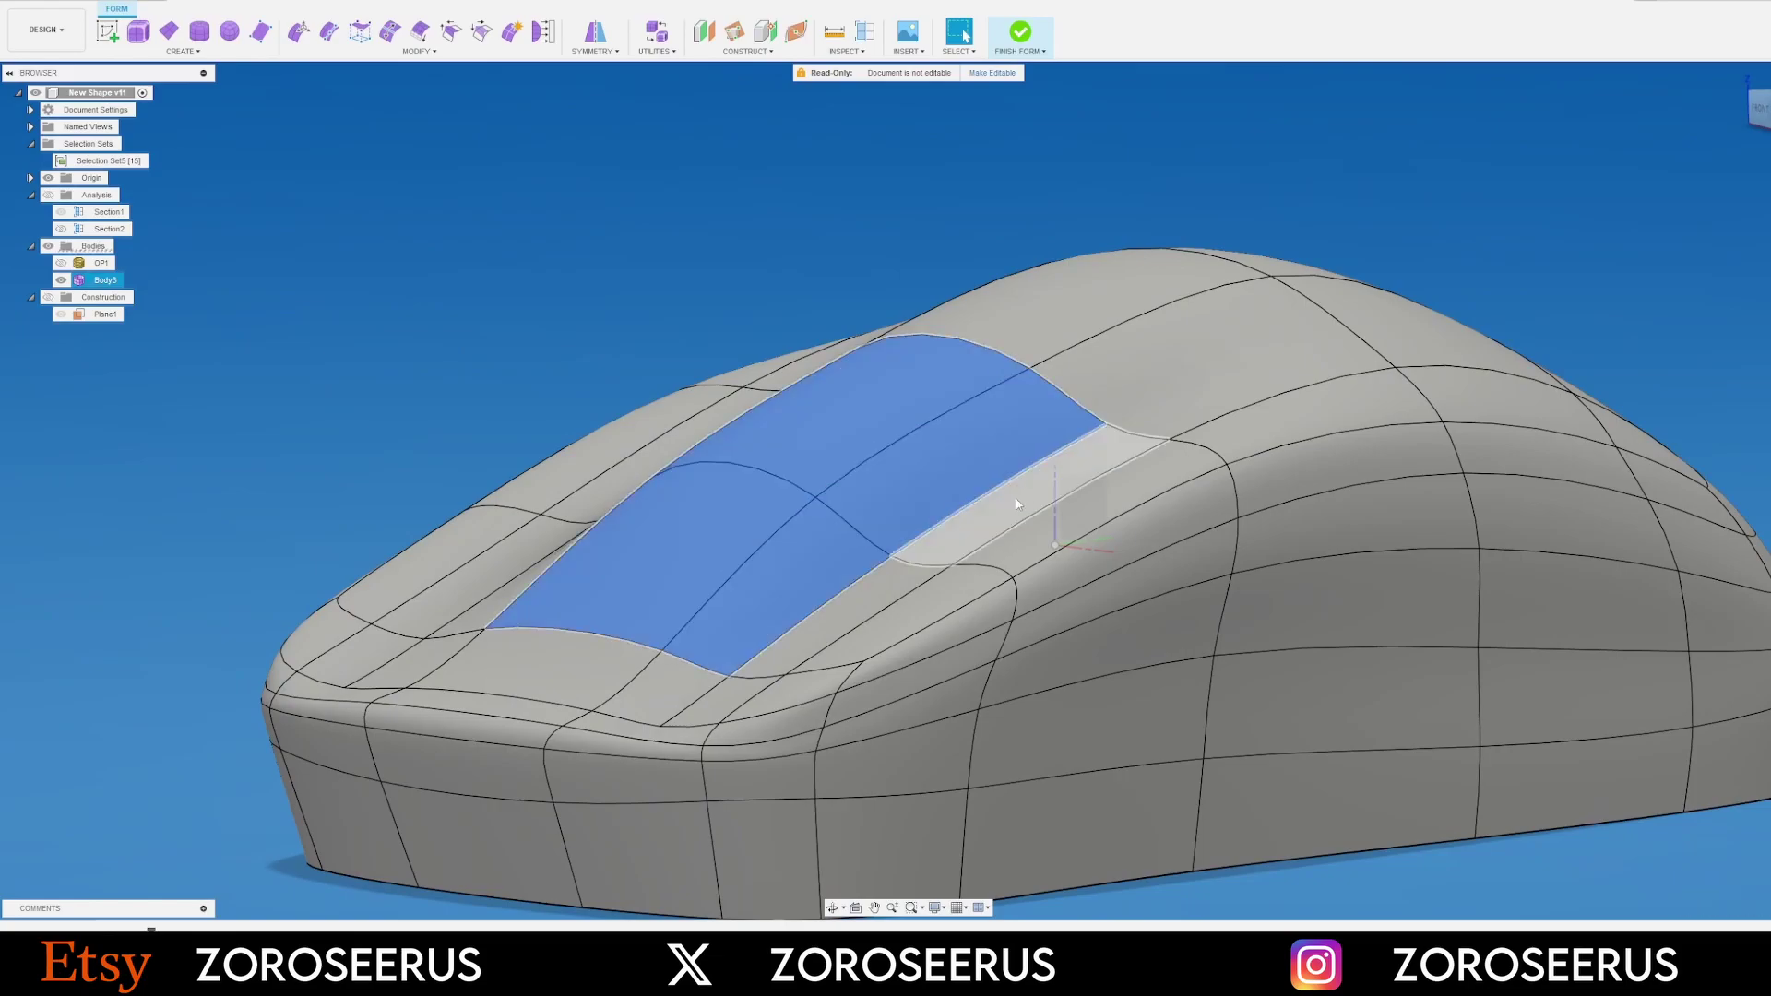
left_click(1013, 500, "ctrl")
left_click(883, 596, "ctrl")
left_click(943, 589, "ctrl")
left_click(1043, 536, "ctrl")
middle_click_drag(904, 455, 987, 494, "shift")
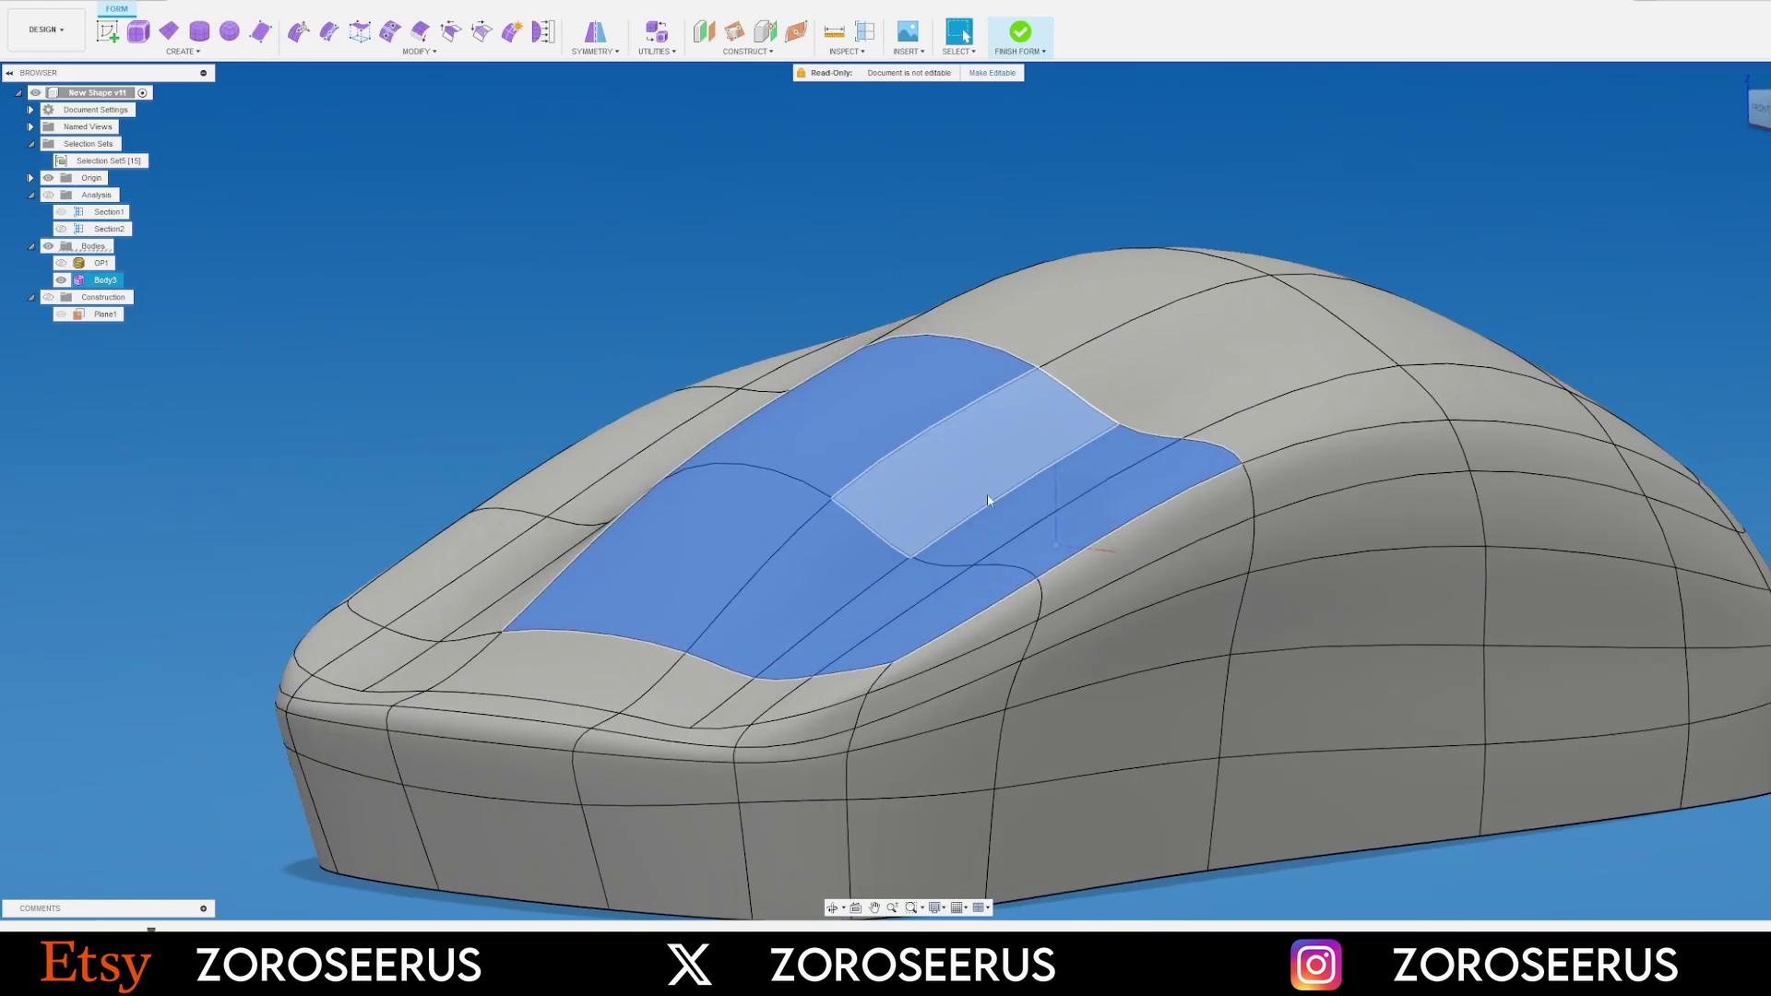
left_click(420, 32)
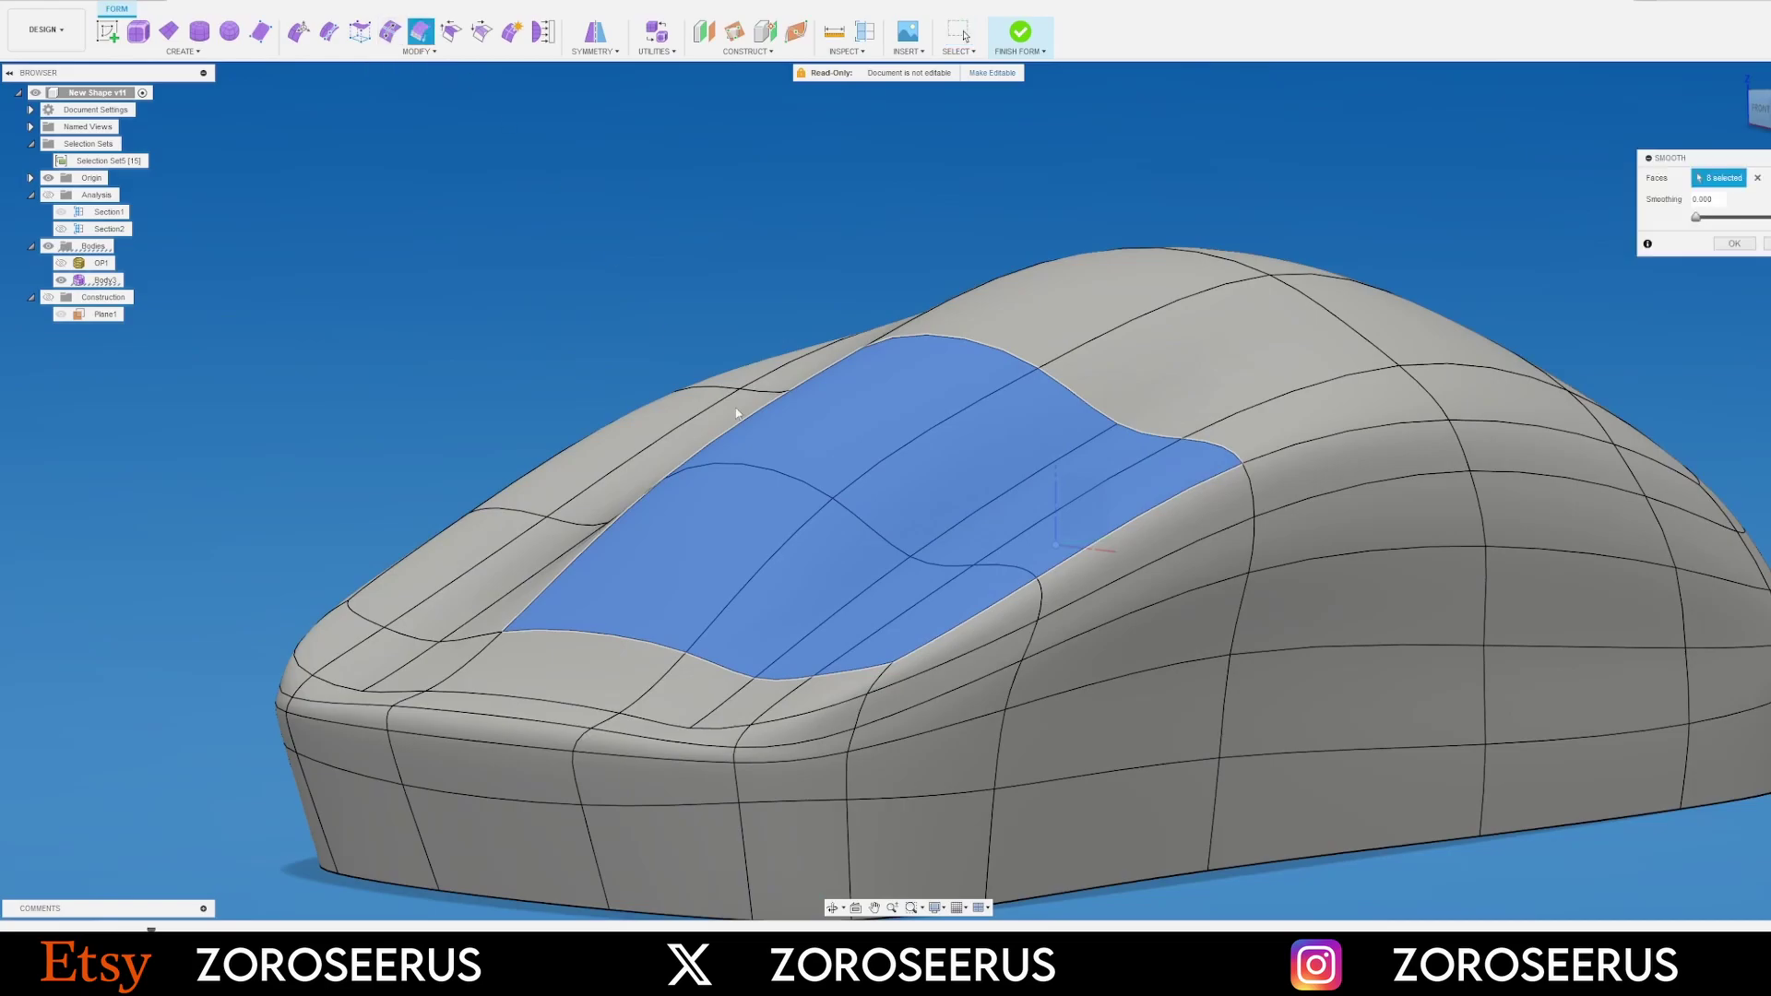
scroll(909, 507, "up", 2)
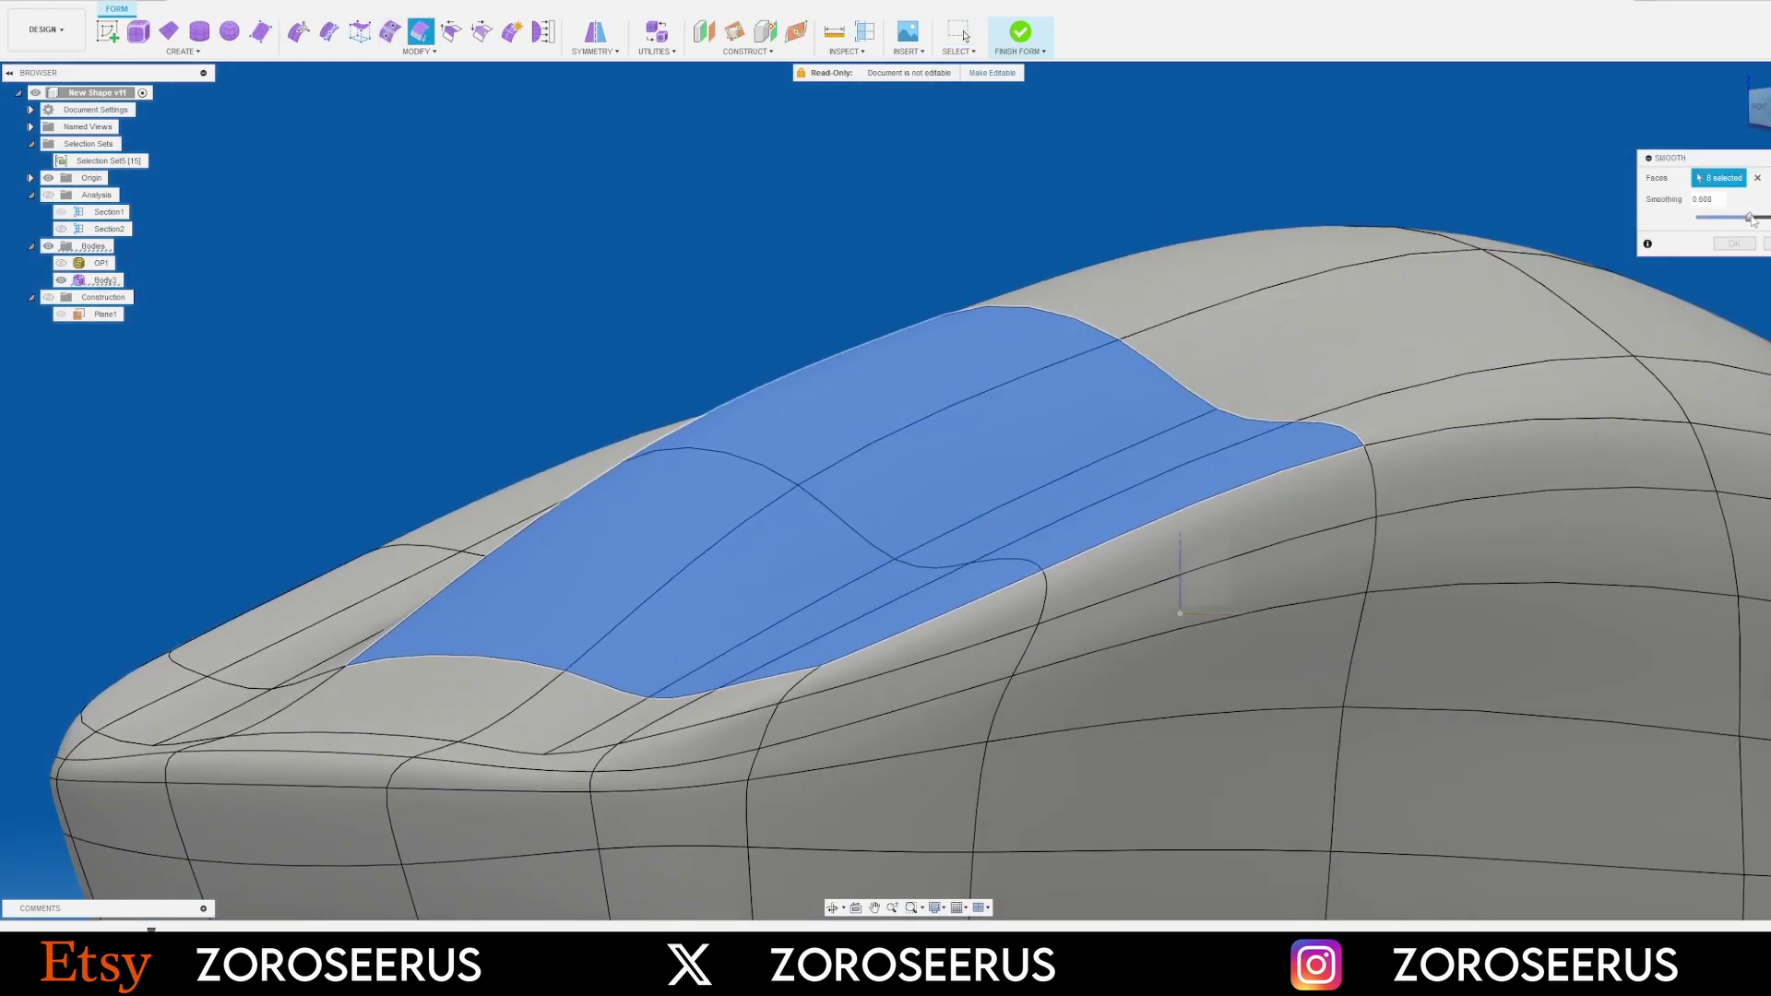
left_click_drag(1757, 220, 1759, 219)
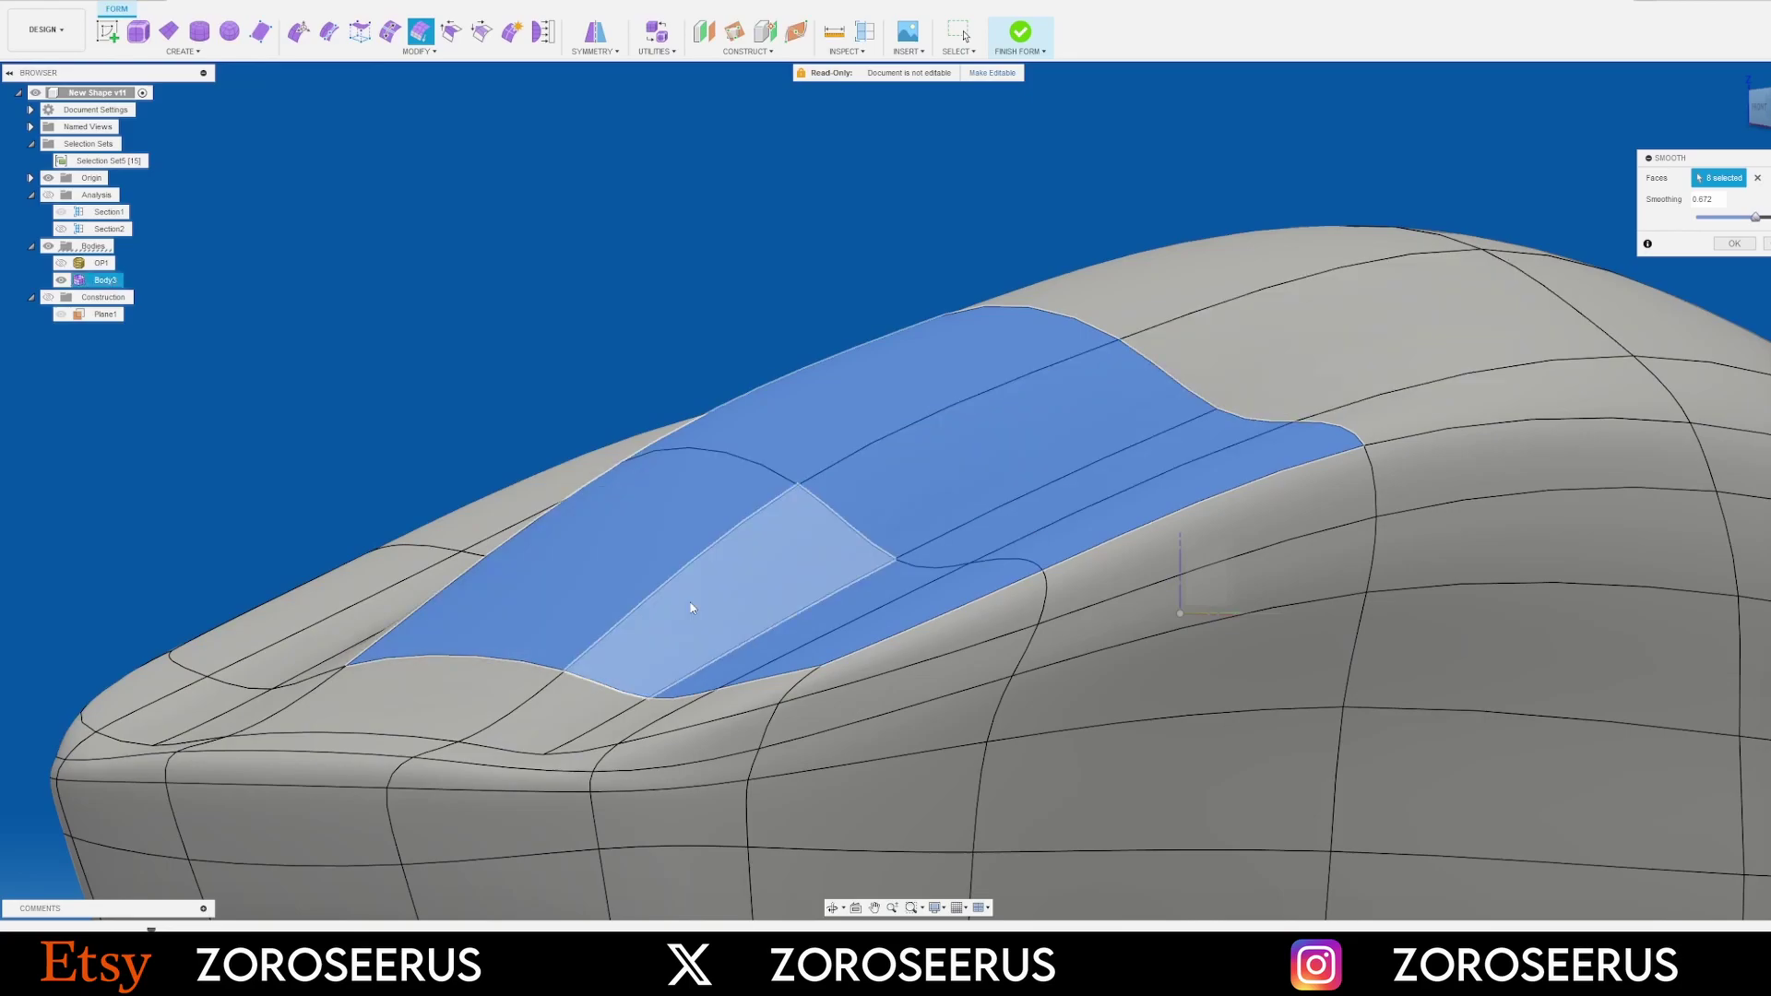
middle_click_drag(1000, 518, 1391, 472, "shift")
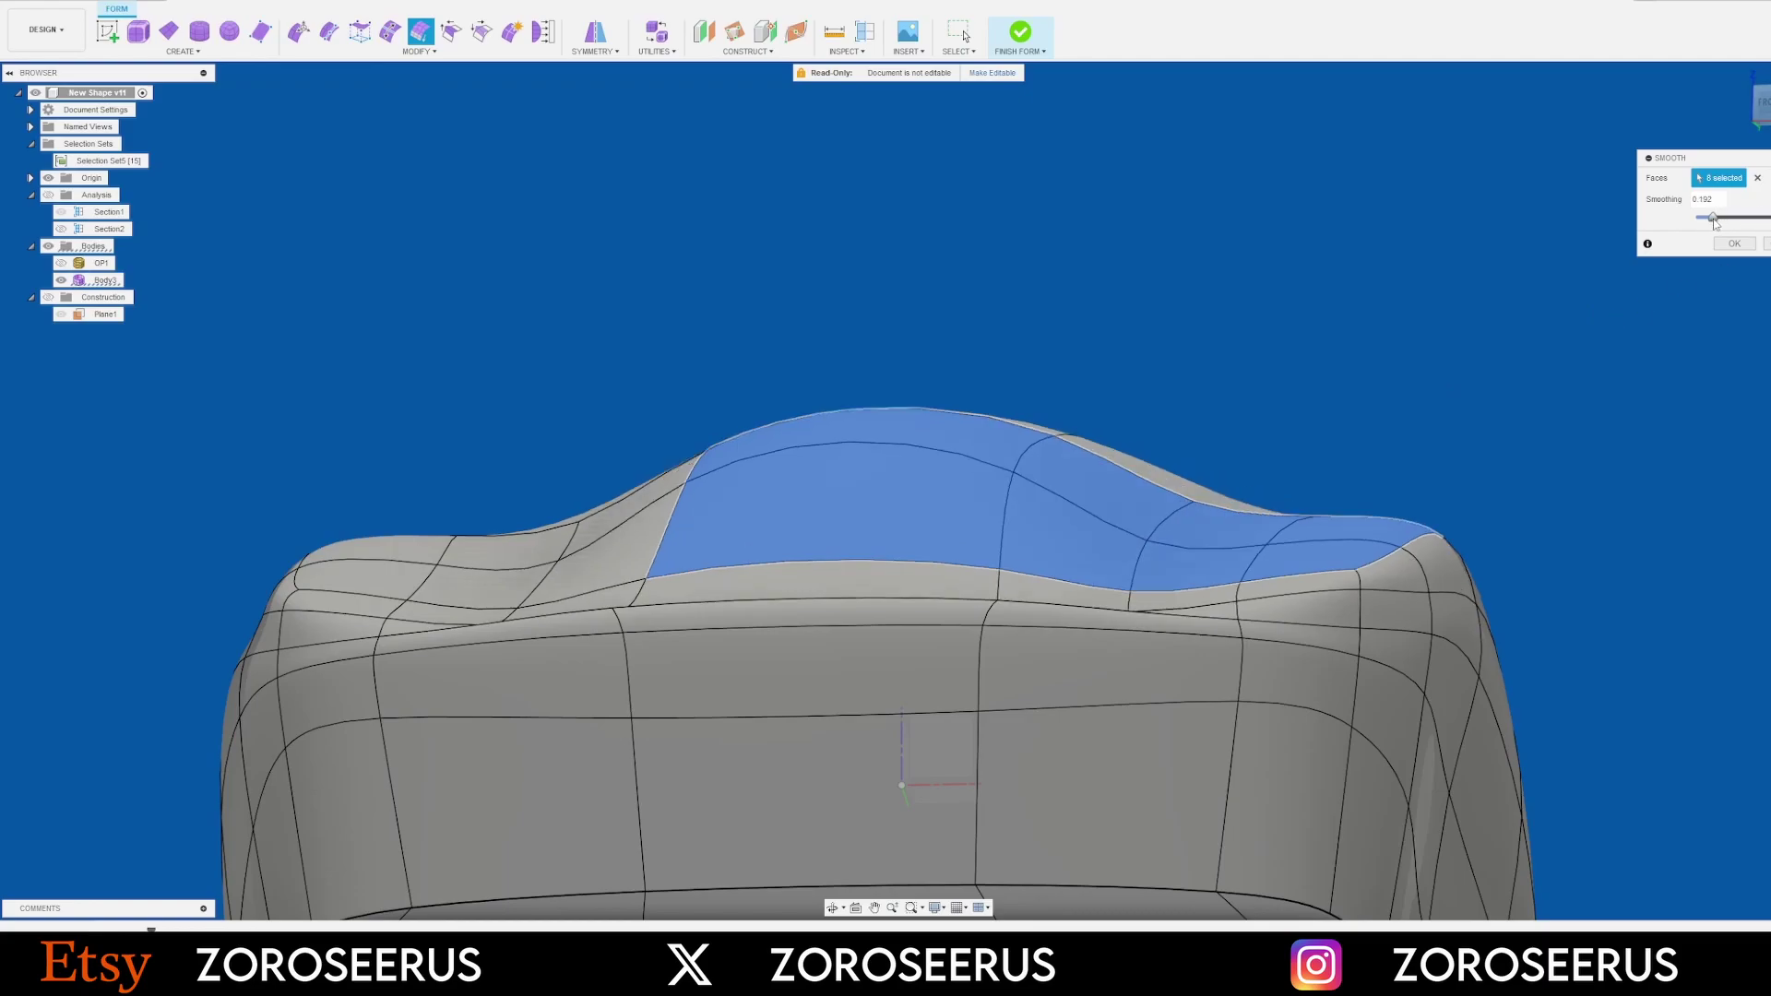
left_click_drag(1765, 218, 1770, 218)
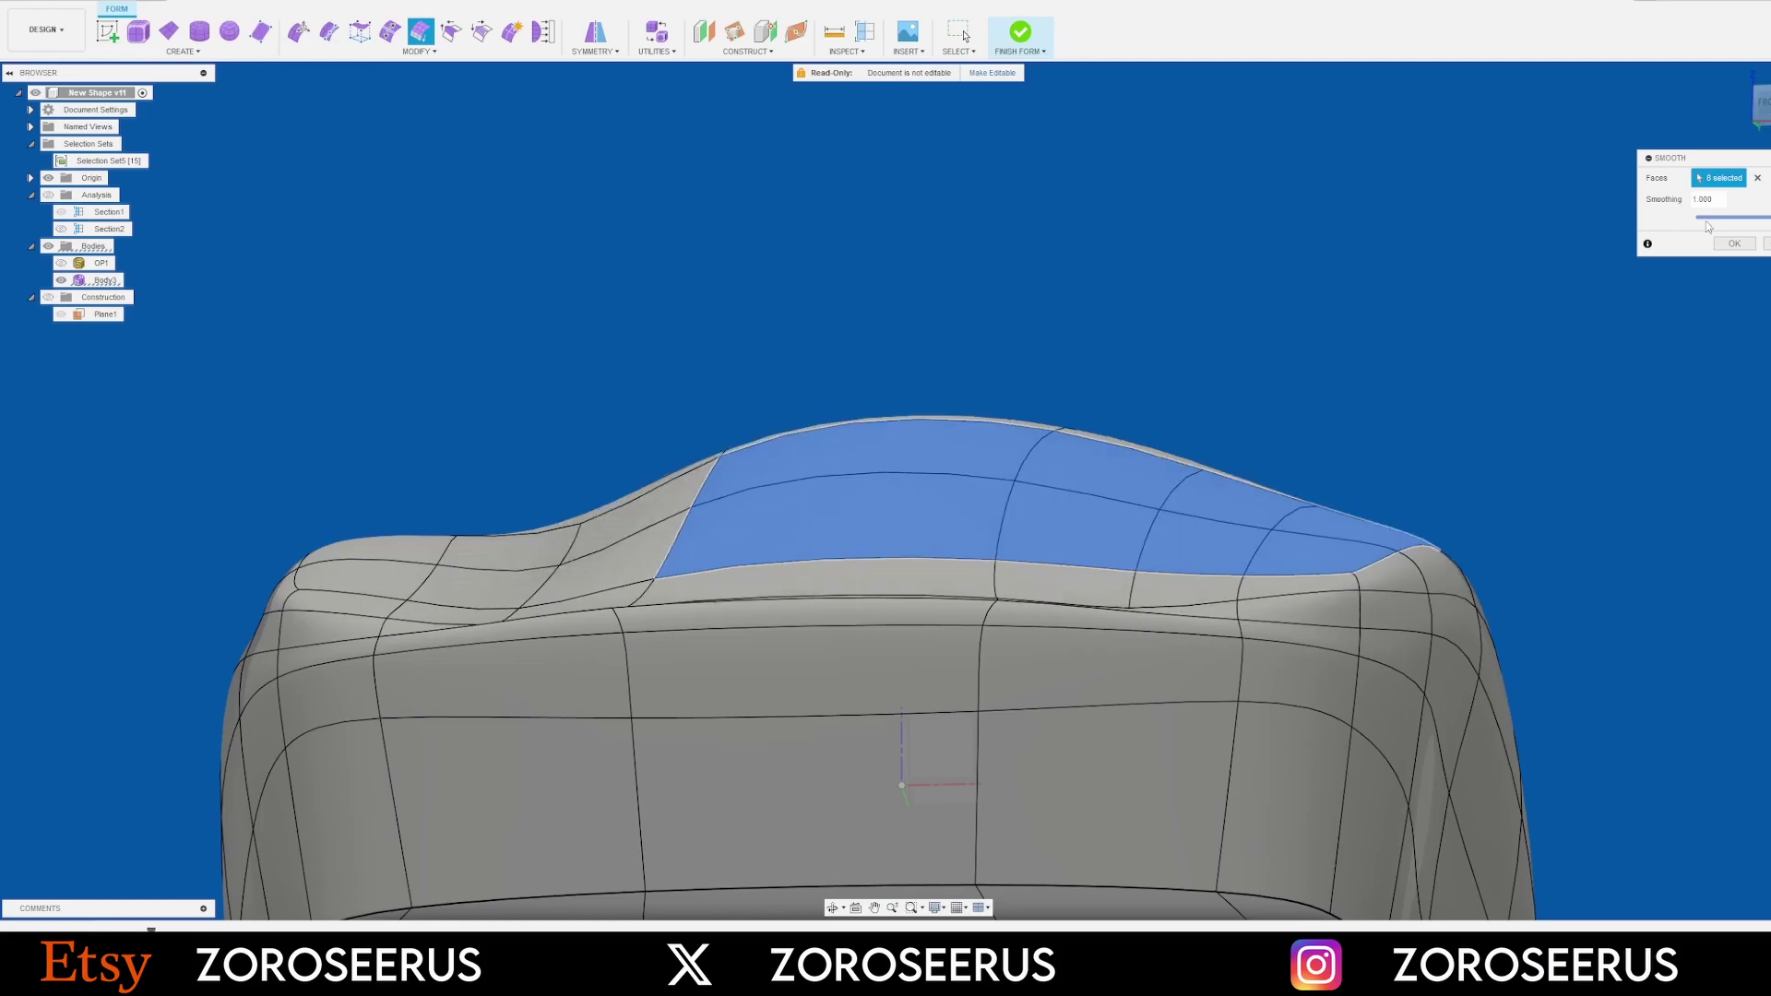
left_click(1727, 249)
mouse_move(1355, 402)
middle_mouse_down("shift")
mouse_move(1372, 480)
mouse_move(1375, 373)
middle_mouse_up("shift")
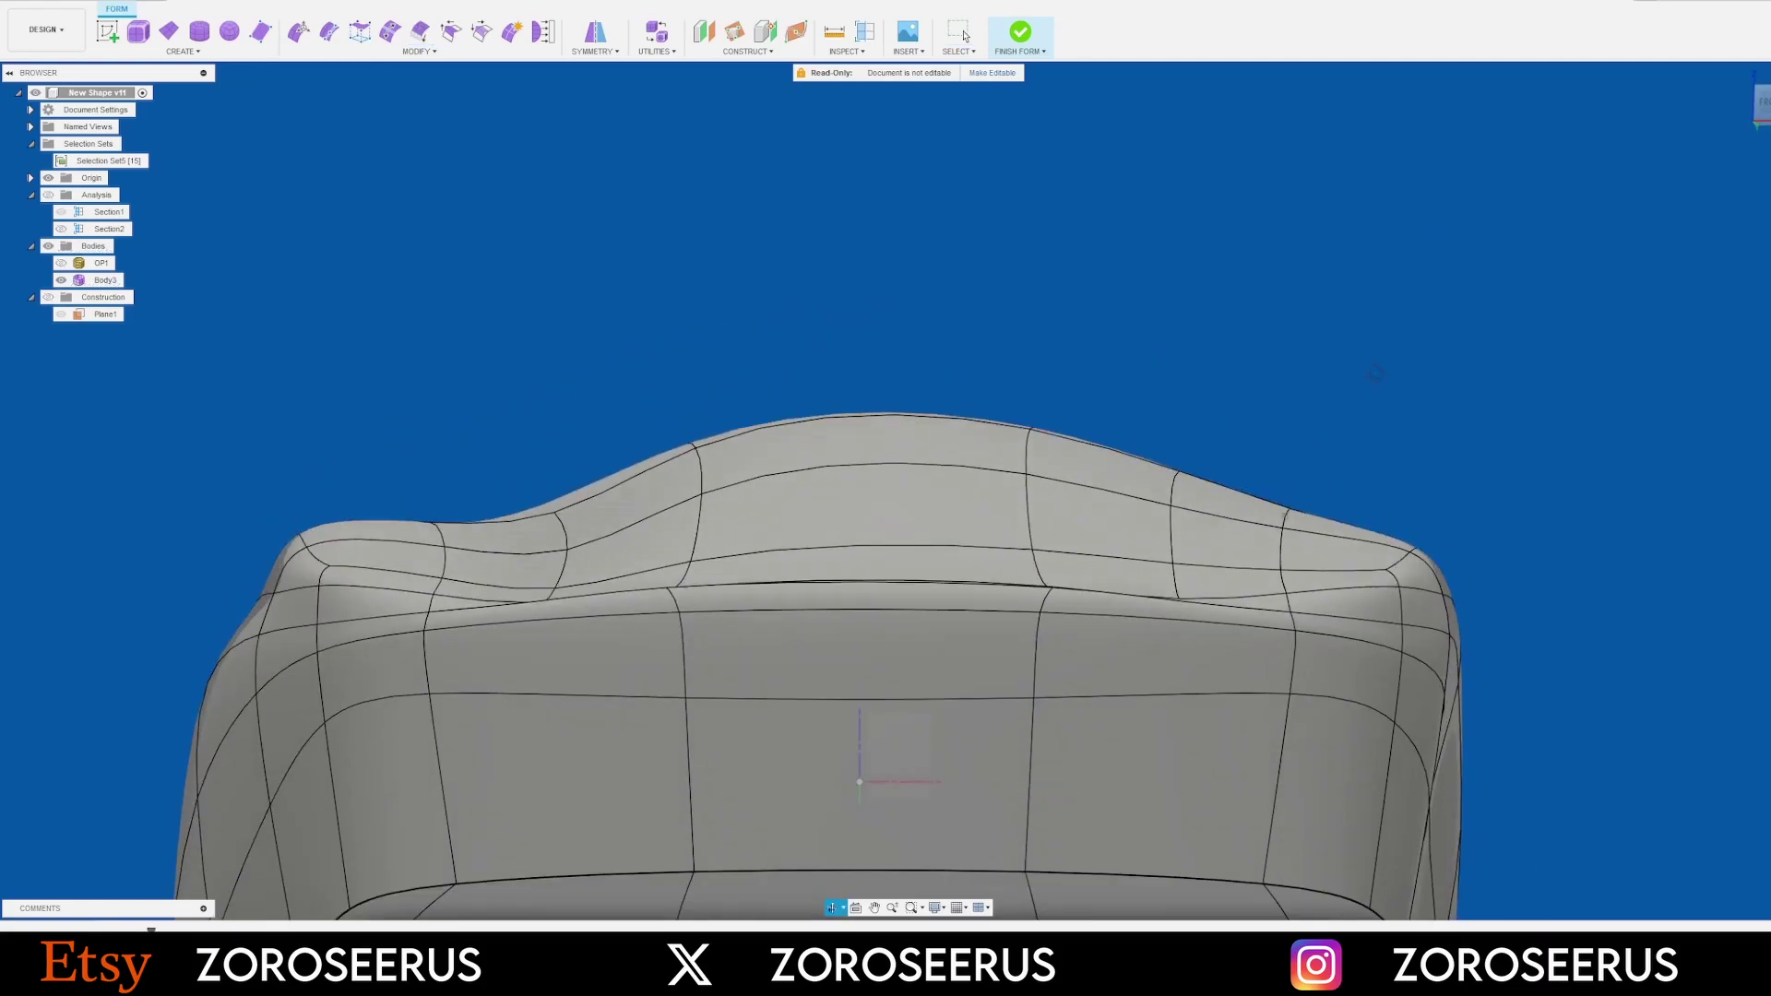
Undo the smoothing of the front top faces and examine the finger grooves from the front and side
key("ctrl+z")
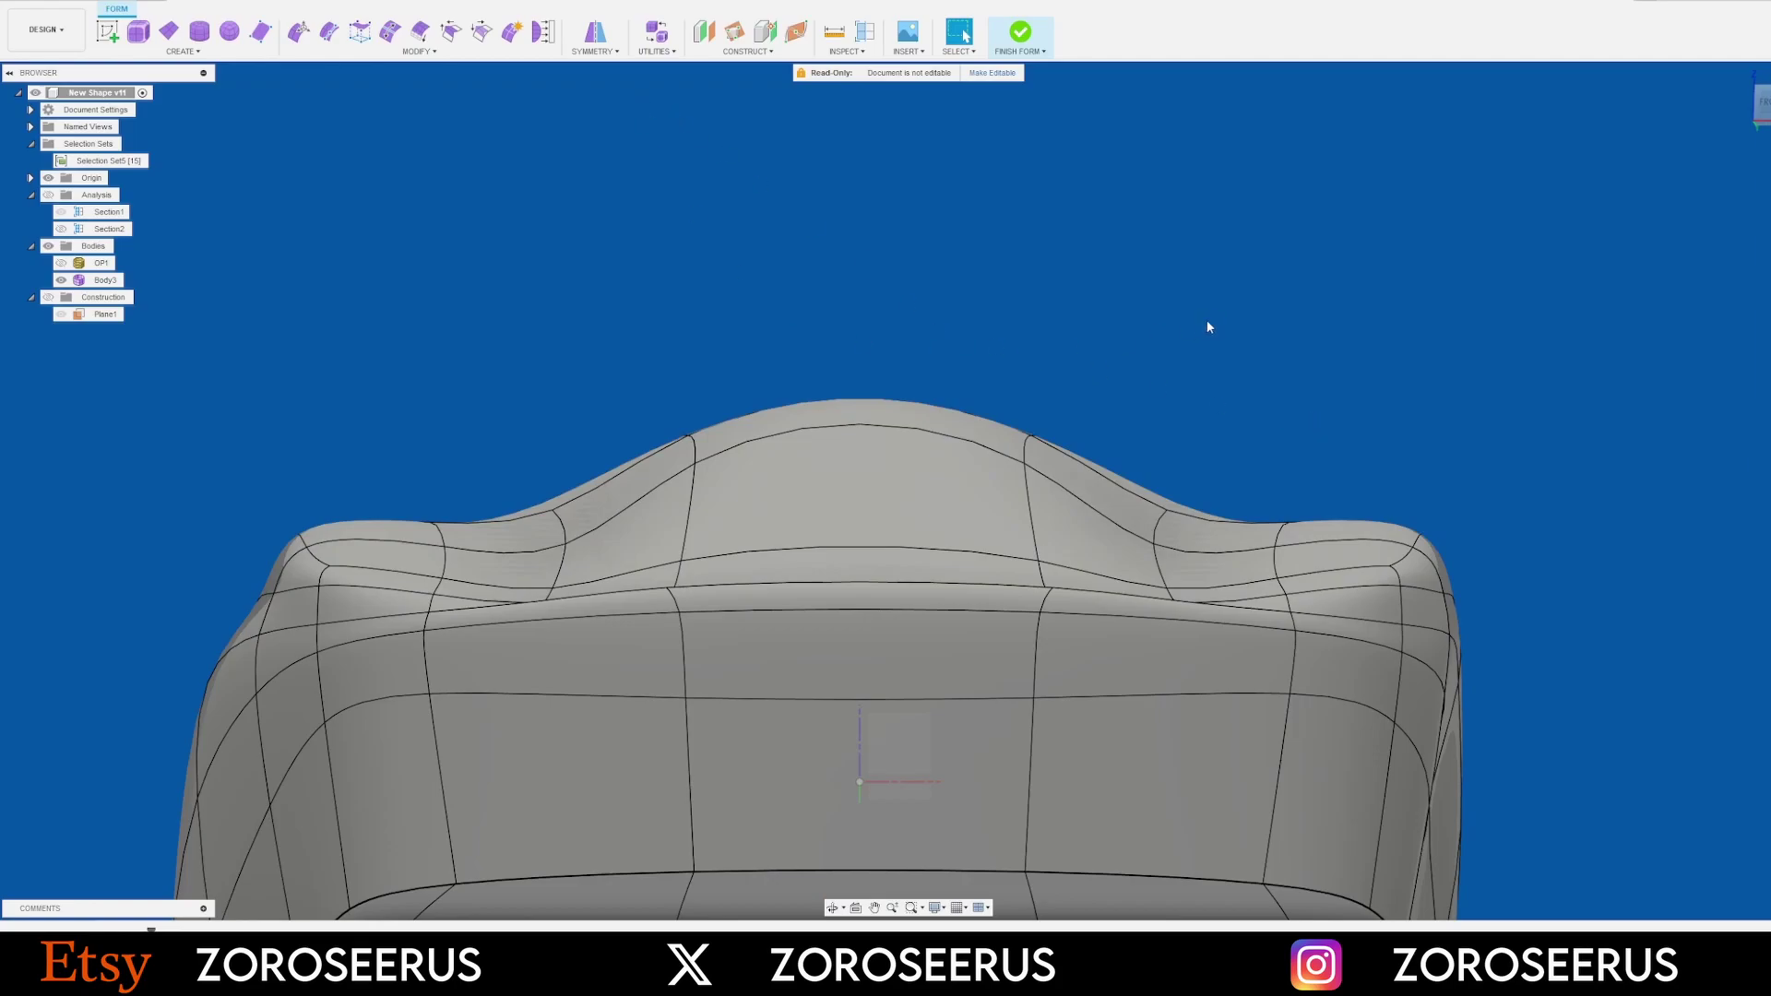
middle_click_drag(1207, 322, 1493, 551, "shift")
scroll(893, 529, "down", 4)
scroll(977, 550, "up", 5)
scroll(1492, 550, "down", 5)
middle_click_drag(1007, 436, 1130, 484, "shift")
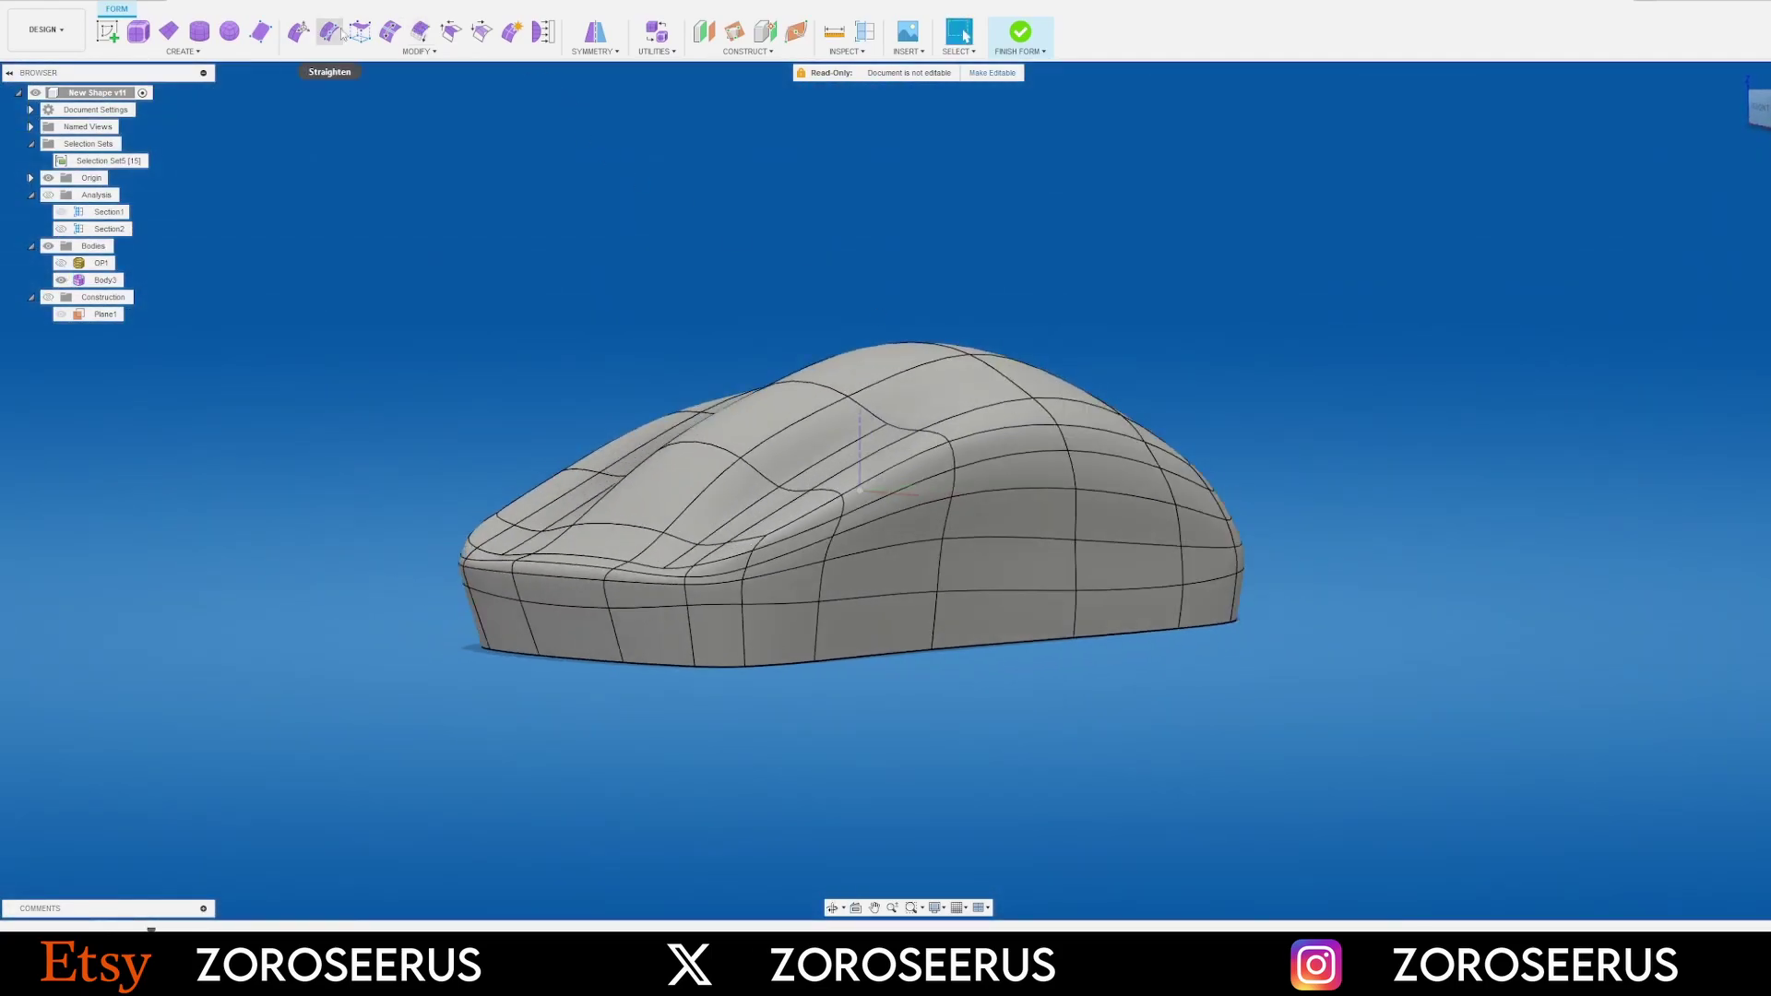
middle_click_drag(775, 415, 857, 522)
scroll(858, 521, "up", 4)
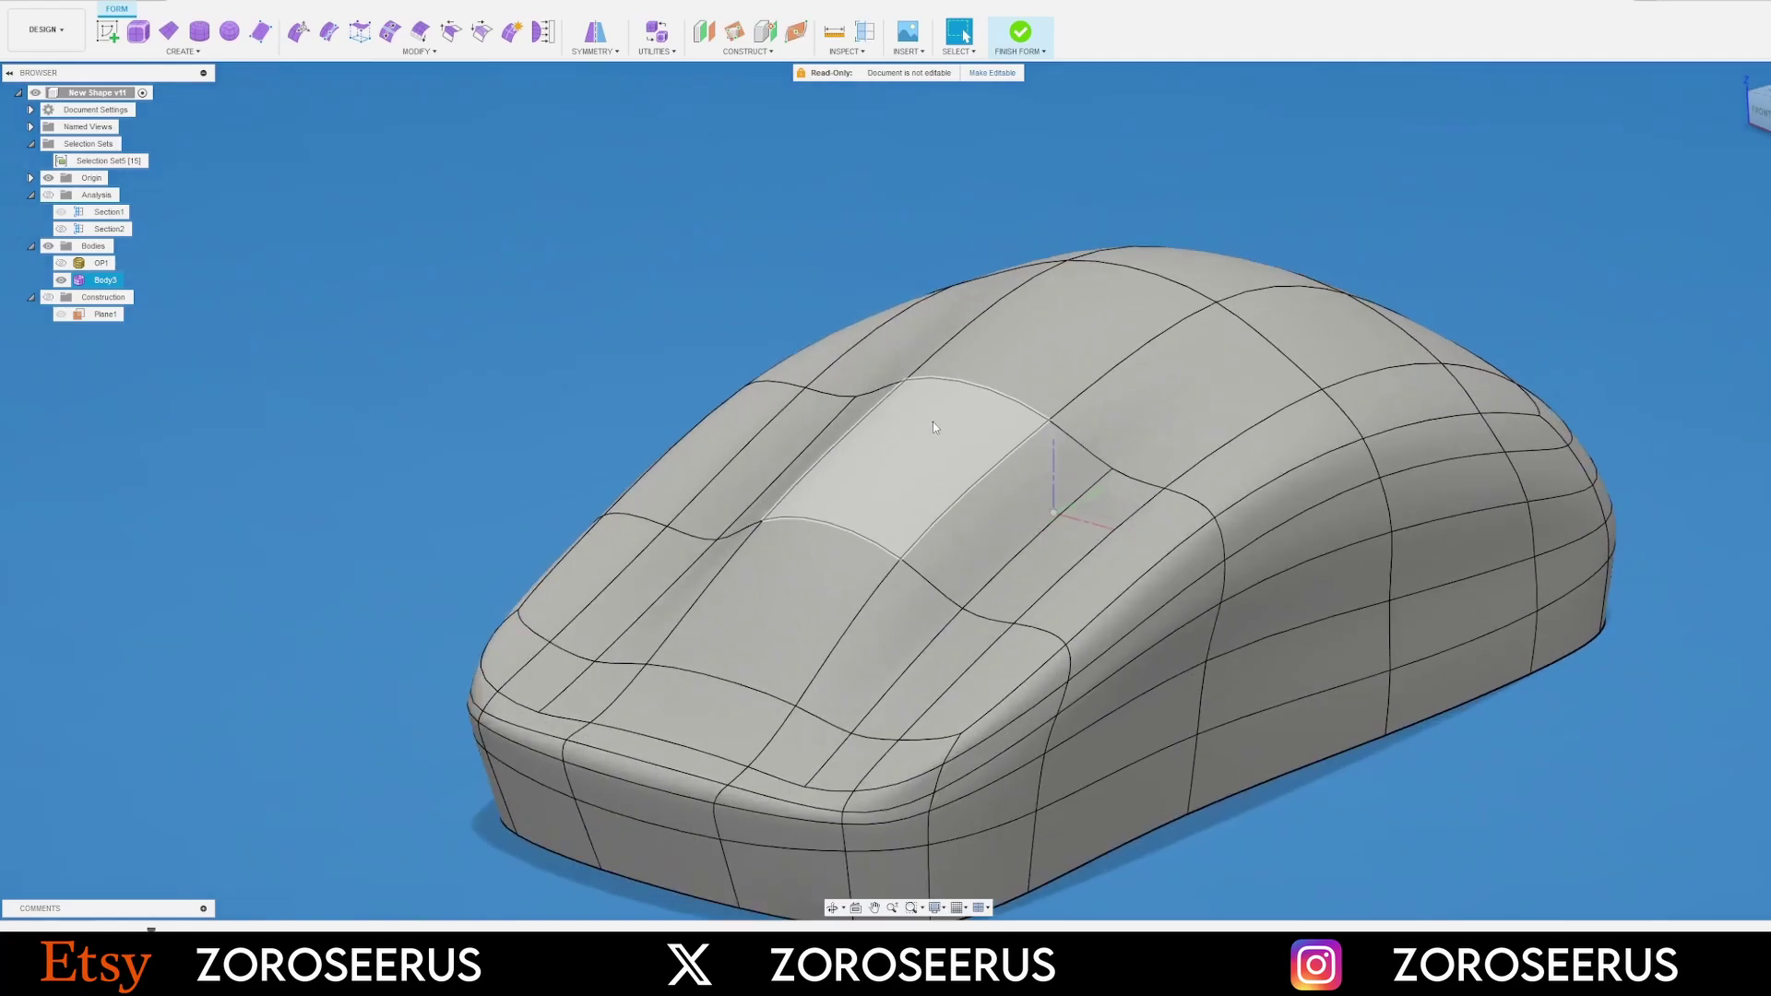
Finish the form, returning once to form editing to inspect the top and side faces before finishing it again
left_click(1018, 34)
scroll(1056, 461, "down", 3)
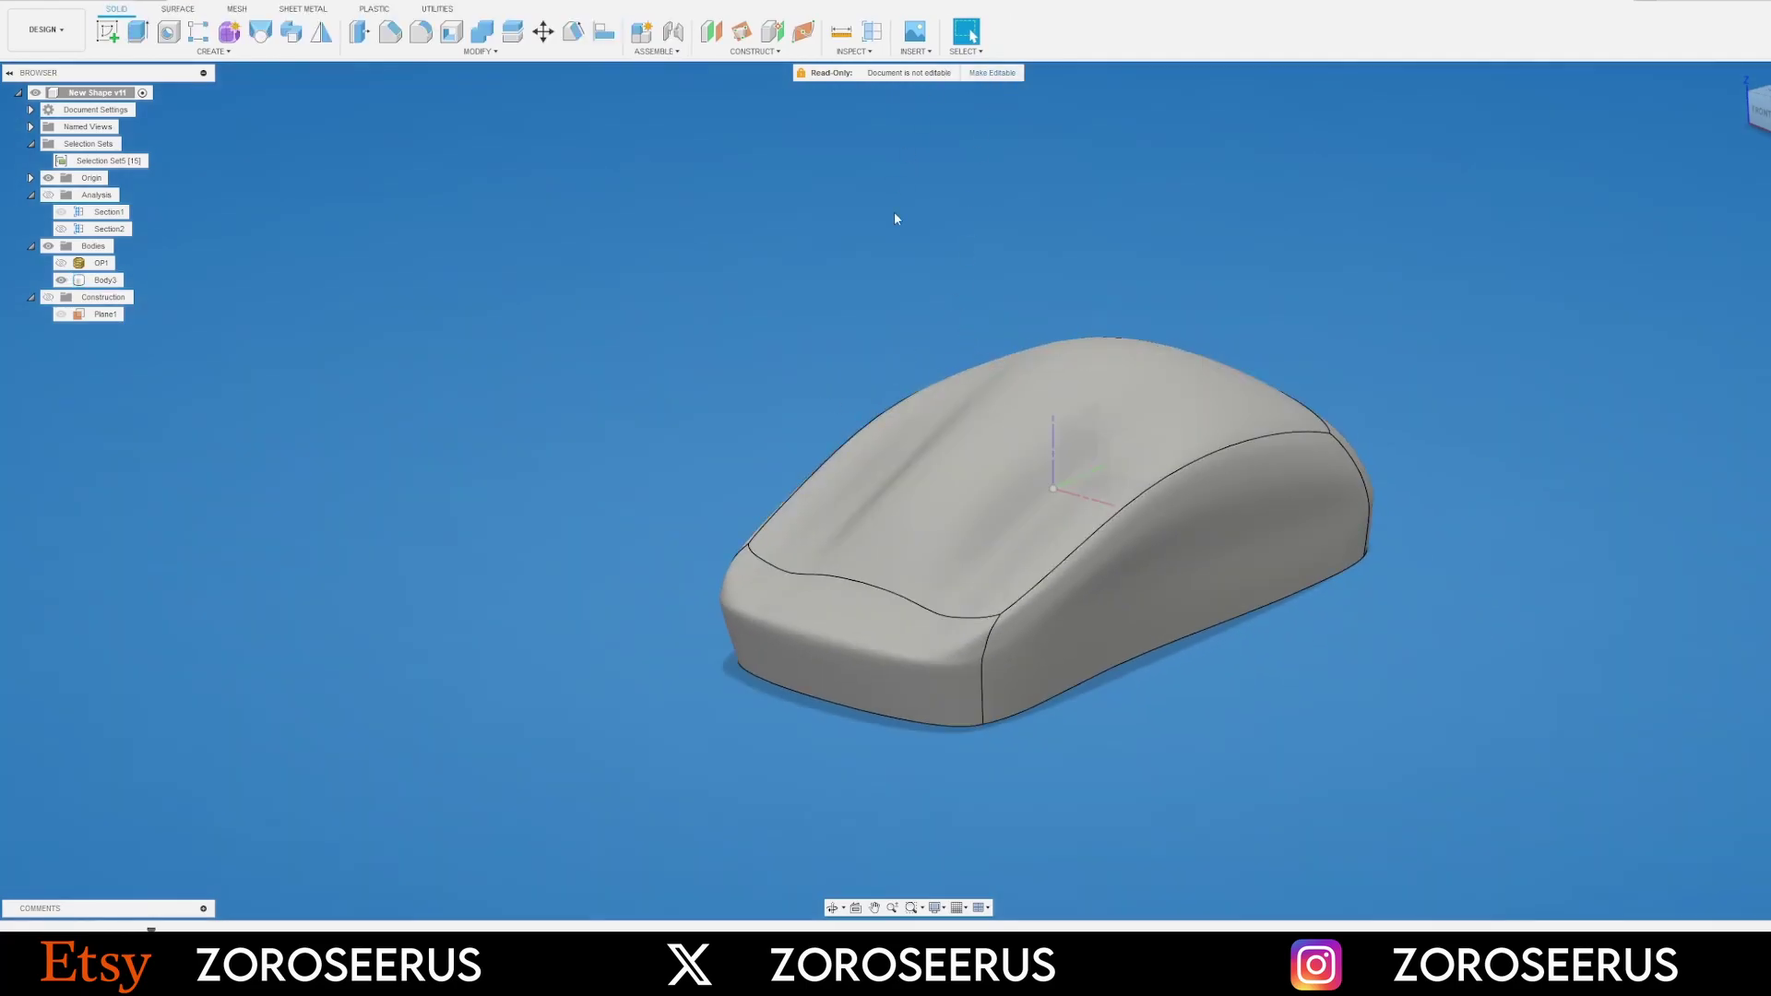
key("ctrl+z")
scroll(1244, 623, "up", 5)
middle_click_drag(1348, 555, 1070, 540, "shift")
scroll(948, 615, "down", 3)
scroll(948, 614, "down", 3)
middle_click_drag(973, 466, 1072, 501, "shift")
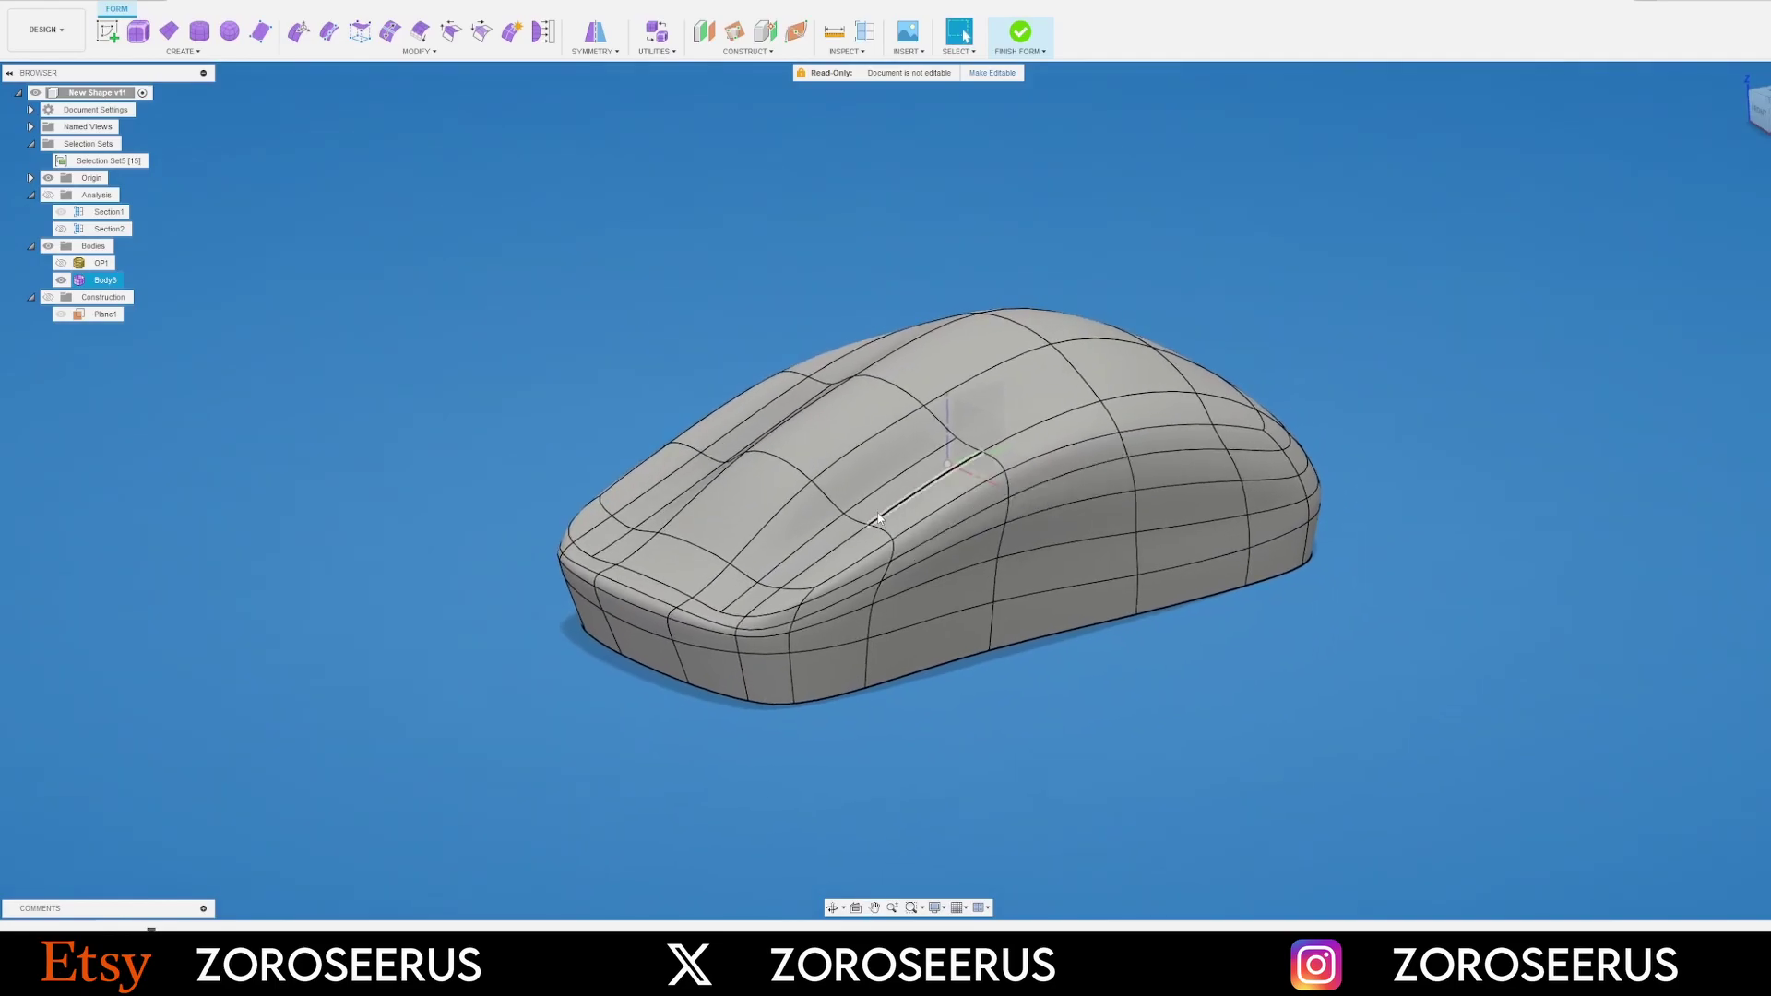
left_click(1029, 35)
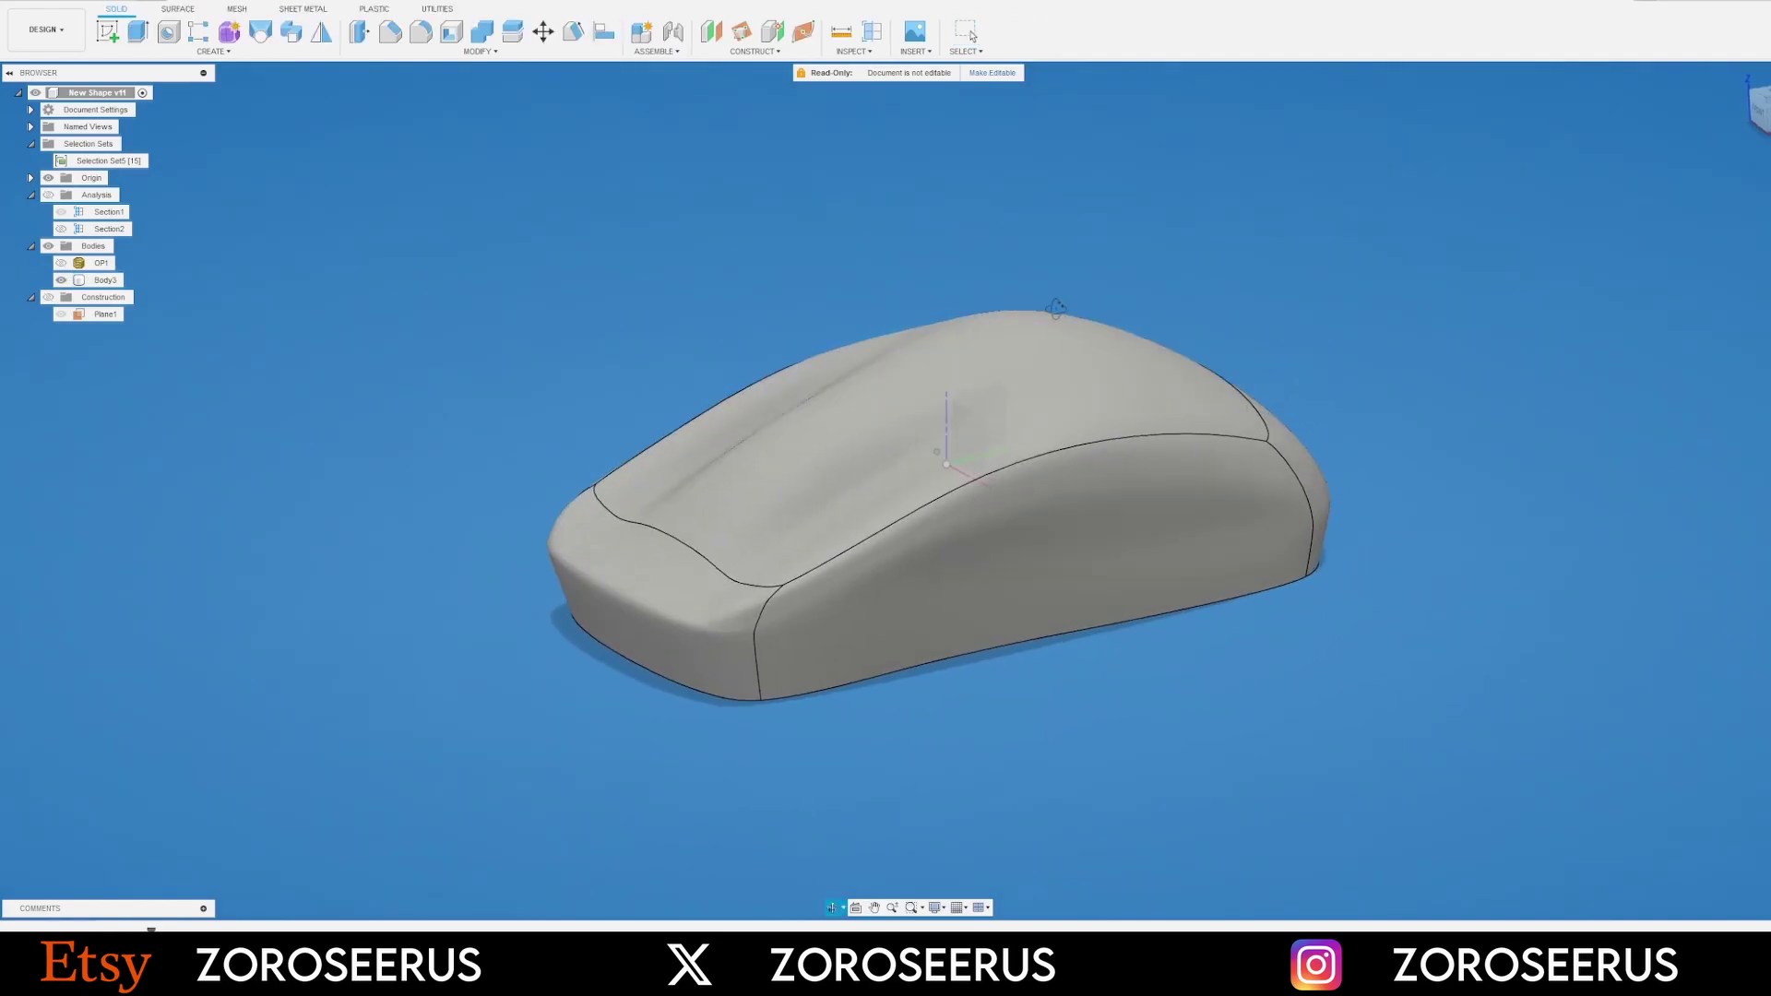